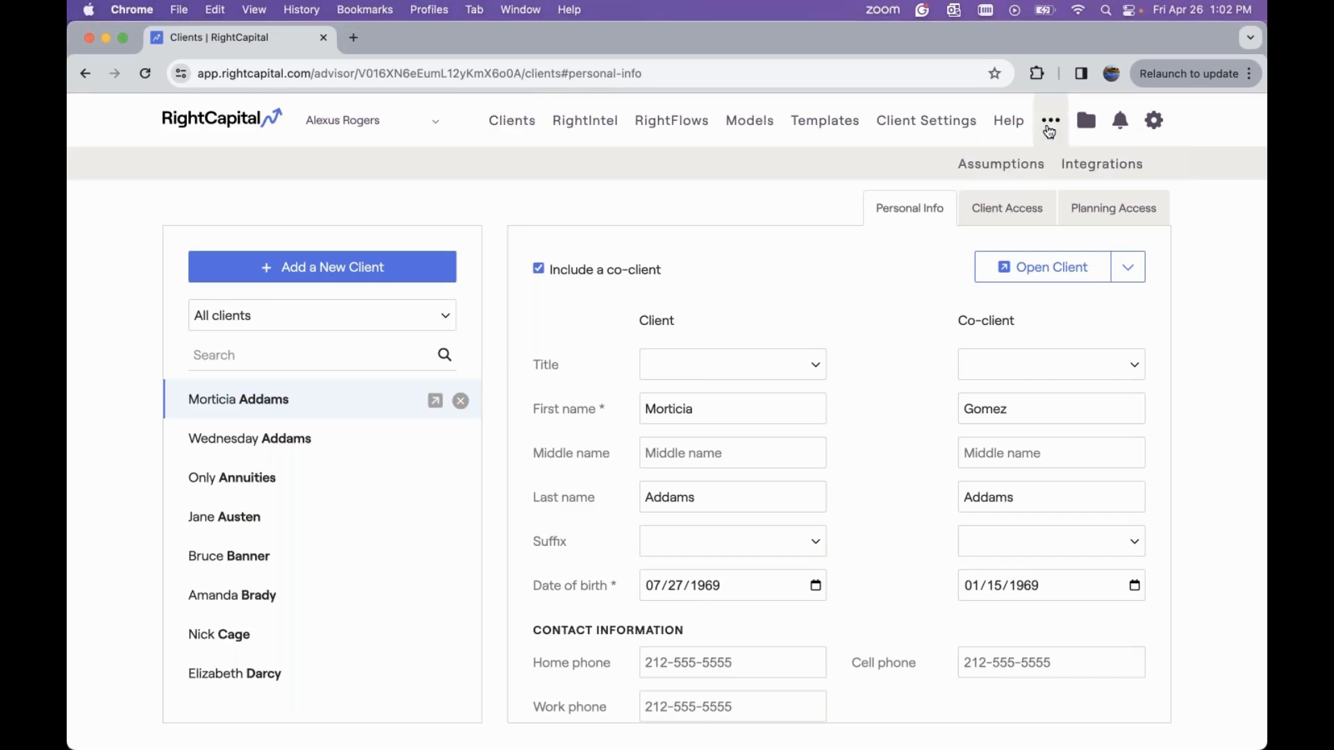
# Open the global Assumptions settings and view the asset return and inflation assumptions
pyautogui.click(1000, 173)
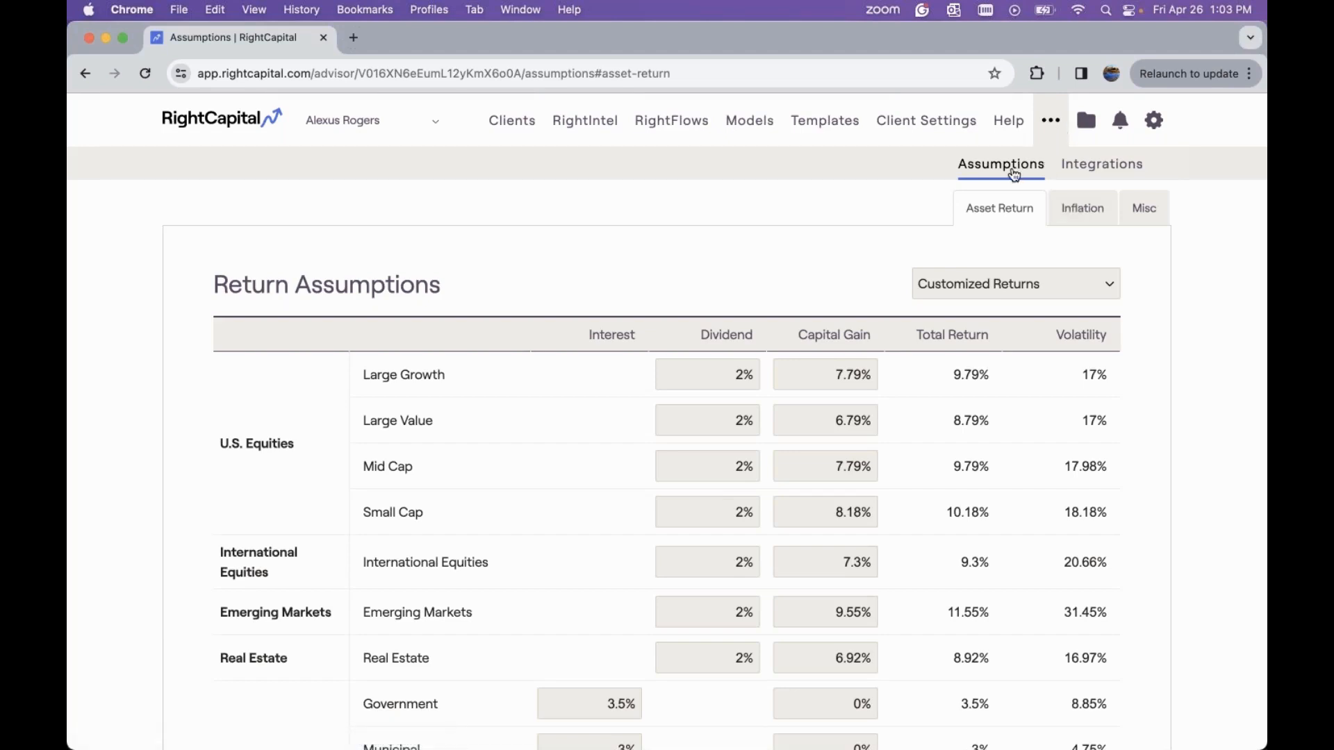
pyautogui.click(1085, 208)
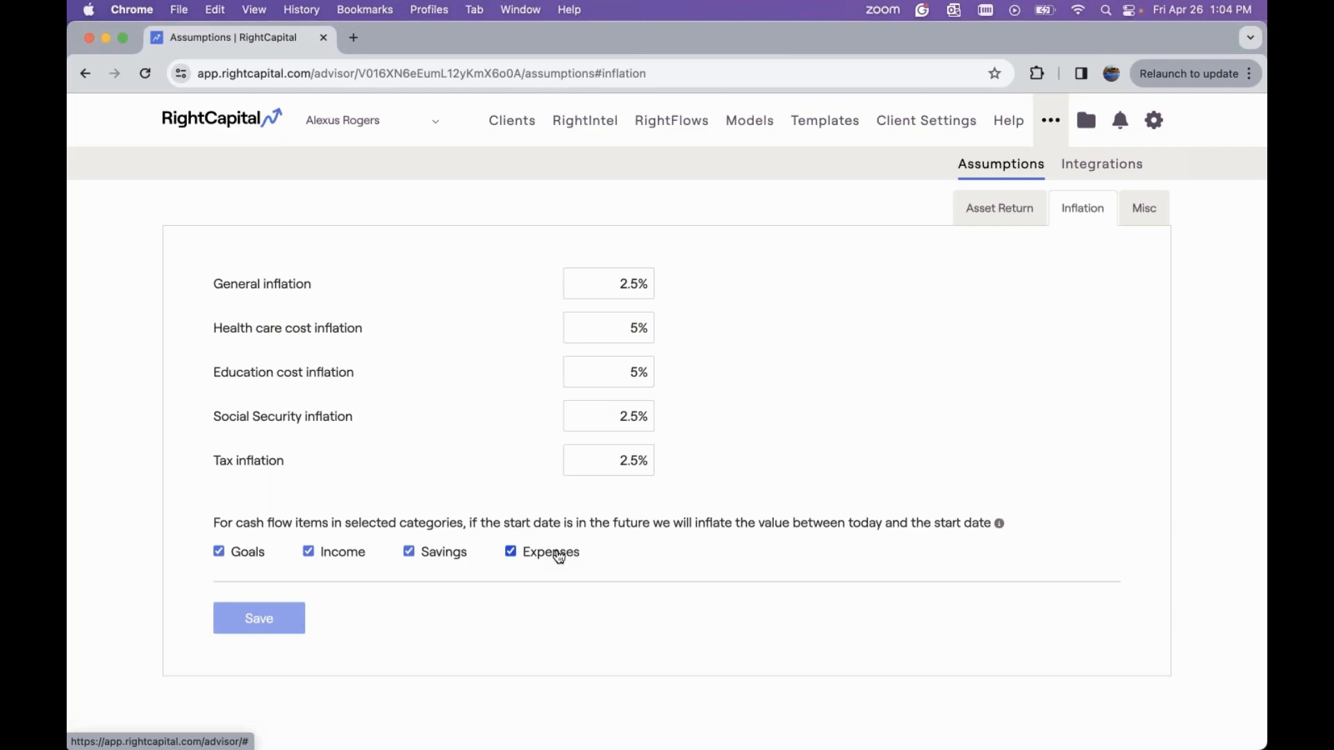
# Toggle the Goals inflation category off and back on
pyautogui.click(218, 553)
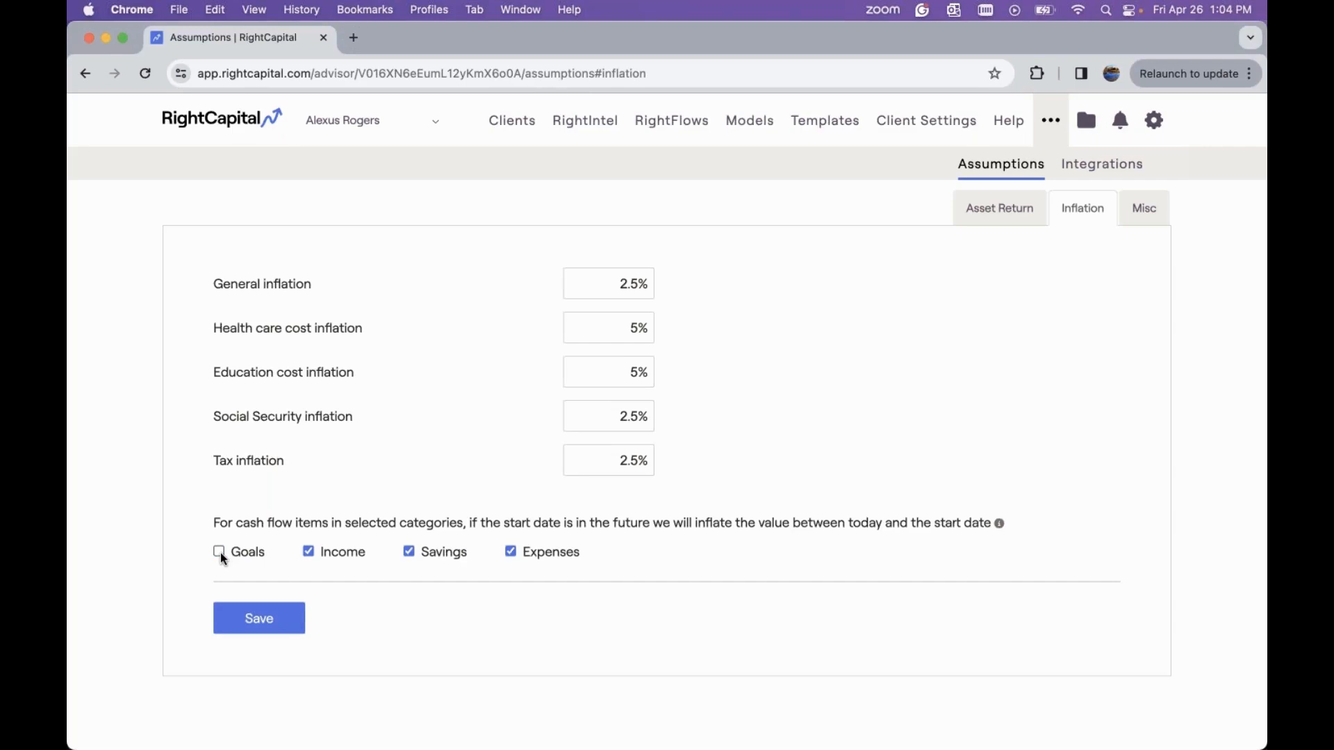
pyautogui.click(219, 553)
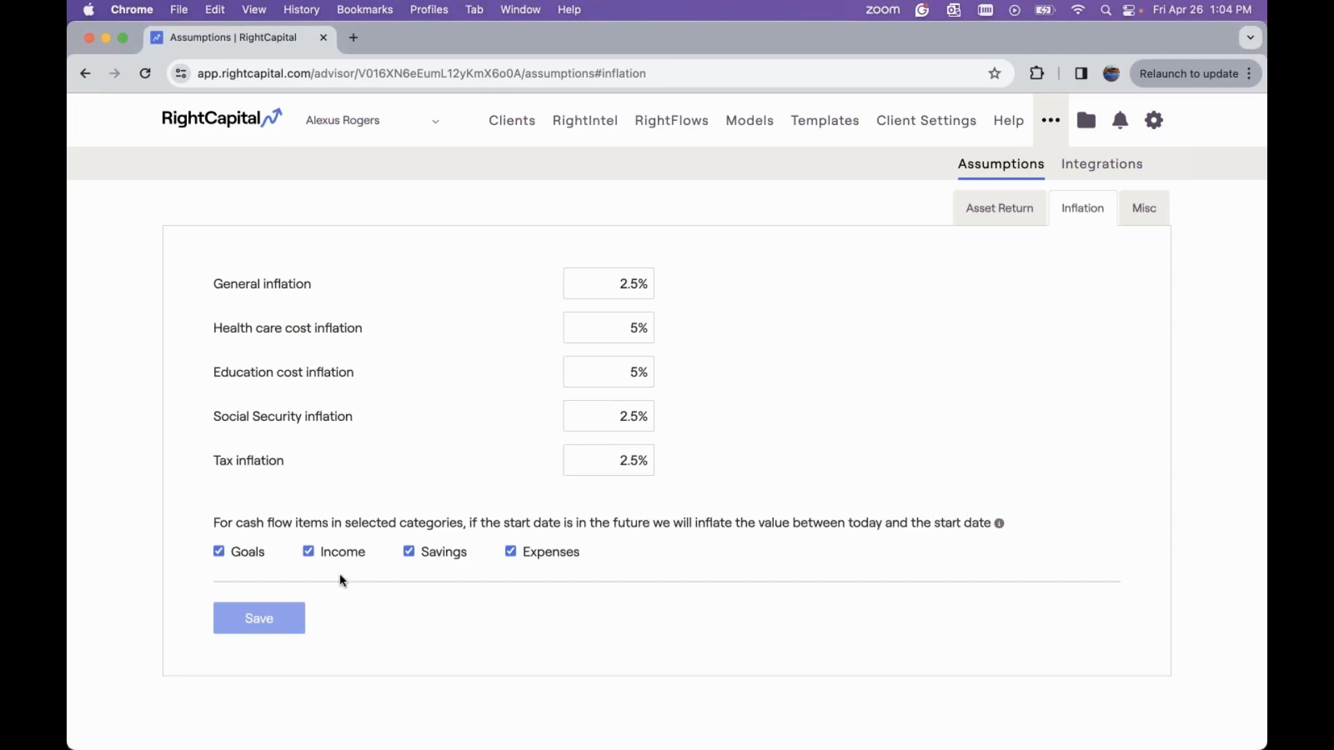
# View the miscellaneous assumptions, including the cost of purchasing a real estate property
pyautogui.moveTo(998, 530)
pyautogui.click(1136, 222)
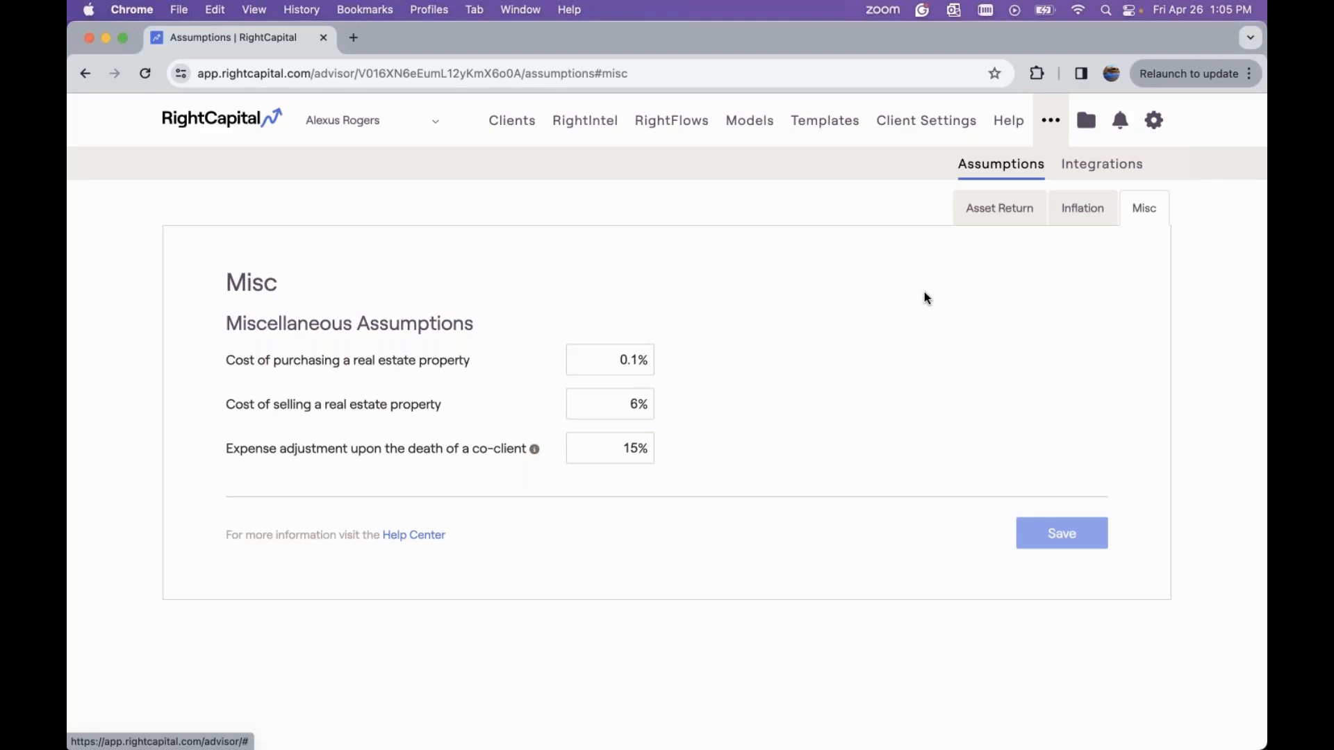
pyautogui.click(611, 355)
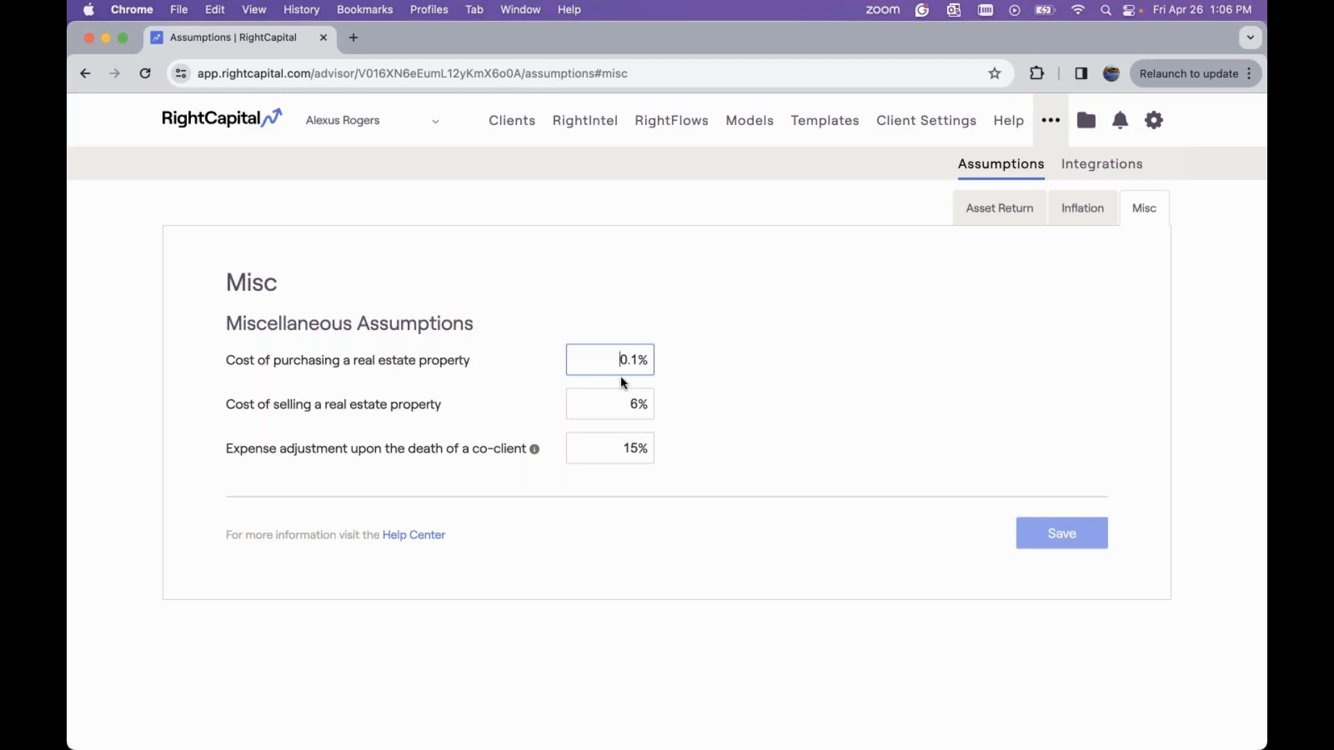
# Search the client list by first name and open the matching client's plan
pyautogui.click(511, 132)
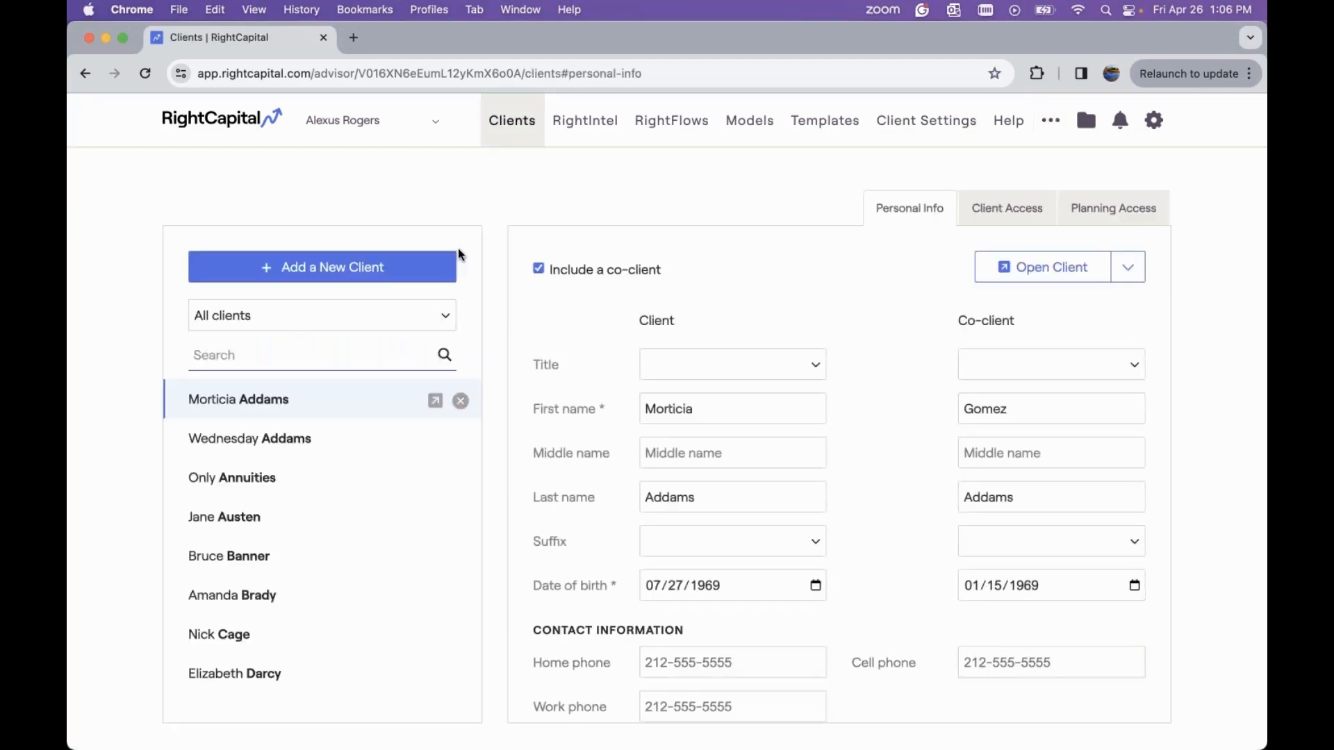
pyautogui.write('ron')
pyautogui.click(435, 401)
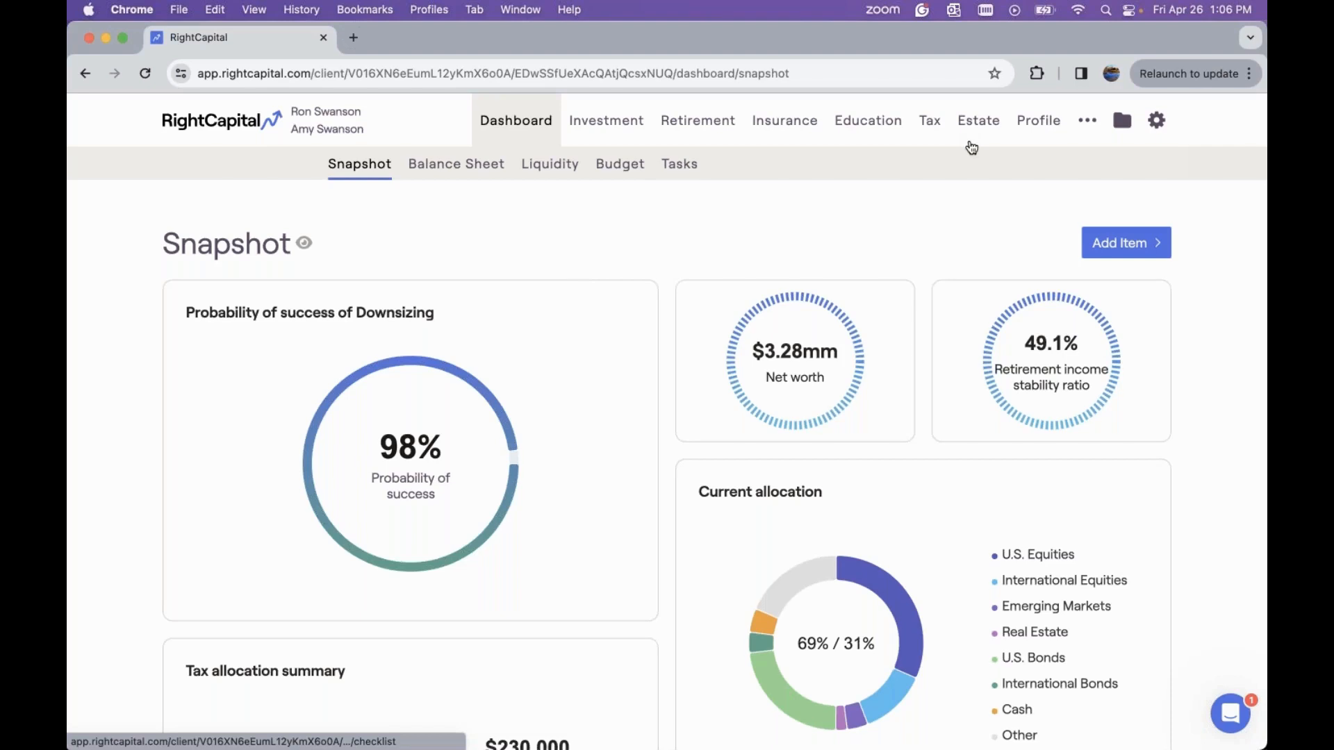
# Open the client's settings and review the Other Assumptions tab
pyautogui.click(1154, 125)
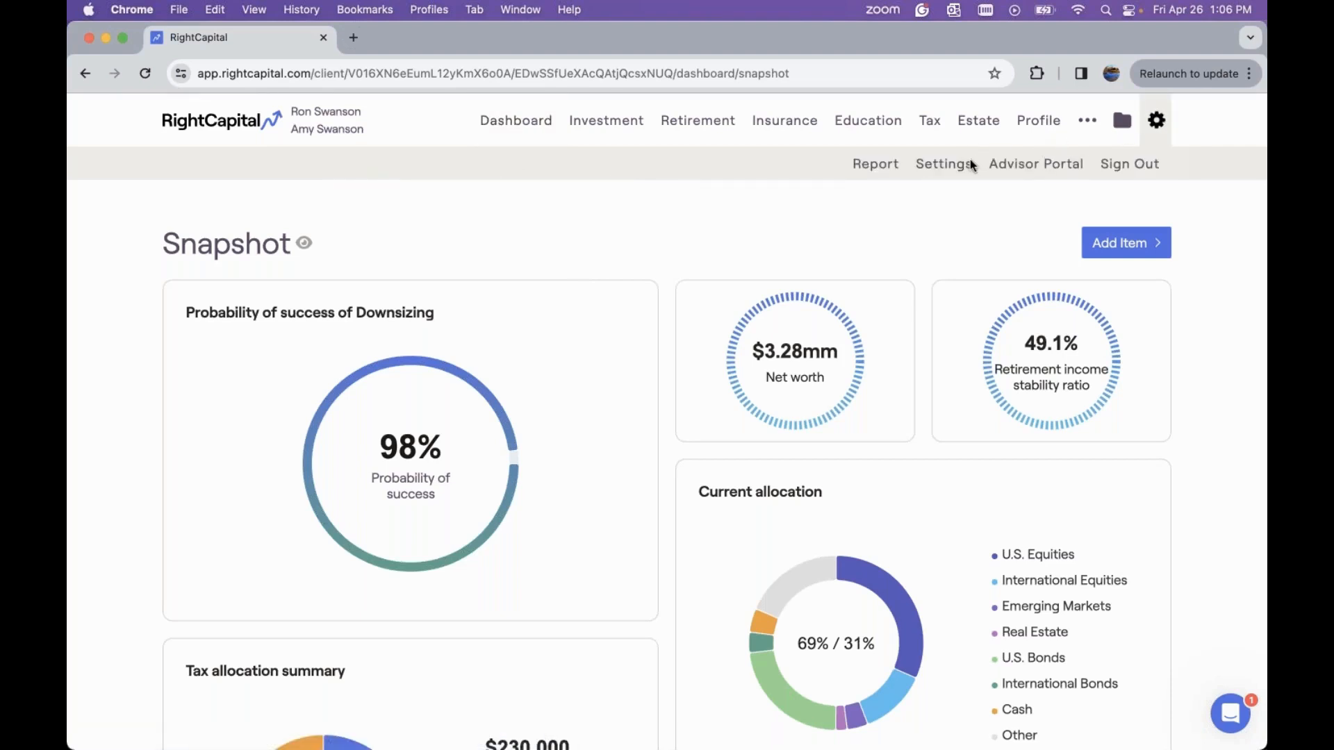
pyautogui.click(946, 166)
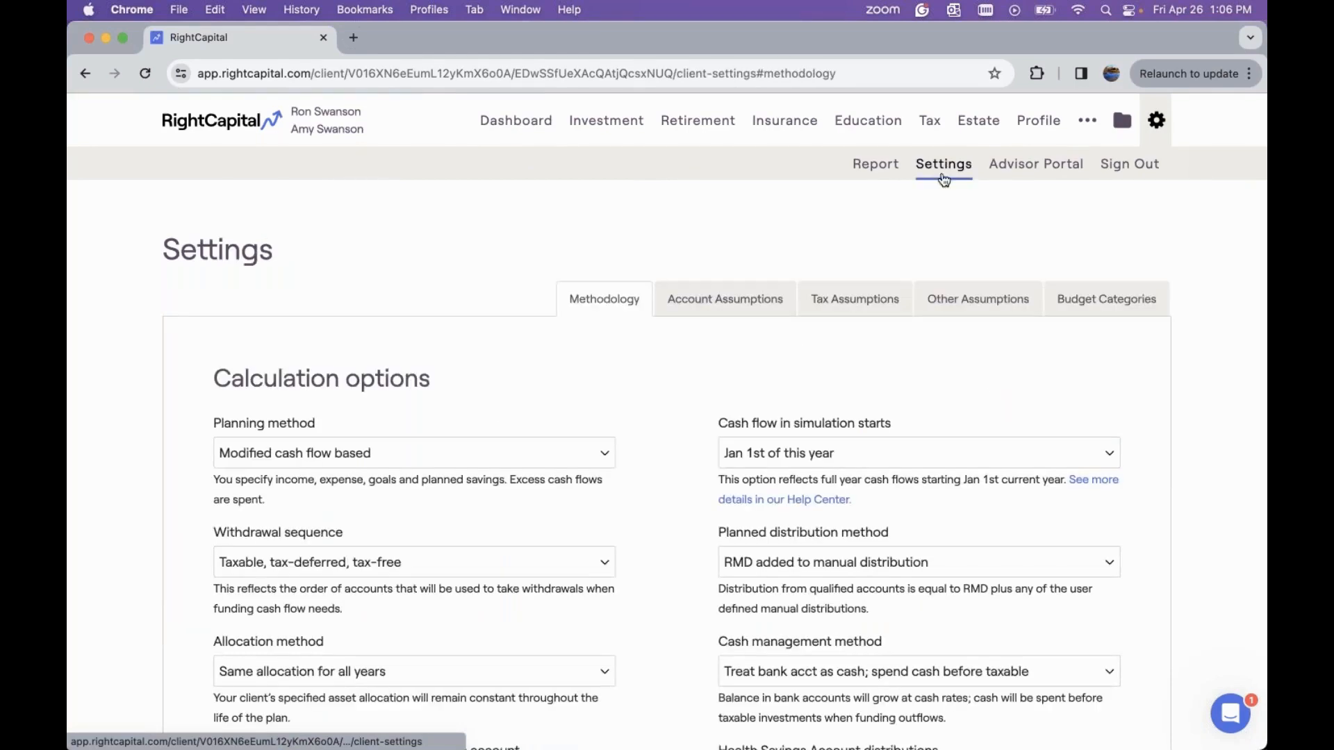
pyautogui.click(962, 299)
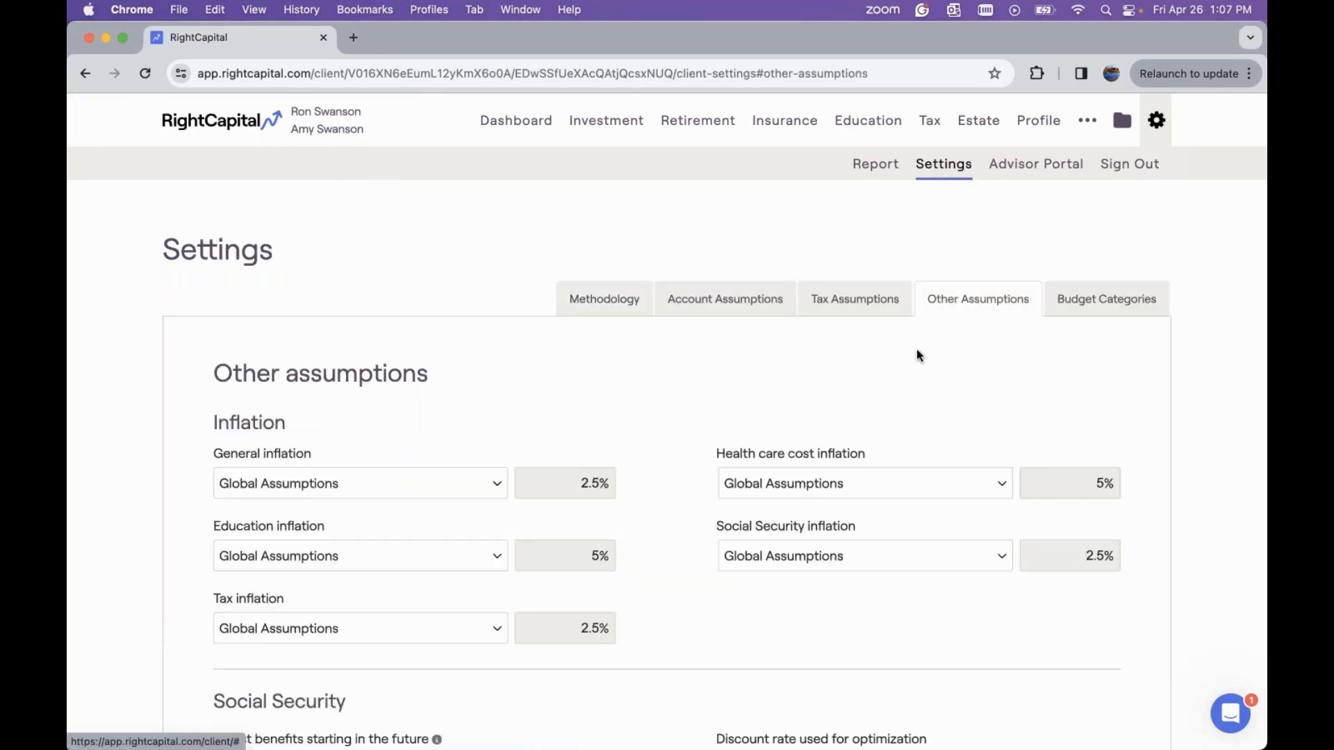
pyautogui.scroll(-5, 915, 356)
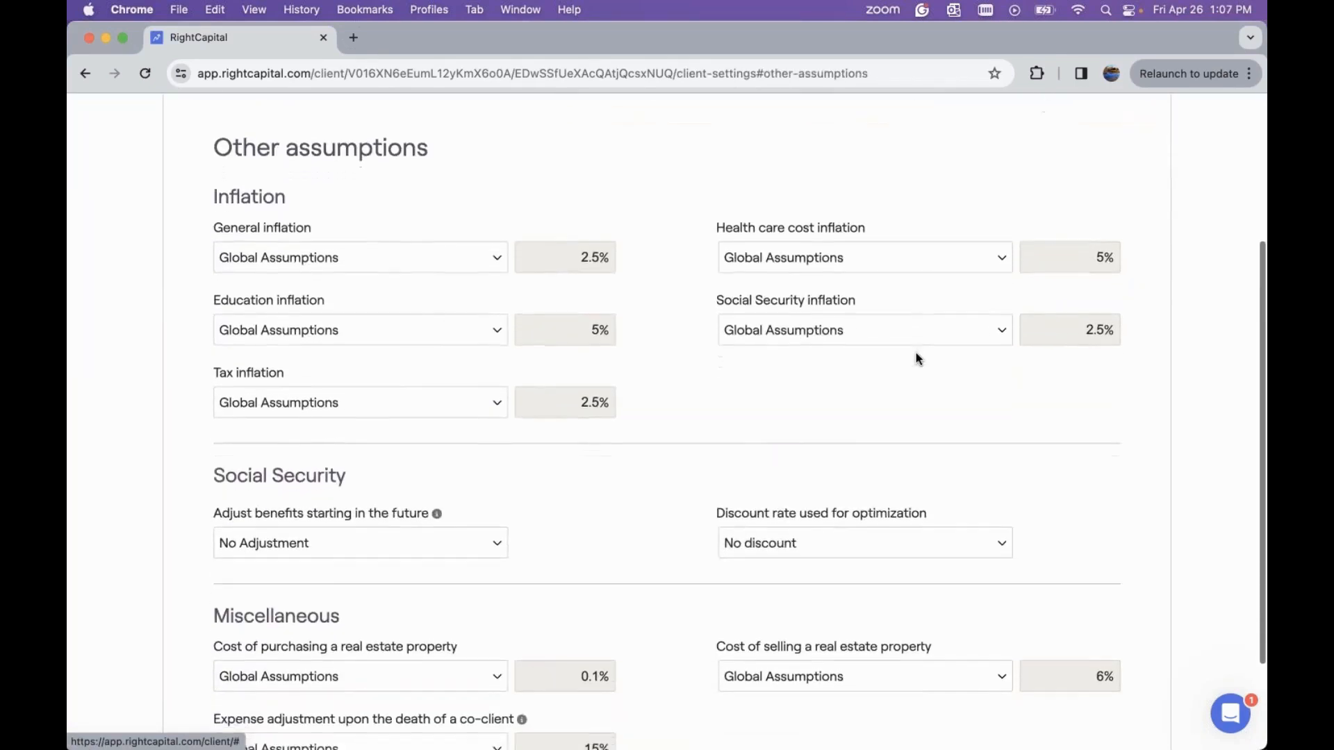
pyautogui.scroll(-2, 916, 356)
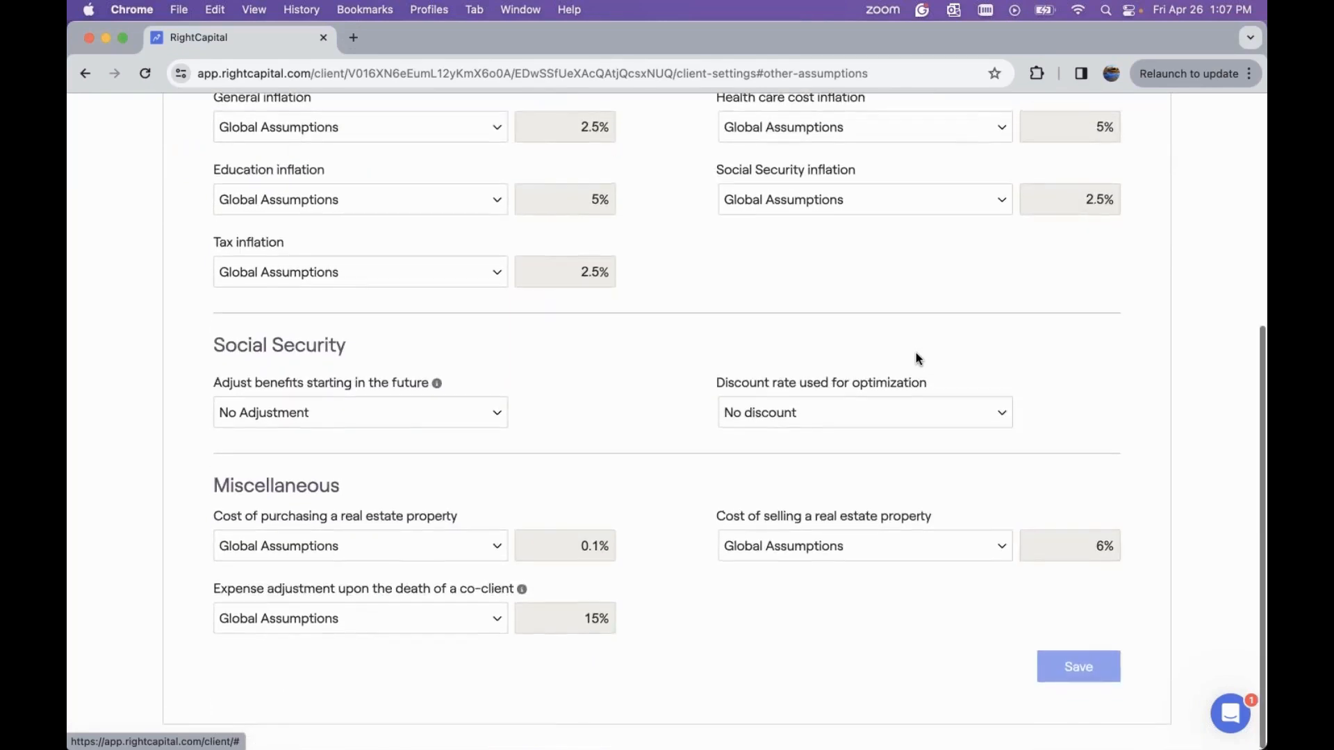
# Try switching the real estate purchase cost to Customized Assumptions, then revert it to Global Assumptions
pyautogui.click(376, 558)
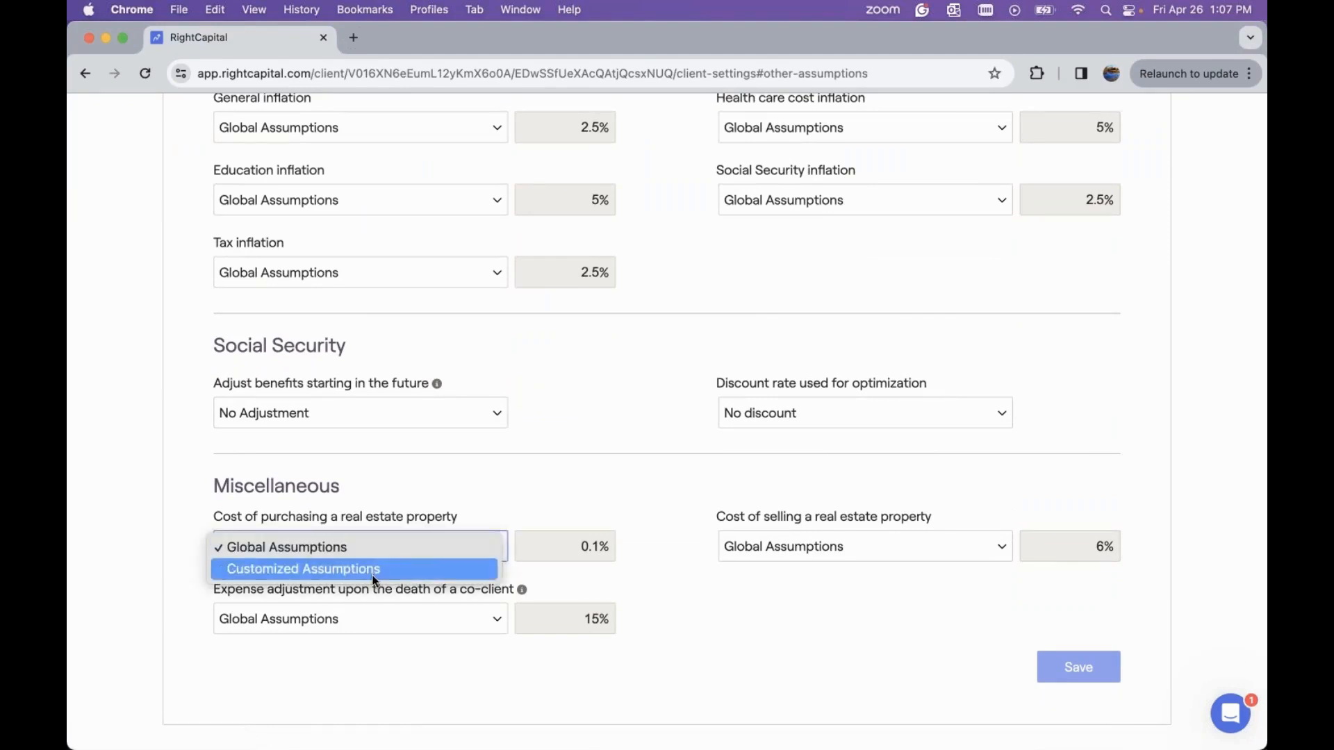
pyautogui.click(378, 571)
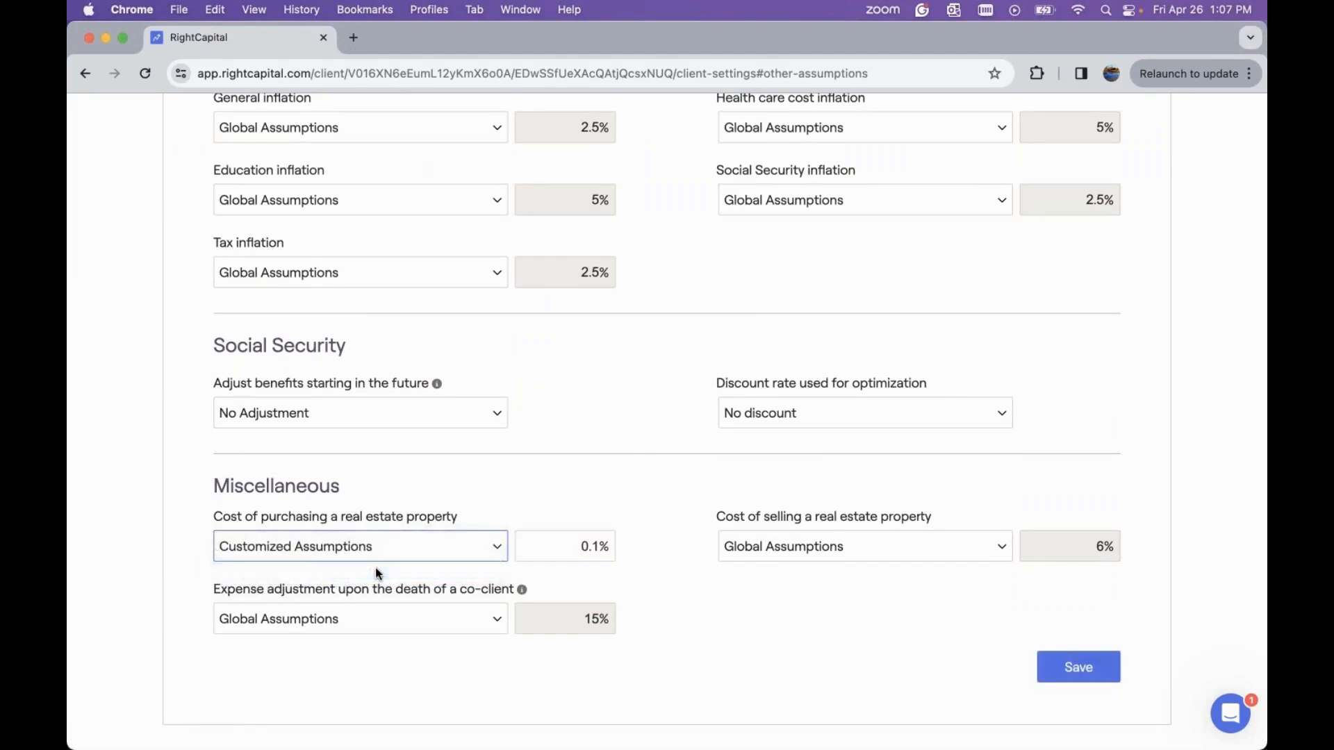
pyautogui.click(540, 550)
pyautogui.click(427, 548)
pyautogui.click(430, 535)
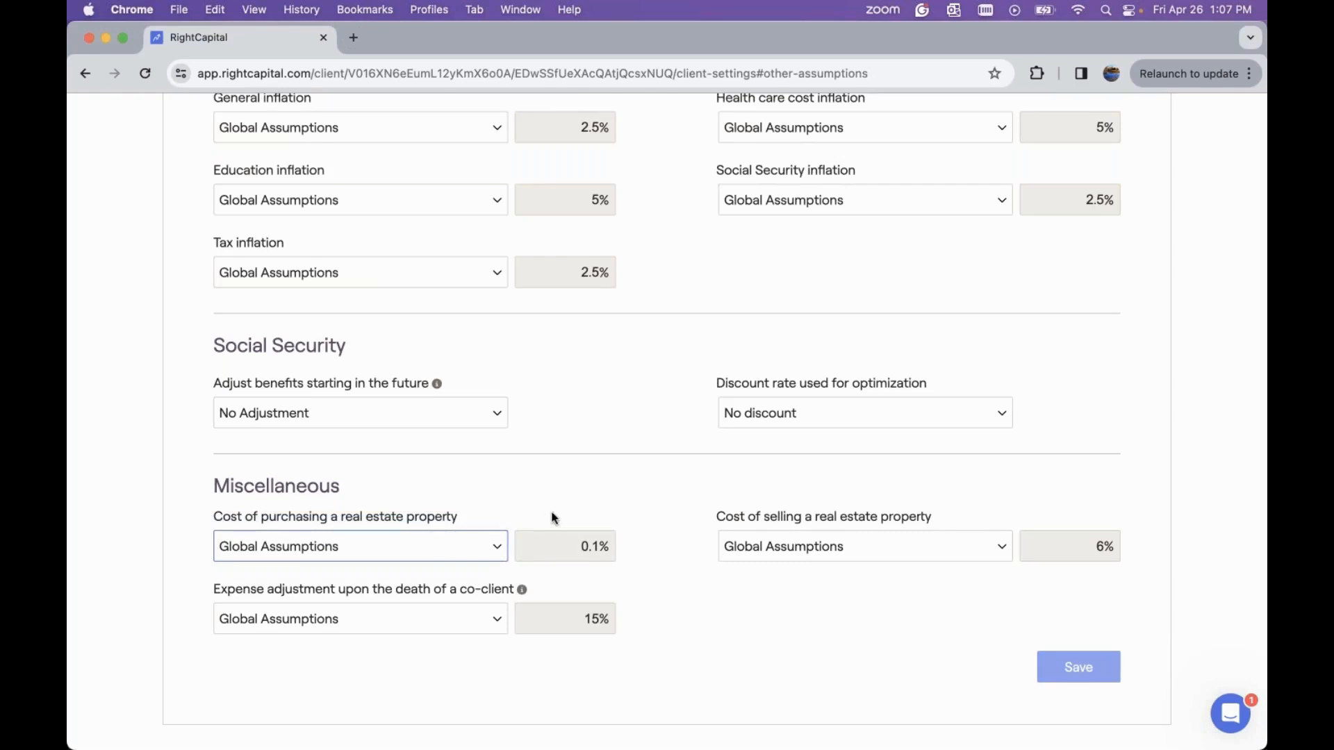
# Open the client profile's Blueprint and review the Net Worth diagram
pyautogui.scroll(5, 554, 517)
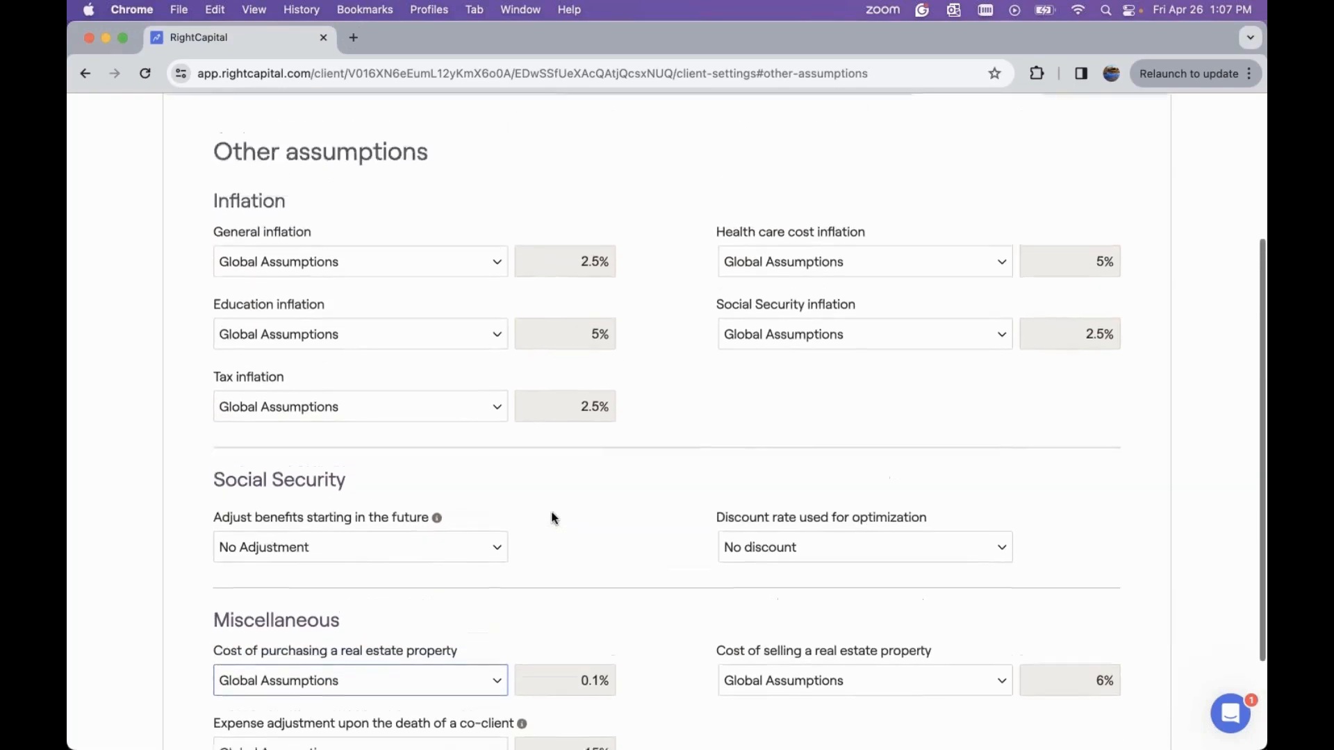
pyautogui.scroll(2, 553, 518)
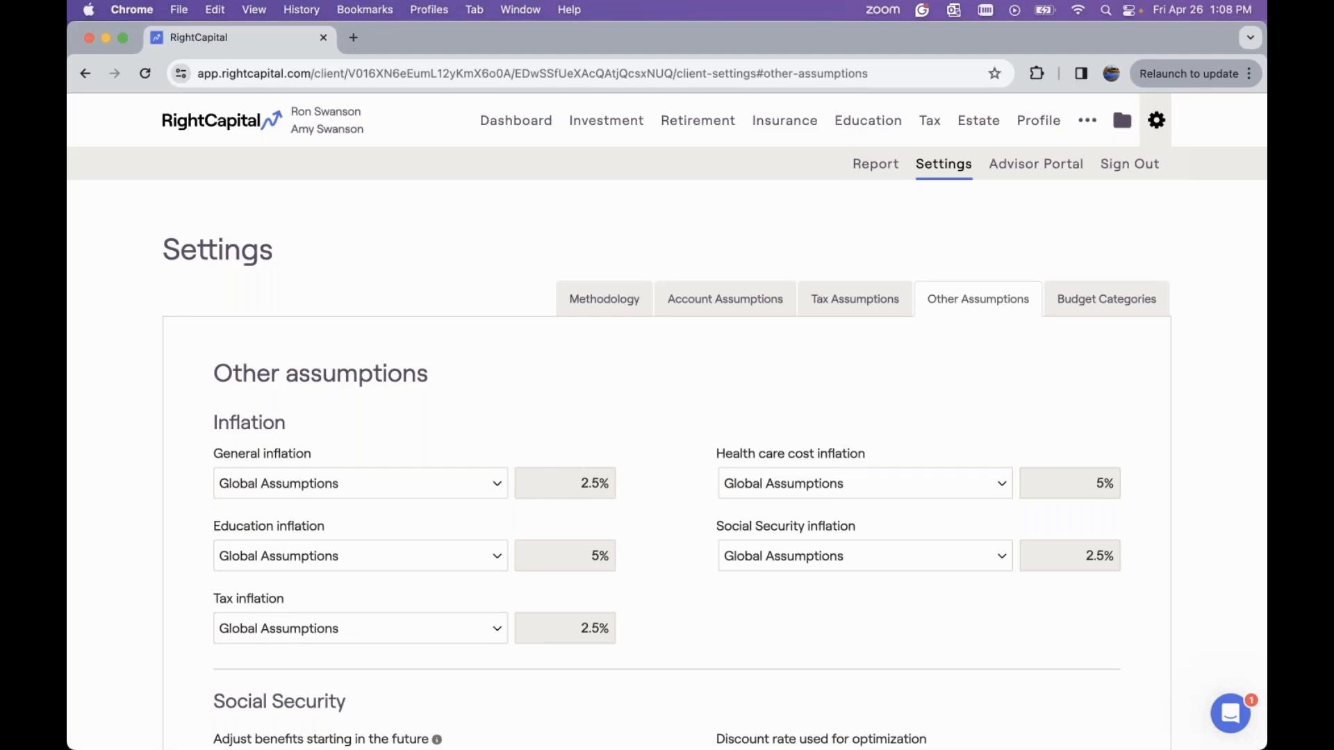
pyautogui.click(1029, 127)
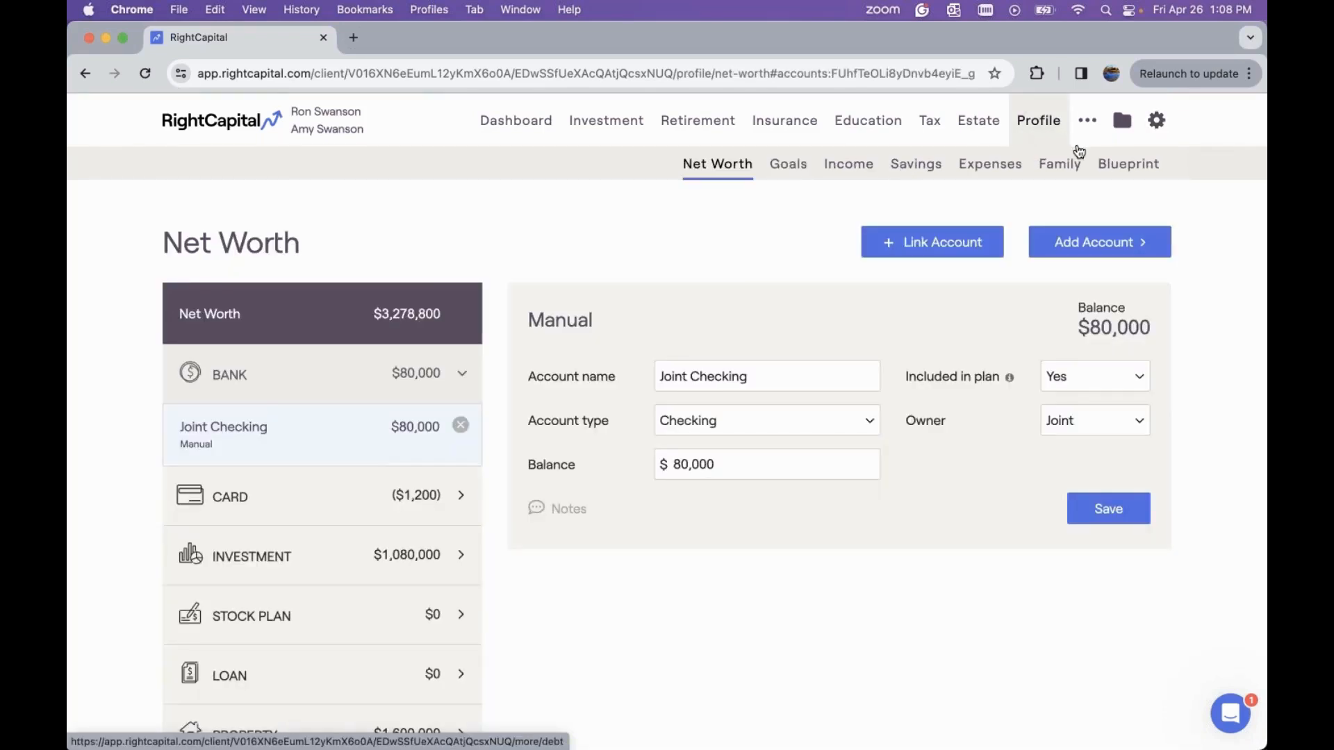
pyautogui.click(1115, 168)
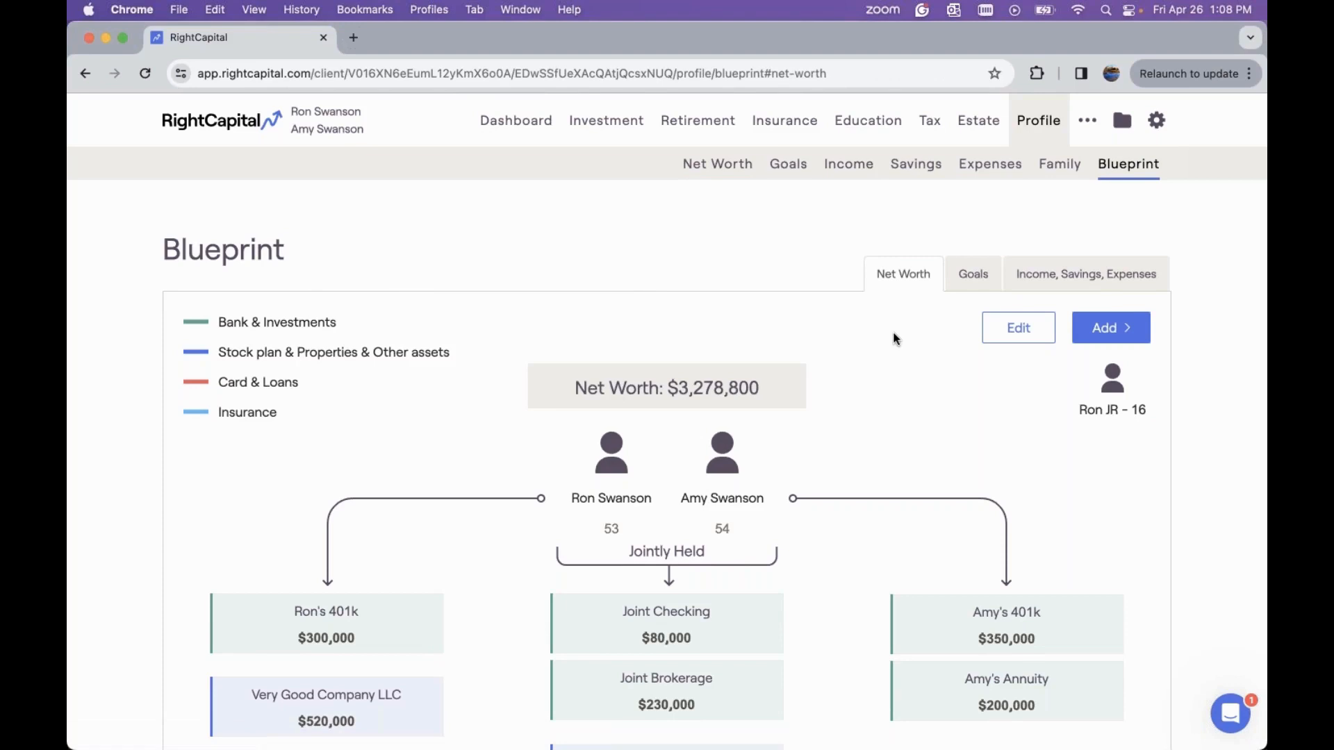
pyautogui.scroll(-2, 895, 339)
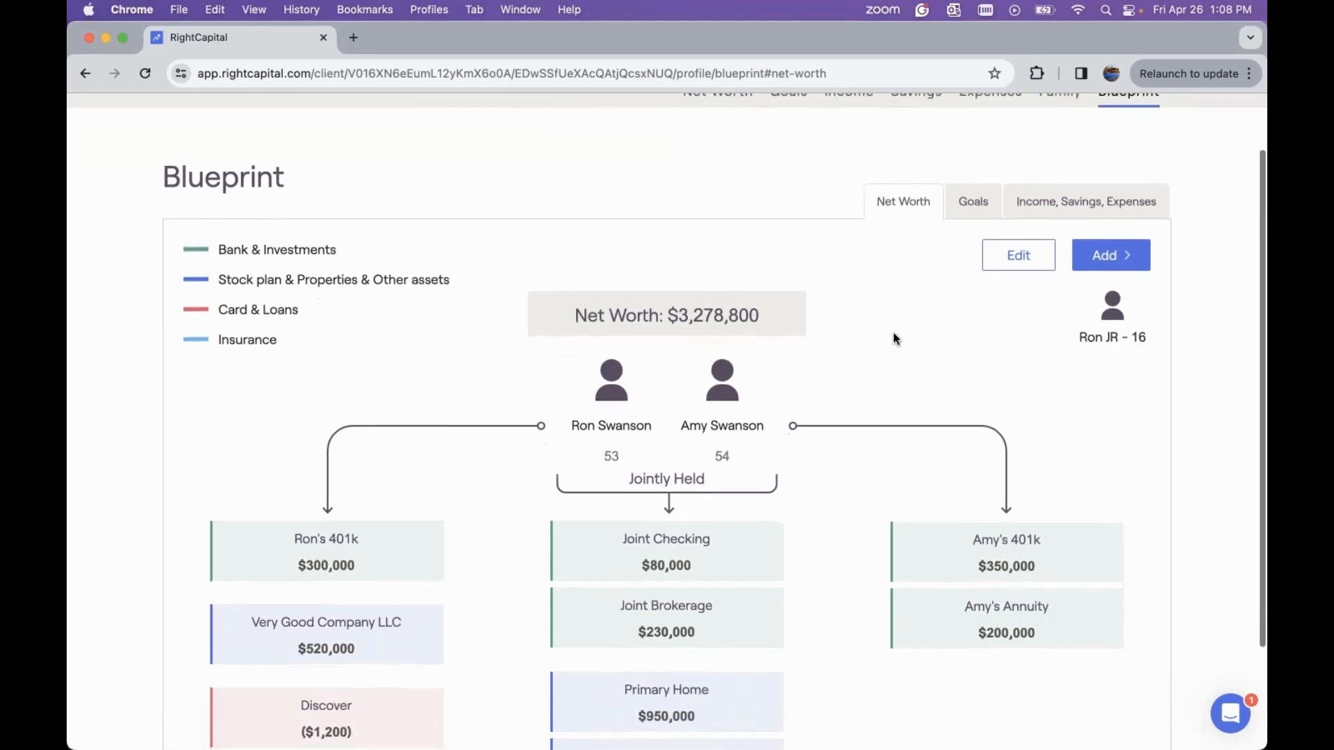
pyautogui.scroll(-3, 895, 339)
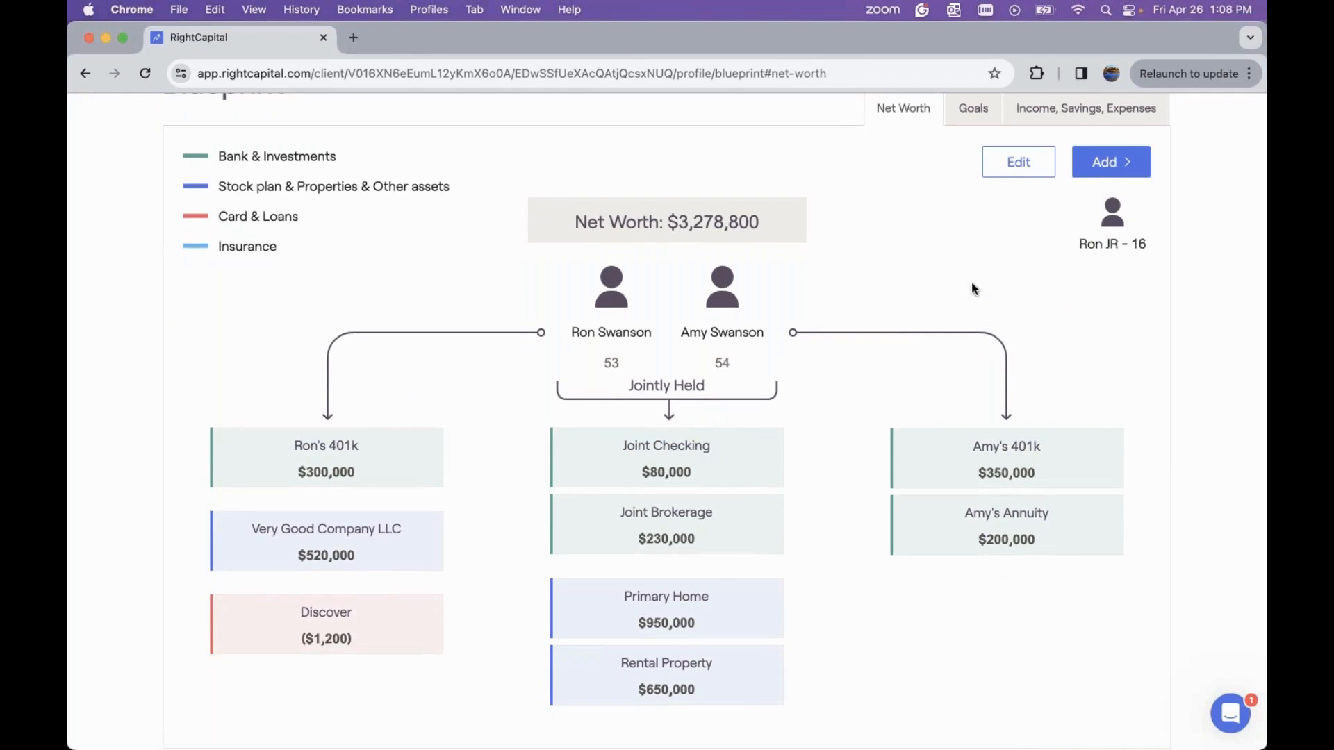
pyautogui.scroll(-1, 971, 289)
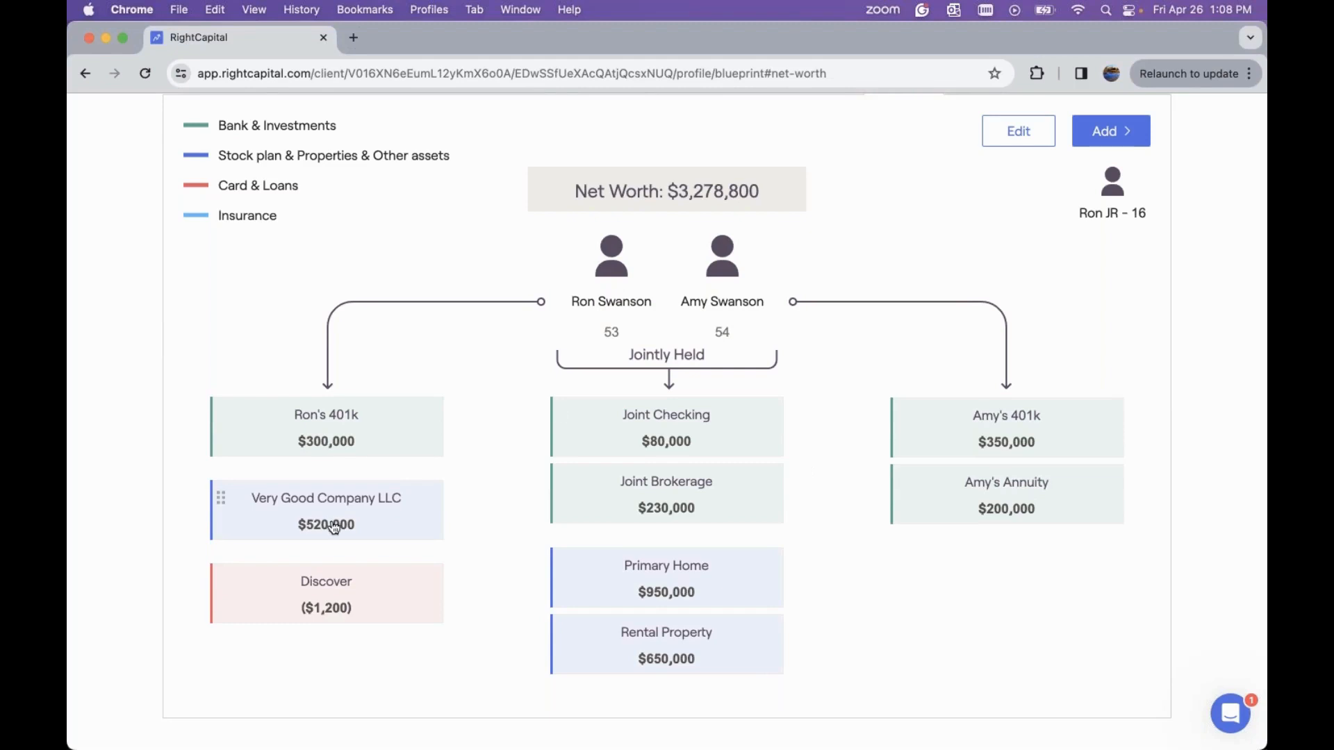
pyautogui.scroll(3, 771, 411)
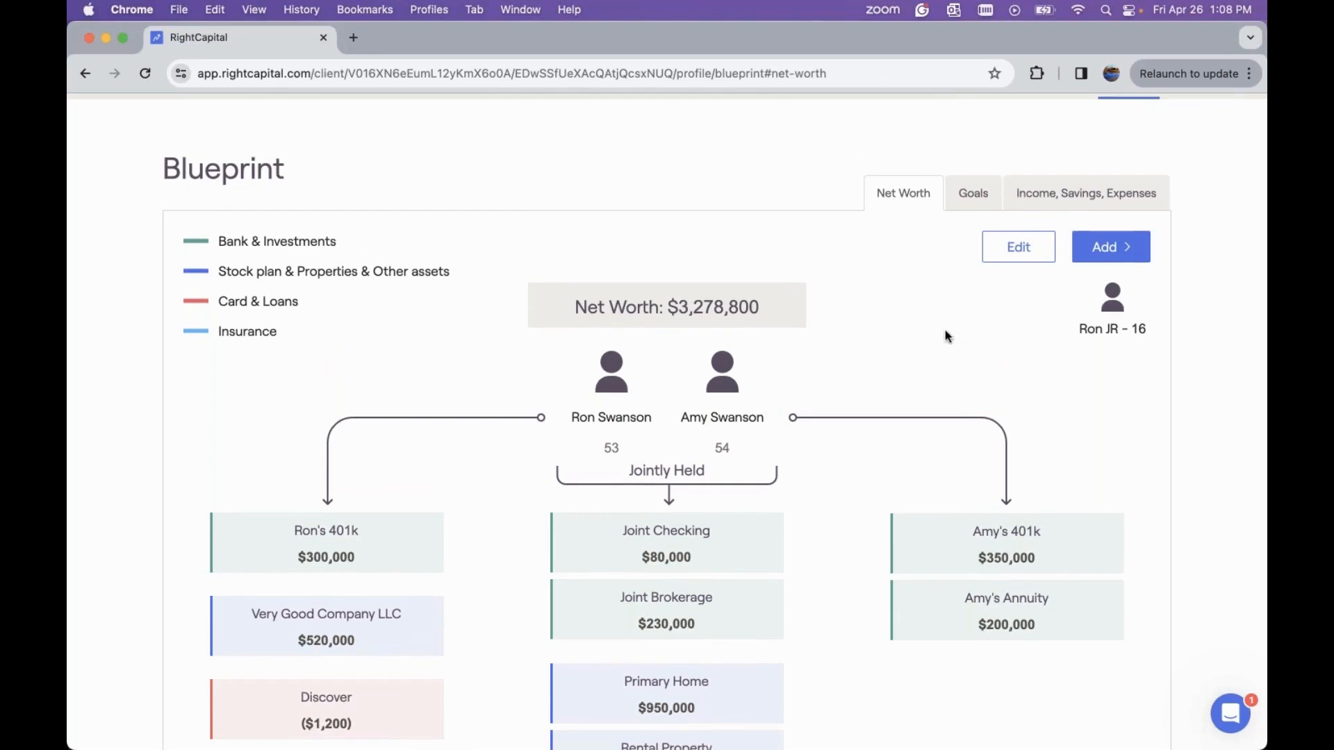
# Review the Goals timeline in the Blueprint
pyautogui.click(985, 194)
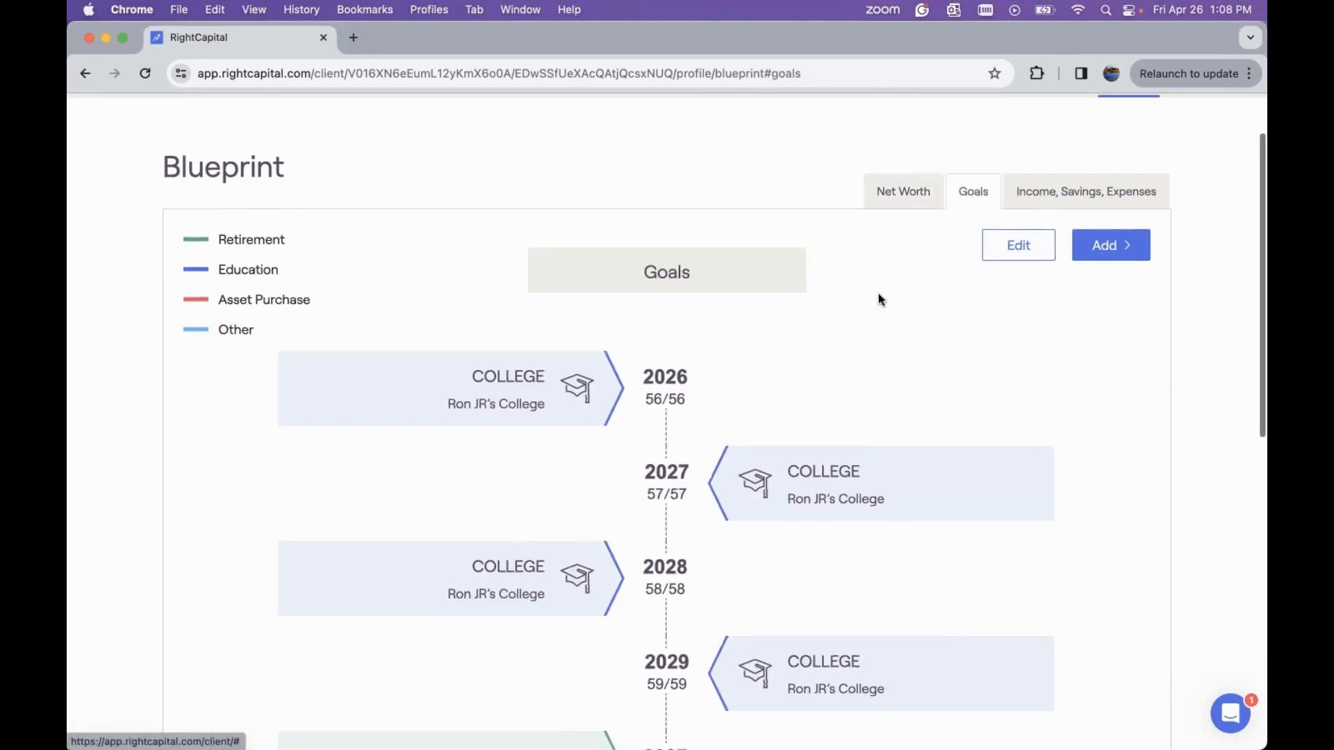
pyautogui.scroll(-2, 878, 295)
pyautogui.scroll(-5, 879, 299)
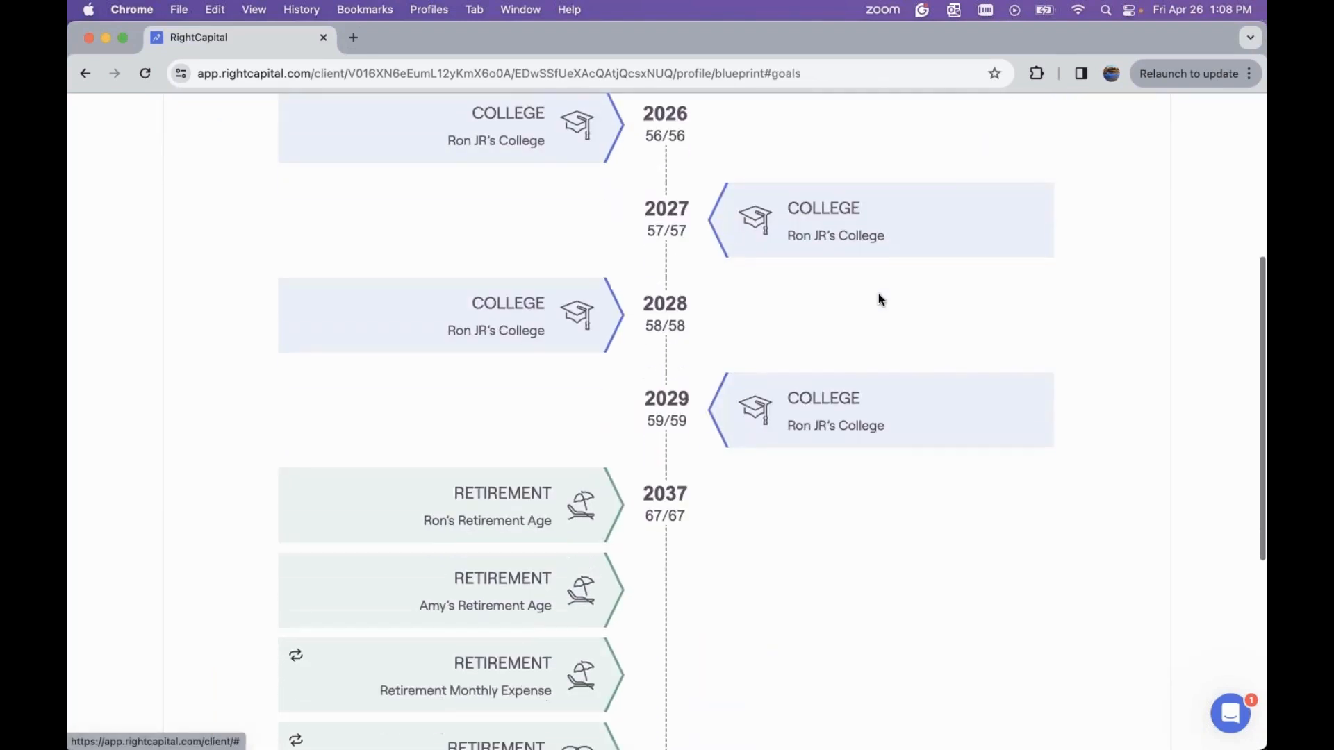
pyautogui.scroll(-3, 878, 297)
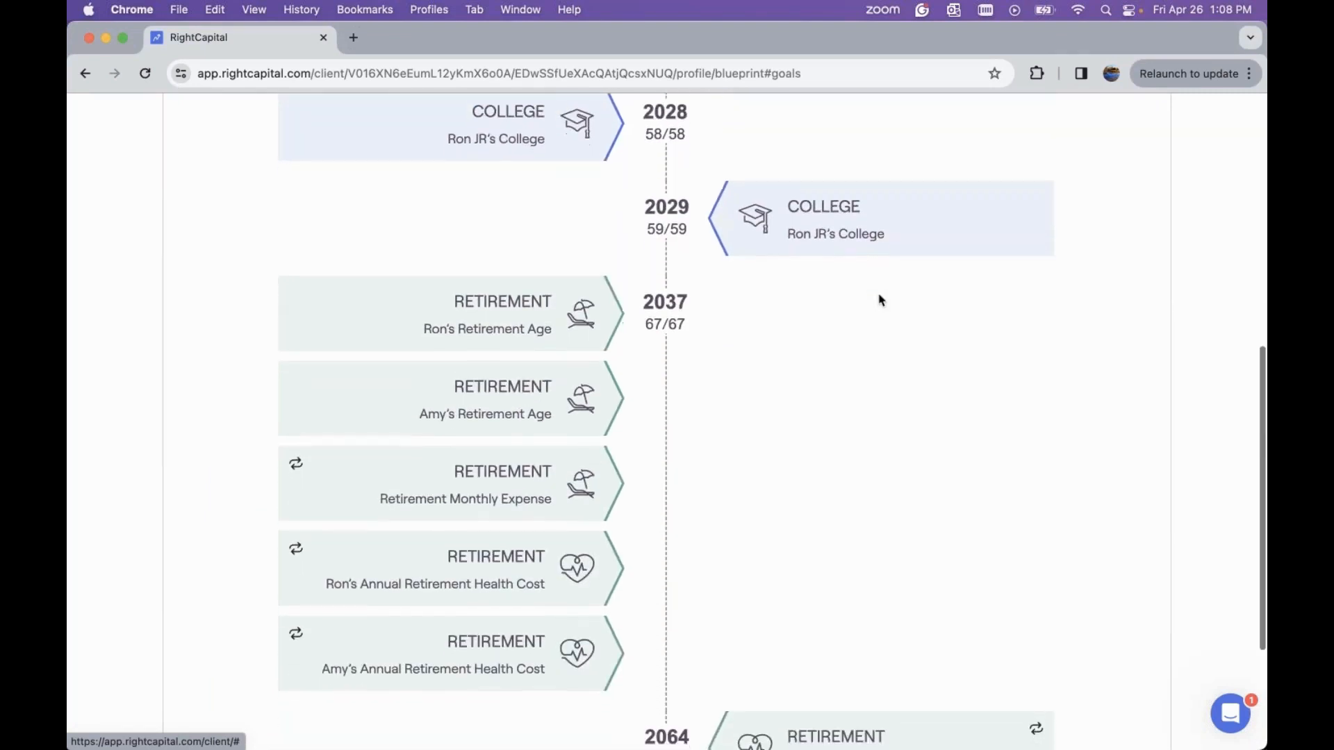
pyautogui.scroll(-1, 881, 300)
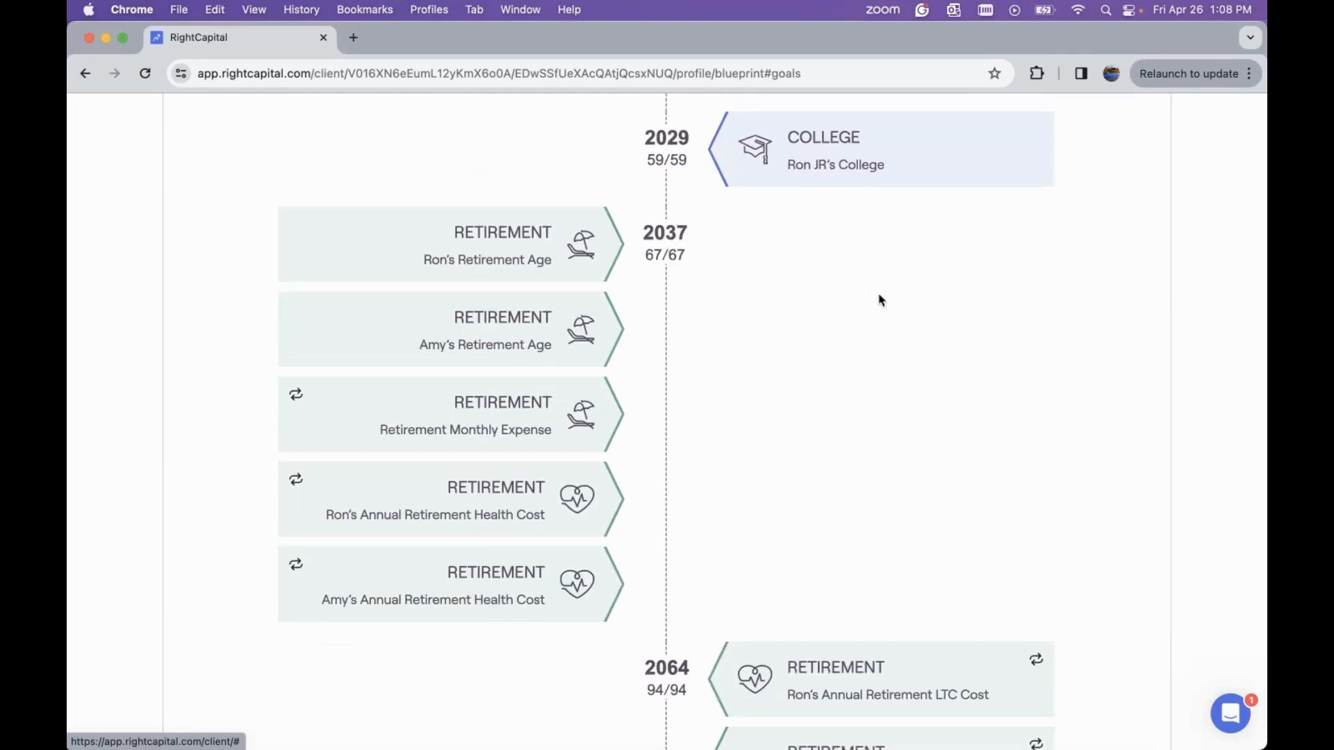
pyautogui.scroll(-3, 881, 300)
pyautogui.scroll(15, 881, 300)
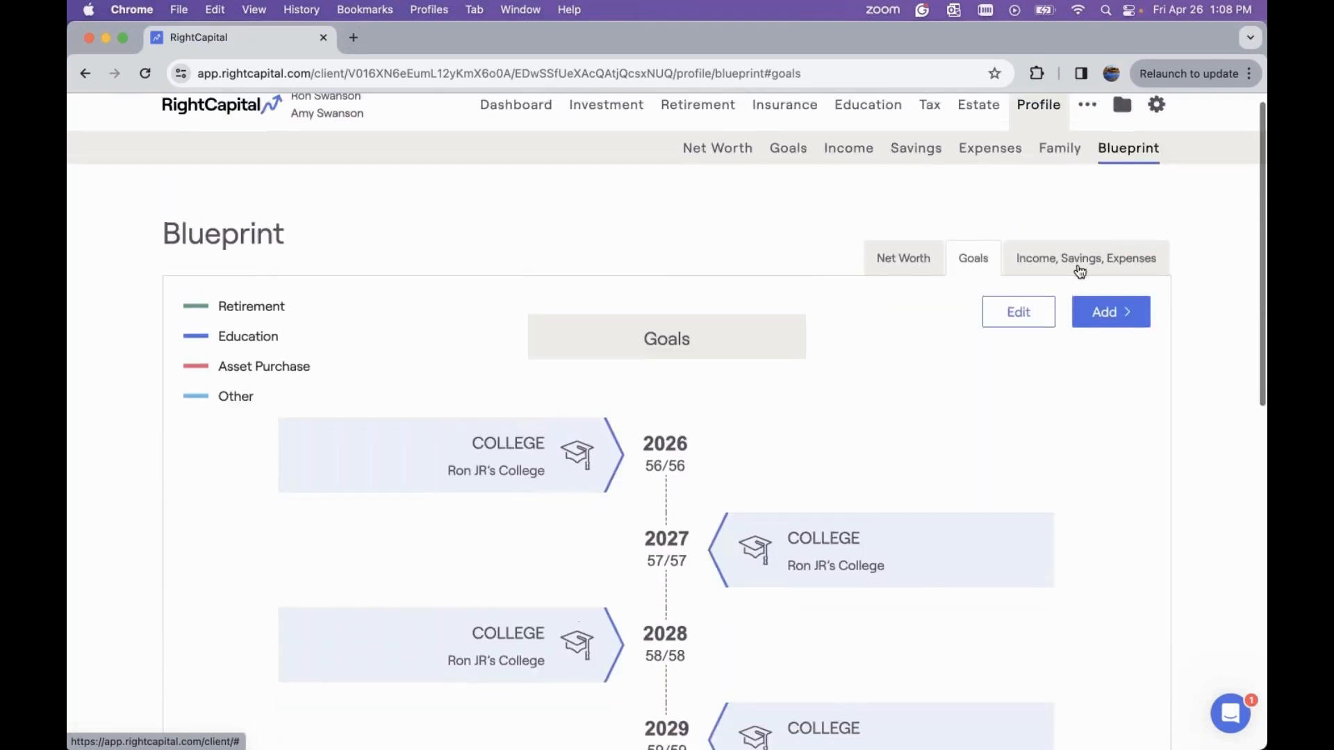
# Review the Income, Savings, Expenses blueprint
pyautogui.click(1080, 270)
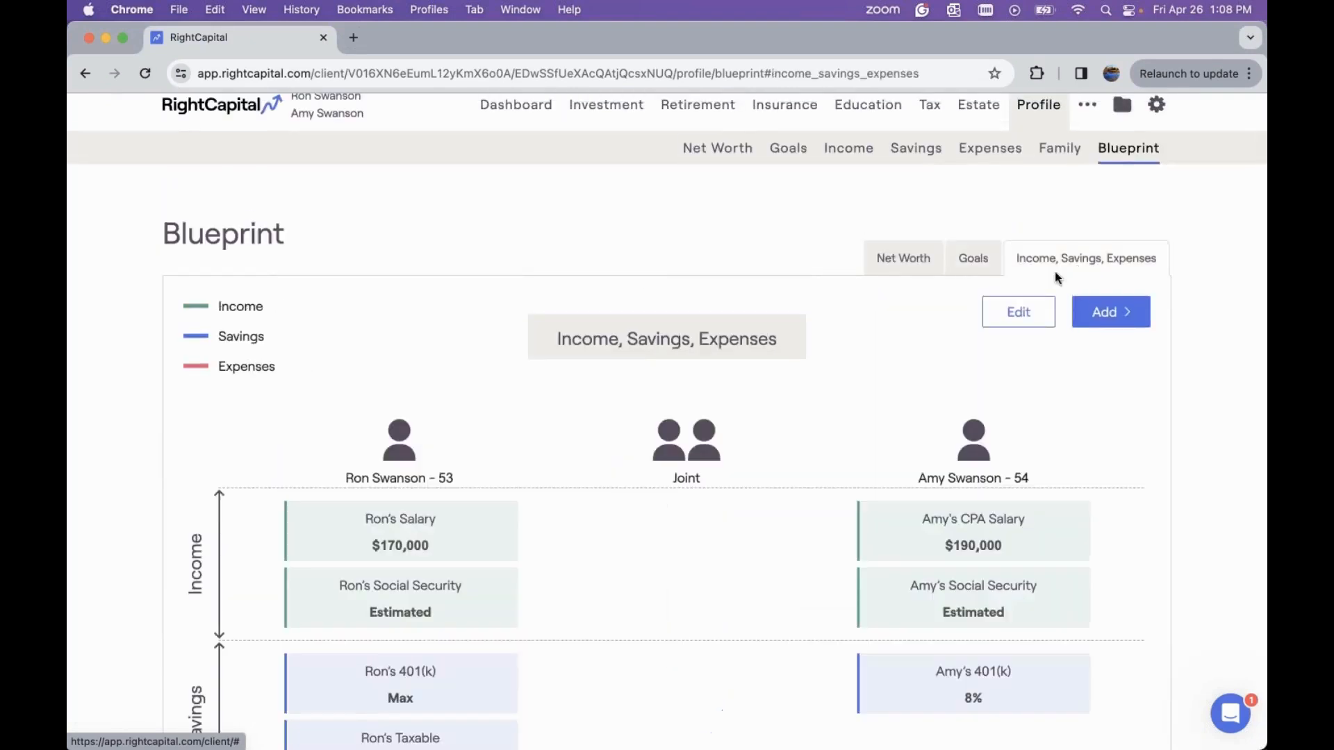
pyautogui.scroll(-2, 941, 334)
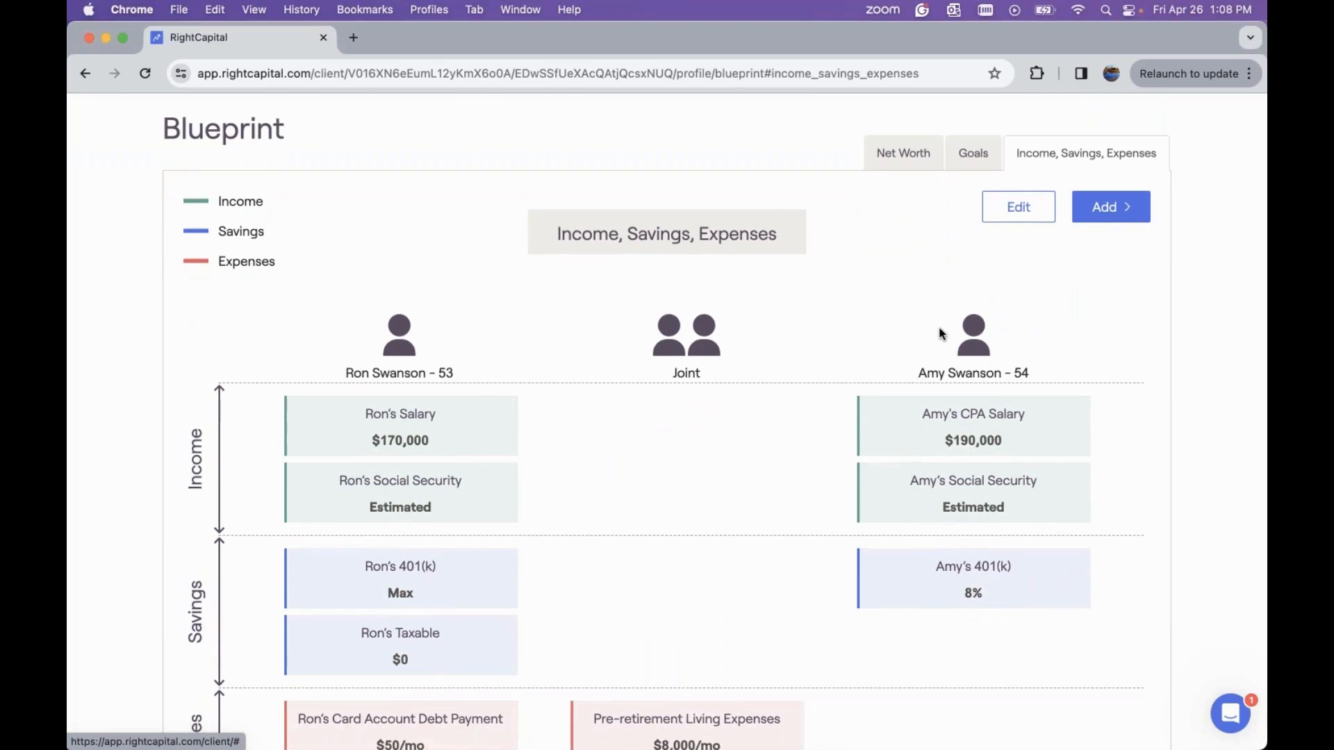
pyautogui.scroll(-2, 942, 334)
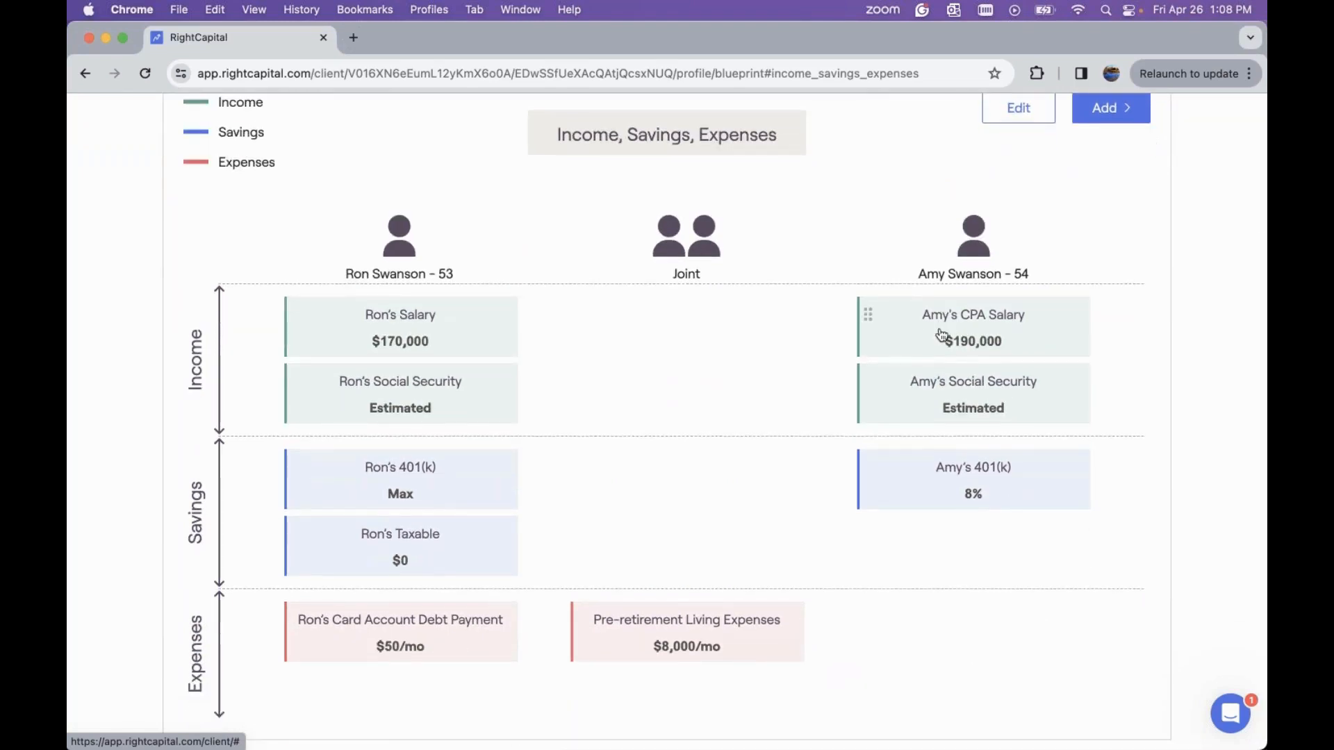
pyautogui.scroll(4, 941, 334)
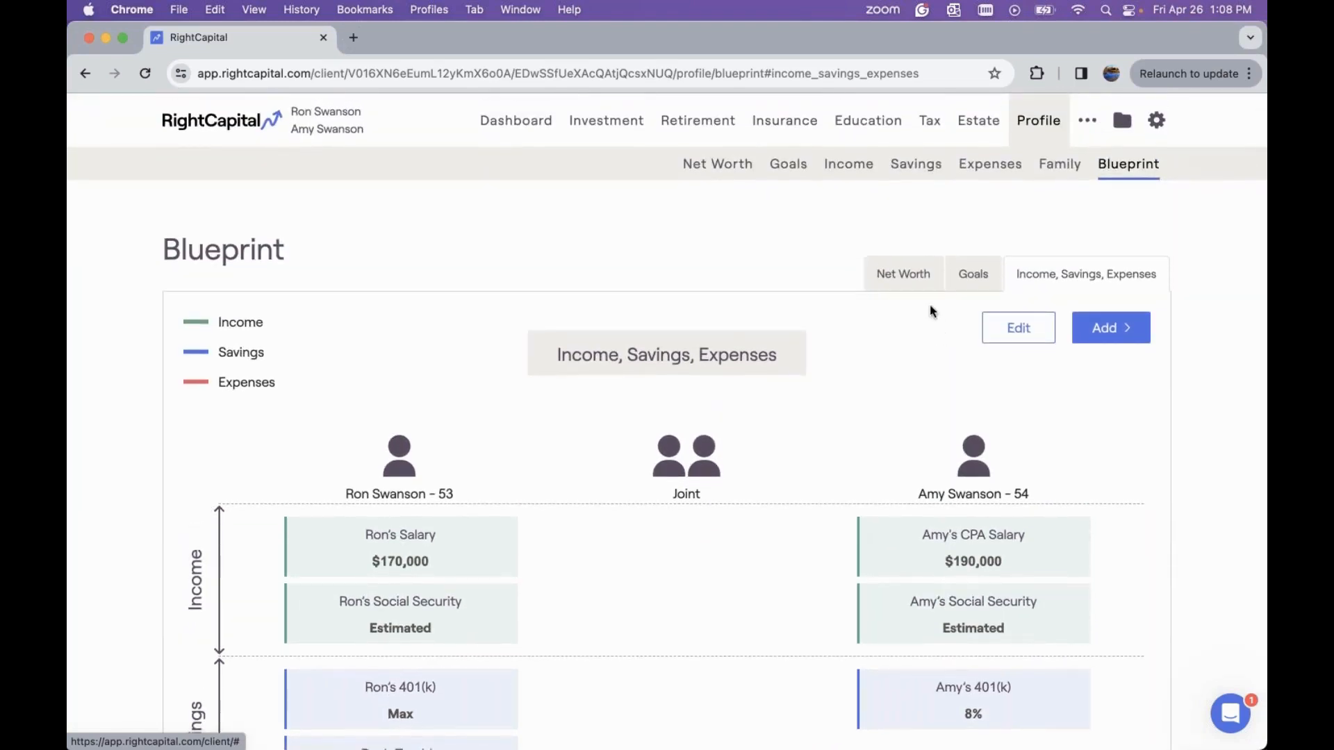
# Return to the Net Worth blueprint and open the profile's Goals page
pyautogui.click(912, 278)
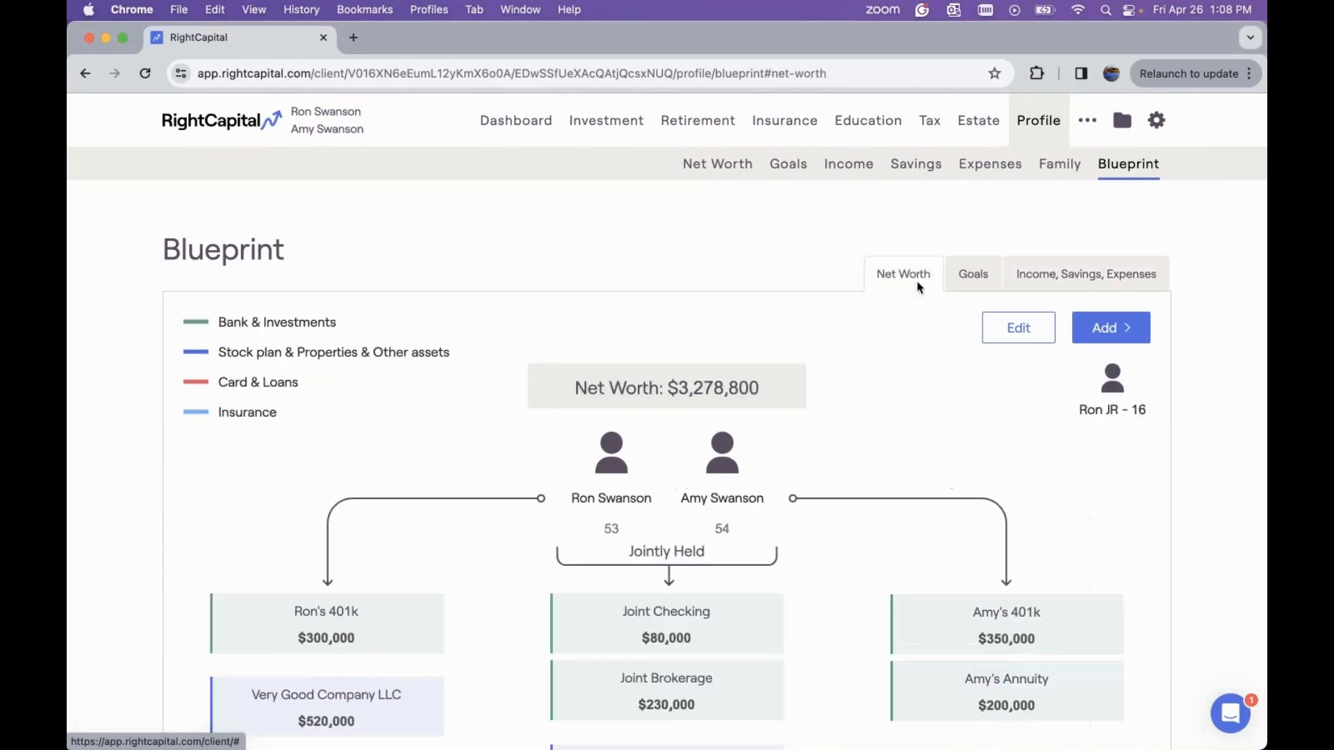
pyautogui.click(778, 169)
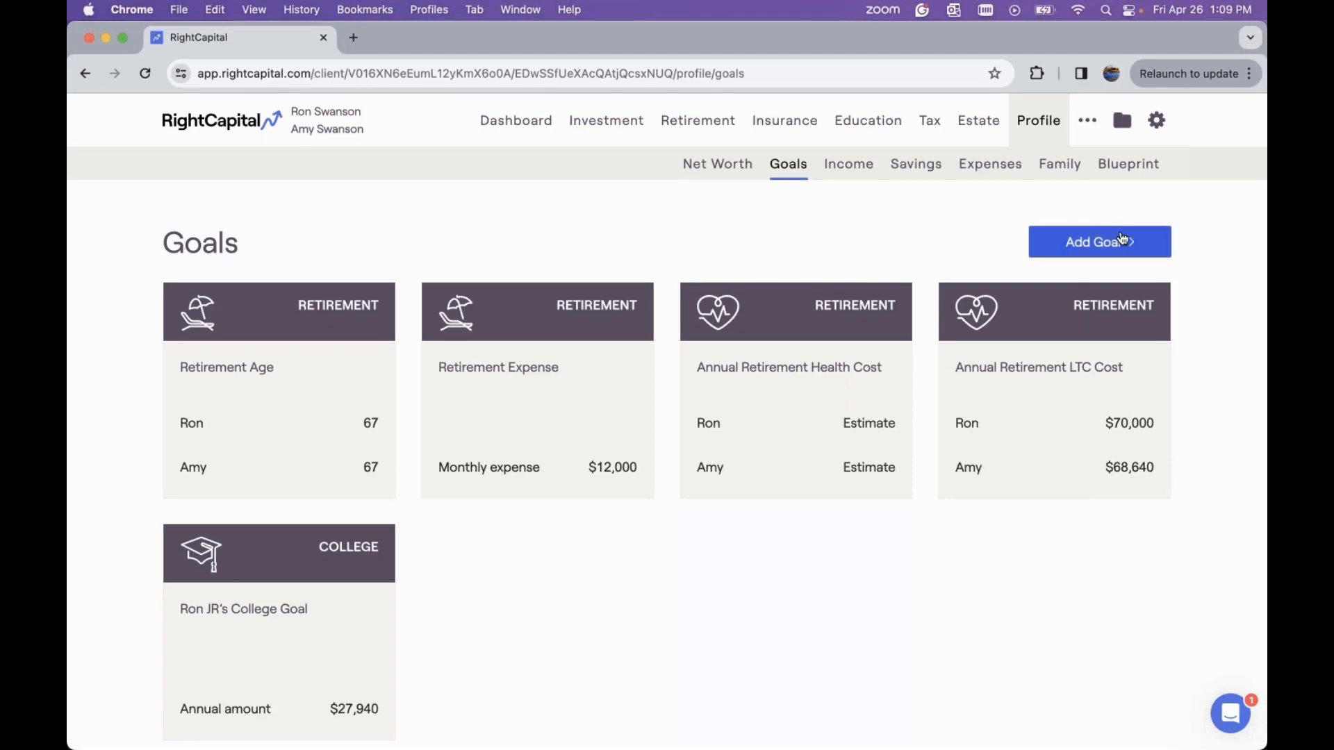
# Add a Car goal and set its annual amount to $27,000
pyautogui.click(1122, 238)
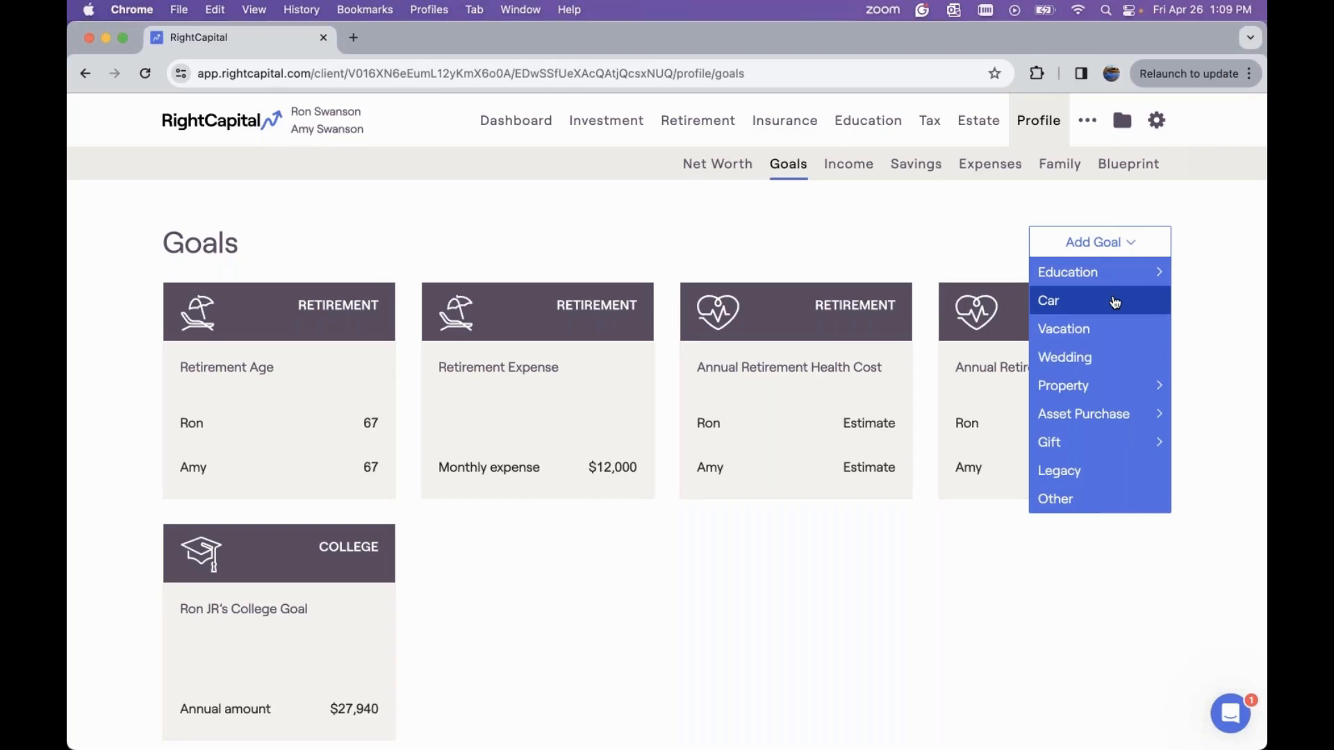
pyautogui.moveTo(1115, 388)
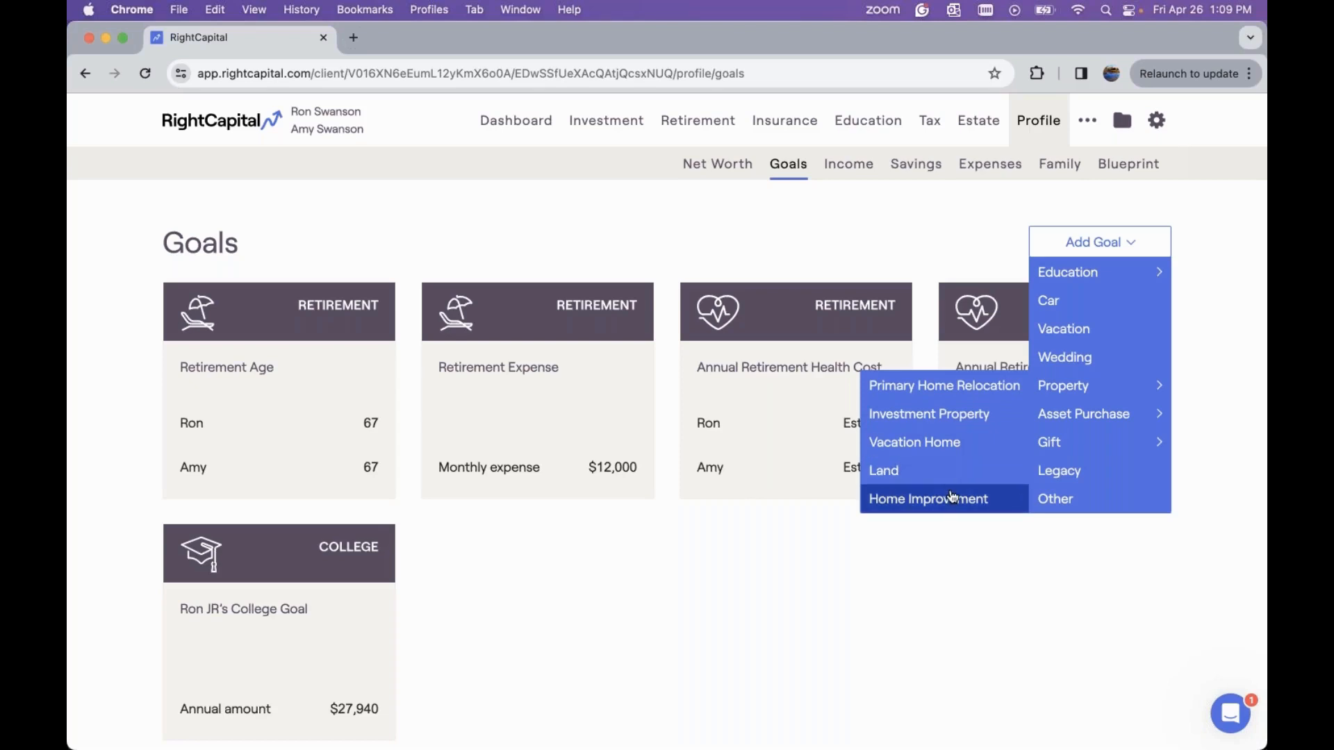
pyautogui.moveTo(1059, 417)
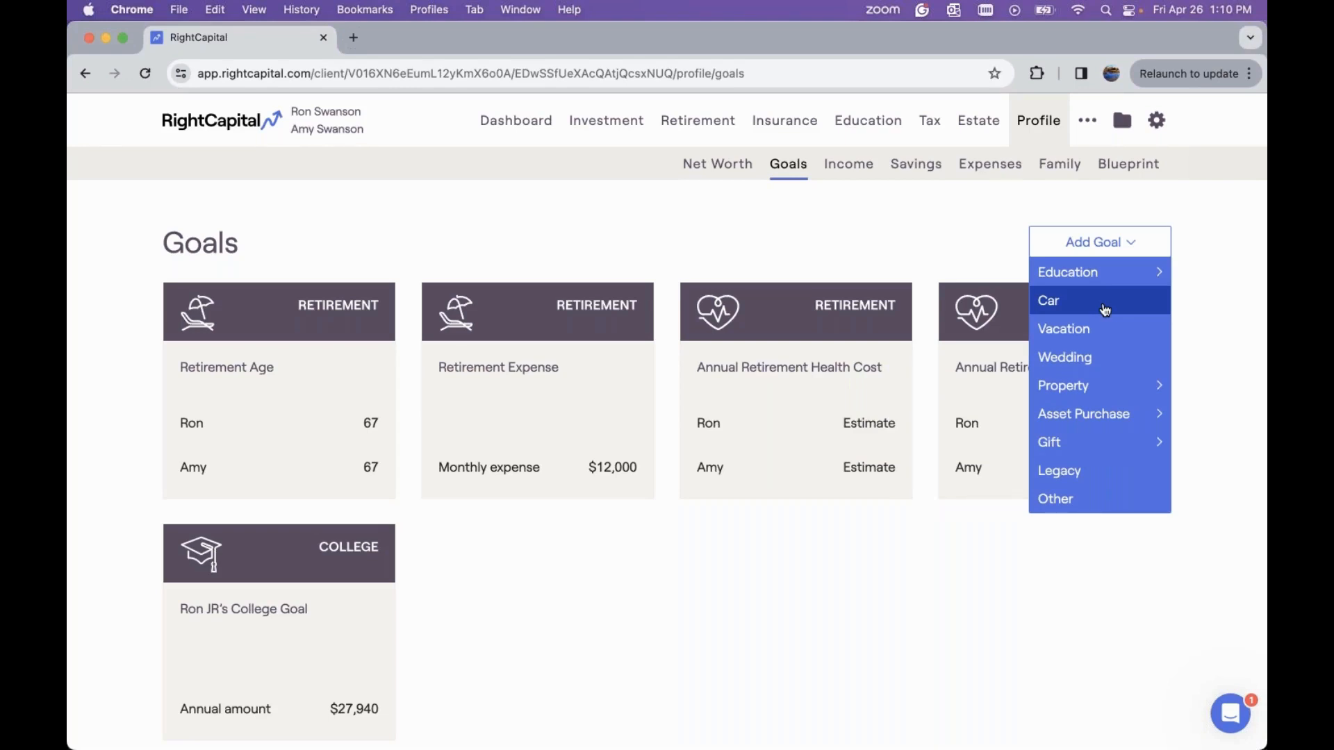
pyautogui.click(1105, 310)
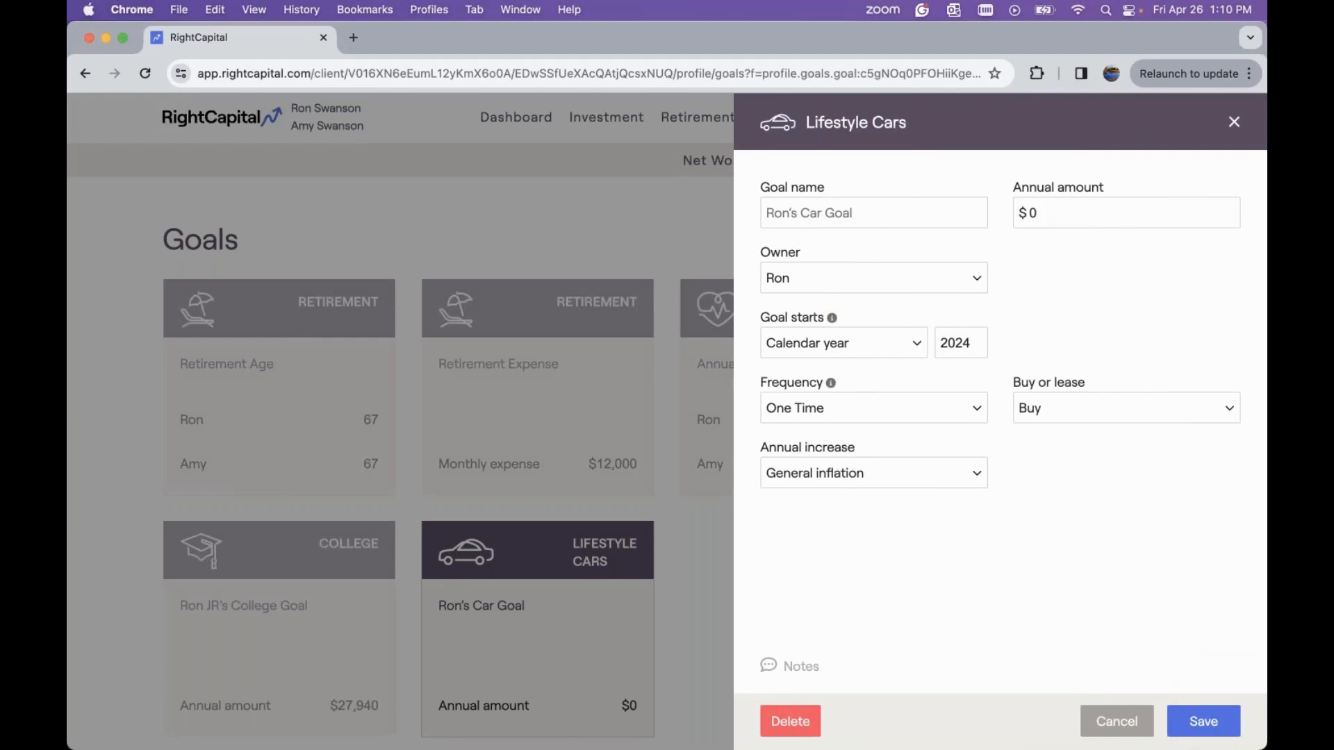
pyautogui.click(1076, 210)
pyautogui.press('BackSpace')
pyautogui.write('27,000')
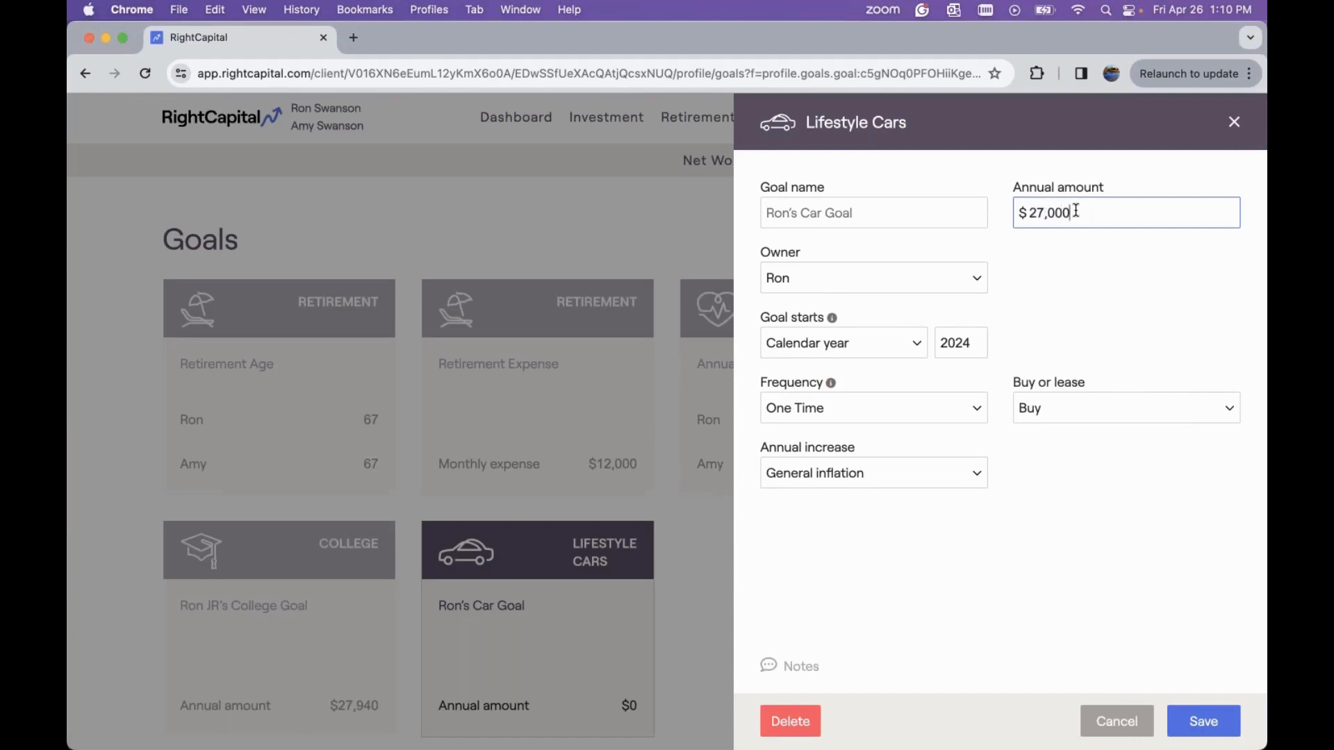
# Set the car goal's owner to Joint and its start year to 2026
pyautogui.click(929, 279)
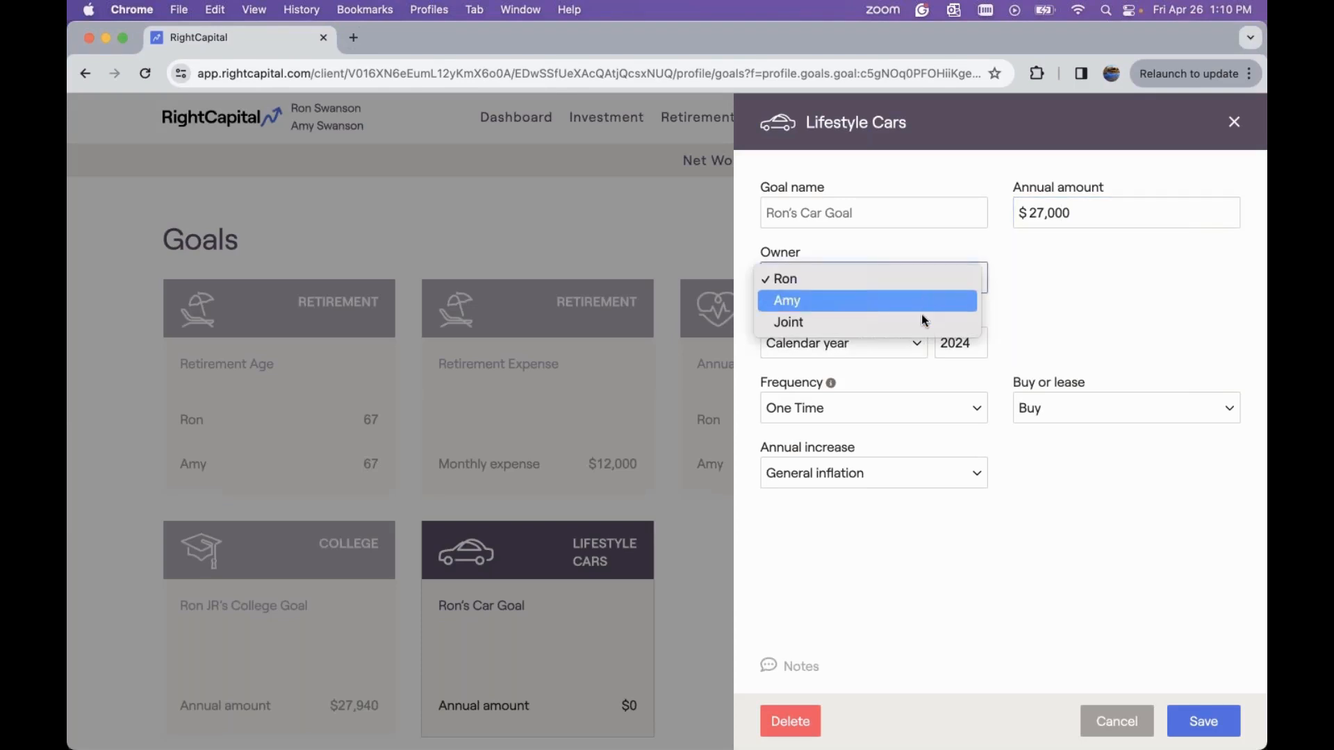
pyautogui.click(921, 321)
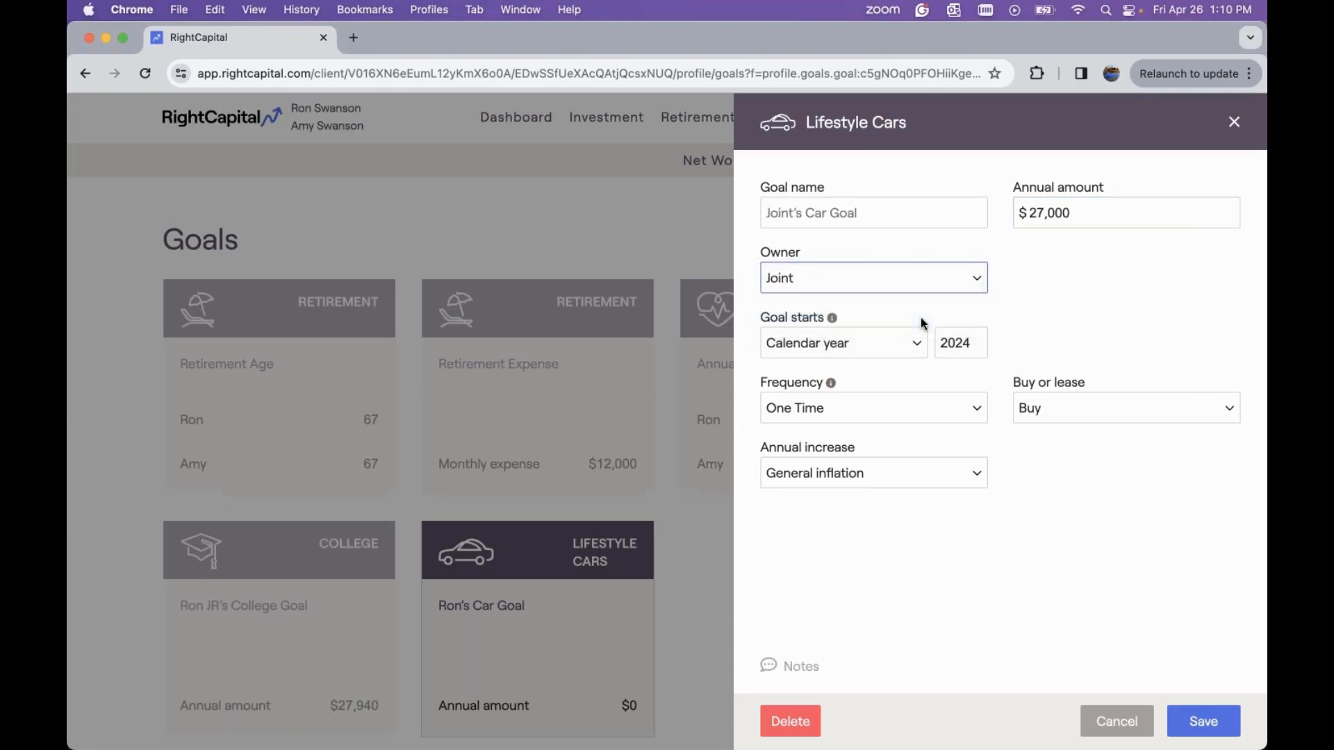
pyautogui.click(971, 340)
pyautogui.press('BackSpace')
pyautogui.write('6')
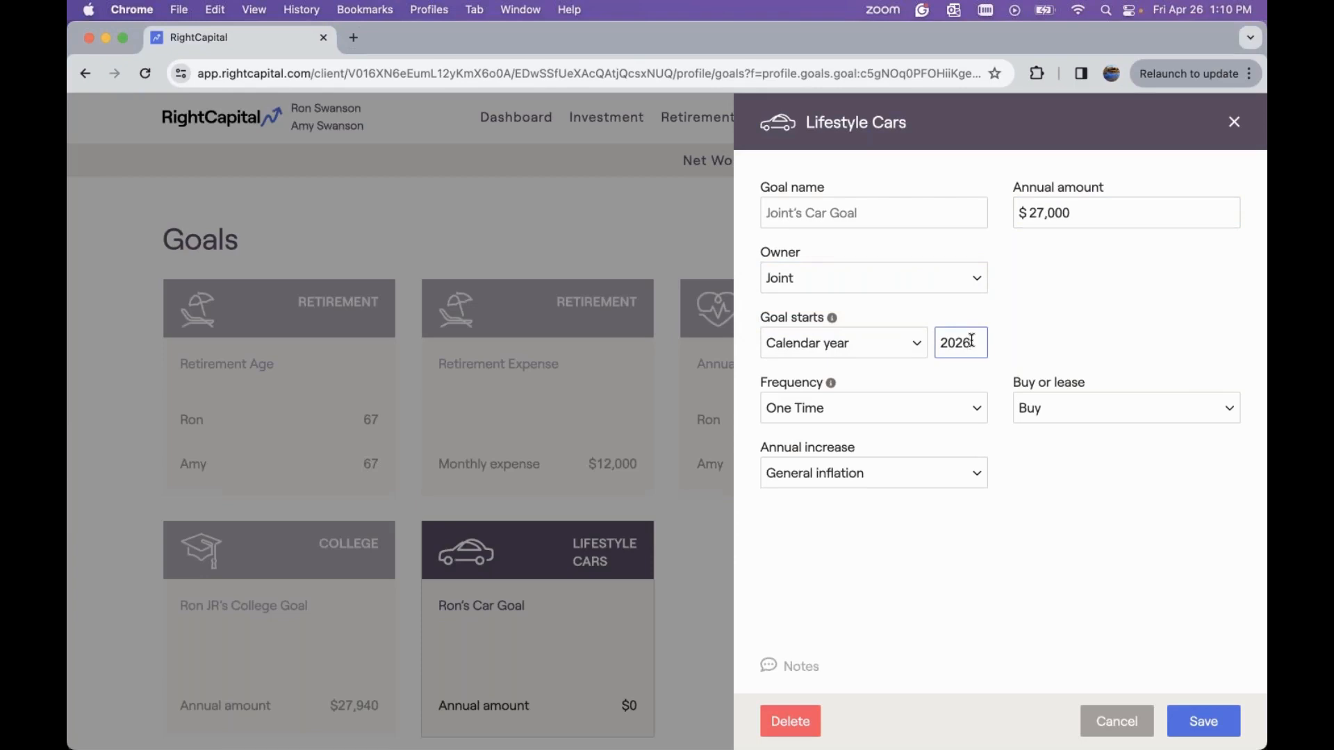
pyautogui.click(962, 376)
pyautogui.click(945, 407)
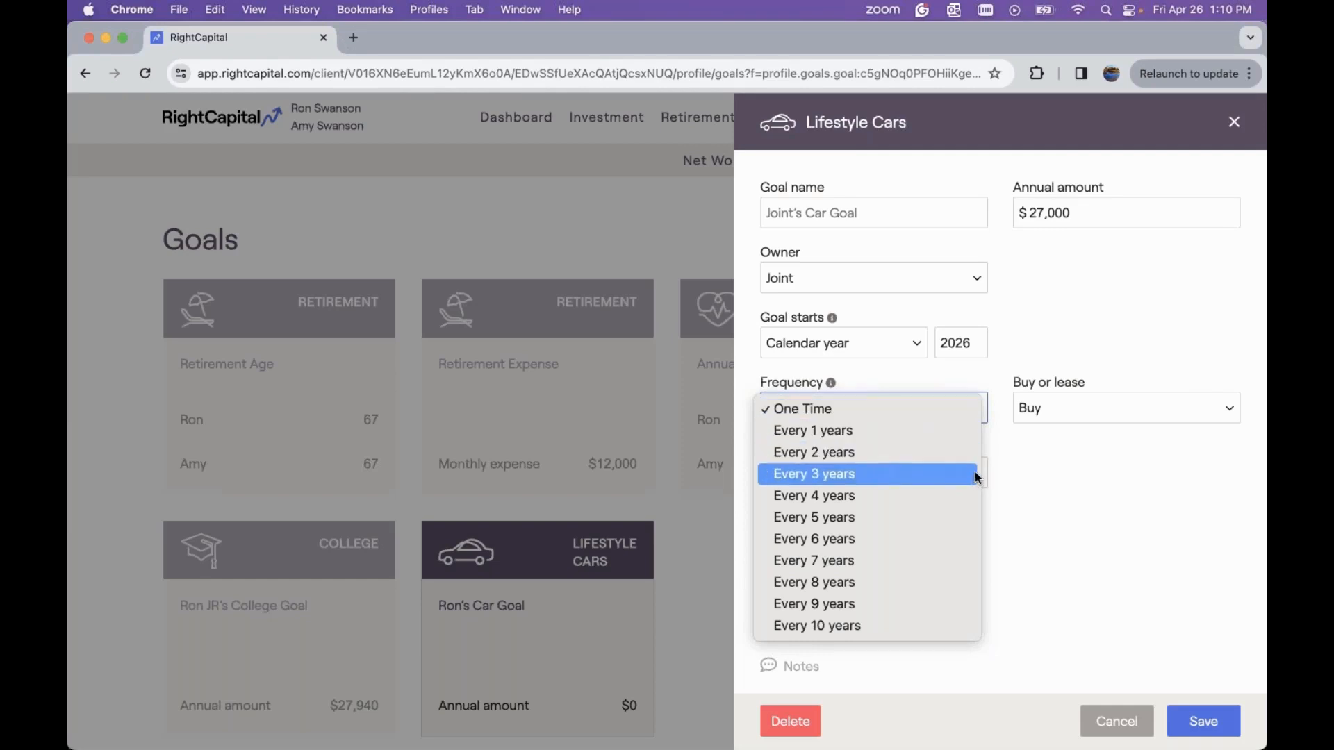
pyautogui.click(1014, 434)
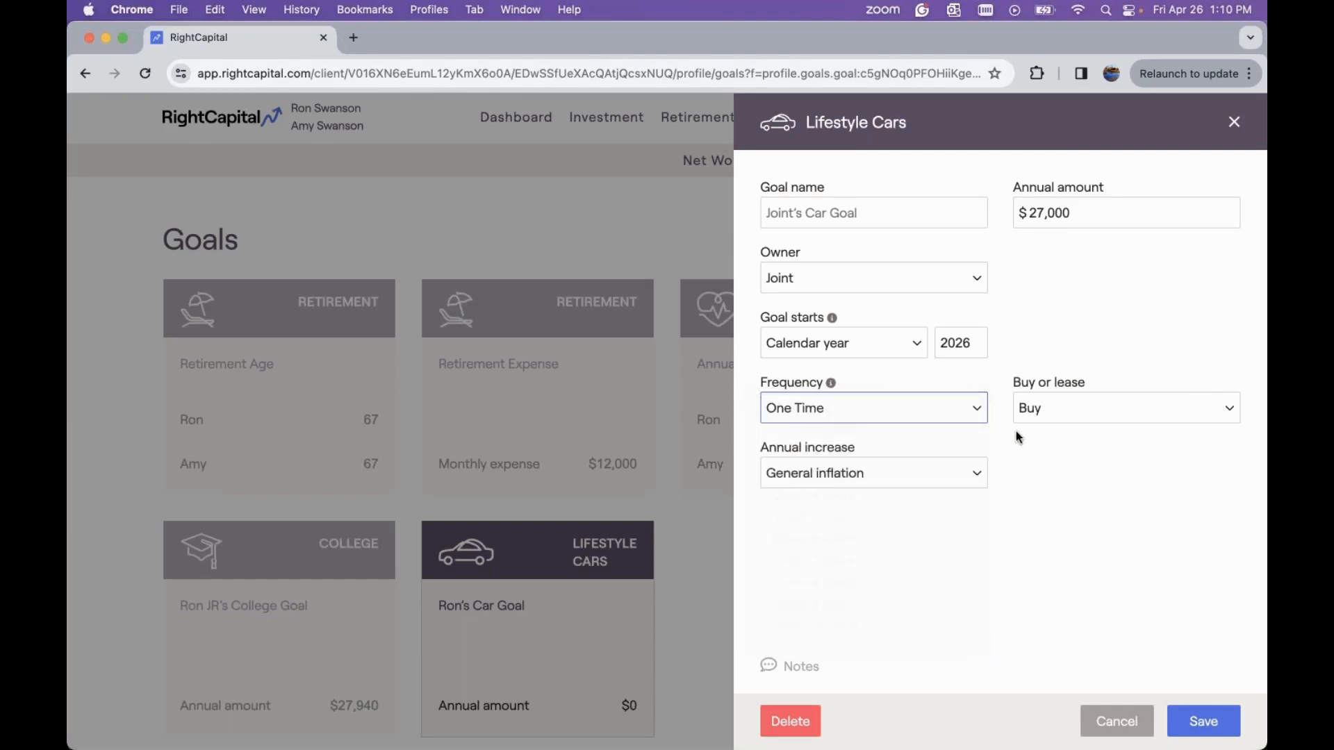
# Choose Finance for the car goal and set its down payment to 25%
pyautogui.click(1058, 410)
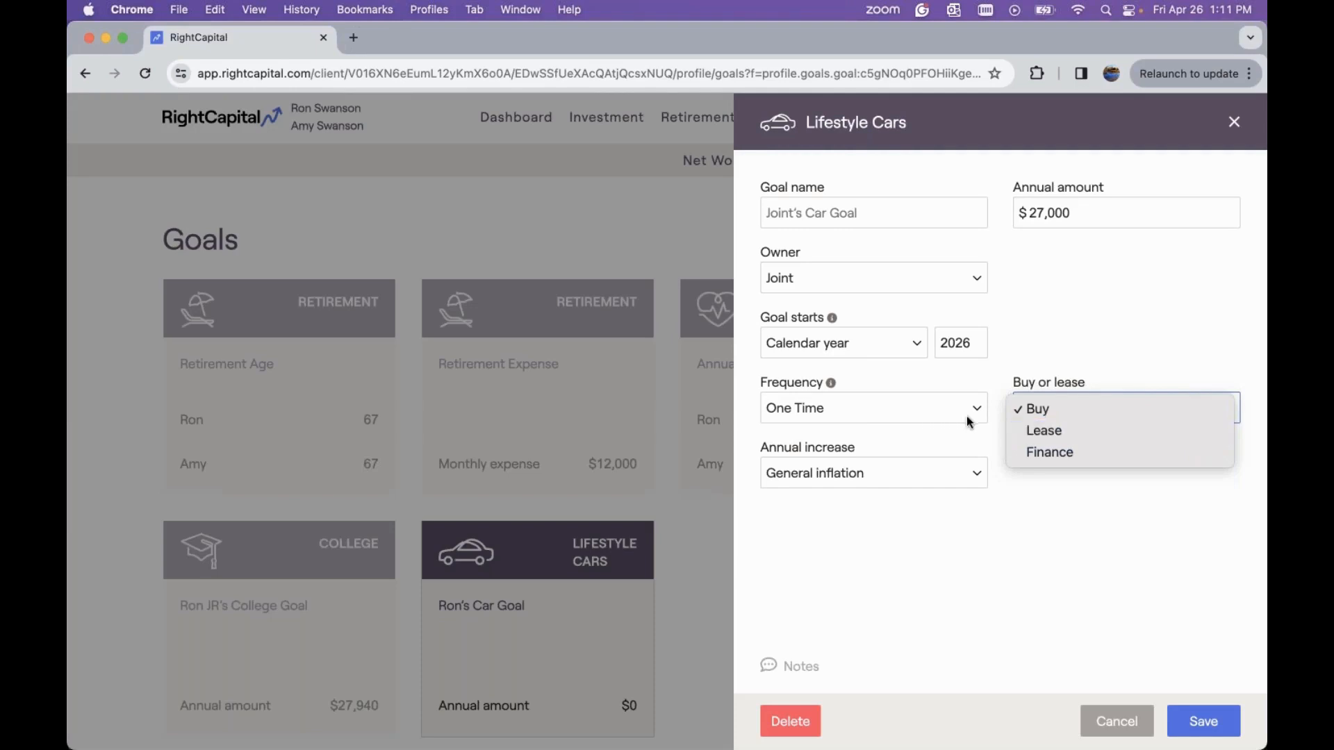
pyautogui.click(1092, 458)
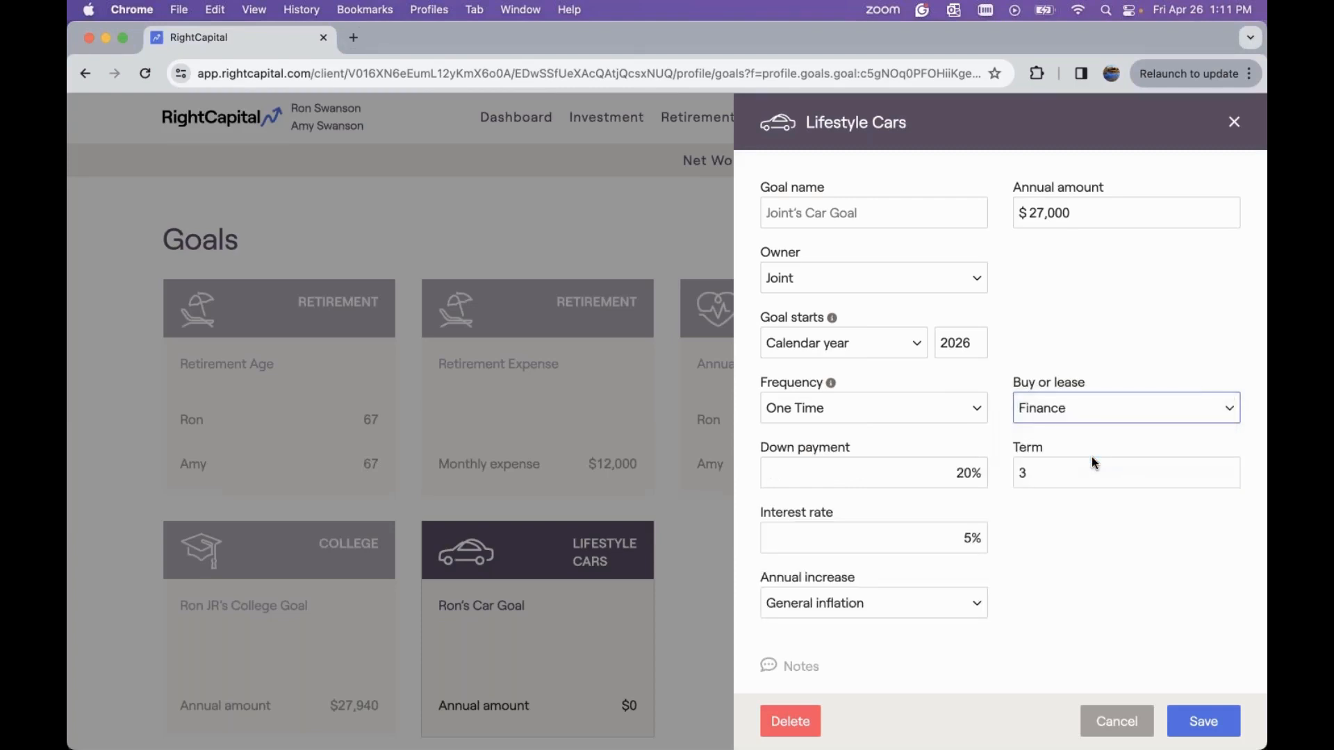
pyautogui.doubleClick(943, 466)
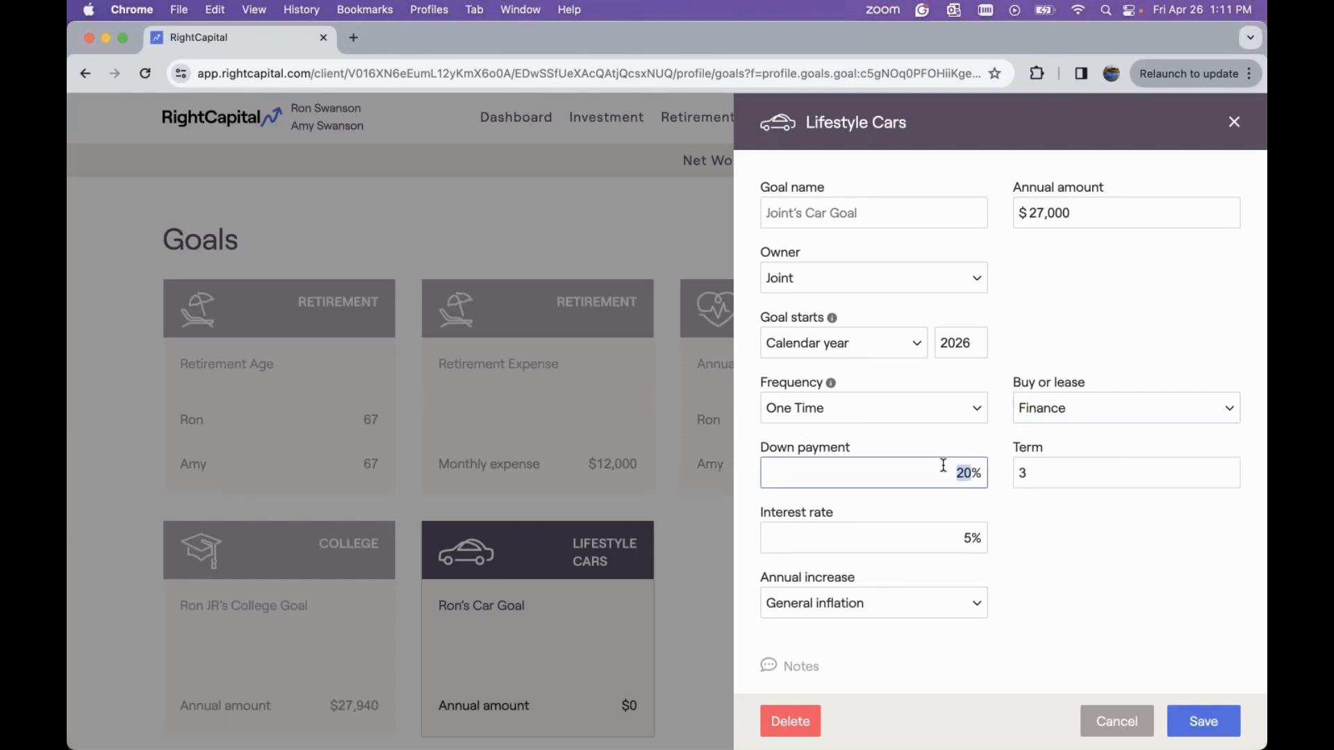
pyautogui.write('25')
pyautogui.click(1069, 466)
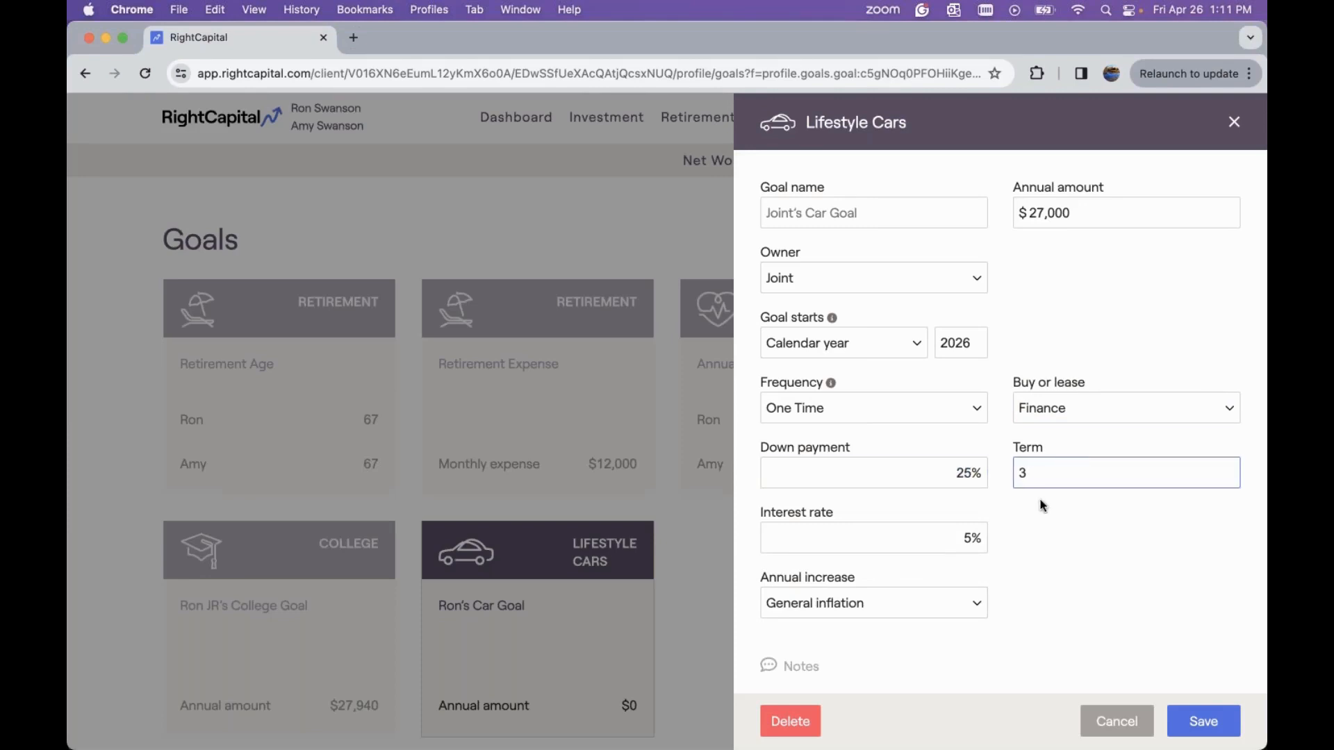
# Set the car loan interest rate to 7% and the annual increase to No inflation, and save the goal
pyautogui.click(964, 539)
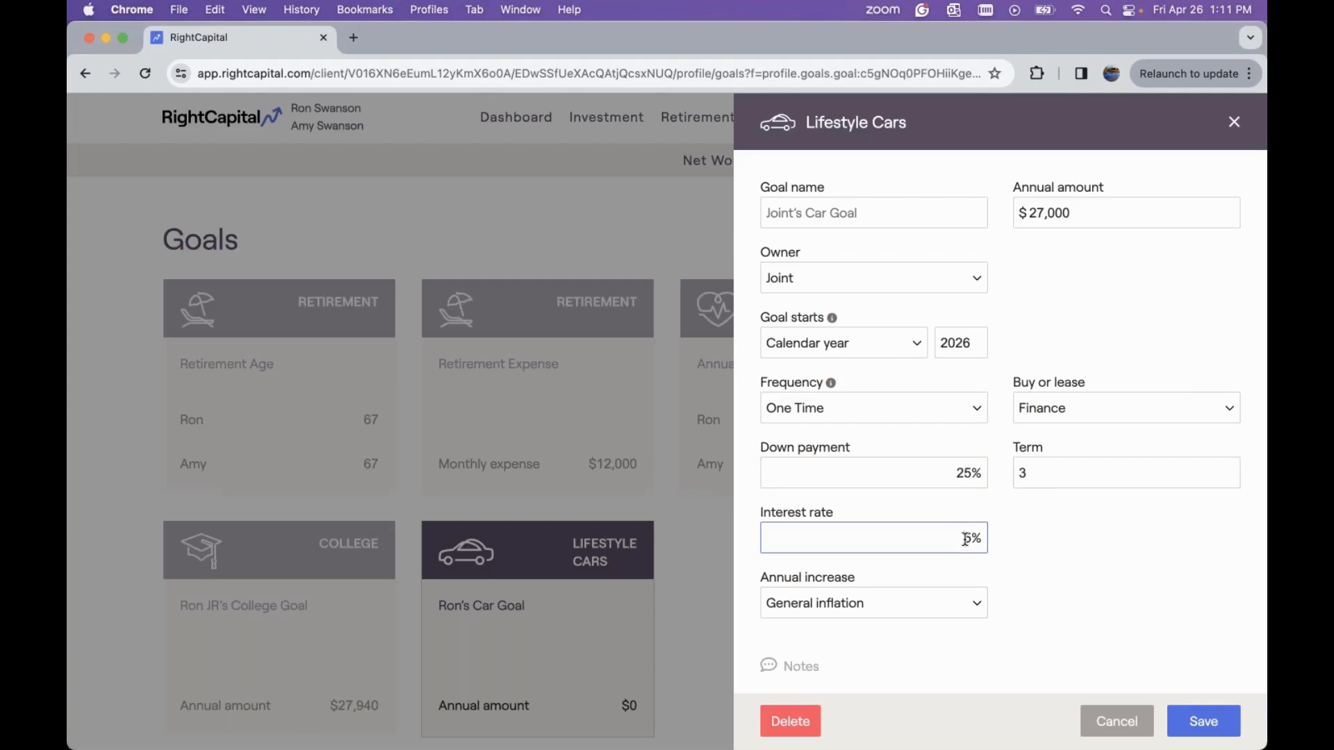
pyautogui.press('BackSpace')
pyautogui.write('7')
pyautogui.click(871, 605)
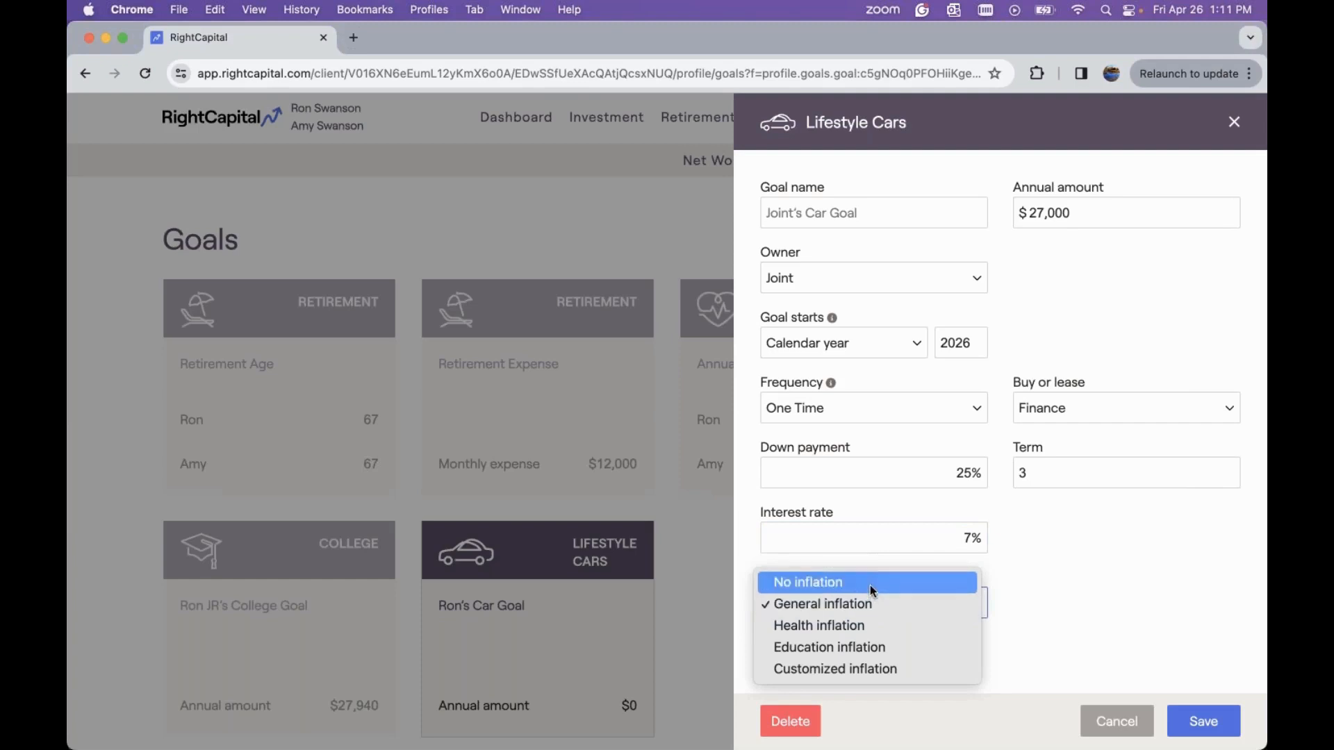
pyautogui.click(870, 585)
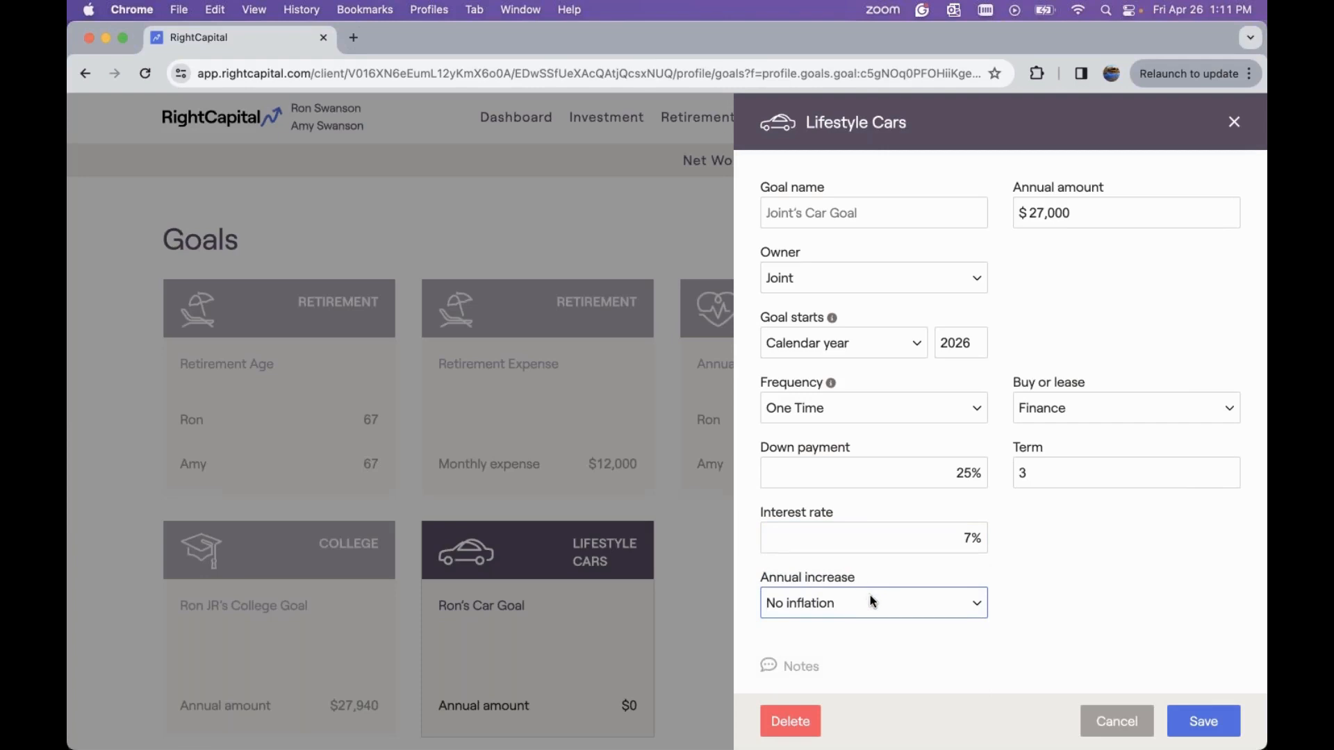
pyautogui.click(872, 599)
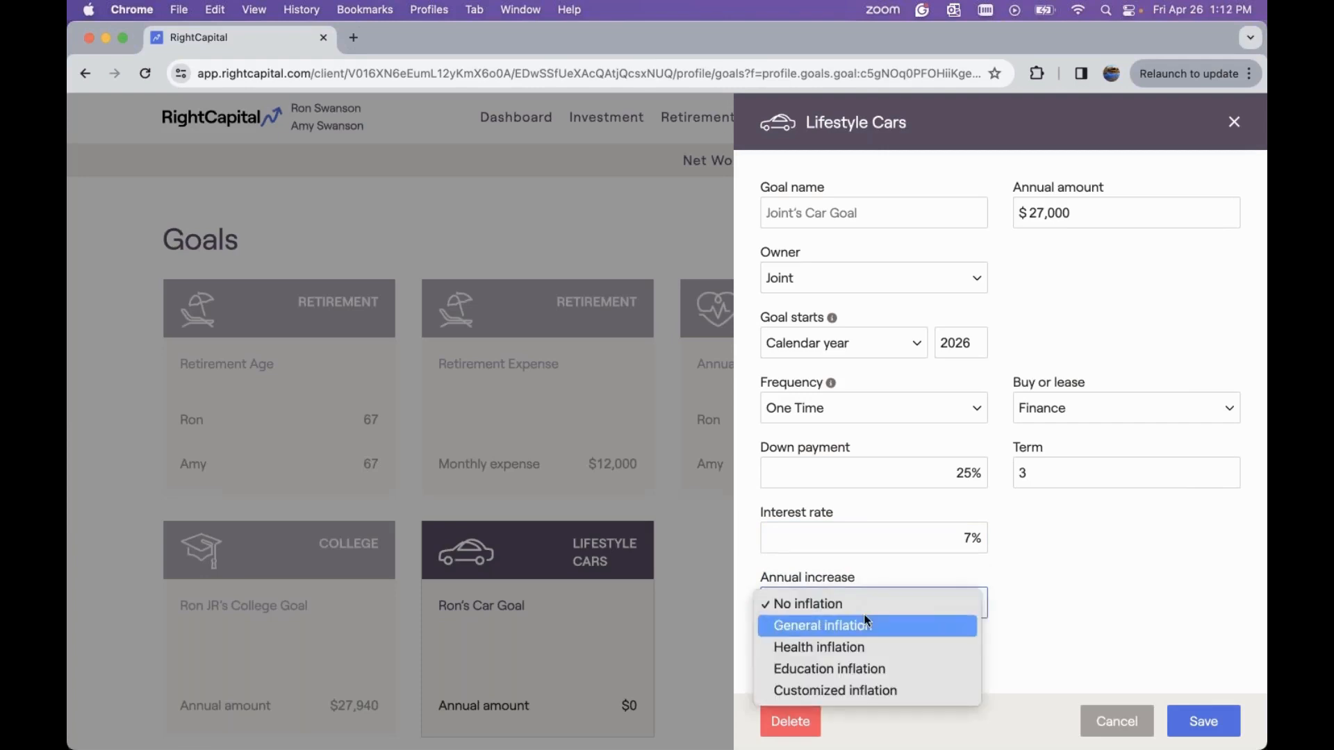
pyautogui.click(1017, 600)
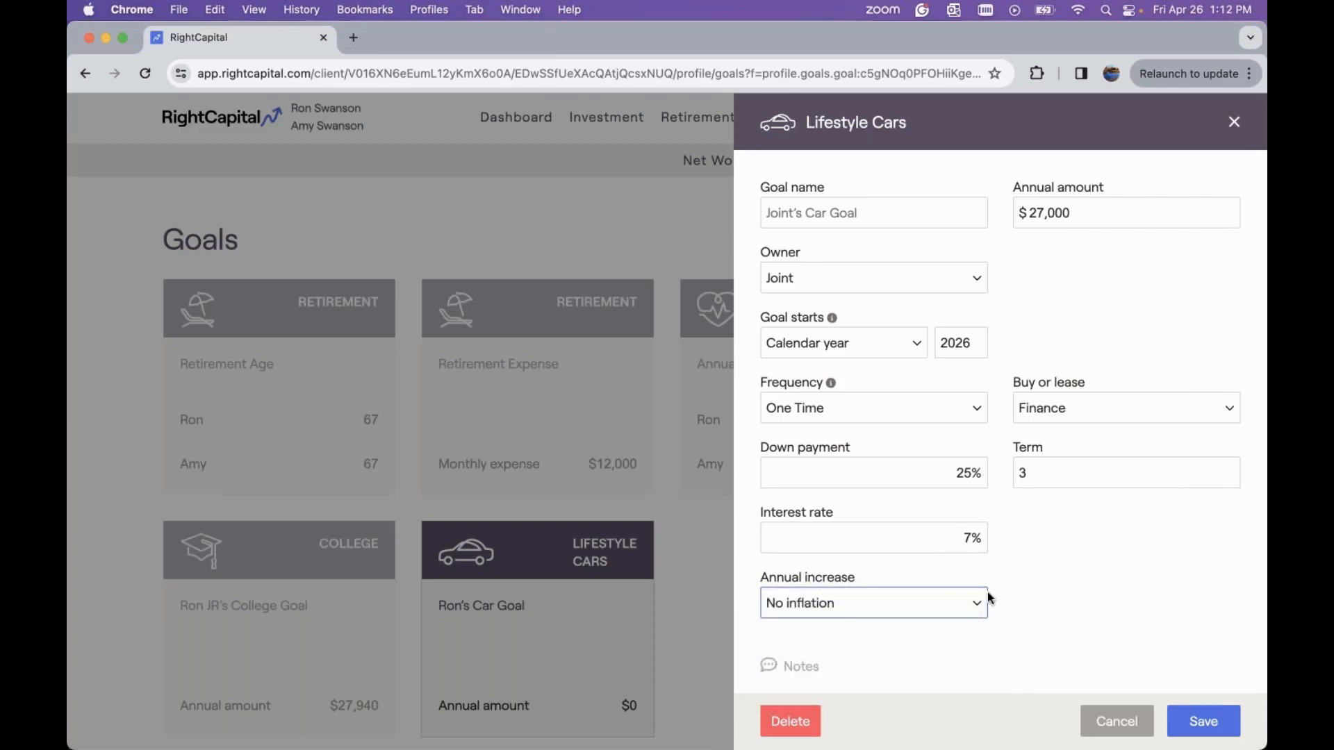
pyautogui.click(1218, 725)
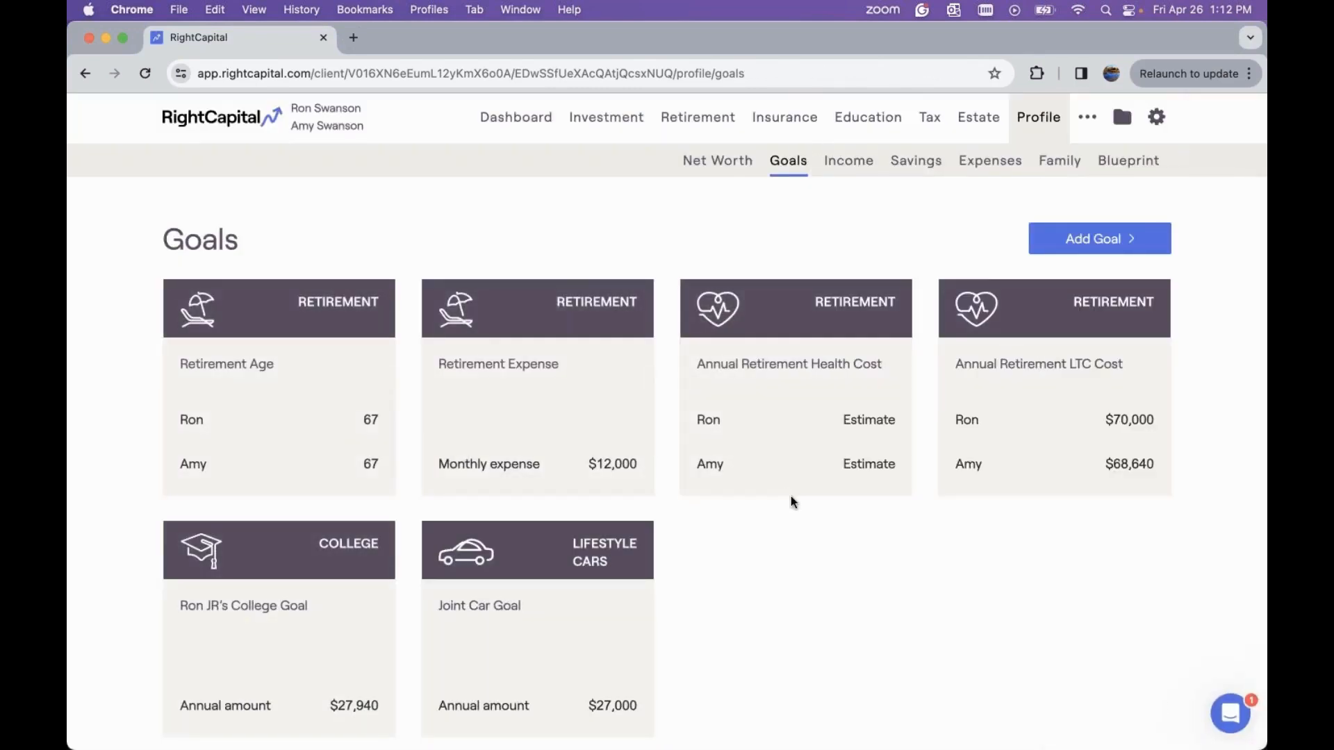
# Add a Vacation Home property goal with a purchase price of $300,000
pyautogui.scroll(-1, 793, 501)
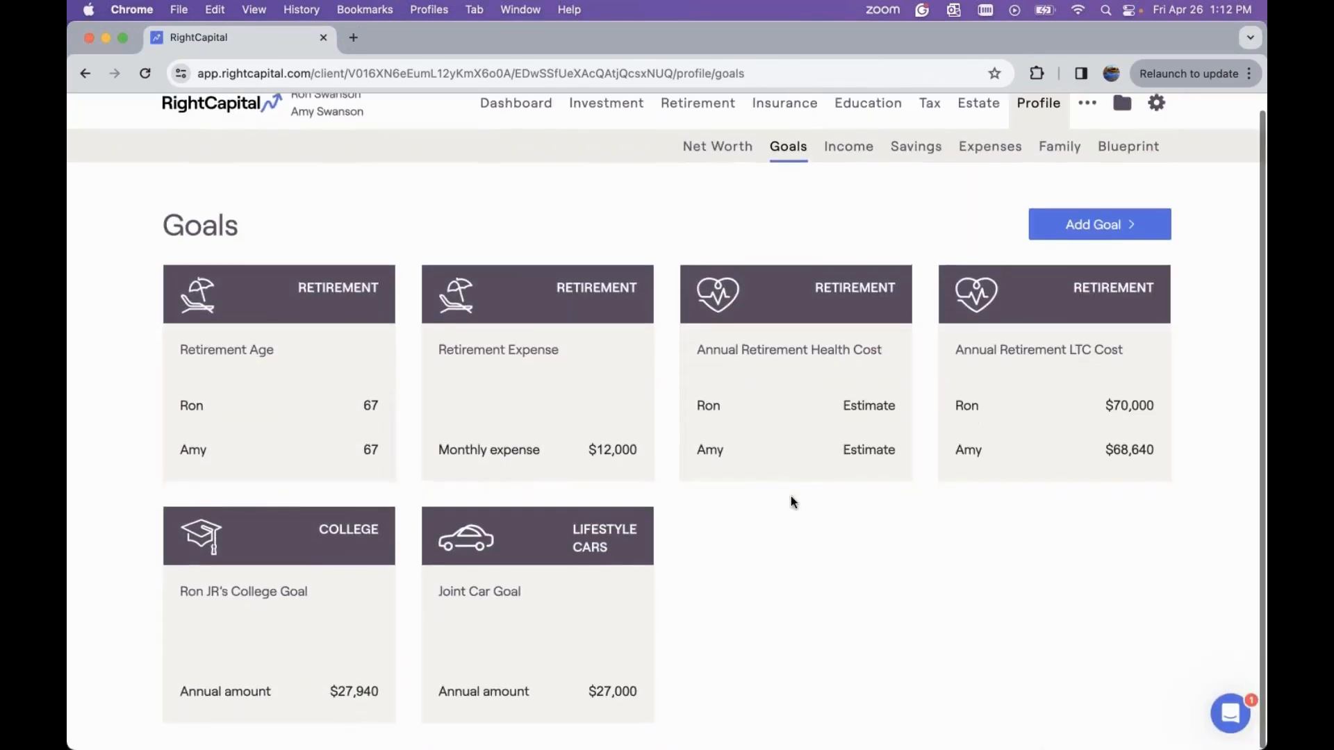
pyautogui.click(1083, 227)
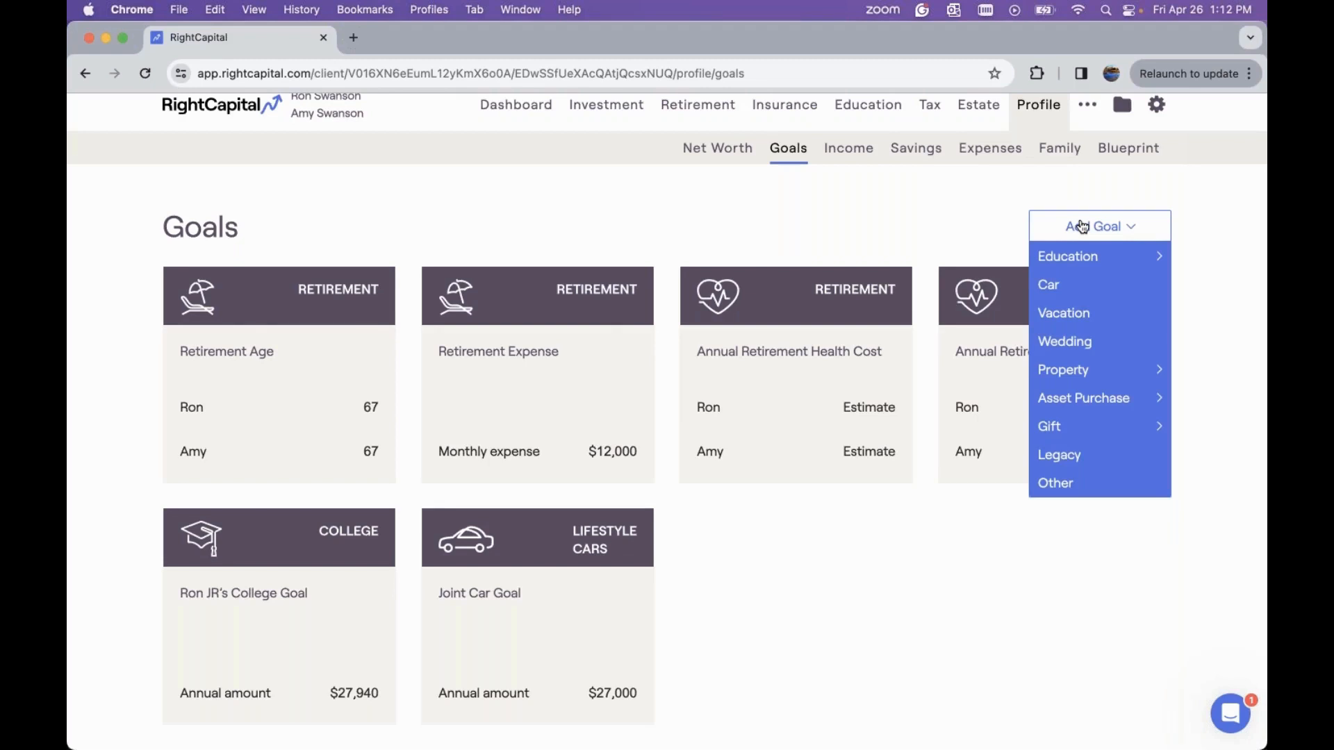
pyautogui.moveTo(1071, 362)
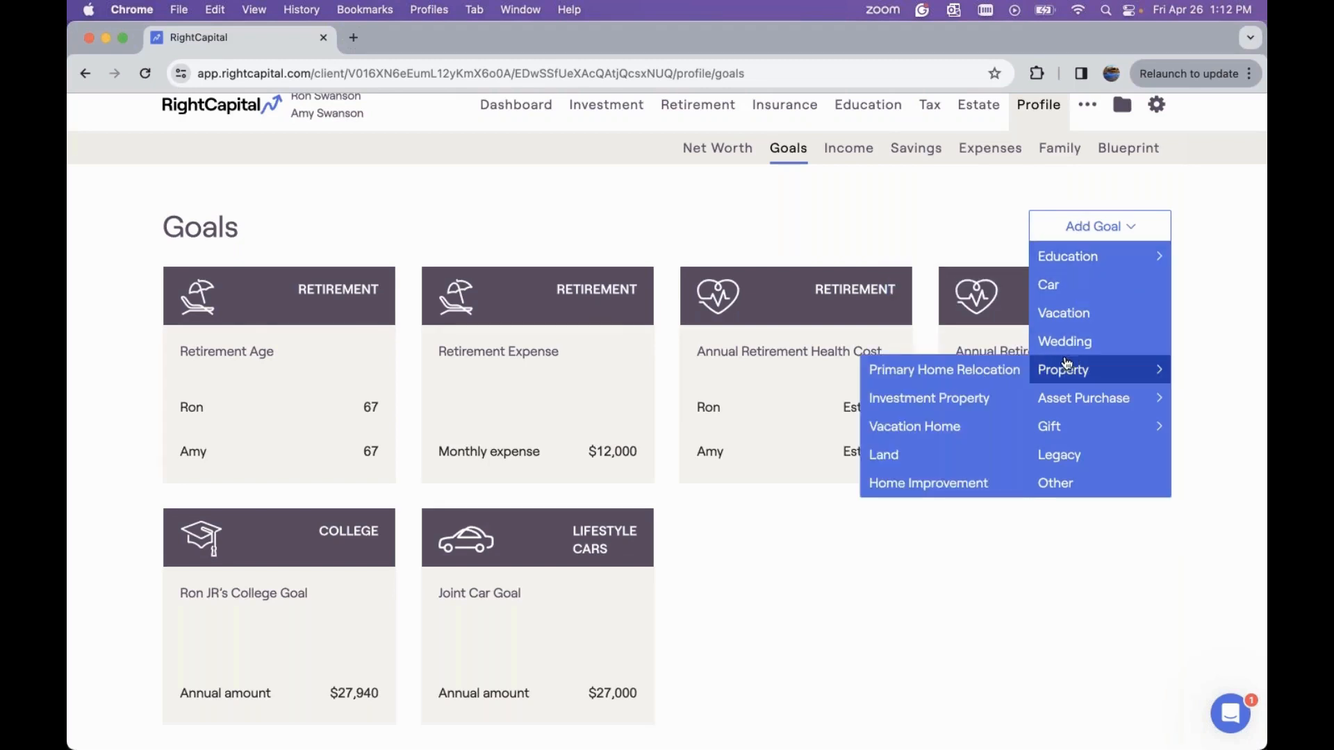
pyautogui.click(957, 438)
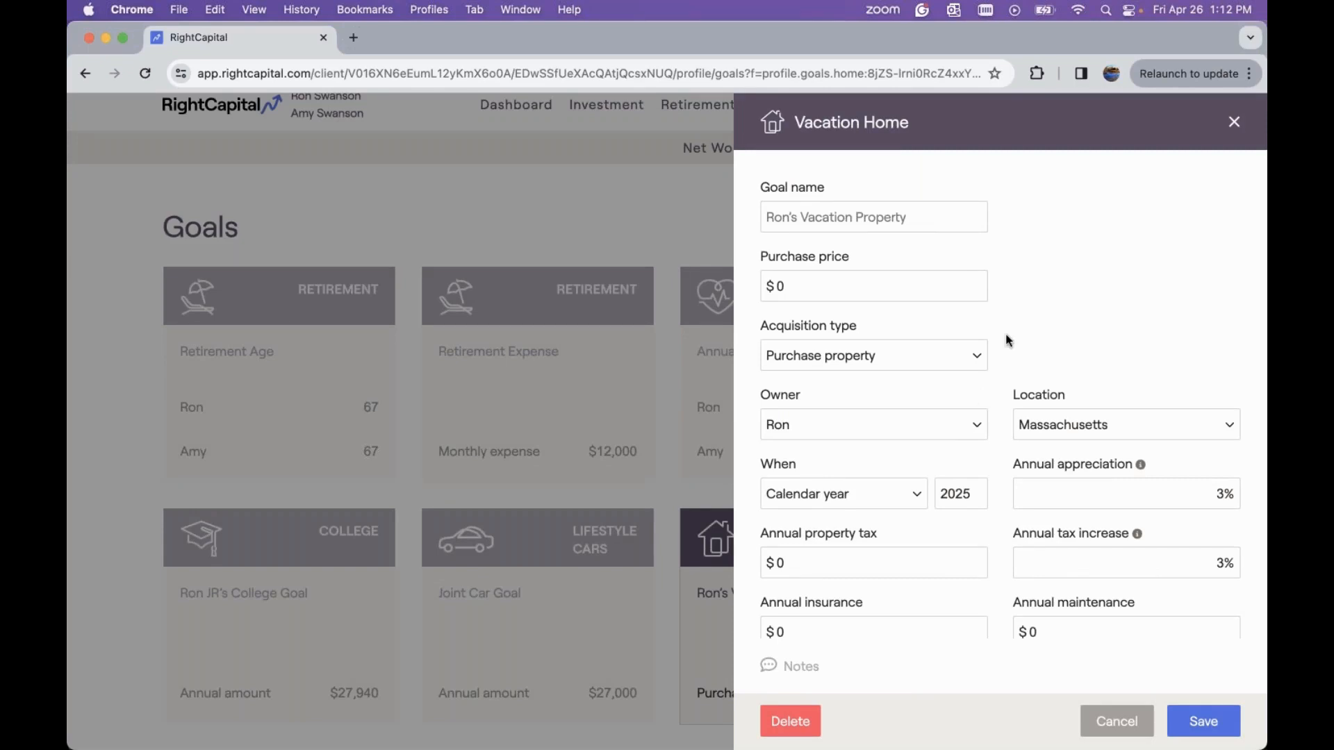
pyautogui.click(830, 286)
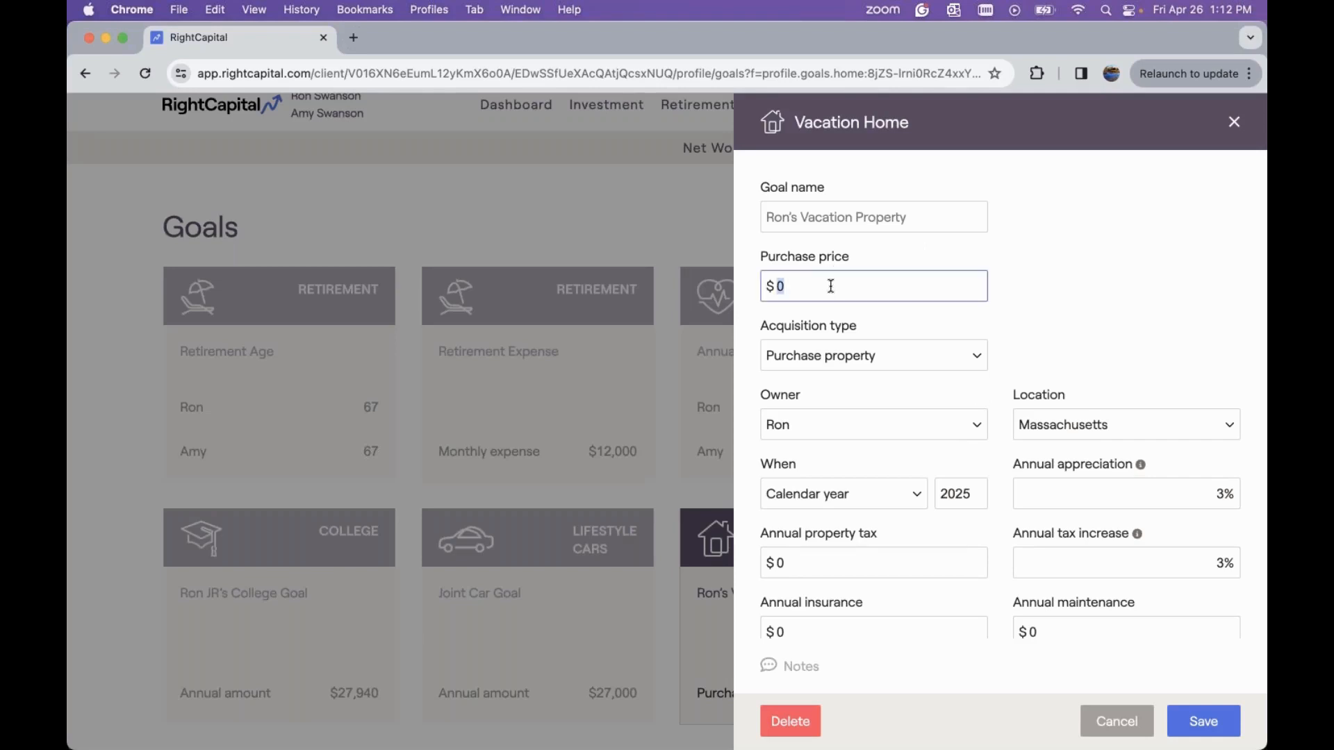
pyautogui.write('300000')
# Try the Convert property acquisition type, then switch back to Purchase property
pyautogui.click(937, 355)
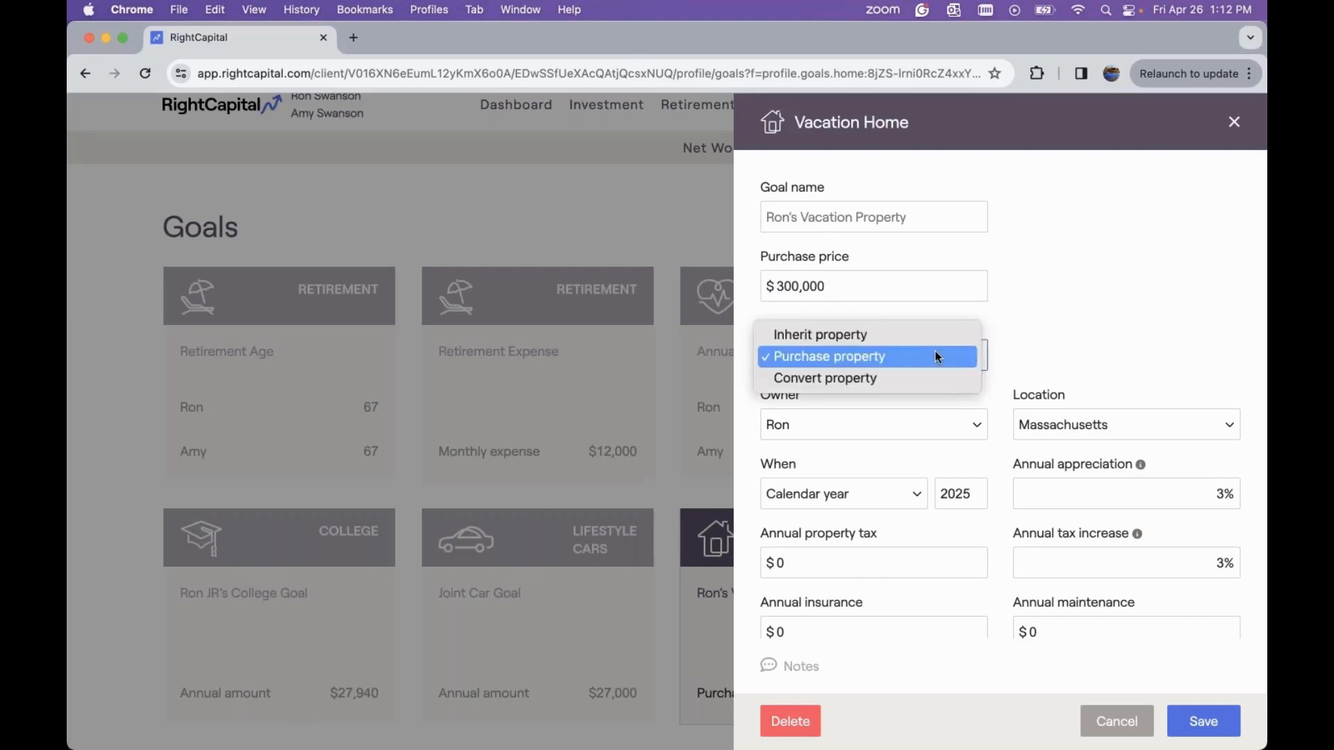
pyautogui.click(901, 379)
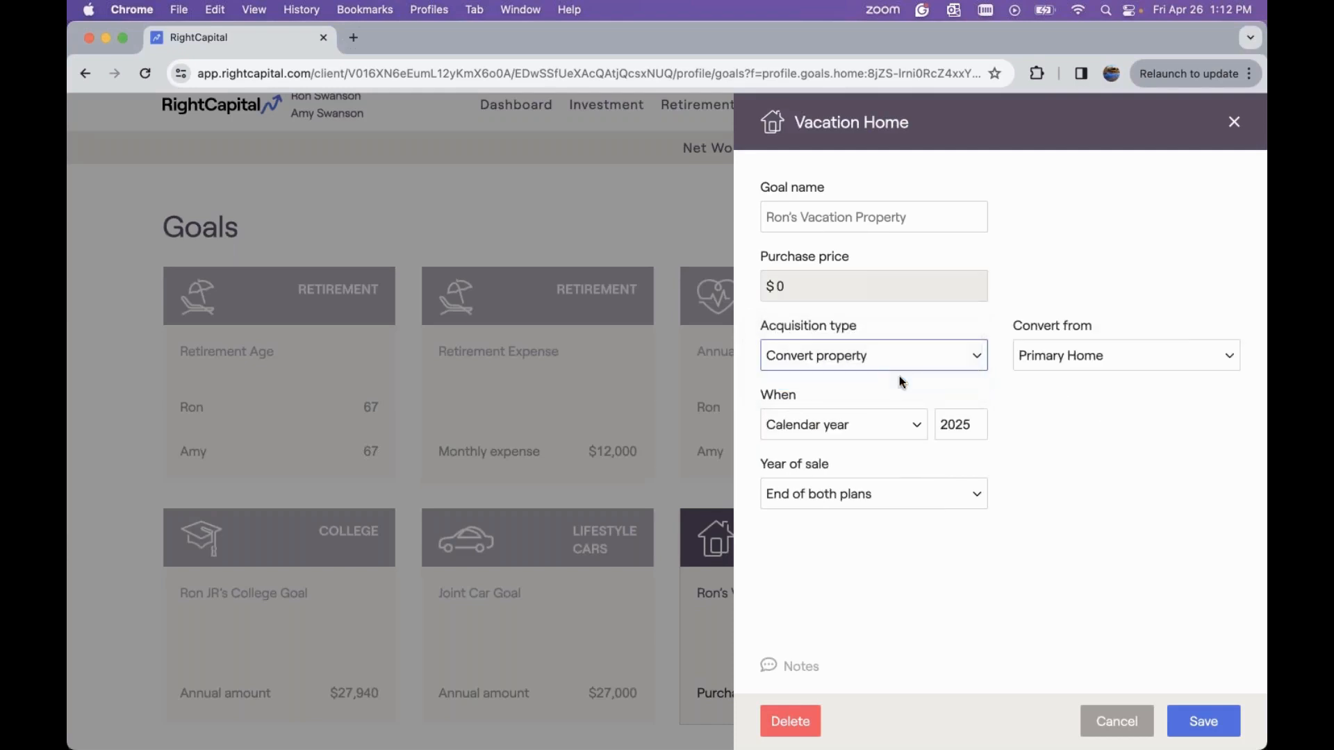
pyautogui.click(1052, 358)
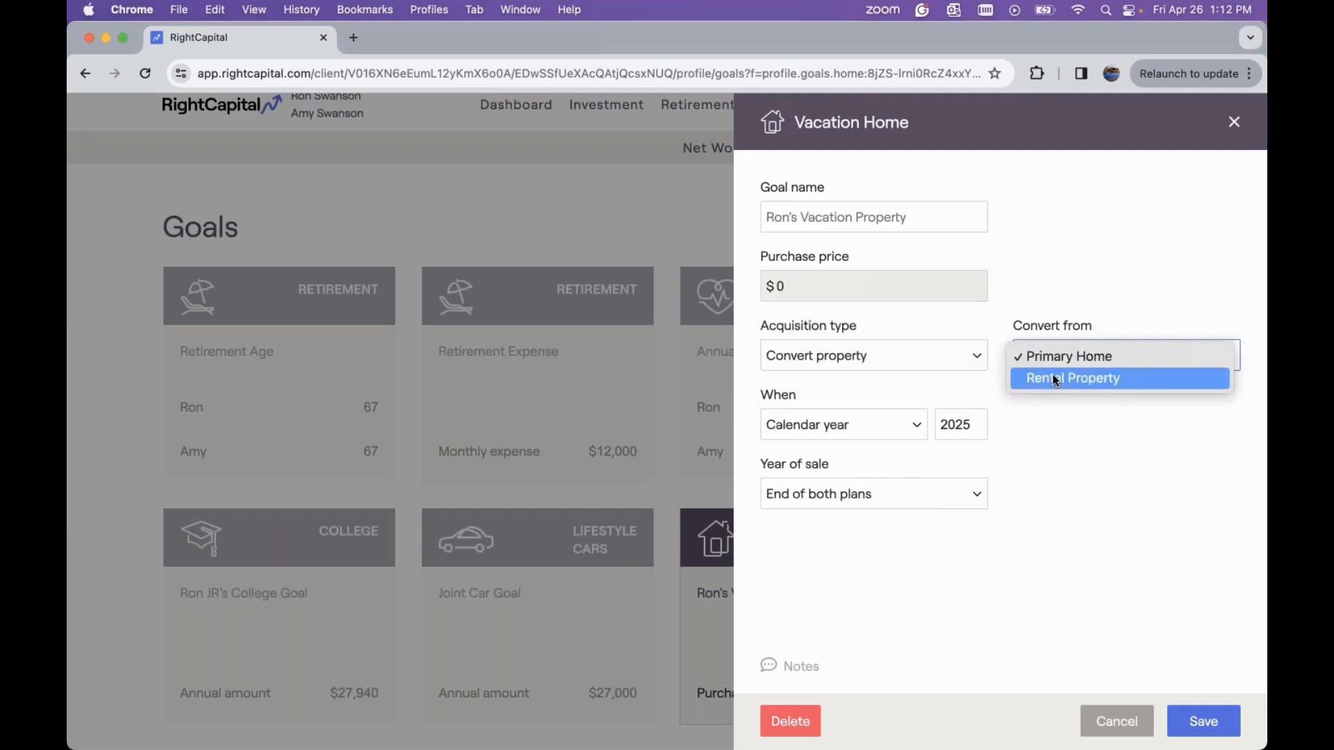
pyautogui.click(912, 333)
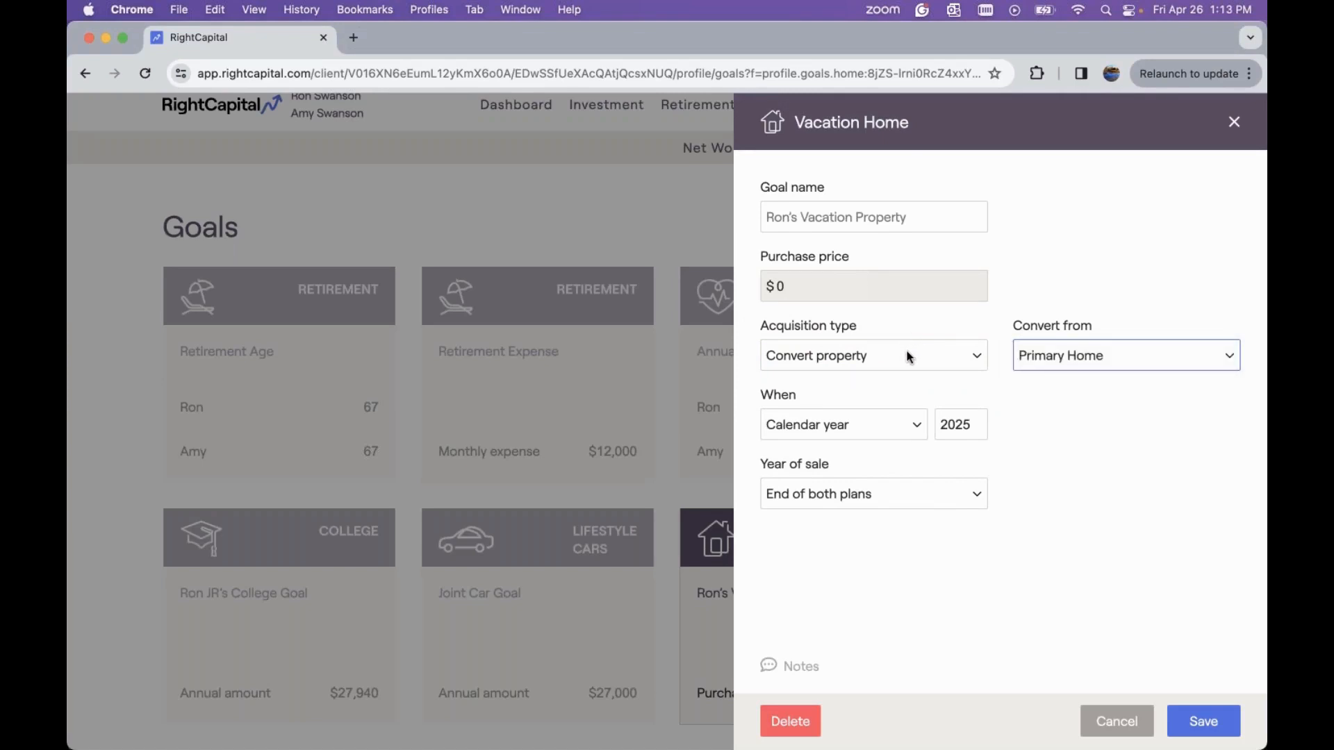
pyautogui.click(910, 357)
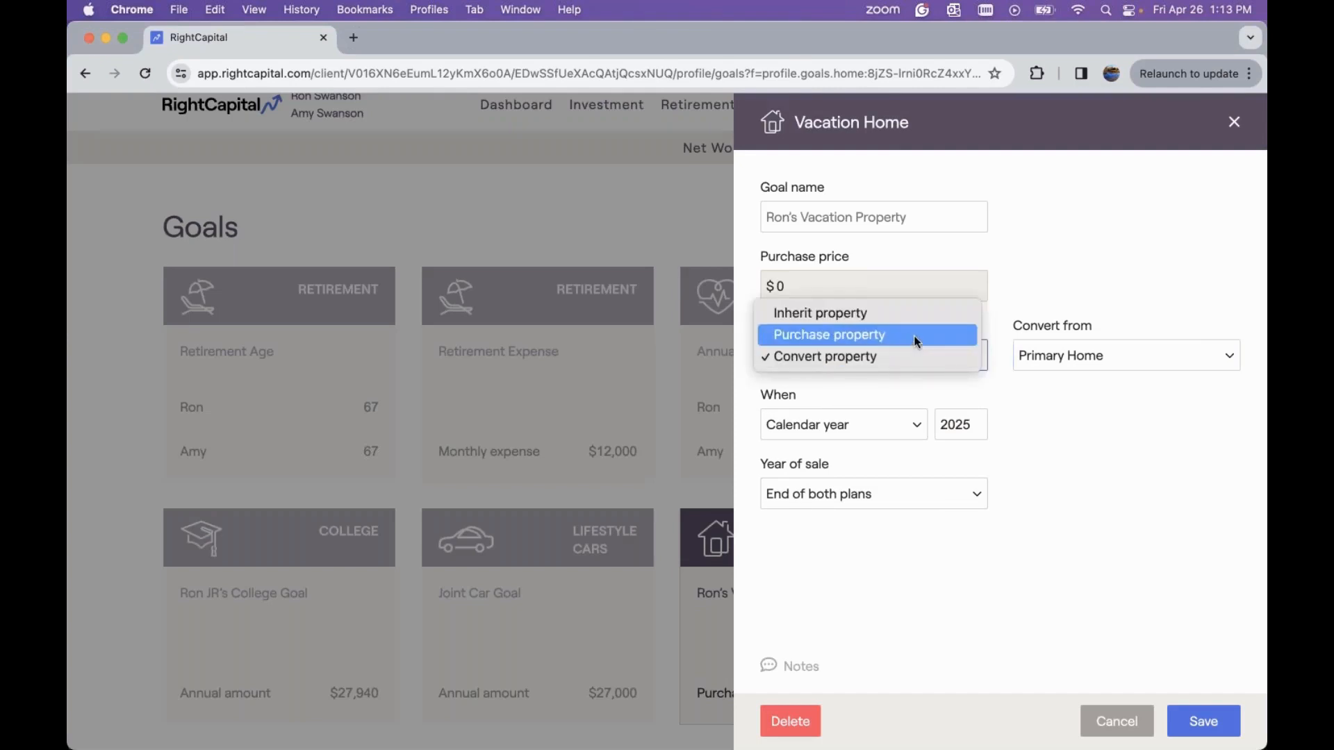
pyautogui.click(910, 335)
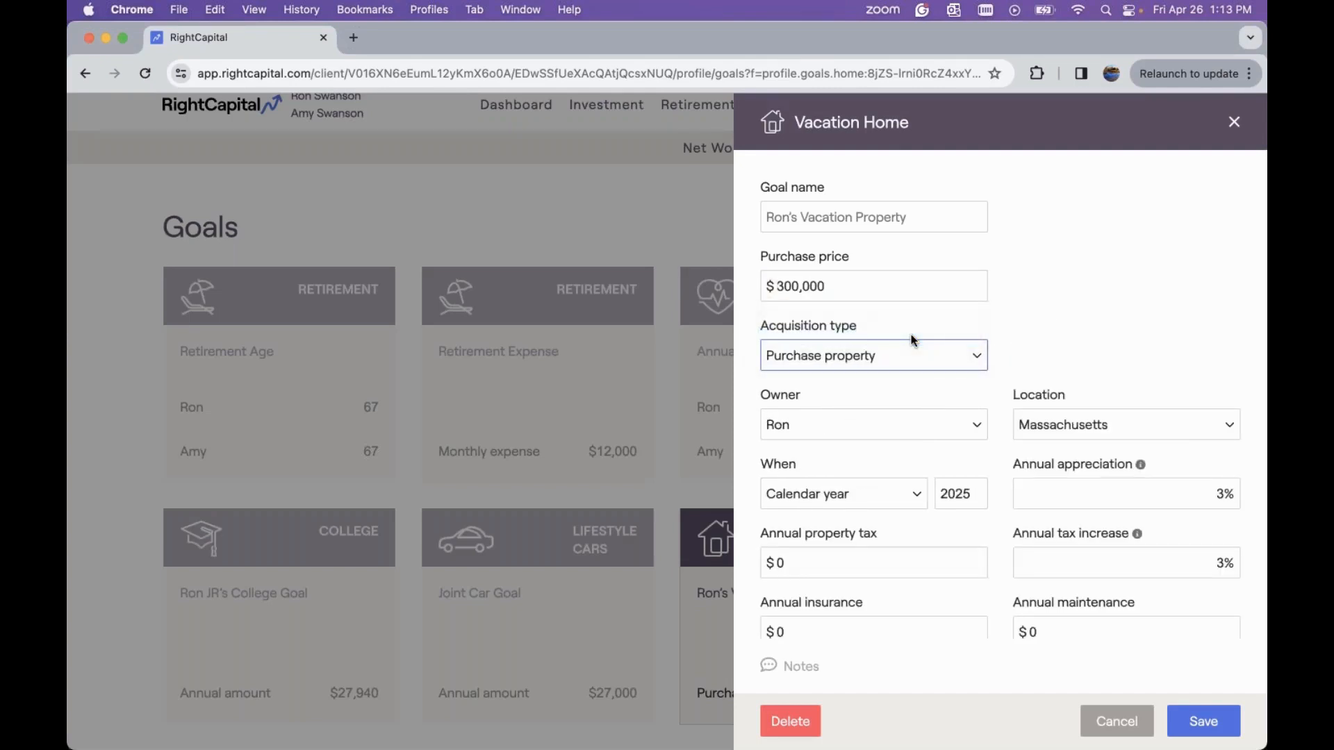
# Set the vacation home's owner to Joint and its location to New Hampshire
pyautogui.scroll(-3, 911, 335)
pyautogui.click(907, 318)
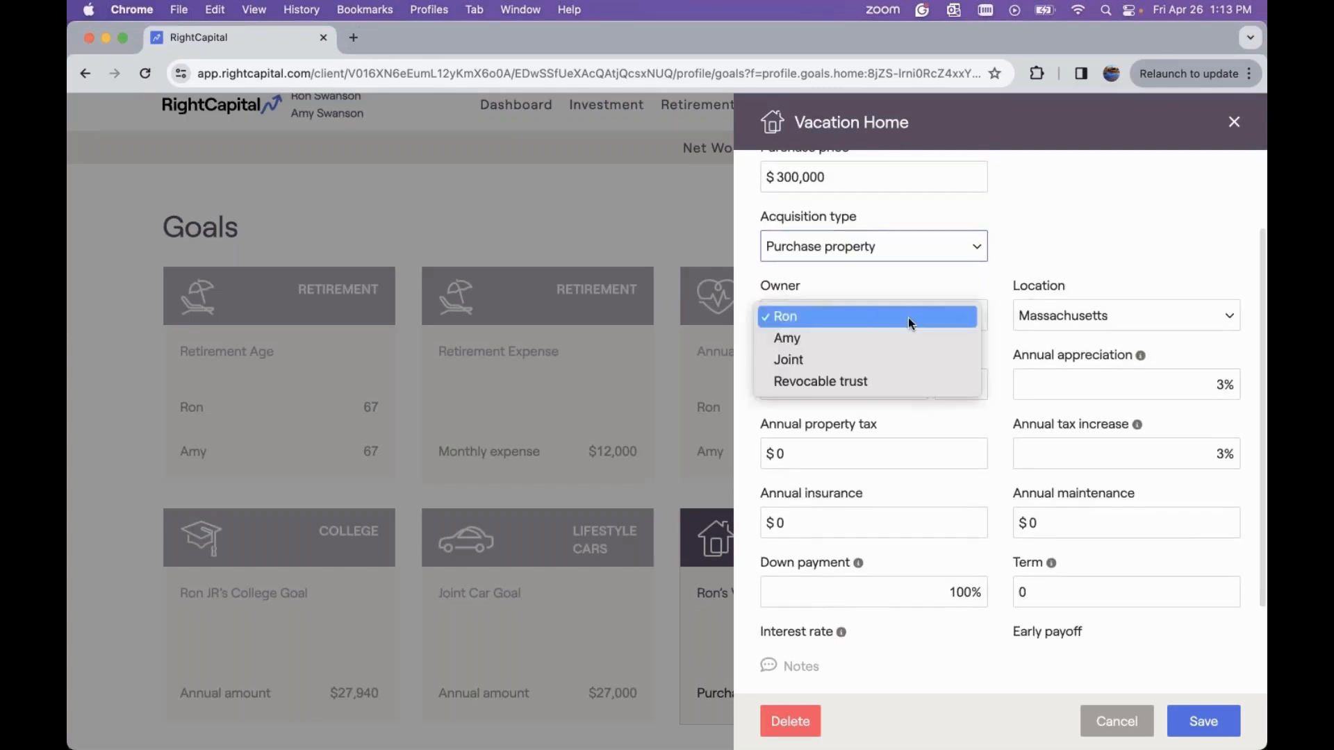
pyautogui.click(886, 362)
pyautogui.click(1036, 327)
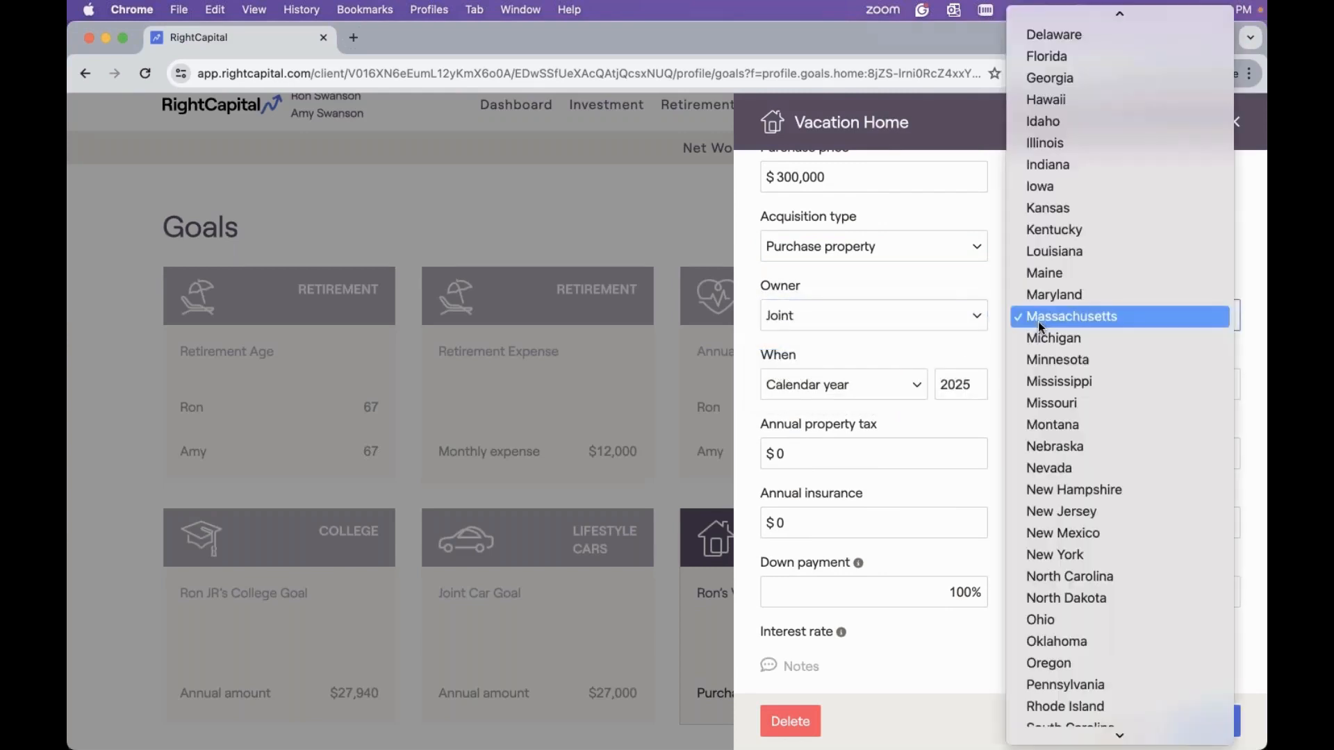
pyautogui.click(1067, 490)
# Set the vacation home's purchase calendar year to 2027
pyautogui.scroll(-3, 1026, 399)
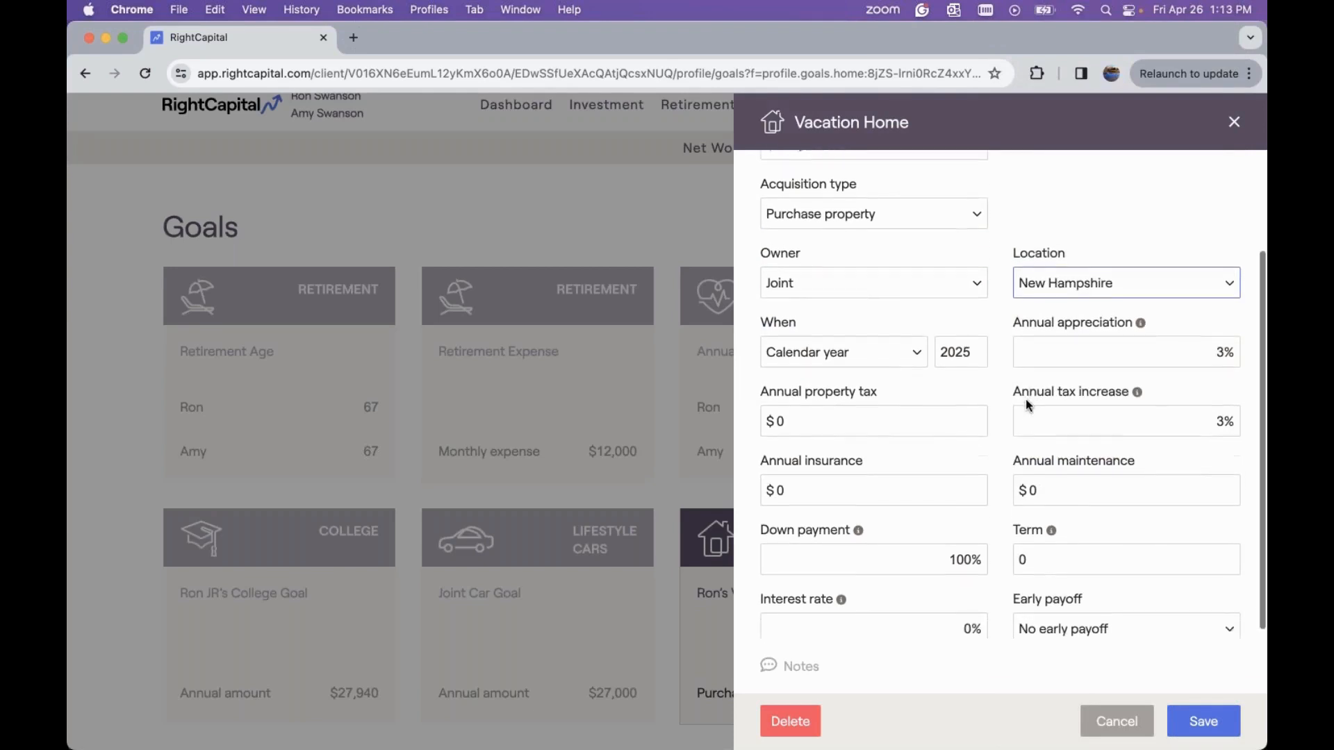
pyautogui.click(978, 276)
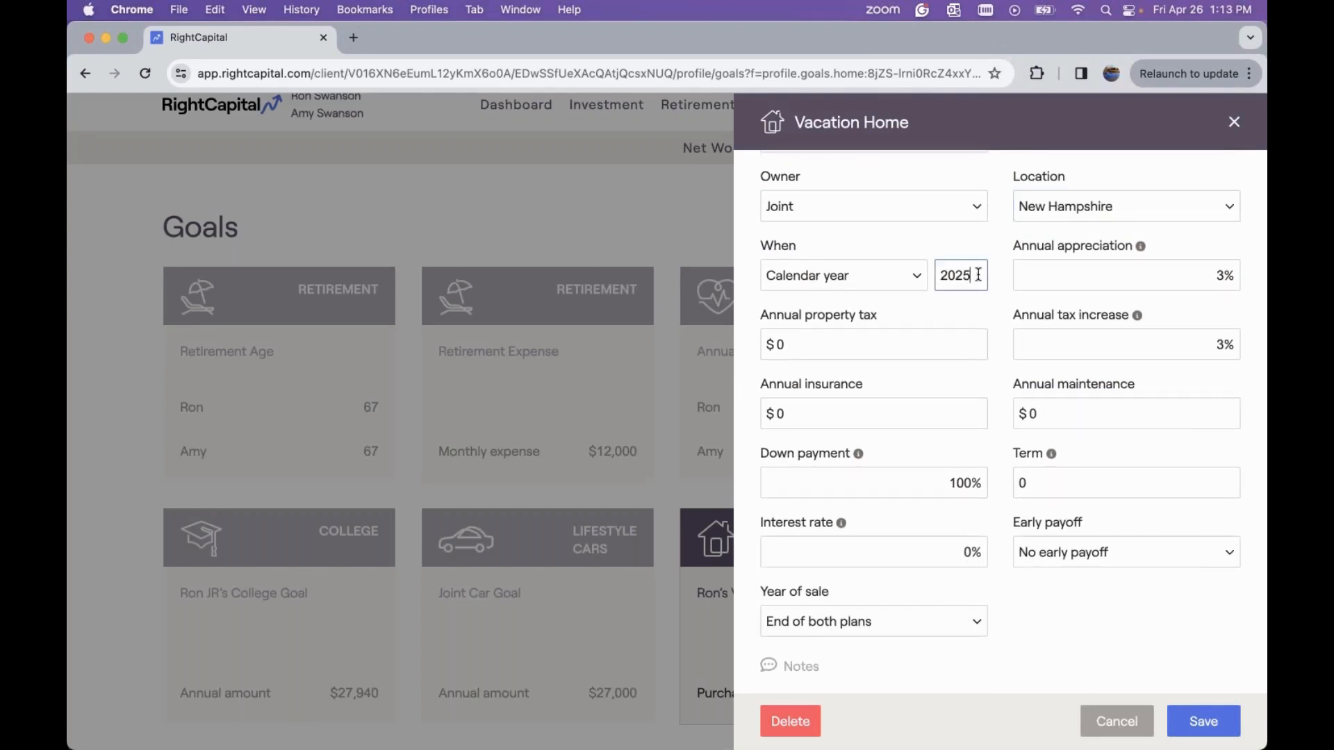
pyautogui.press('BackSpace')
pyautogui.write('7')
# Set the vacation home's annual insurance and annual maintenance to $1,200 each
pyautogui.click(922, 419)
pyautogui.write('1200')
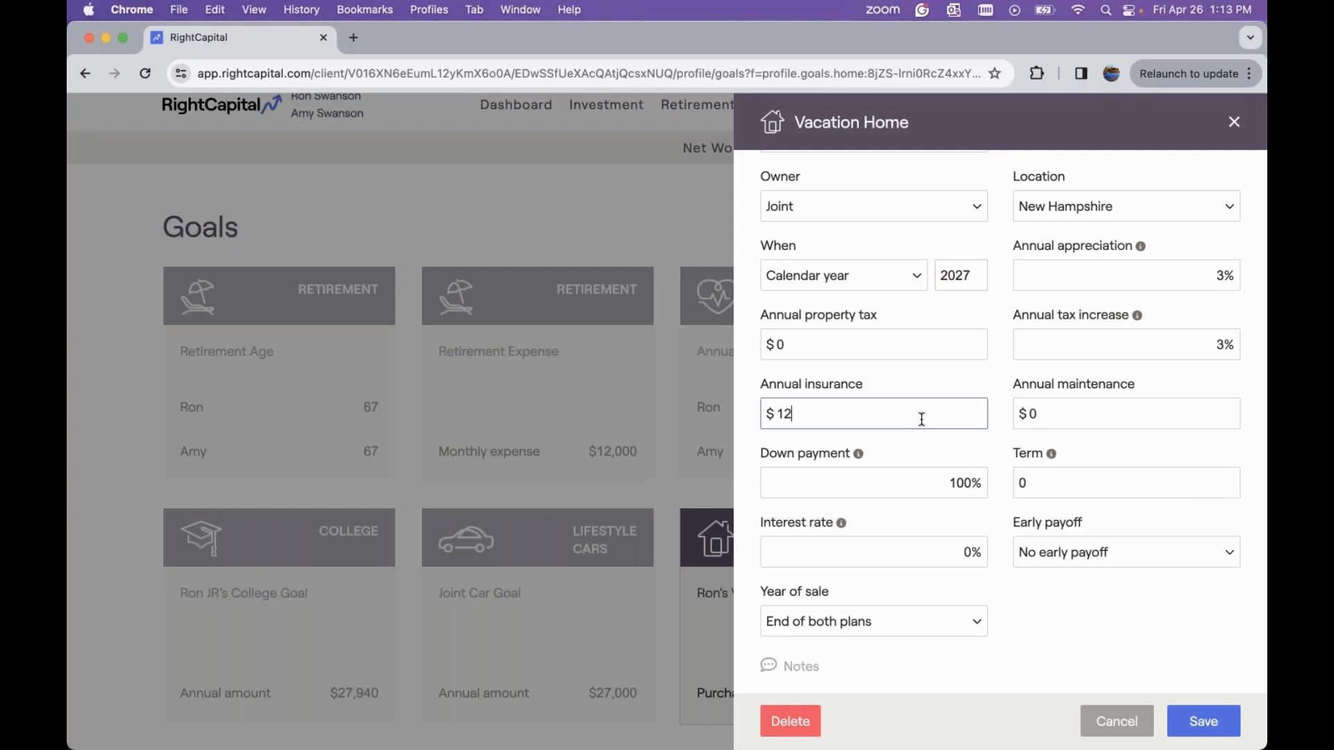
pyautogui.click(1051, 417)
pyautogui.write('1200')
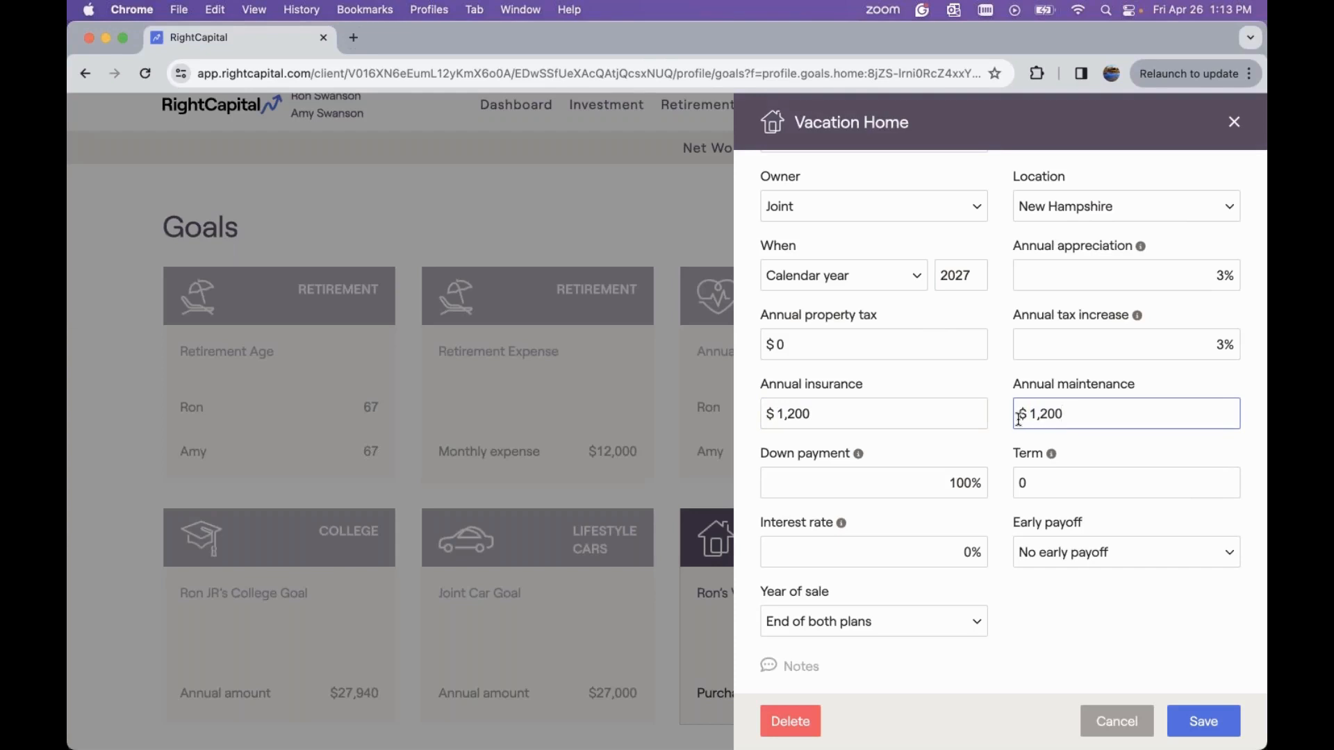
# Finance the vacation home with a 30% down payment, a 30-year term and a 5% interest rate
pyautogui.scroll(-1, 1018, 419)
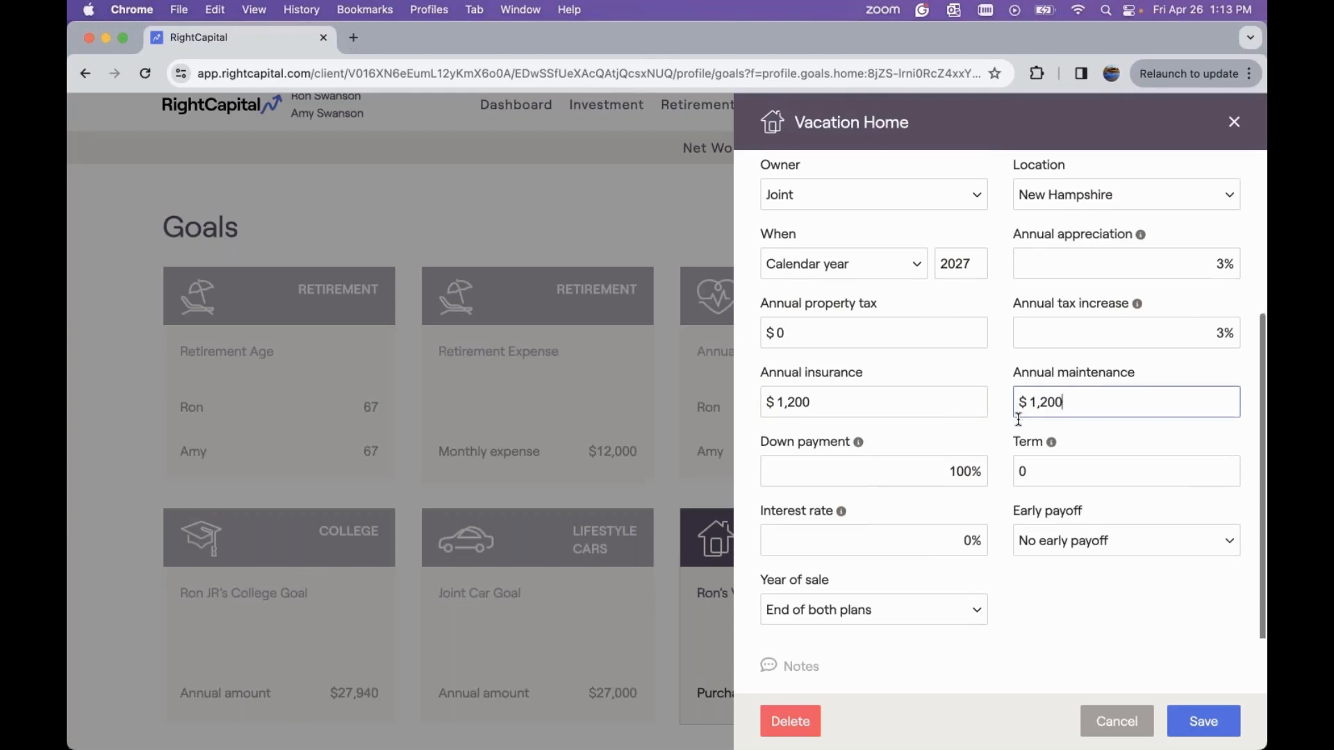
pyautogui.click(945, 472)
pyautogui.moveTo(946, 473); pyautogui.dragTo(985, 471)
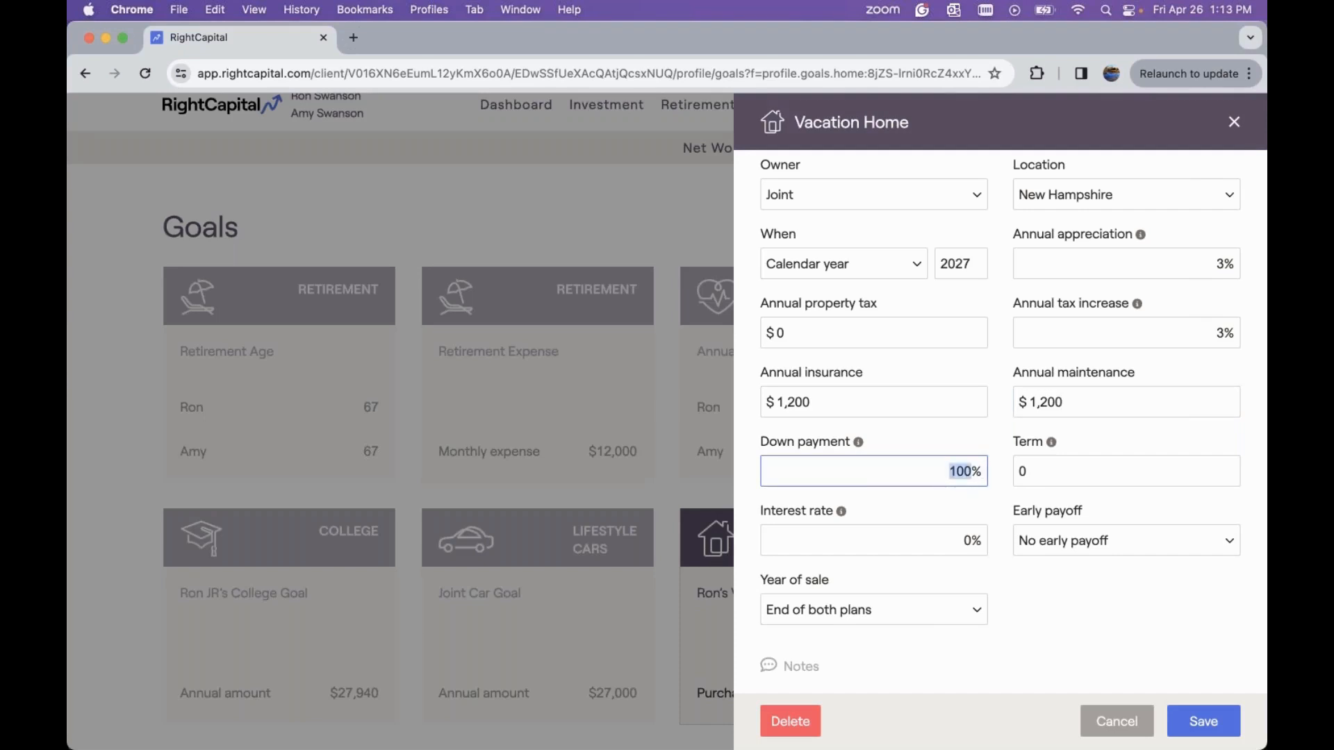
pyautogui.write('30')
pyautogui.click(1052, 471)
pyautogui.write('30')
pyautogui.click(964, 534)
pyautogui.write('5')
# Set the vacation home's year of sale to after 15 years and save the goal
pyautogui.click(1048, 568)
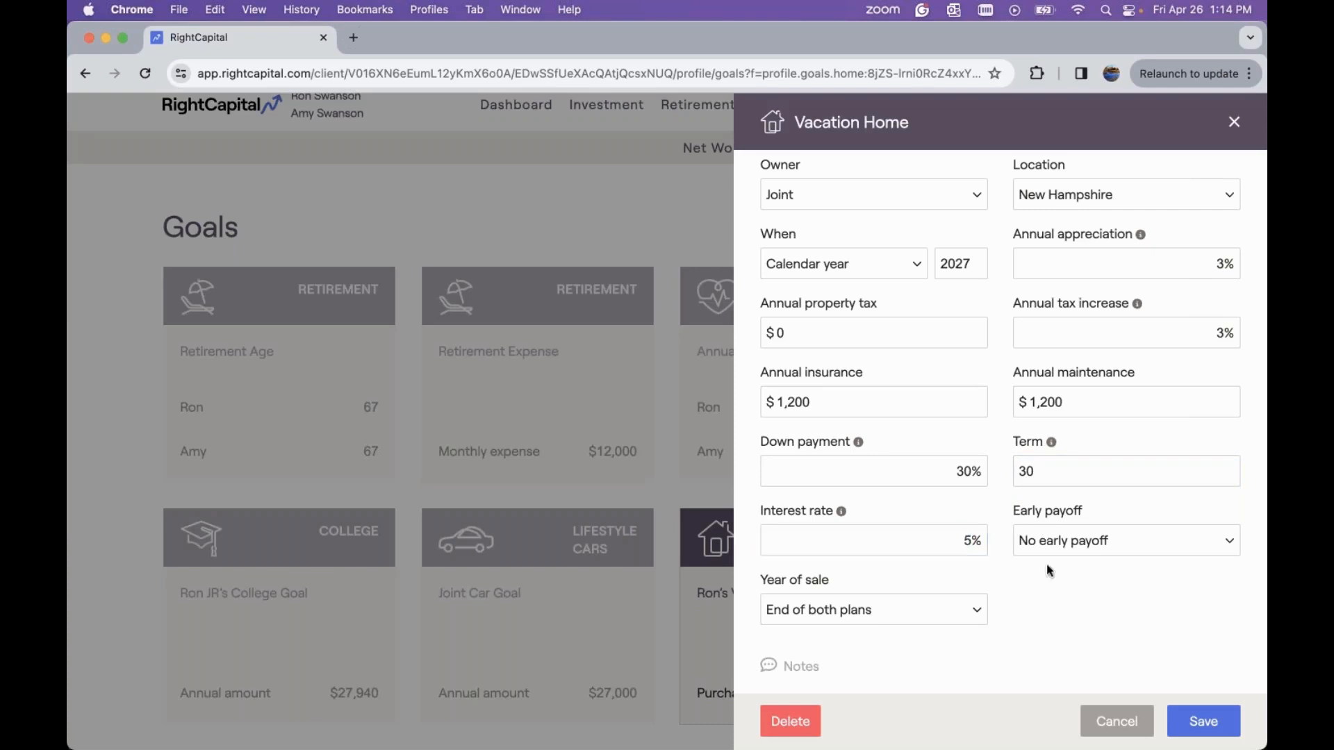
pyautogui.click(935, 620)
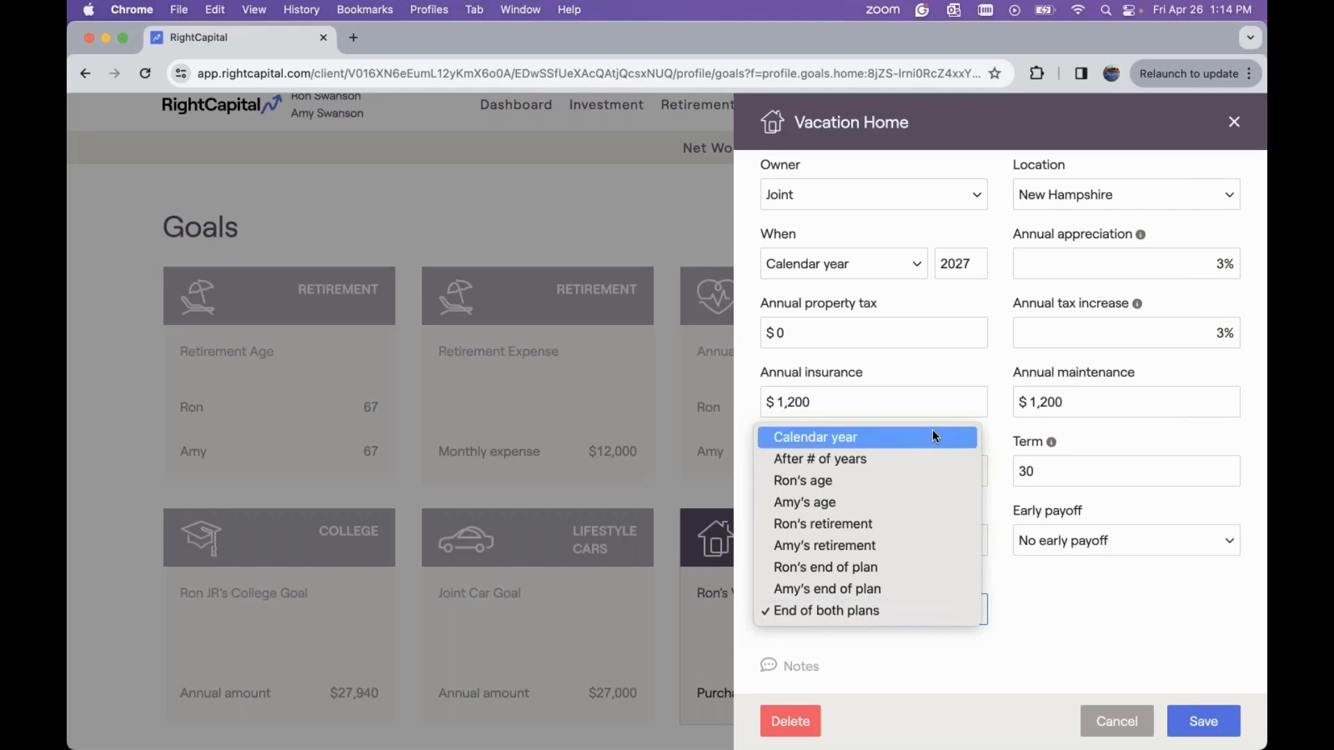
pyautogui.click(884, 458)
pyautogui.click(972, 612)
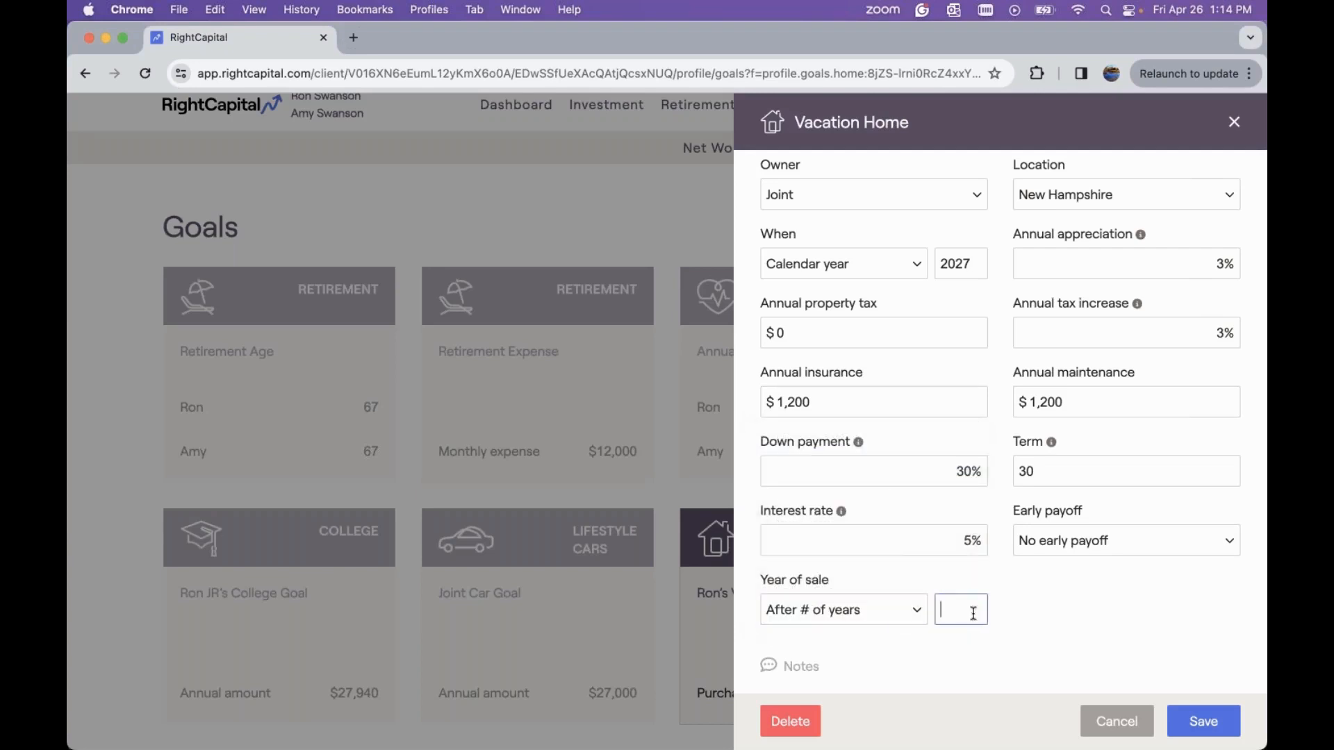
pyautogui.write('15')
pyautogui.click(1193, 725)
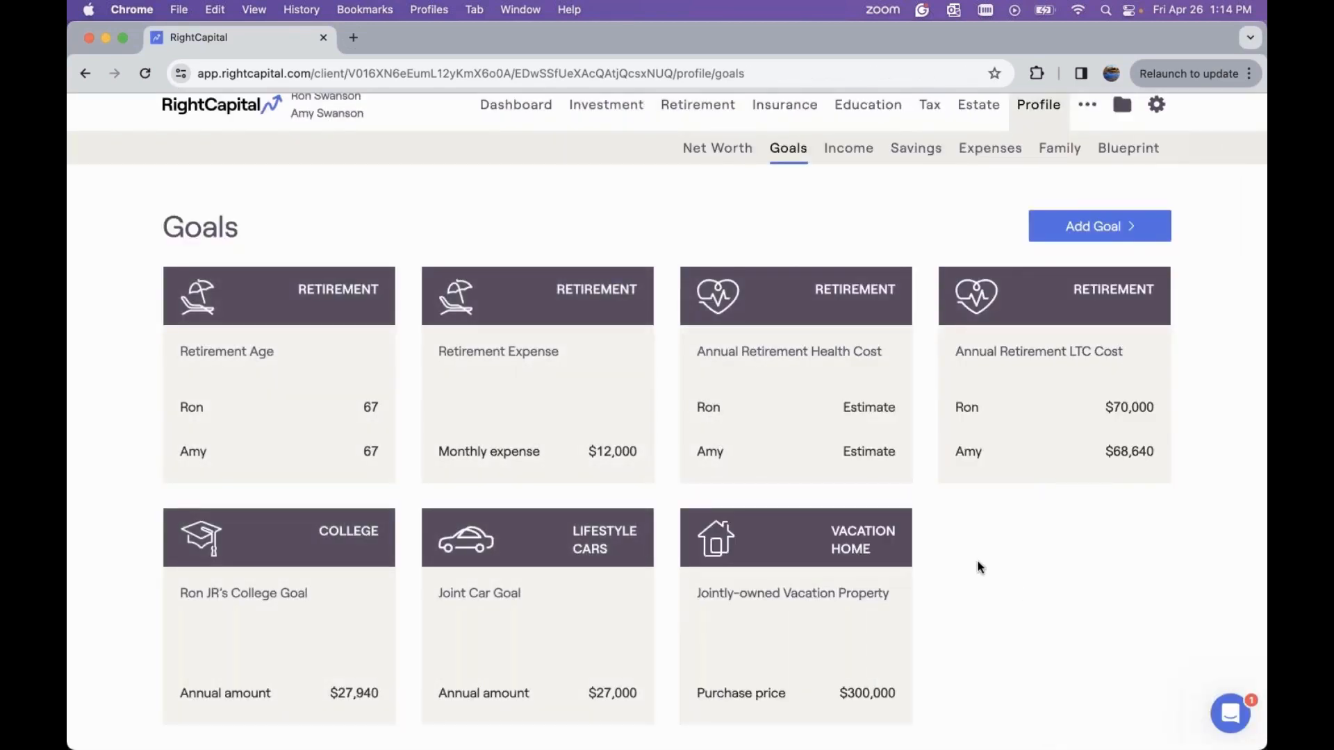
# Open the Retirement Analysis probability view and show its action items
pyautogui.scroll(1, 980, 568)
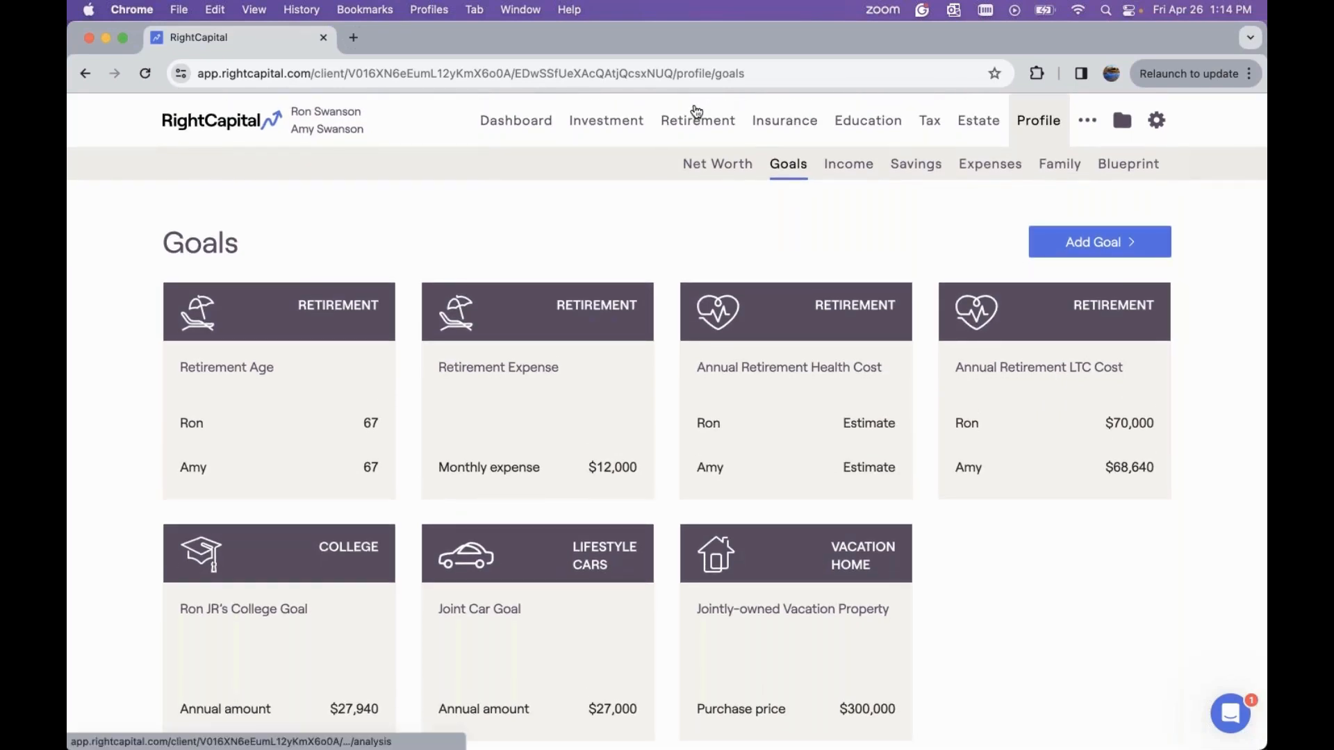
pyautogui.click(696, 113)
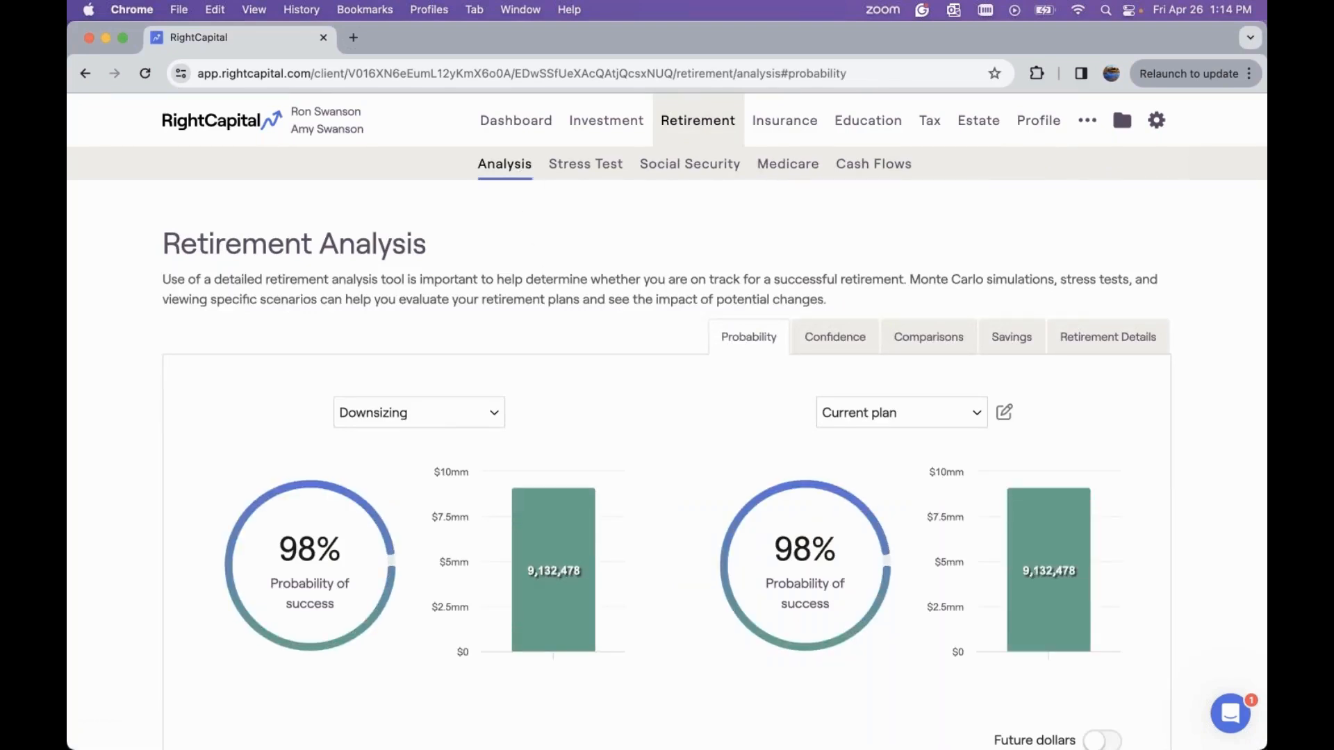
pyautogui.scroll(-1, 586, 289)
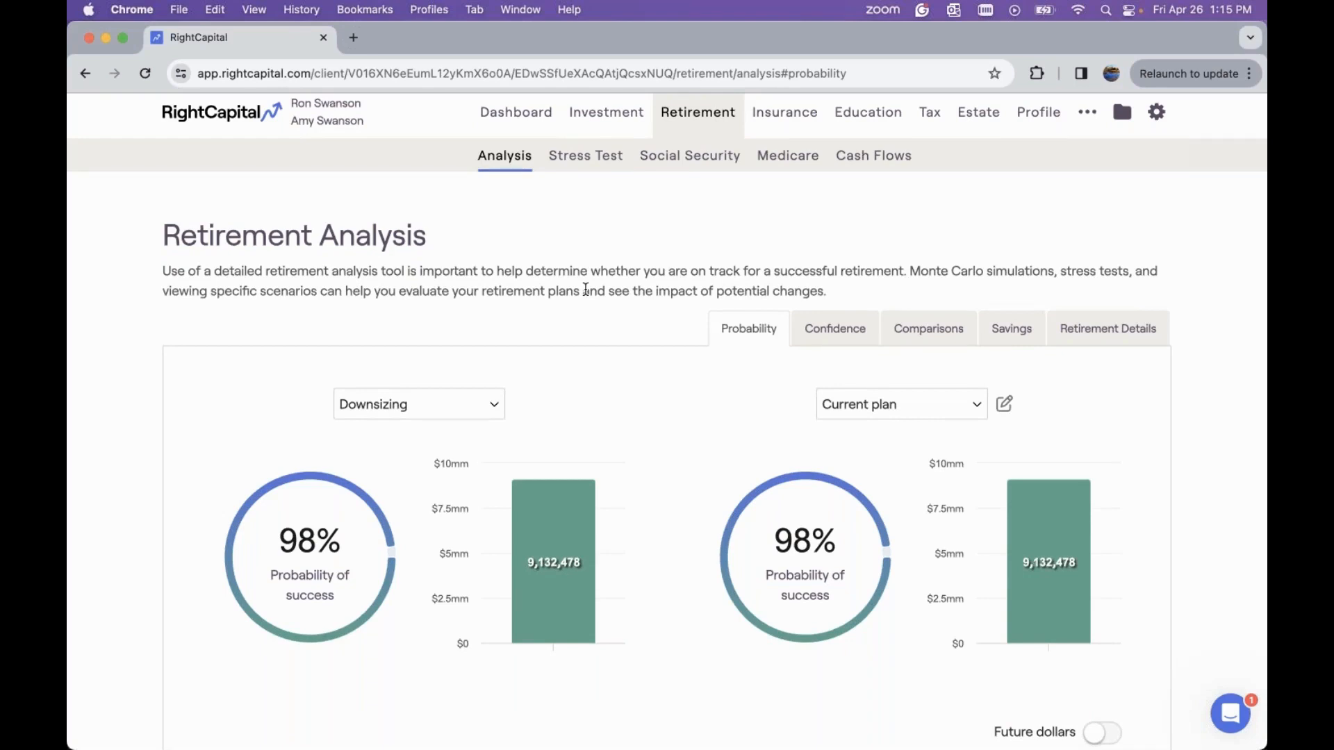
pyautogui.scroll(-3, 586, 289)
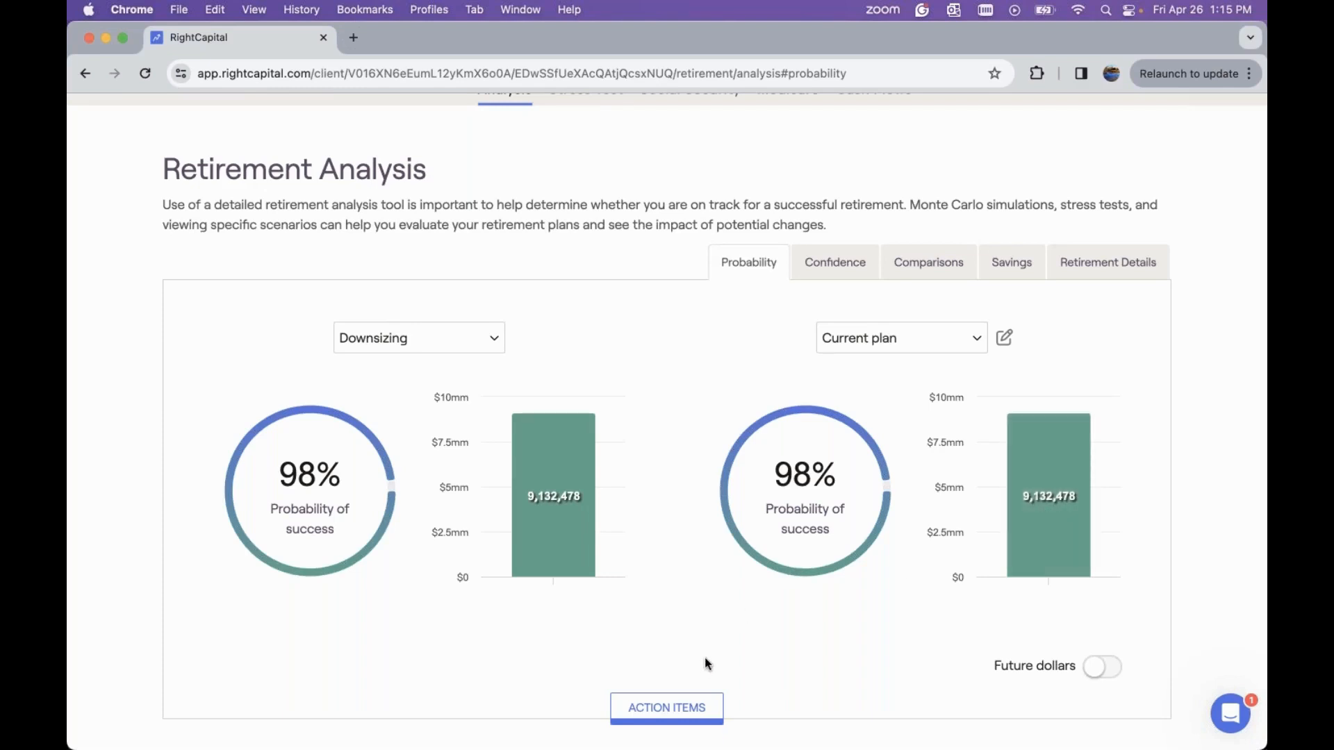
pyautogui.click(691, 702)
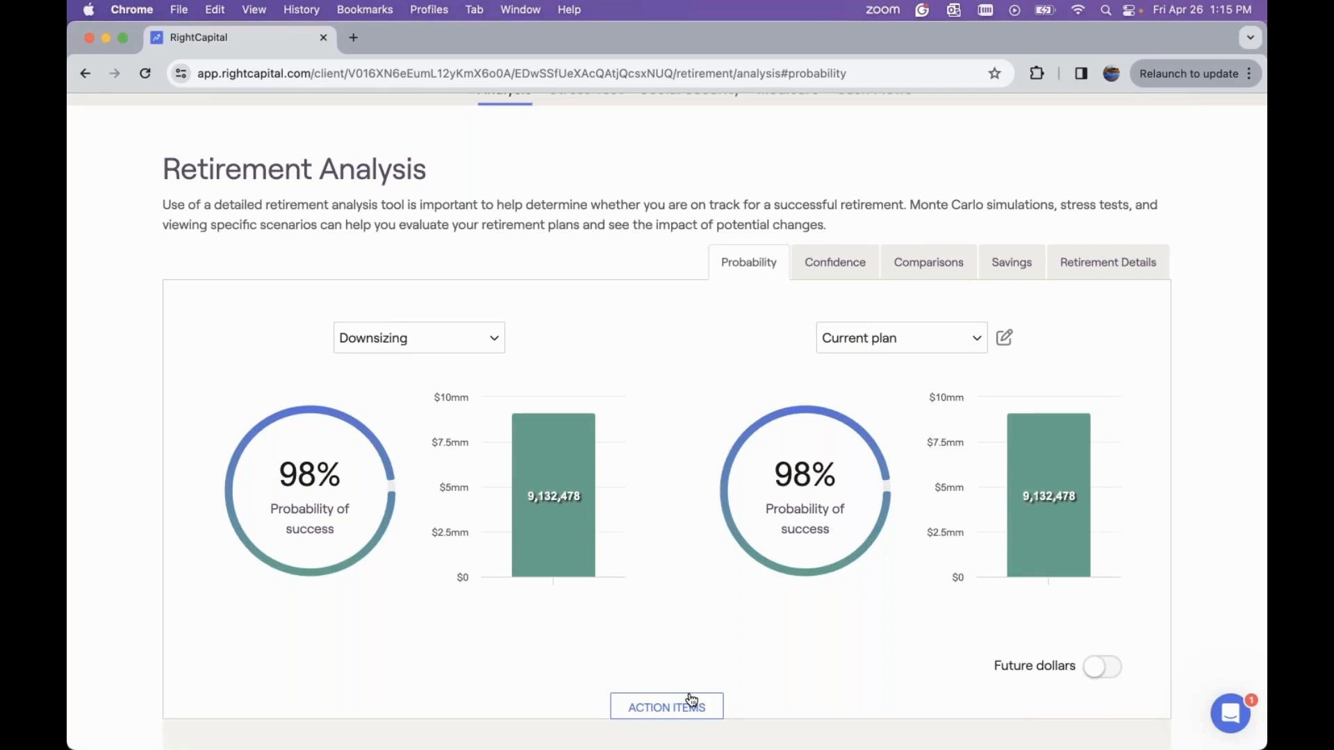
# Review the action items' financial goals, savings, expenses, strategies and property entries
pyautogui.scroll(-1, 691, 698)
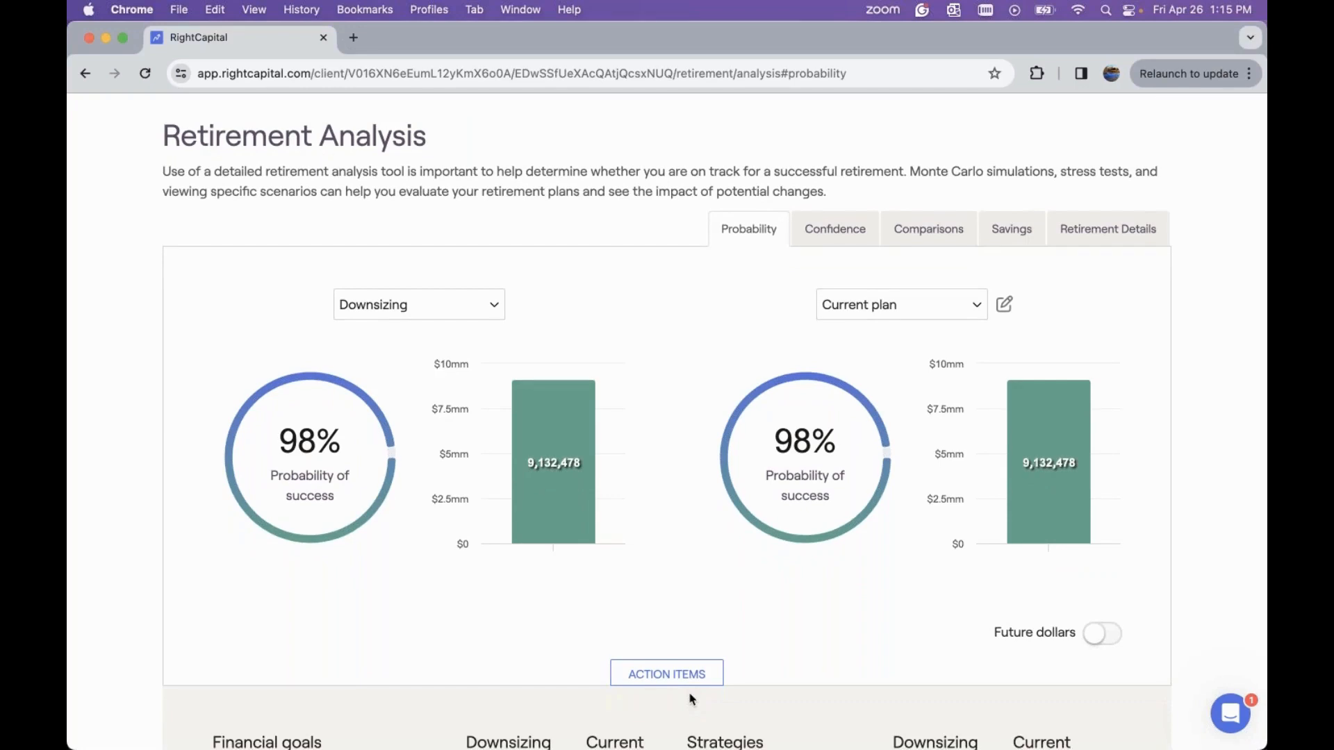
pyautogui.scroll(-2, 691, 699)
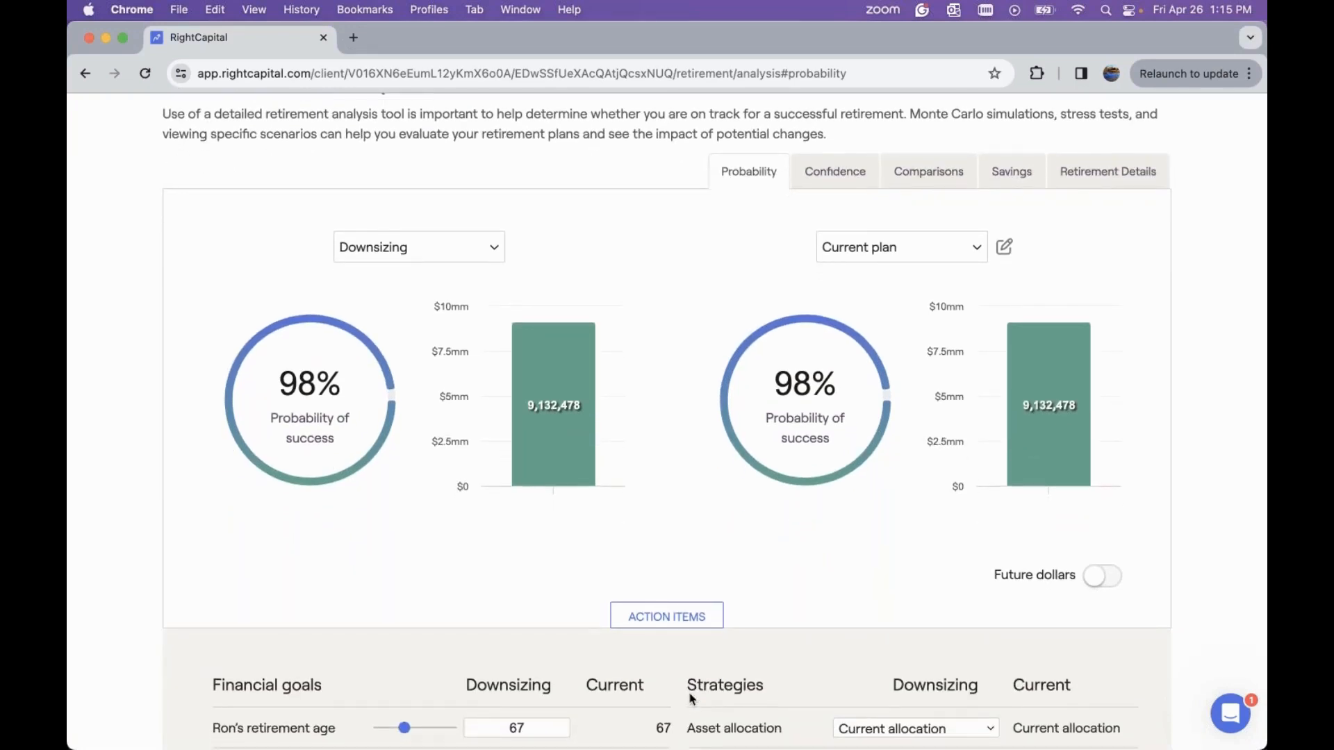
pyautogui.scroll(-2, 691, 699)
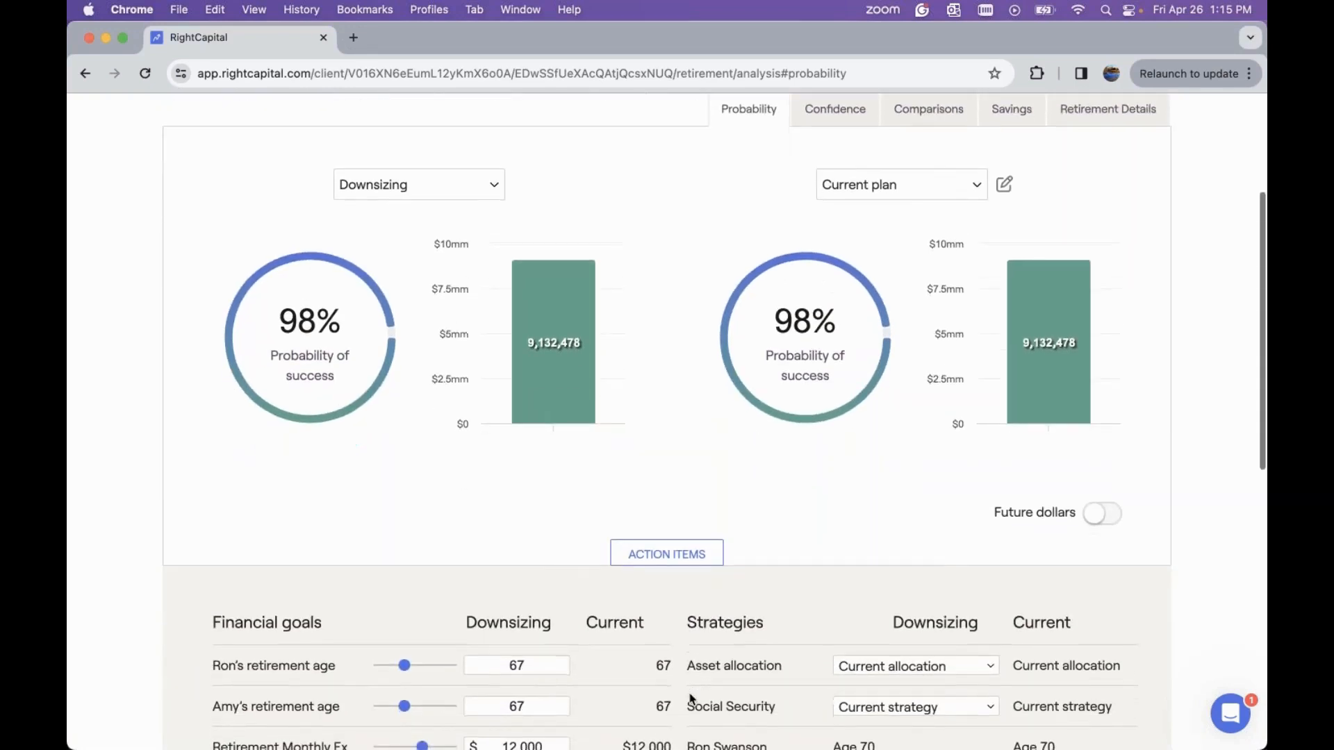
pyautogui.scroll(-4, 692, 699)
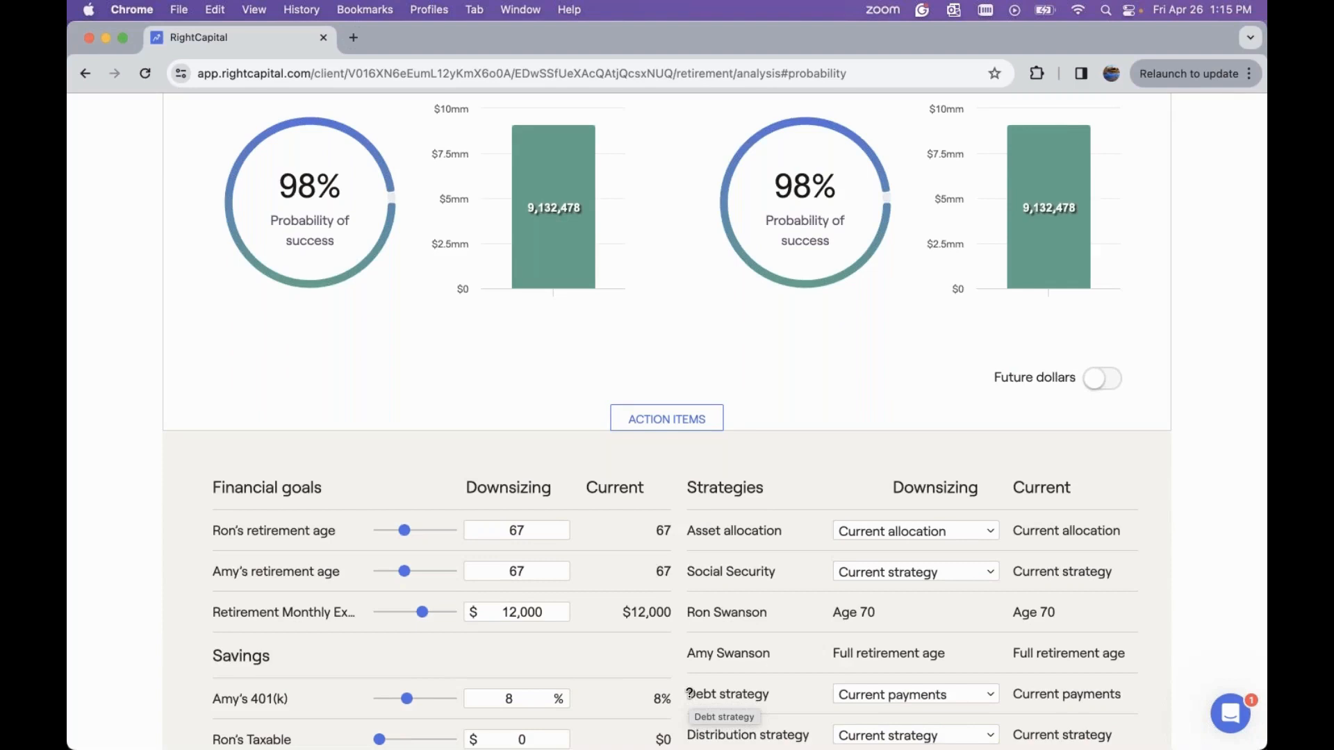
pyautogui.scroll(-2, 690, 693)
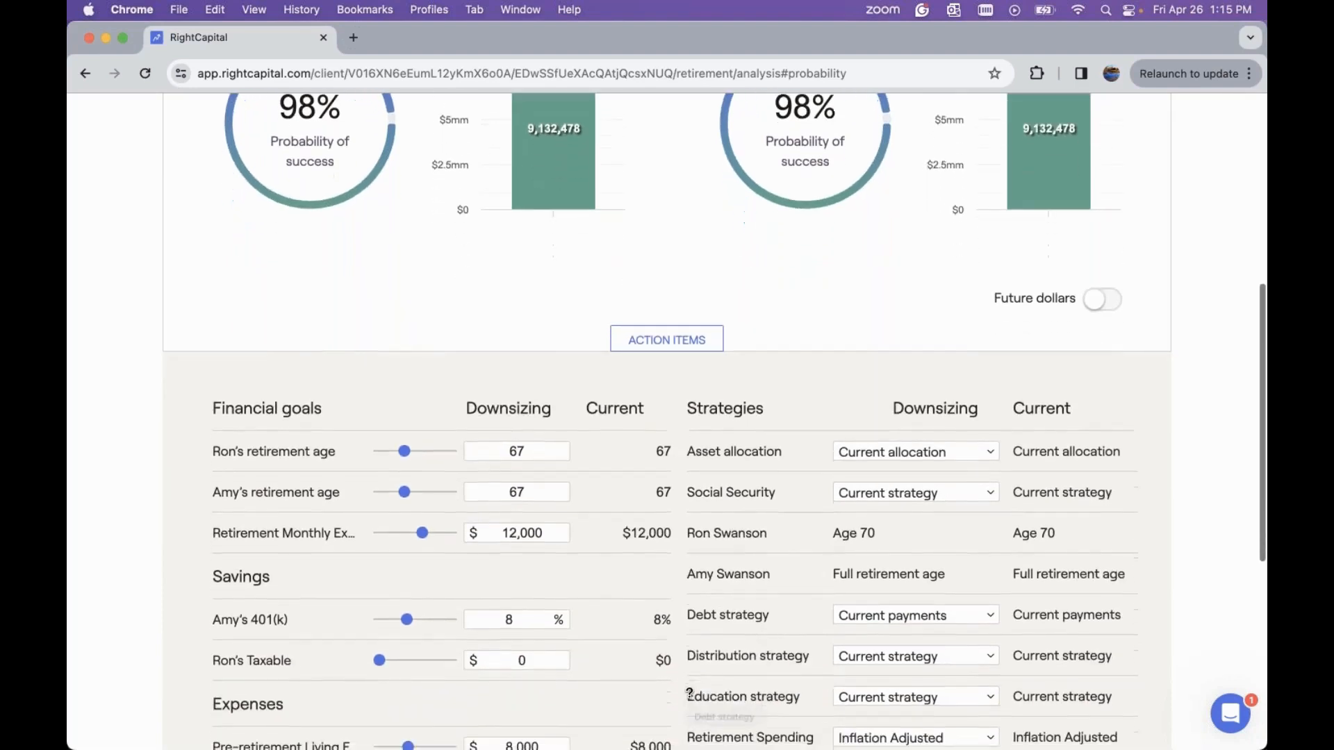
pyautogui.scroll(-2, 690, 693)
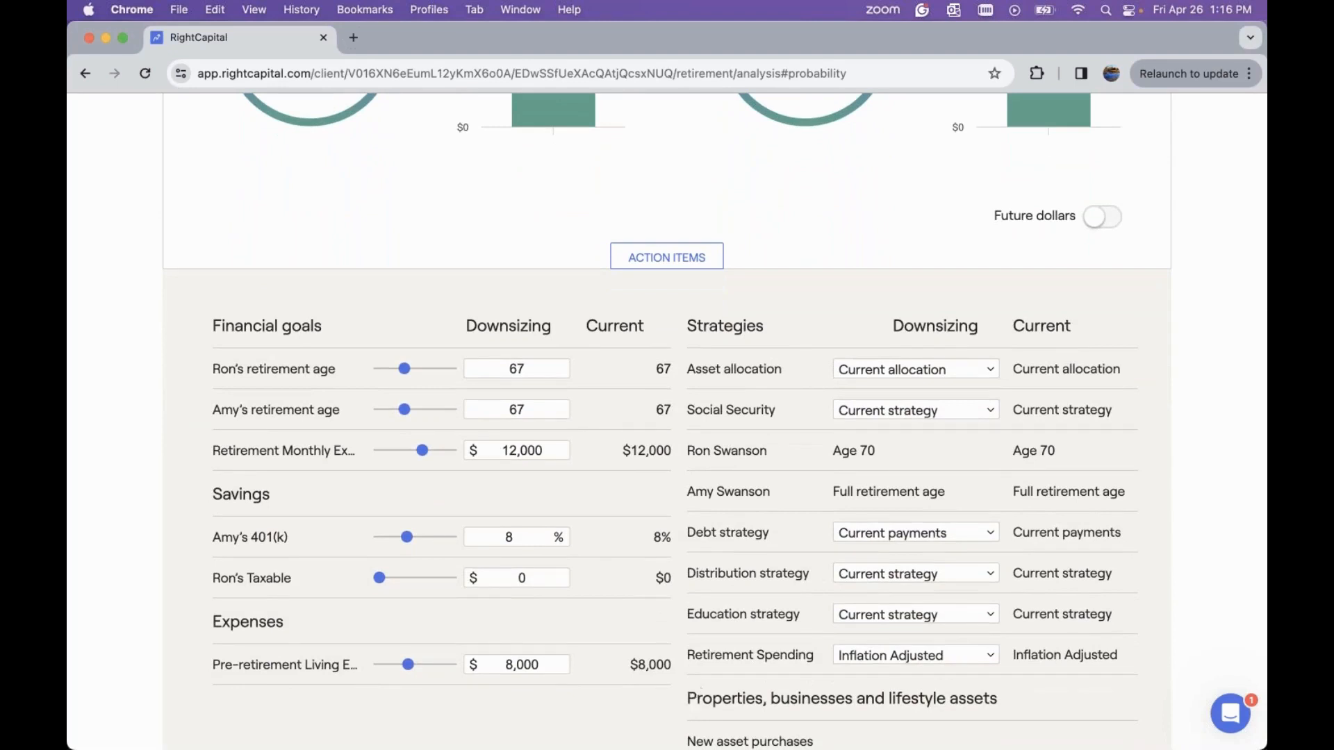
pyautogui.scroll(-2, 692, 696)
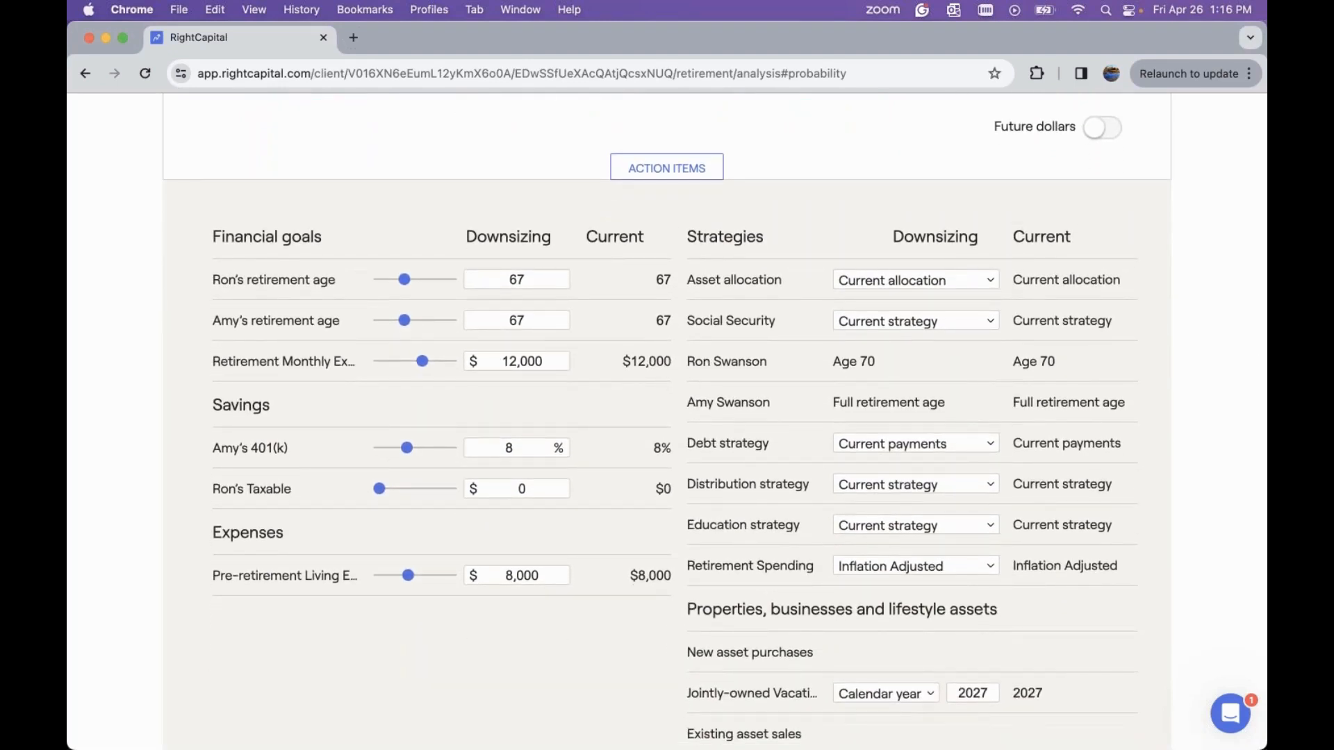
pyautogui.click(531, 286)
pyautogui.click(690, 417)
pyautogui.scroll(-2, 692, 416)
pyautogui.scroll(-3, 691, 416)
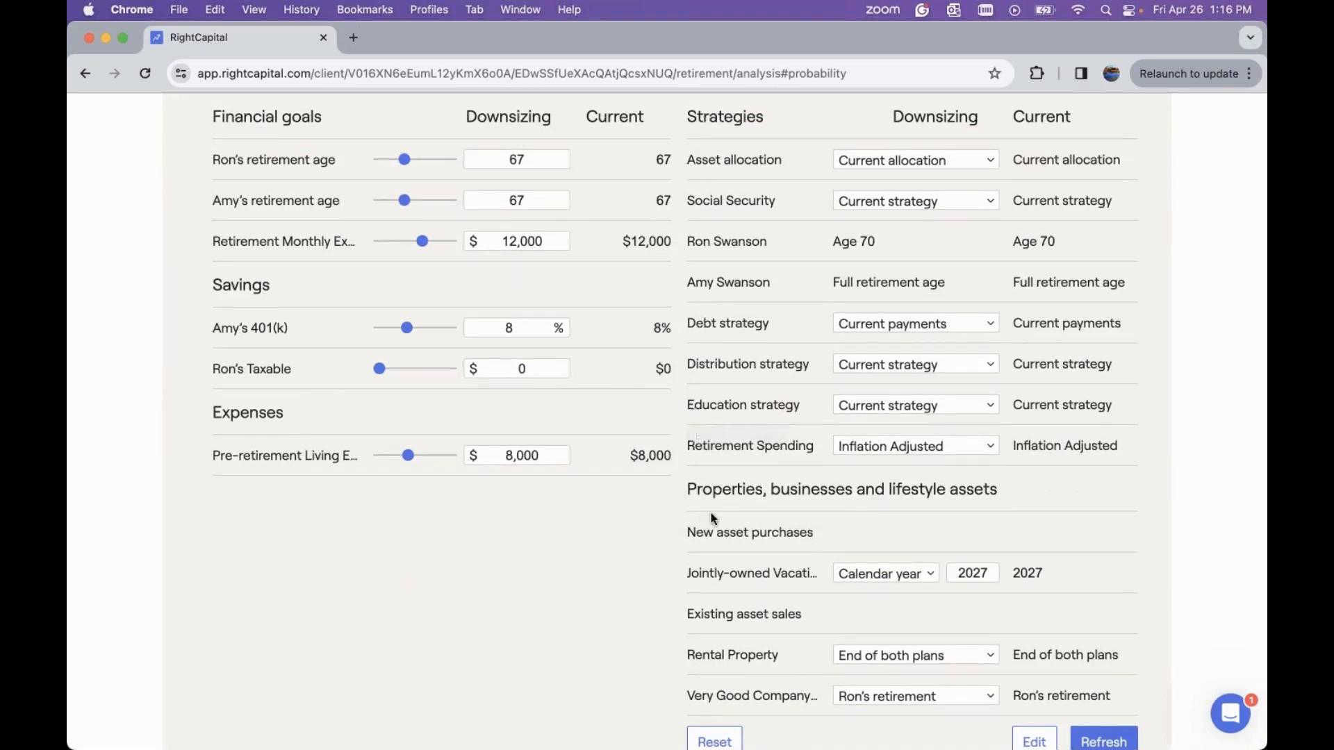
pyautogui.scroll(-1, 826, 541)
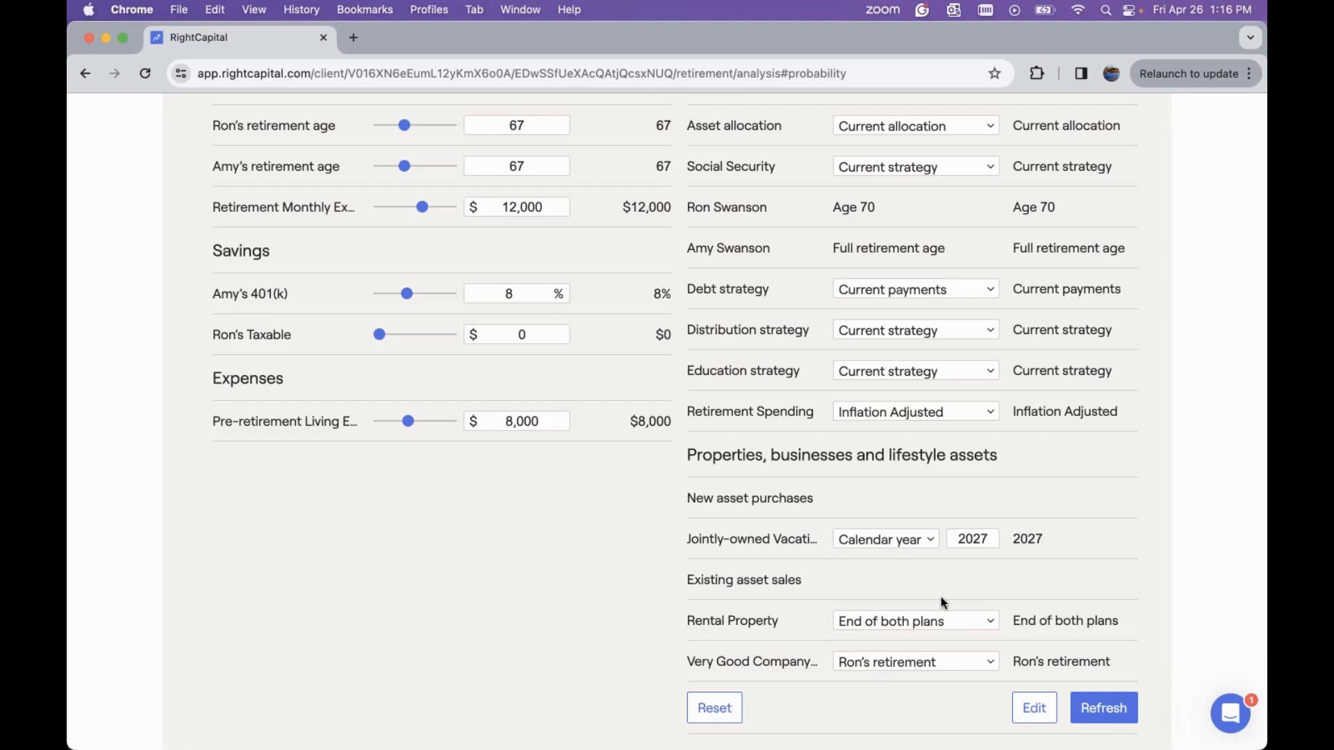
# Edit the action items to include the Joint Car Goal and the Income section, and save
pyautogui.click(1032, 709)
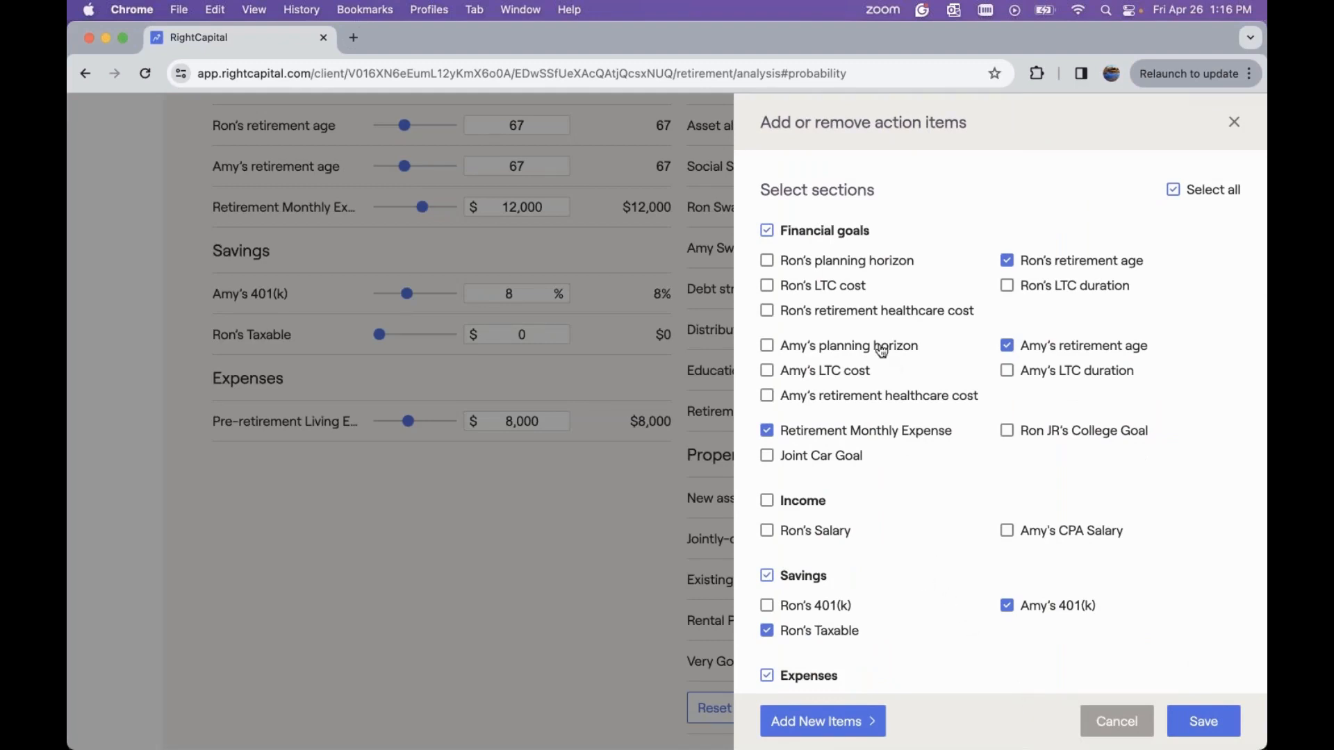
pyautogui.click(817, 464)
pyautogui.click(800, 505)
pyautogui.click(1205, 722)
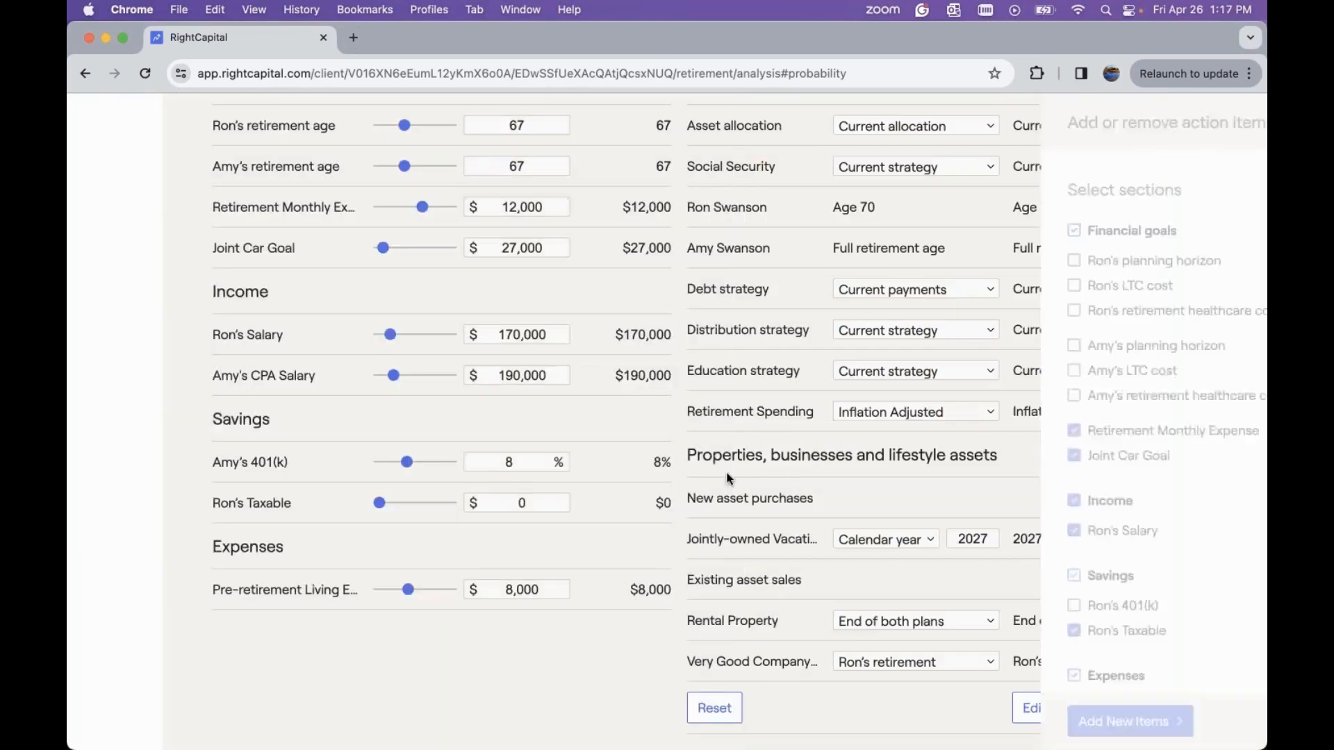
# Open the action items editor and add a new Primary Home Relocation goal under Property
pyautogui.scroll(2, 716, 472)
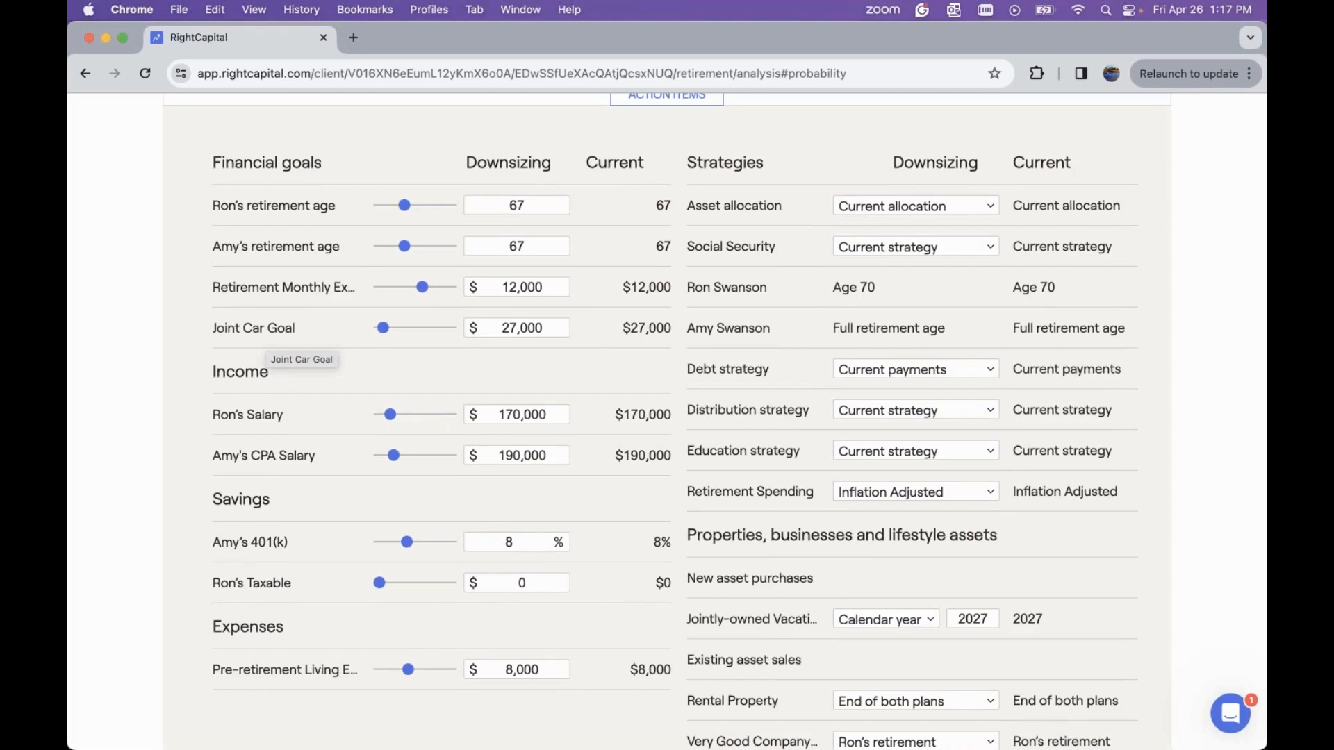
pyautogui.scroll(-1, 693, 357)
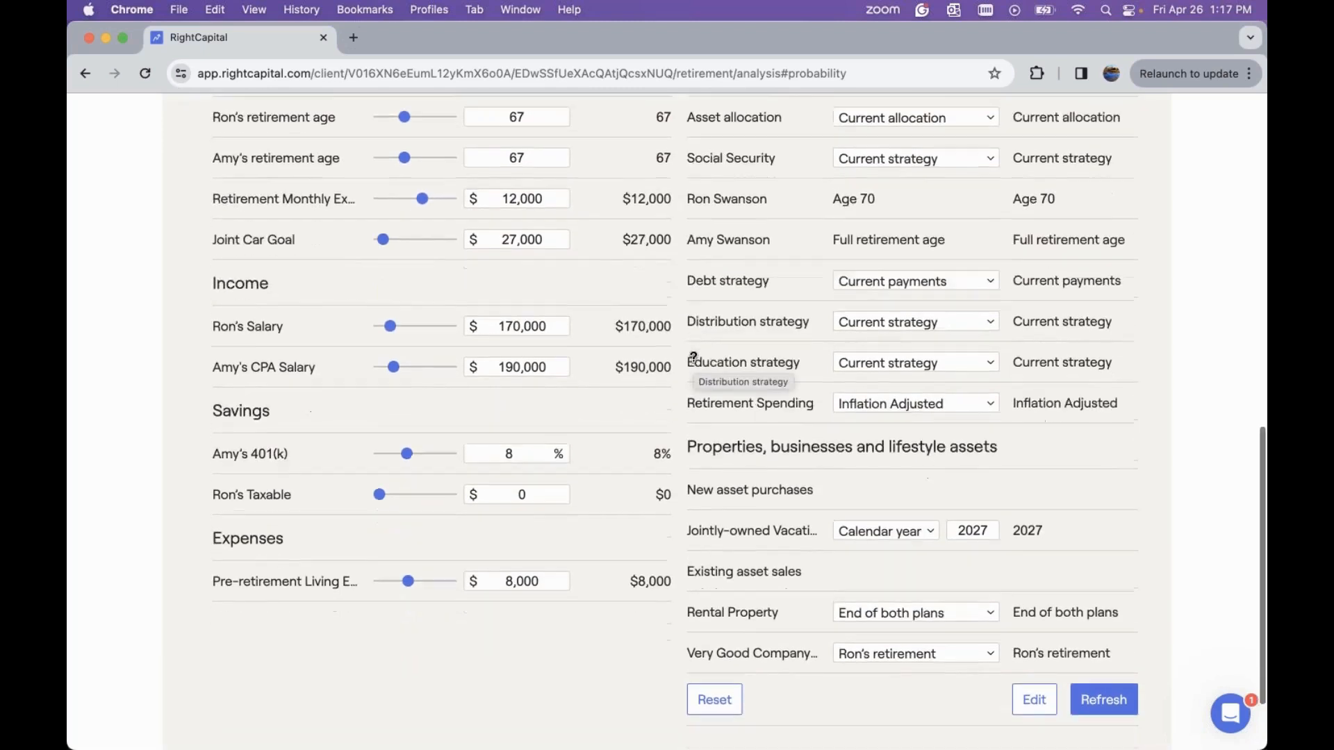
pyautogui.scroll(-2, 693, 356)
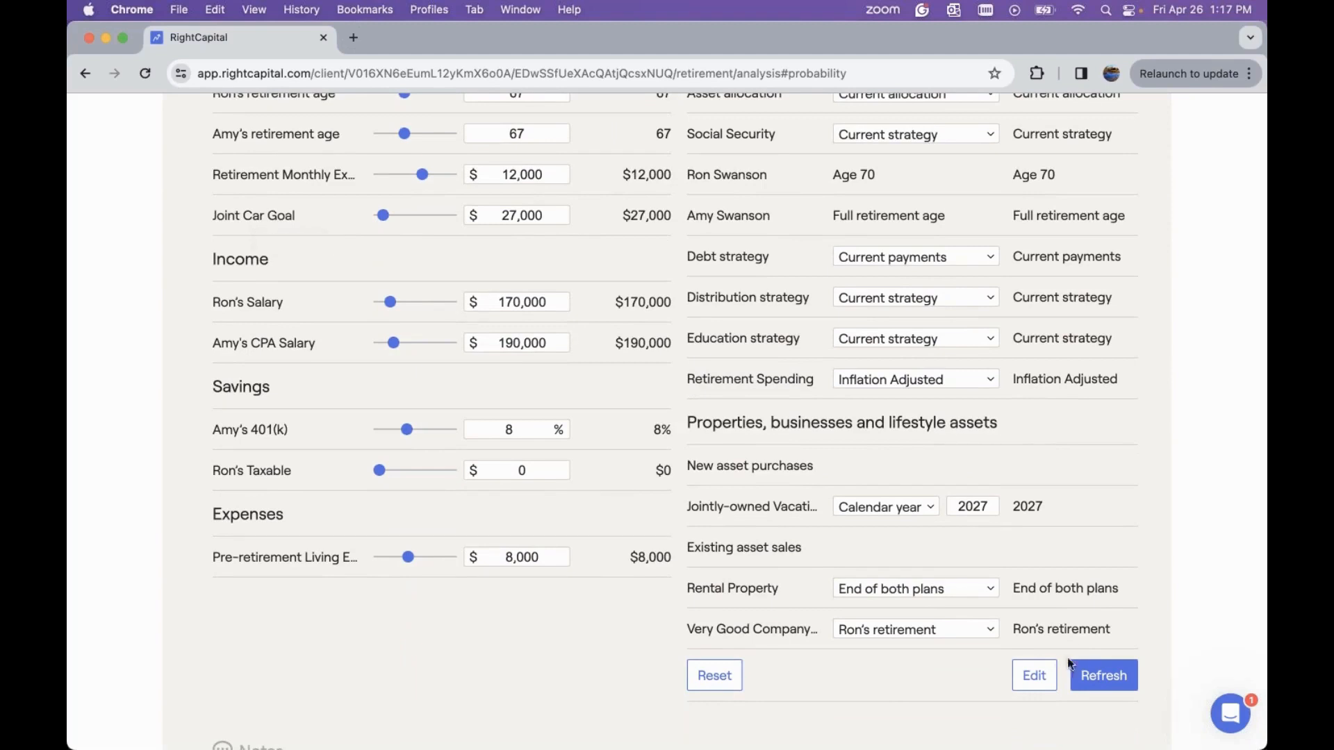
pyautogui.click(1034, 676)
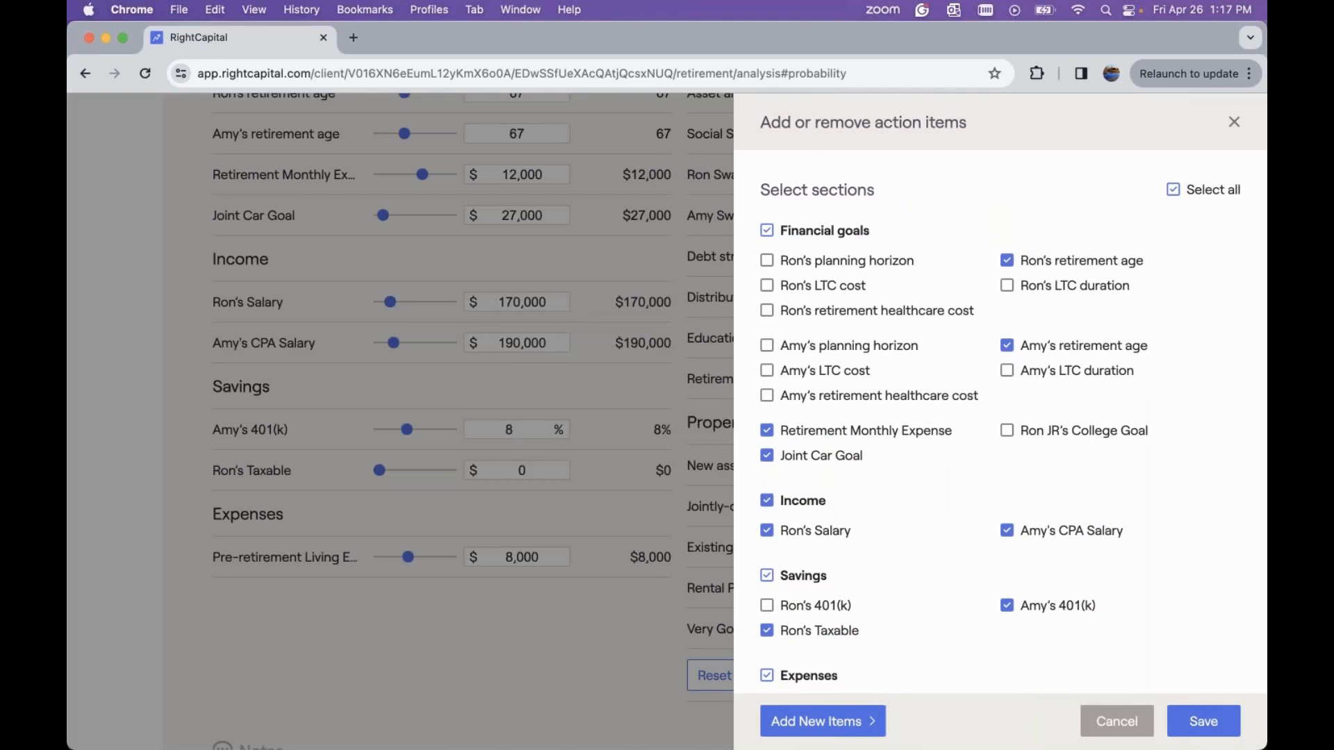
pyautogui.click(806, 726)
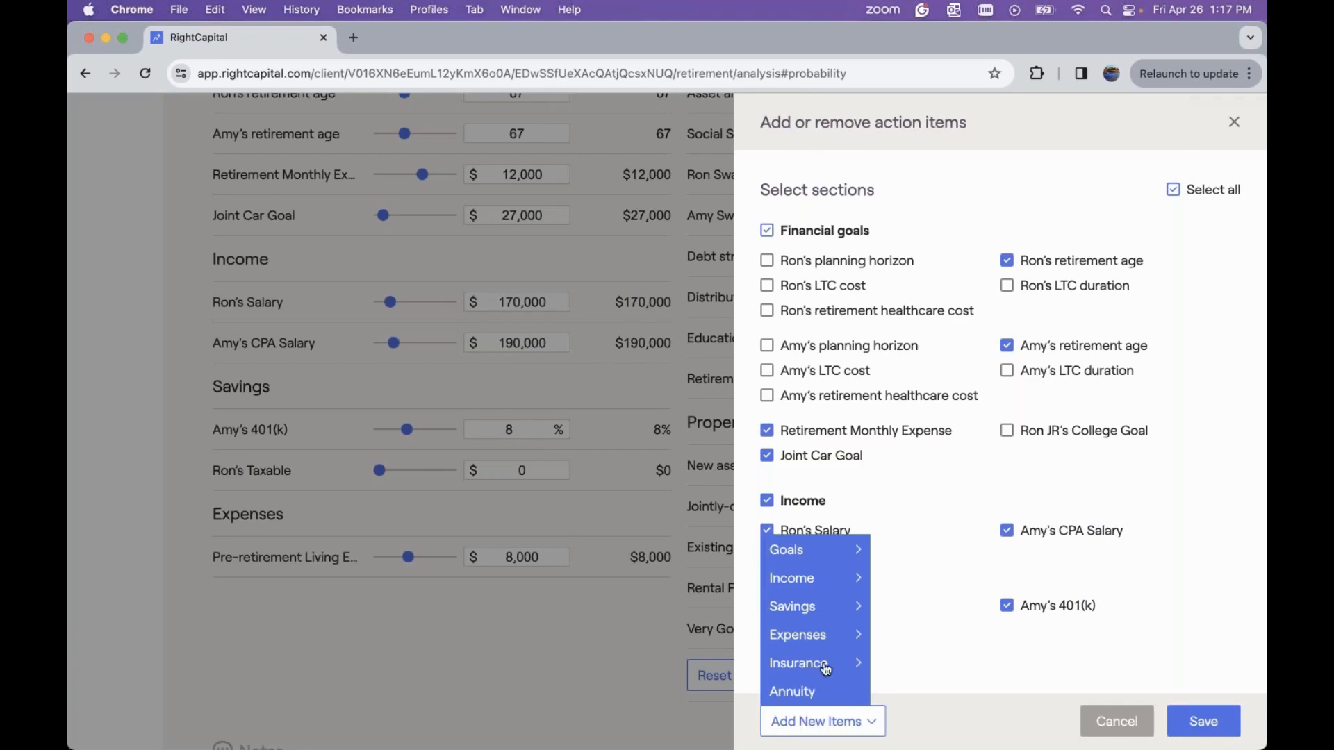
pyautogui.moveTo(808, 578)
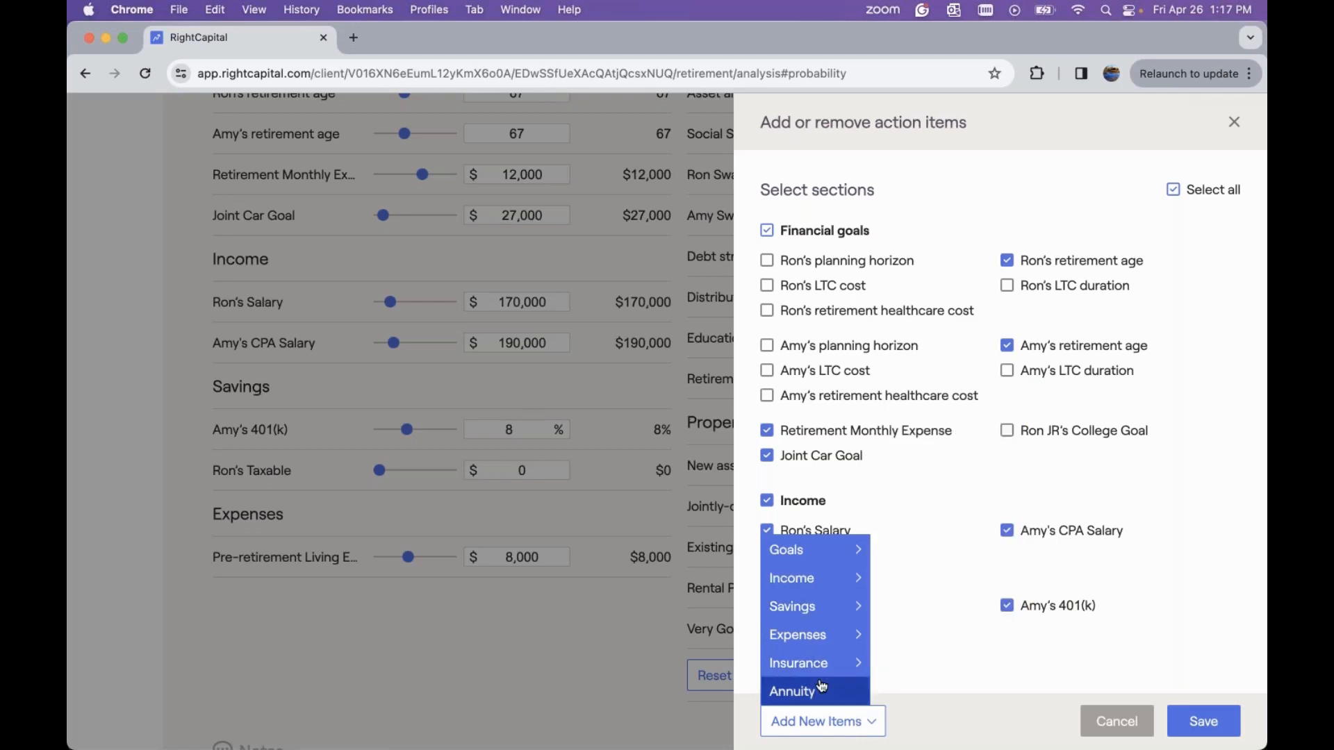
pyautogui.moveTo(814, 556)
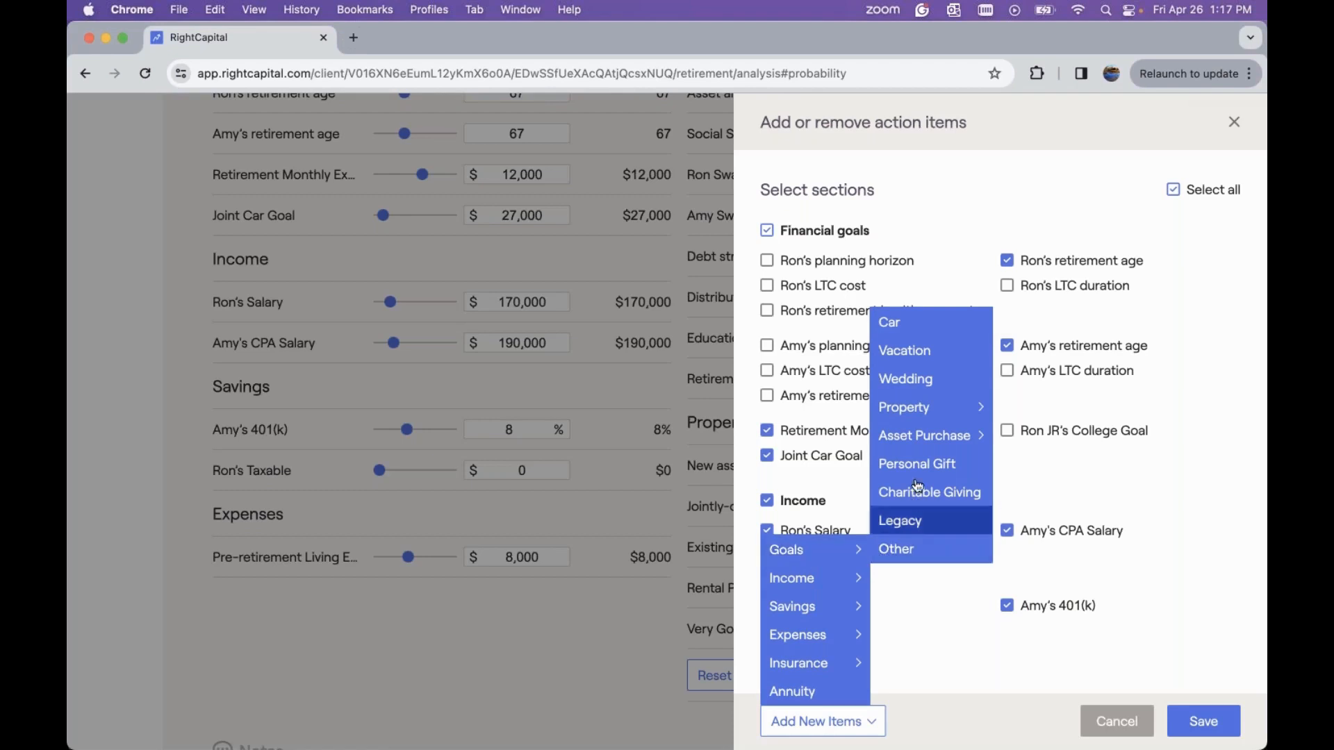
pyautogui.moveTo(931, 411)
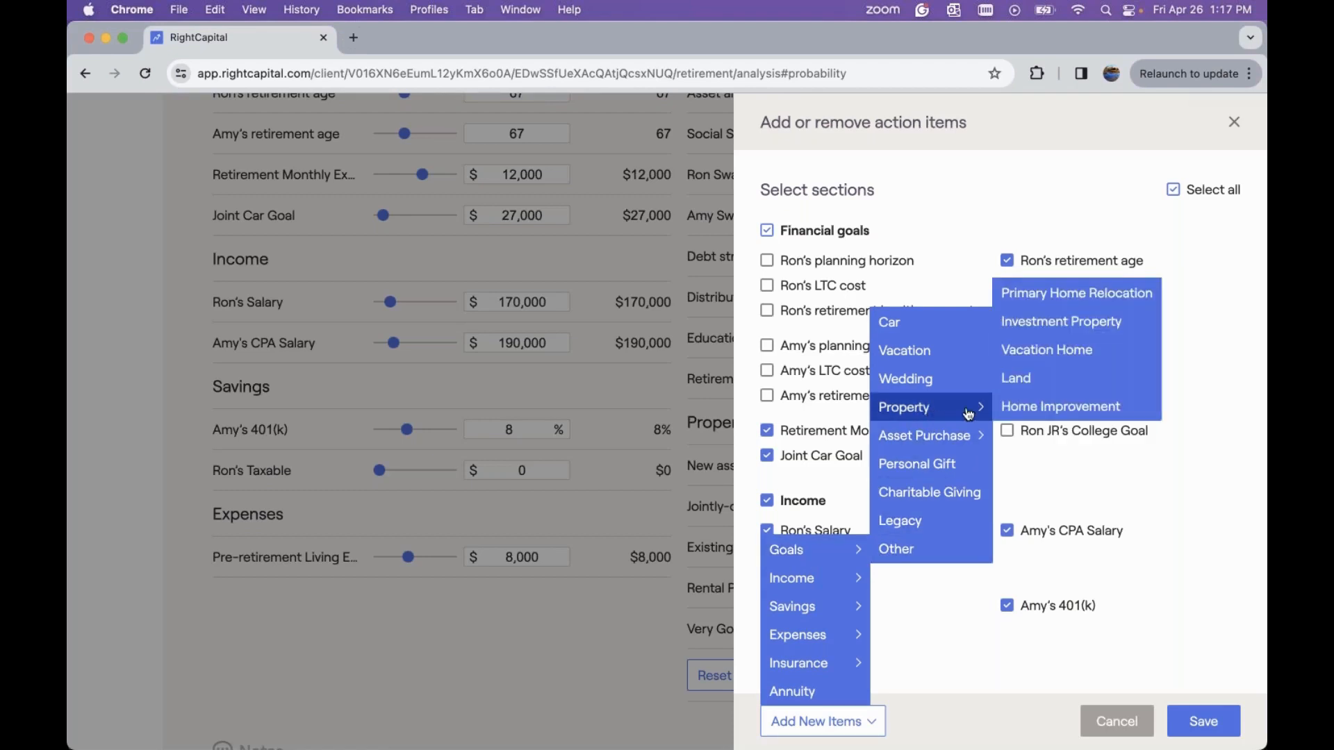
pyautogui.click(1049, 306)
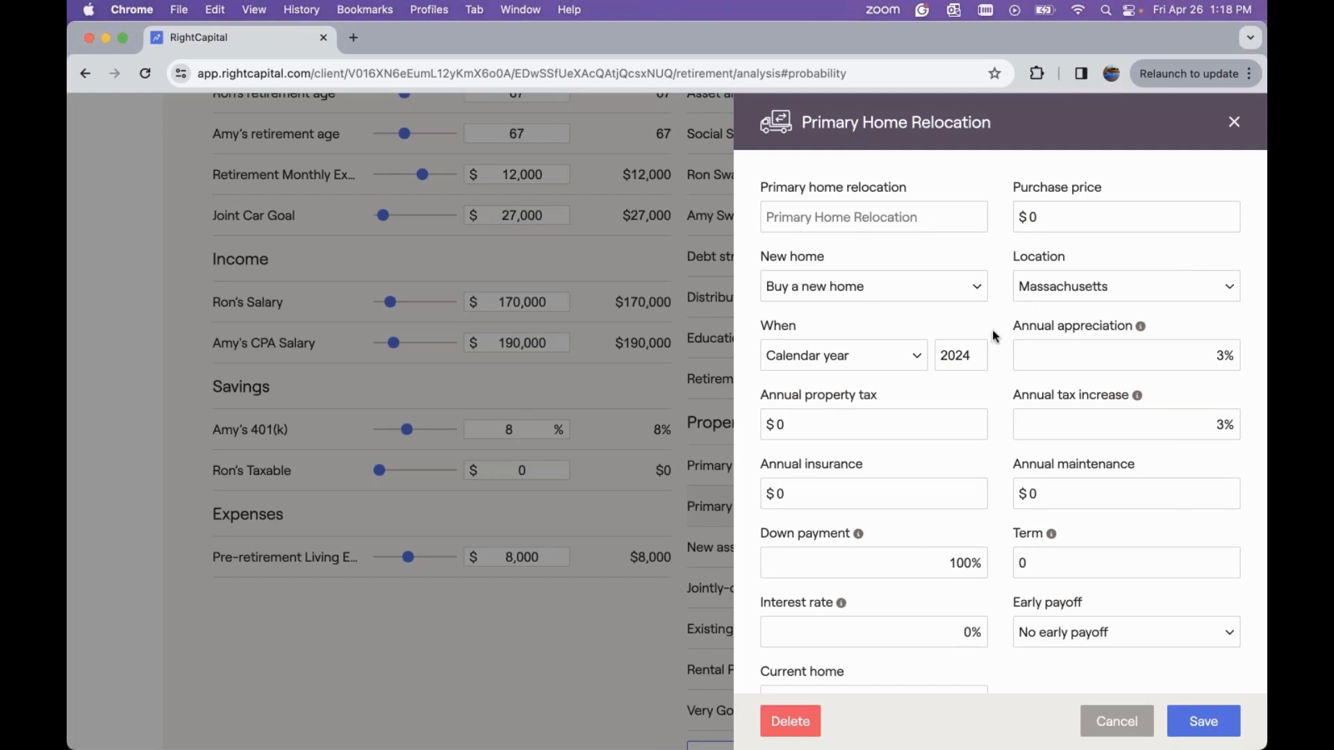
# Set the relocation's purchase price to $400,000, keeping the new home option as buying a new home
pyautogui.click(883, 215)
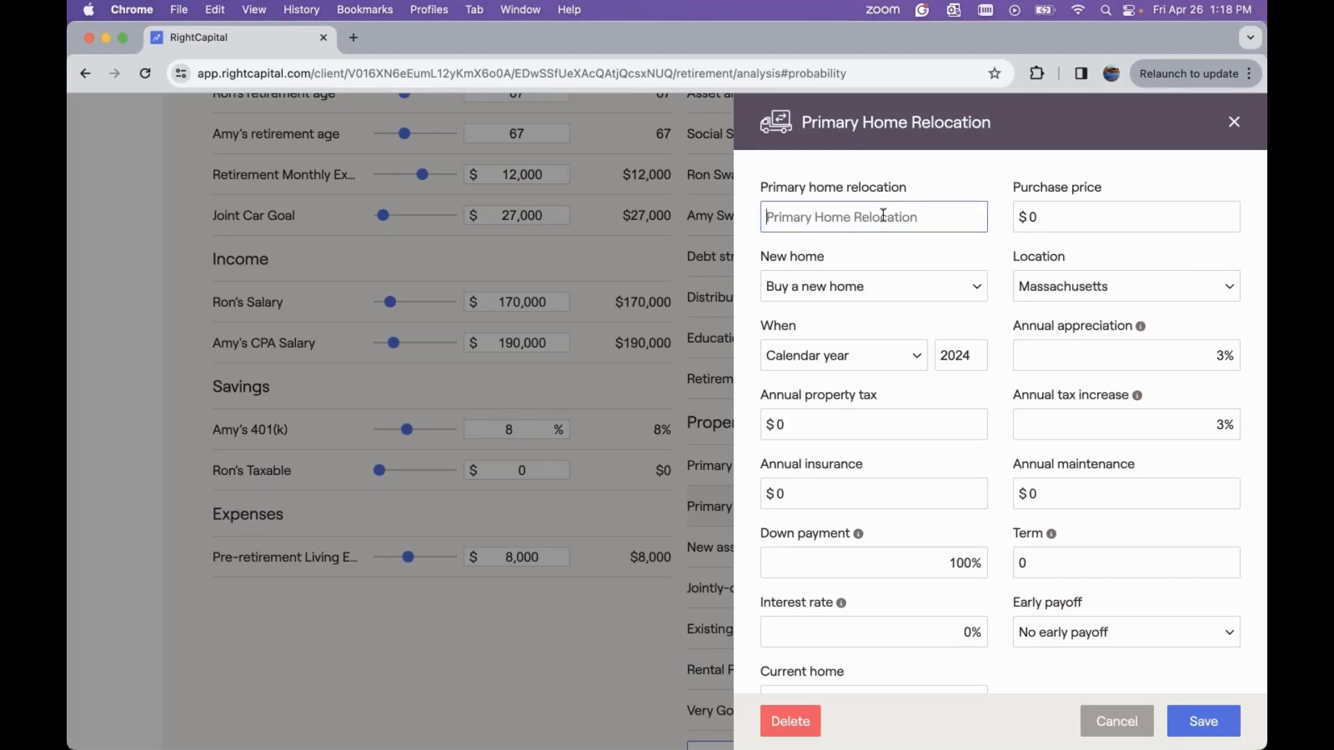
pyautogui.click(1084, 223)
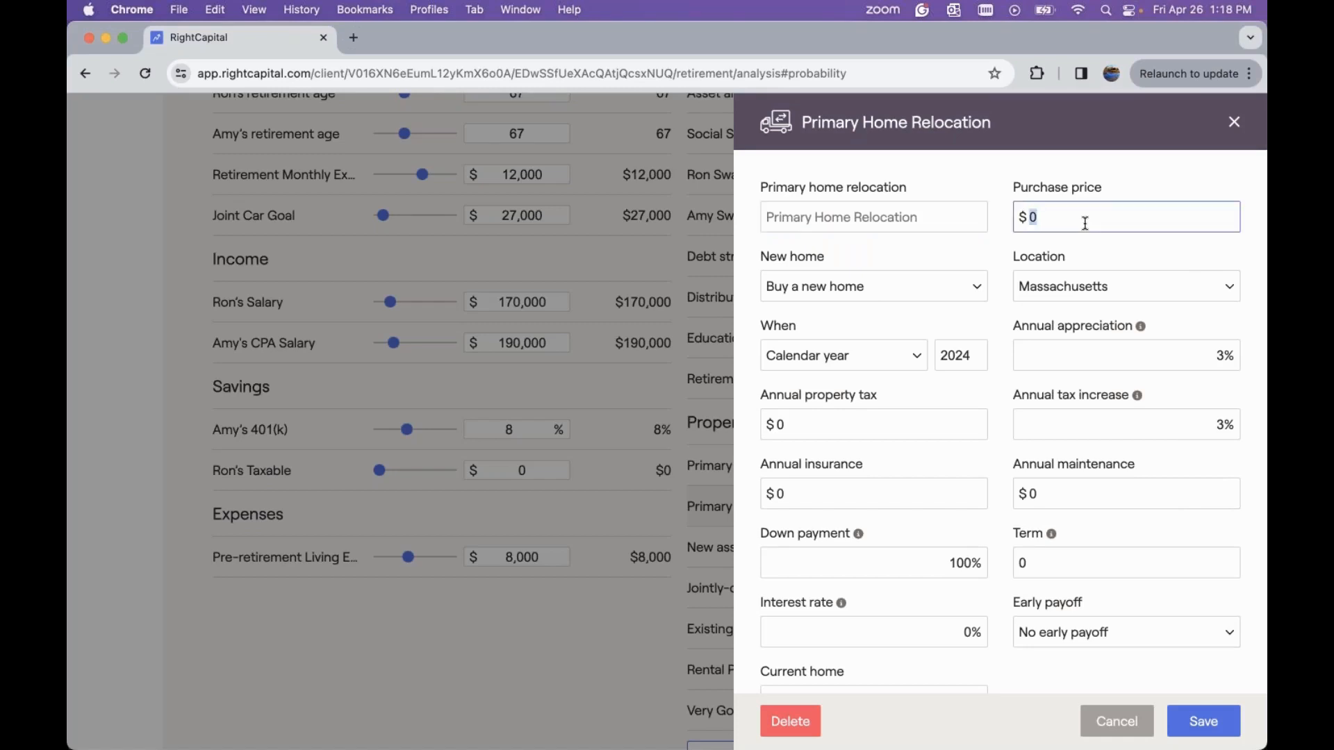
pyautogui.press('BackSpace')
pyautogui.write('400000')
pyautogui.click(866, 259)
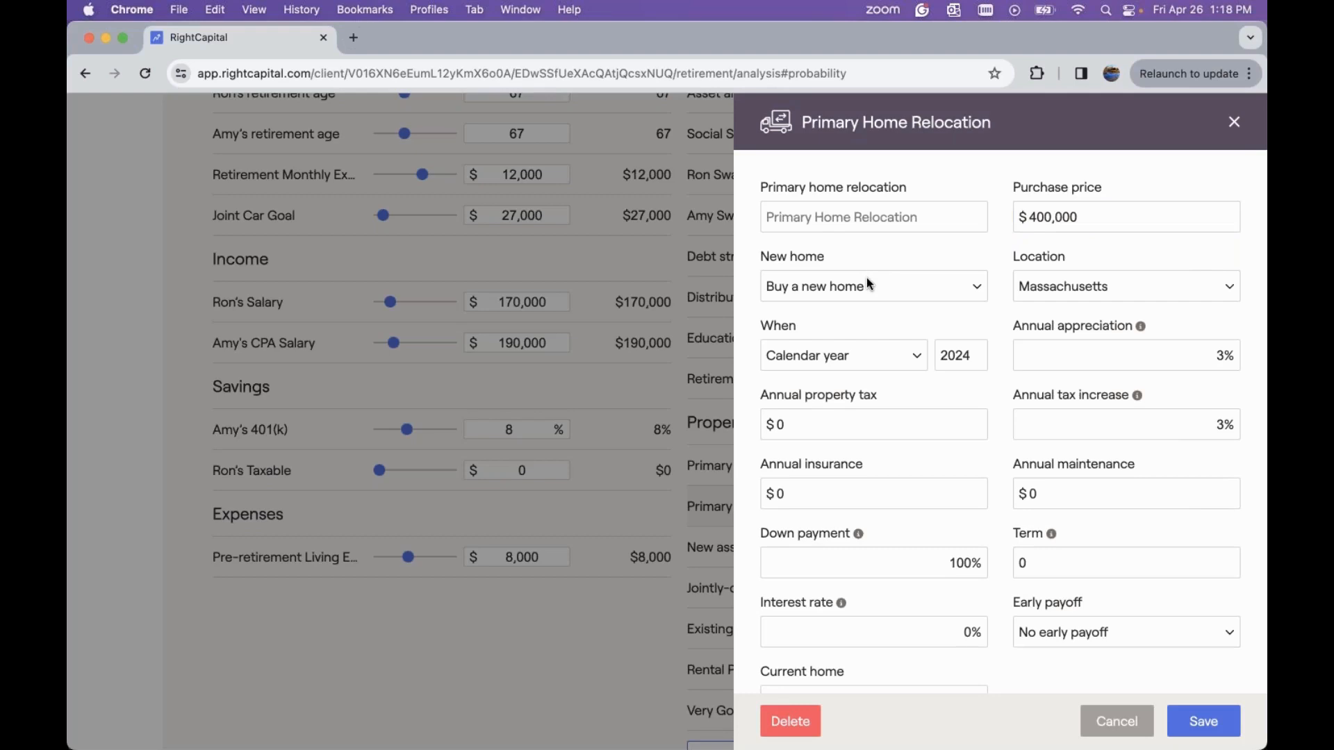
pyautogui.click(867, 283)
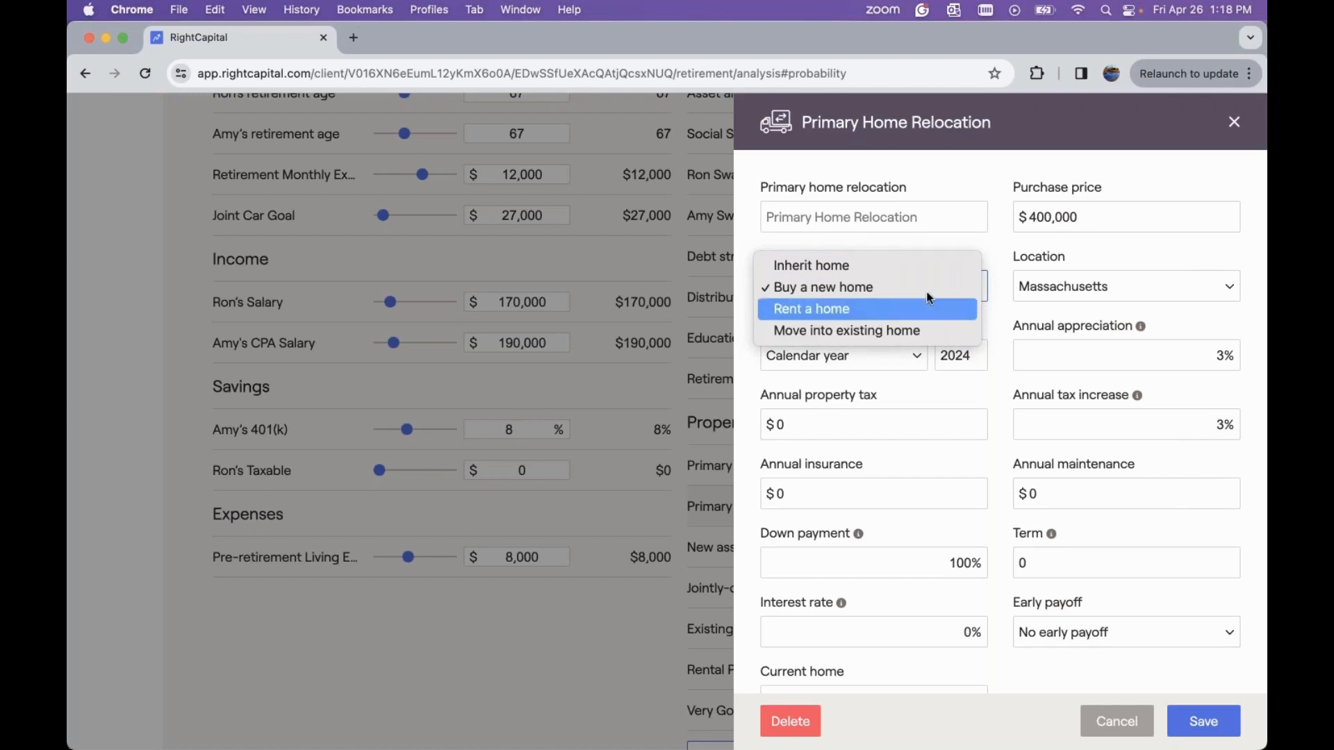
pyautogui.click(1022, 257)
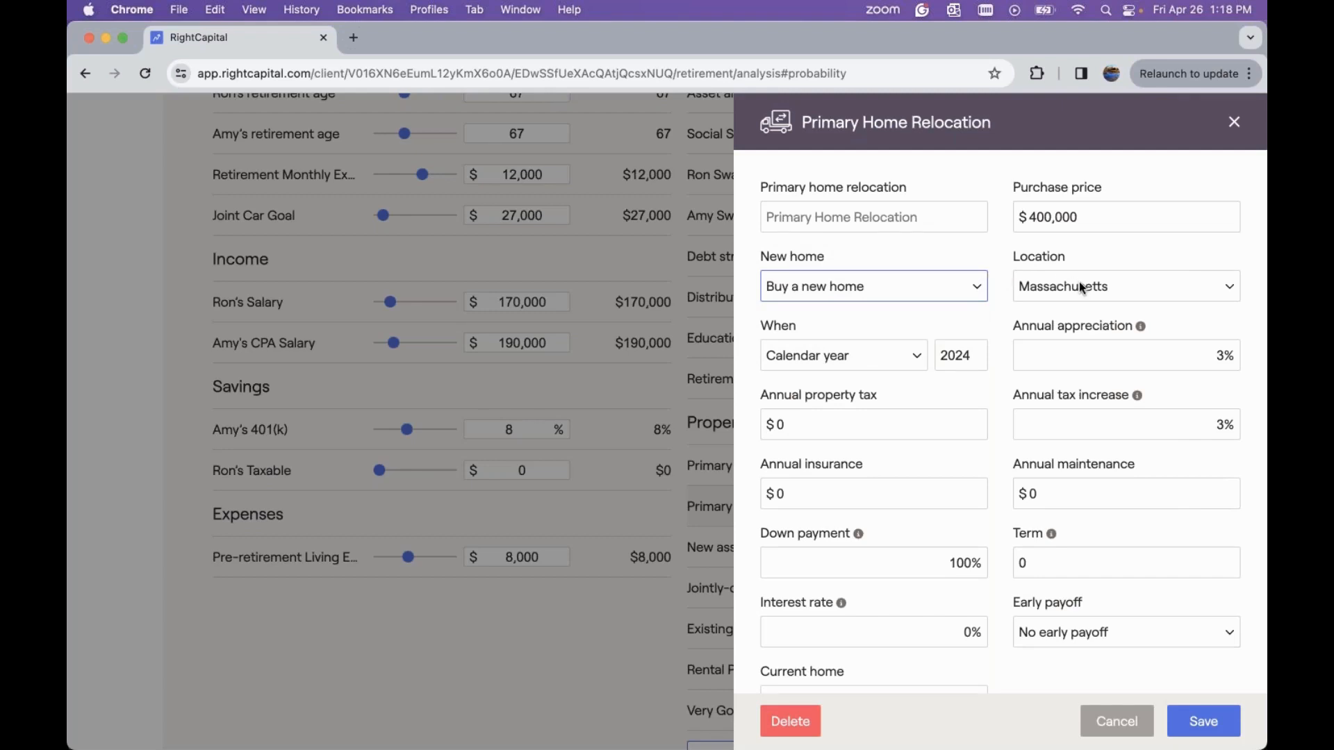
# Set the relocation location to Florida and its timing to Ron's retirement
pyautogui.click(1125, 282)
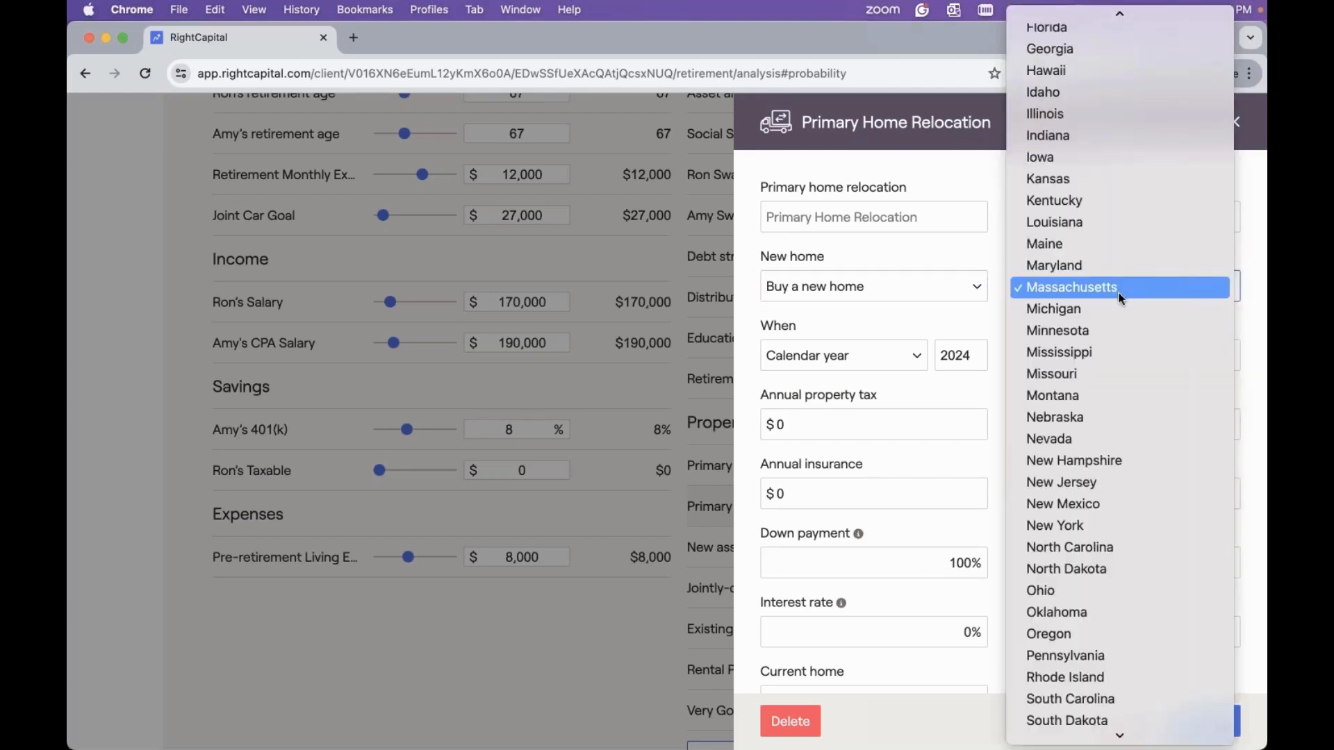
pyautogui.scroll(5, 1120, 294)
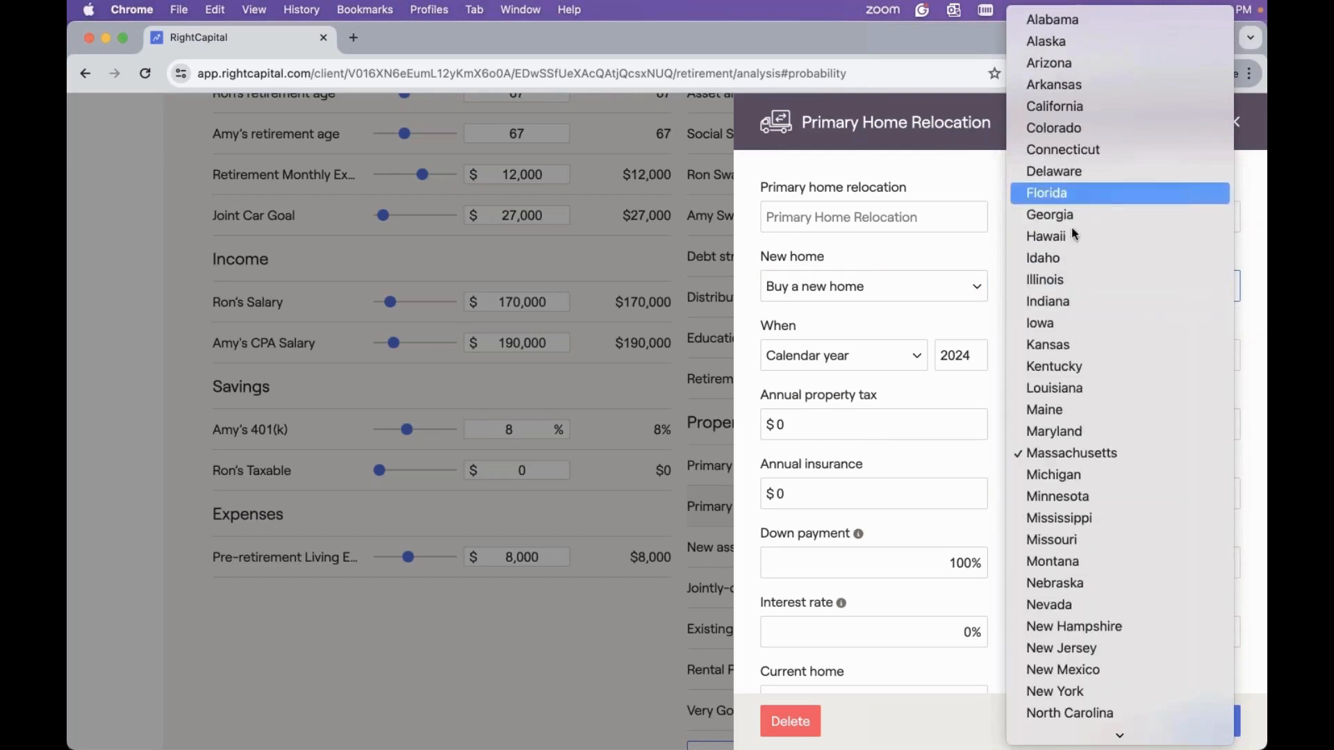
pyautogui.click(1069, 186)
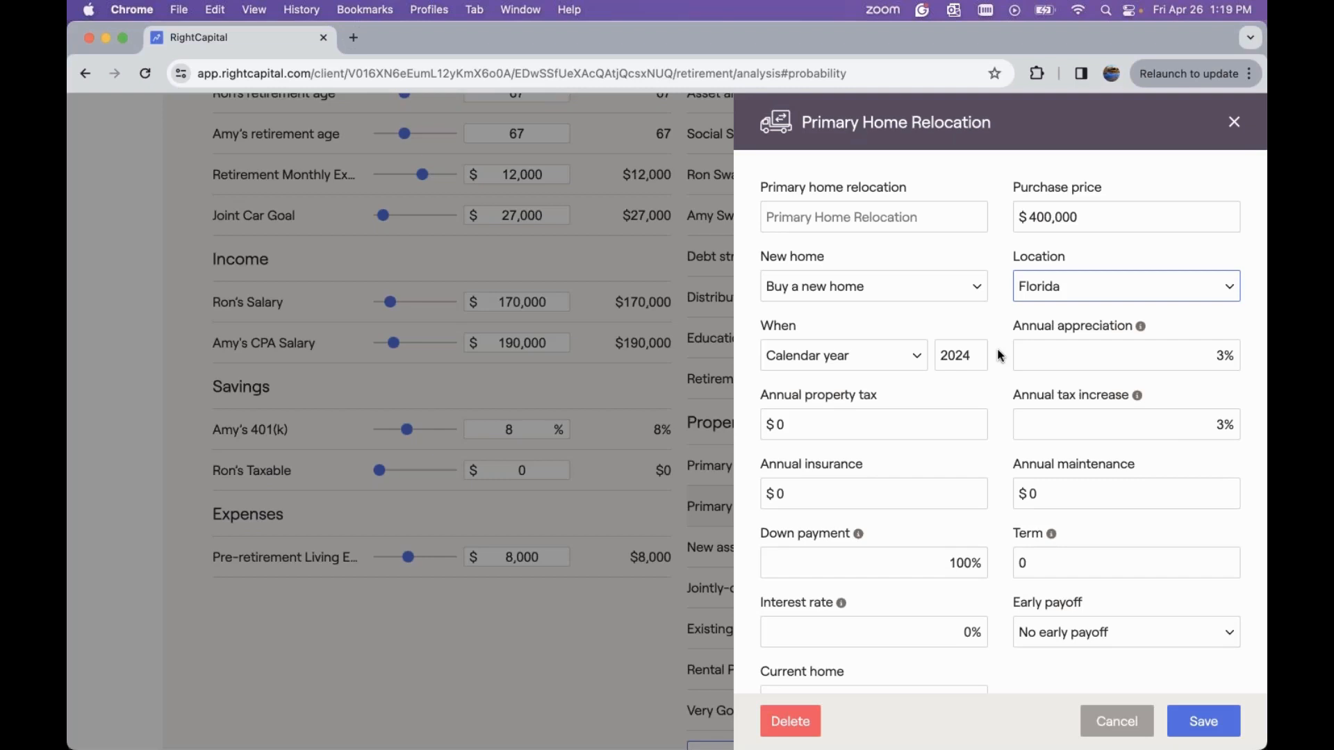
pyautogui.click(849, 367)
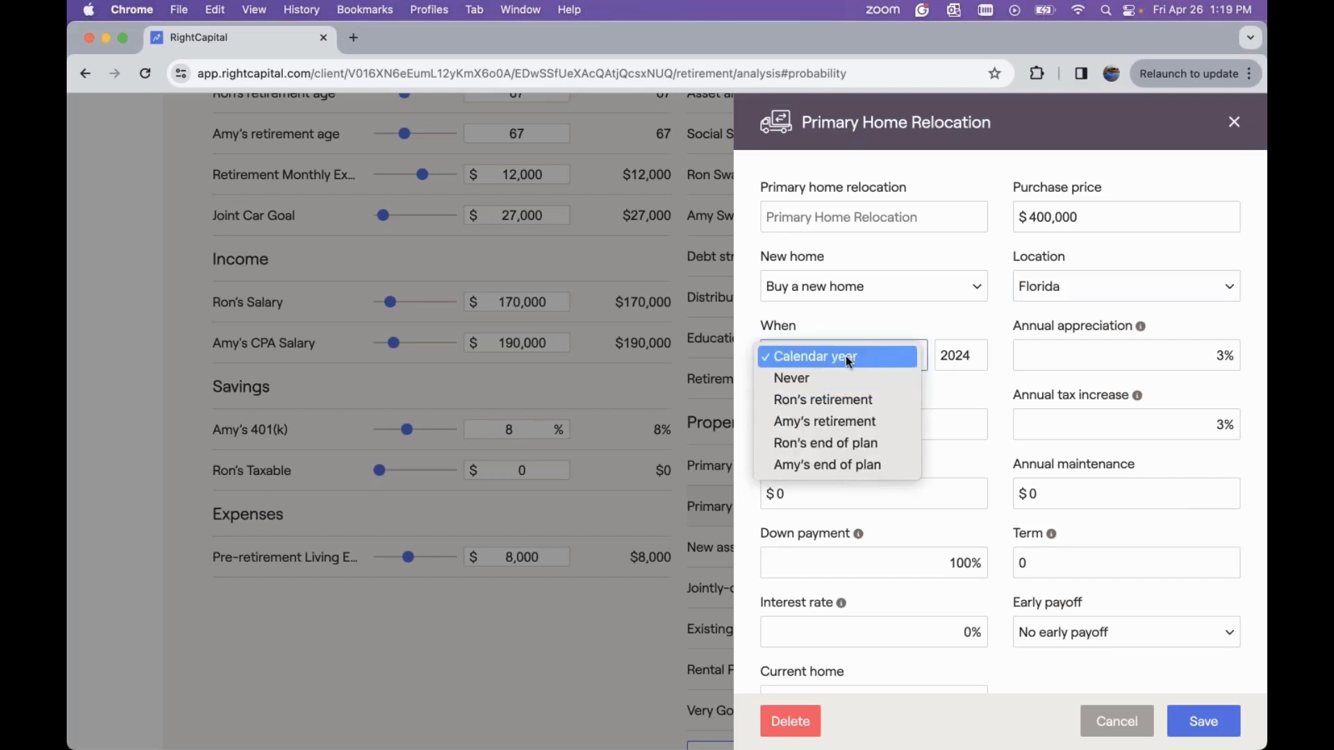
pyautogui.click(848, 402)
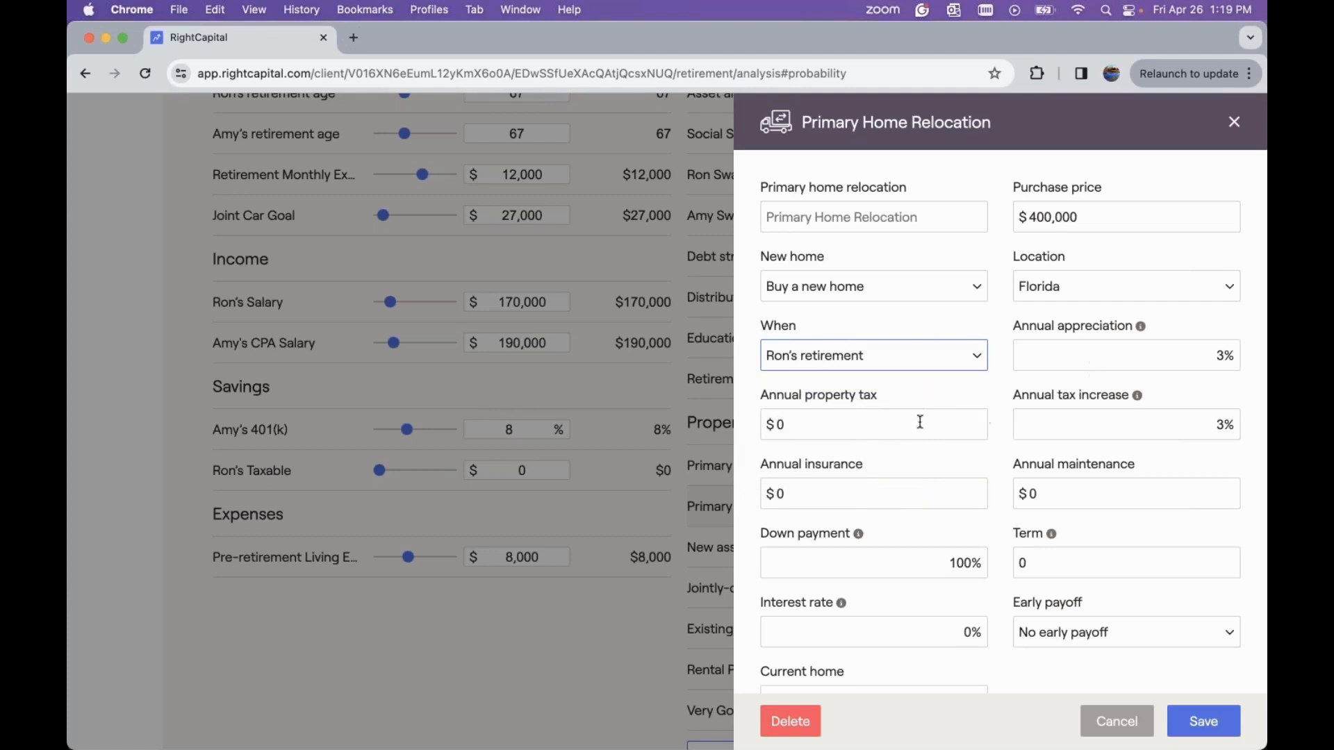
# Set the new home's annual insurance and annual maintenance to $1,200 each
pyautogui.click(837, 495)
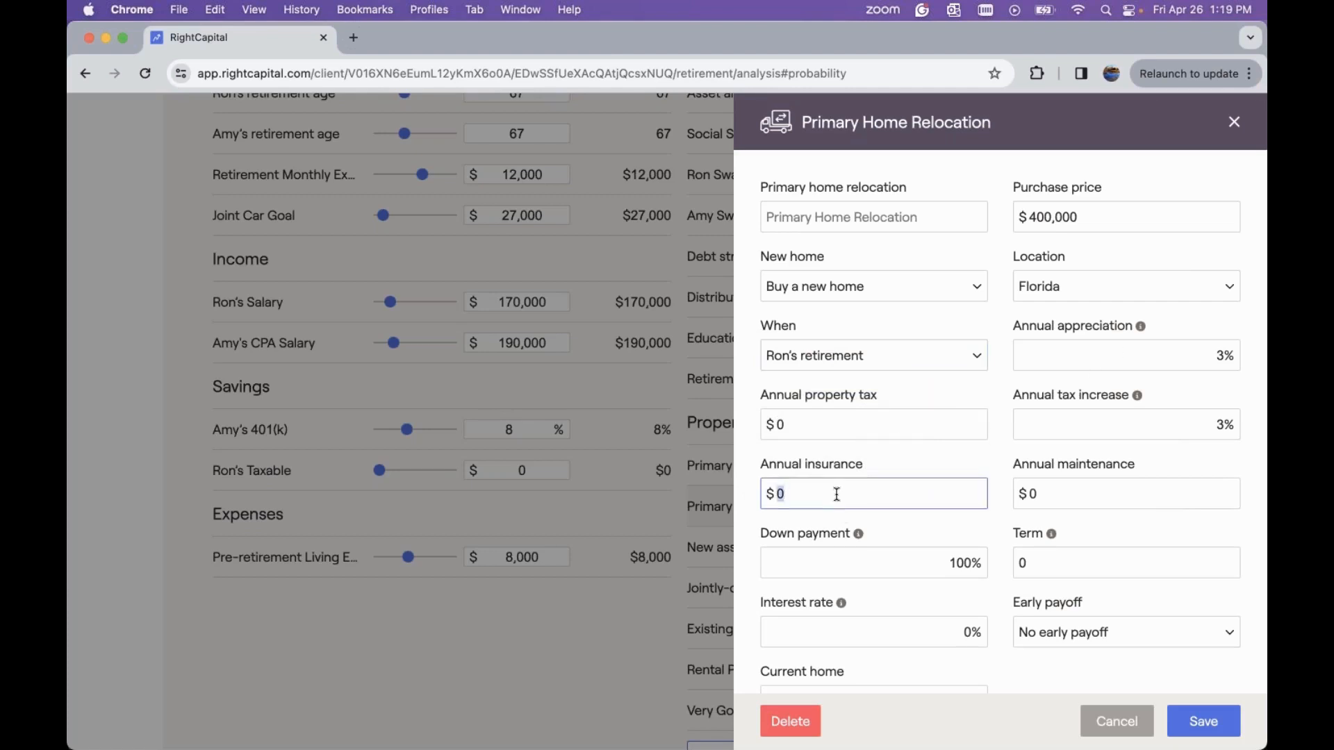
pyautogui.write('1200')
pyautogui.click(1045, 496)
pyautogui.write('1200')
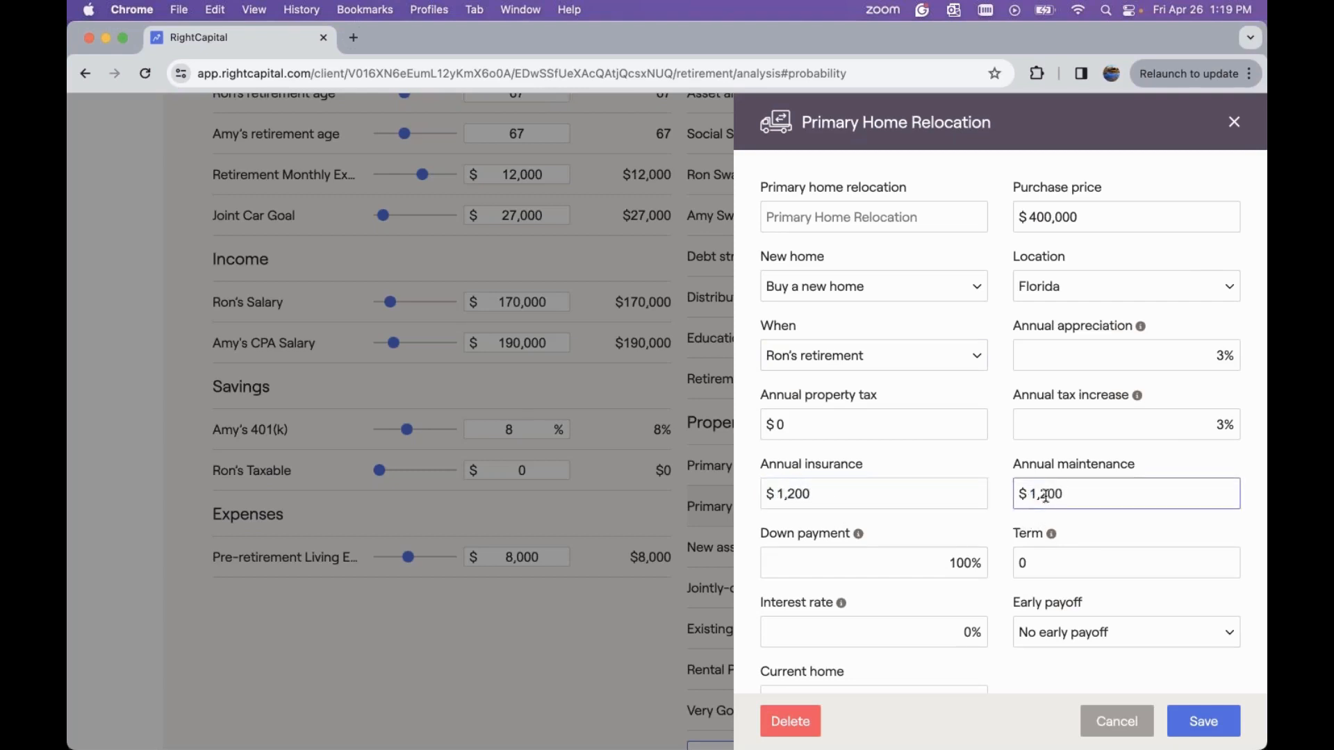
# Keep the current home sold immediately and save the Primary Home Relocation goal
pyautogui.scroll(-2, 1046, 496)
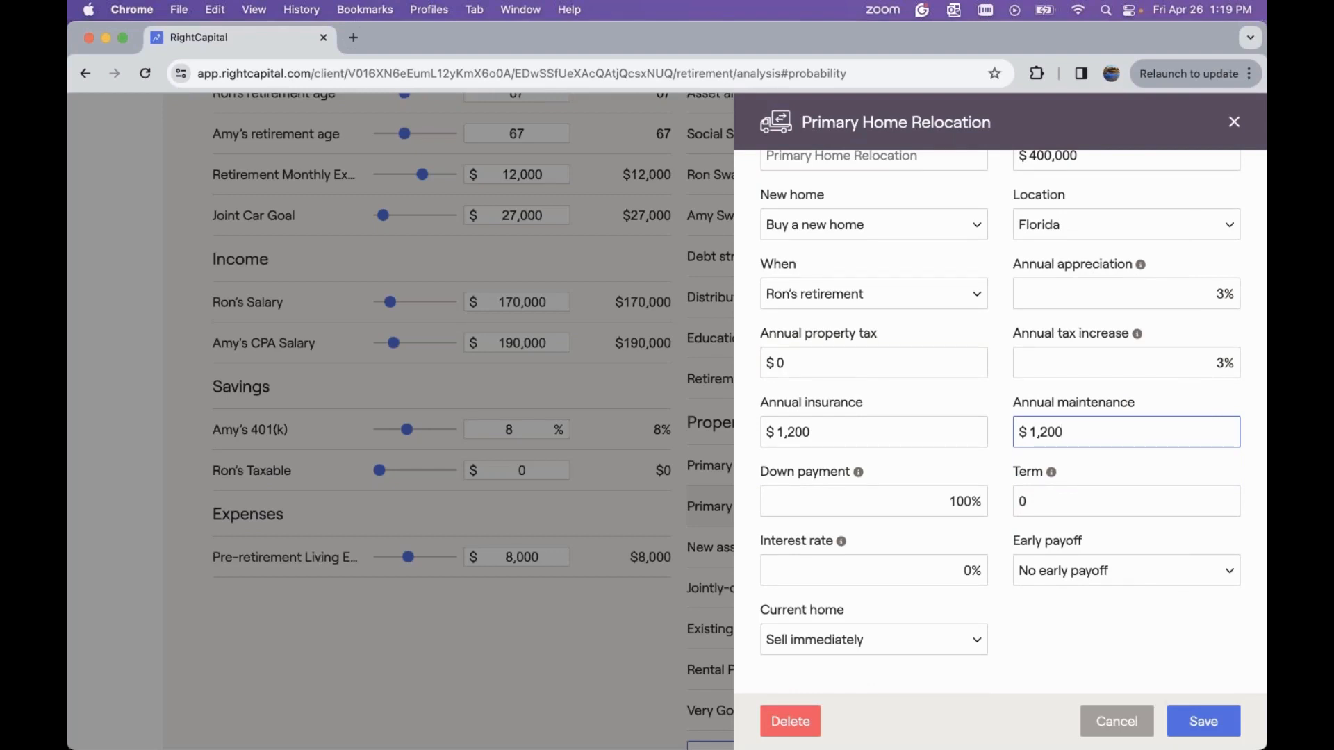
pyautogui.click(931, 497)
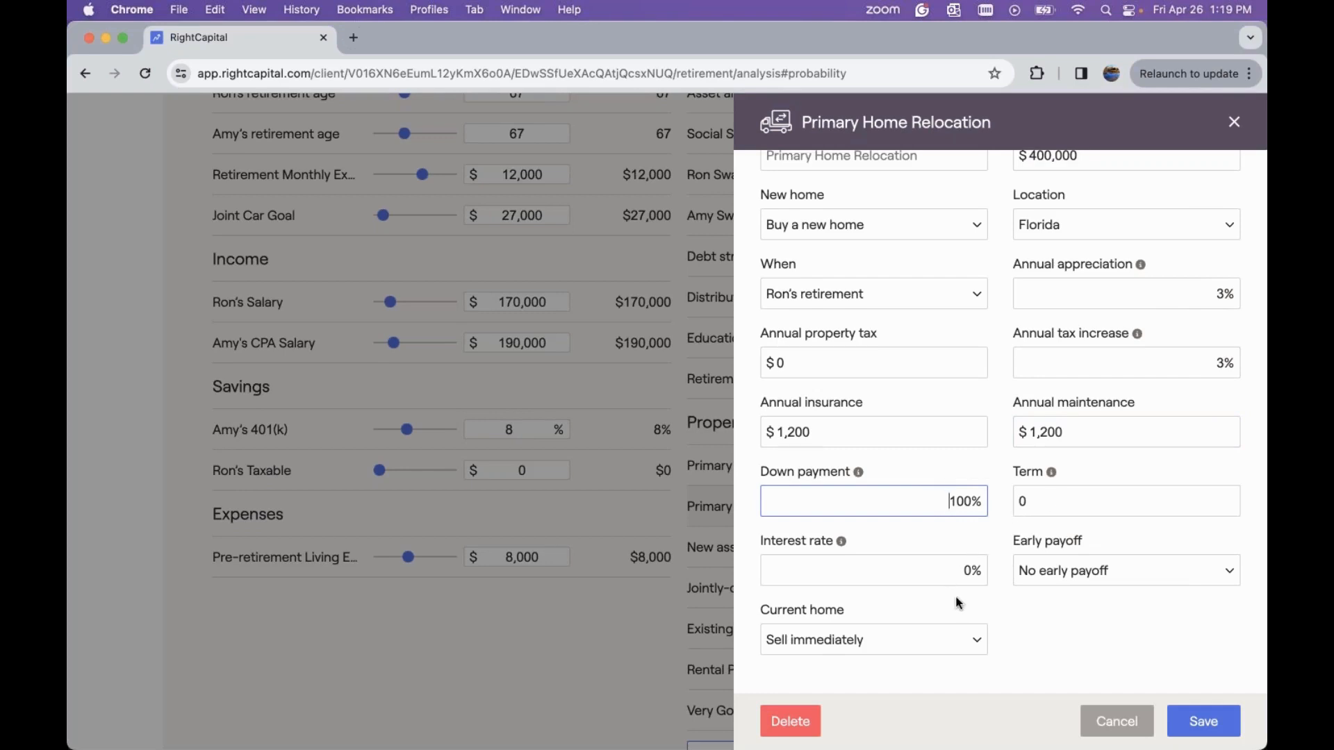
pyautogui.scroll(-1, 957, 602)
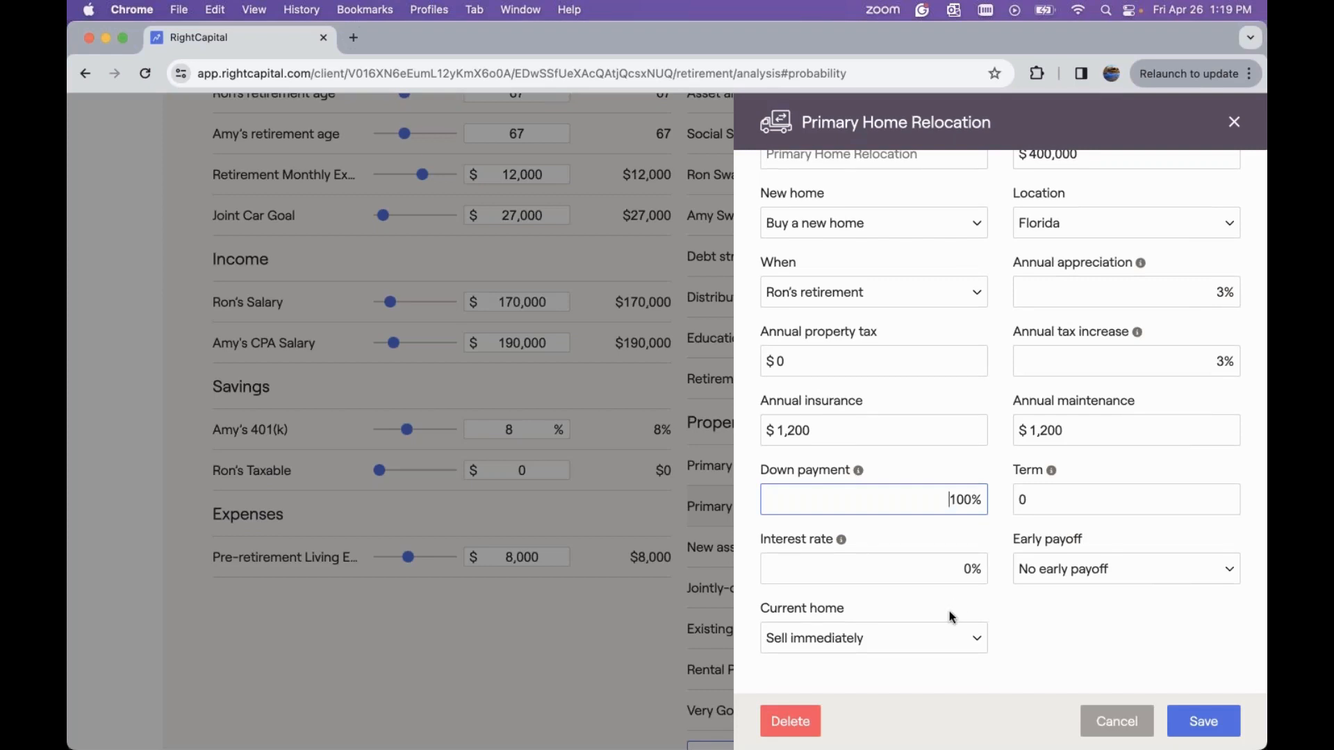
pyautogui.click(938, 639)
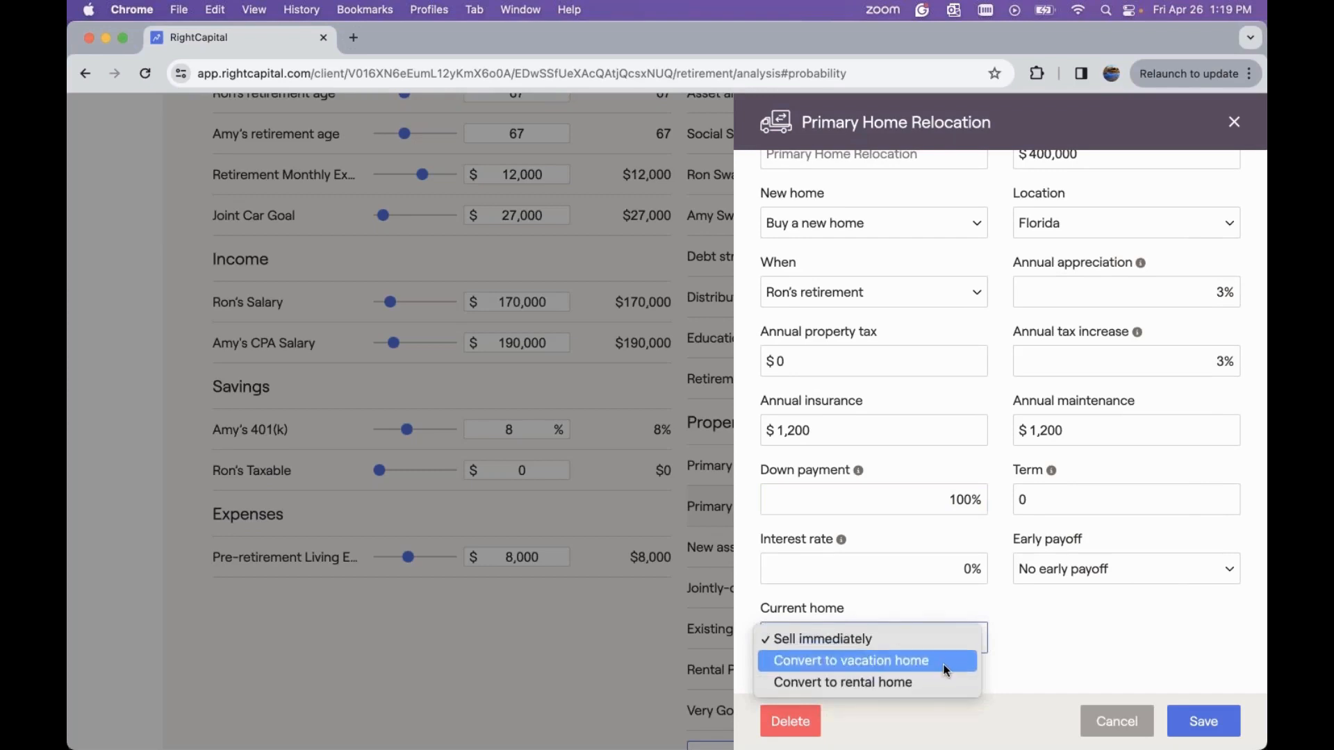
pyautogui.click(919, 606)
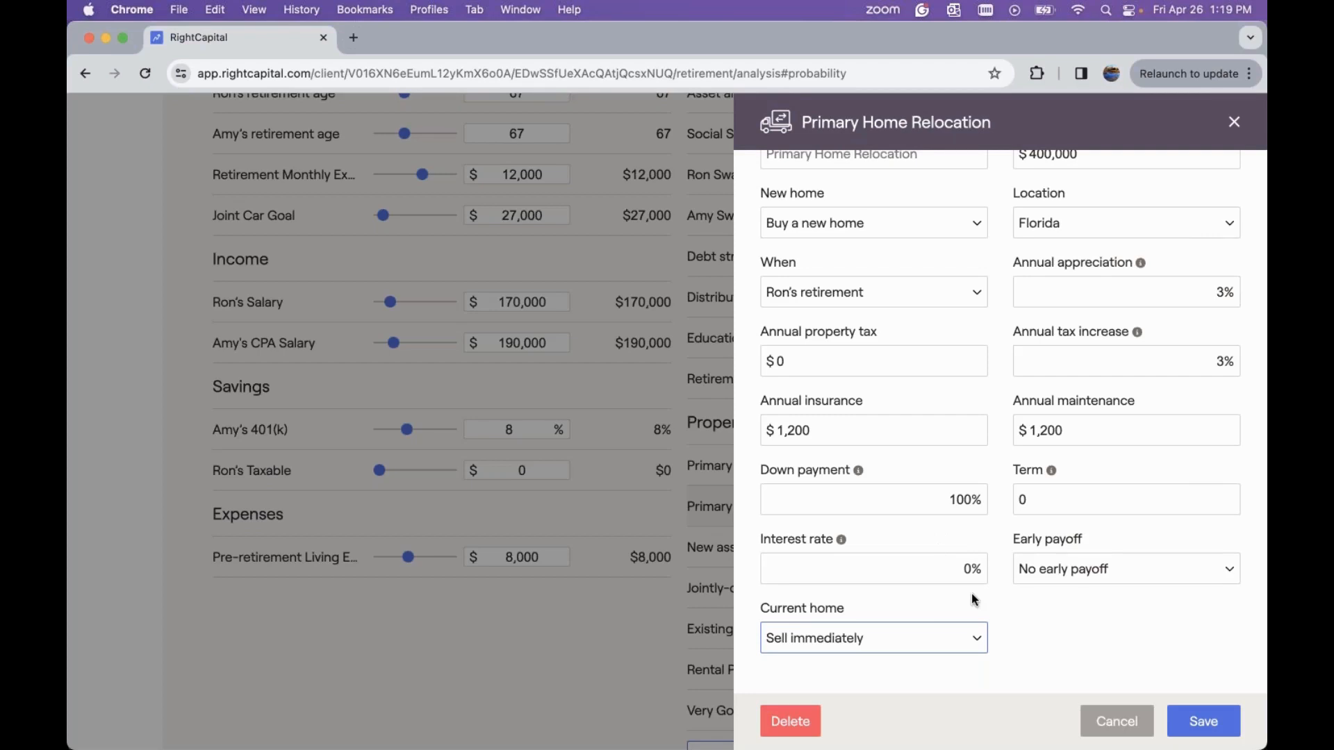
pyautogui.click(1204, 725)
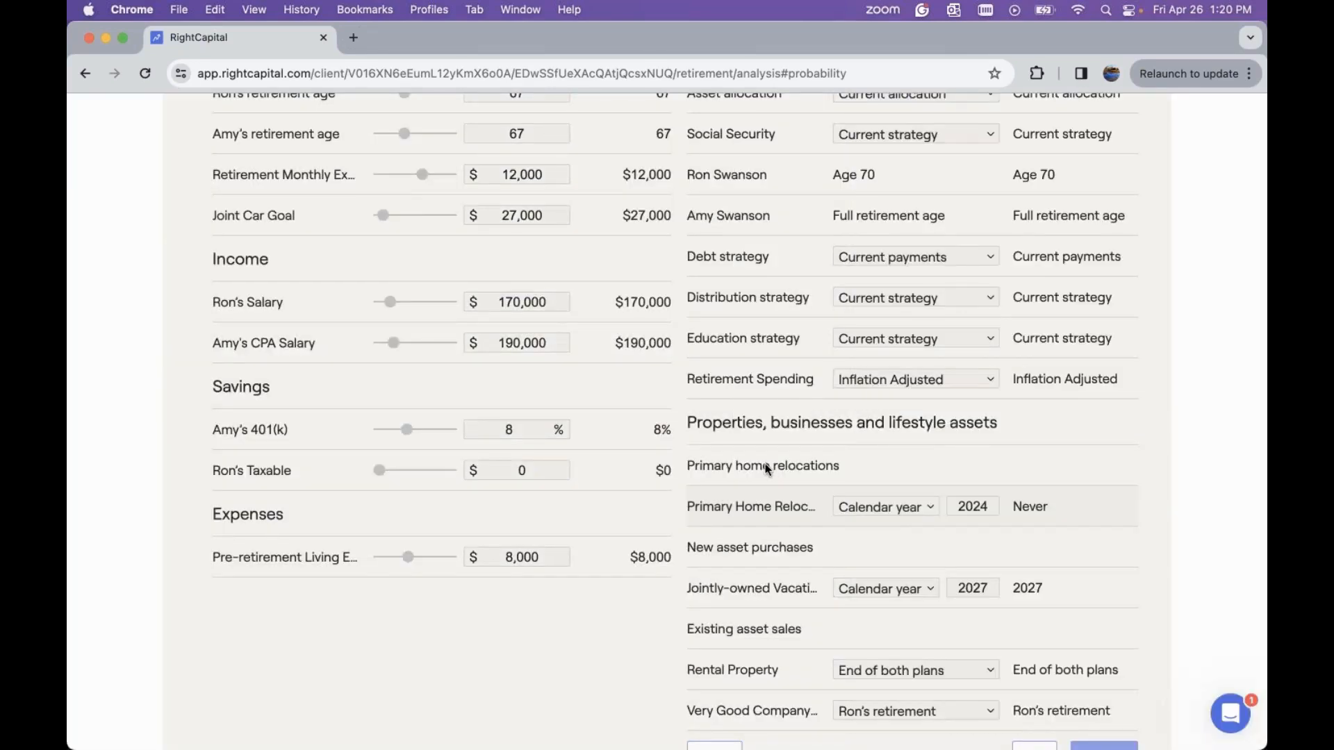
# Review the probability results and the action items, including asset allocation options and the new relocation entry
pyautogui.scroll(5, 765, 464)
pyautogui.scroll(4, 765, 464)
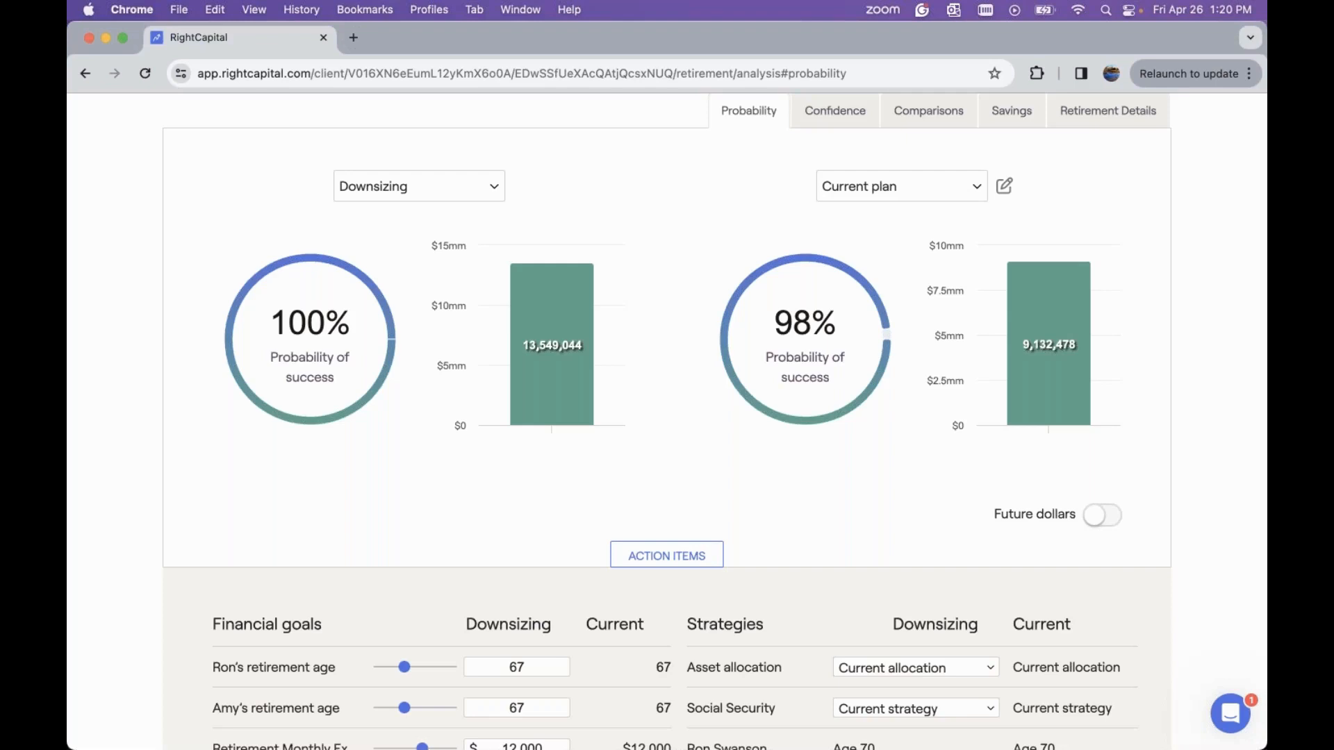
pyautogui.scroll(-3, 667, 417)
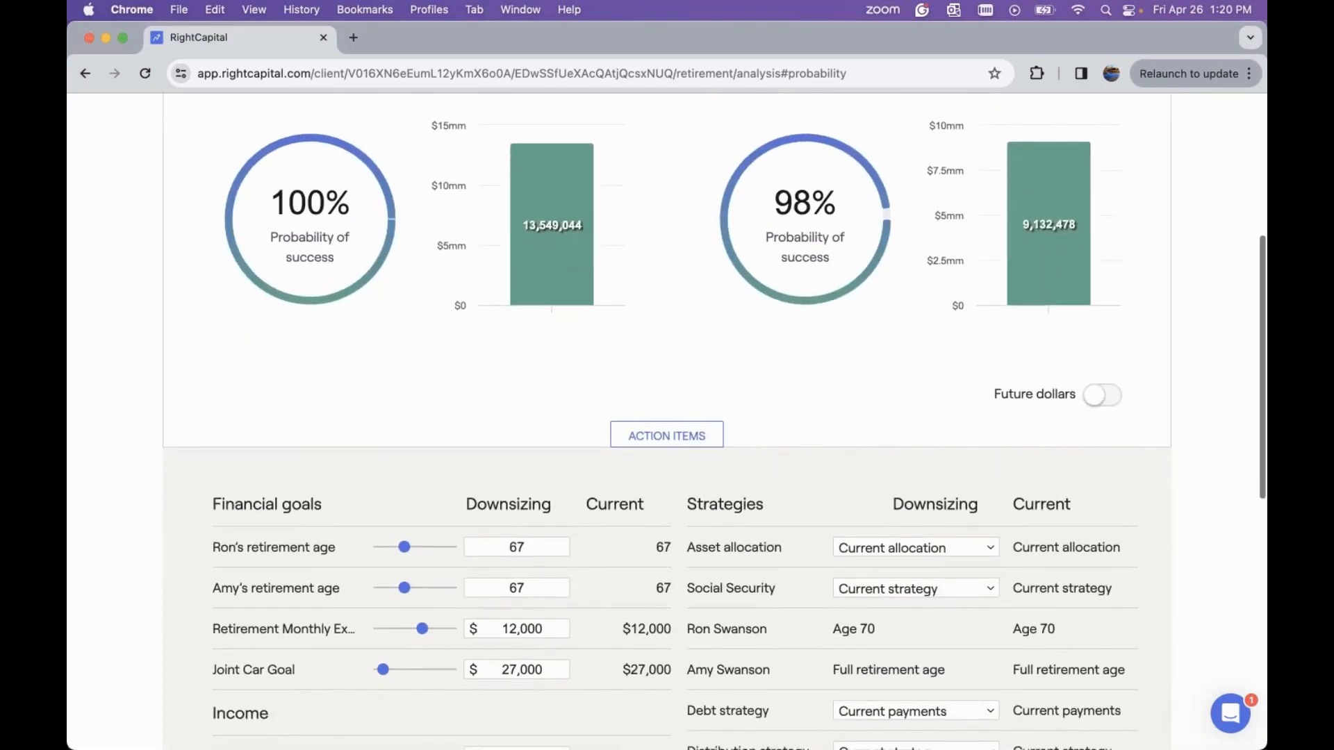
pyautogui.scroll(-1, 667, 417)
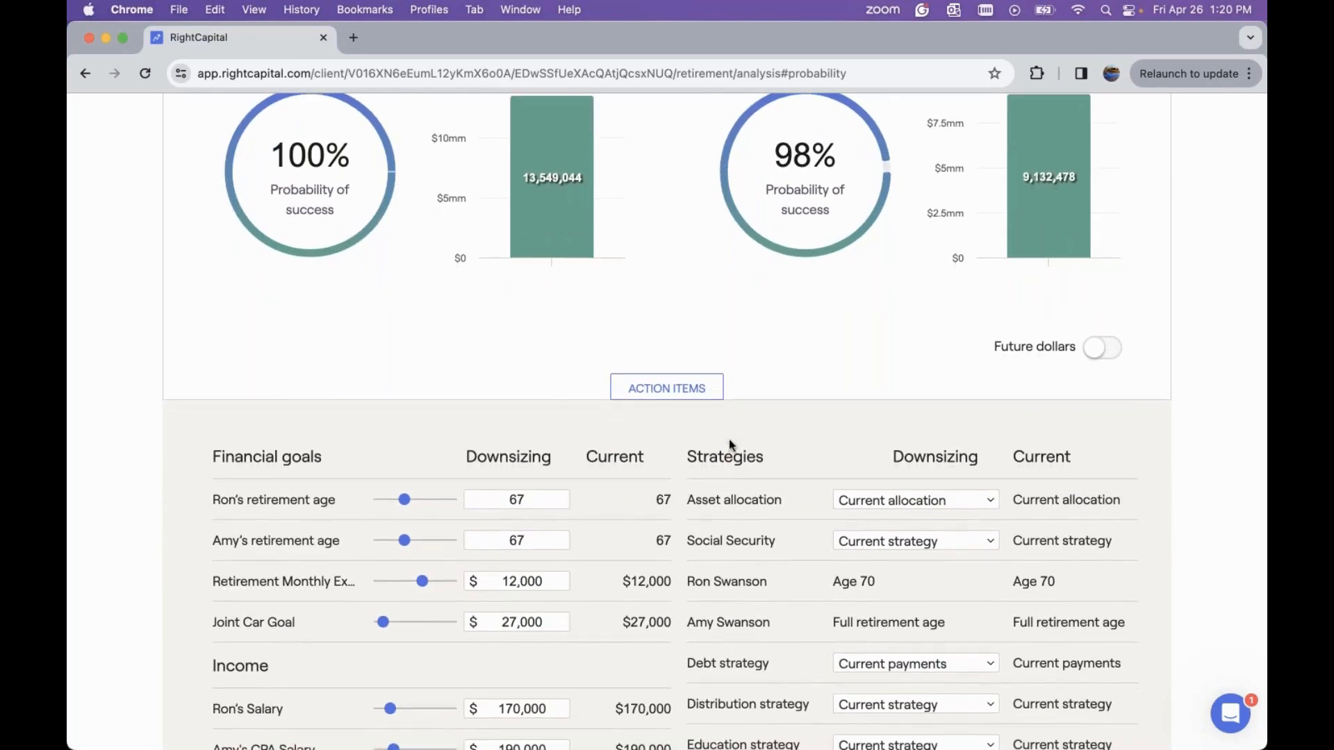
pyautogui.scroll(-3, 714, 491)
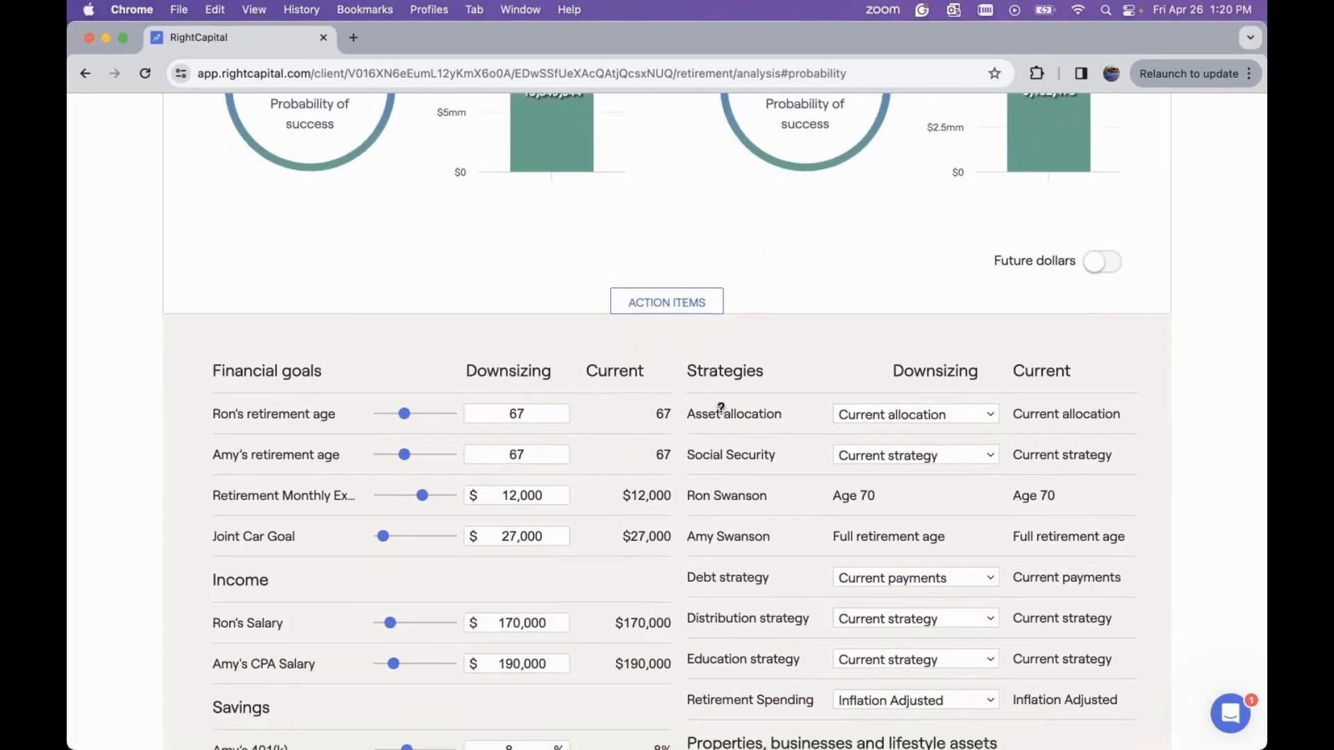
pyautogui.click(909, 416)
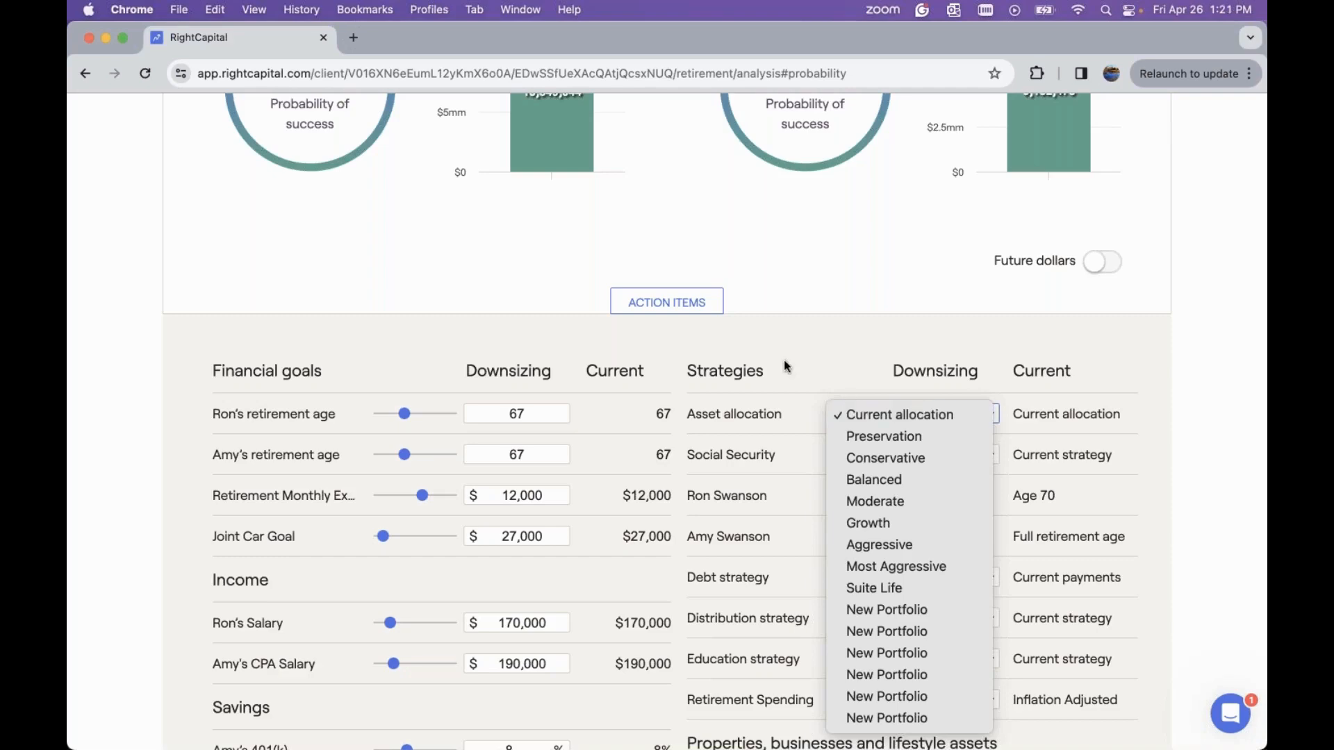
pyautogui.click(788, 394)
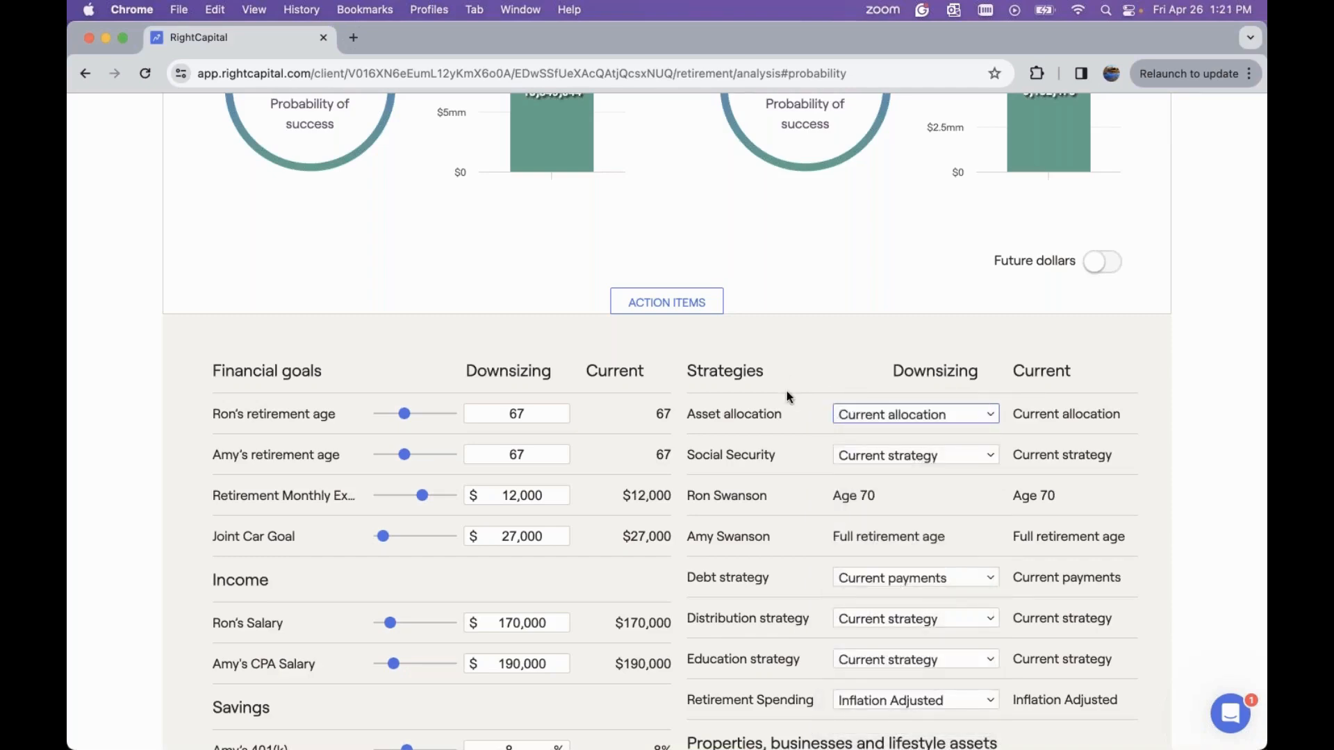
pyautogui.scroll(-4, 786, 396)
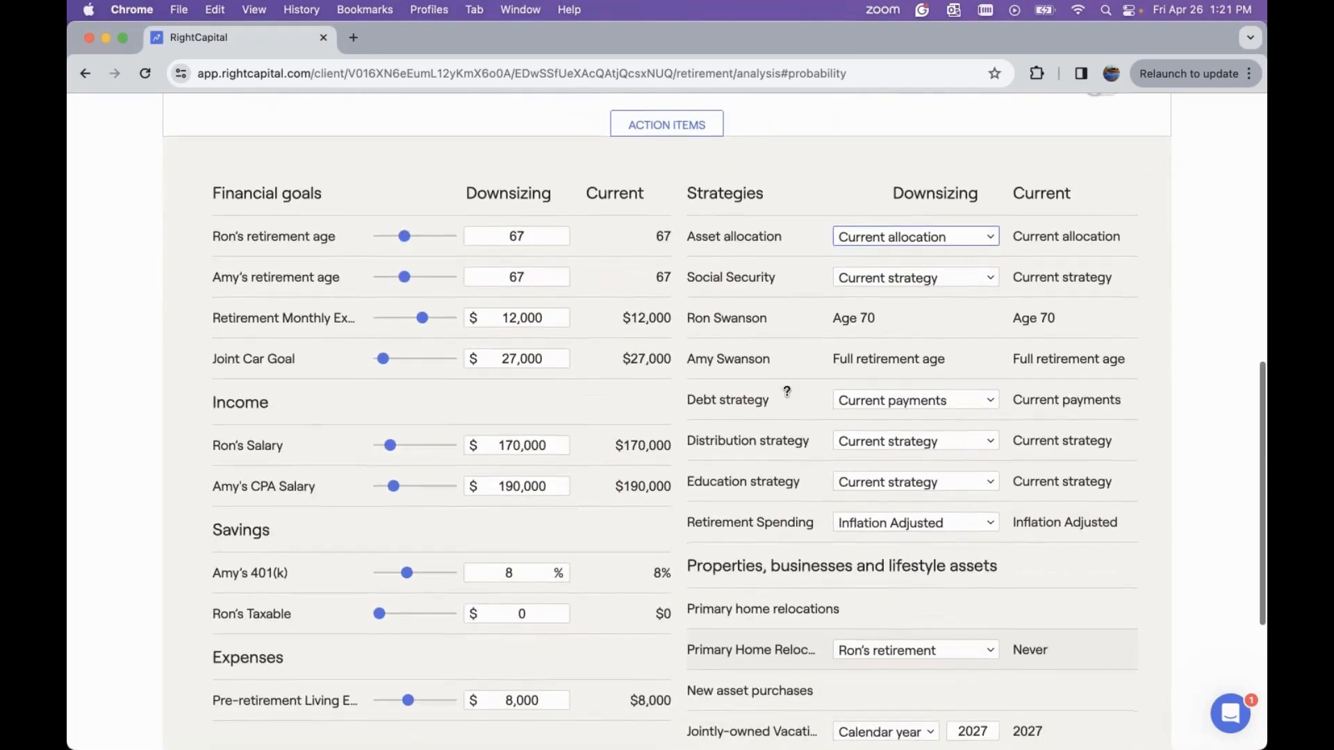
pyautogui.scroll(-3, 788, 396)
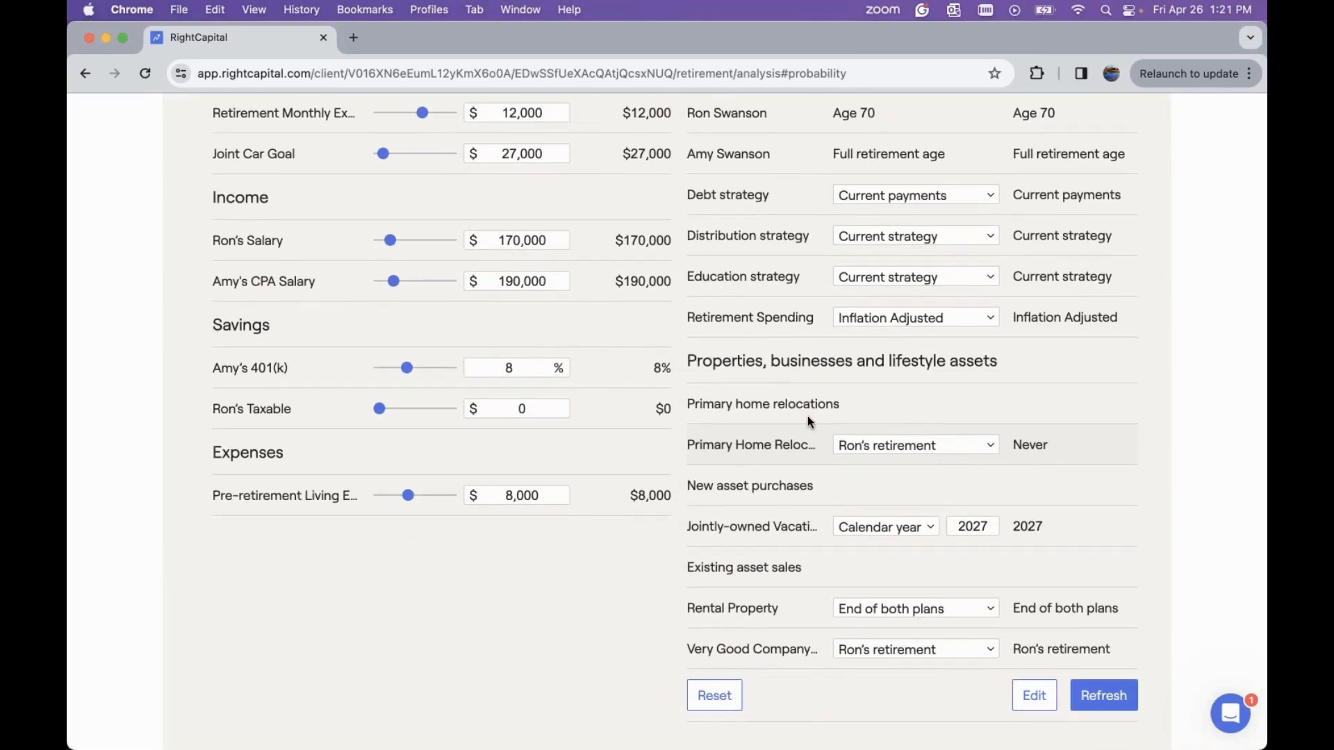
# Open the action items editor and add a new Lifestyle Asset Purchase goal
pyautogui.scroll(-1, 808, 421)
pyautogui.click(1033, 676)
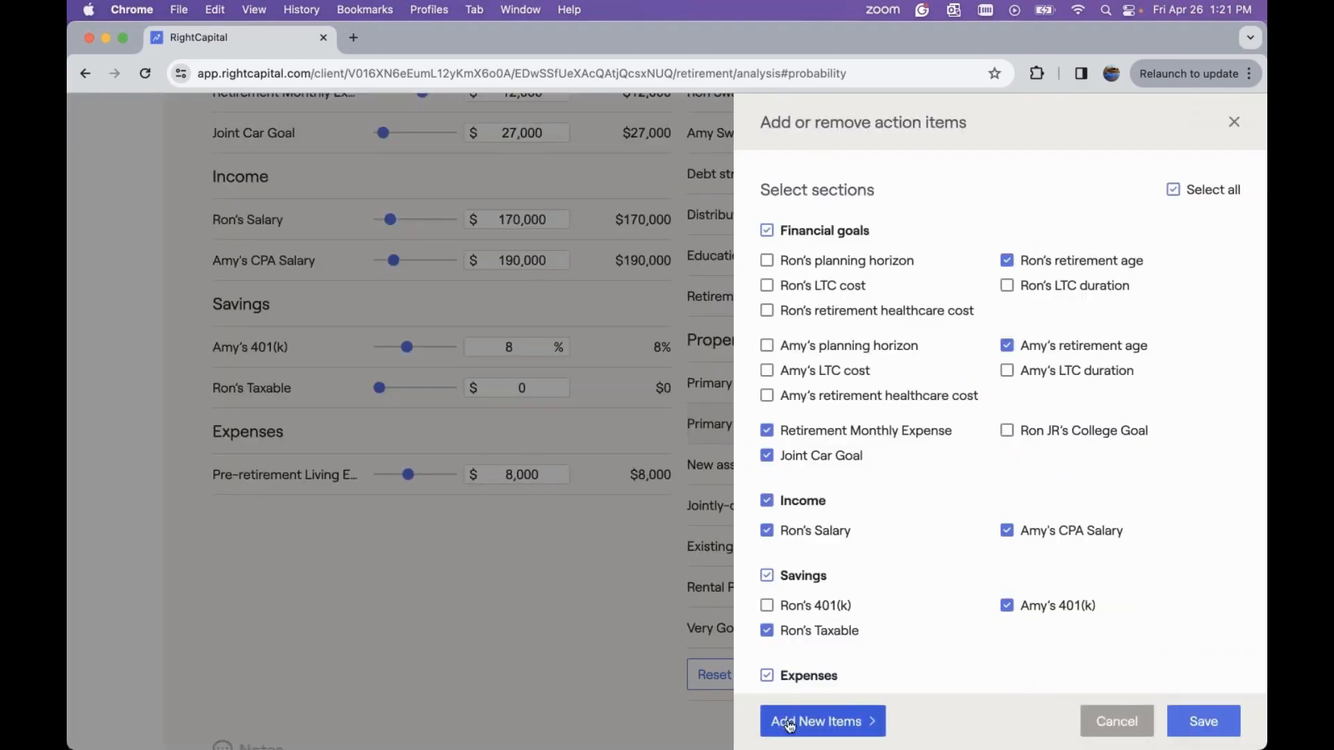
pyautogui.click(814, 724)
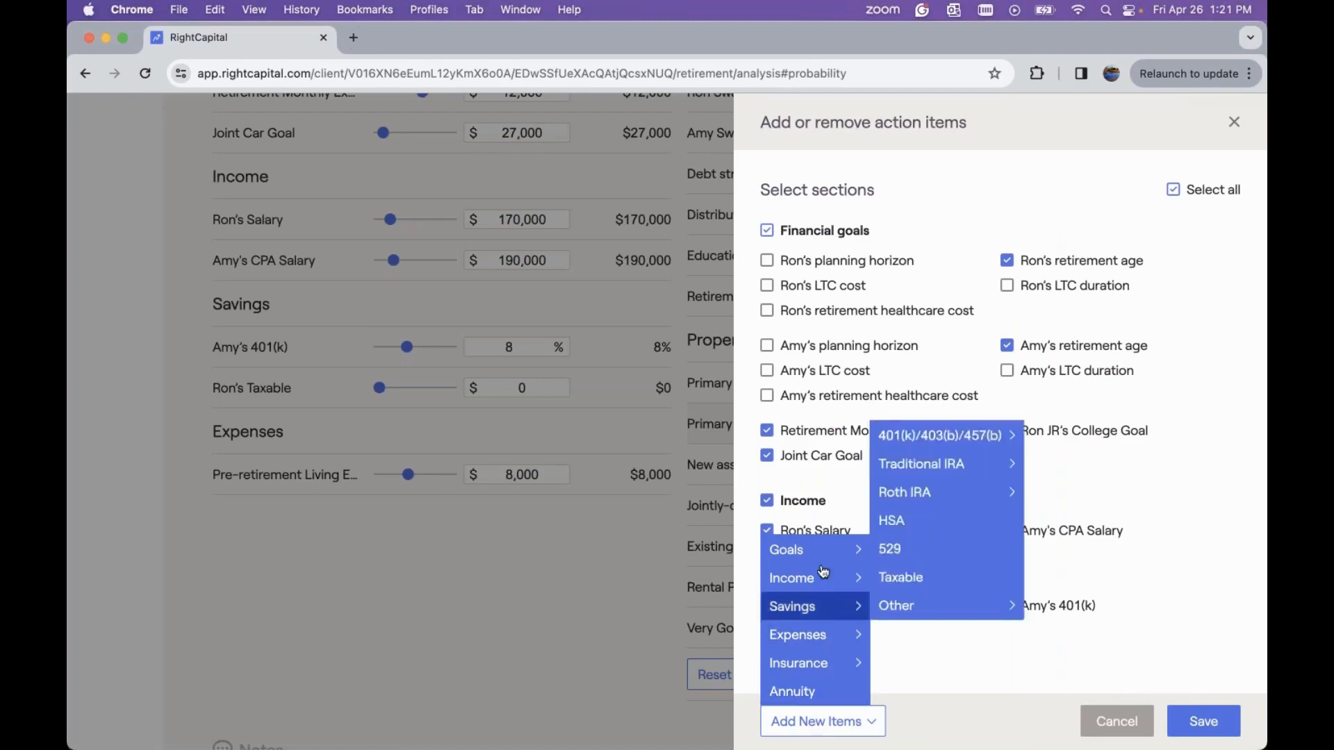
pyautogui.moveTo(799, 549)
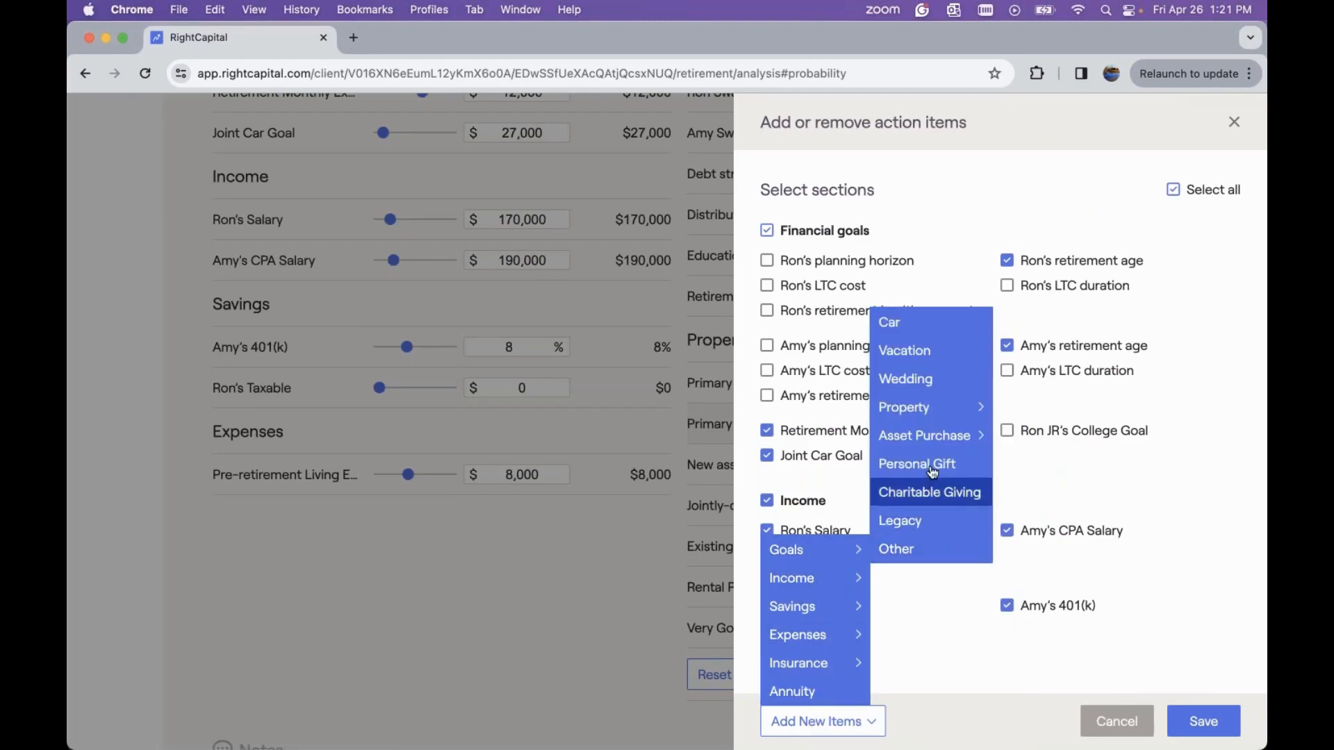
pyautogui.moveTo(932, 439)
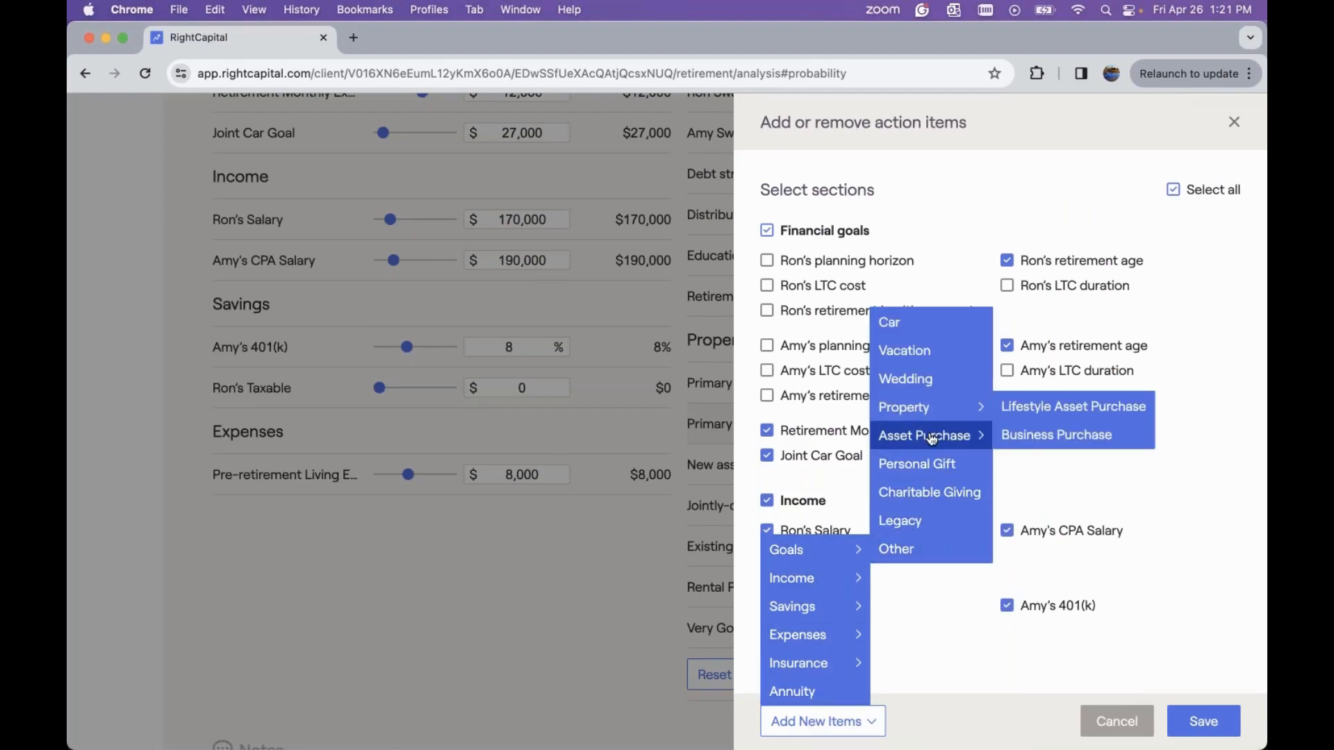
pyautogui.click(1056, 410)
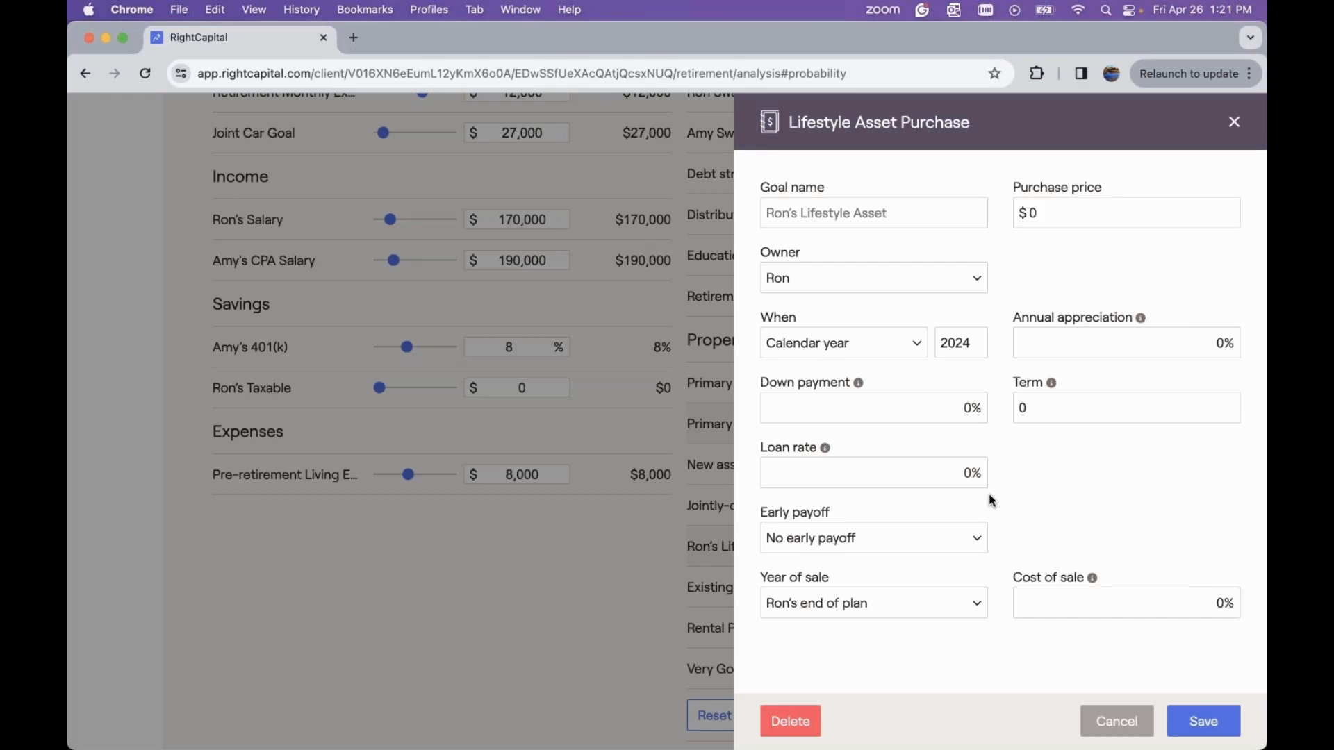
# Name the lifestyle asset goal Joint Boat and set its owner to Joint
pyautogui.click(864, 212)
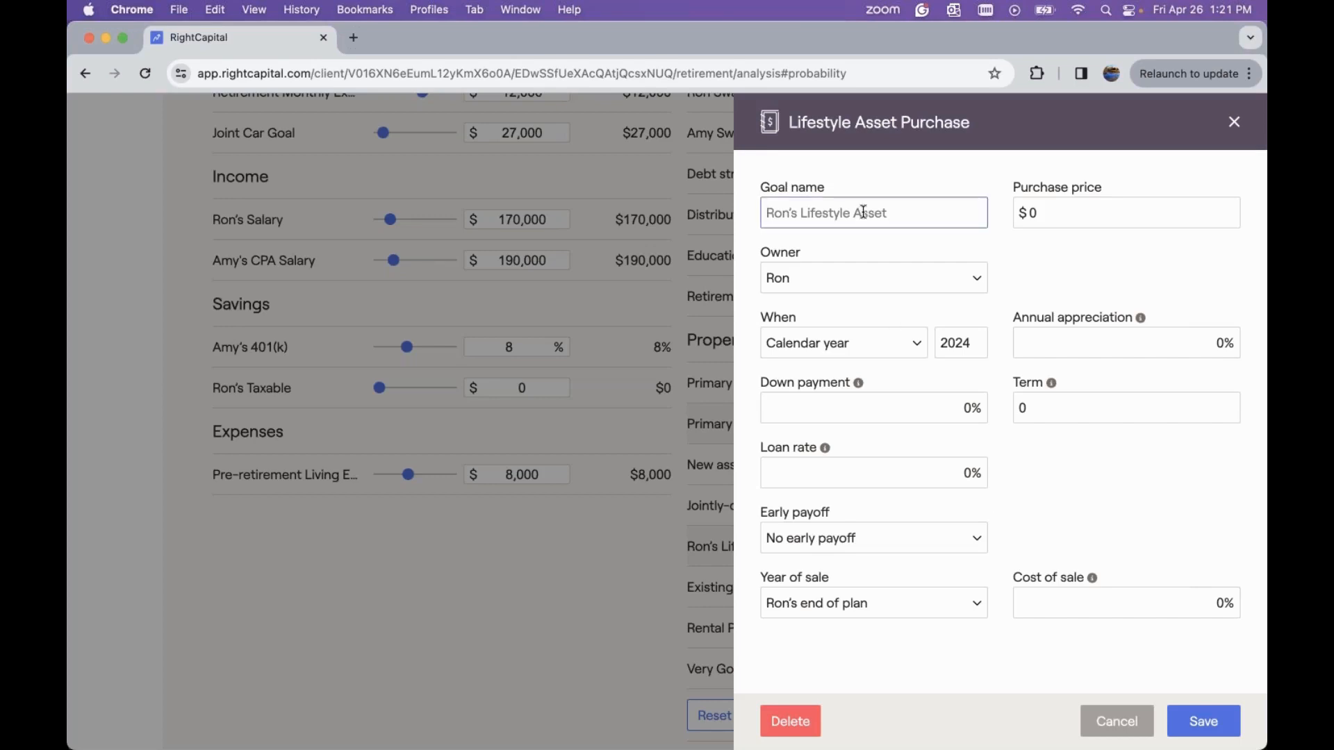
pyautogui.write('Joint Boat')
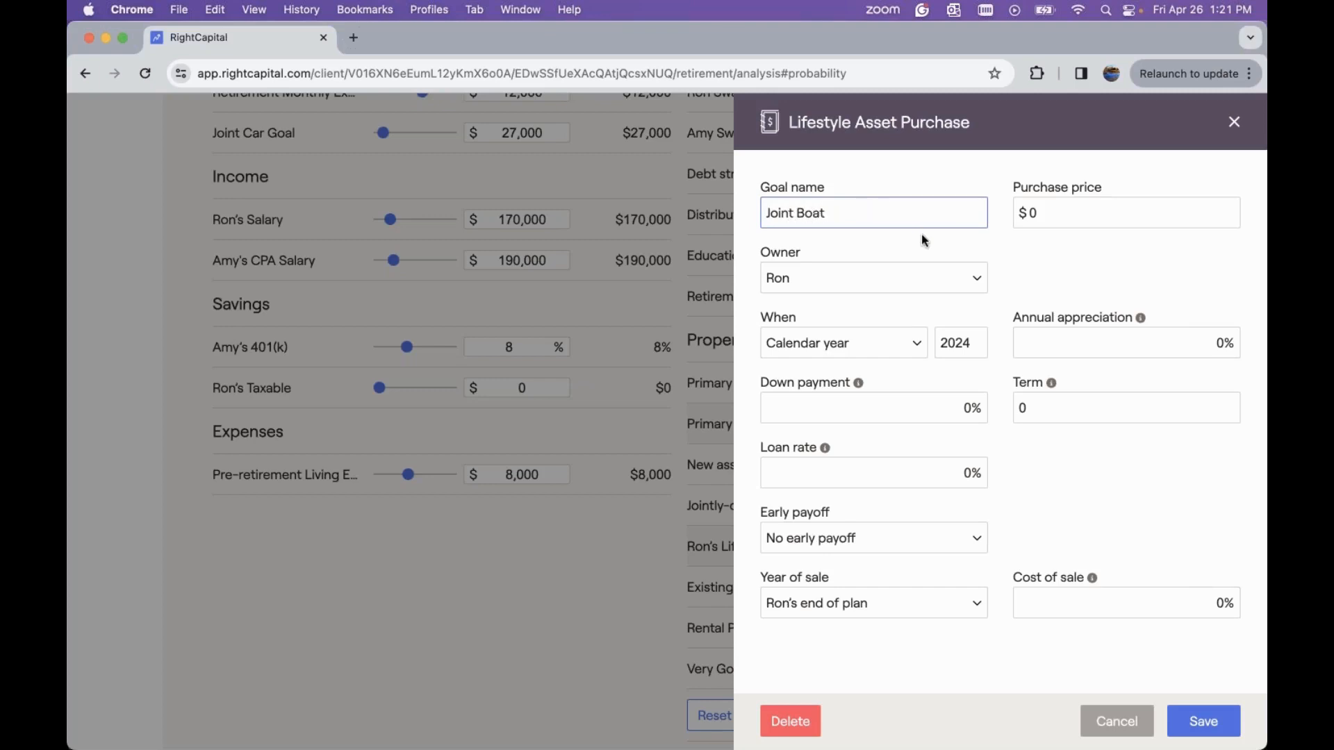
pyautogui.click(899, 277)
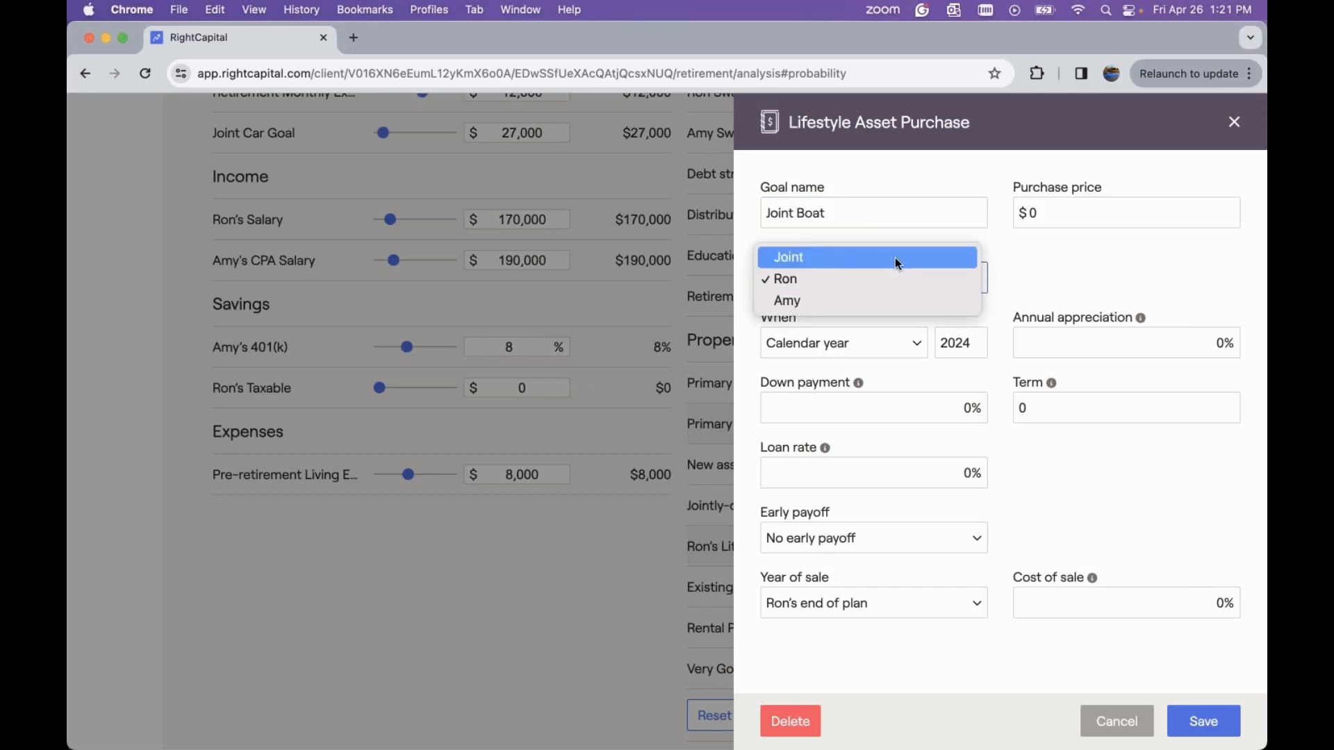
pyautogui.click(894, 256)
# Set the boat's purchase price to $250,000 and its purchase timing to Ron's retirement
pyautogui.click(1065, 212)
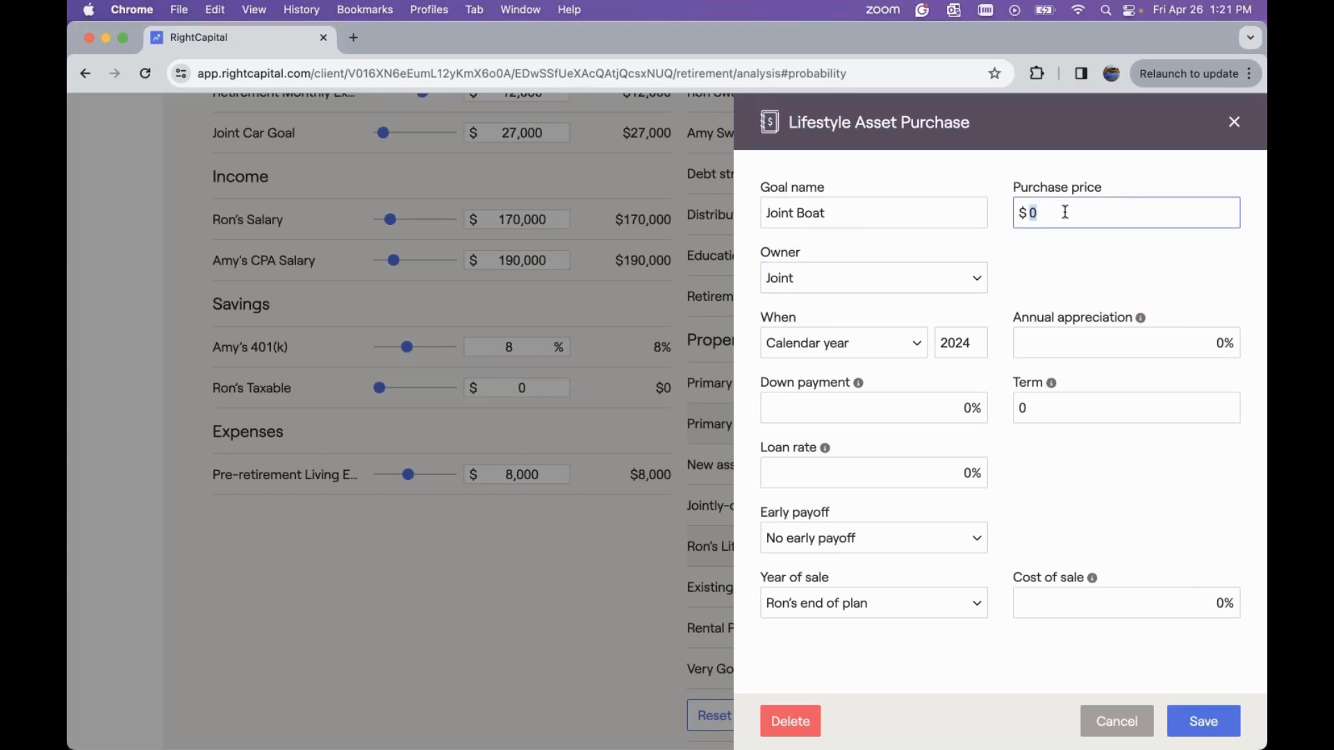
pyautogui.write('250000')
pyautogui.click(880, 352)
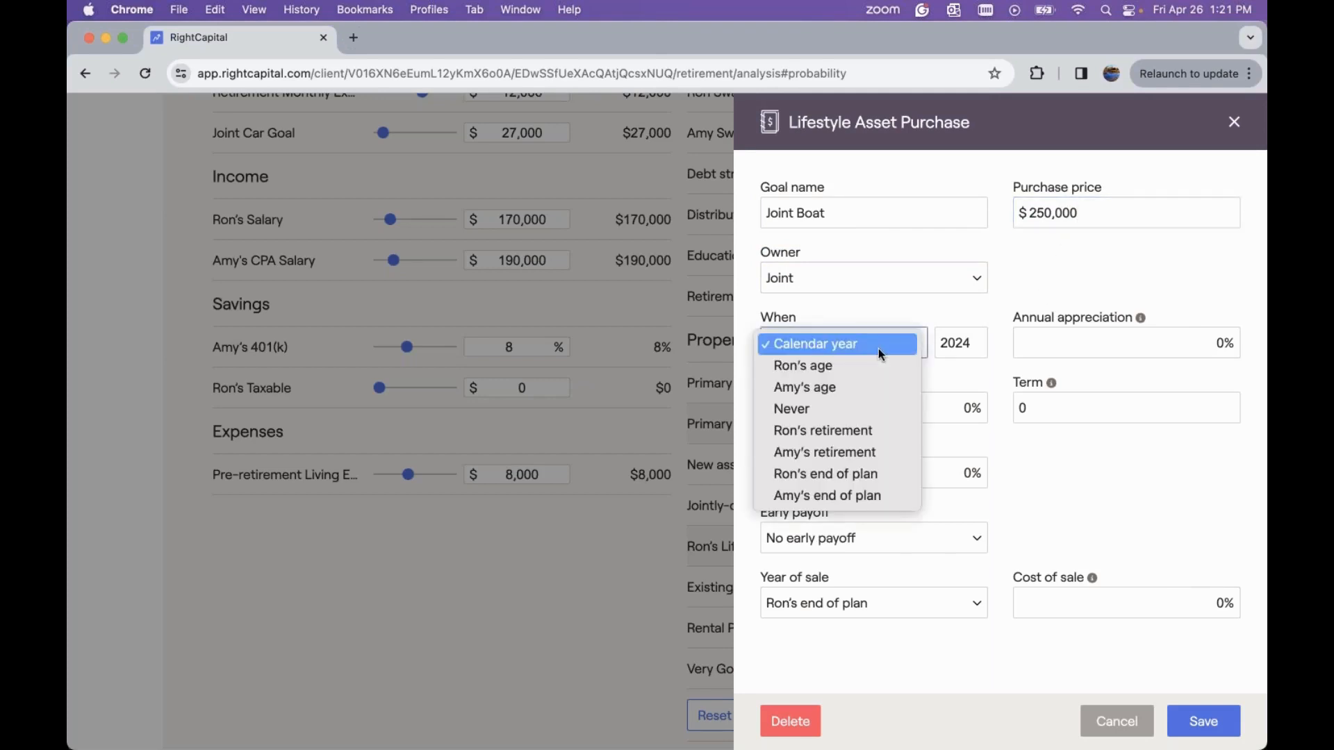
pyautogui.click(865, 430)
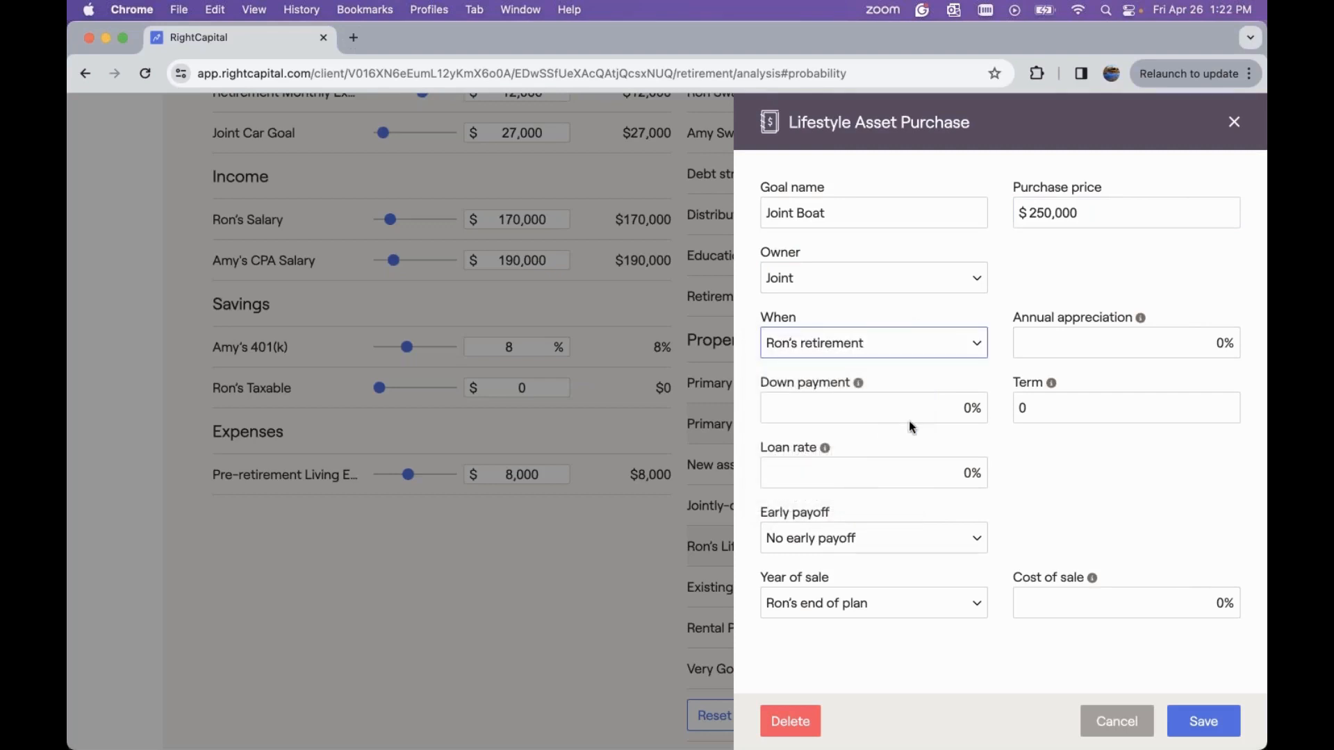
# Set the boat's annual appreciation to 2% and its year of sale to after 10 years
pyautogui.click(1186, 340)
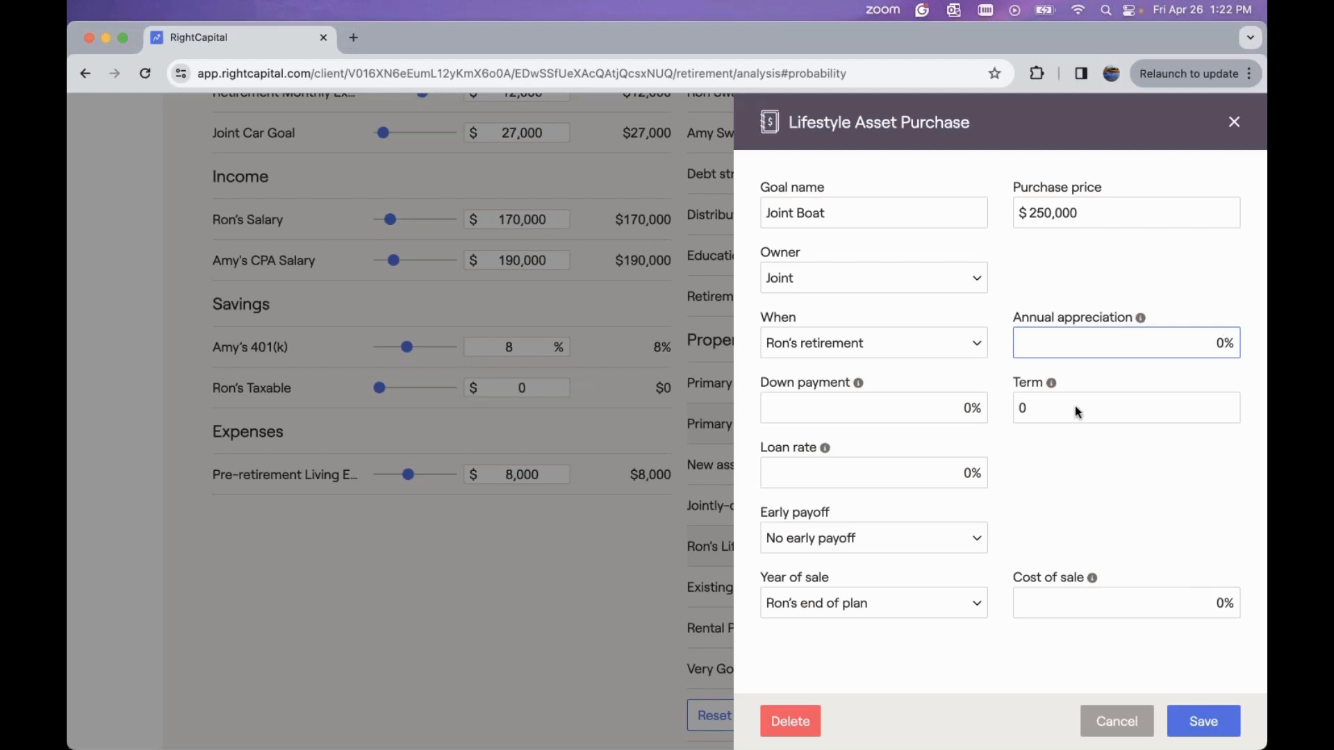
pyautogui.write('2')
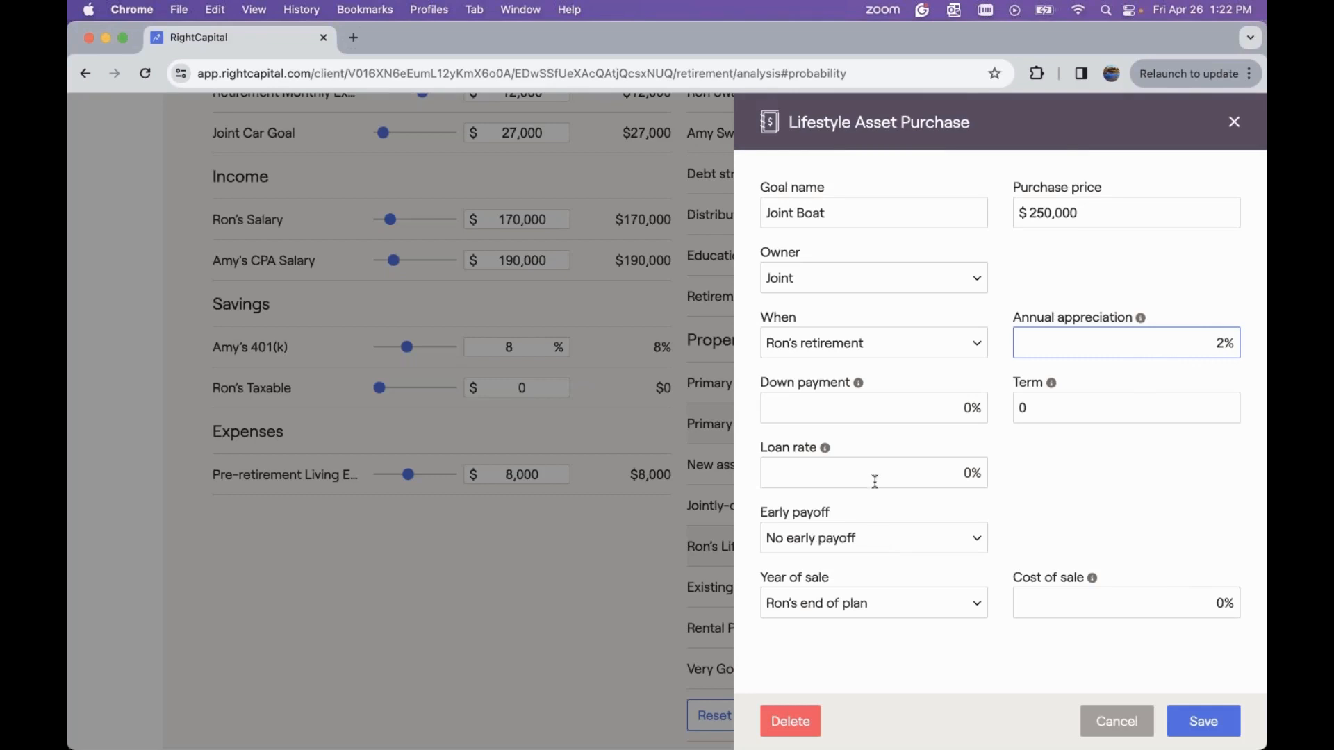
pyautogui.click(874, 606)
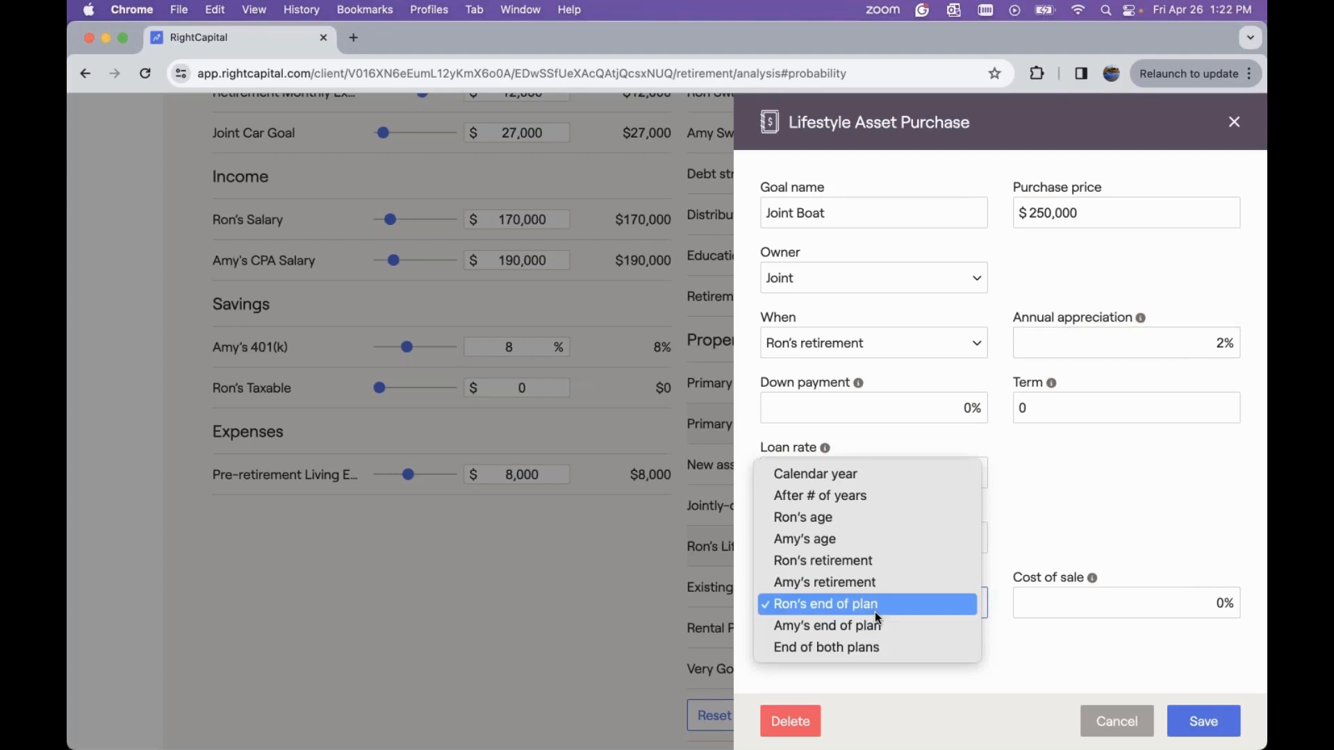
pyautogui.click(848, 495)
pyautogui.click(955, 596)
pyautogui.write('10')
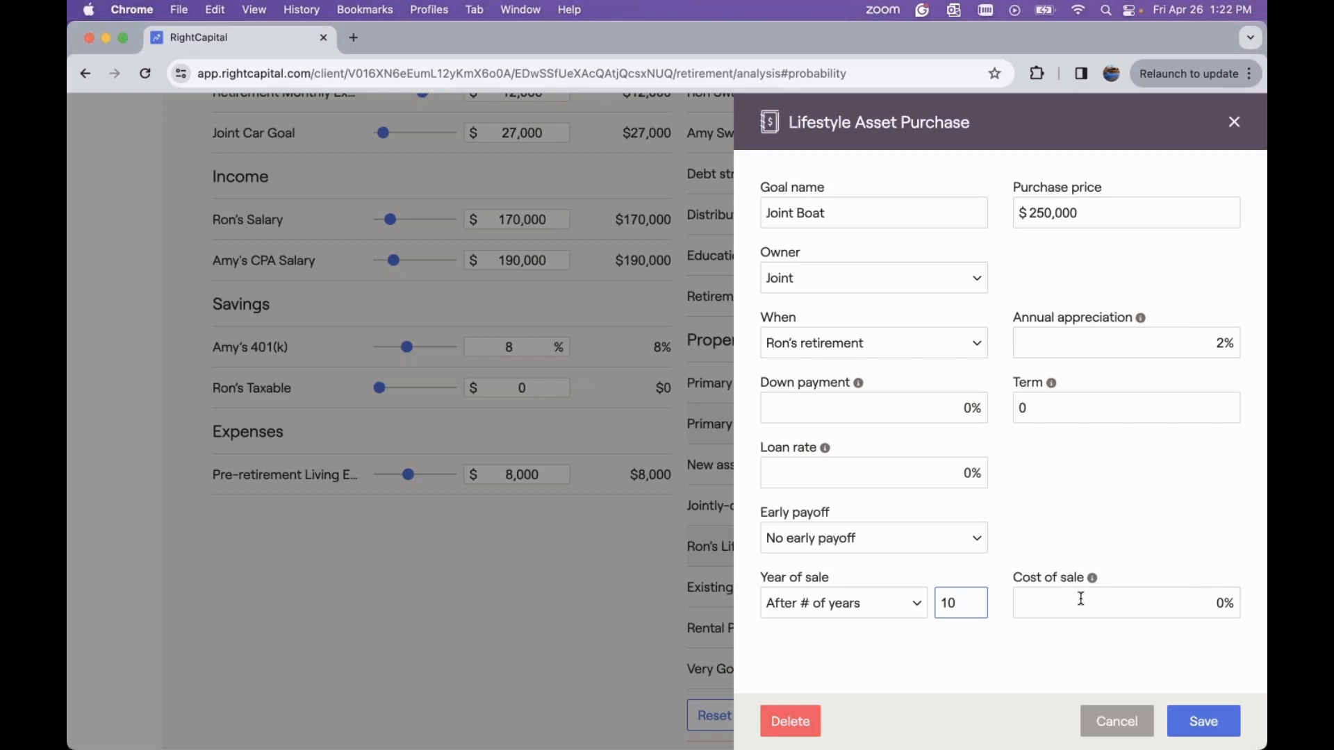
# Set the boat's cost of sale to 5% and save the Joint Boat goal
pyautogui.click(1130, 599)
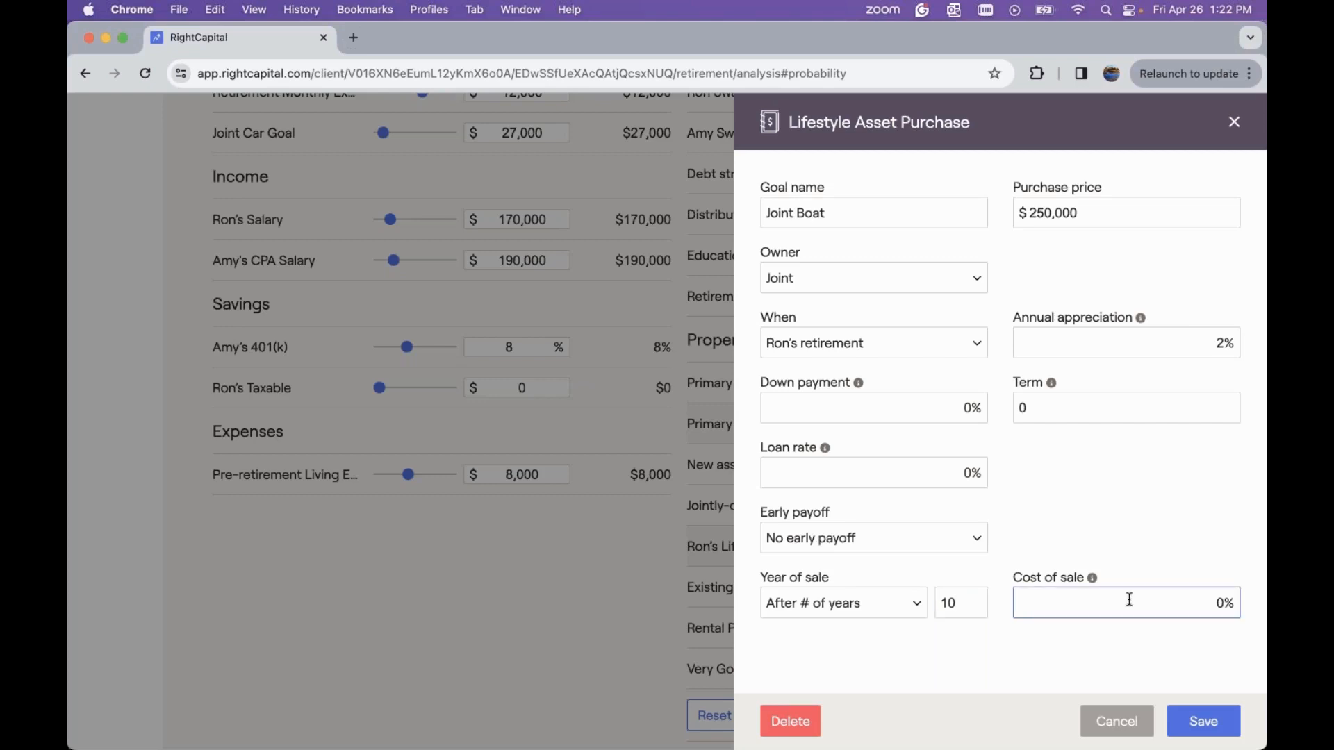
pyautogui.press('Delete')
pyautogui.write('5')
pyautogui.click(1209, 720)
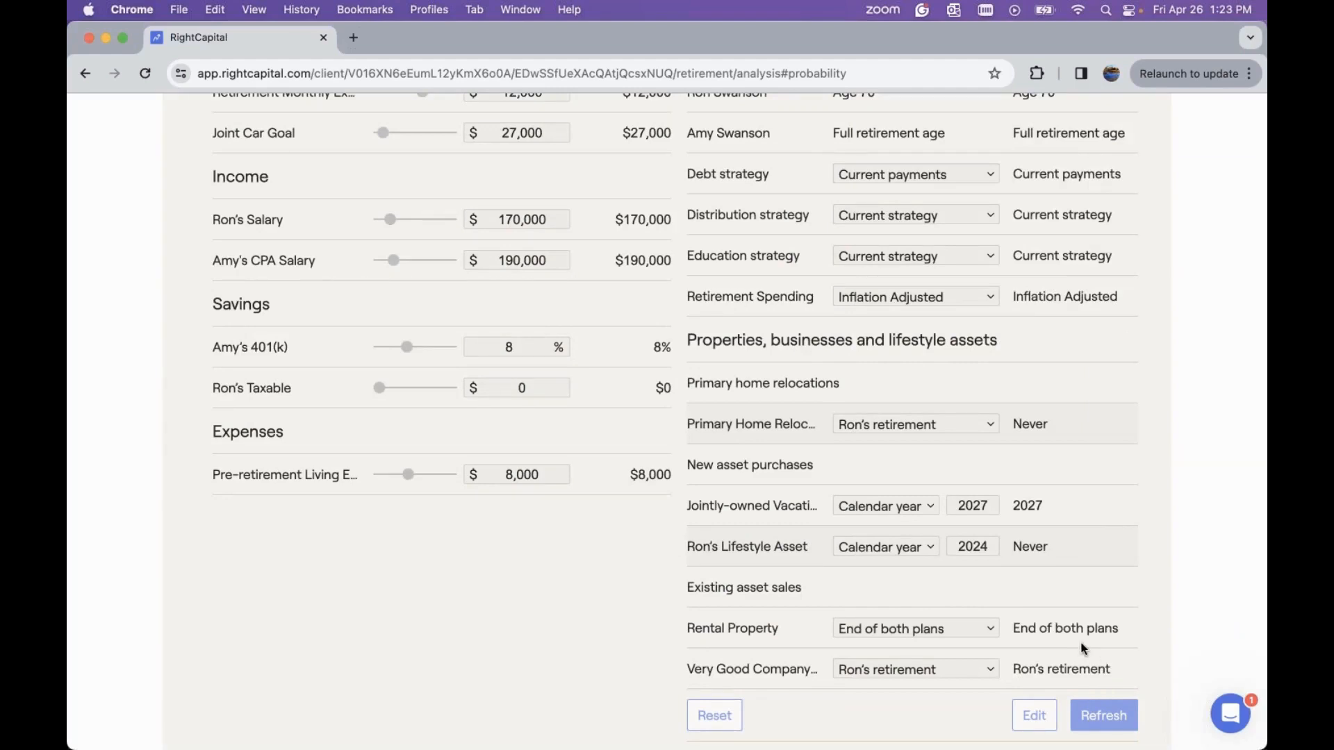
# Change the jointly-owned vacation home purchase timing to Ron's age 70 and refresh the analysis
pyautogui.scroll(7, 1081, 648)
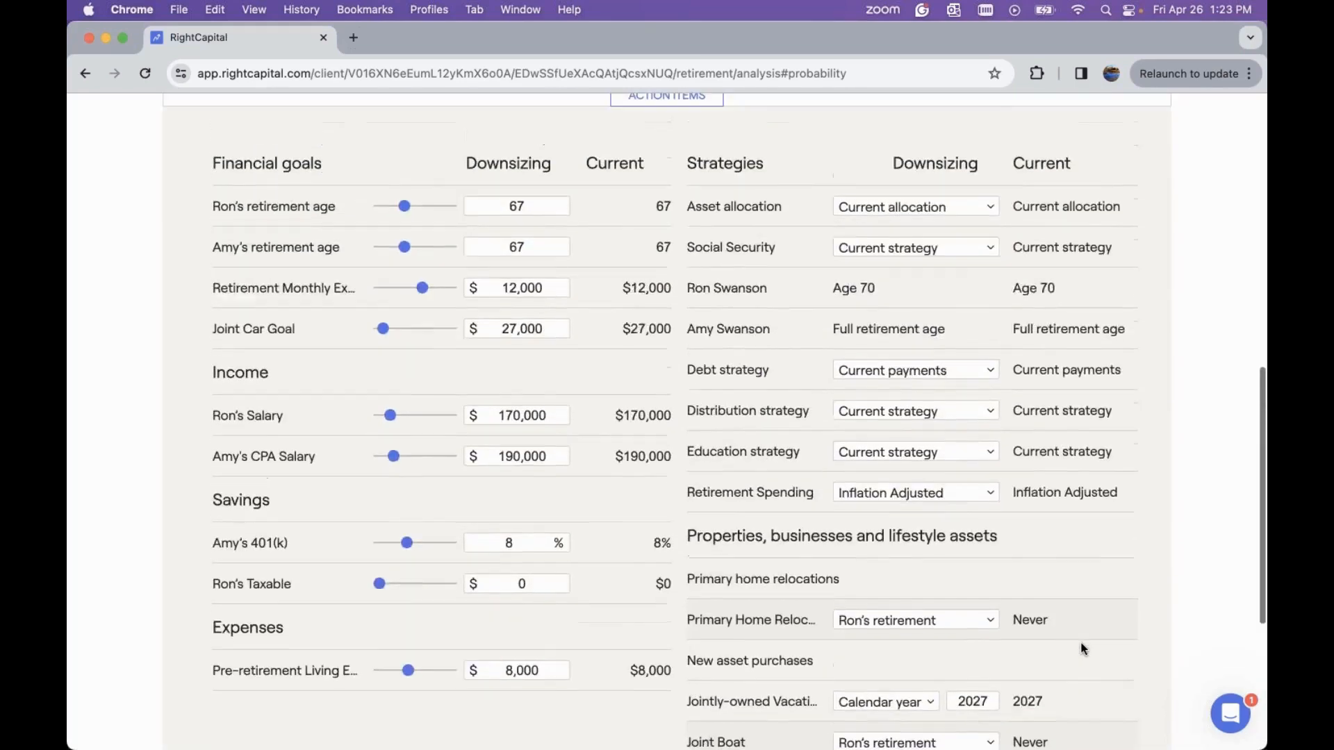
pyautogui.scroll(2, 1081, 648)
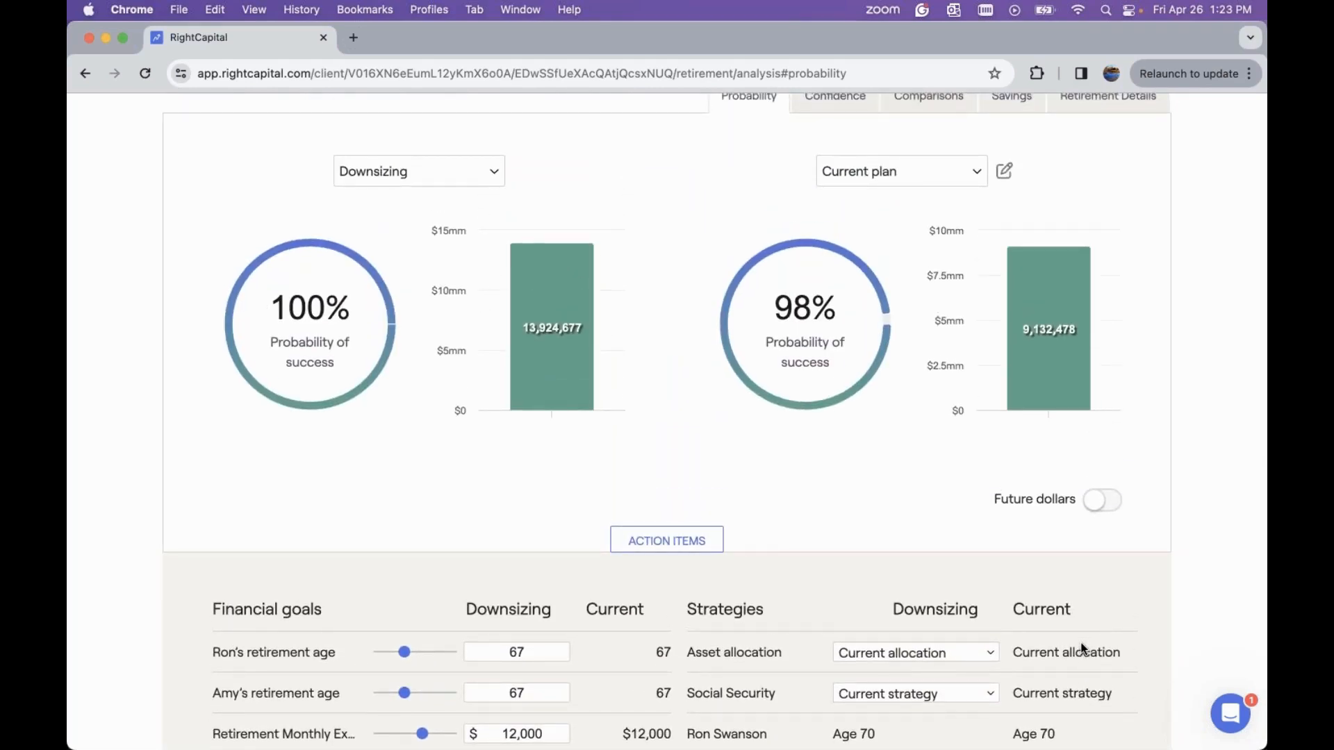
pyautogui.scroll(-8, 1082, 648)
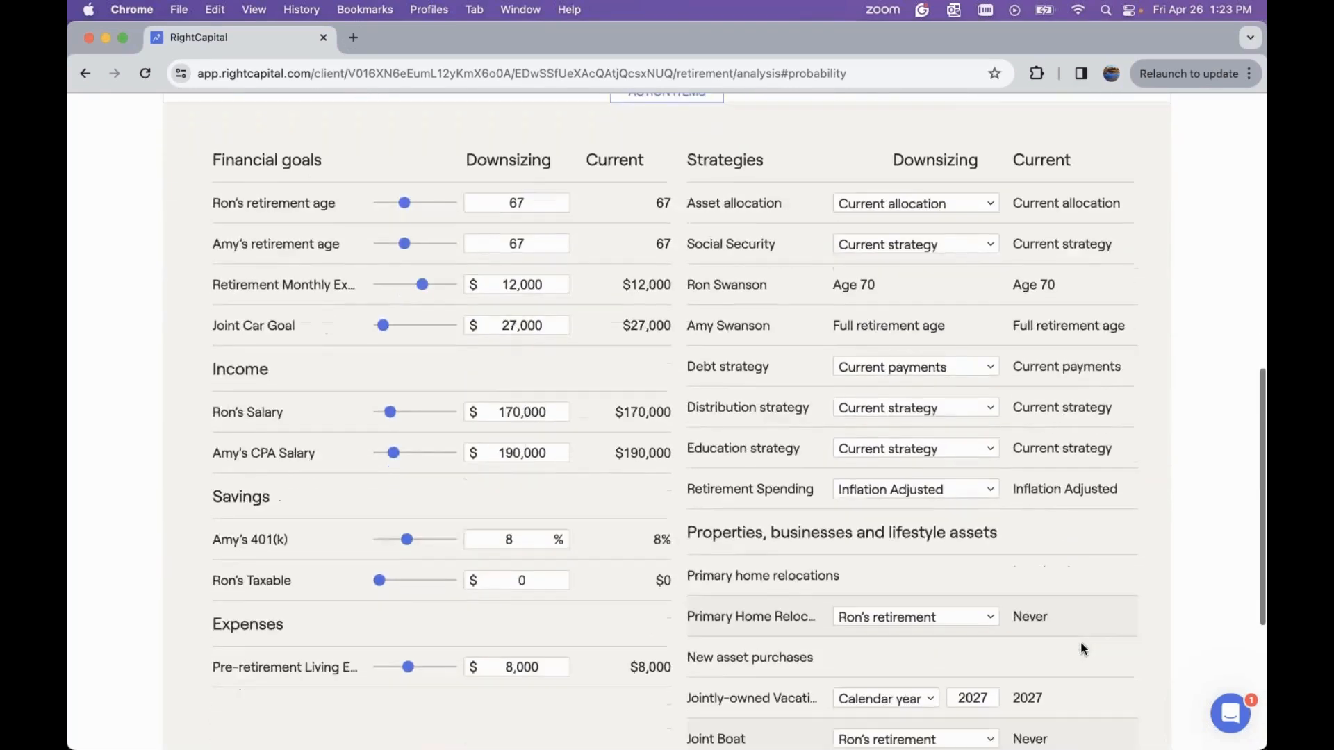
pyautogui.scroll(-3, 1081, 648)
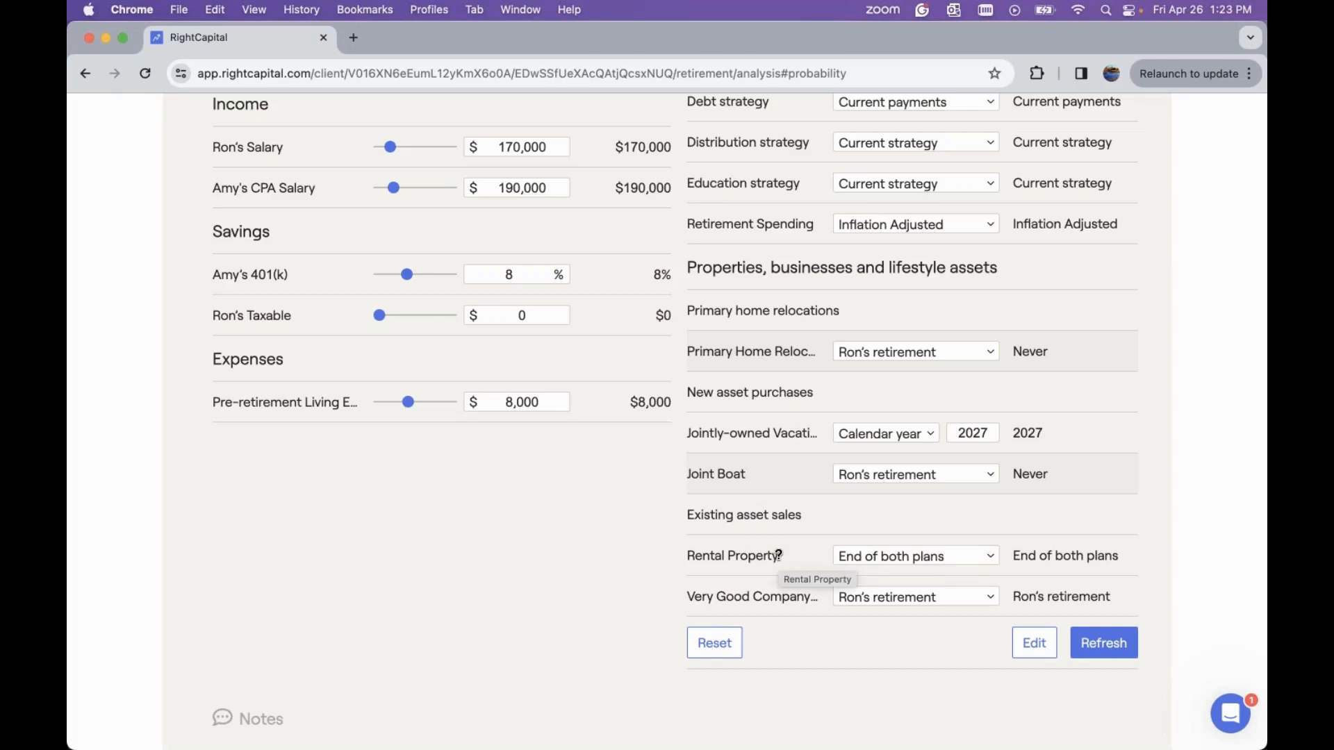
pyautogui.click(985, 431)
pyautogui.click(871, 436)
pyautogui.click(971, 410)
pyautogui.doubleClick(986, 432)
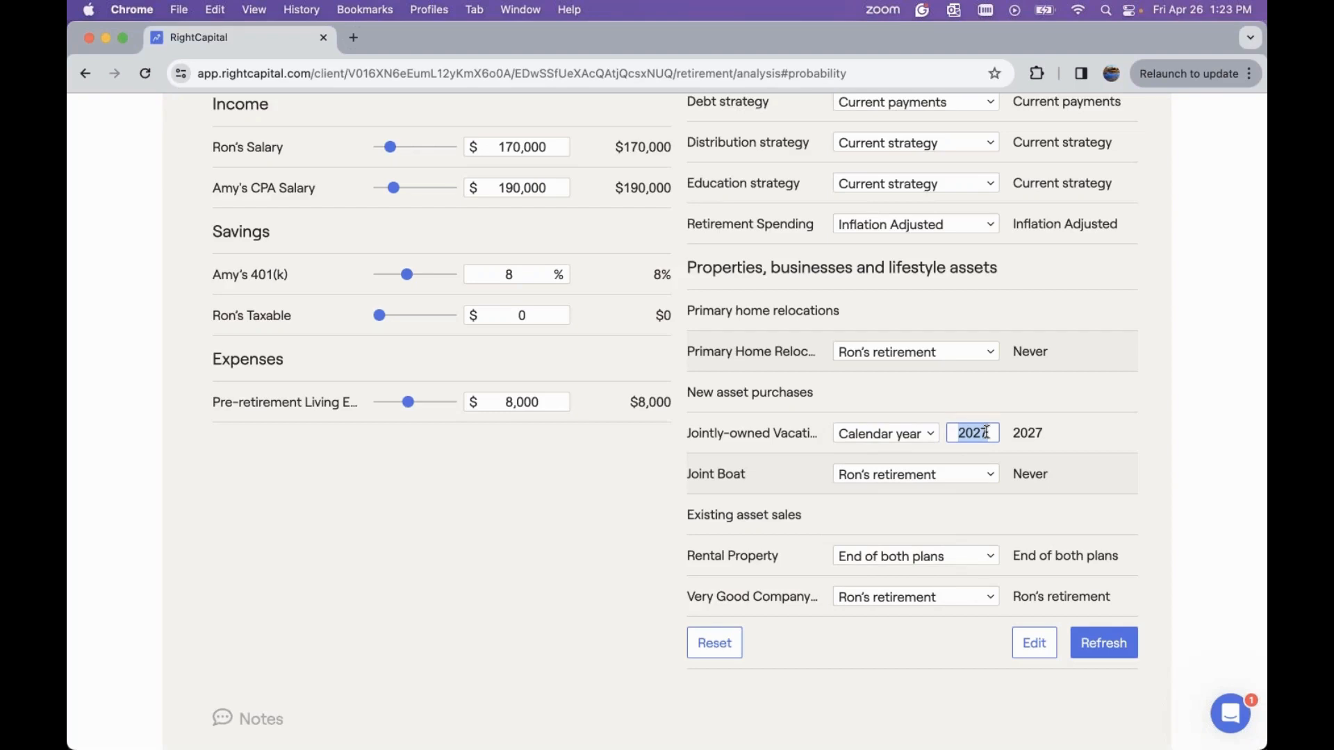
pyautogui.press('BackSpace')
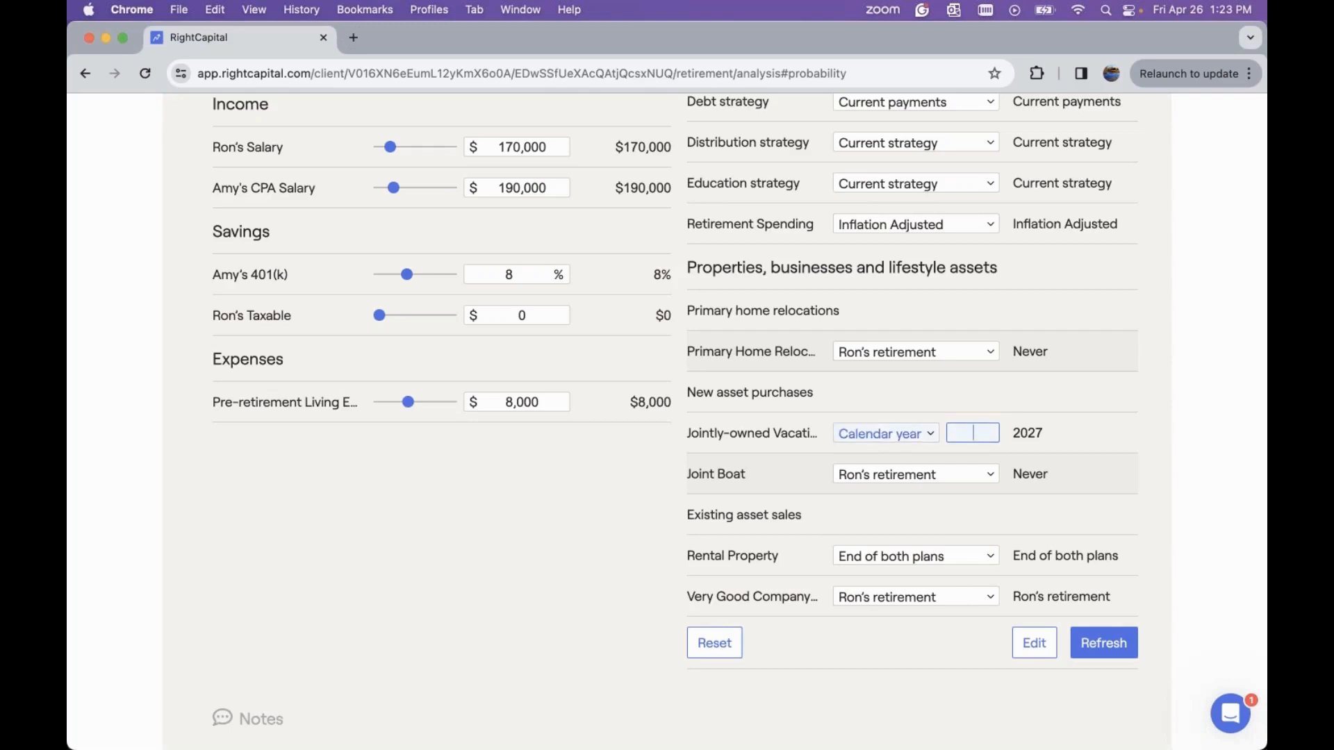
pyautogui.click(927, 438)
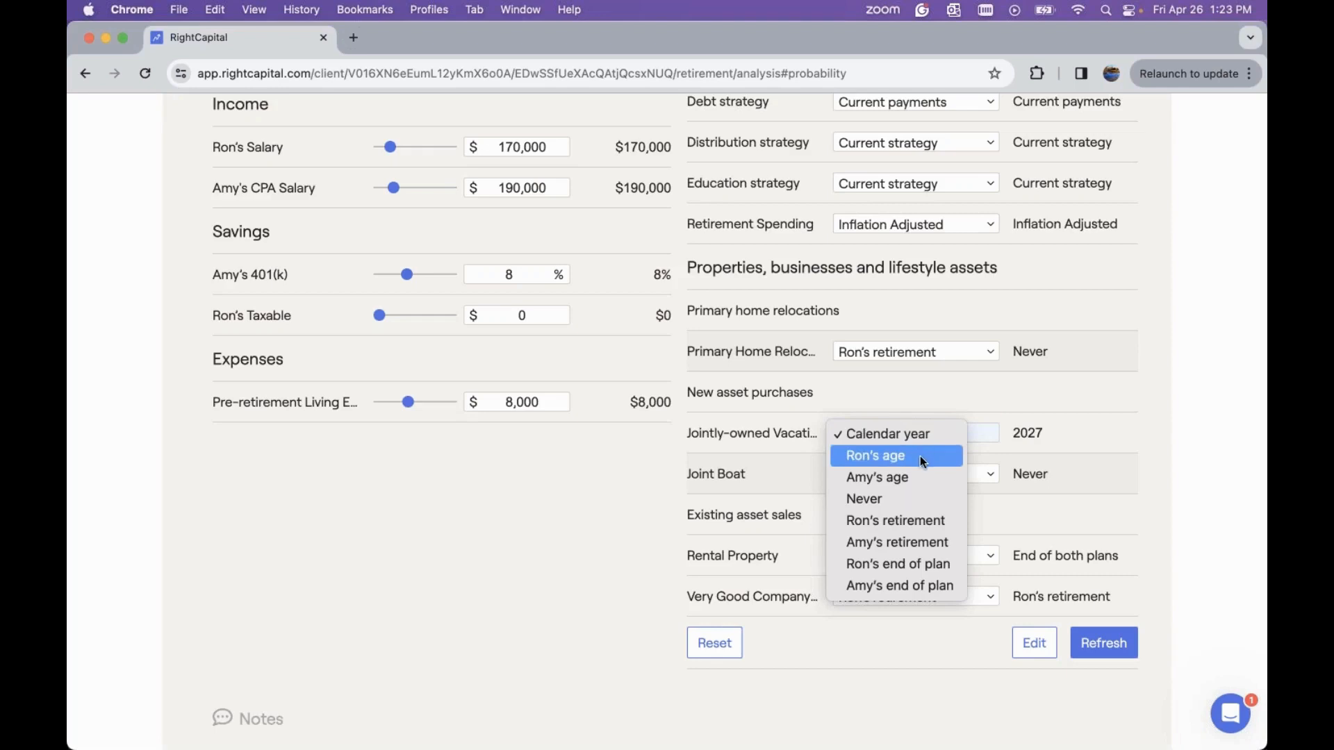
pyautogui.click(919, 456)
pyautogui.click(973, 428)
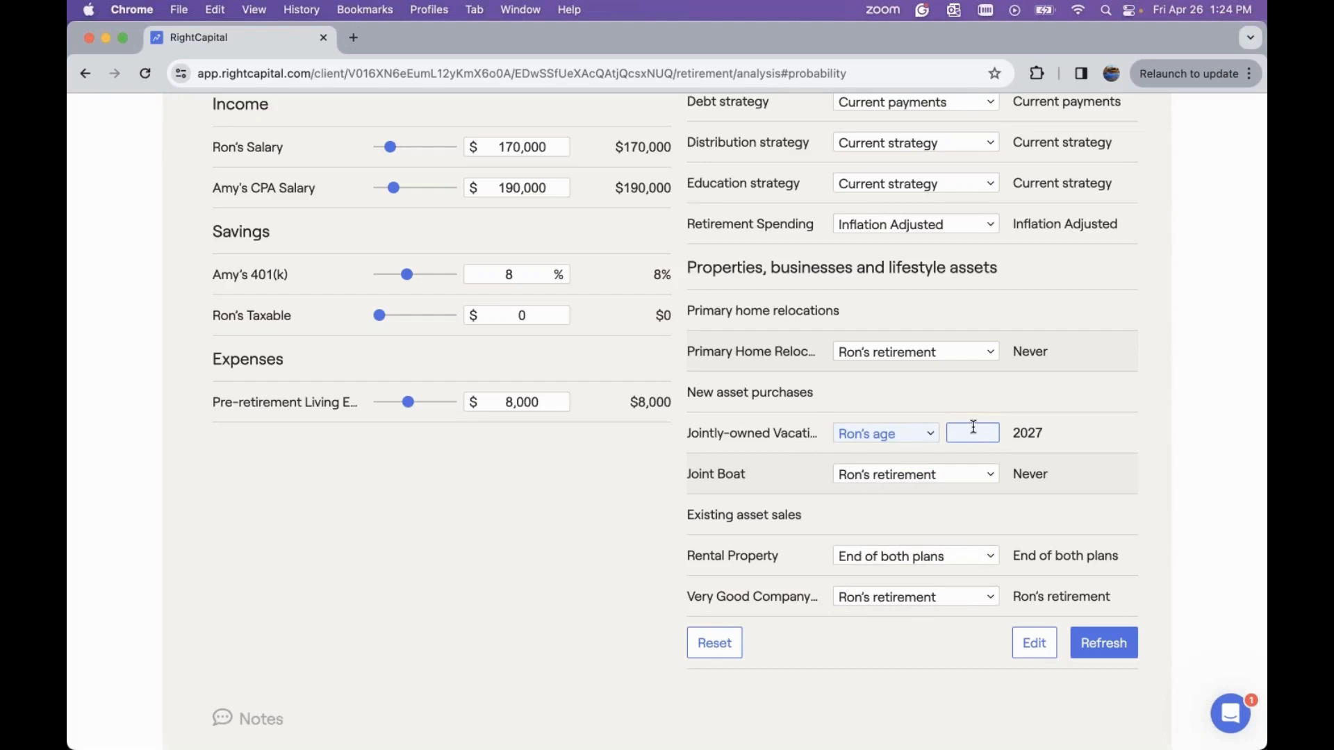
pyautogui.write('70')
pyautogui.click(1105, 645)
# Review the refreshed probability results and the timing options for the existing asset sales
pyautogui.scroll(10, 937, 518)
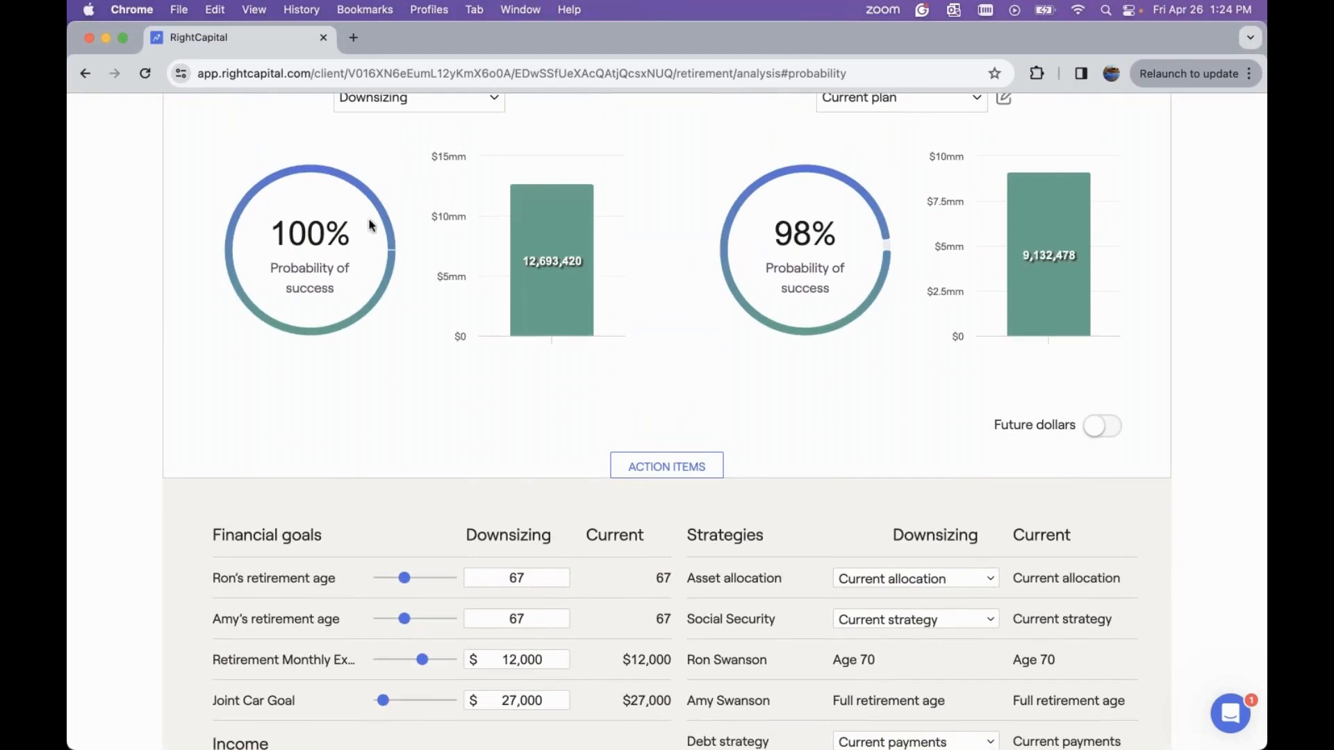
pyautogui.scroll(-3, 810, 353)
pyautogui.scroll(-5, 809, 350)
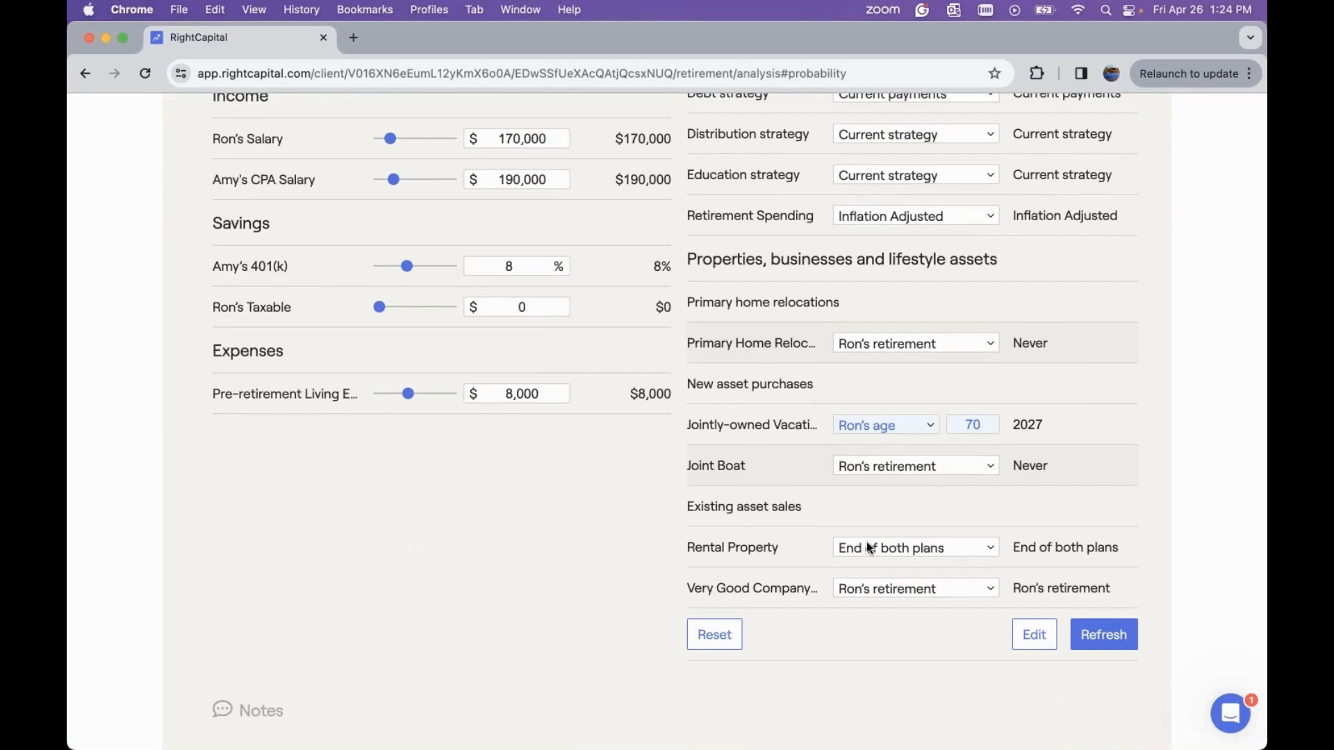
pyautogui.click(891, 548)
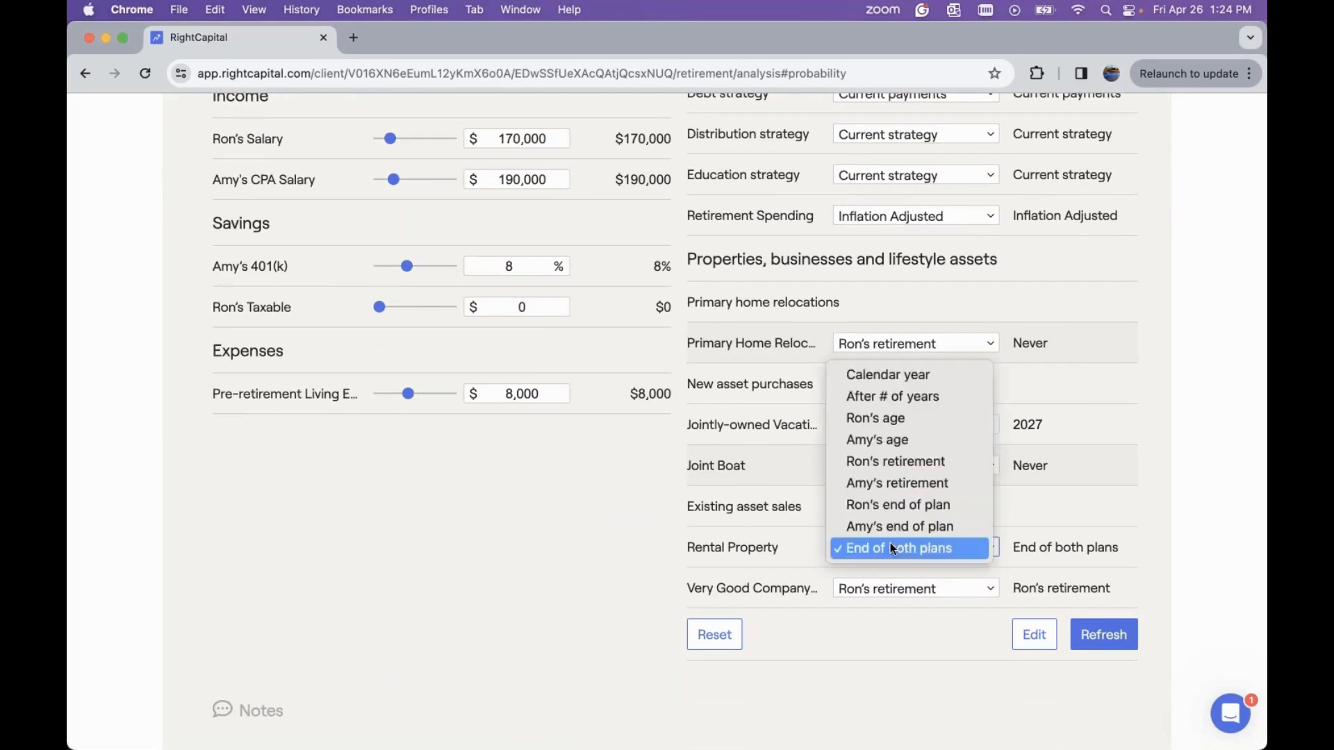
pyautogui.click(1063, 544)
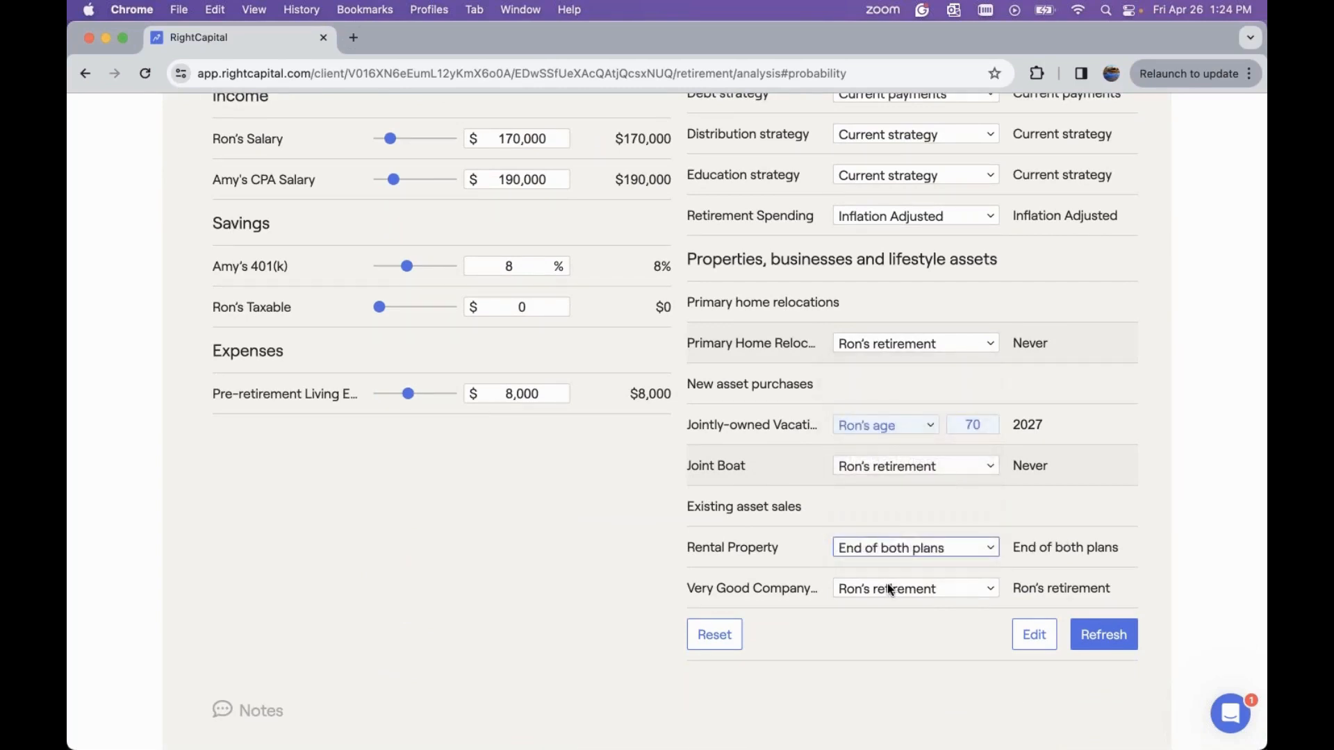
pyautogui.click(890, 589)
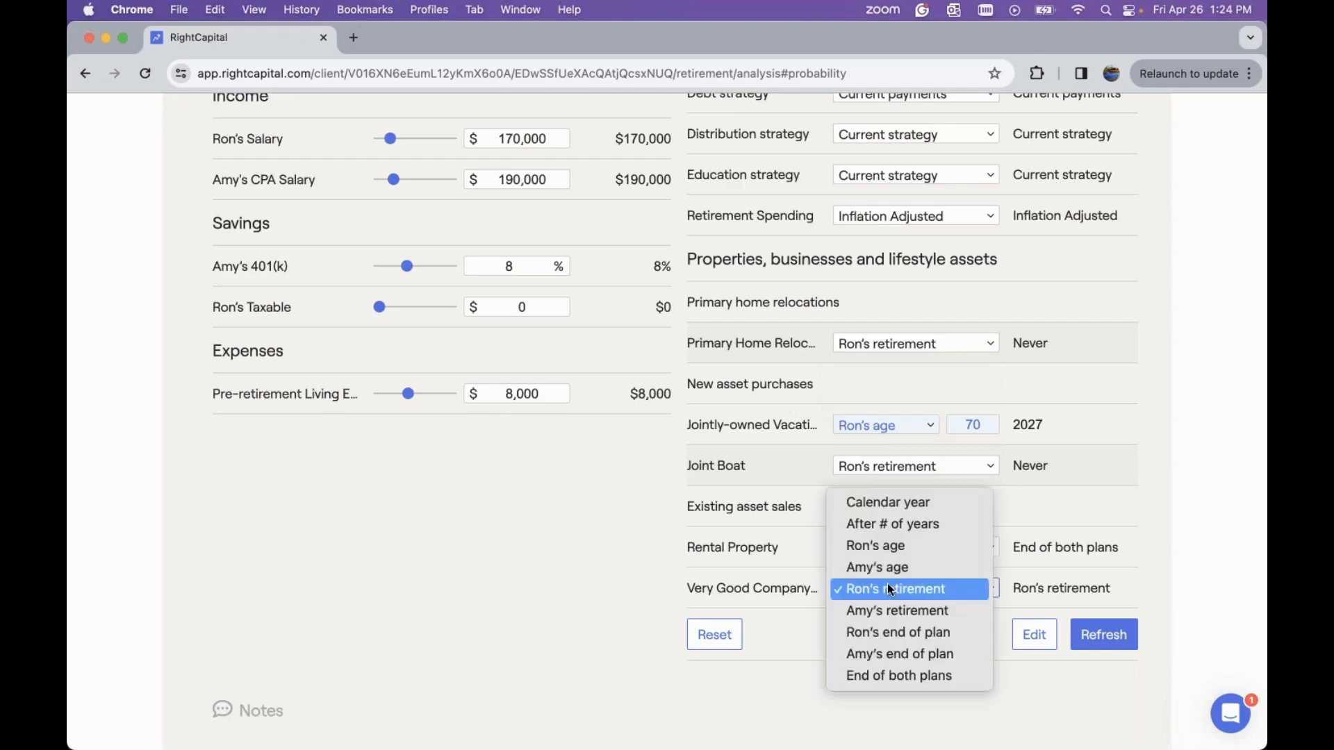
pyautogui.click(783, 538)
pyautogui.scroll(10, 782, 536)
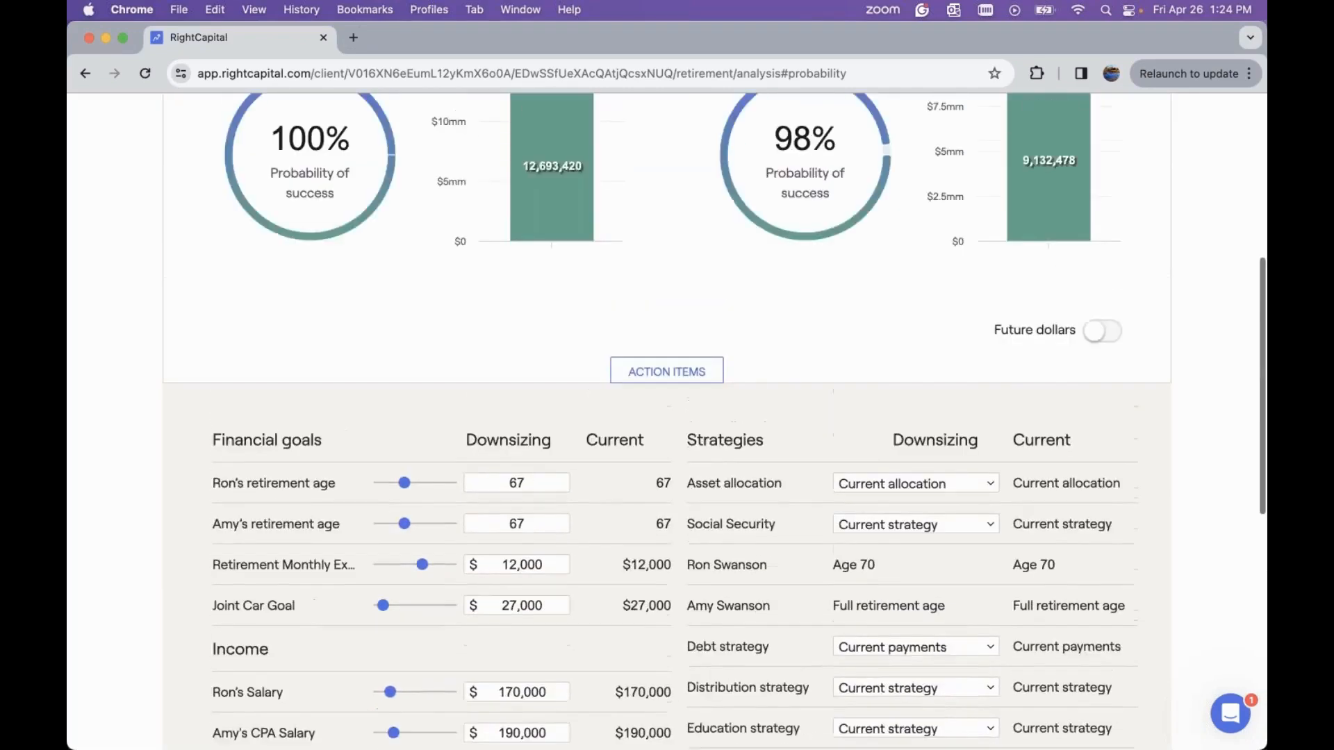
pyautogui.scroll(1, 782, 536)
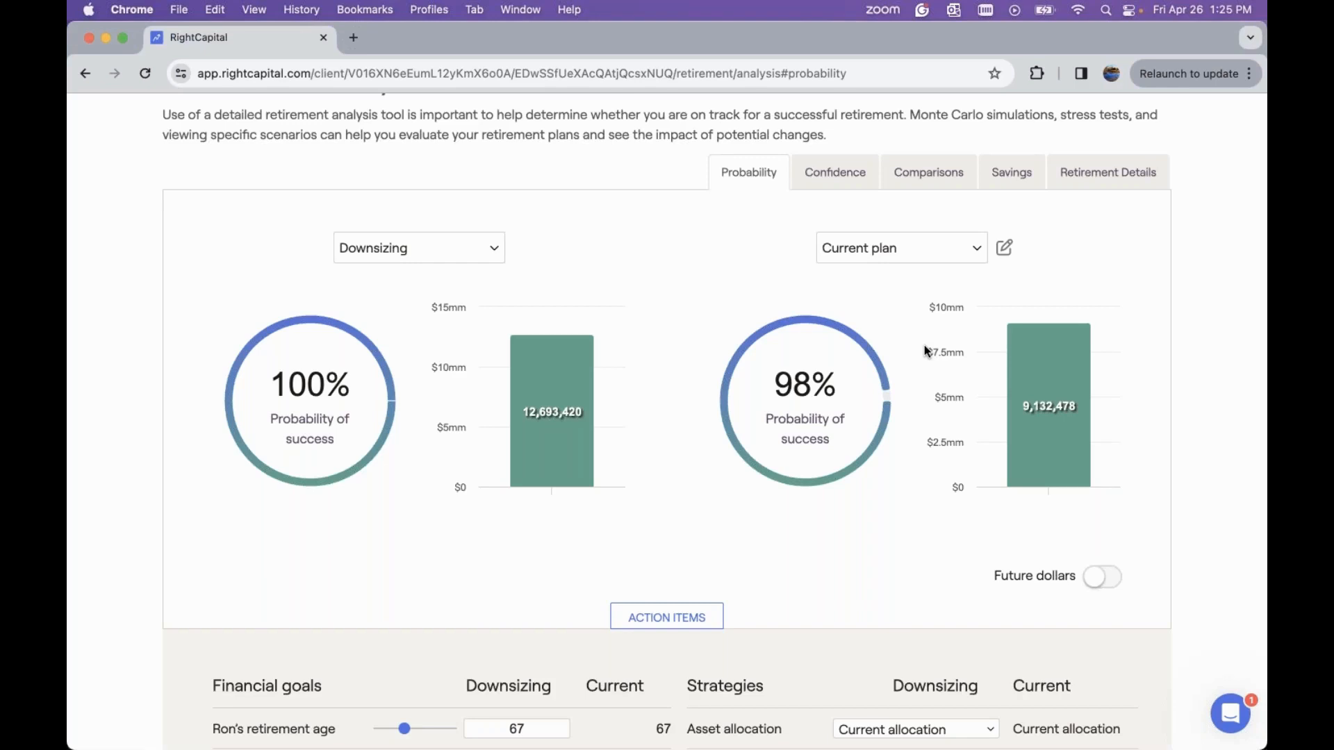
# Open the Comparisons view and browse the available market scenarios
pyautogui.click(911, 182)
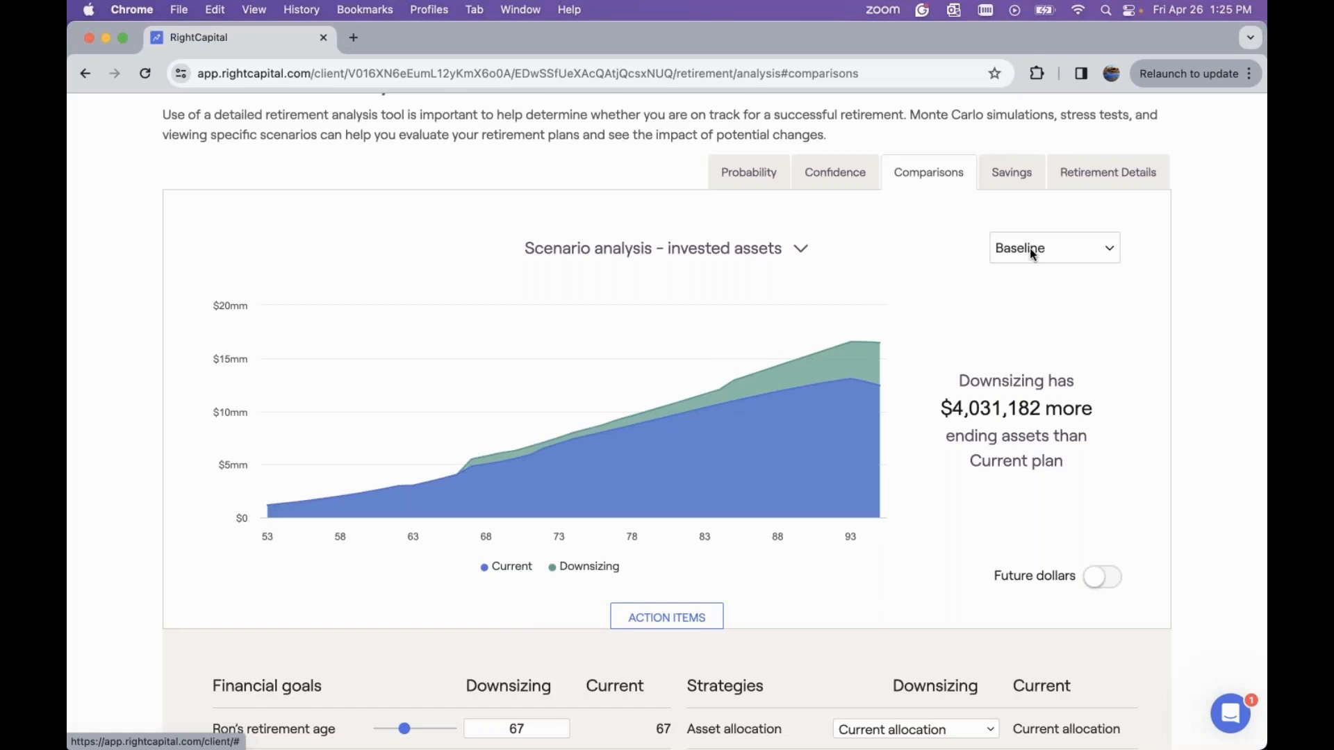
pyautogui.click(1059, 248)
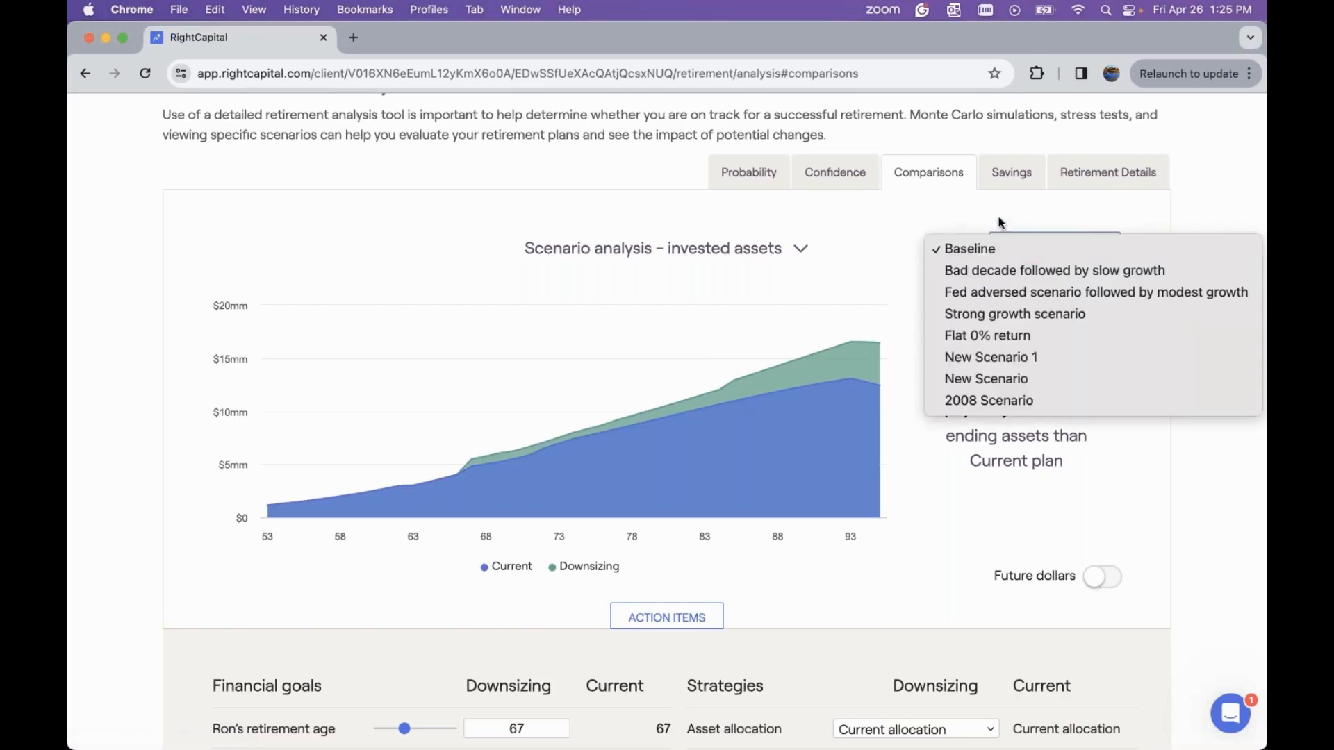
pyautogui.click(922, 215)
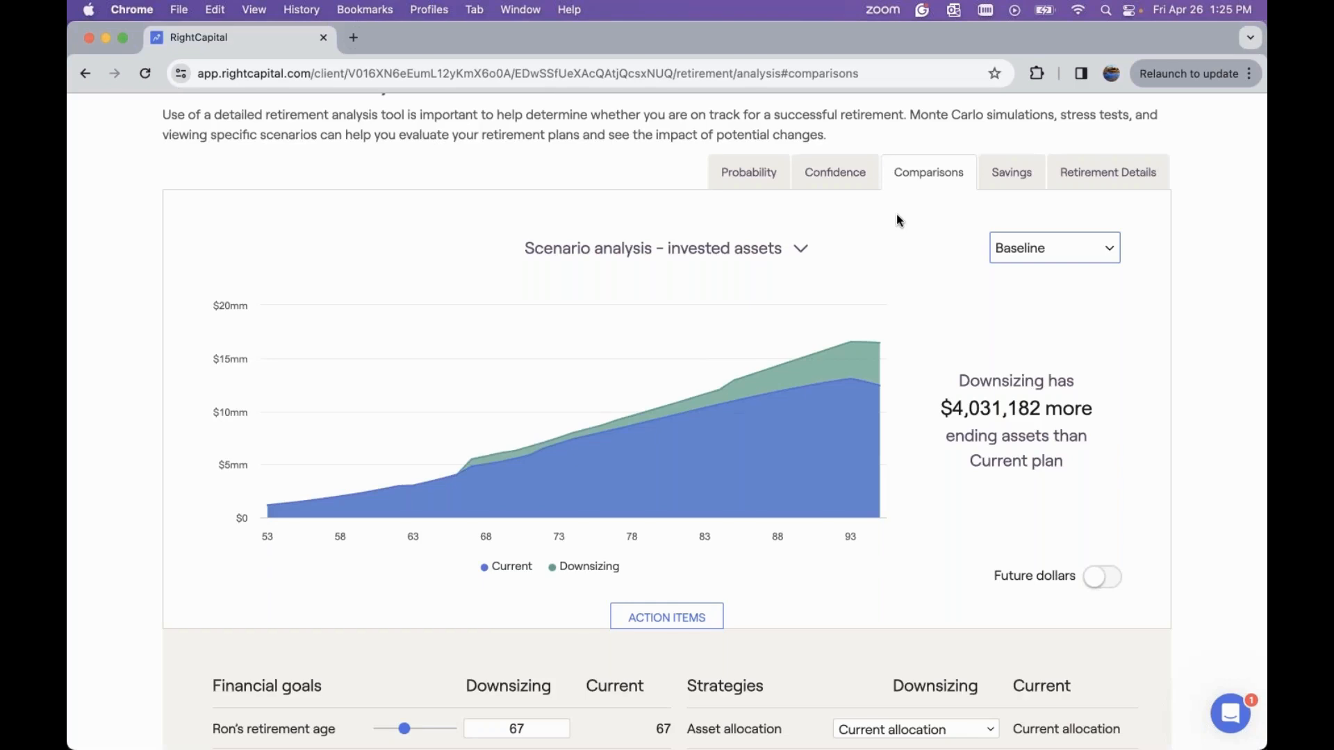
# Switch the scenario comparison chart among net worth, taxes and assets at retirement, then return to invested assets
pyautogui.click(775, 250)
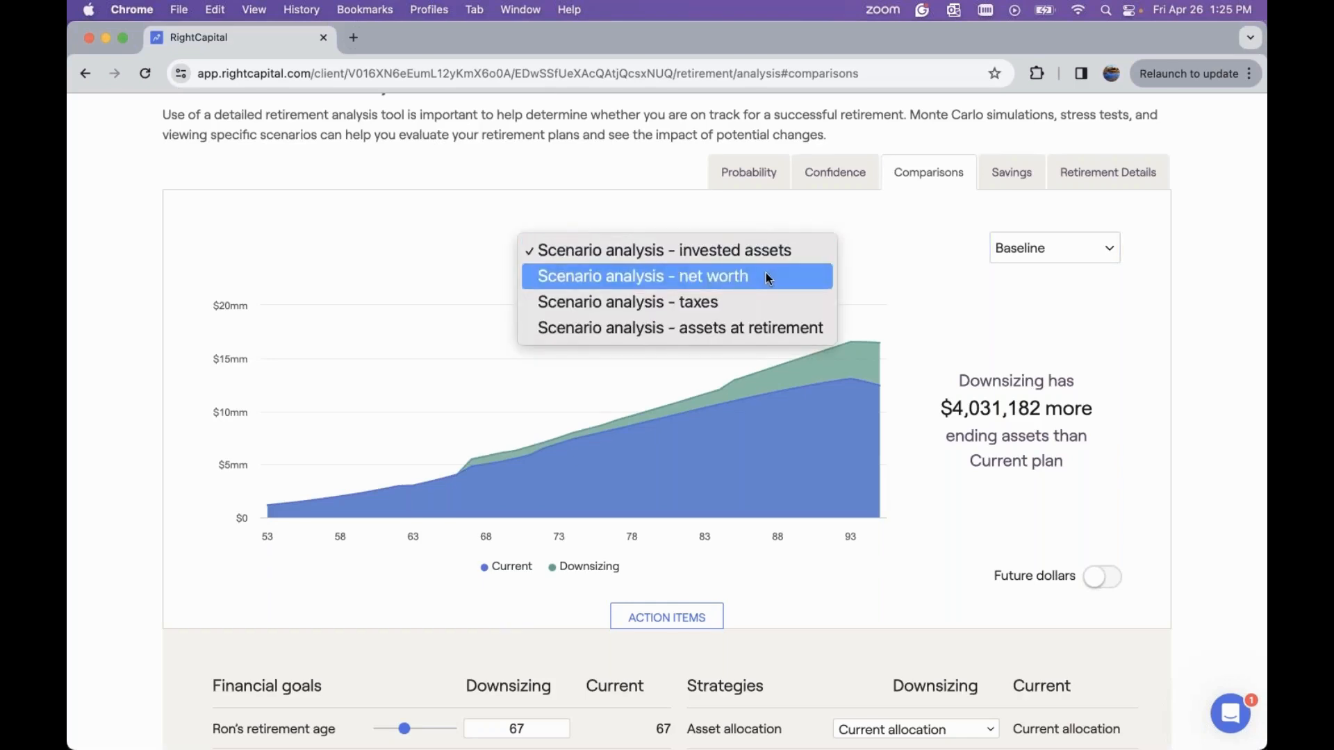
pyautogui.click(765, 274)
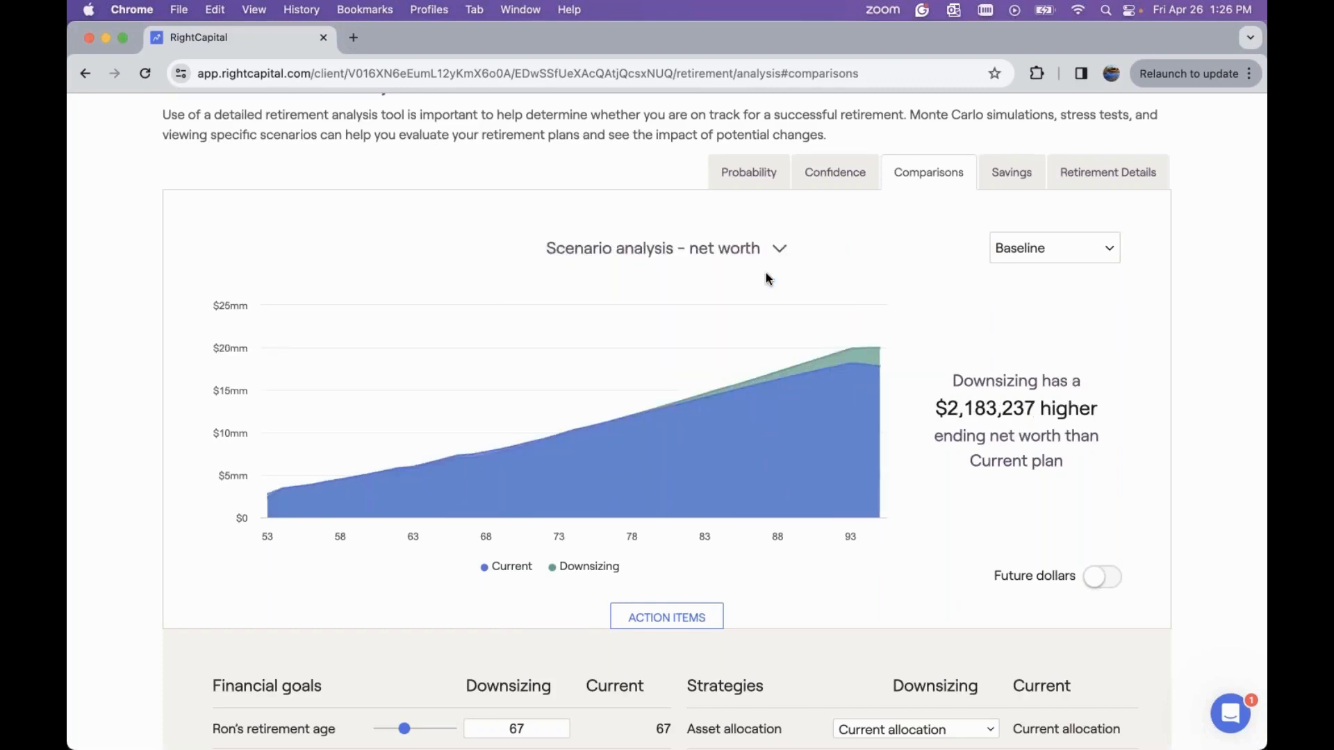
pyautogui.click(745, 254)
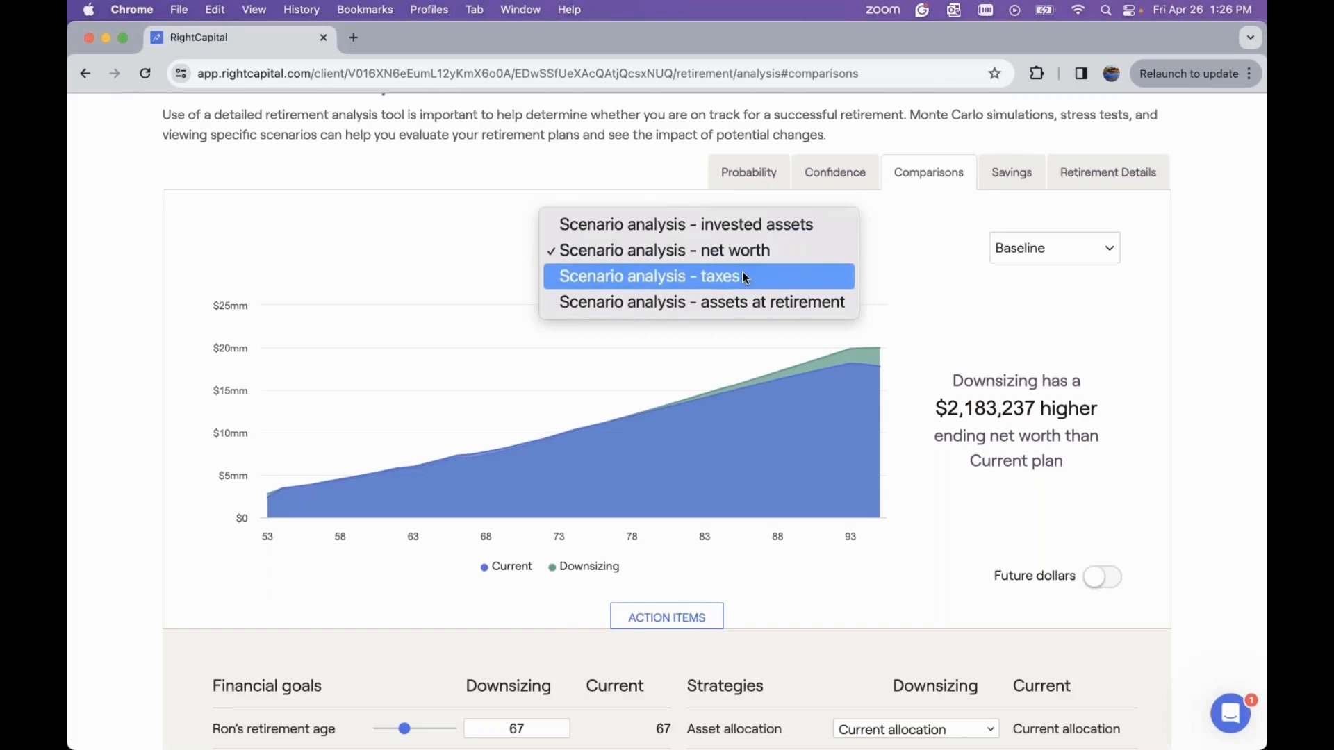
pyautogui.click(742, 276)
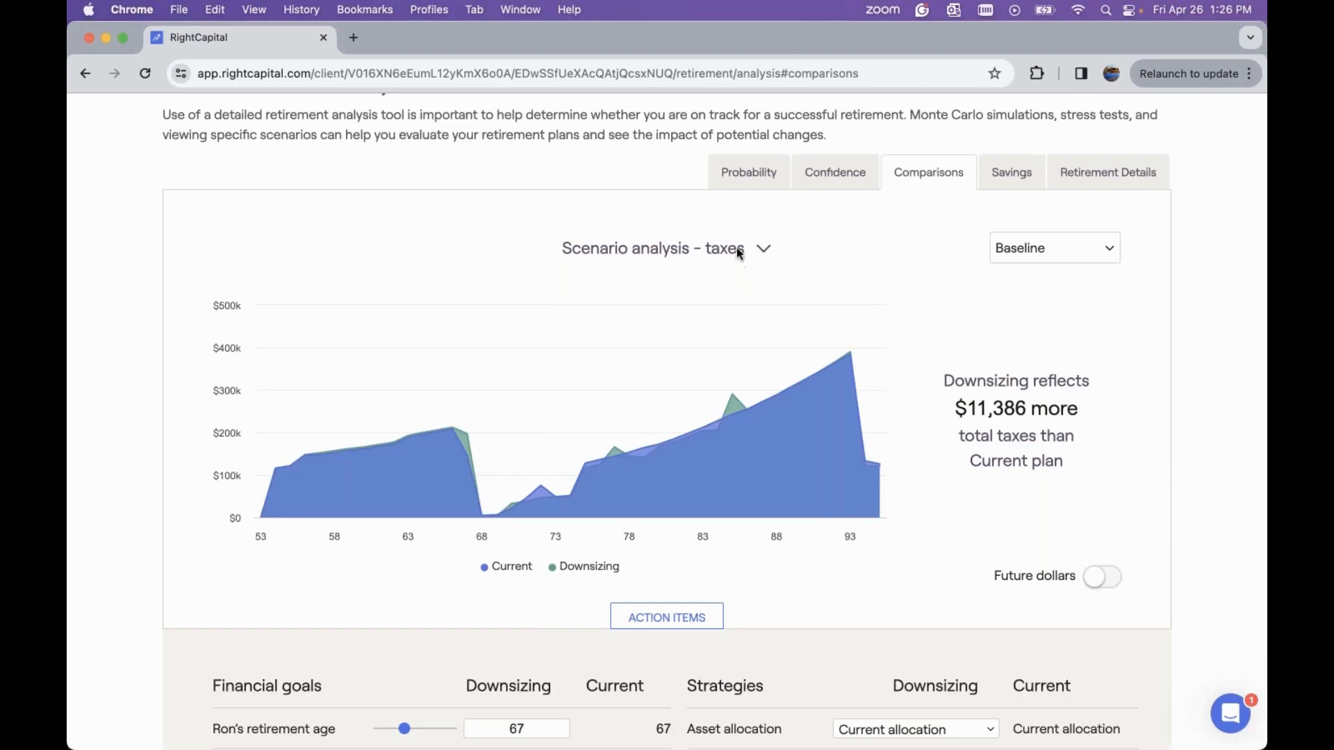
pyautogui.click(736, 248)
pyautogui.click(740, 276)
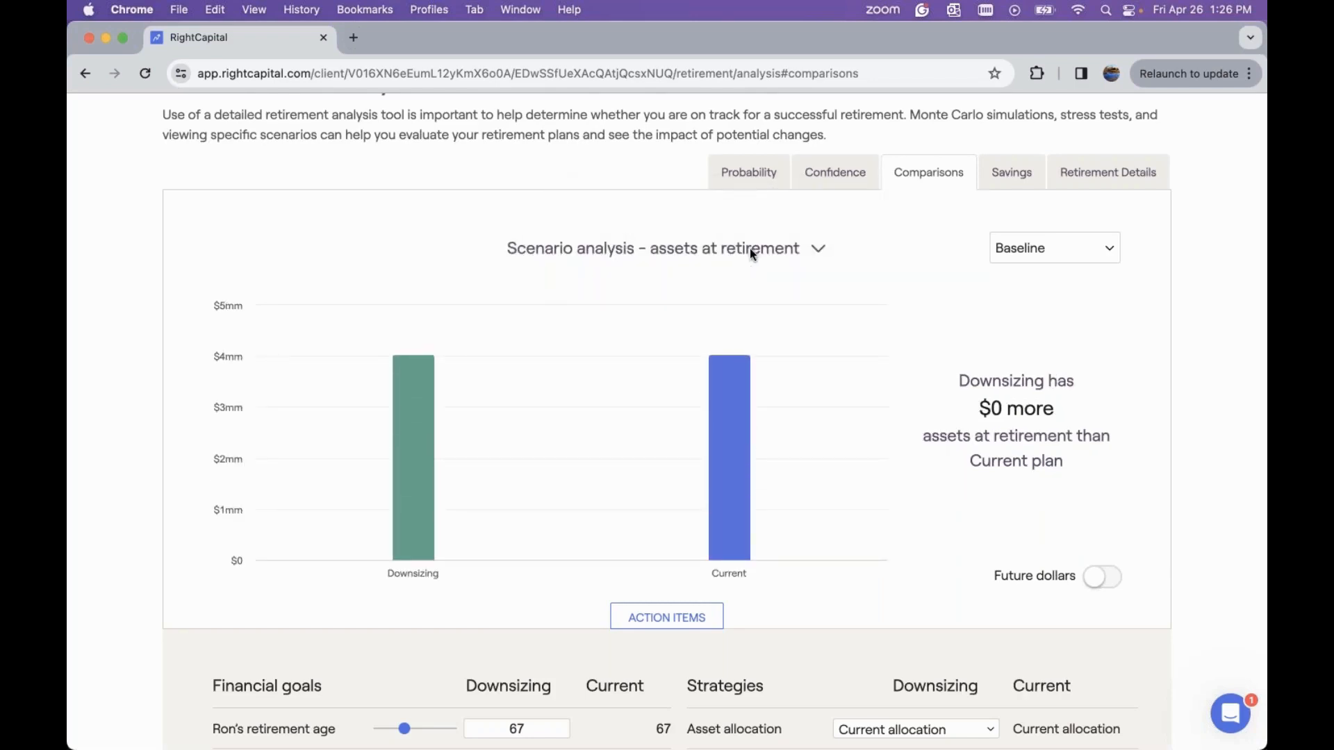
pyautogui.click(744, 250)
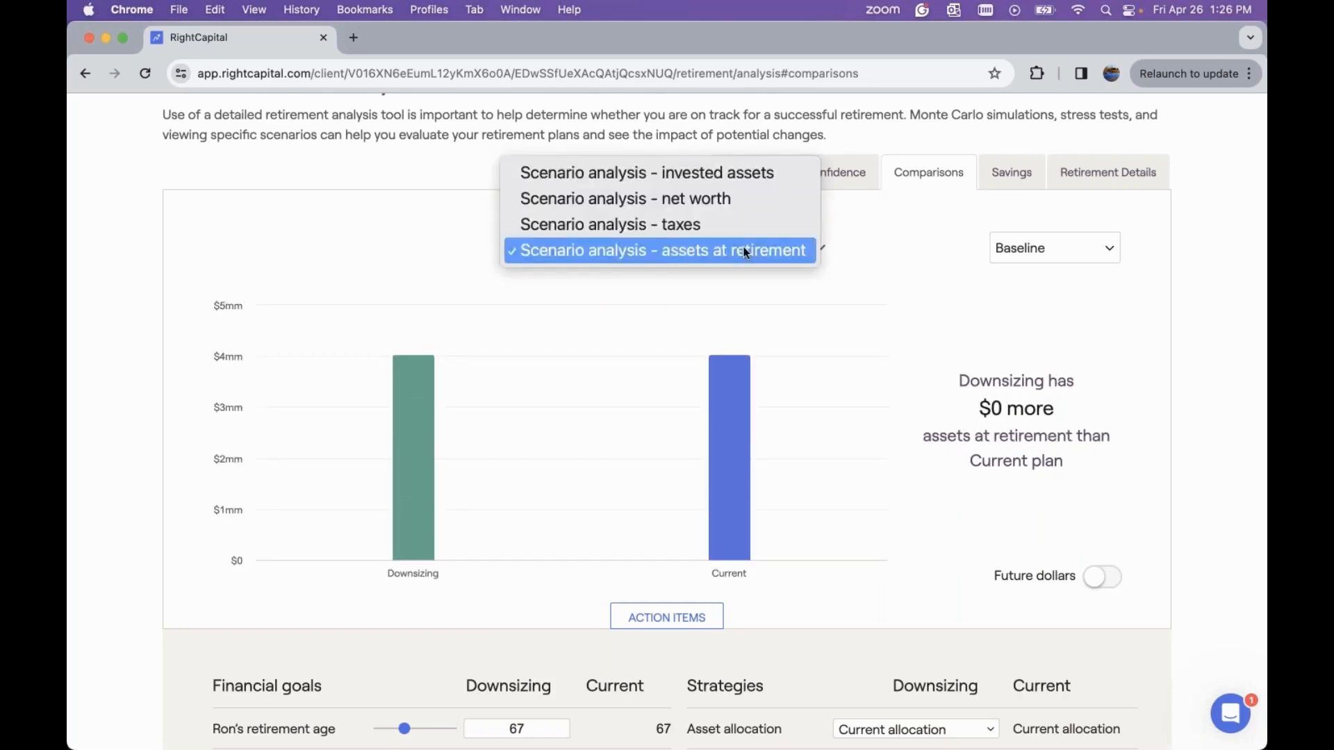
pyautogui.click(764, 172)
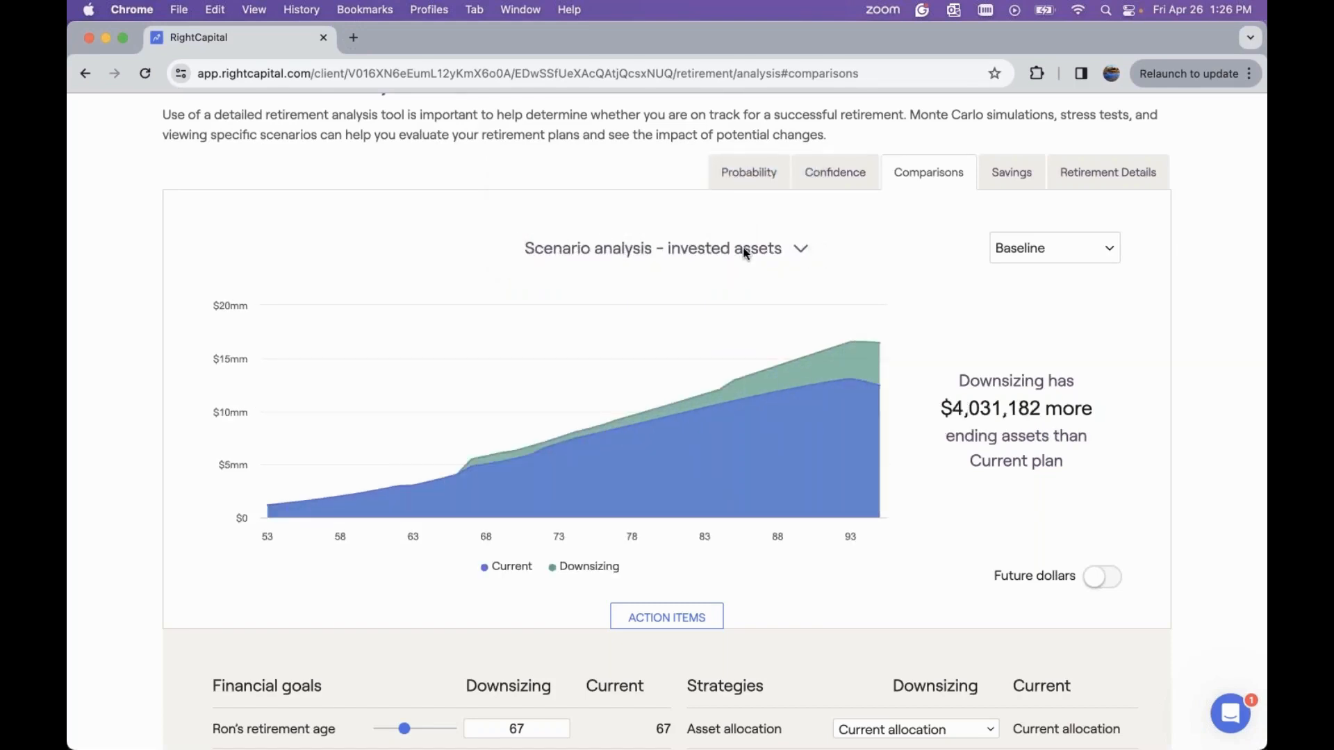
# Open the retirement Cash Flows waterfall map and show it for the Downsizing scenario
pyautogui.scroll(3, 861, 259)
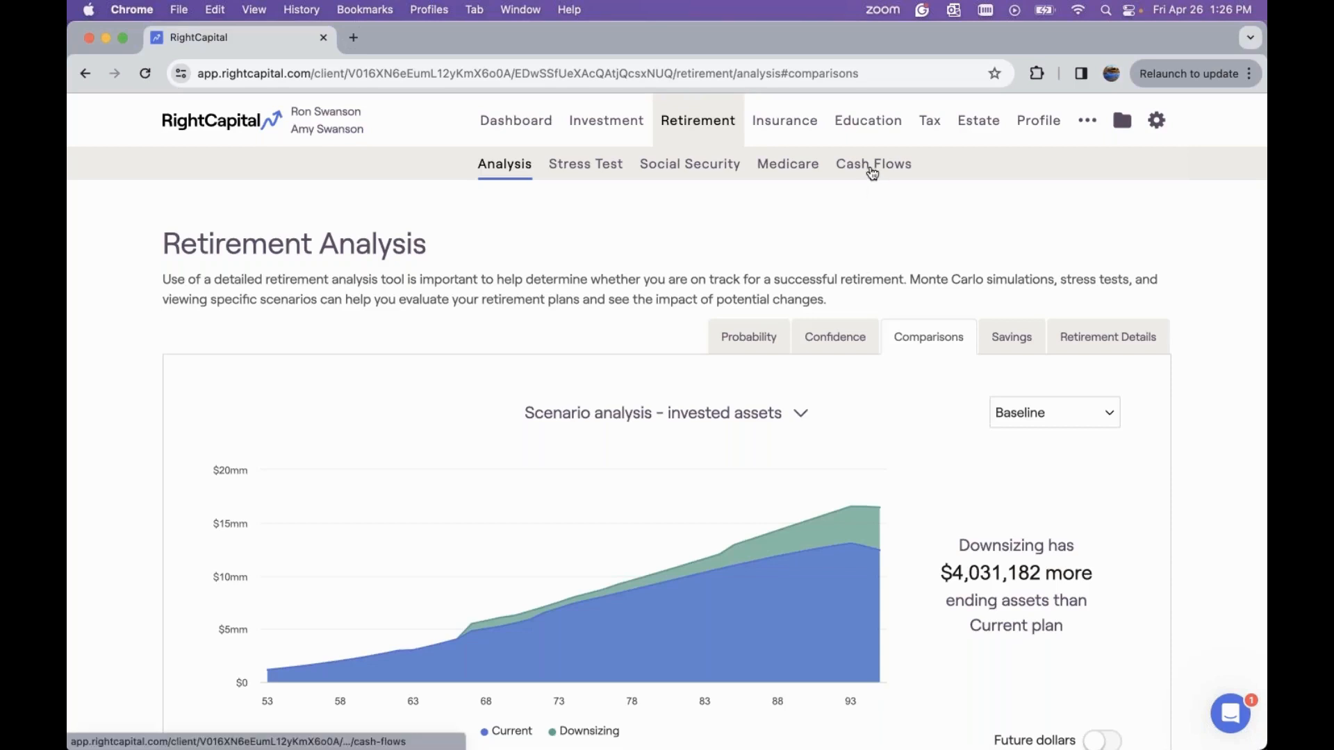
pyautogui.click(876, 171)
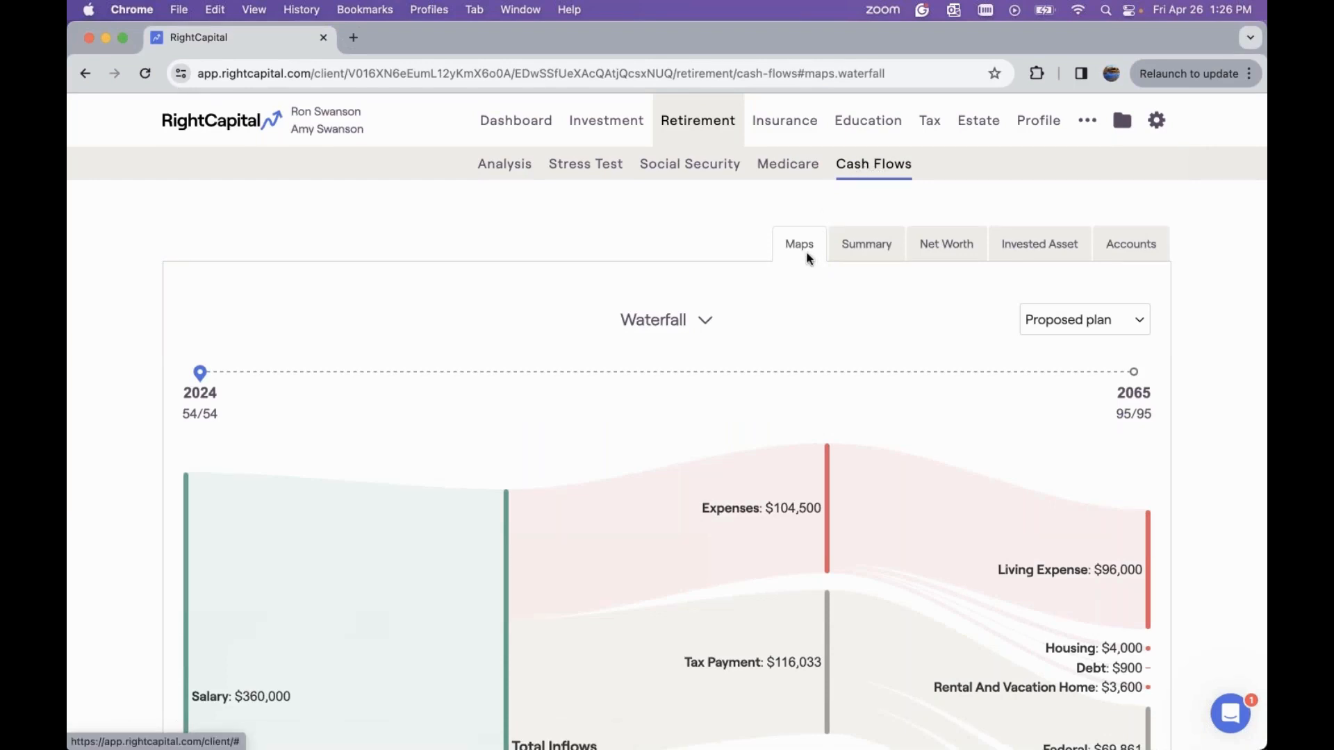
pyautogui.scroll(-3, 808, 258)
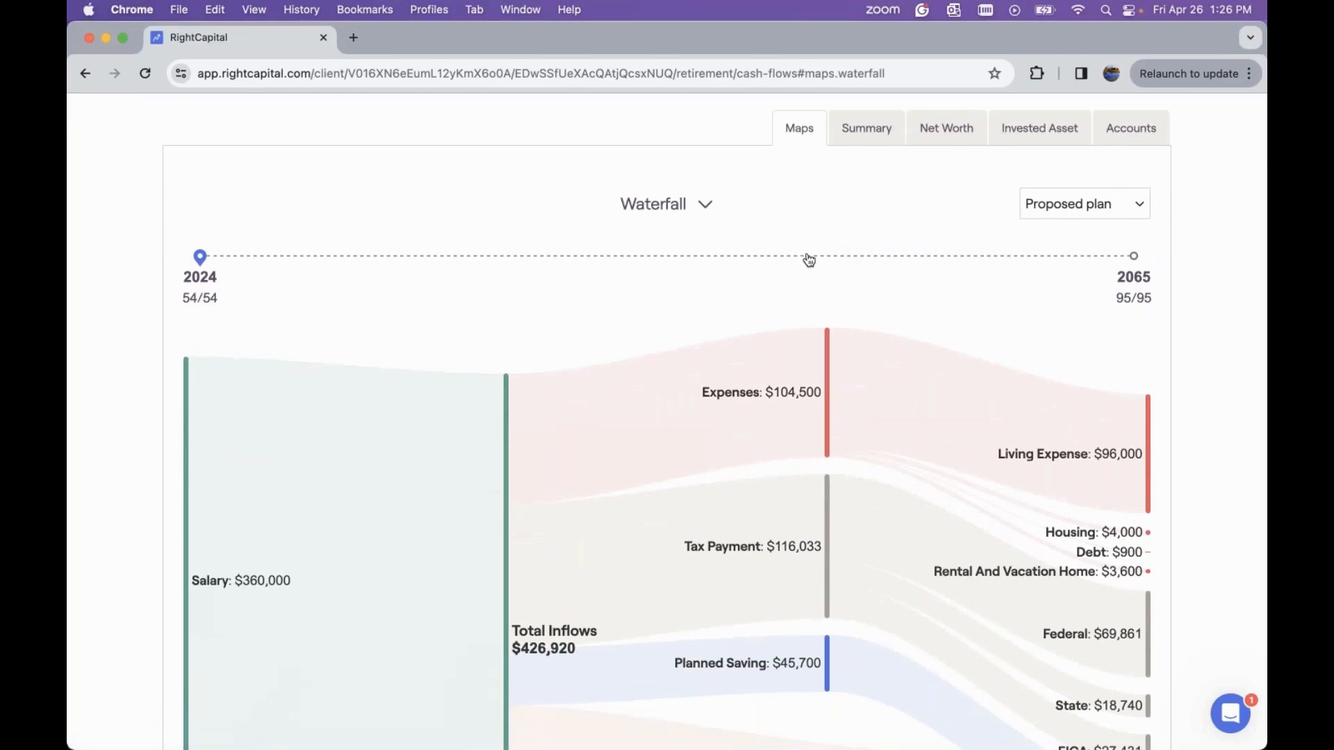
pyautogui.click(1092, 203)
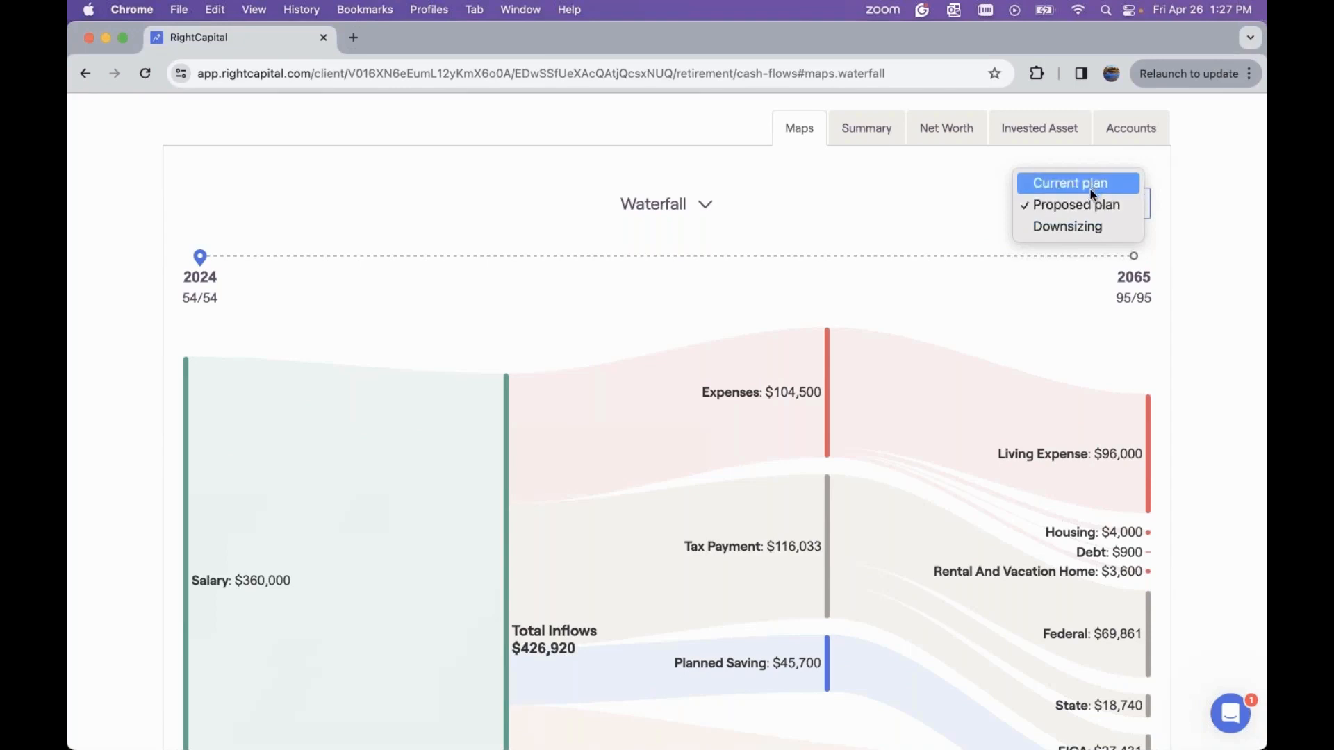
pyautogui.click(1082, 226)
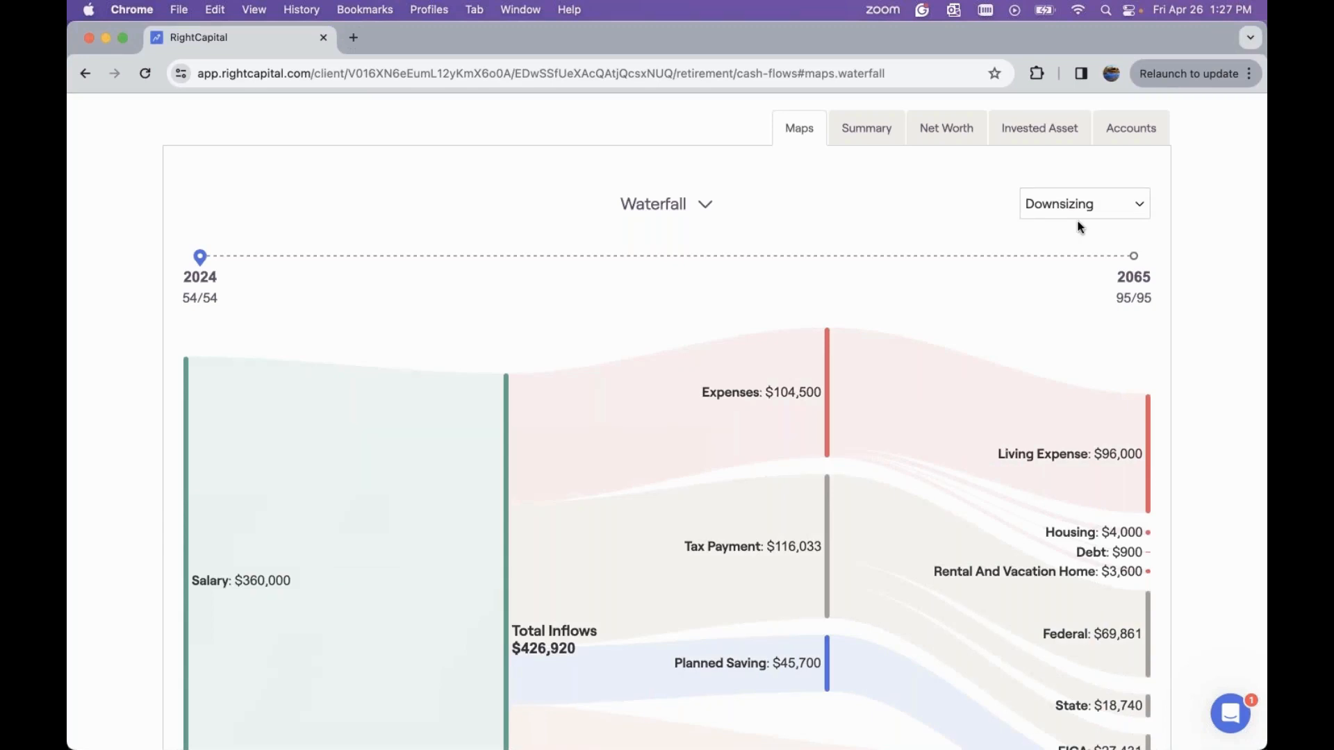
# Move the waterfall timeline to 2037, the retirement year at age 67, and examine the cash flows
pyautogui.scroll(-2, 603, 296)
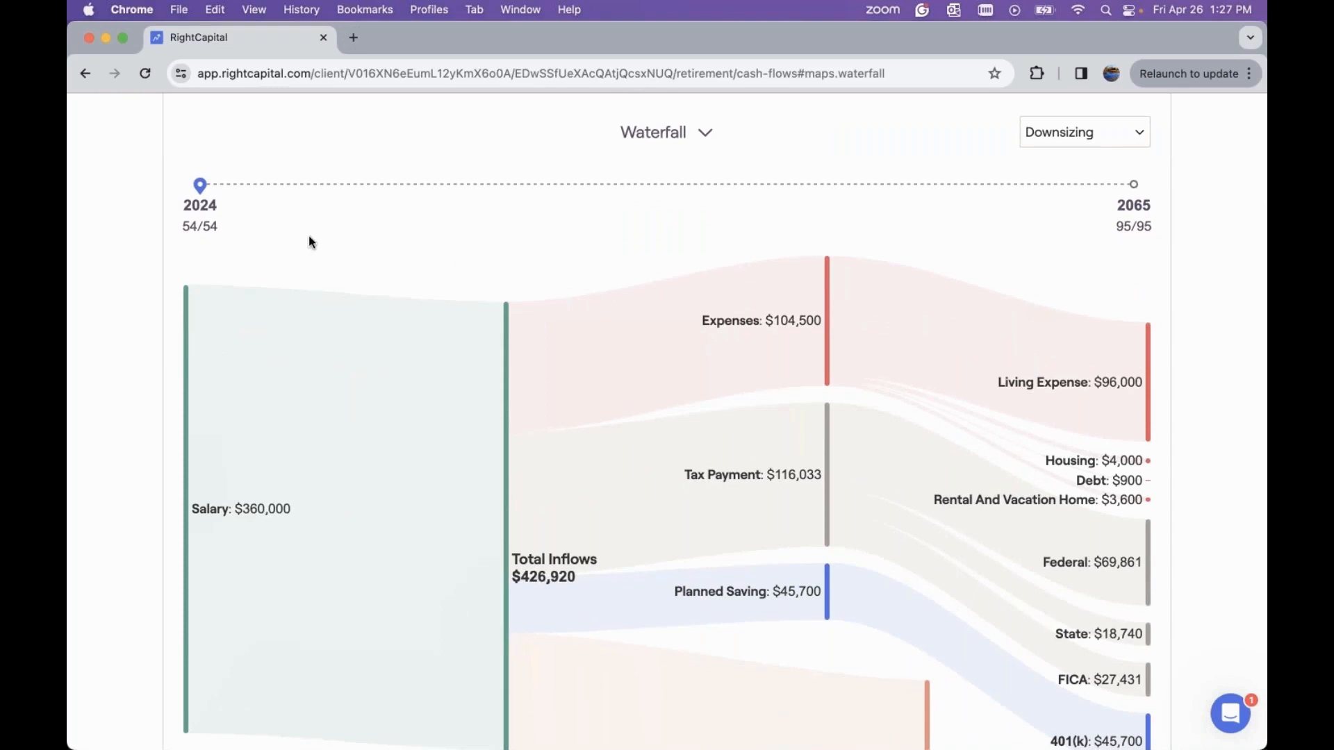
pyautogui.scroll(-1, 310, 241)
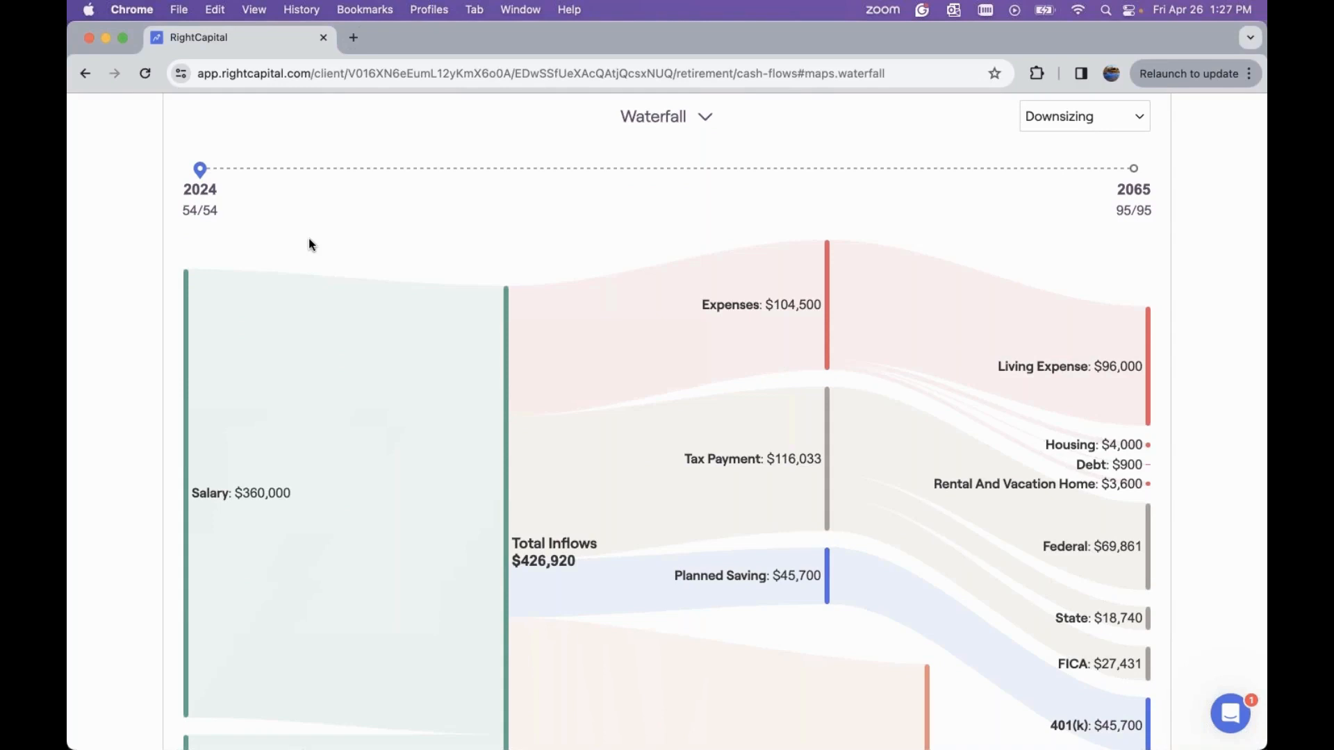
pyautogui.scroll(-2, 310, 239)
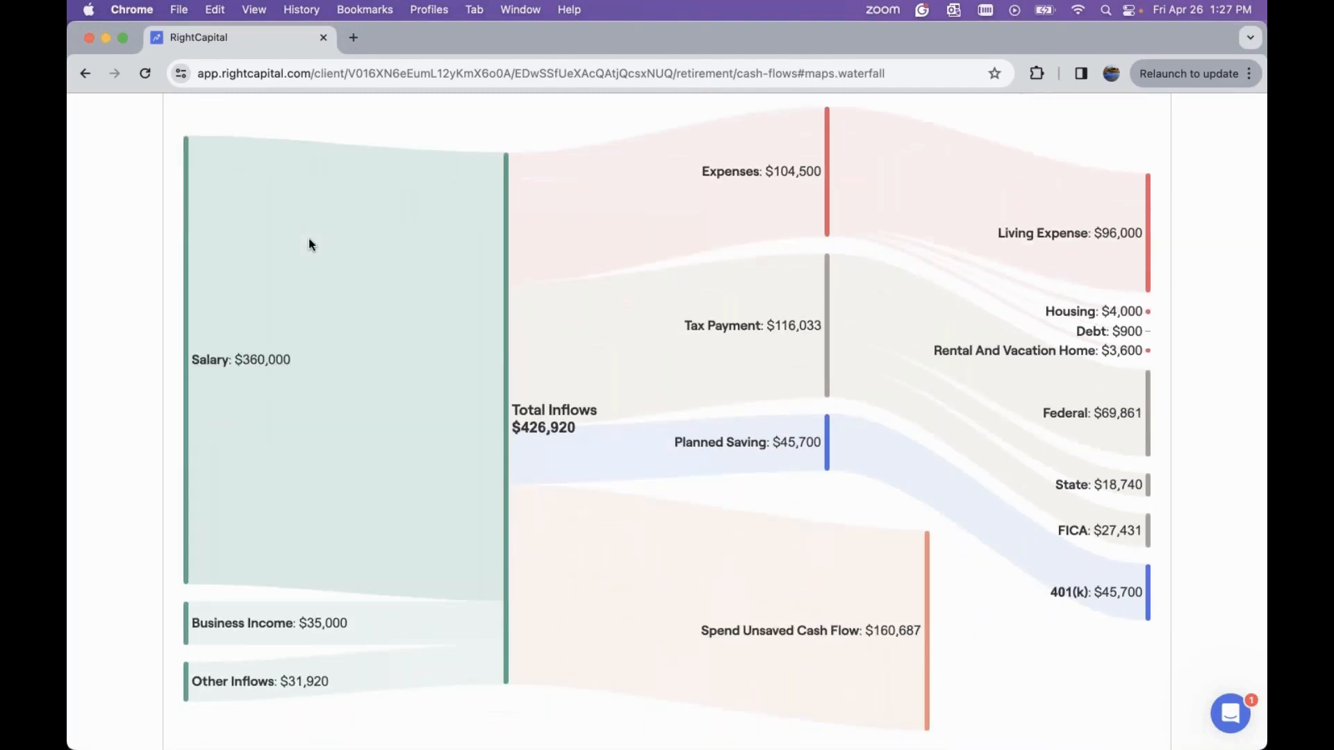
pyautogui.scroll(-1, 310, 243)
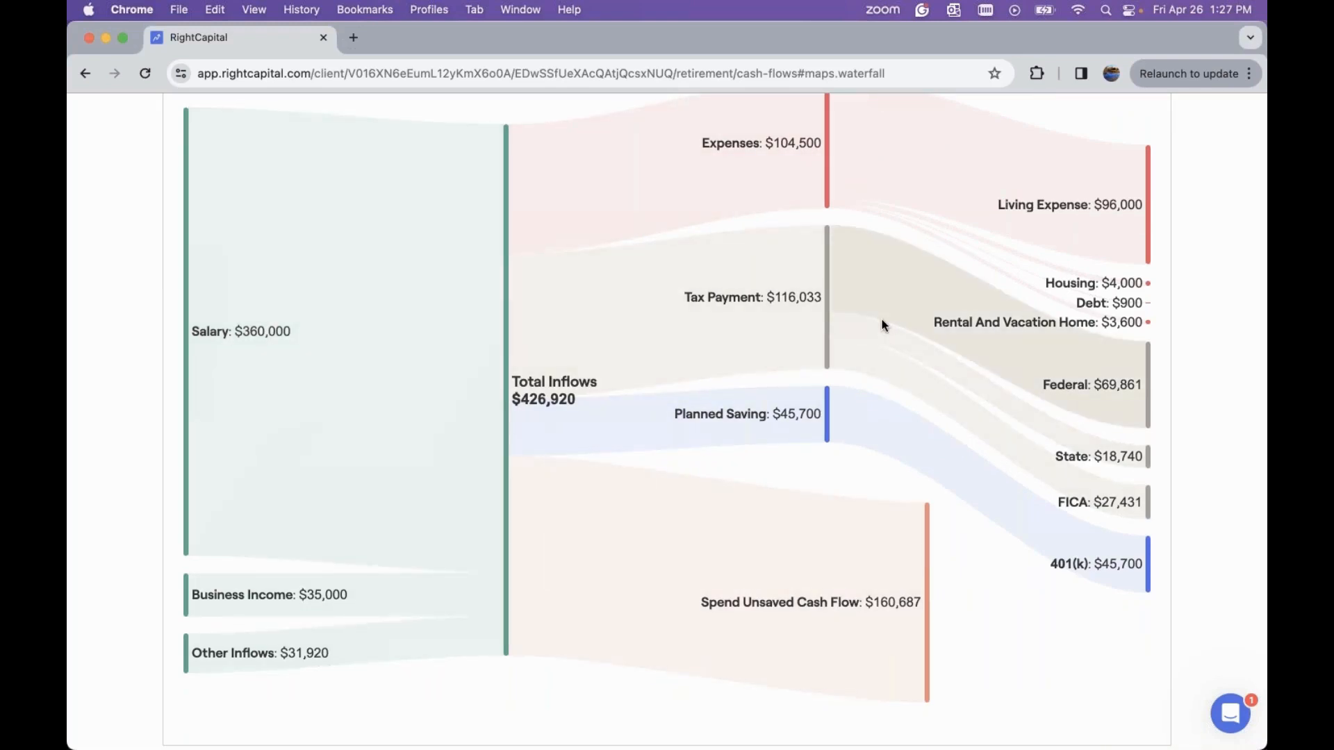
pyautogui.scroll(4, 588, 277)
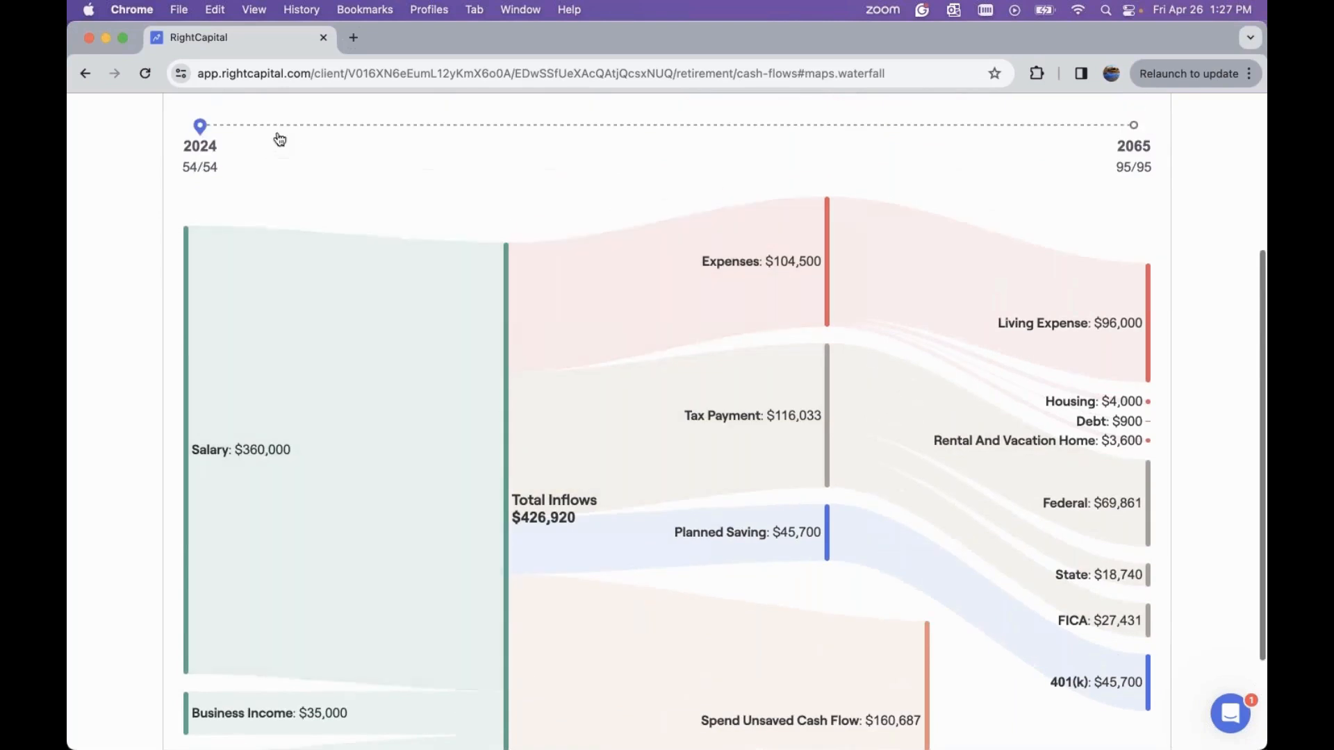
pyautogui.scroll(2, 251, 137)
pyautogui.moveTo(201, 195); pyautogui.dragTo(494, 203)
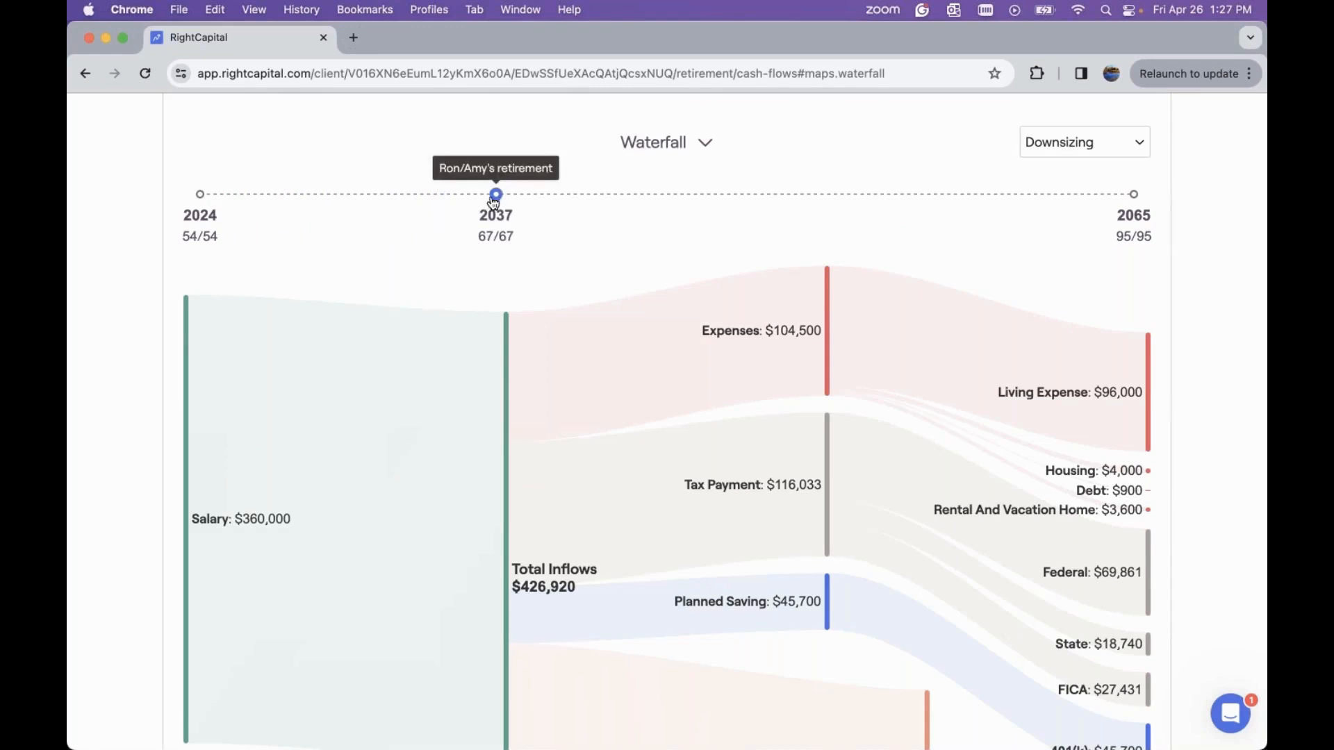
pyautogui.moveTo(494, 202); pyautogui.dragTo(495, 201)
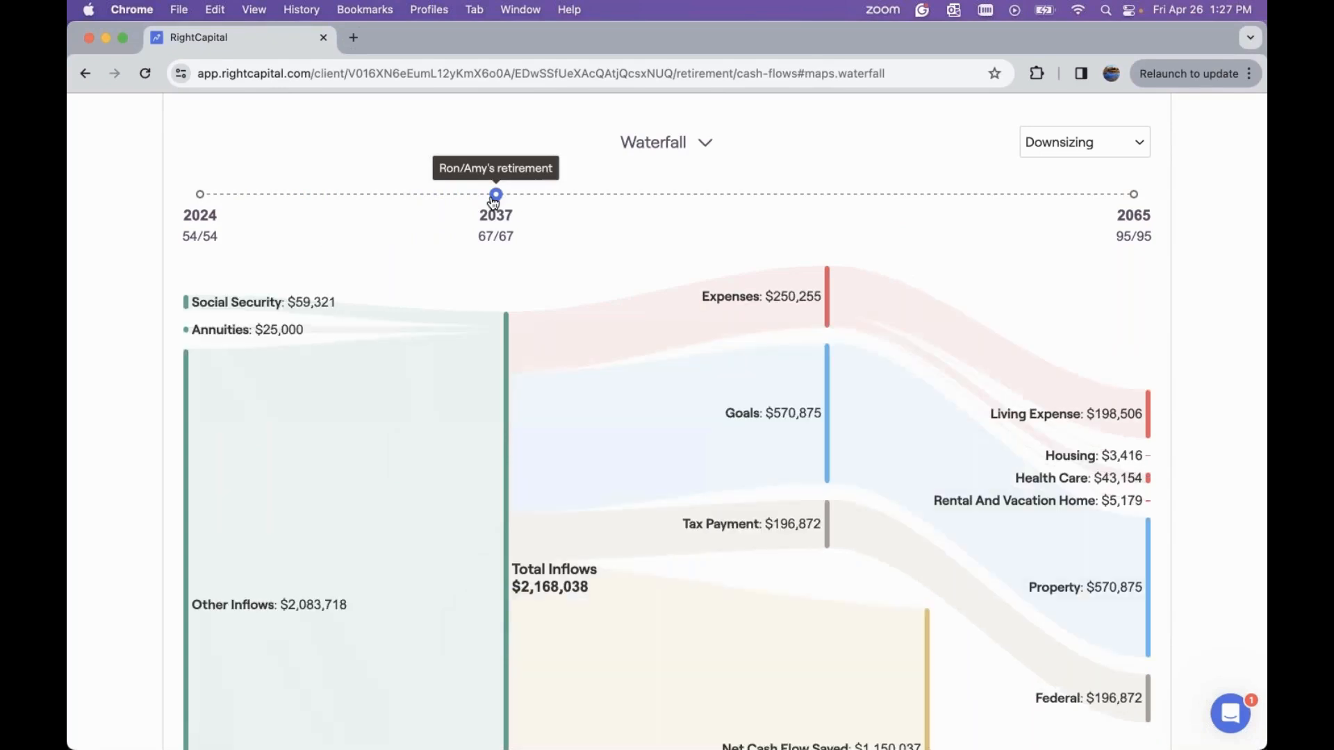
pyautogui.scroll(-3, 569, 270)
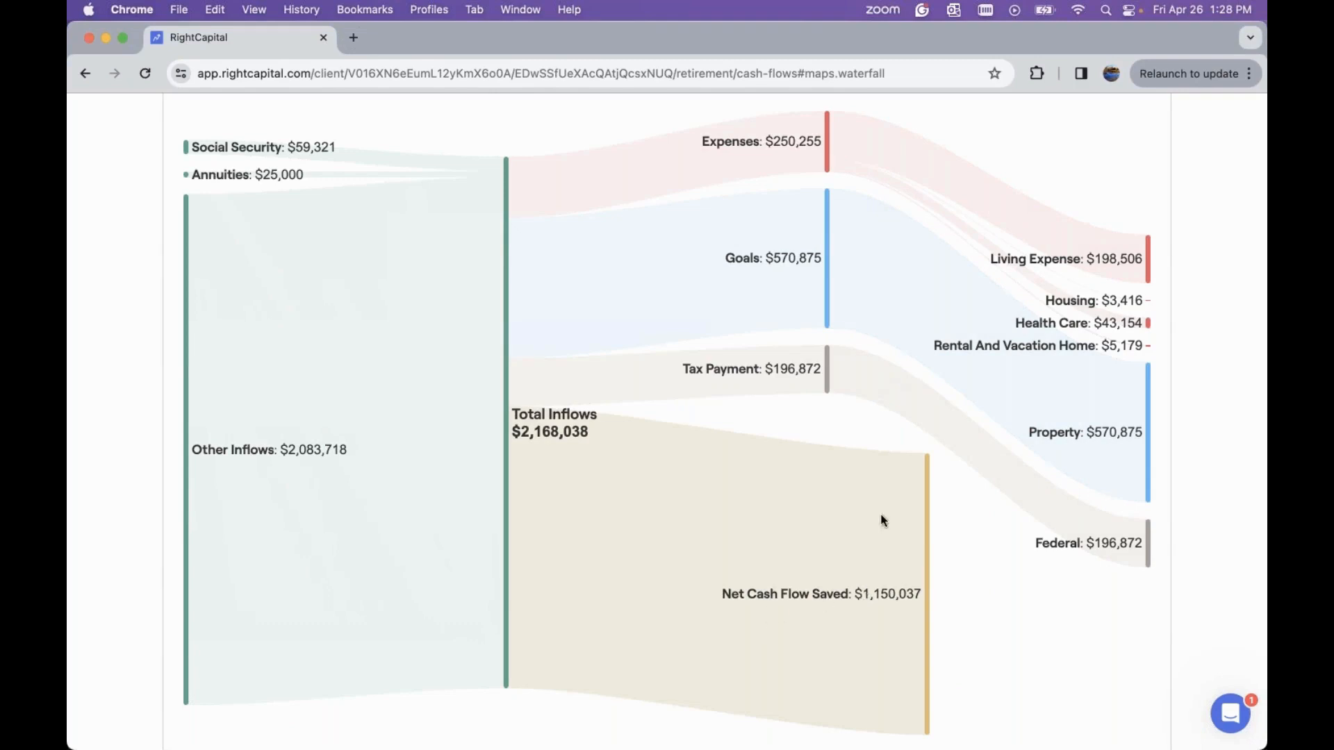
pyautogui.scroll(4, 906, 437)
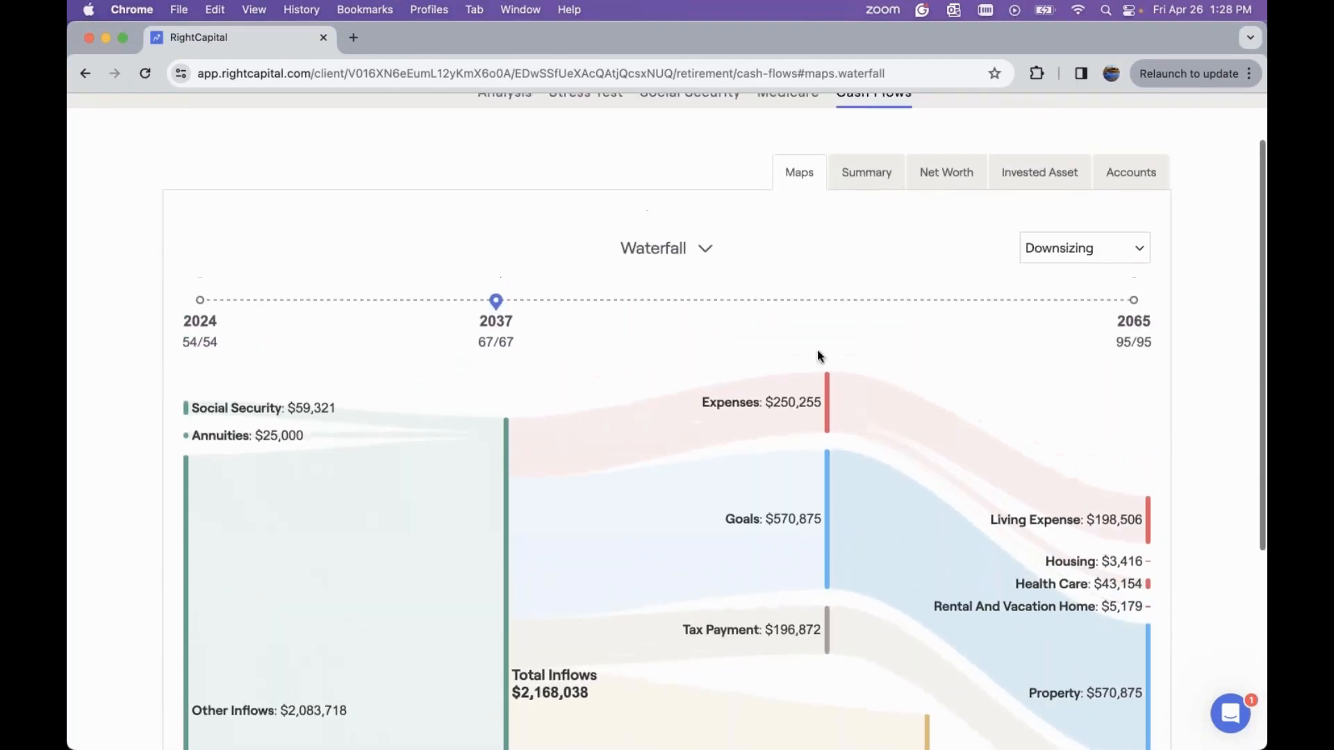
# Switch the map to Breakdown and expand Social Security, real estate sale, business sale, rental income and housing details
pyautogui.click(668, 257)
pyautogui.click(665, 282)
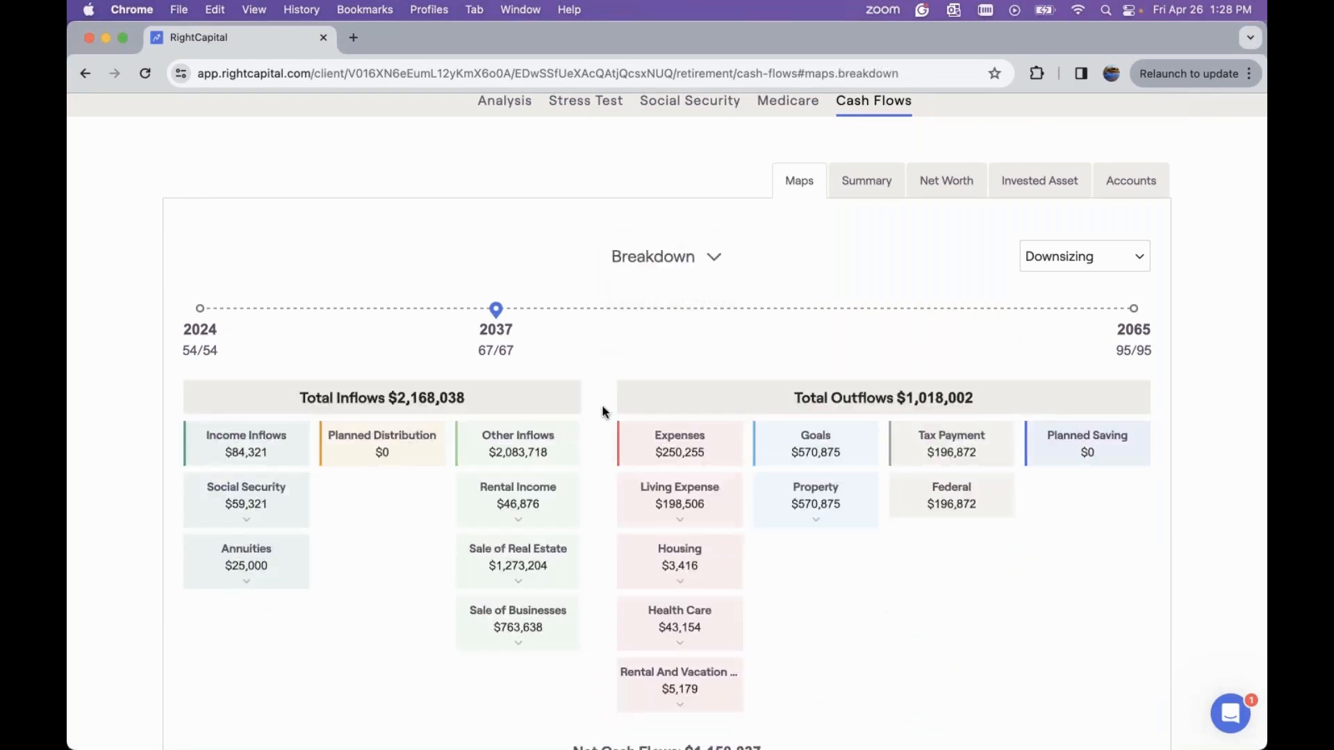
pyautogui.scroll(-2, 603, 411)
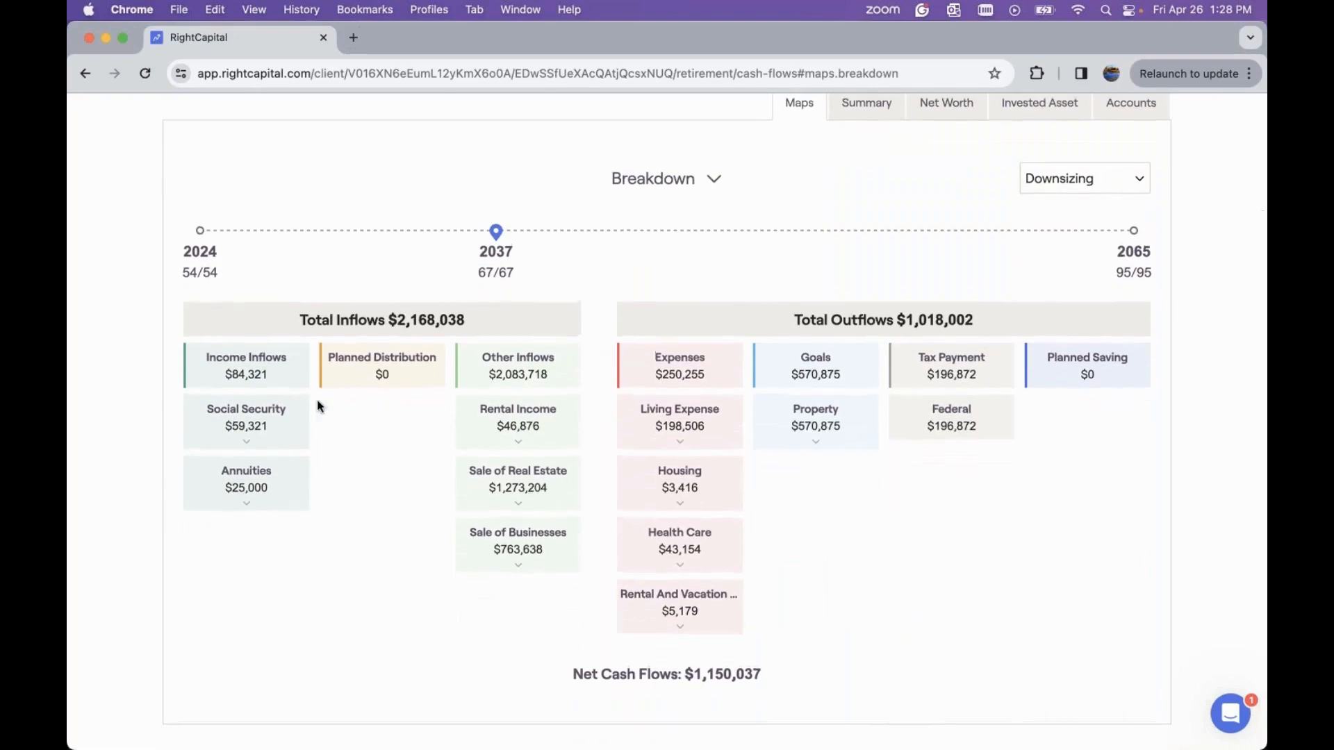
pyautogui.click(245, 442)
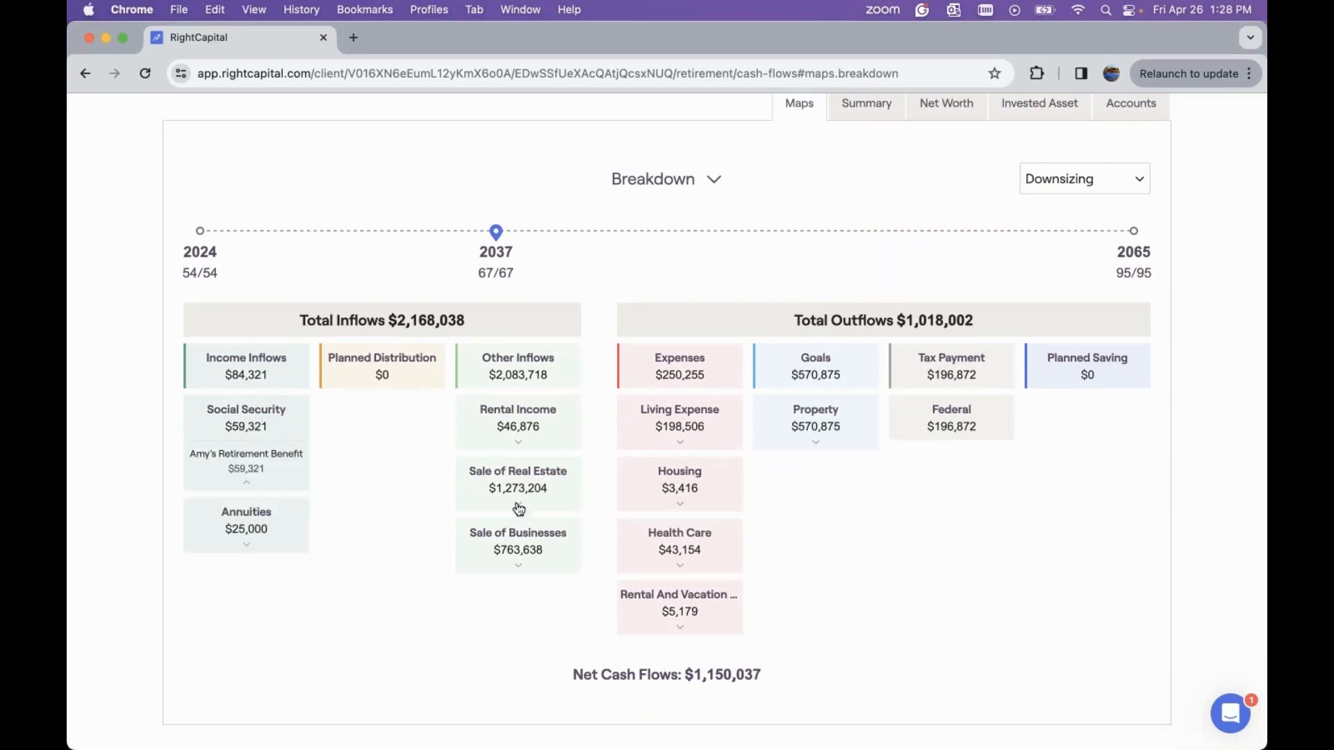
pyautogui.click(518, 507)
pyautogui.click(514, 602)
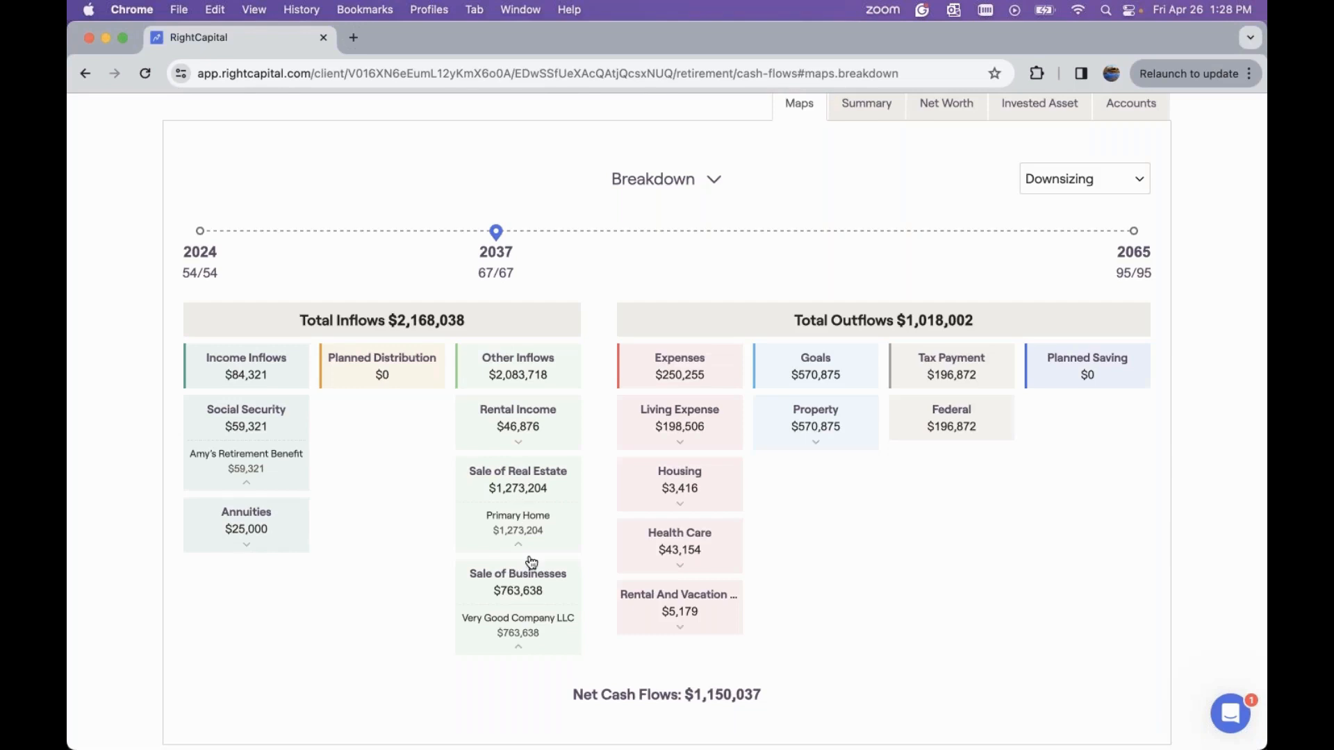
pyautogui.click(520, 440)
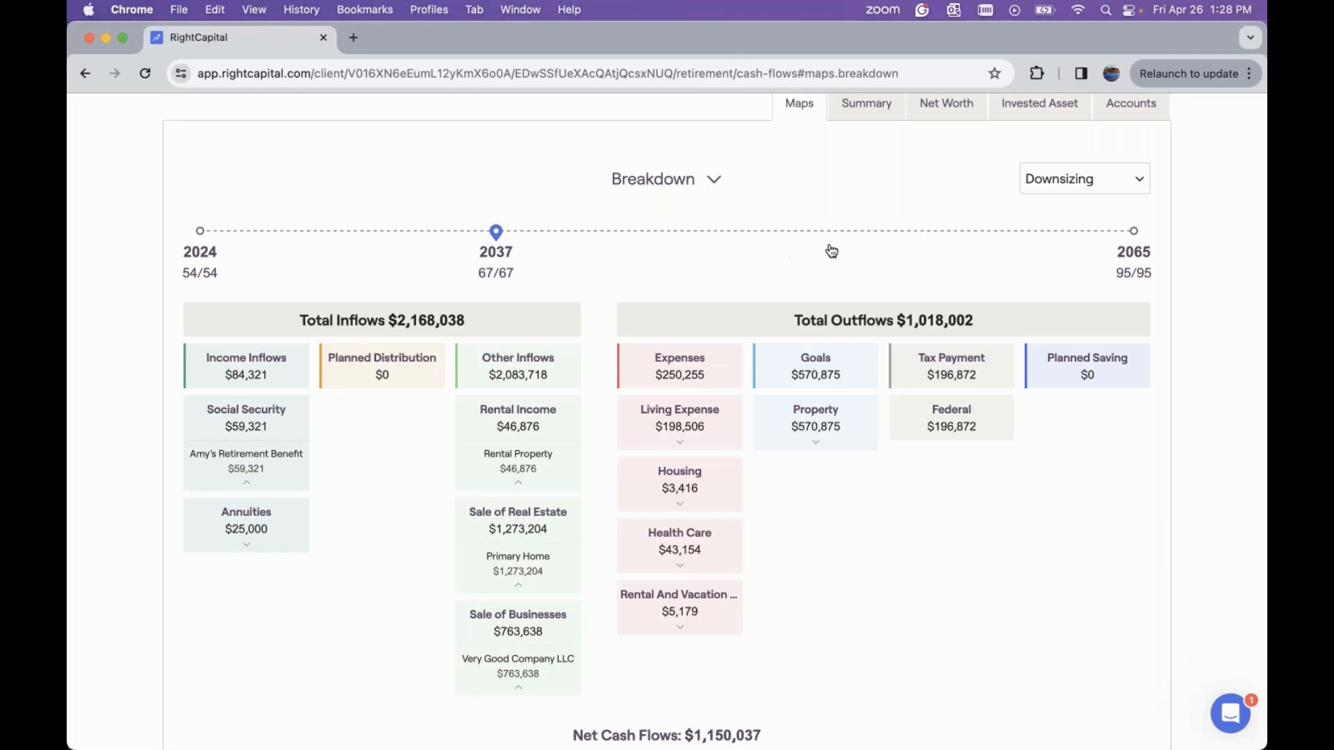
pyautogui.scroll(-1, 896, 402)
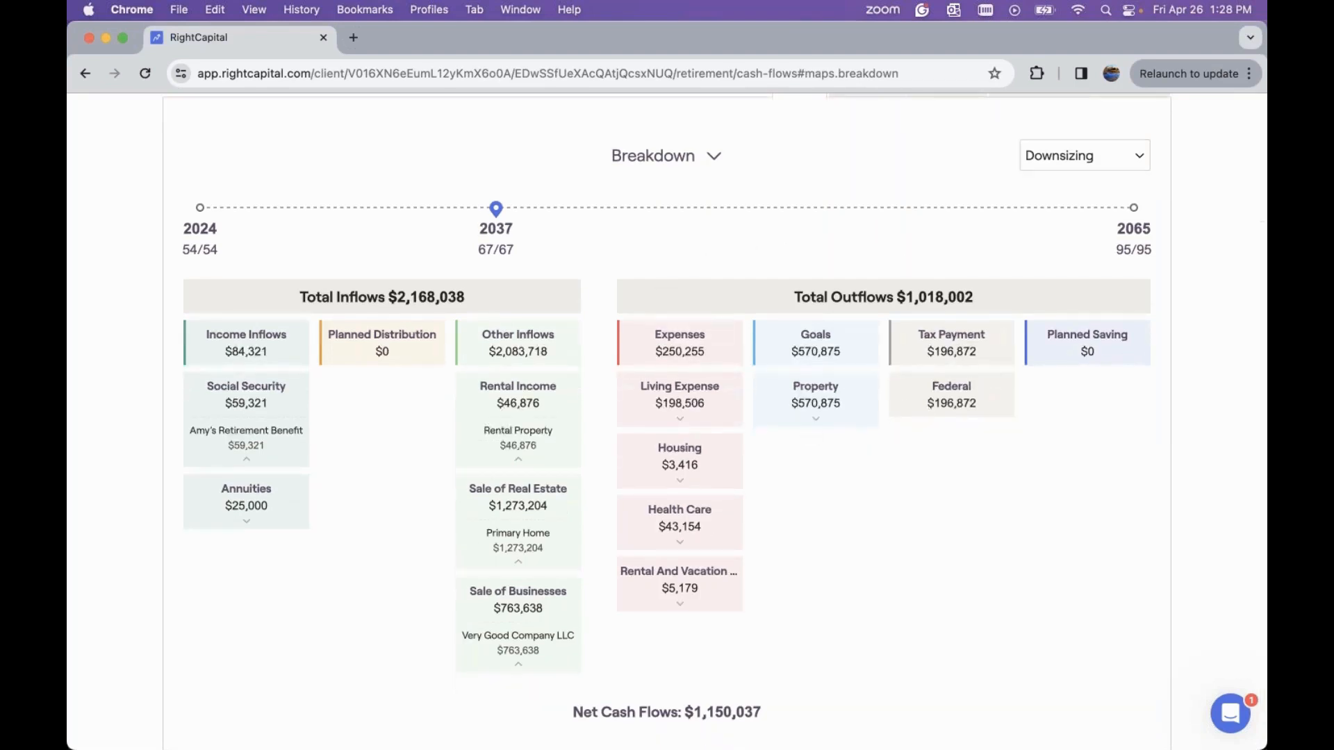
pyautogui.click(689, 481)
pyautogui.scroll(-2, 686, 500)
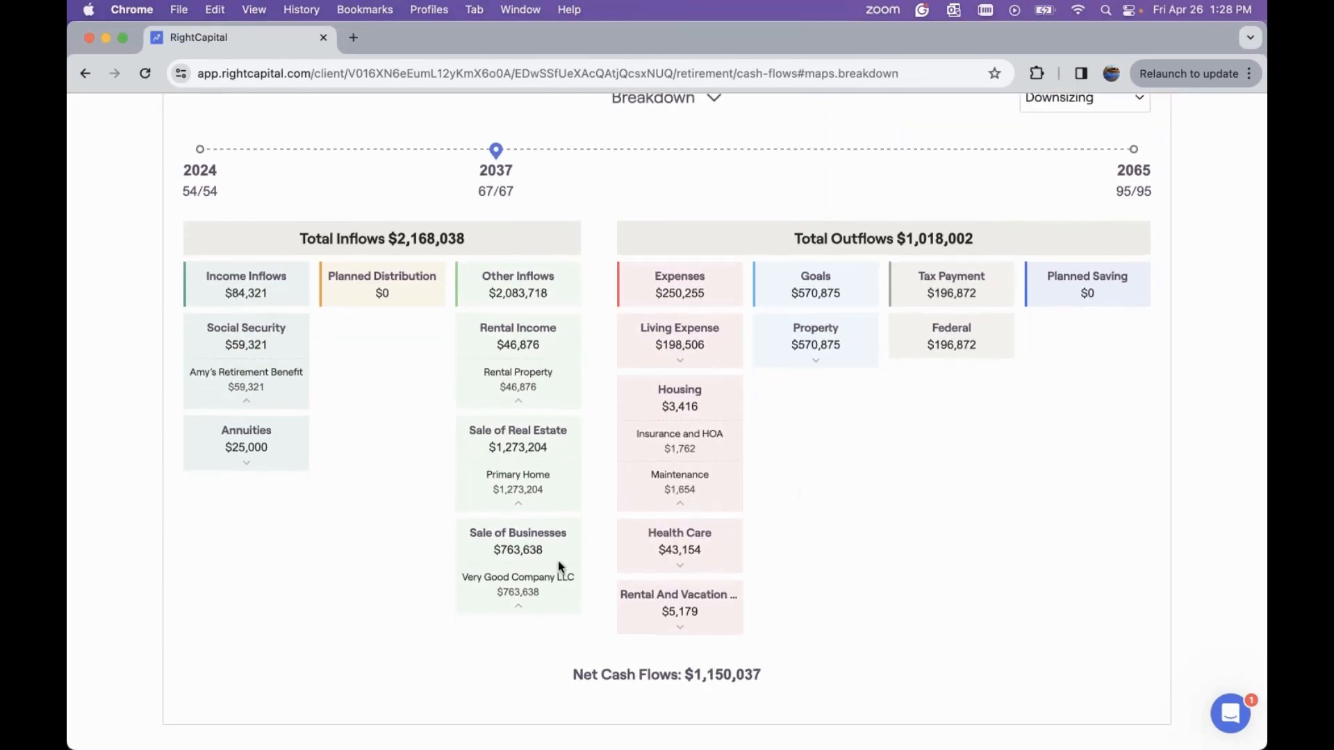
pyautogui.scroll(3, 745, 368)
pyautogui.scroll(5, 757, 369)
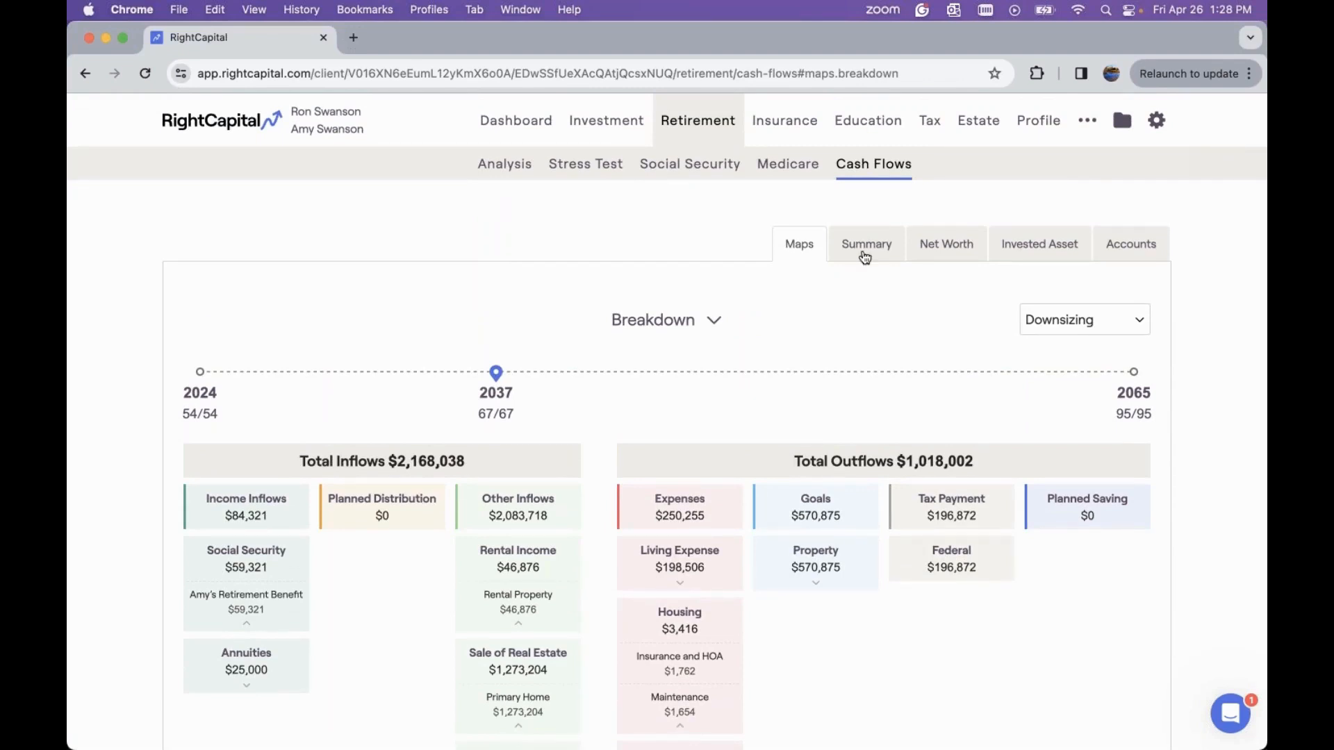
# Open the cash flow Summary table and drill into Other Inflows, then Sale of Real Estate by year
pyautogui.click(863, 254)
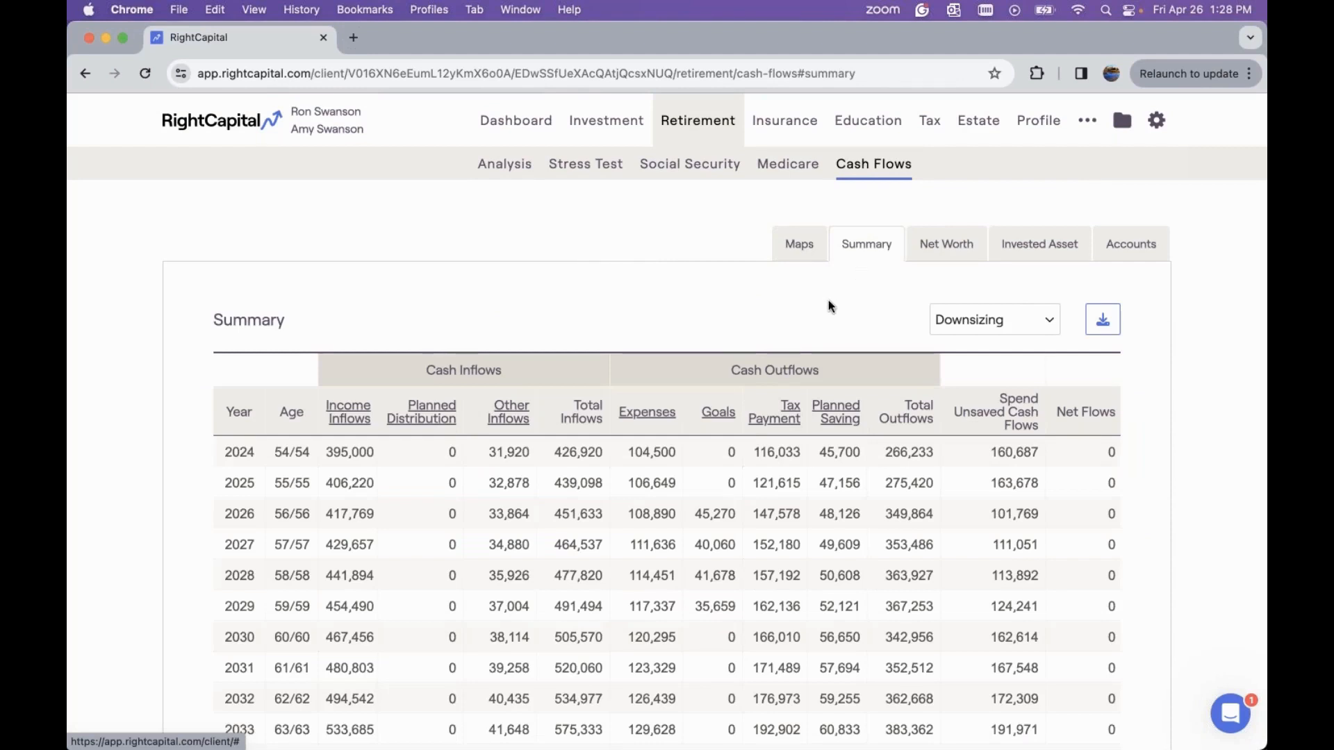
pyautogui.scroll(-2, 829, 305)
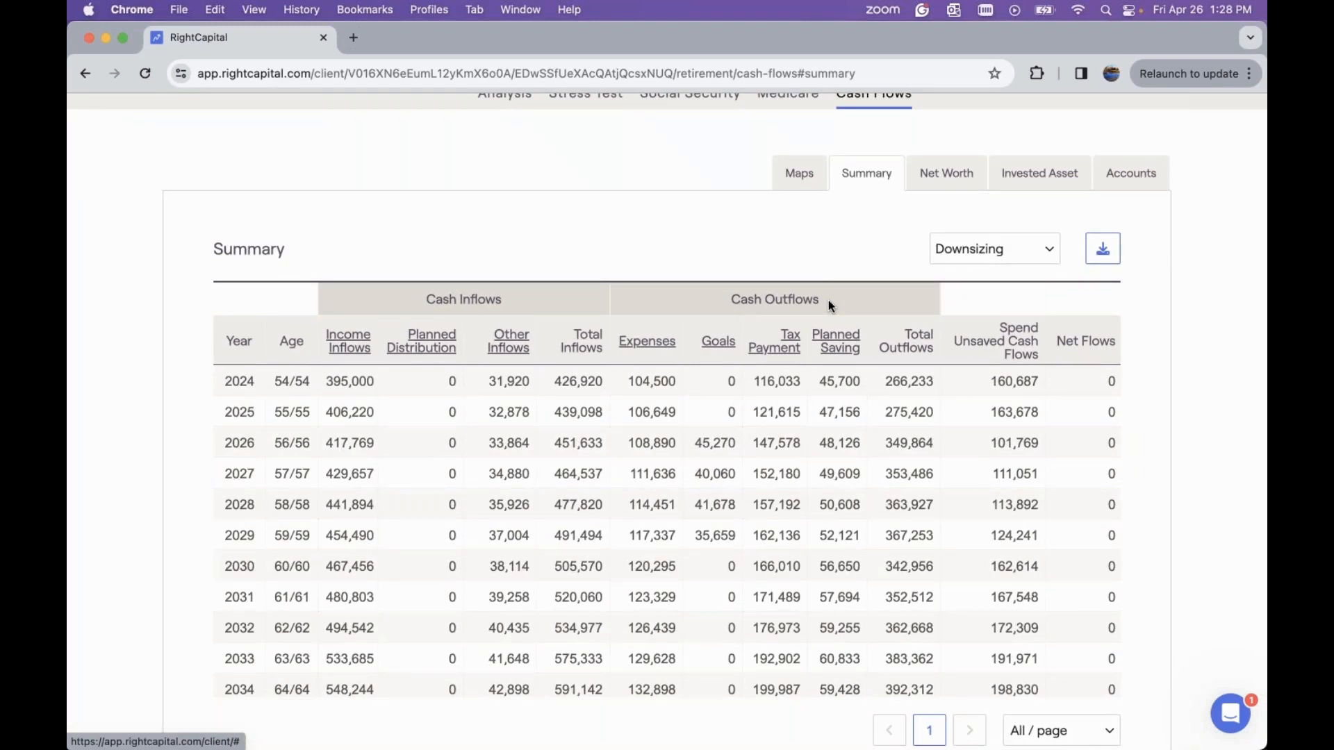
pyautogui.scroll(-1, 828, 300)
pyautogui.scroll(-7, 755, 406)
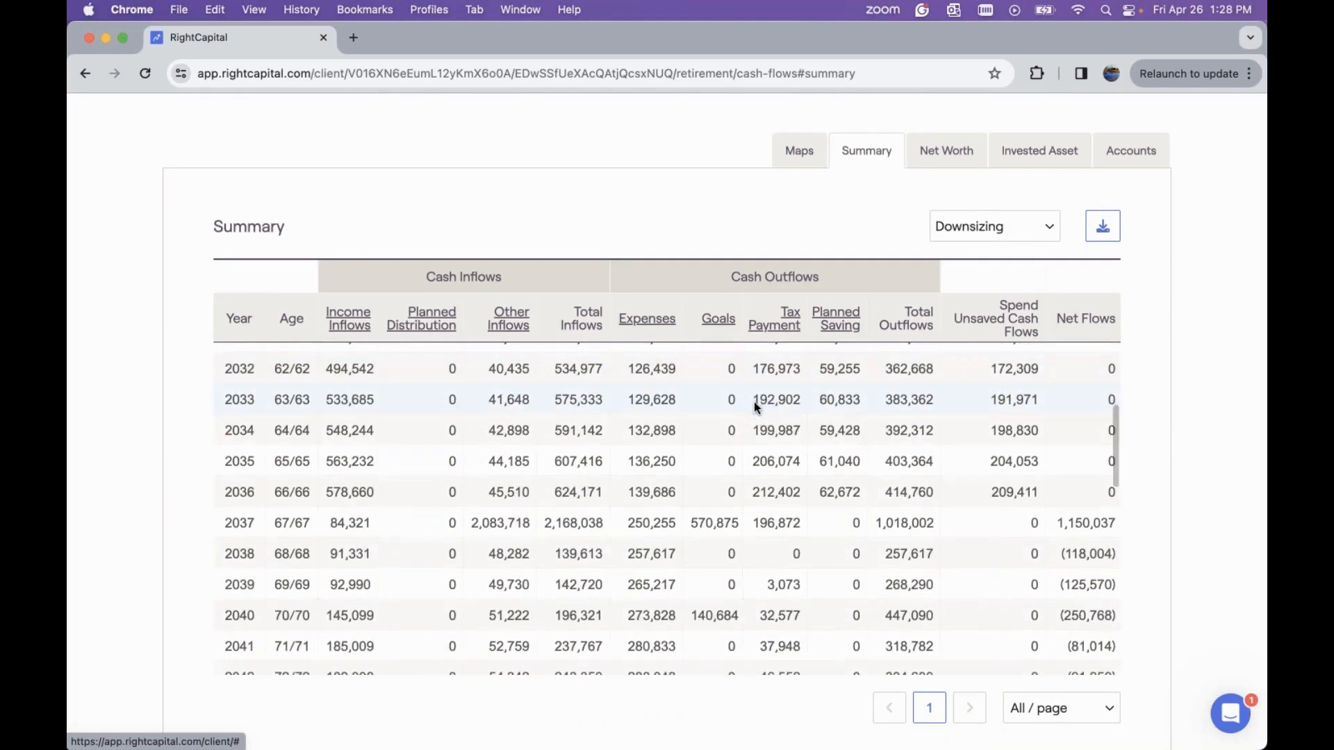
pyautogui.click(511, 325)
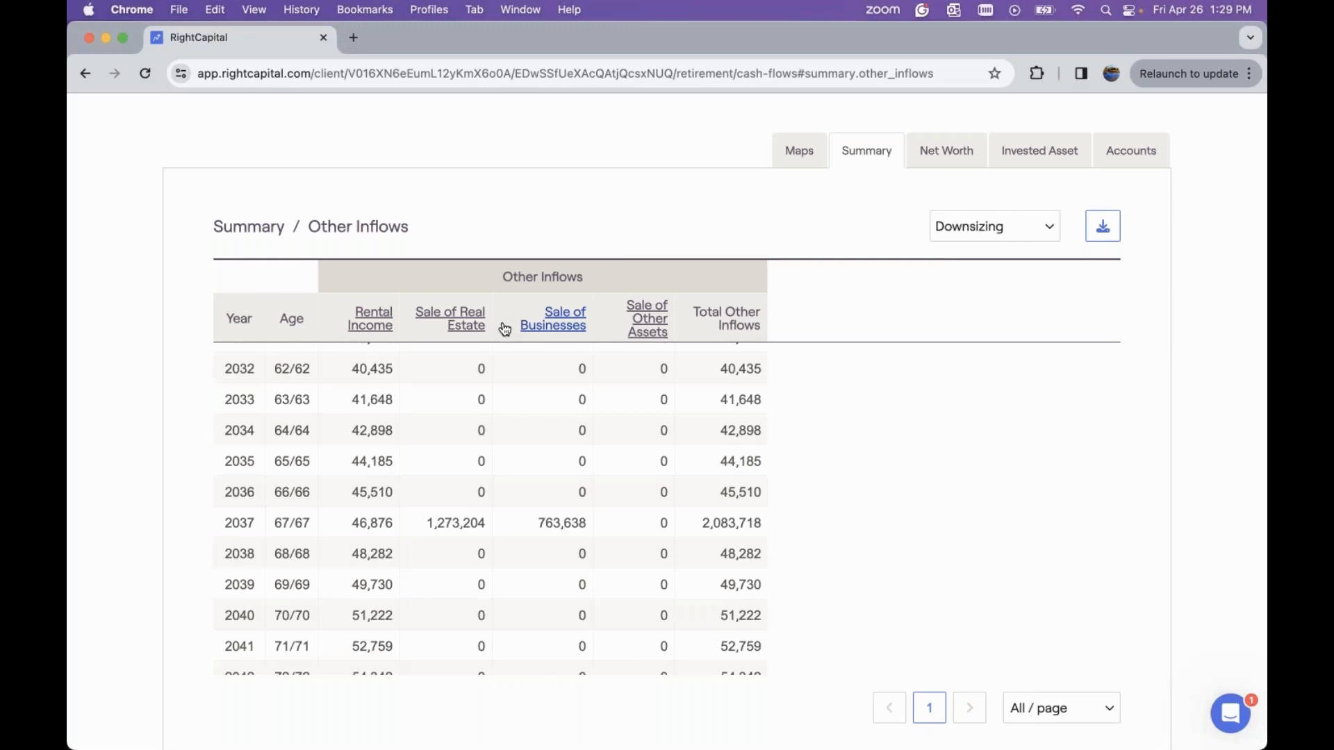
pyautogui.click(457, 321)
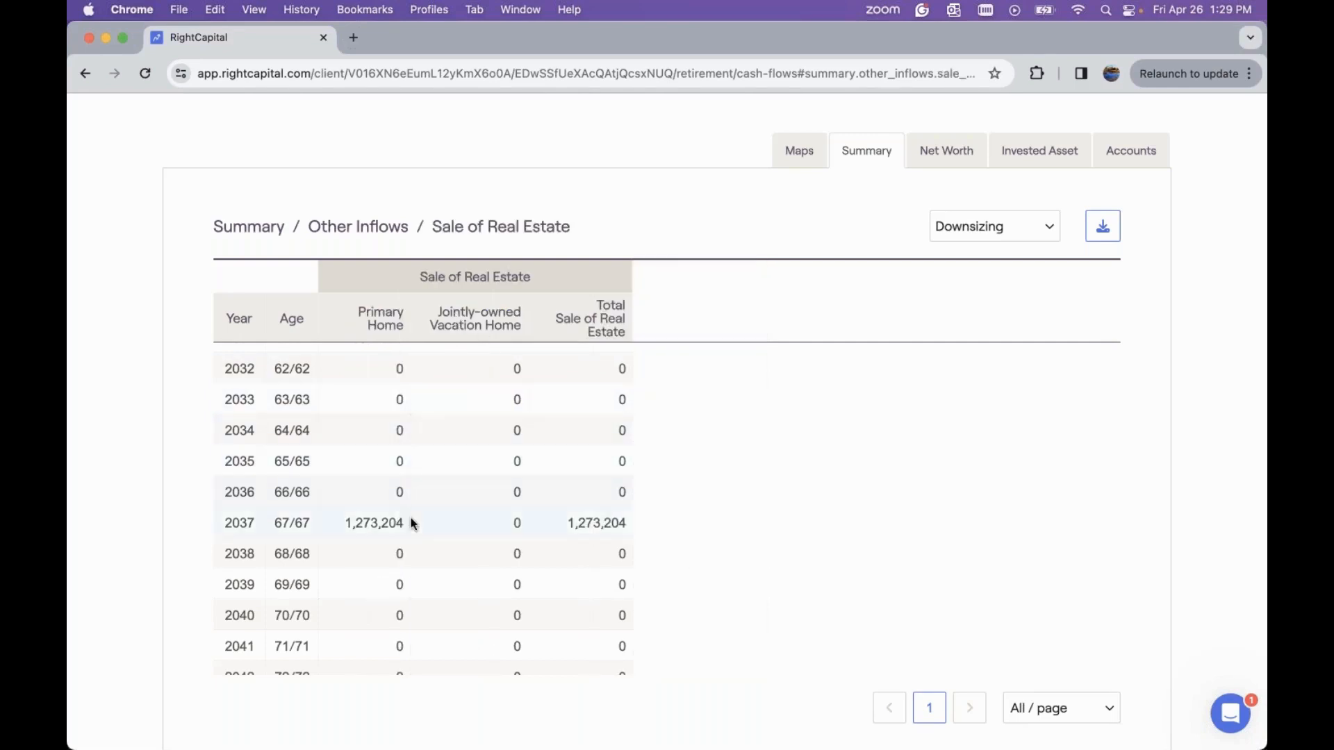
pyautogui.scroll(-5, 478, 490)
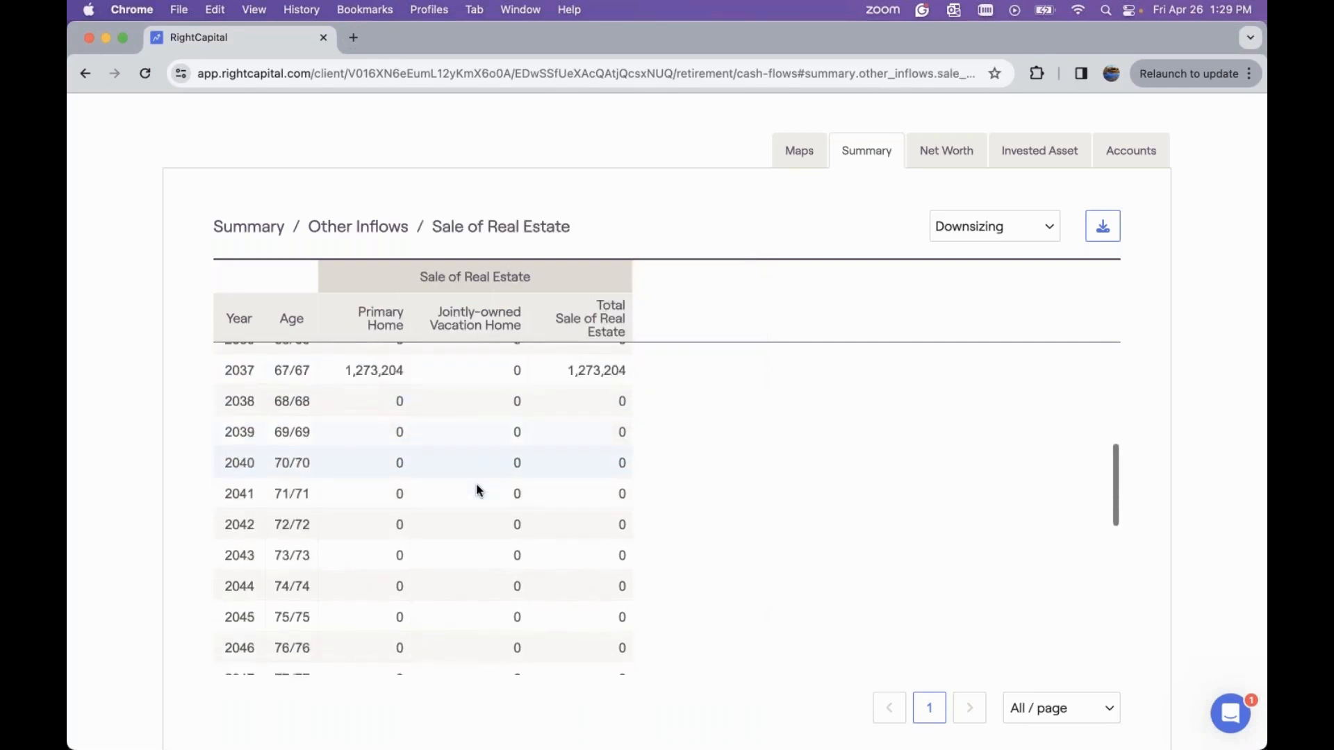
# Review later years of the real estate sale table, then return to the Summary and open the Goals breakdown
pyautogui.scroll(-10, 478, 490)
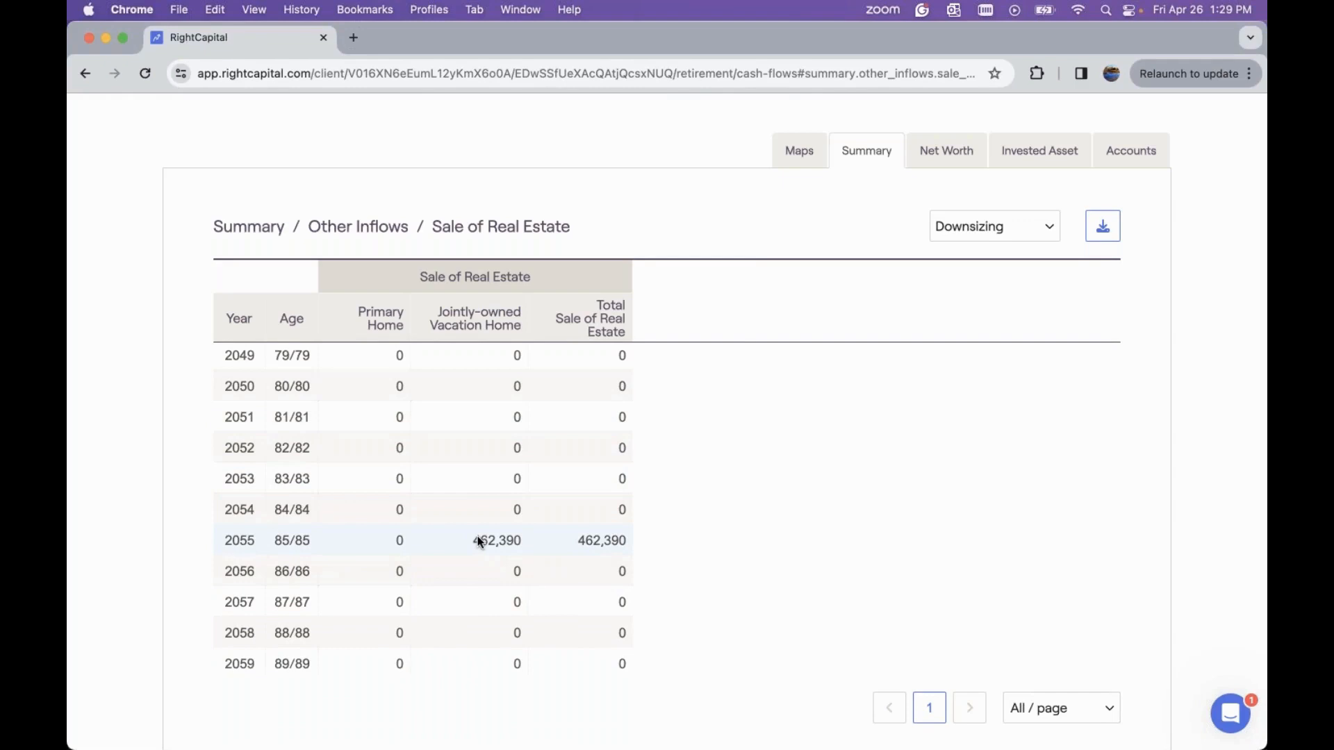
pyautogui.click(249, 227)
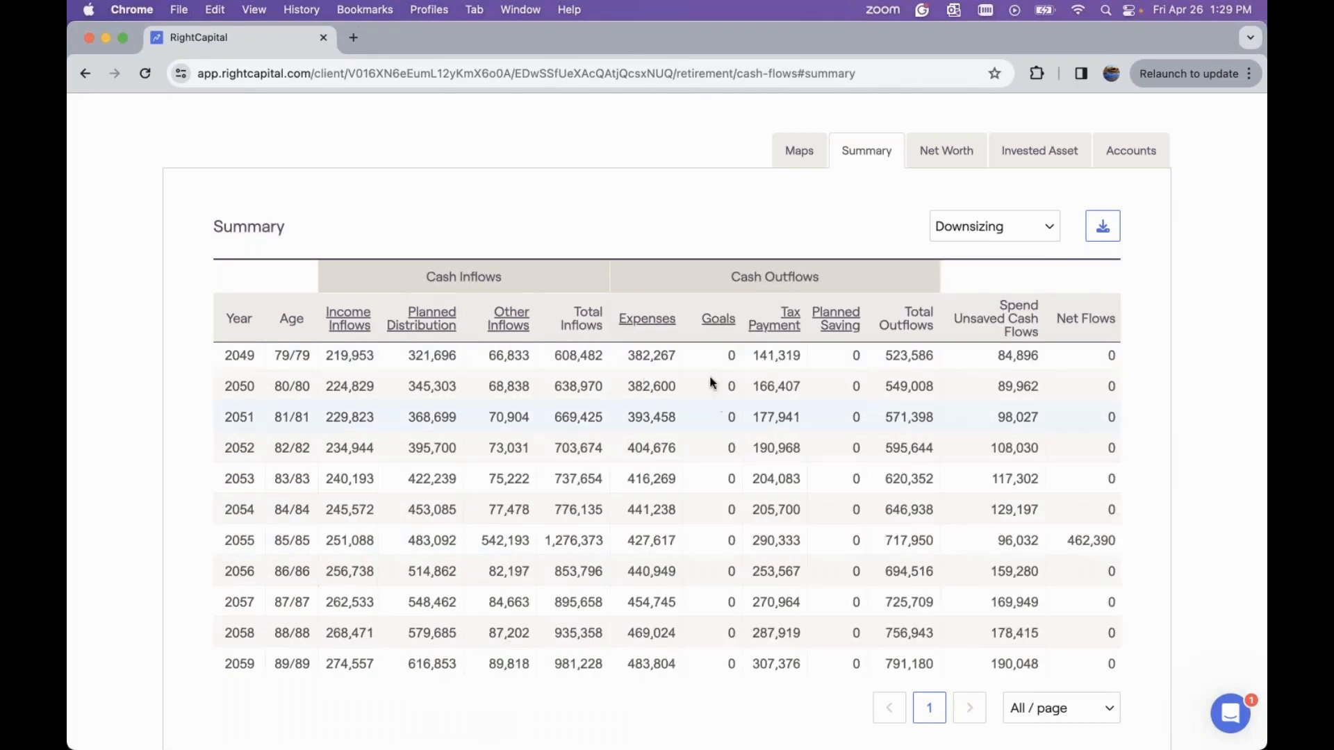
pyautogui.click(707, 320)
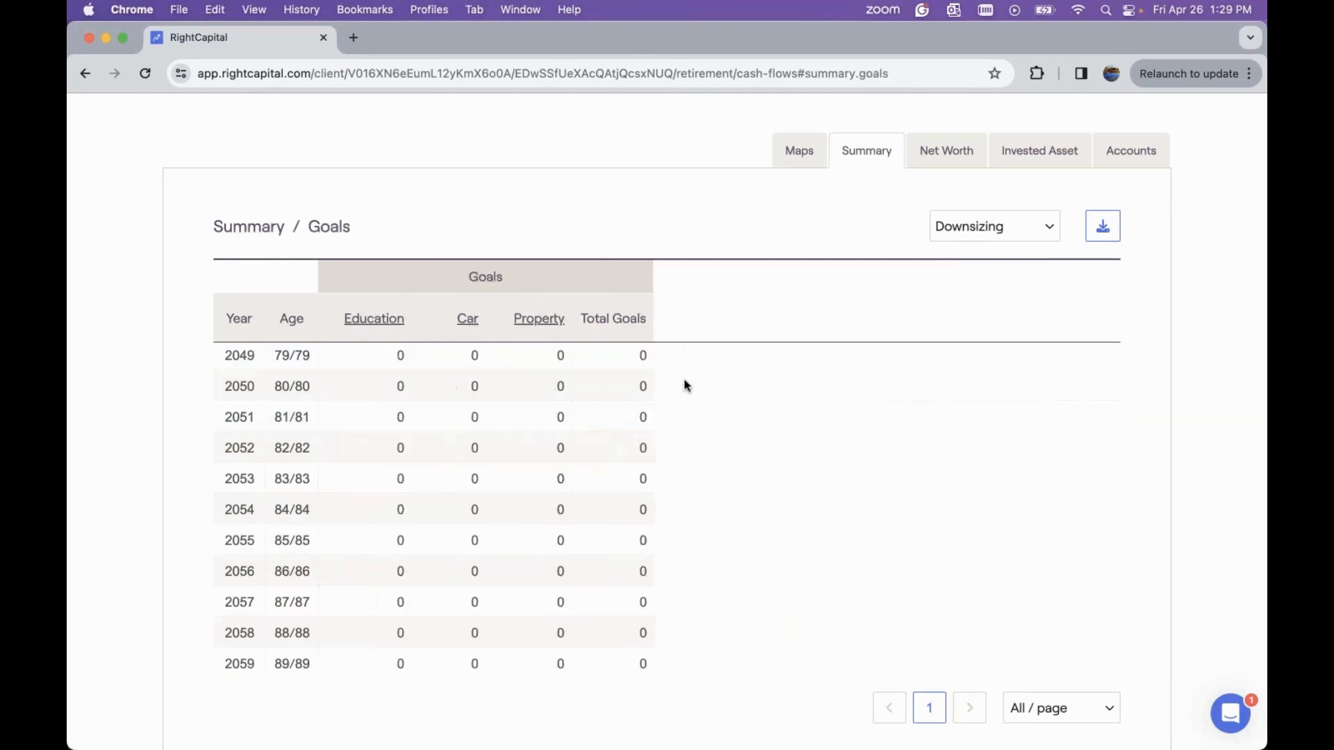
pyautogui.scroll(10, 646, 393)
pyautogui.scroll(6, 646, 394)
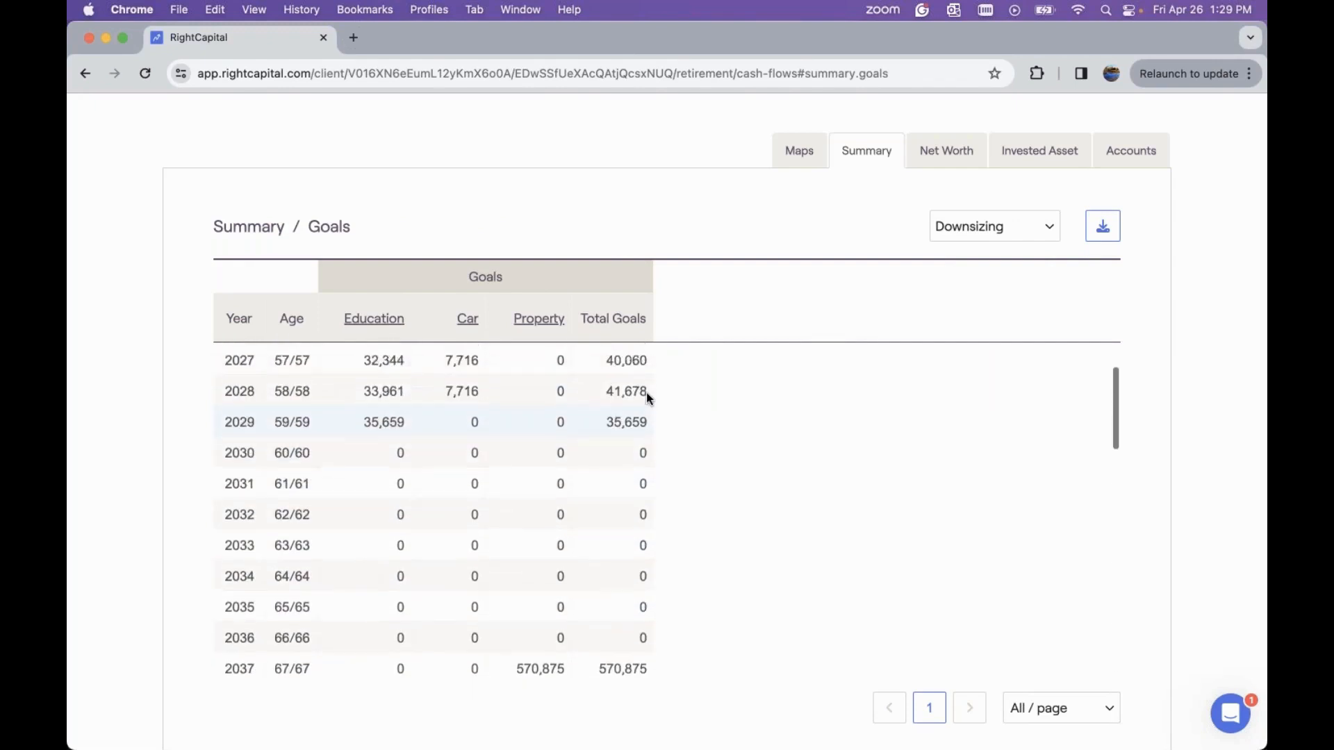
# Drill into the Car goal breakdown, then the Property goal breakdown, and scroll through the property goal years
pyautogui.click(468, 322)
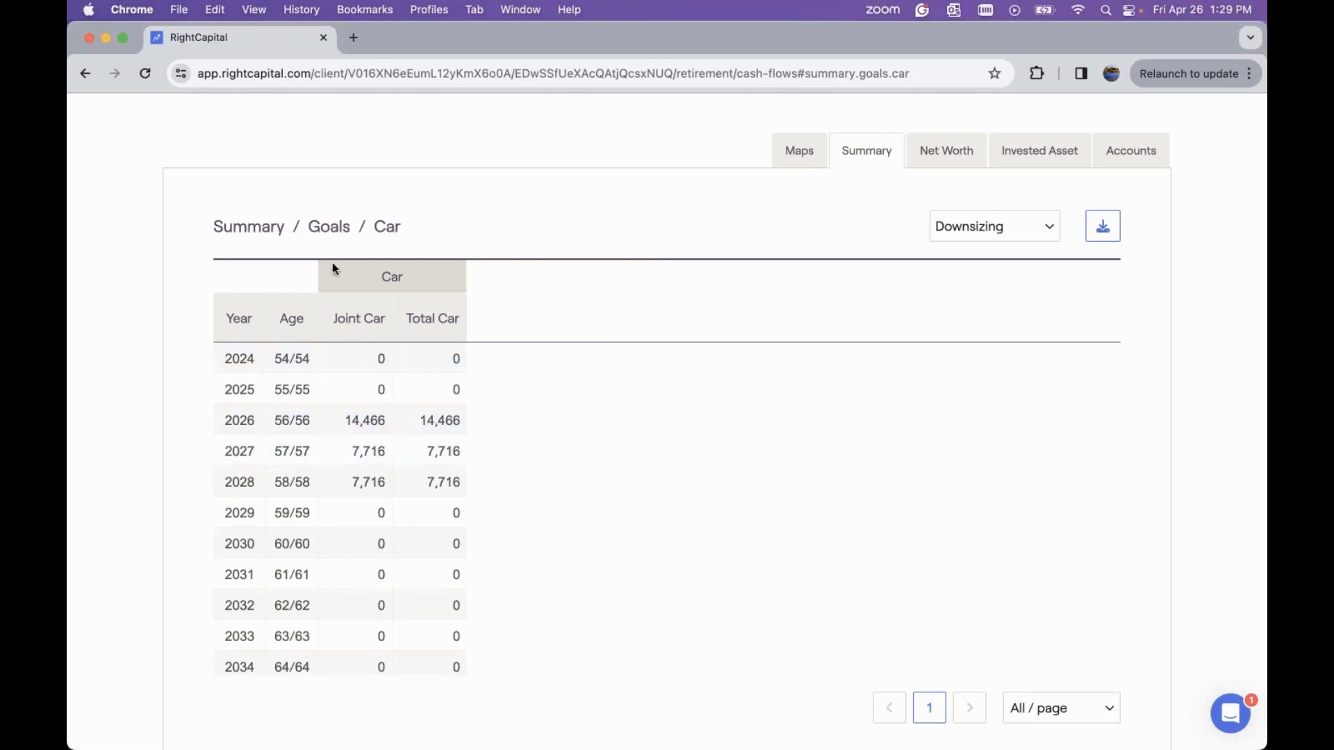
pyautogui.click(324, 229)
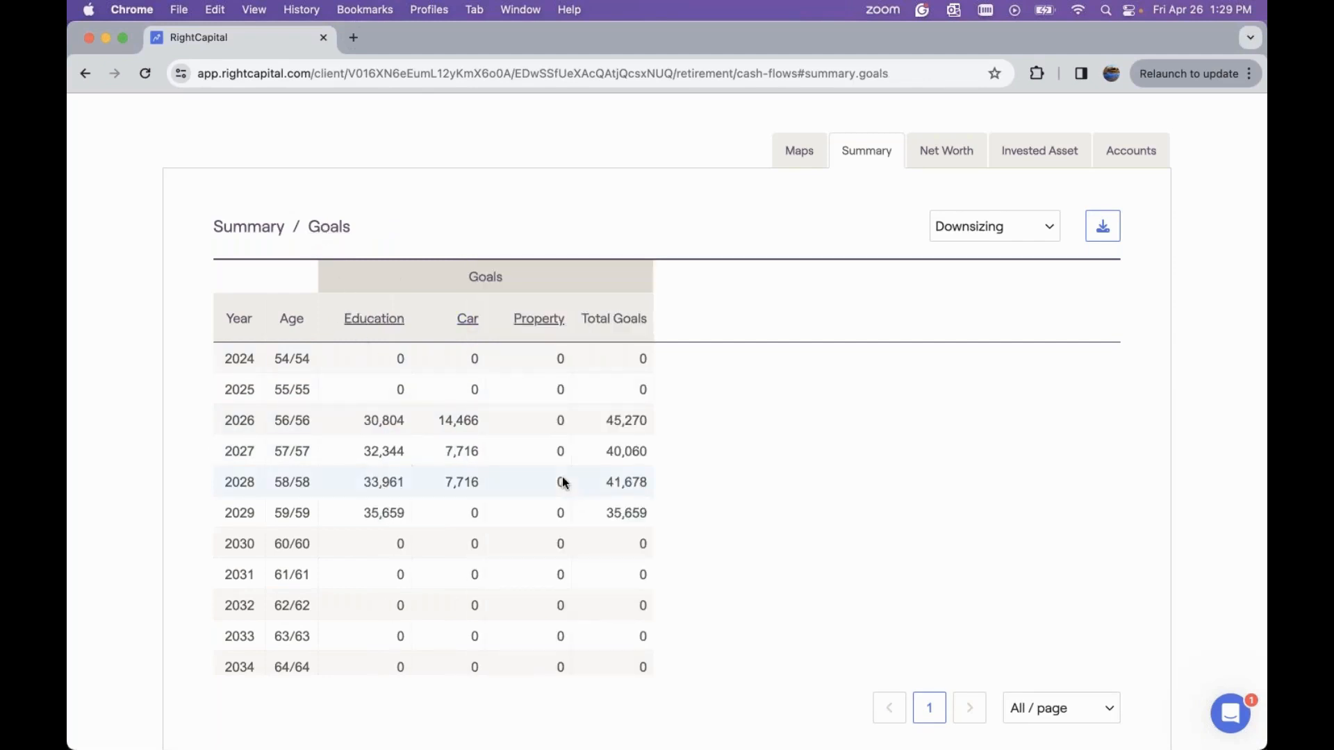
pyautogui.click(547, 321)
pyautogui.scroll(-2, 500, 484)
pyautogui.scroll(-7, 500, 484)
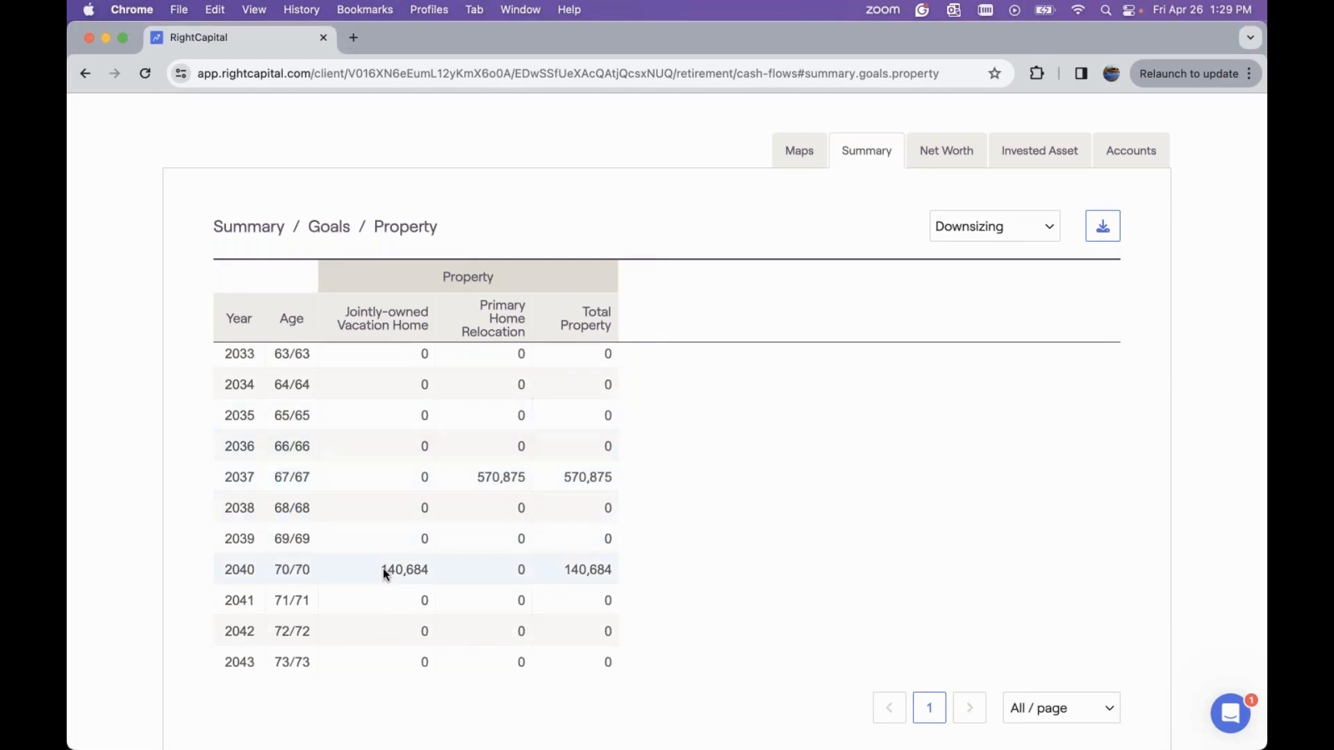
pyautogui.scroll(-7, 396, 566)
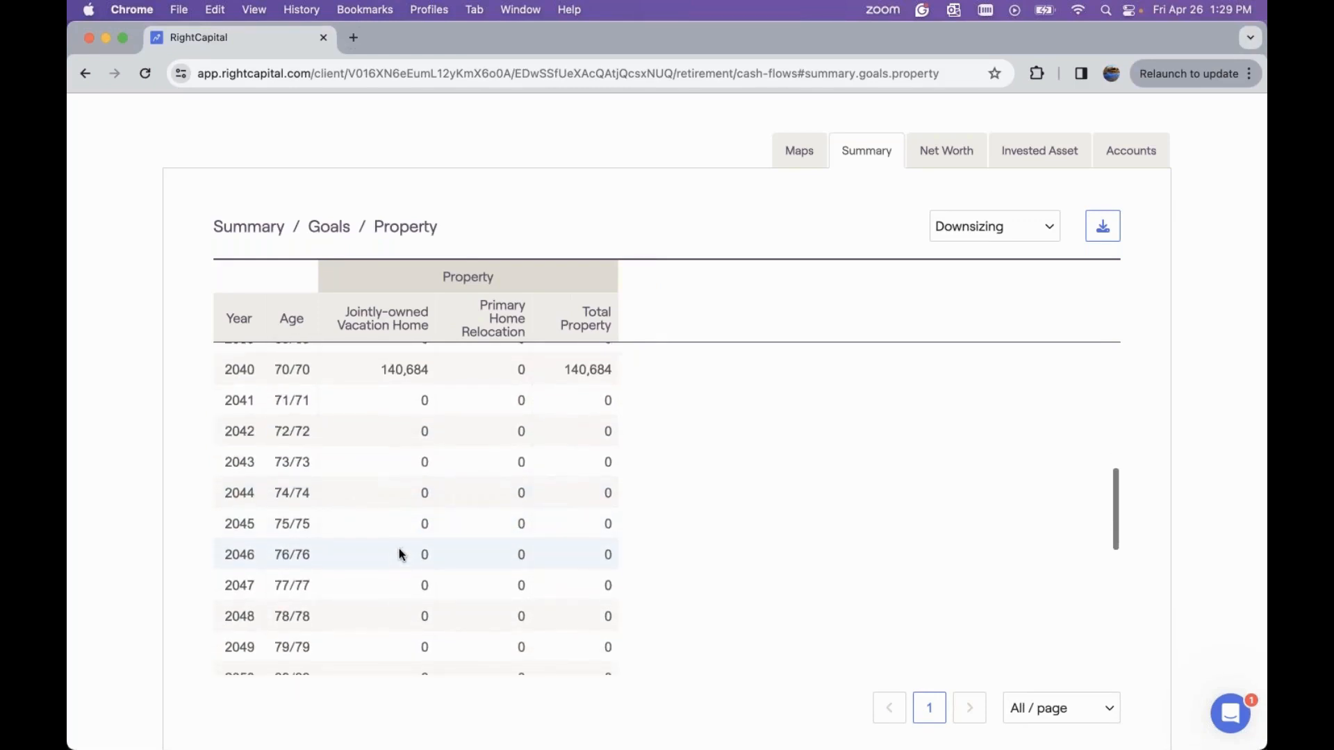
# Return to Goals and then the cash flow Summary table, and examine the years around the 2037 retirement
pyautogui.click(338, 235)
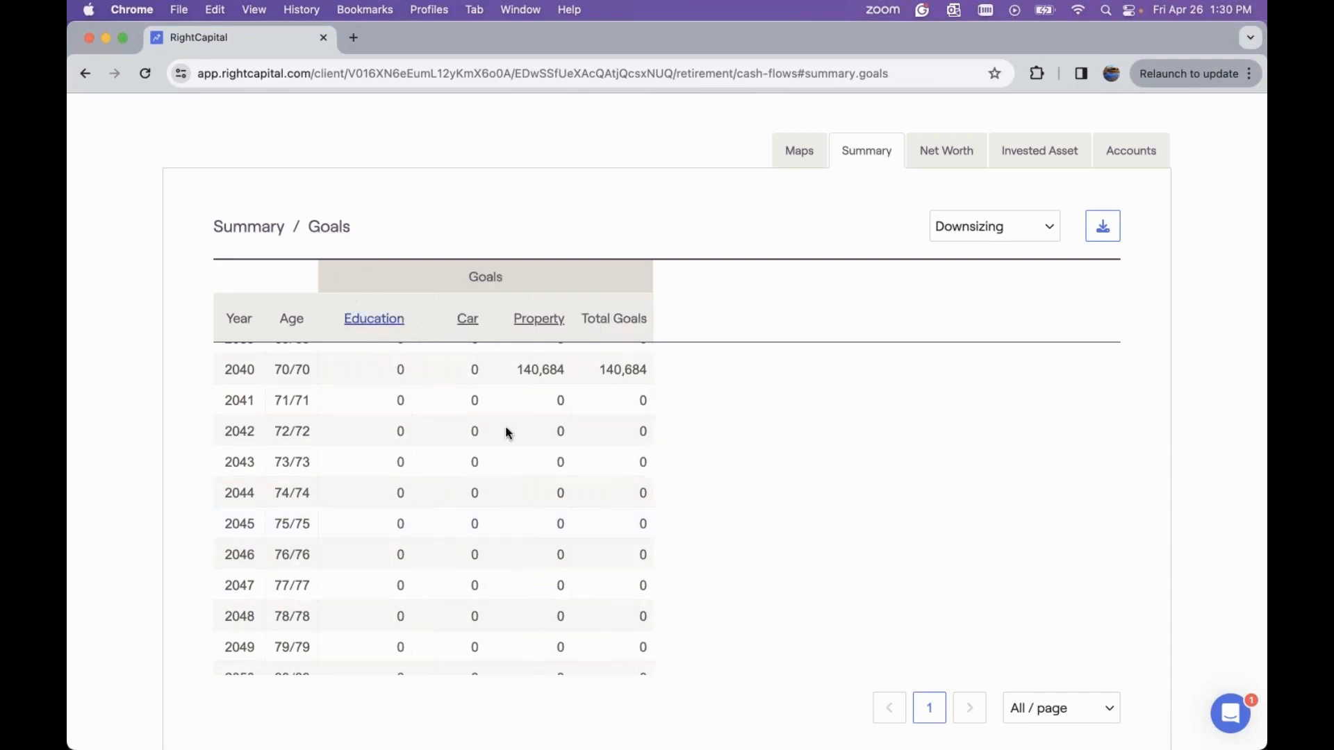
pyautogui.click(247, 227)
pyautogui.scroll(3, 681, 464)
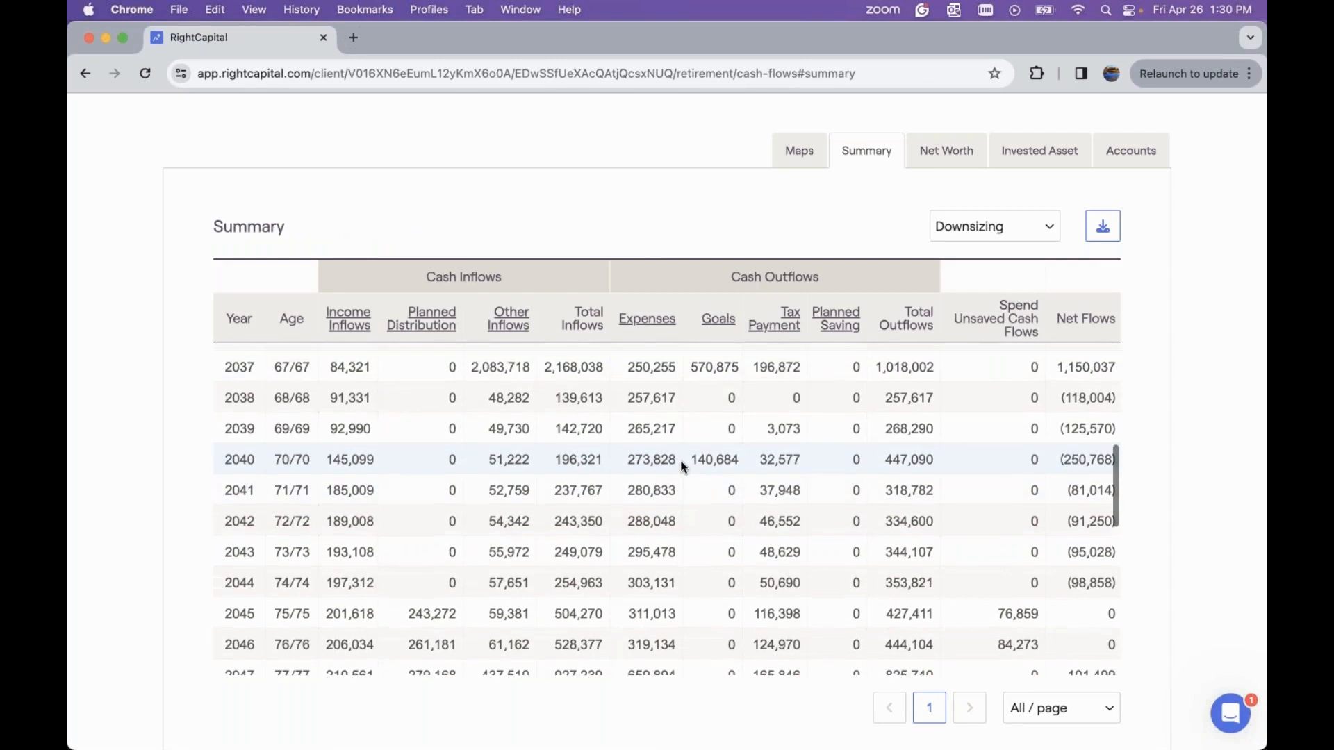
pyautogui.scroll(1, 359, 411)
pyautogui.scroll(2, 359, 410)
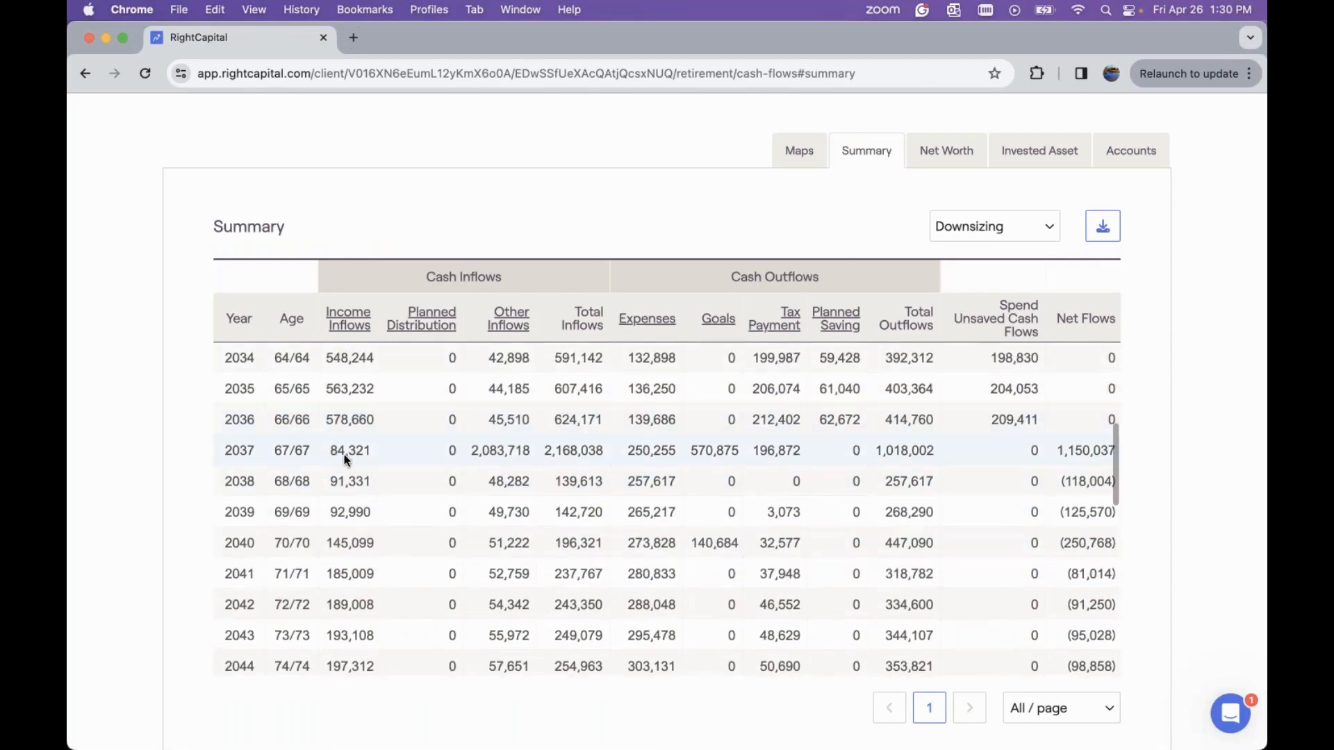
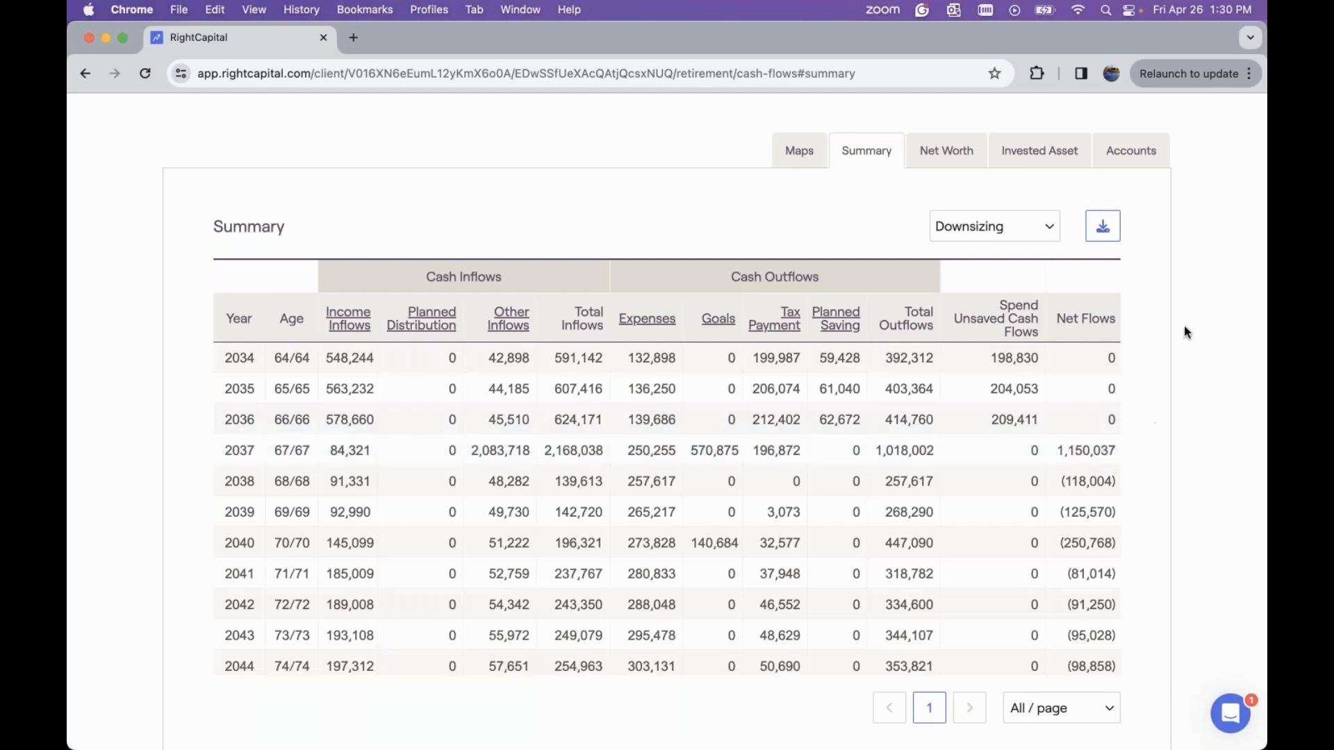
# Open the Accounts cash flow view, scroll through the ending balances, and switch the table to Net cash flows
pyautogui.click(1133, 155)
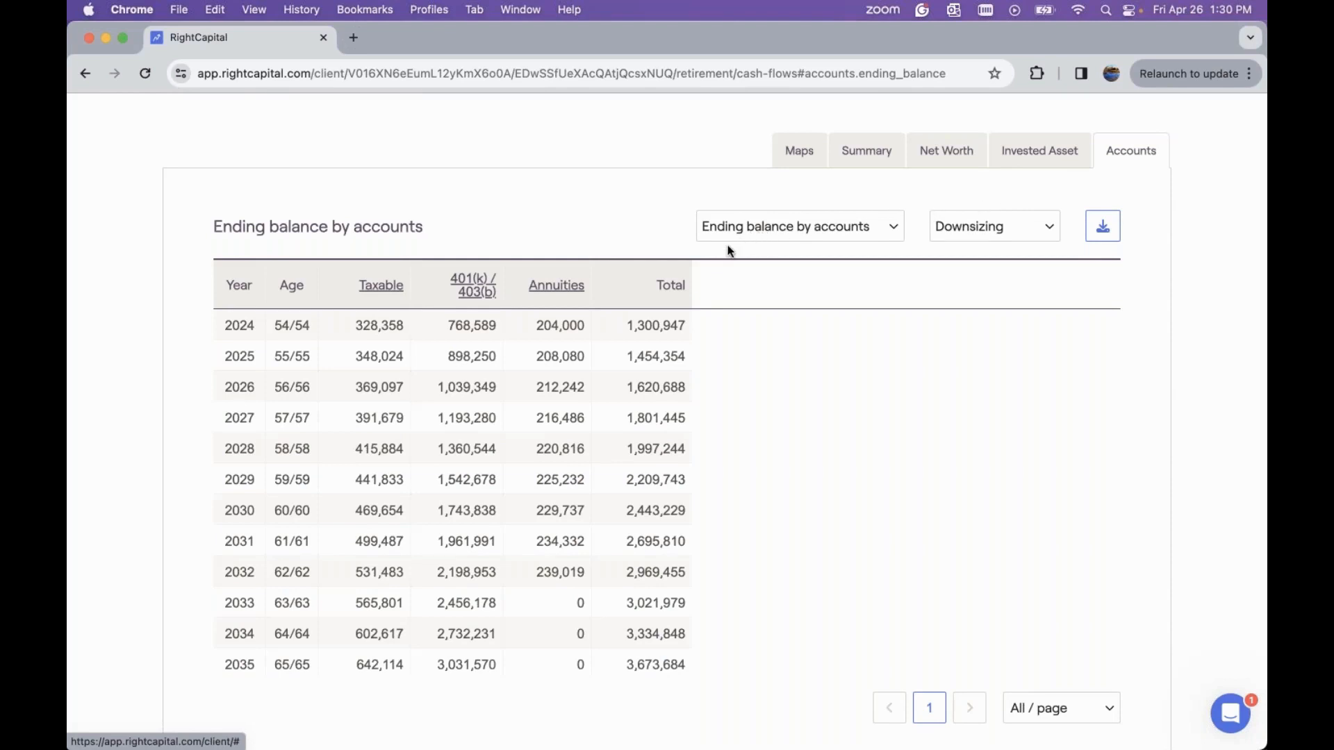
pyautogui.scroll(-3, 483, 416)
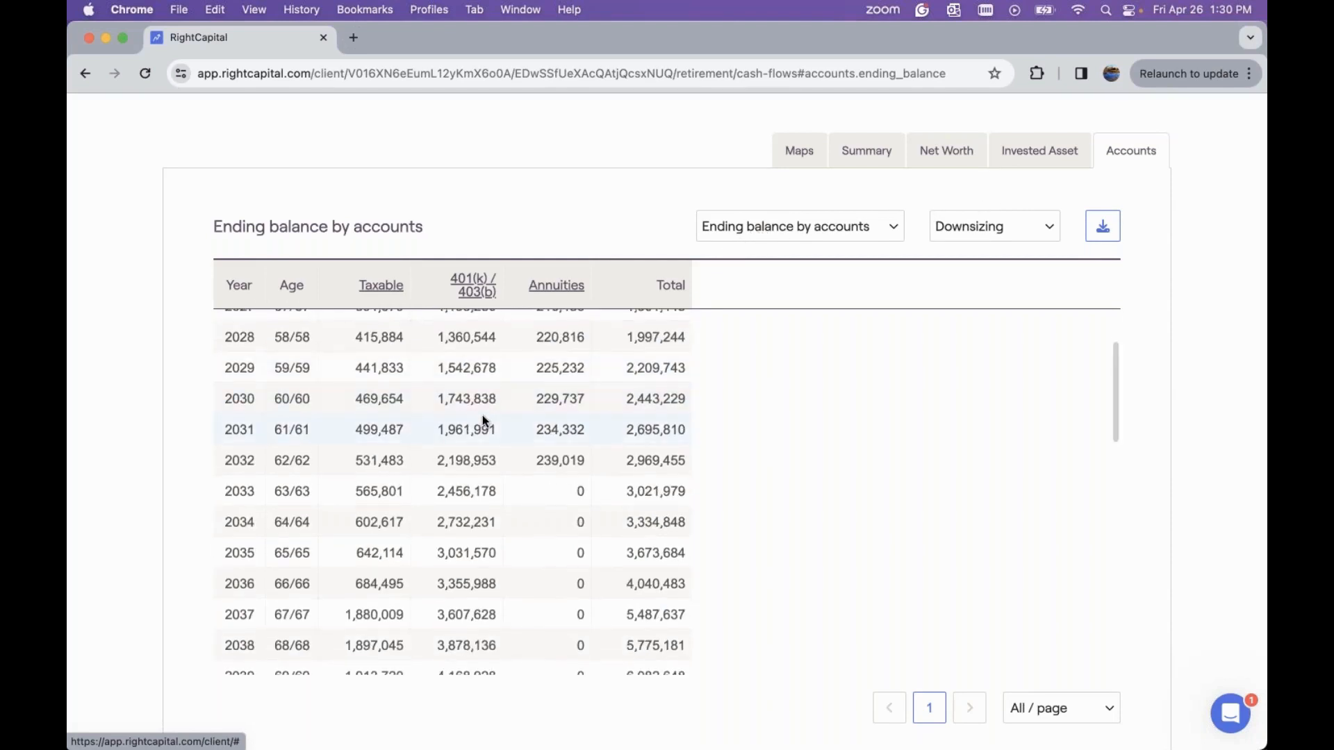
pyautogui.scroll(-3, 482, 414)
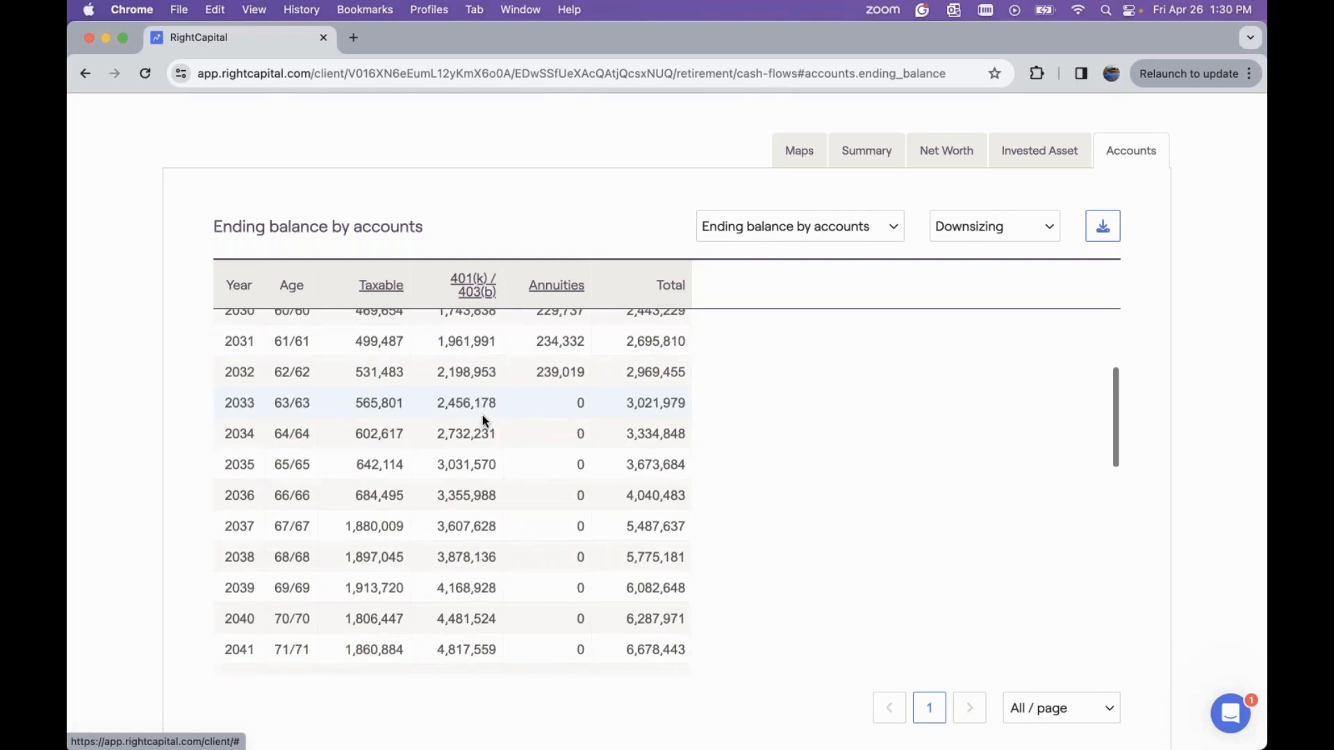
pyautogui.click(783, 240)
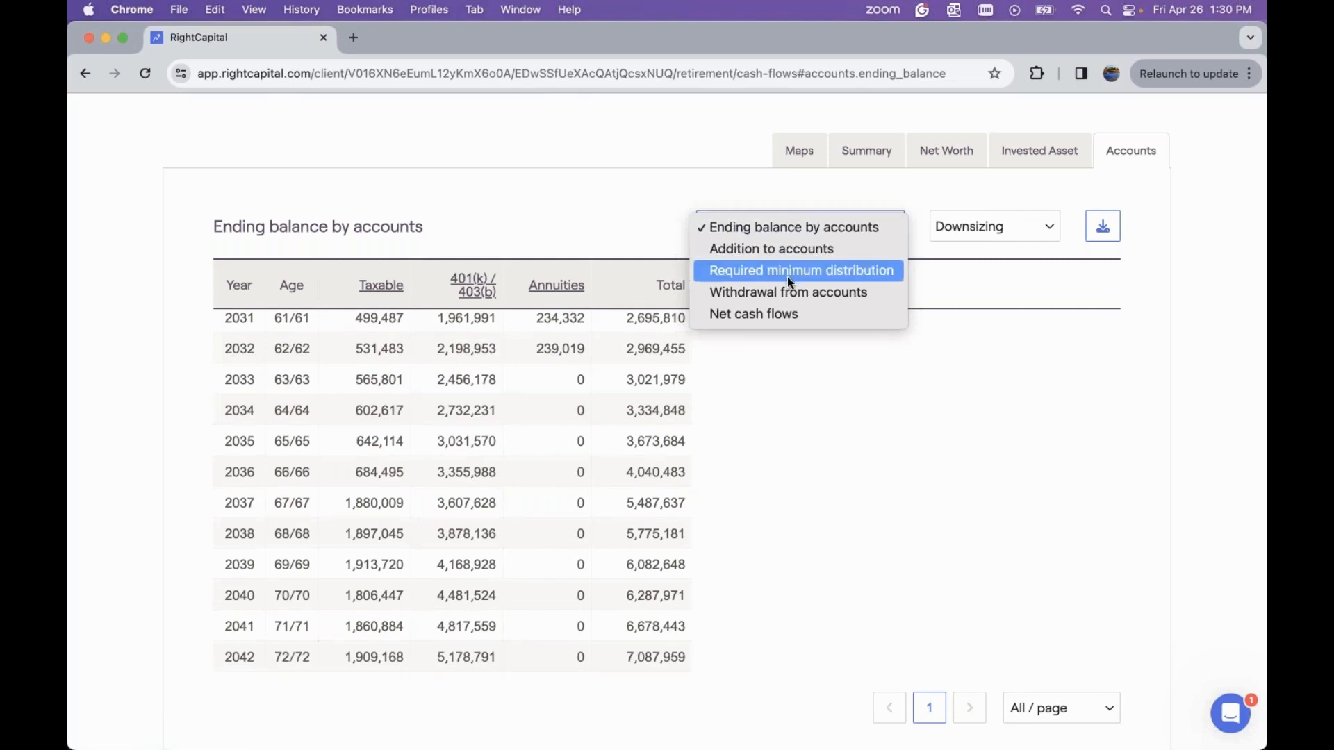
pyautogui.click(814, 314)
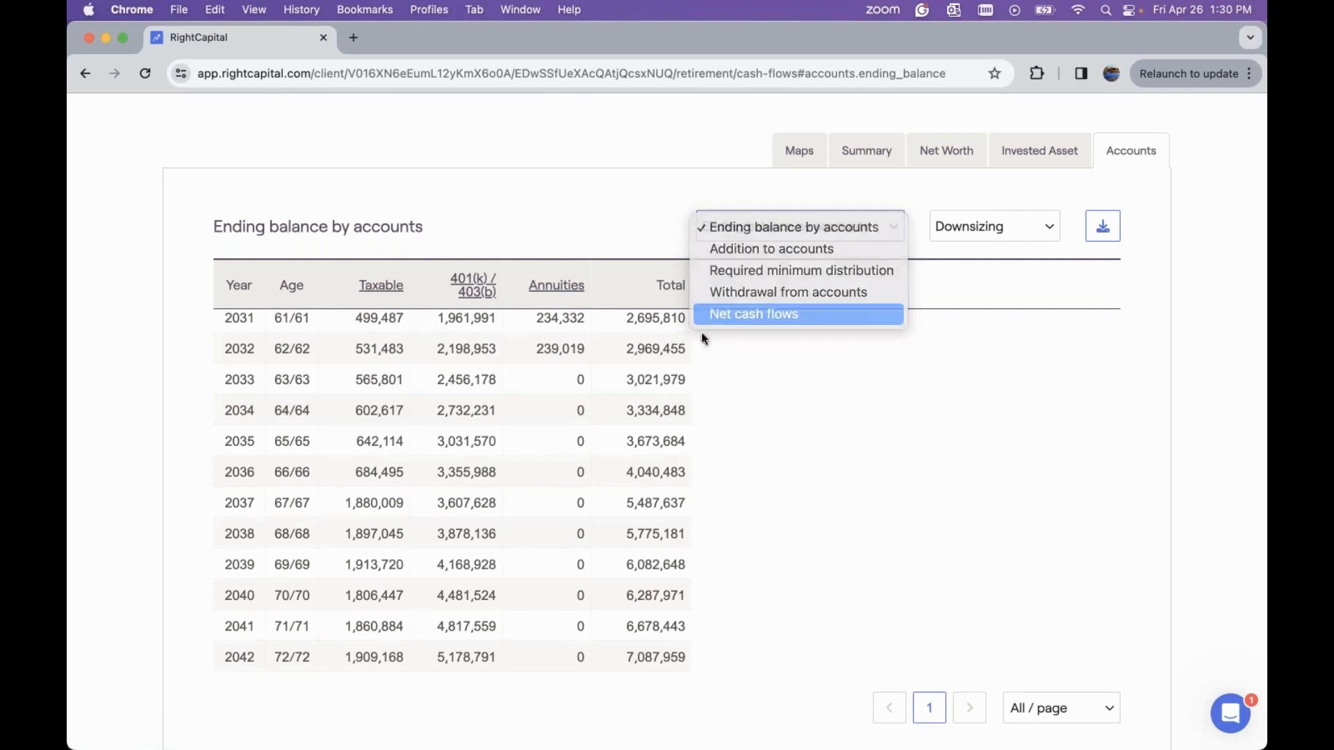
pyautogui.scroll(-2, 613, 410)
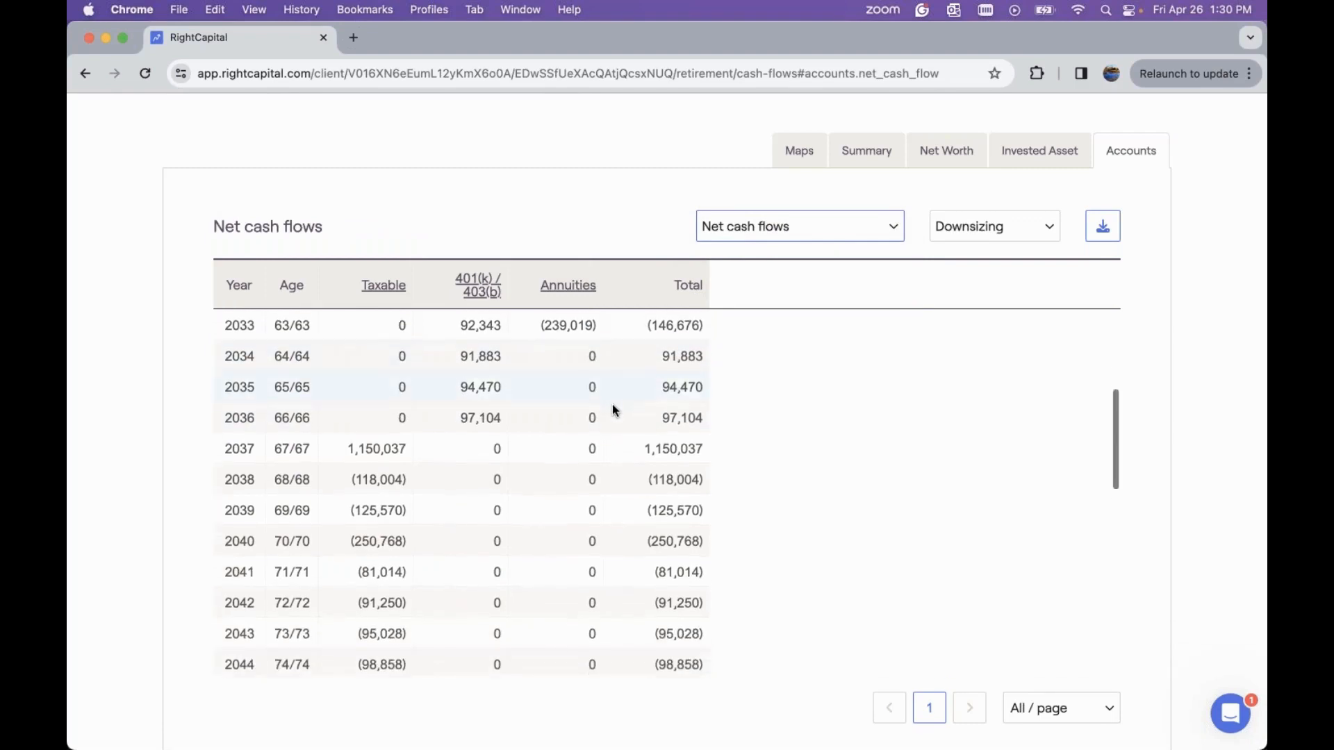
# Drill into the Taxable net cash flows, return to the Net cash flows table, and scroll through the years
pyautogui.click(383, 291)
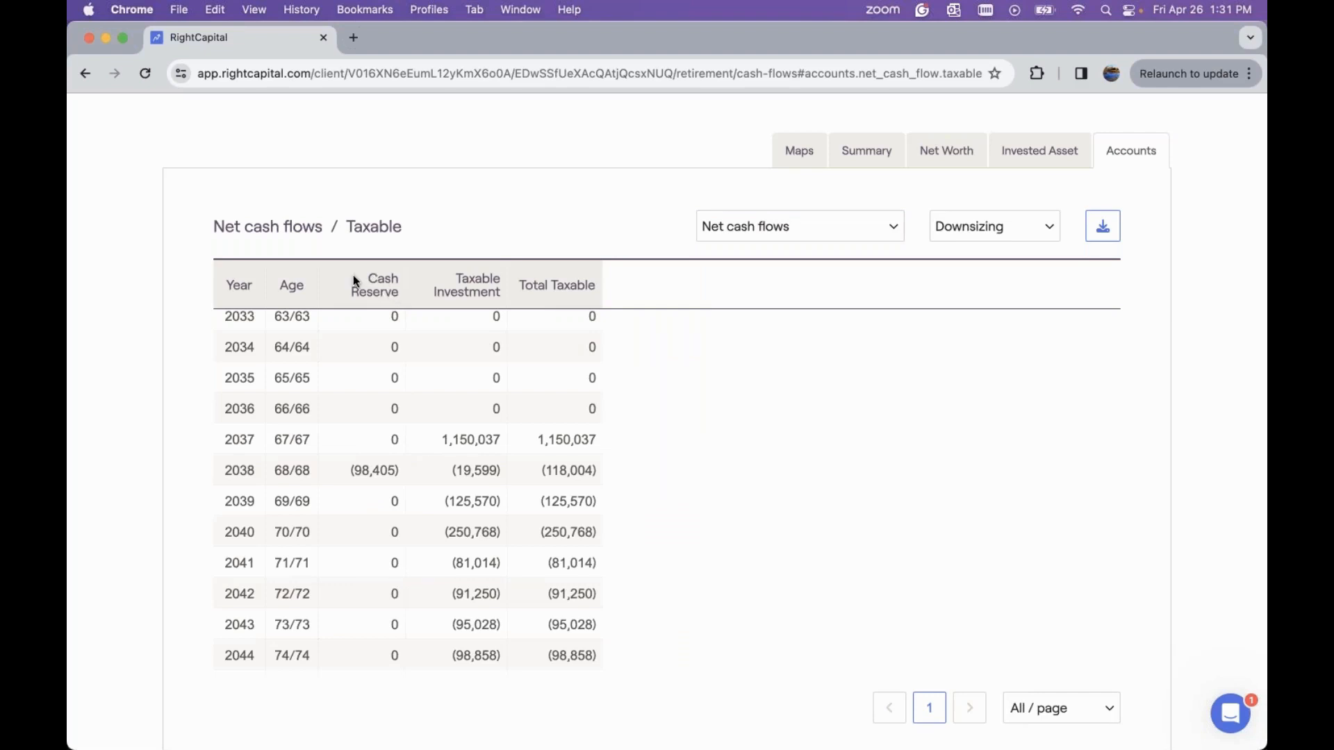
pyautogui.click(283, 227)
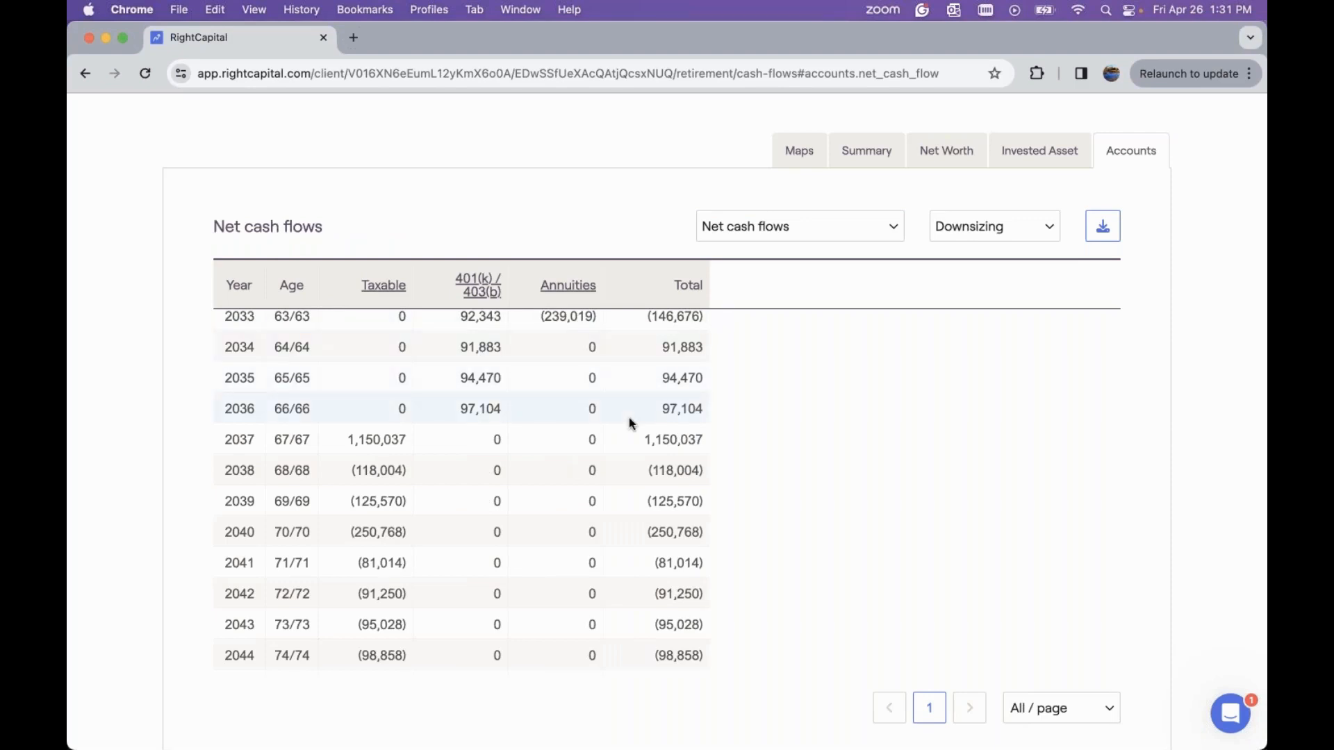
pyautogui.scroll(2, 630, 420)
pyautogui.scroll(1, 631, 422)
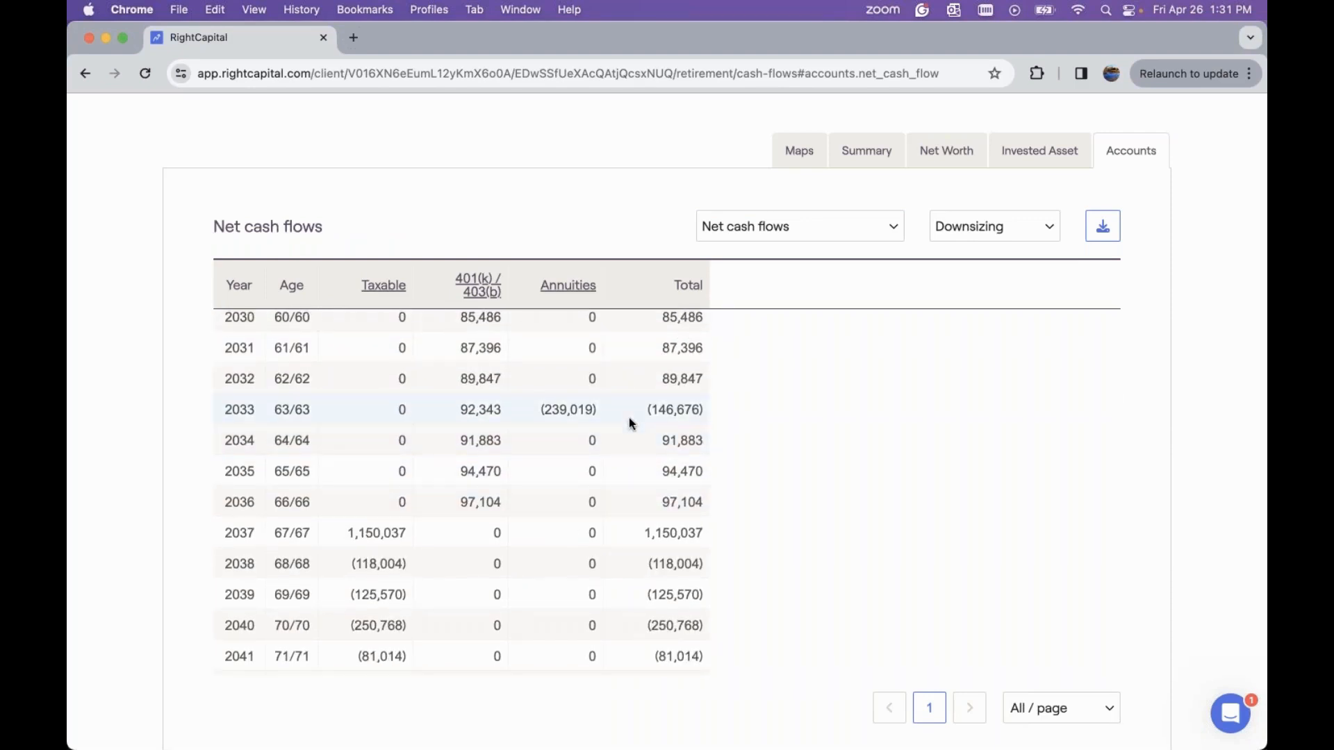
pyautogui.scroll(-4, 630, 419)
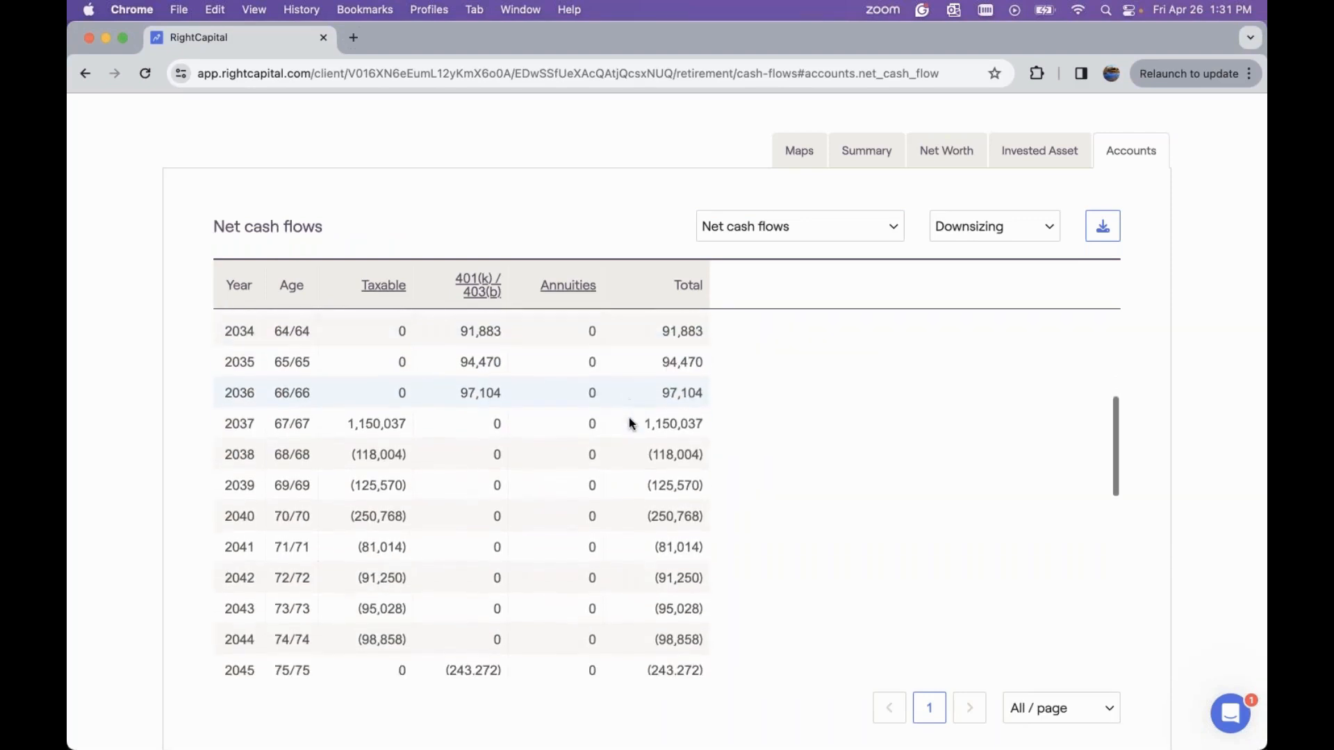
# Switch the Accounts table back to Ending balance by accounts and scroll through the later years
pyautogui.click(749, 236)
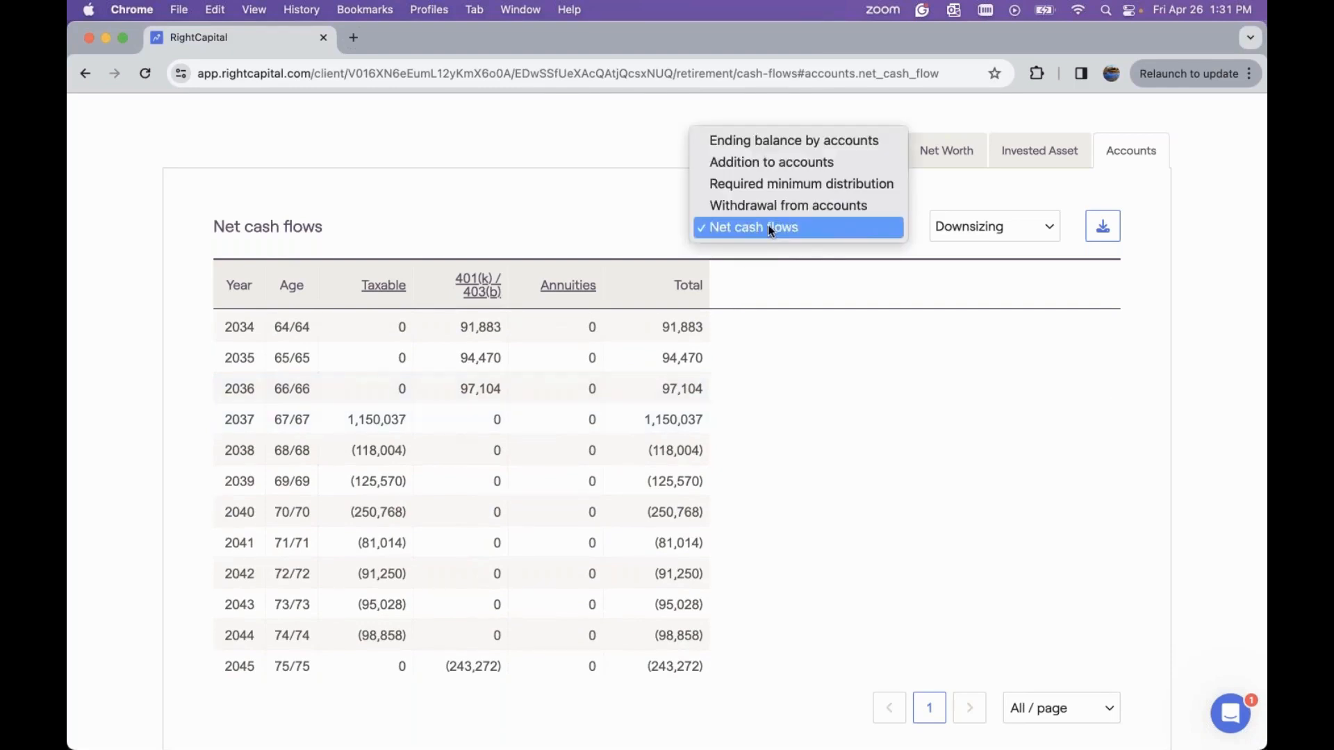
pyautogui.click(824, 143)
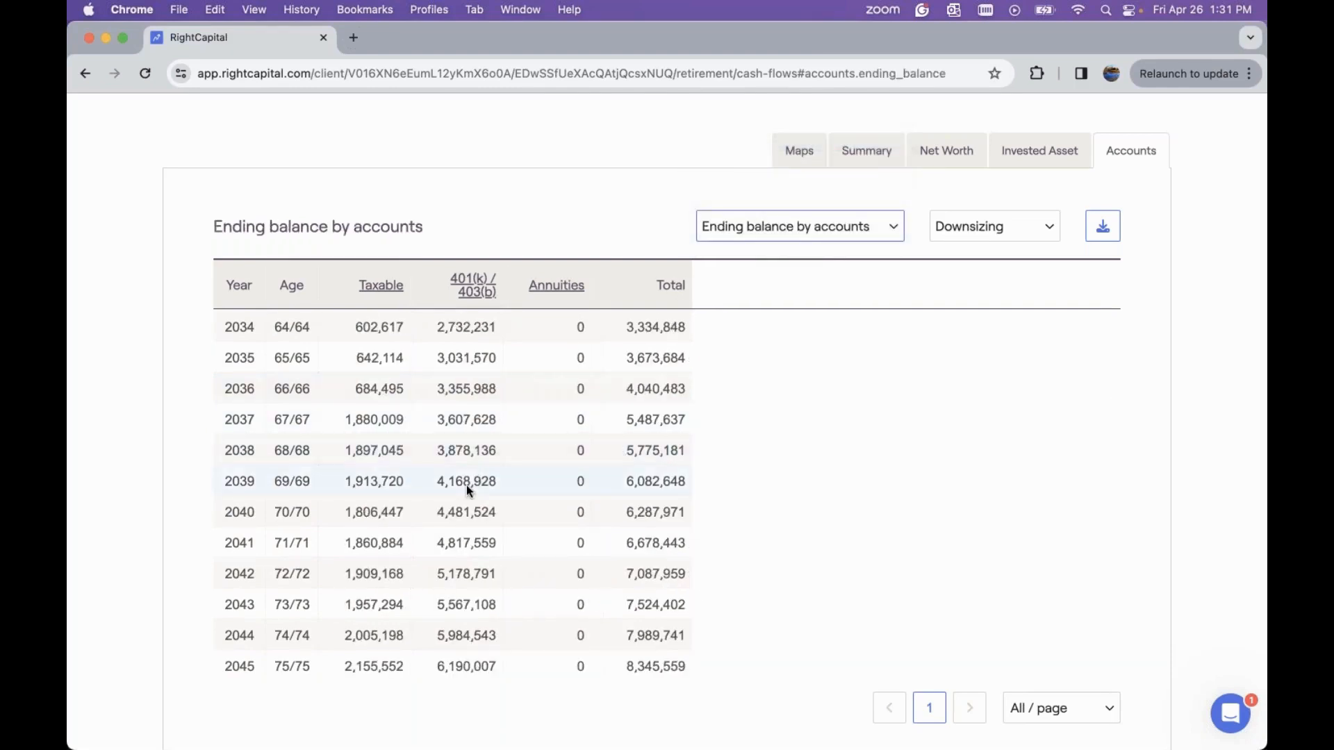
pyautogui.scroll(-4, 465, 486)
pyautogui.scroll(-13, 466, 488)
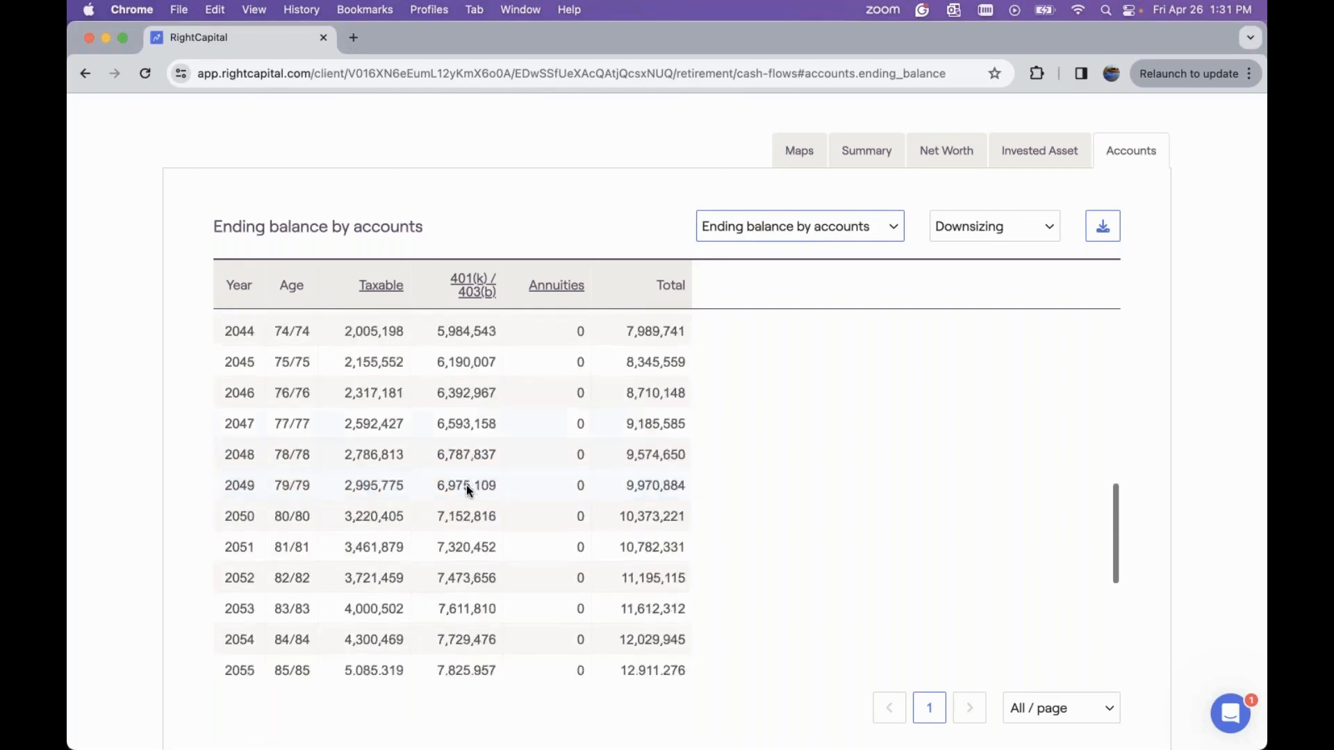
pyautogui.scroll(-3, 465, 489)
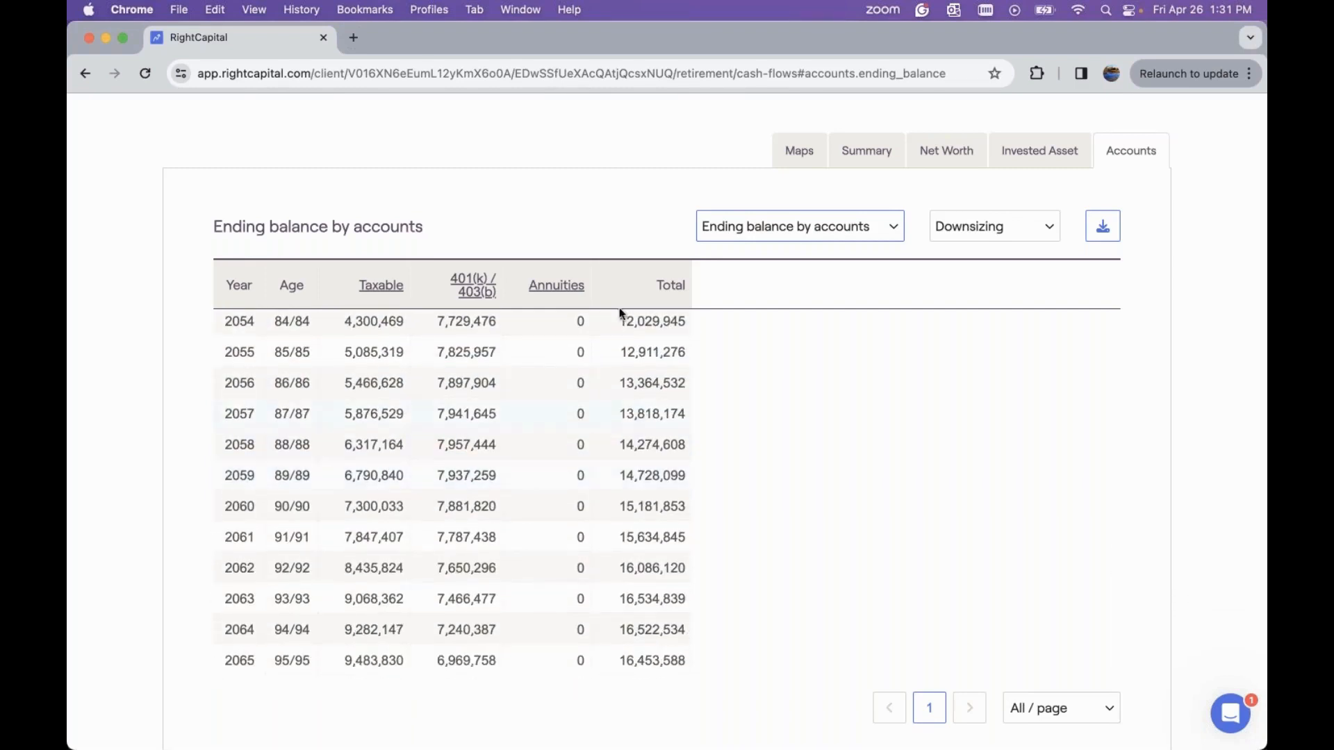
pyautogui.scroll(1, 628, 233)
pyautogui.scroll(2, 628, 232)
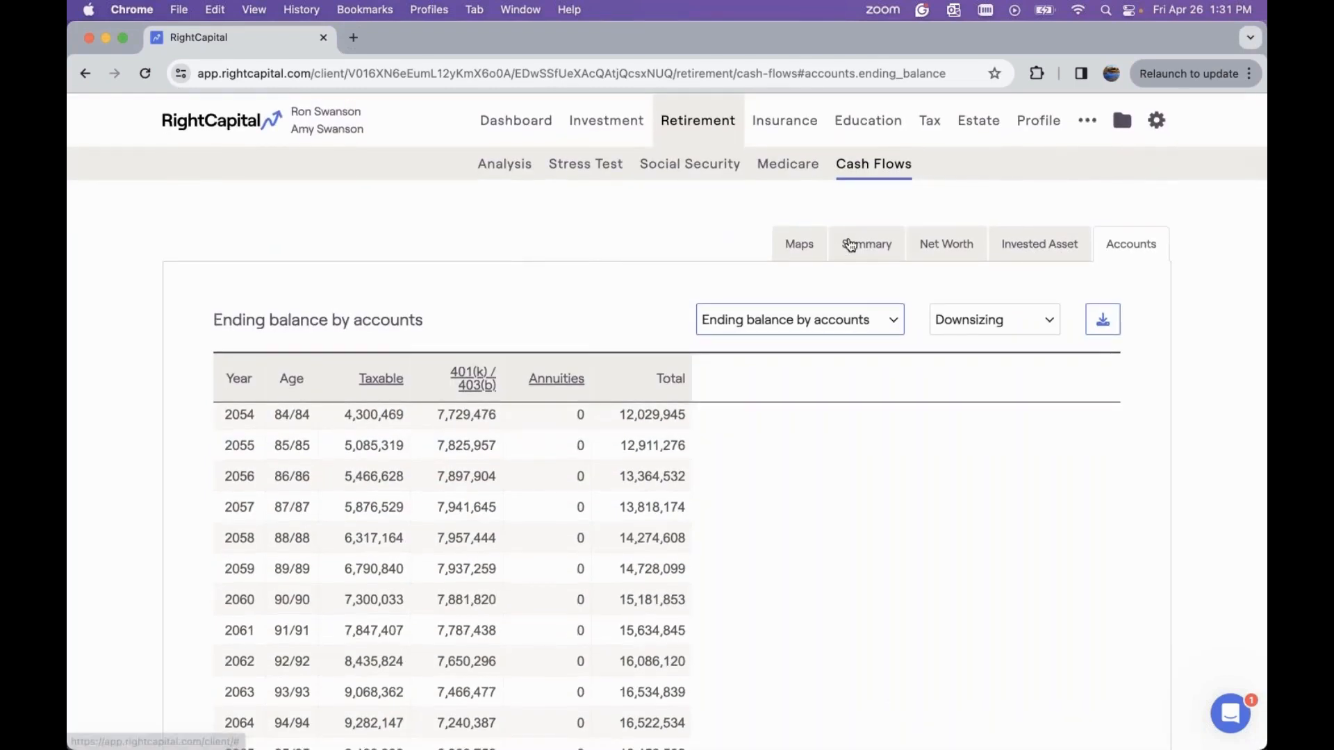
# Switch the Accounts table to the Current plan scenario and scroll through its ending balances
pyautogui.click(992, 314)
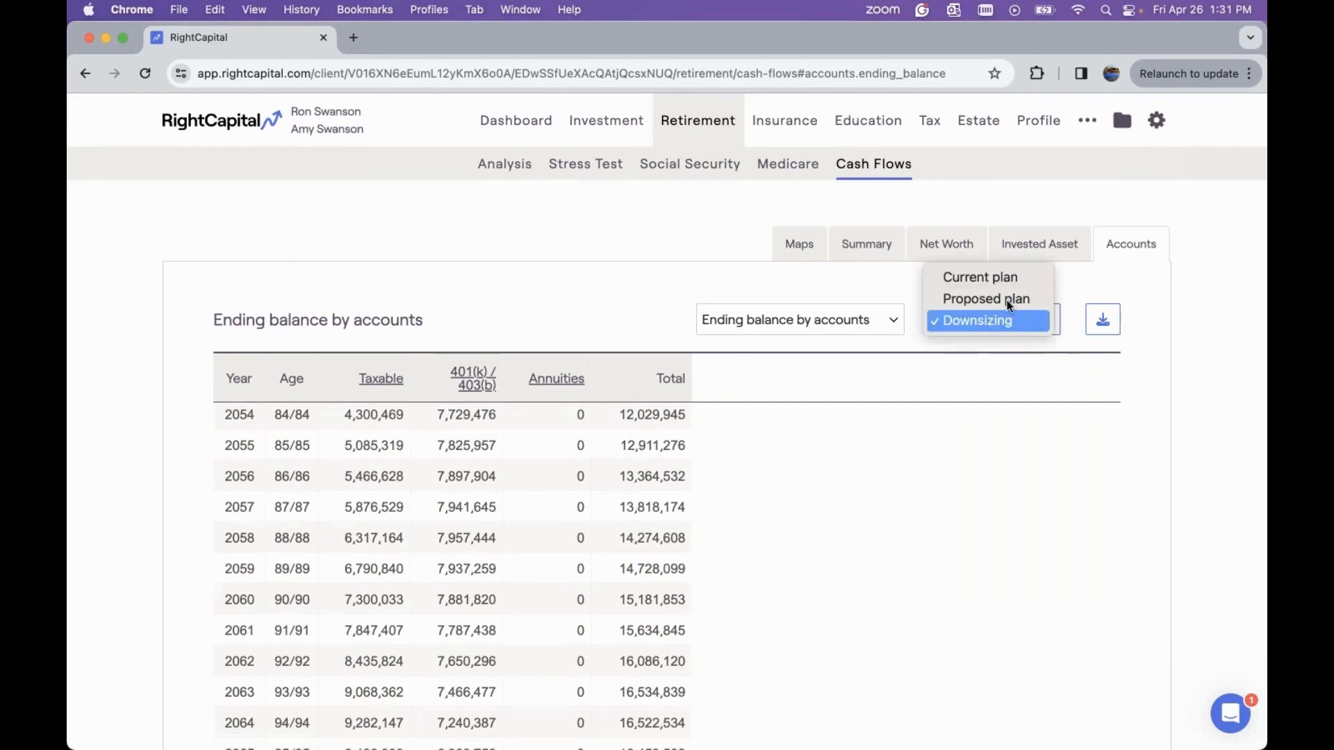
pyautogui.click(987, 281)
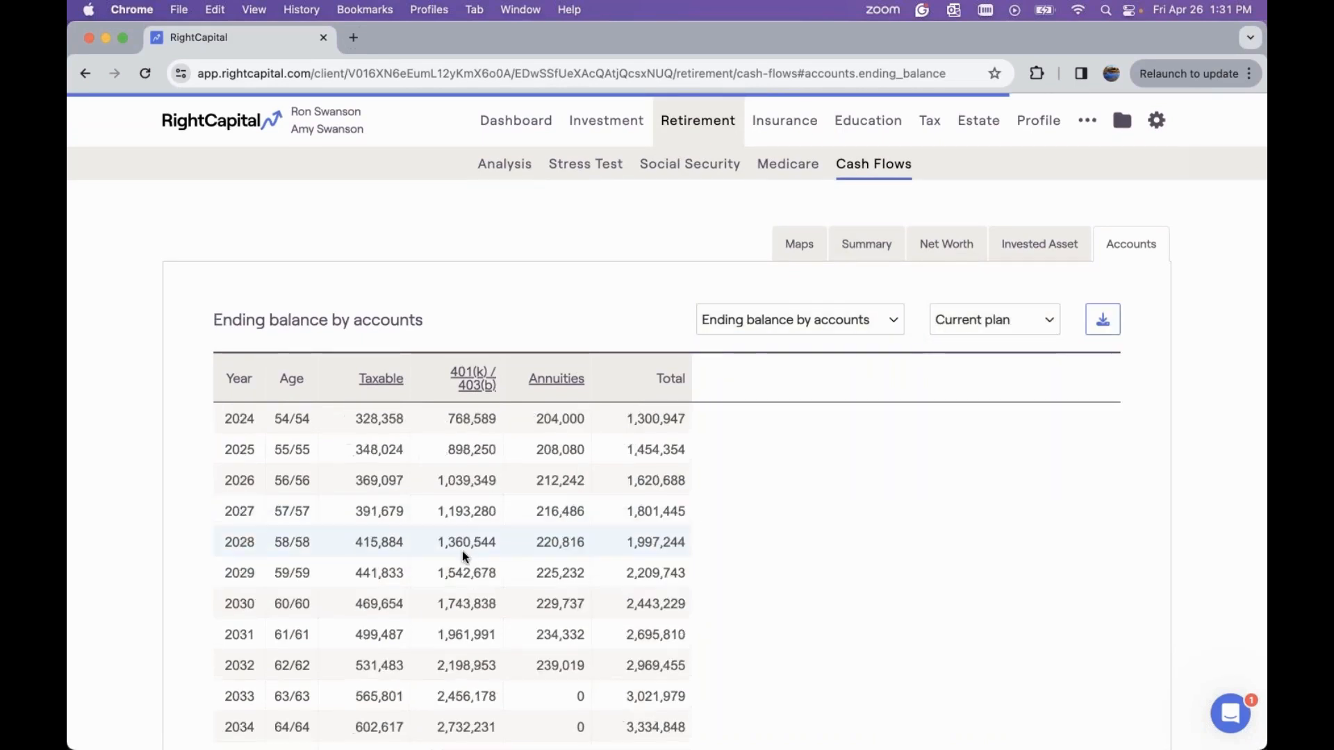
pyautogui.scroll(-3, 461, 551)
pyautogui.scroll(-2, 559, 317)
pyautogui.scroll(-5, 548, 363)
pyautogui.scroll(-4, 548, 363)
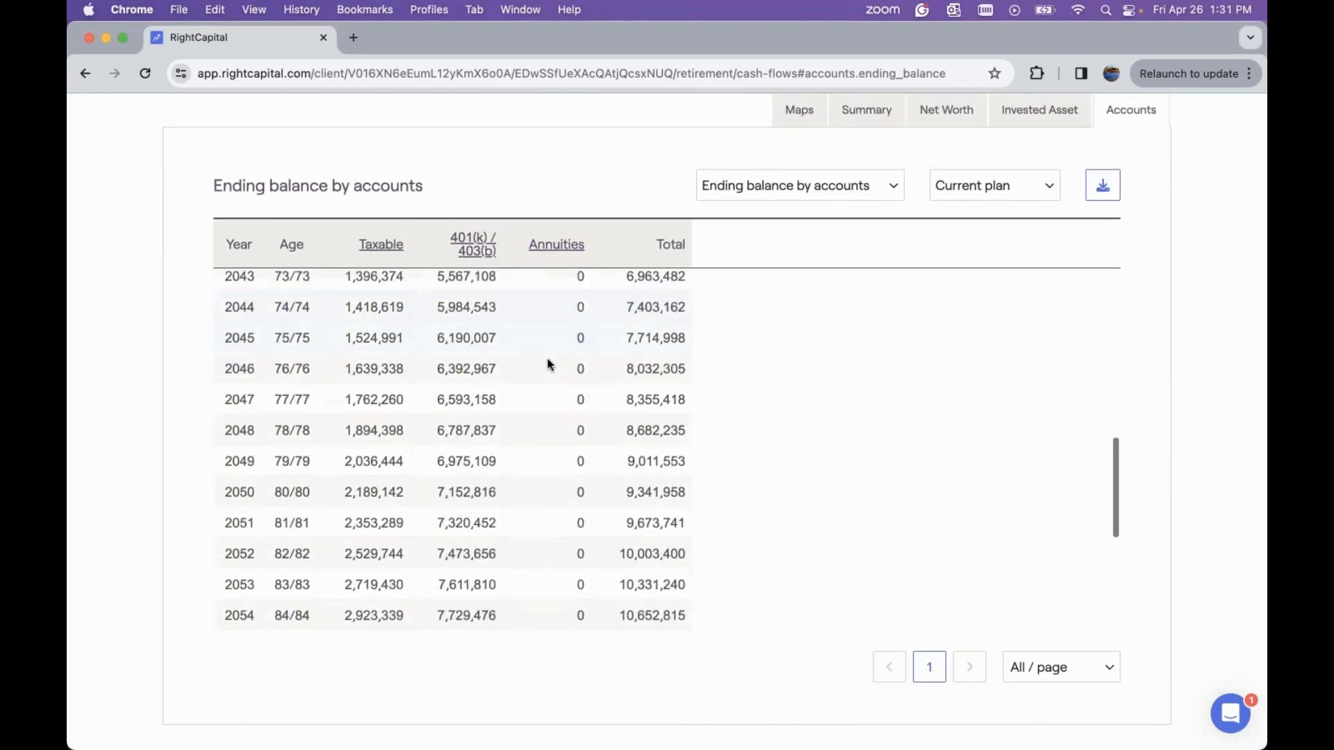
pyautogui.scroll(-4, 548, 364)
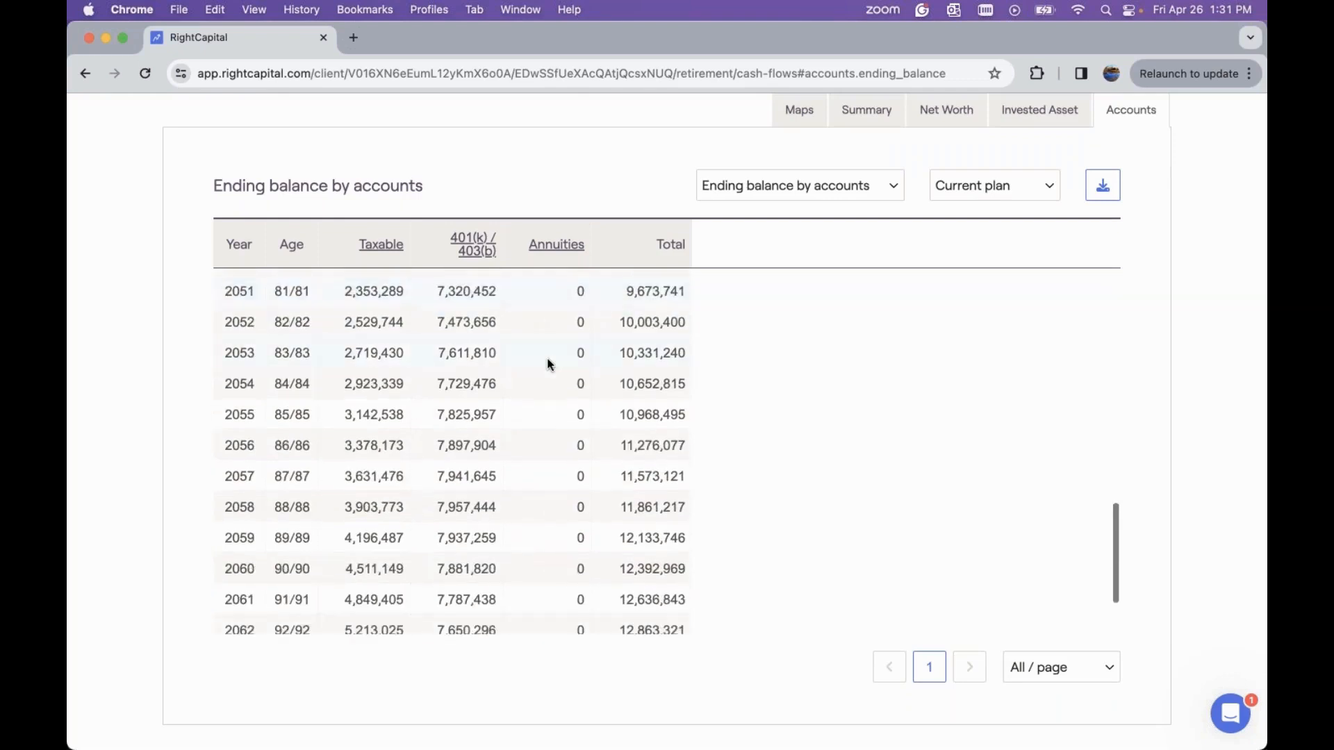
pyautogui.scroll(2, 732, 207)
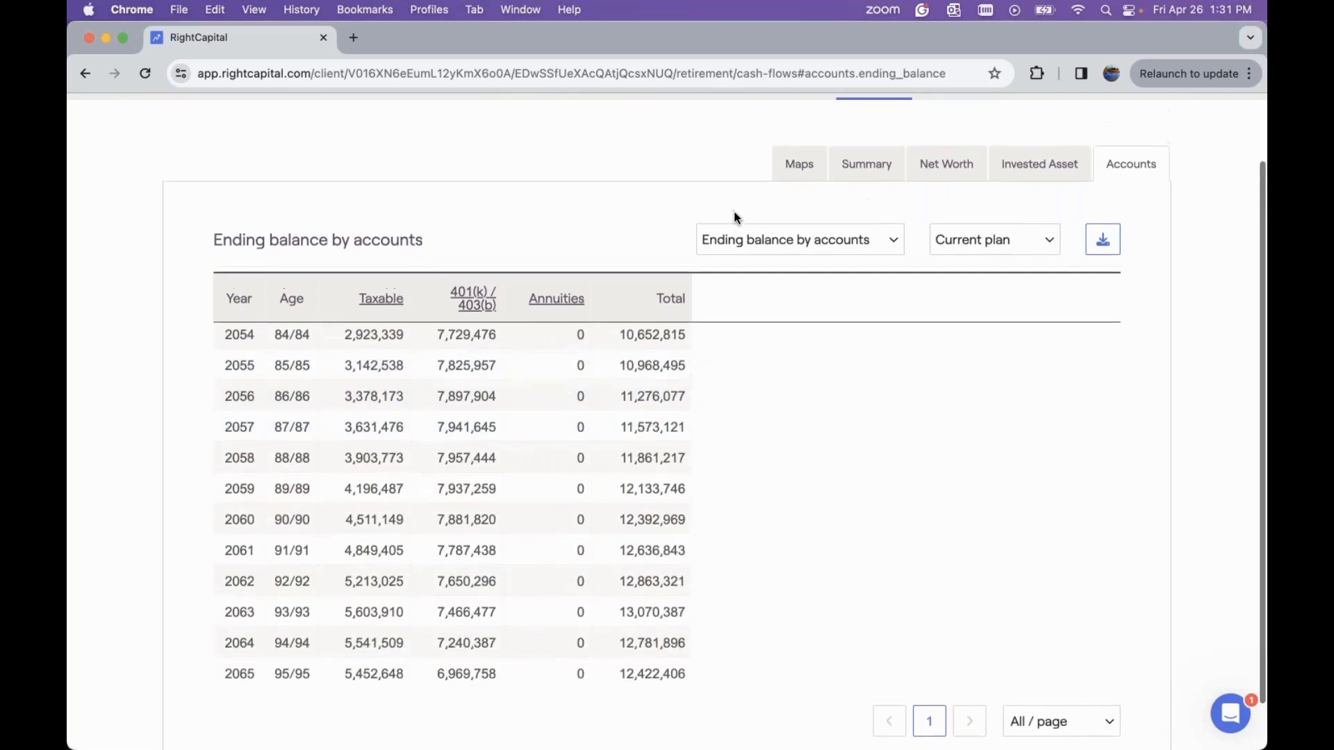
# Return to the cash flow Summary table, then open the Retirement Analysis probability comparison
pyautogui.click(862, 180)
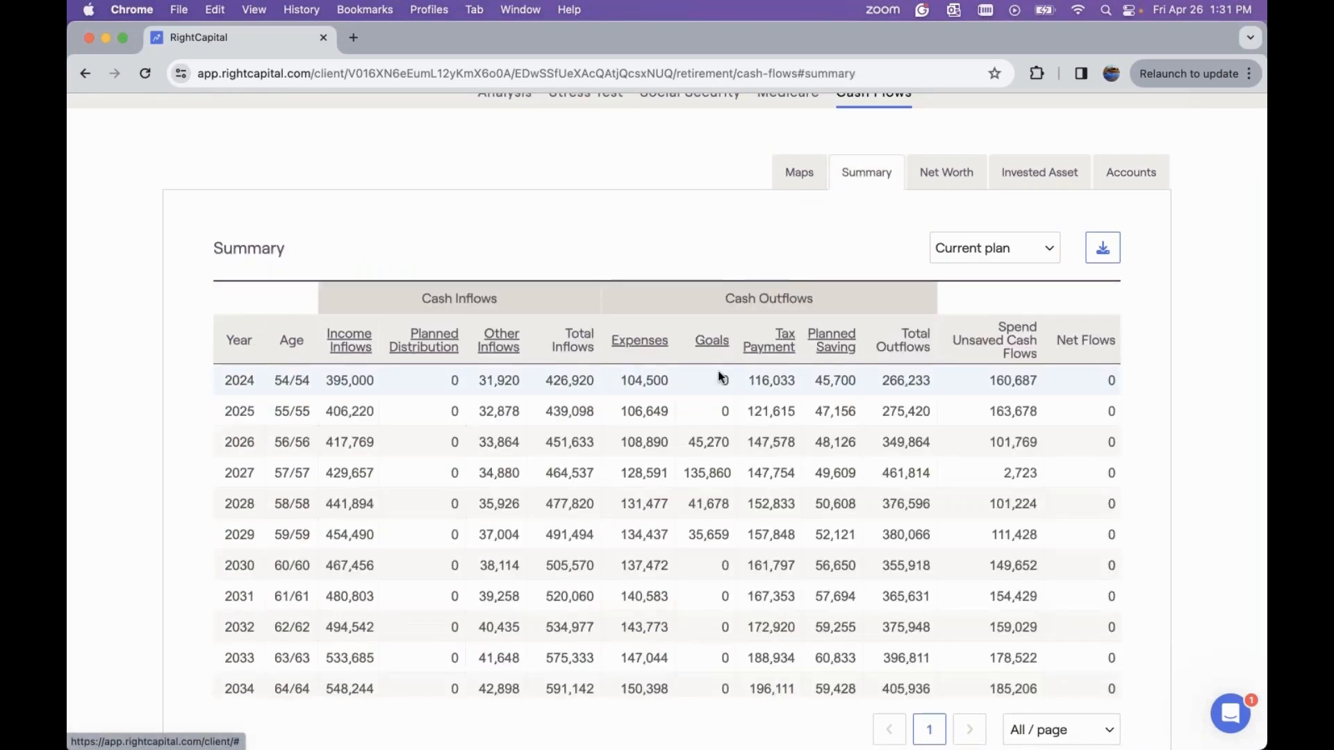
pyautogui.scroll(2, 720, 377)
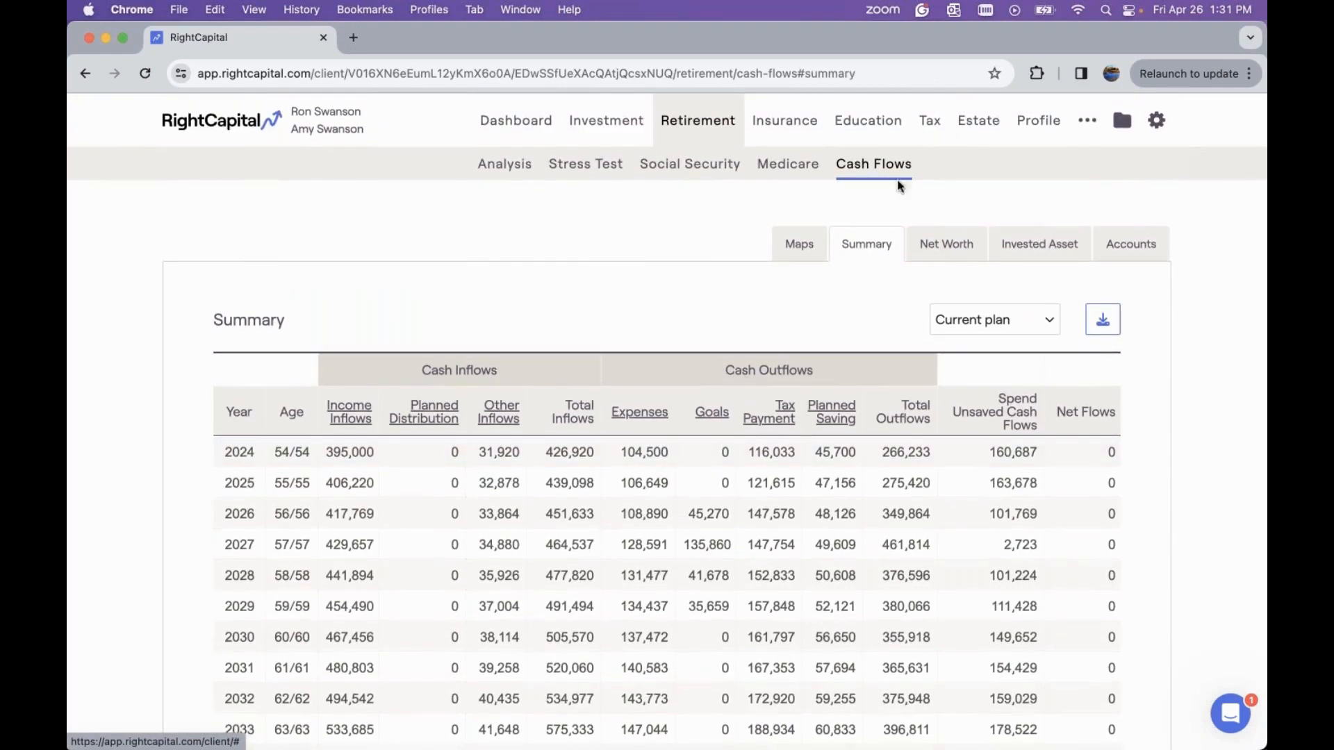
pyautogui.click(507, 171)
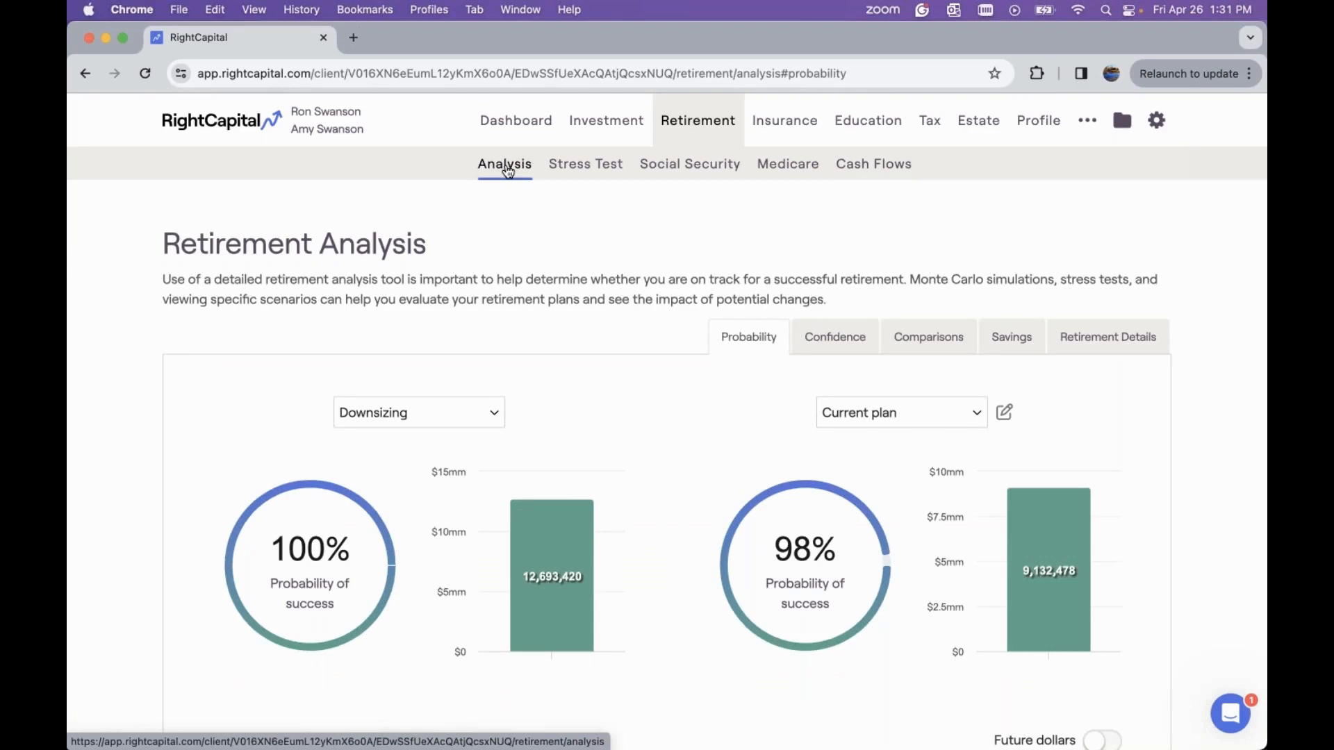
pyautogui.scroll(-3, 481, 310)
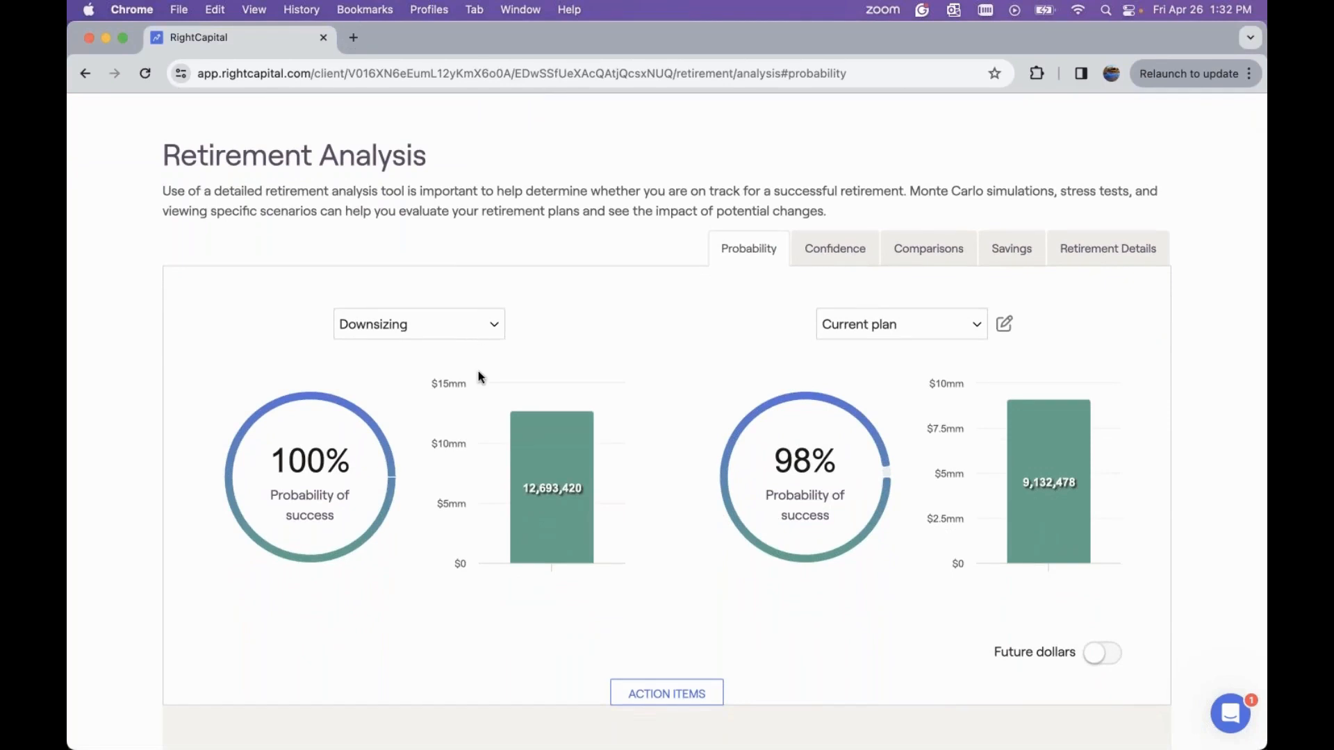
# Copy the Downsizing plan and name the copy After Retirement - Downsizing in the plans list
pyautogui.click(1005, 326)
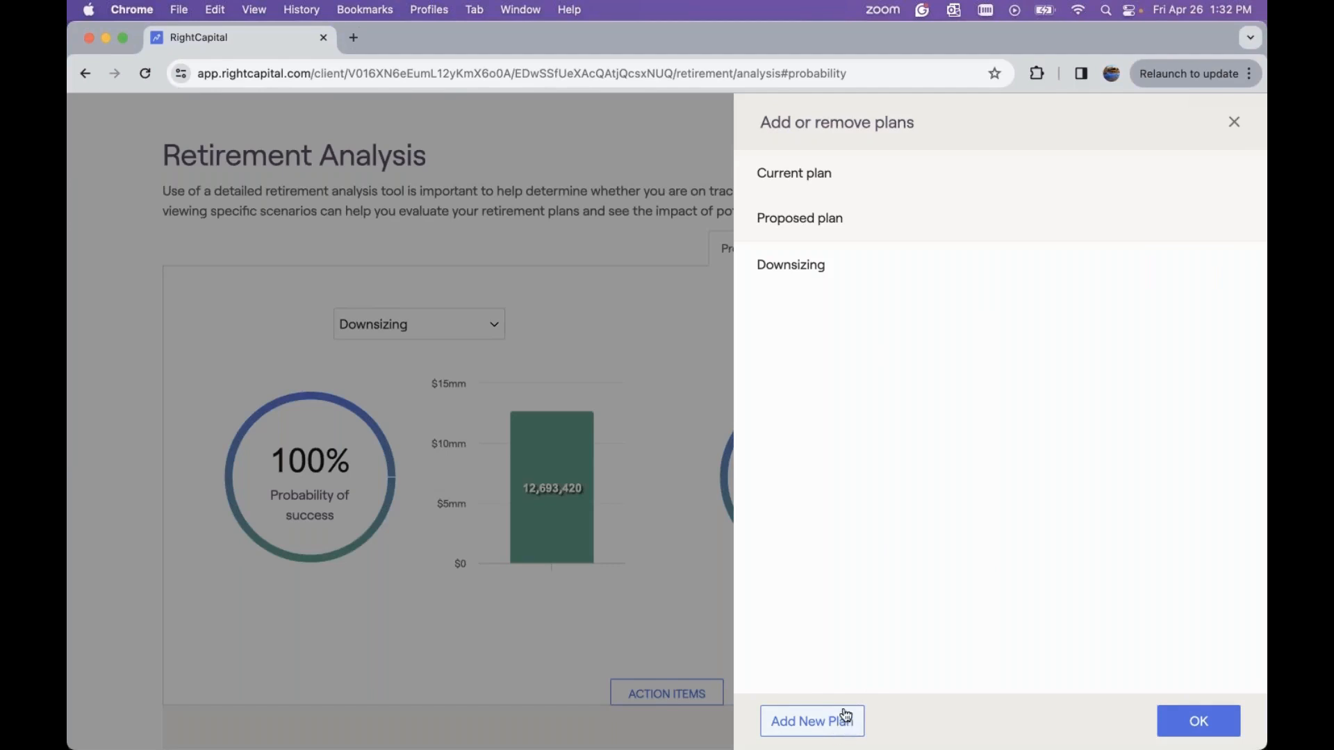
pyautogui.moveTo(869, 271)
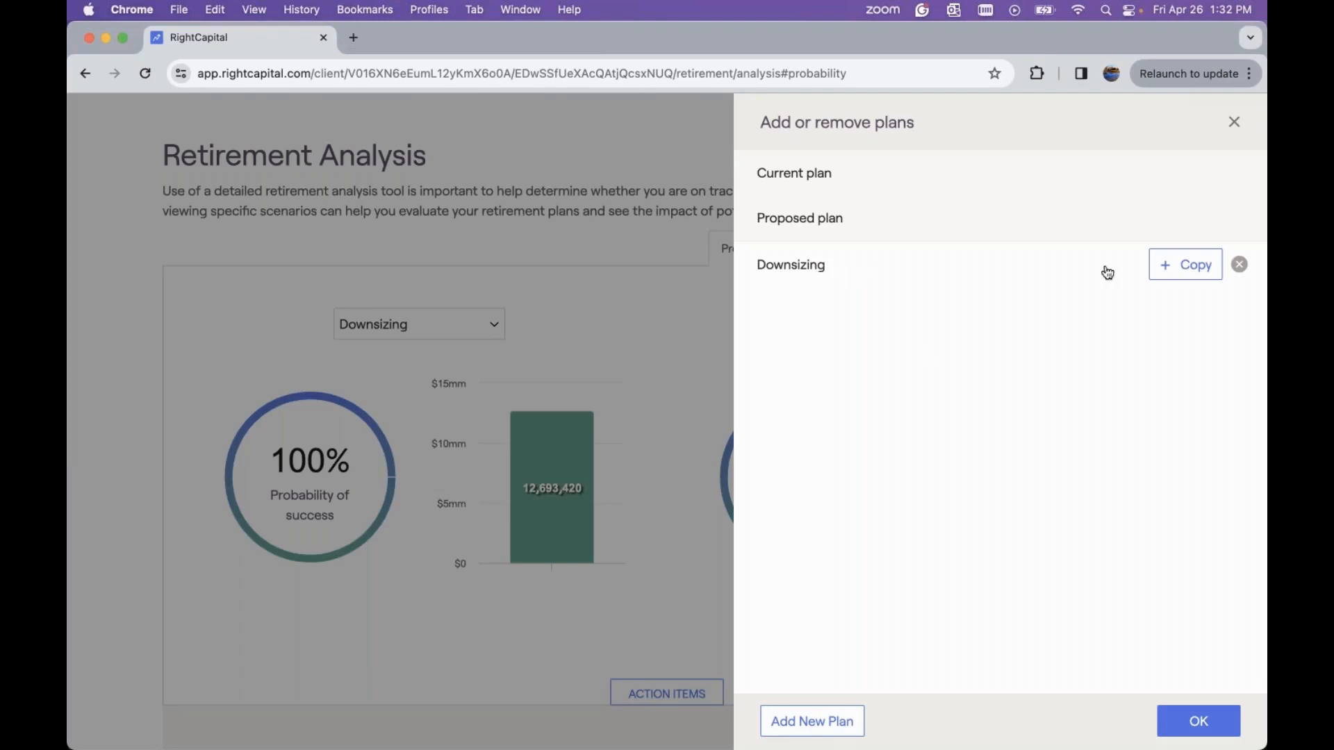
pyautogui.click(1174, 271)
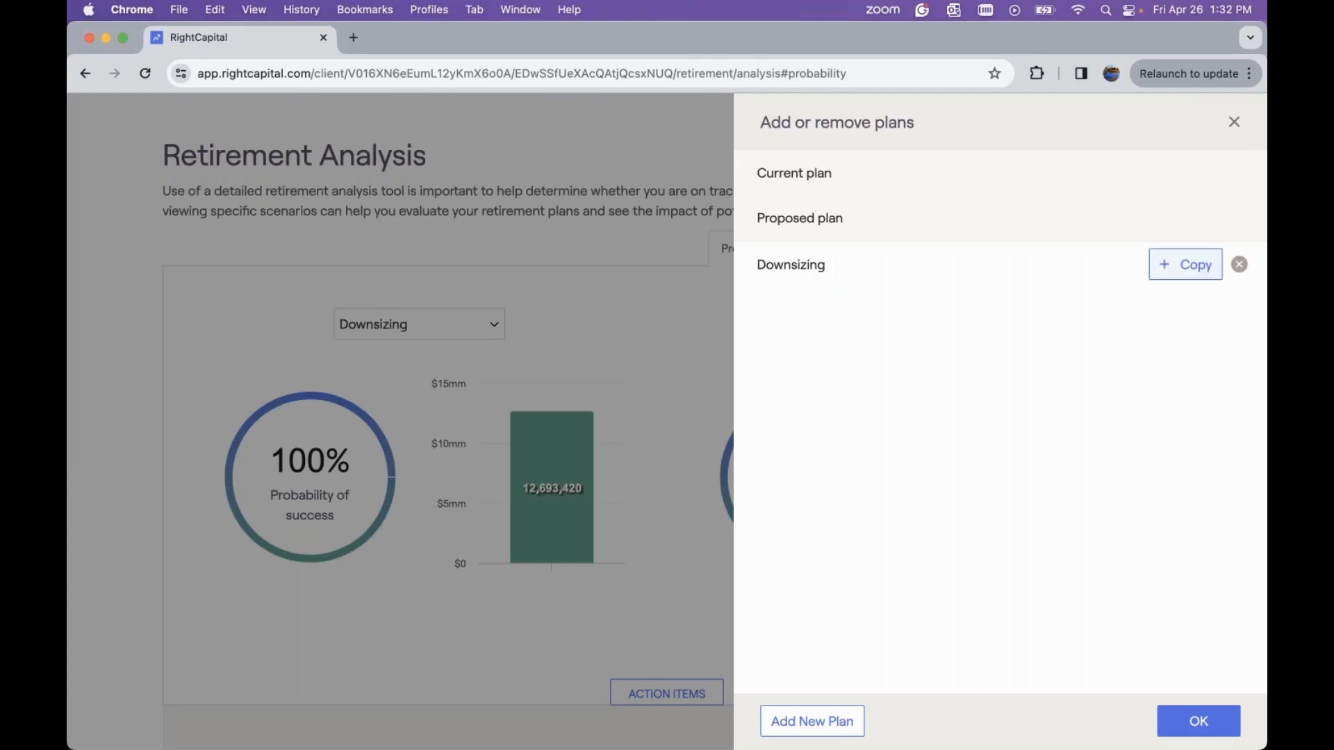
pyautogui.click(901, 315)
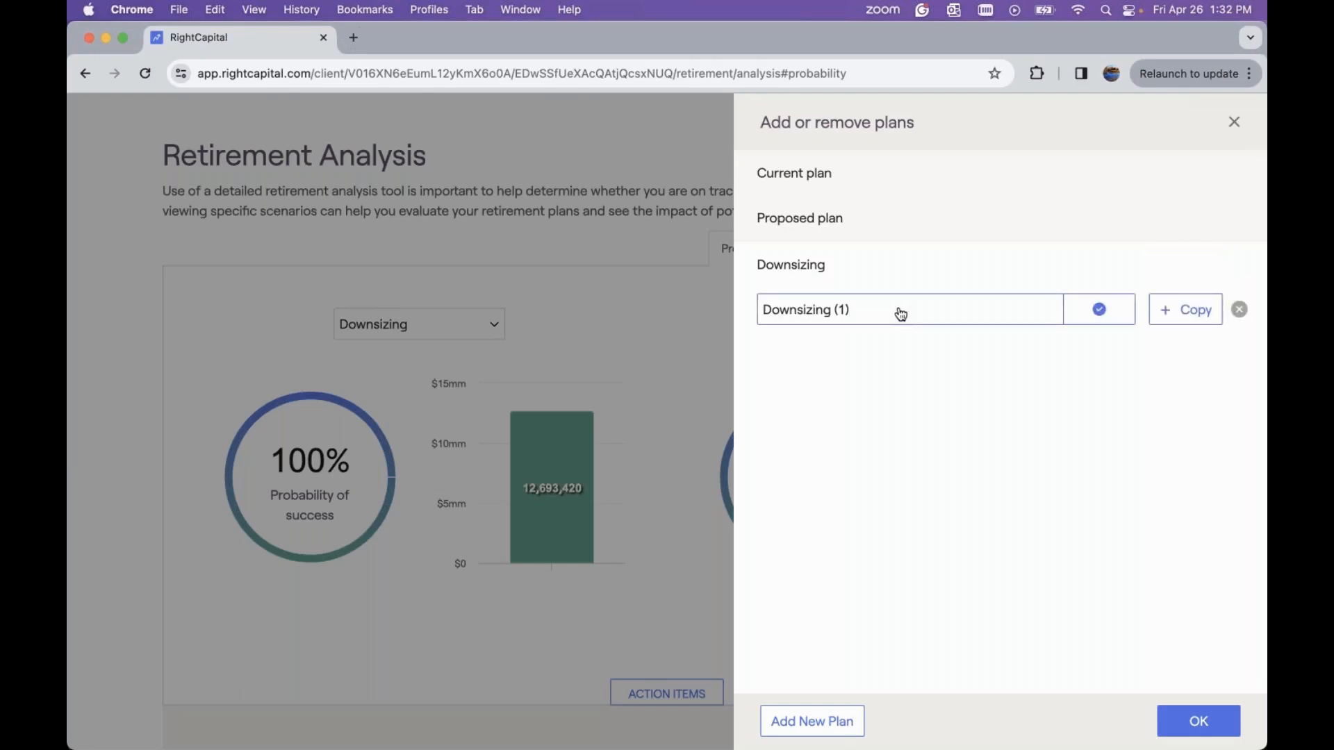
pyautogui.tripleClick(902, 315)
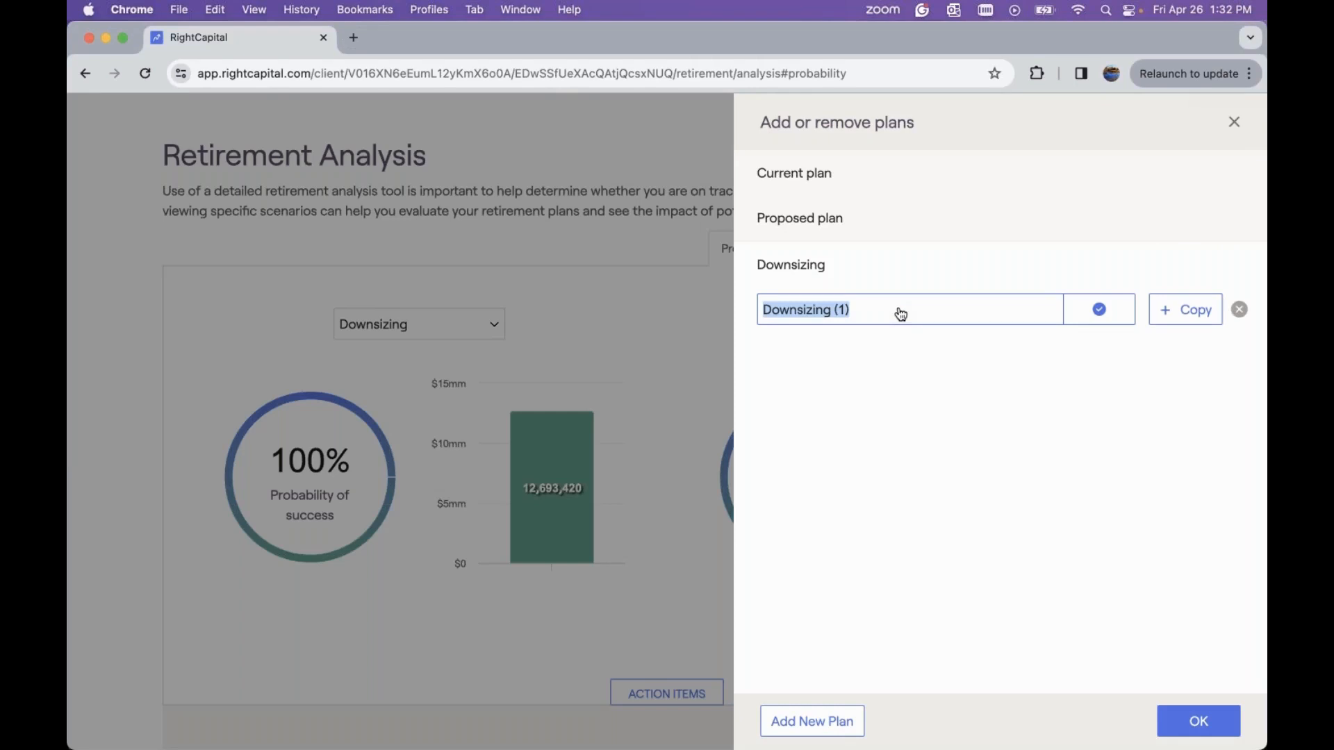
pyautogui.write('After ')
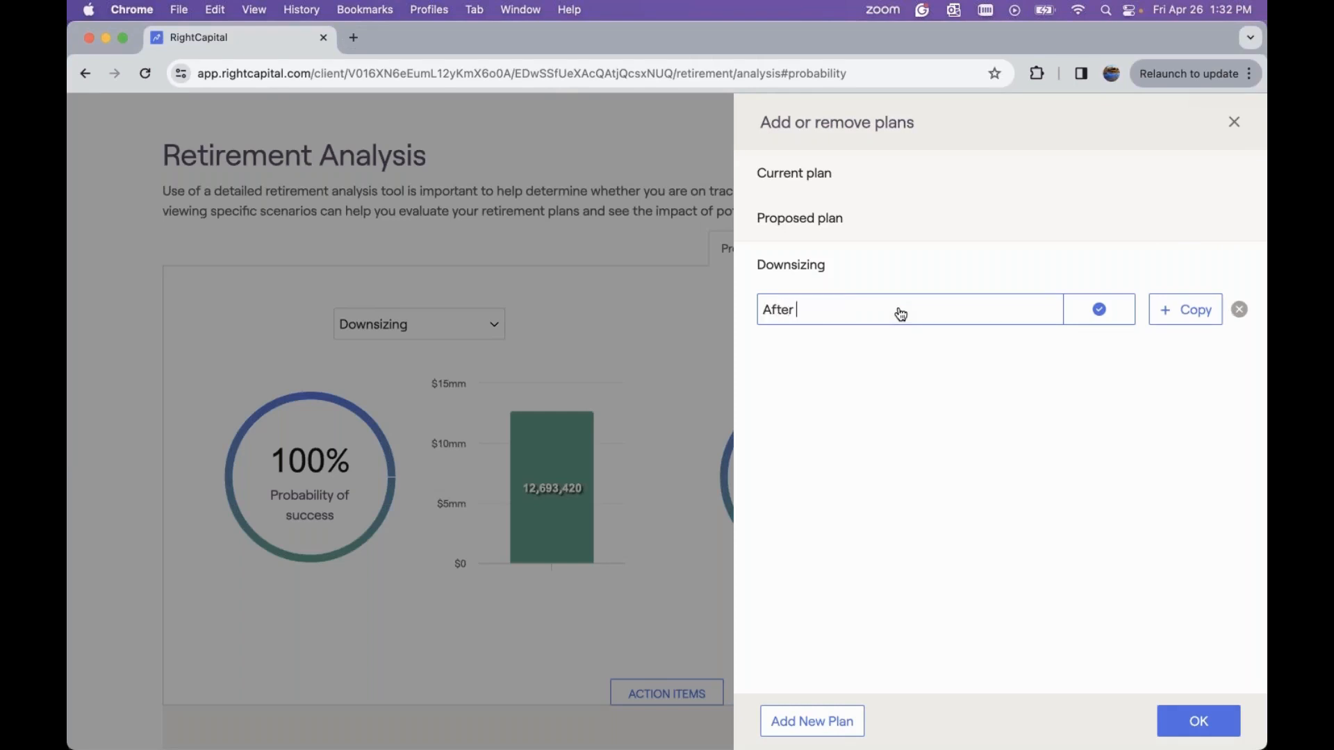
pyautogui.write('Retirement - Downsizing')
pyautogui.click(1092, 320)
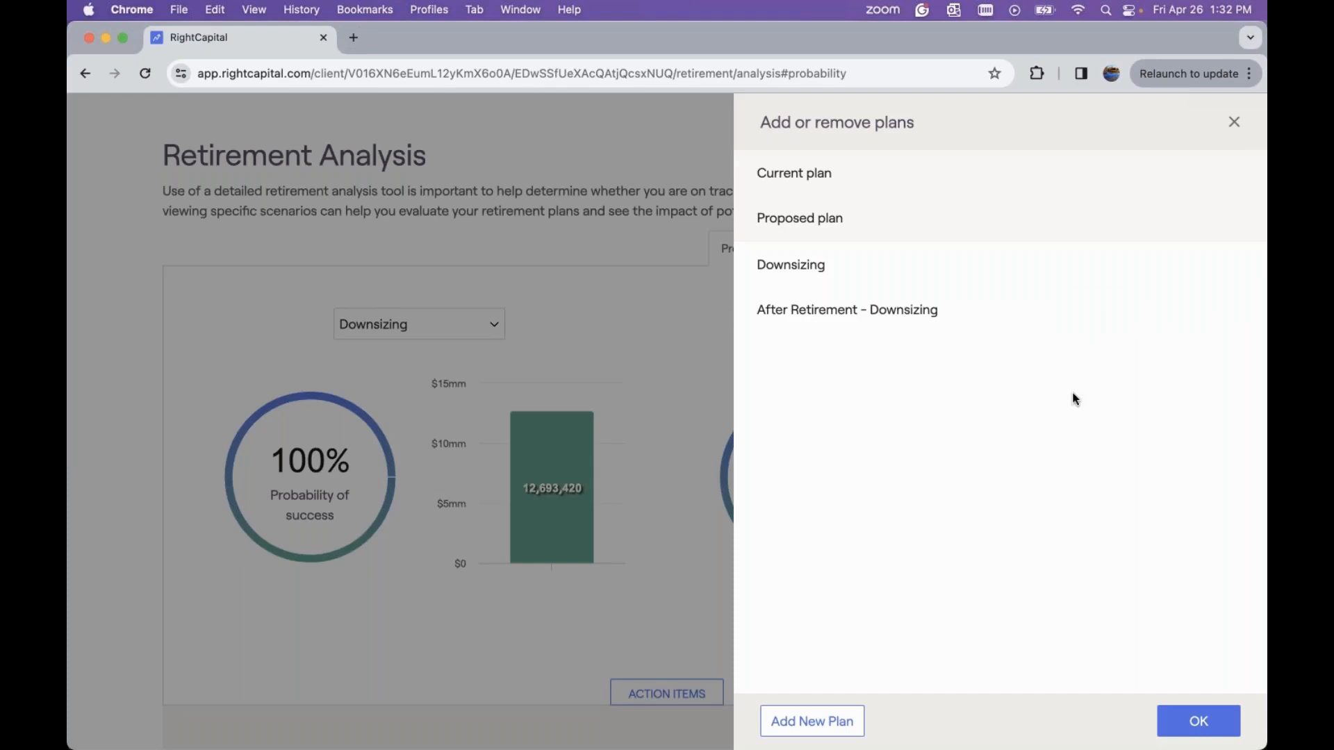
pyautogui.click(1183, 723)
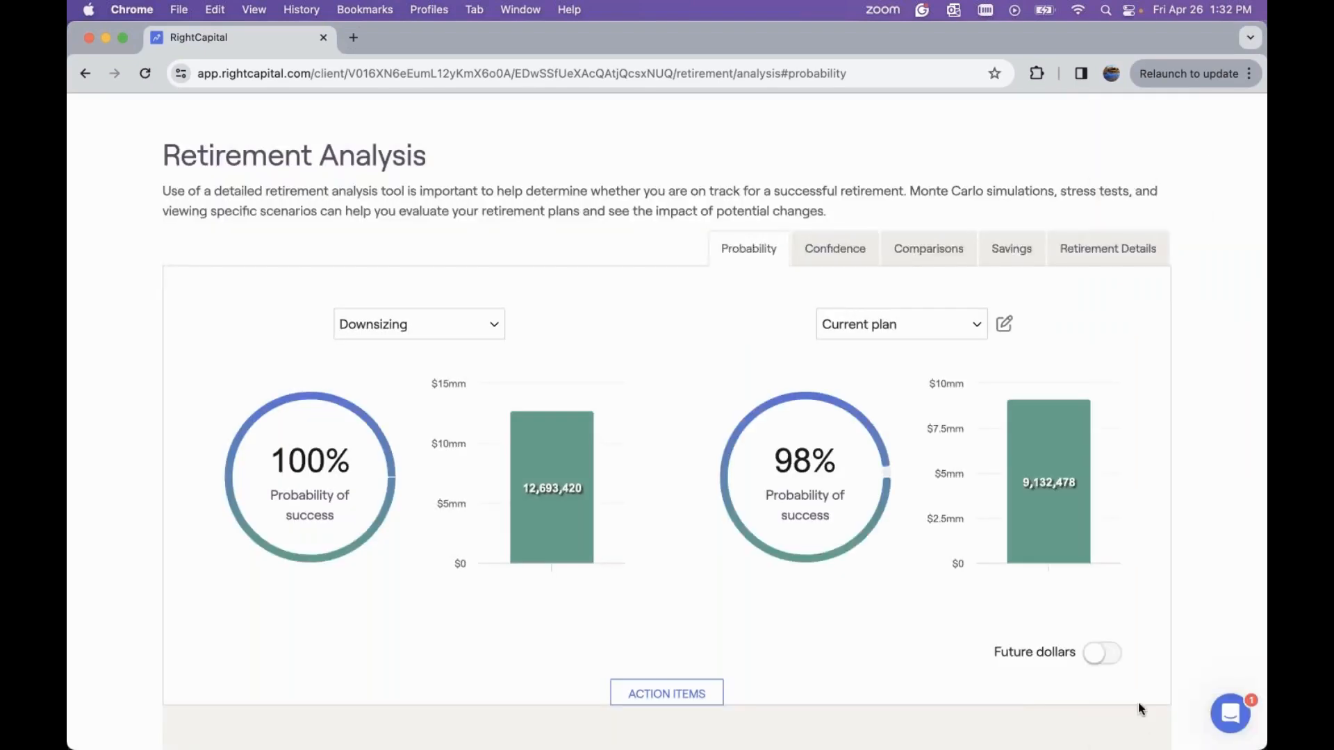
# Select the After Retirement - Downsizing plan for the left-hand probability comparison
pyautogui.click(460, 319)
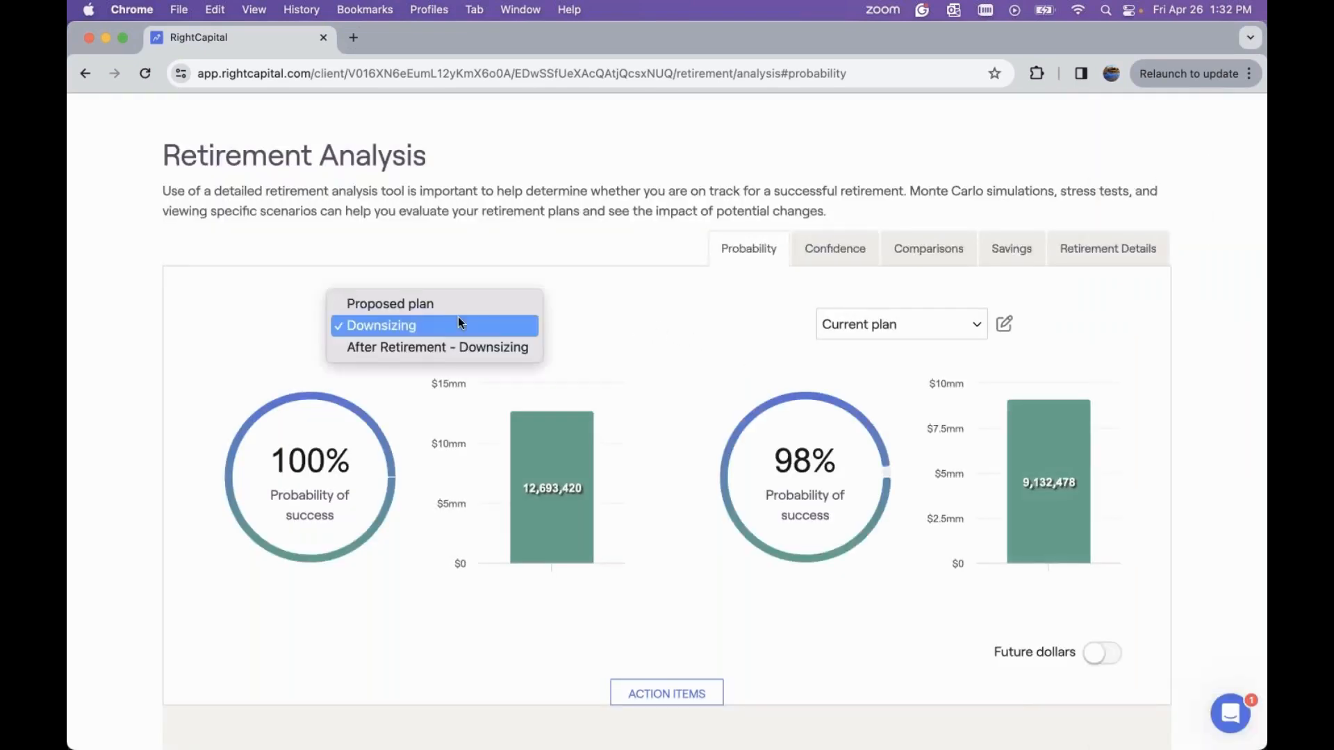
pyautogui.click(484, 349)
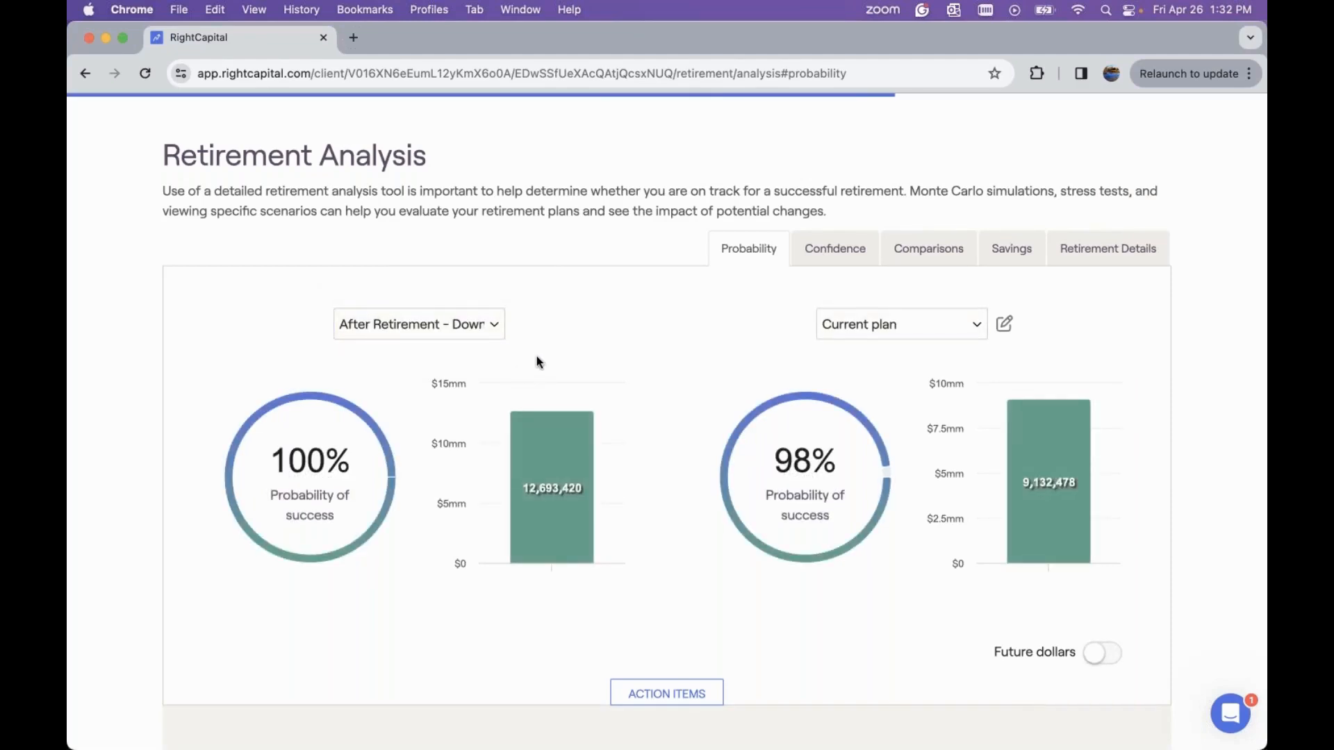
pyautogui.scroll(-1, 537, 357)
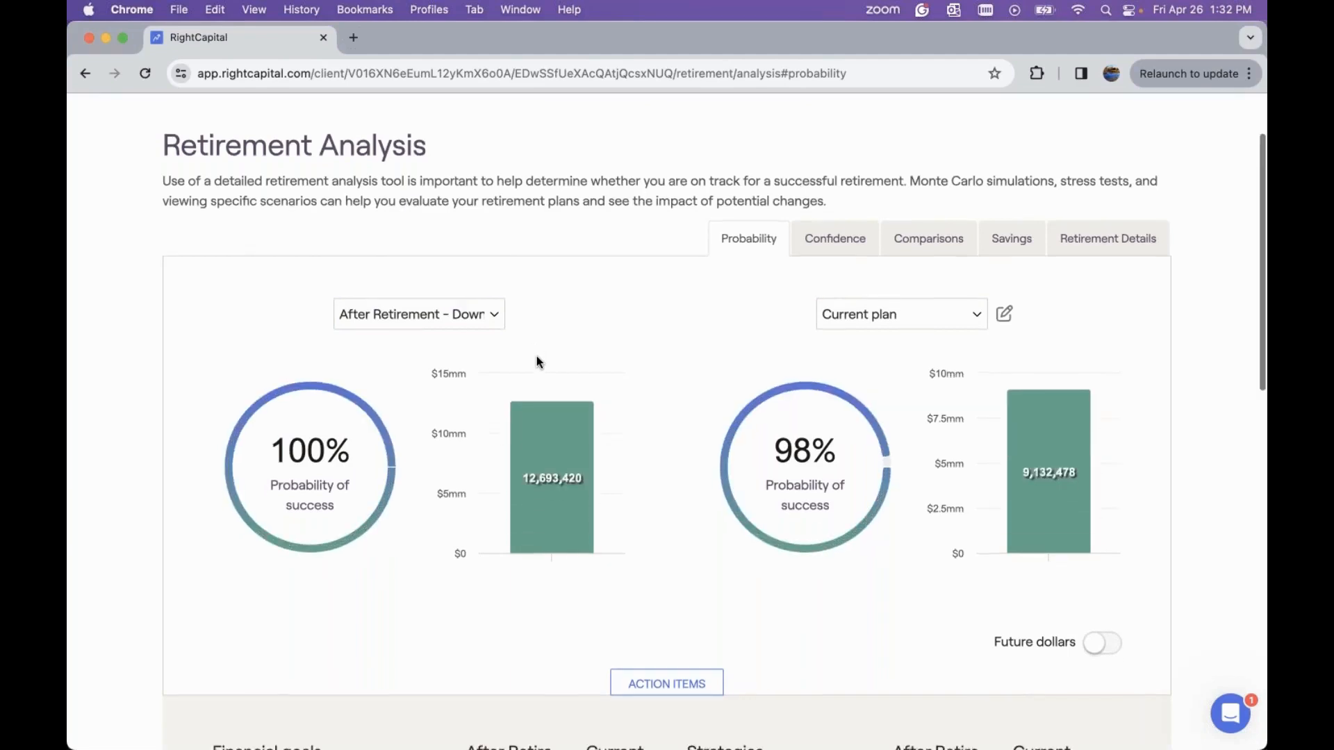
# Set the primary home relocation in the action items to calendar year 2040
pyautogui.scroll(-5, 536, 357)
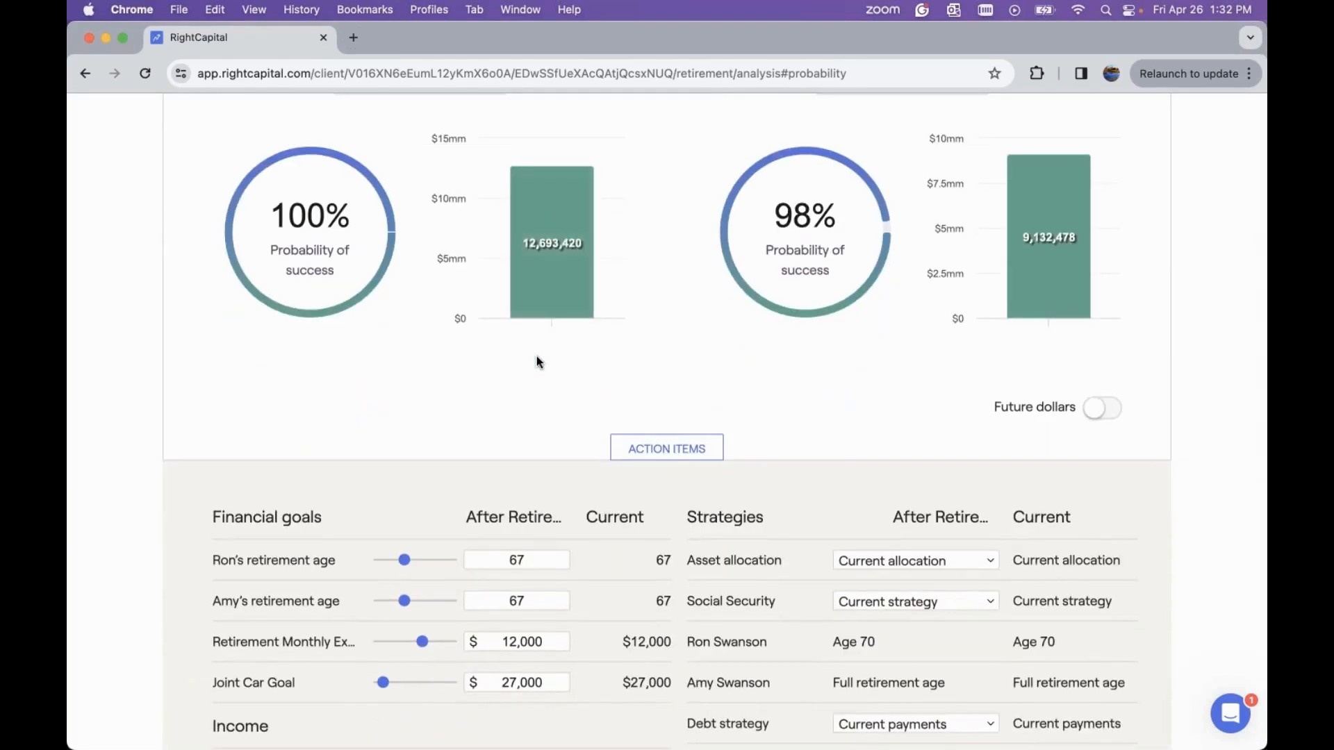
pyautogui.scroll(-3, 537, 357)
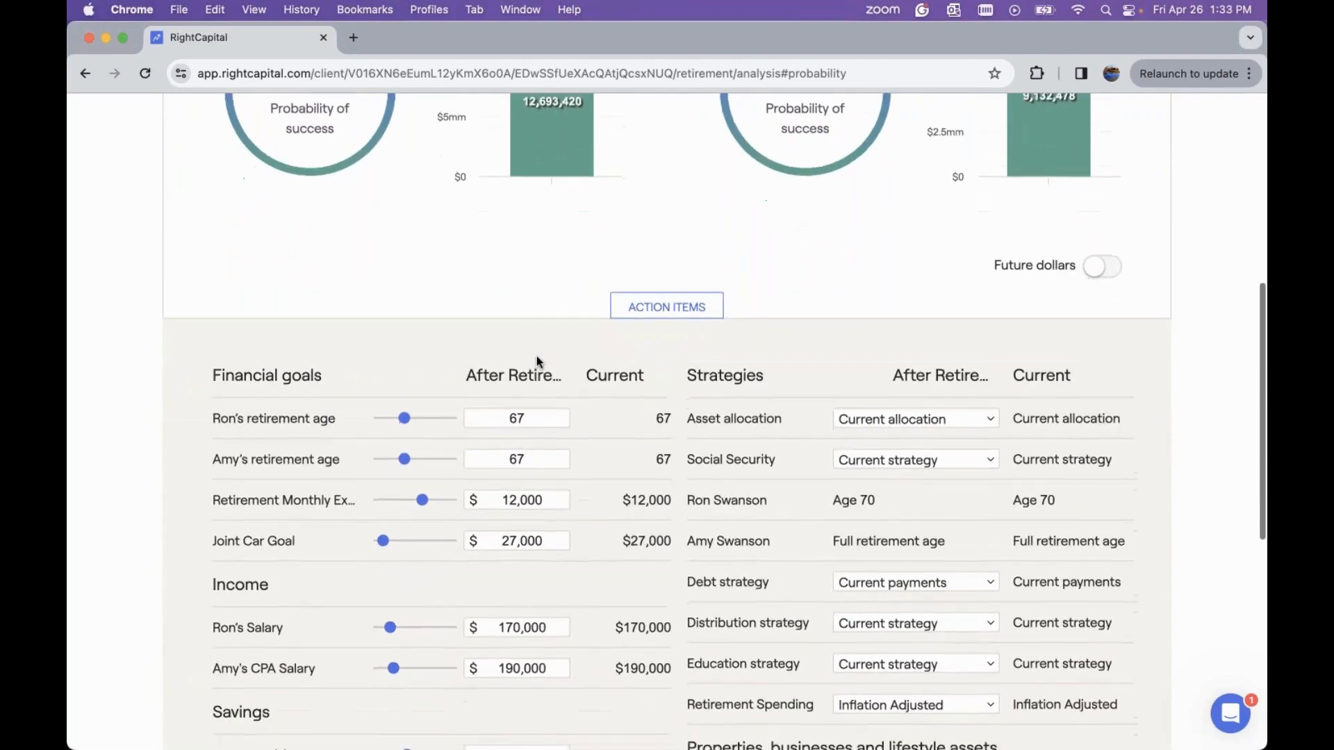
pyautogui.scroll(-2, 536, 362)
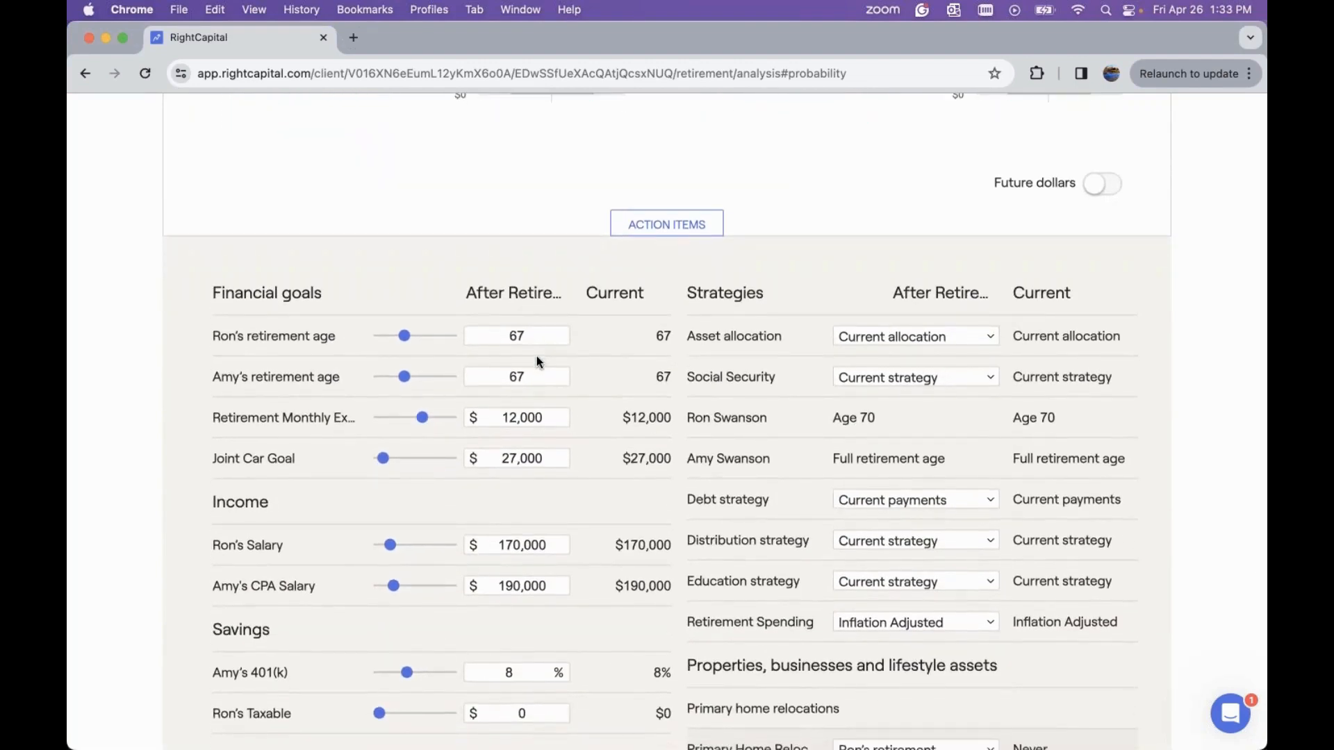
pyautogui.scroll(-5, 536, 361)
pyautogui.scroll(-3, 537, 356)
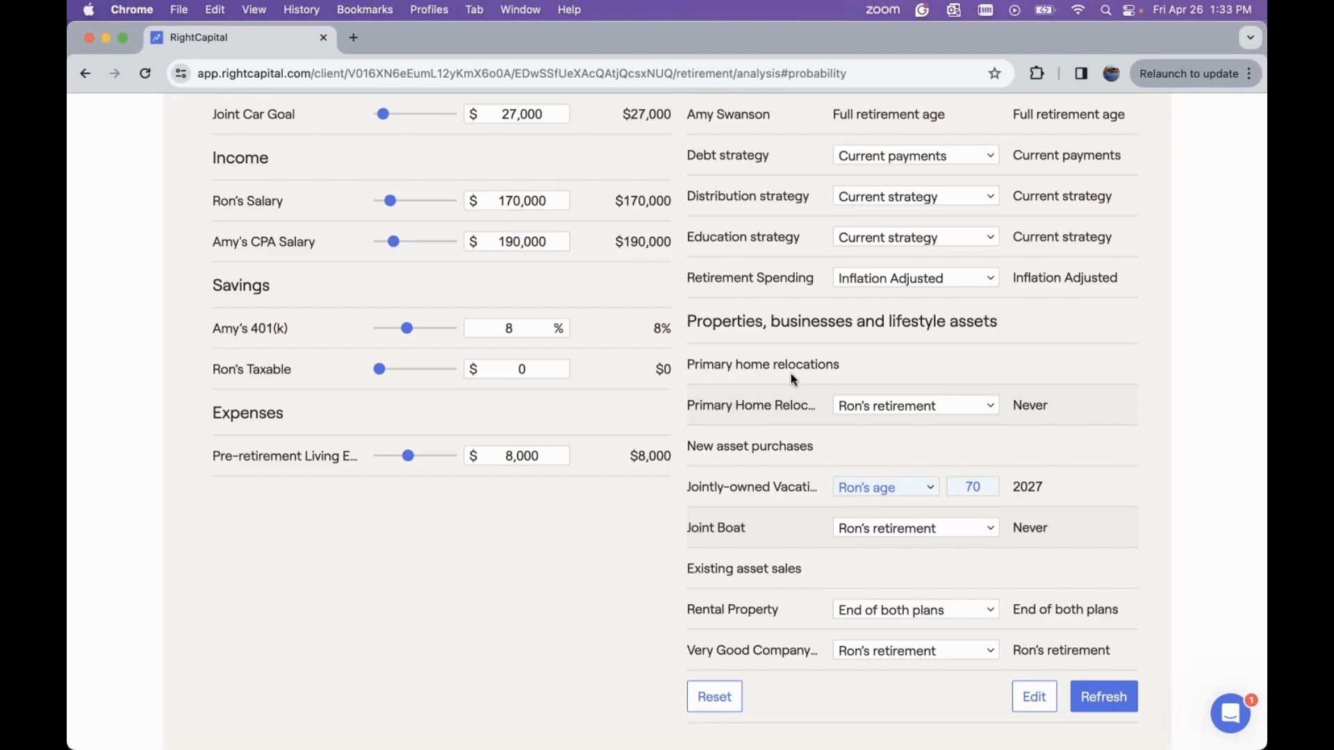
pyautogui.click(873, 406)
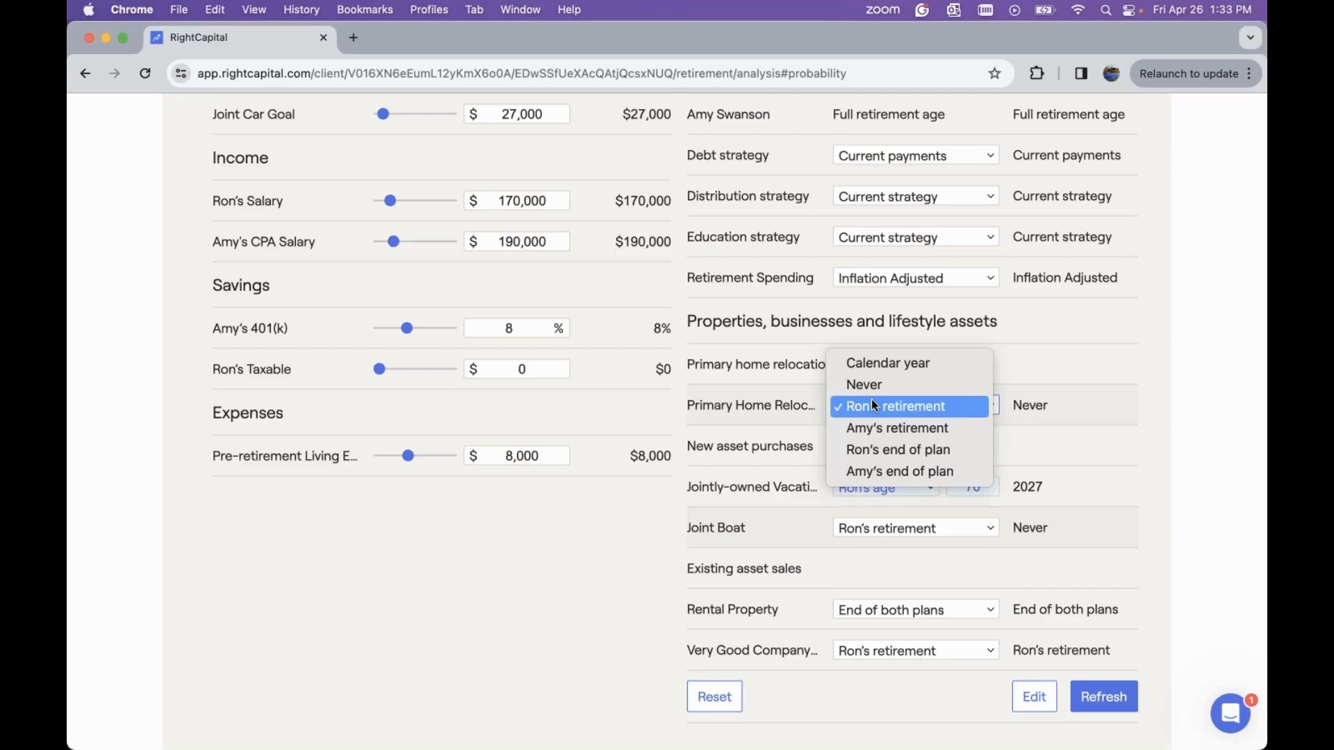
pyautogui.click(737, 649)
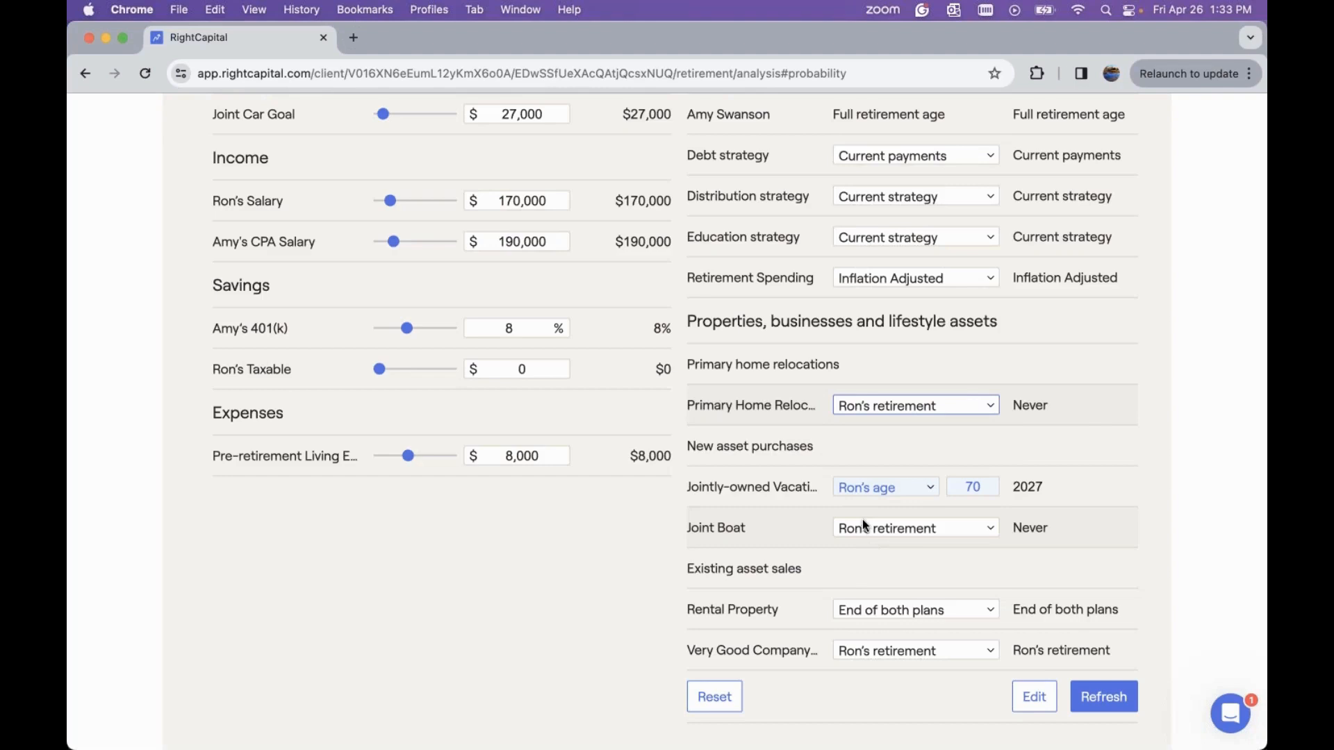
pyautogui.click(894, 410)
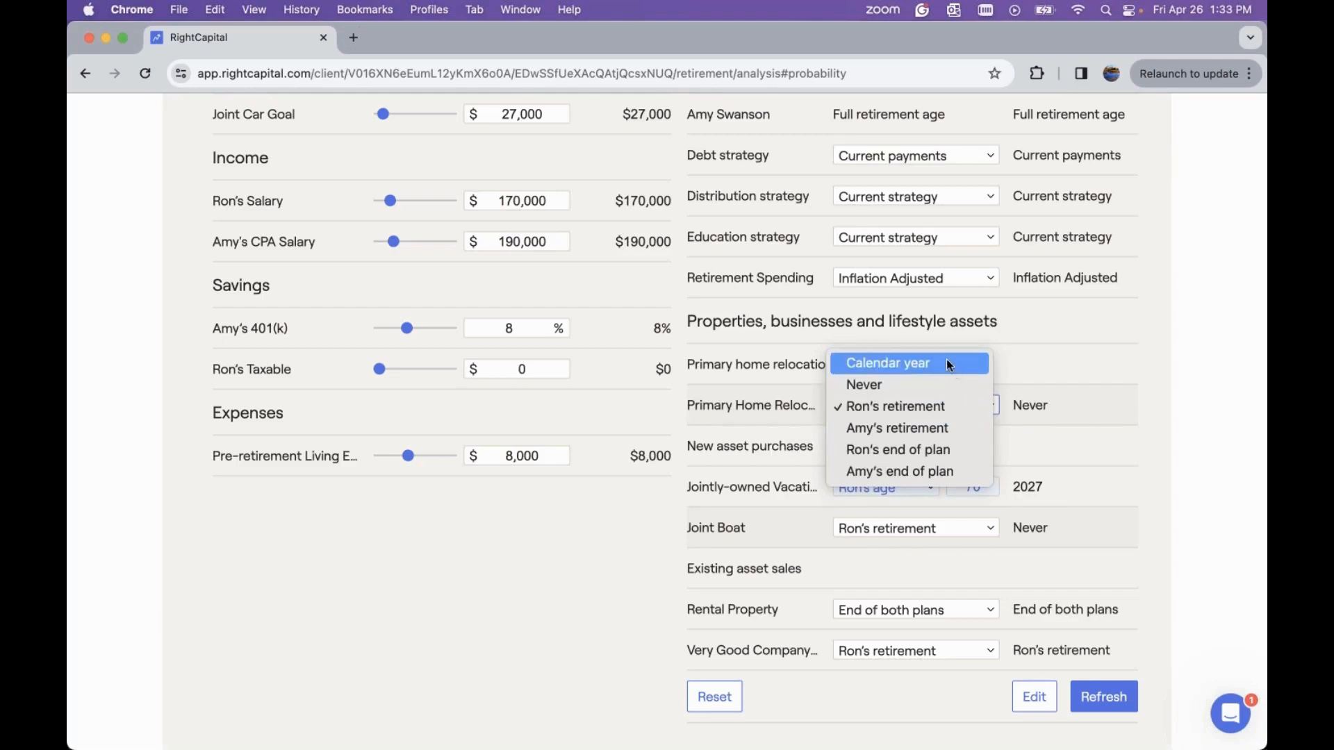
pyautogui.click(942, 362)
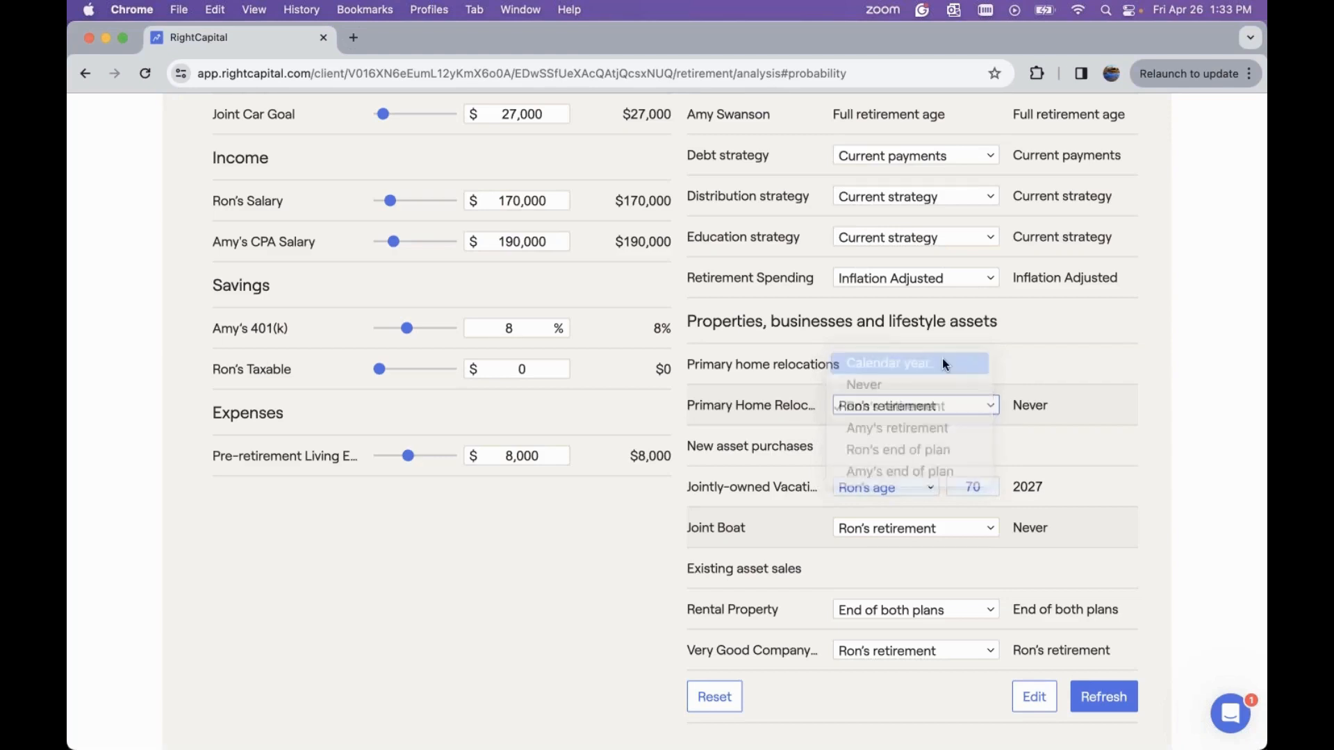
pyautogui.click(992, 405)
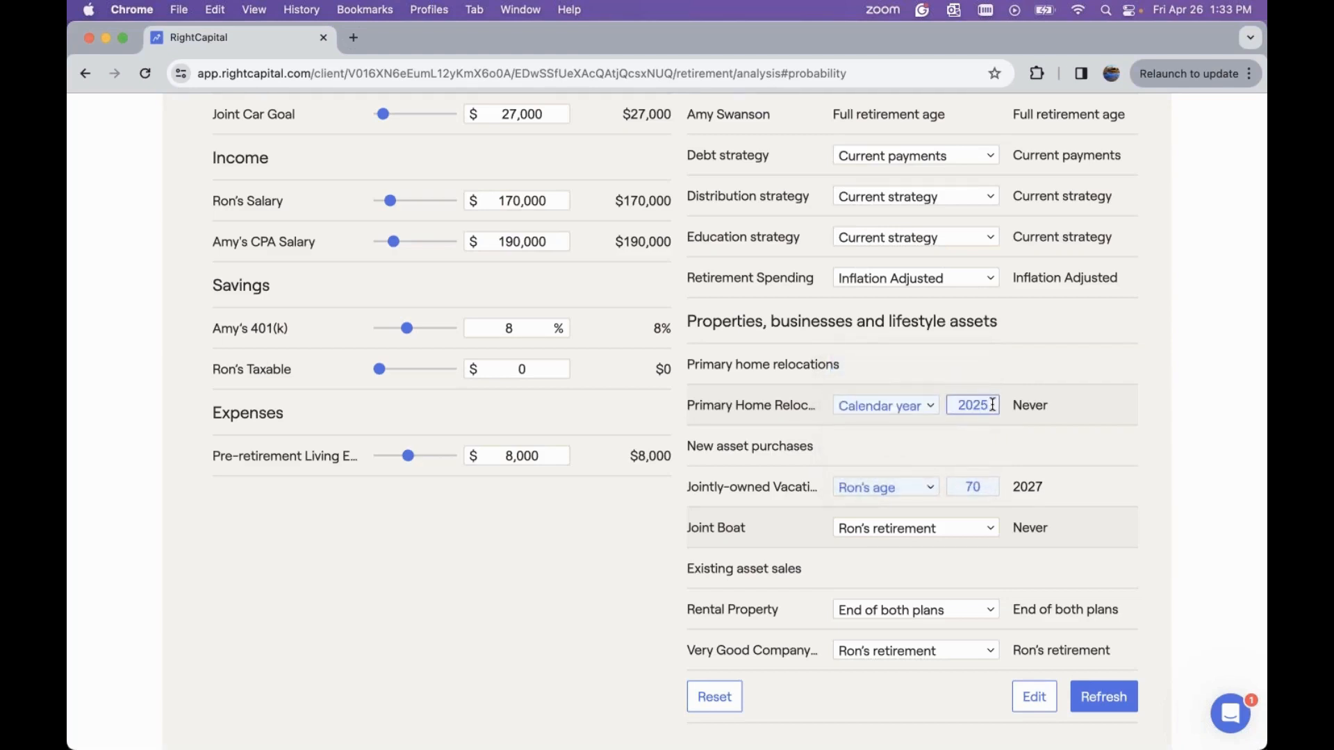
pyautogui.press('BackSpace')
pyautogui.press('BackSpace')
pyautogui.write('40')
# Set the joint boat purchase to calendar year 2041 and refresh the results
pyautogui.click(907, 512)
pyautogui.click(906, 531)
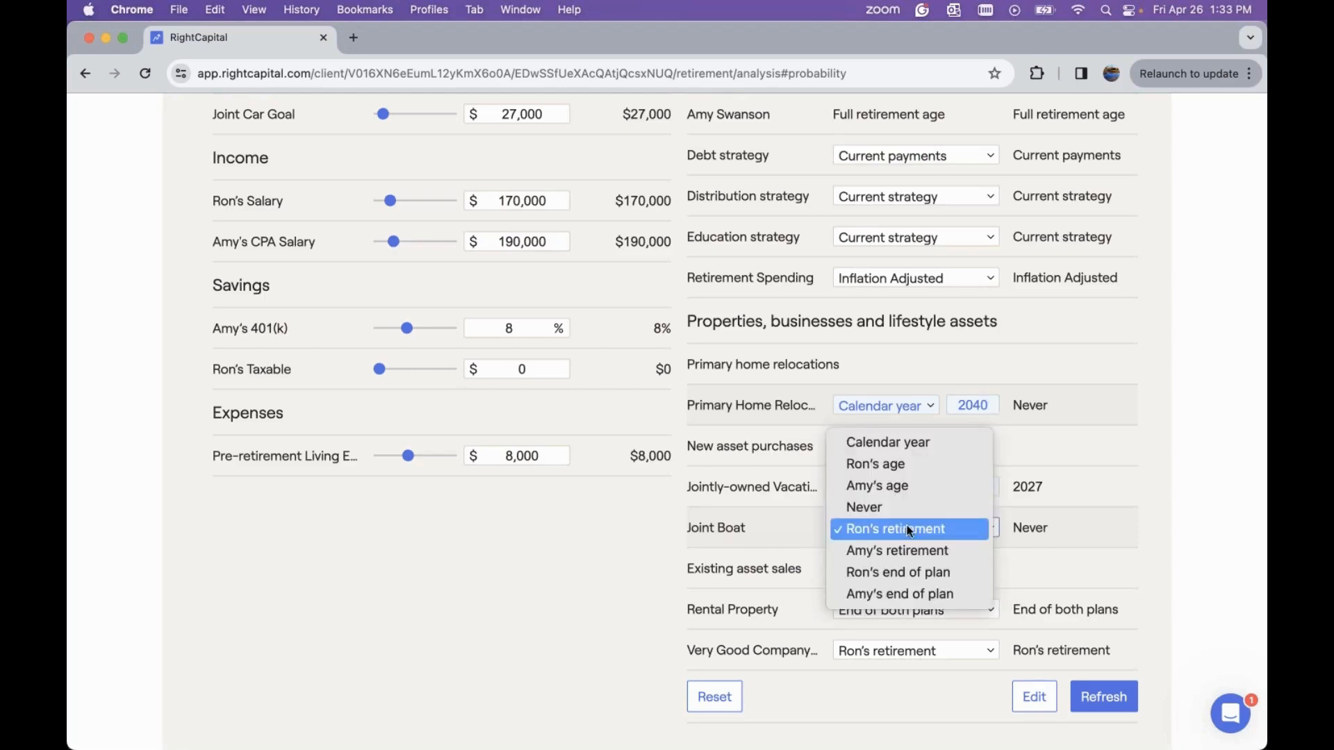
pyautogui.click(960, 444)
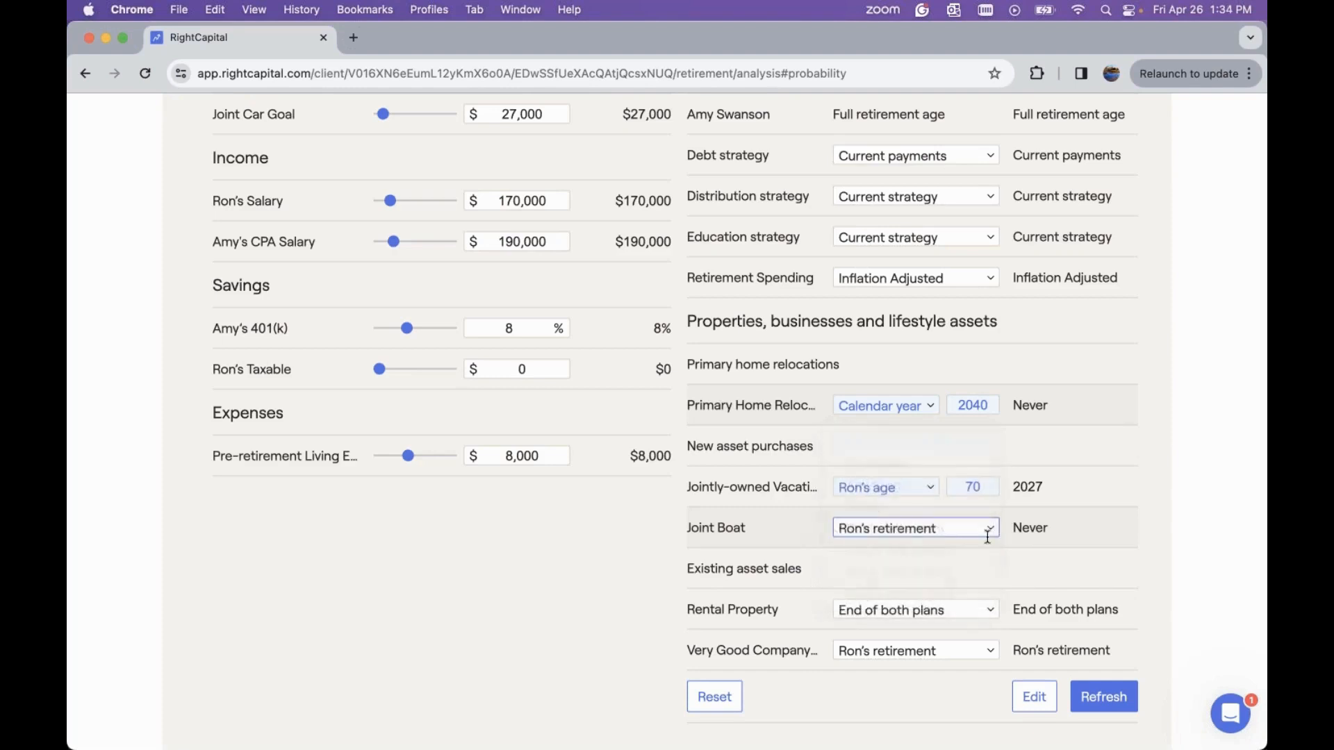
pyautogui.click(992, 528)
pyautogui.press('BackSpace')
pyautogui.press('BackSpace')
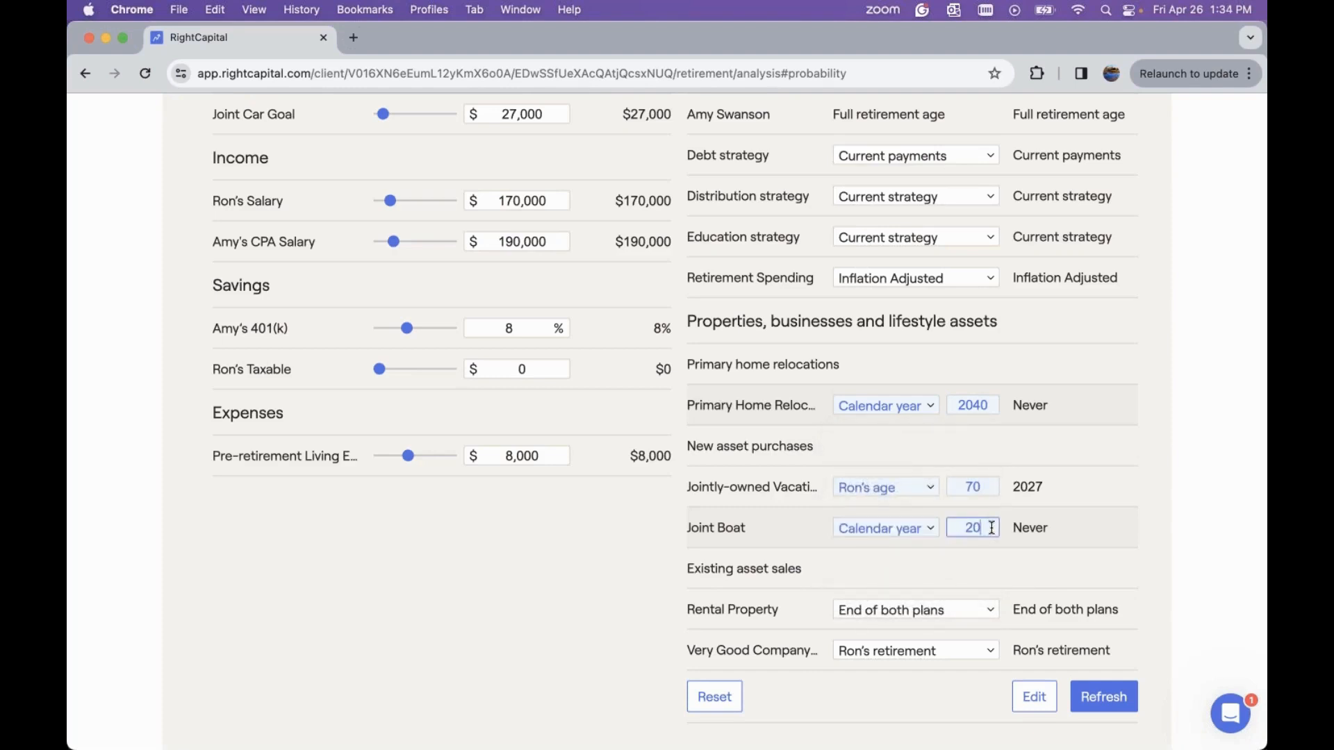
pyautogui.write('41')
pyautogui.click(976, 563)
pyautogui.click(1112, 697)
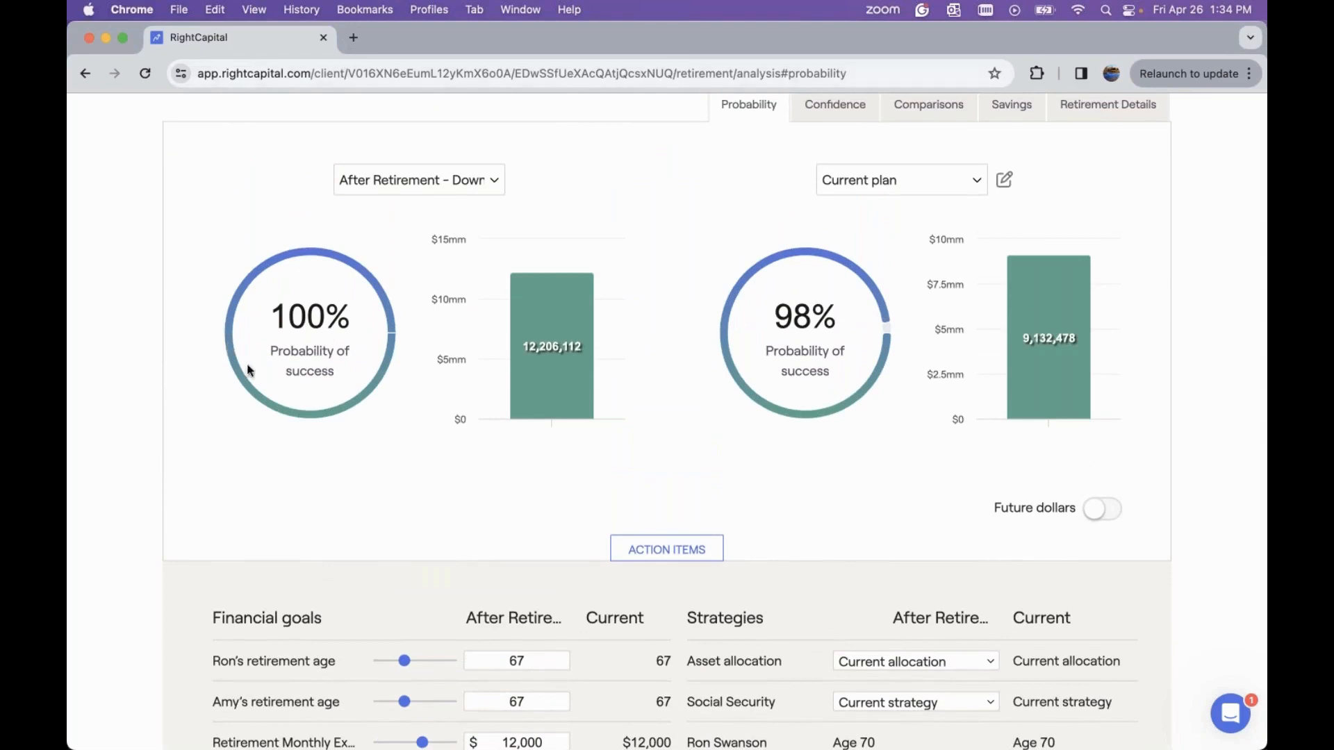
# Select the Downsizing plan for the right-hand probability comparison
pyautogui.scroll(1, 702, 245)
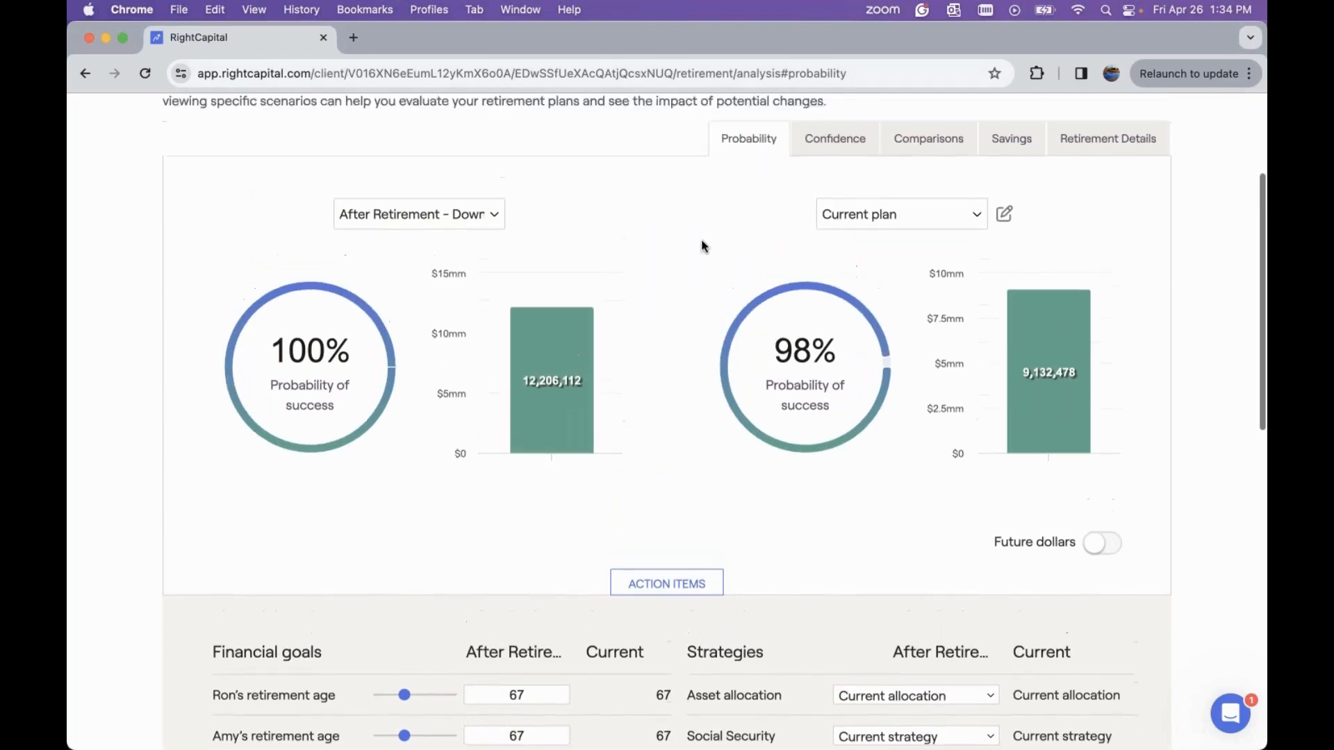
pyautogui.scroll(1, 701, 246)
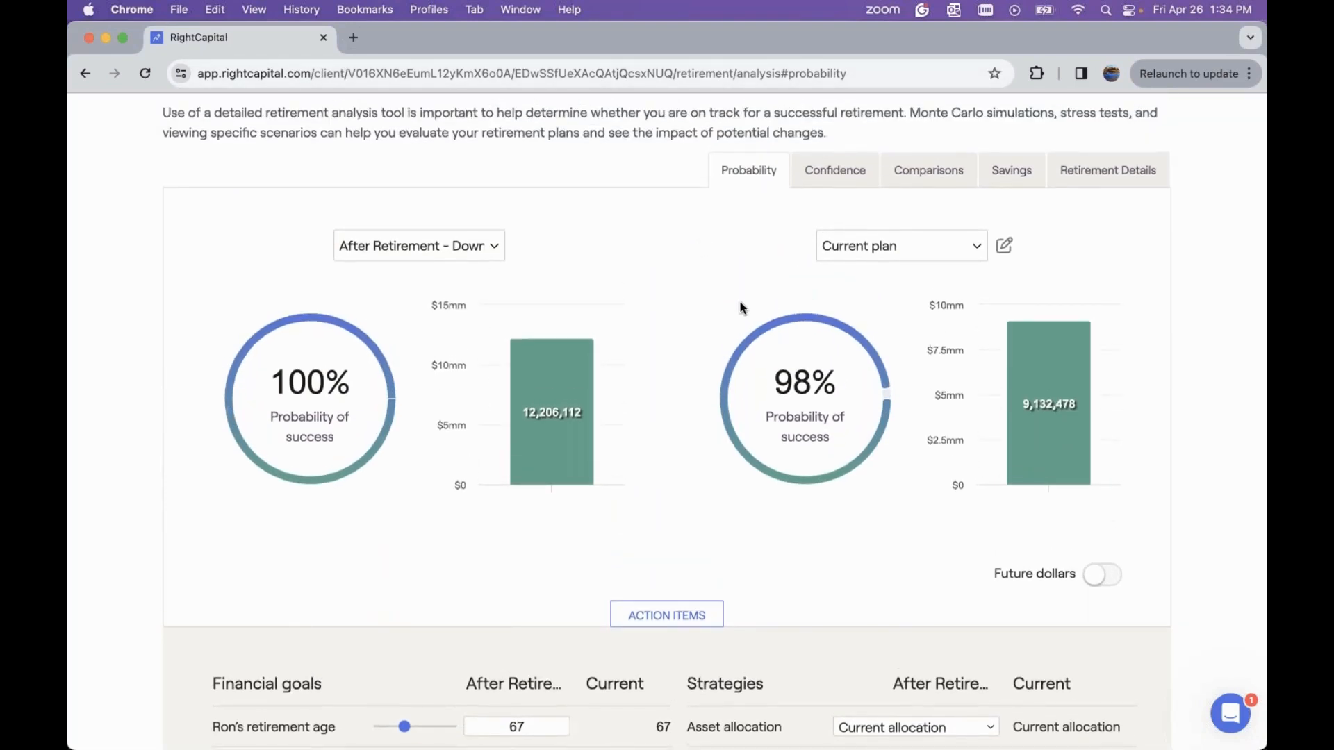
pyautogui.click(859, 240)
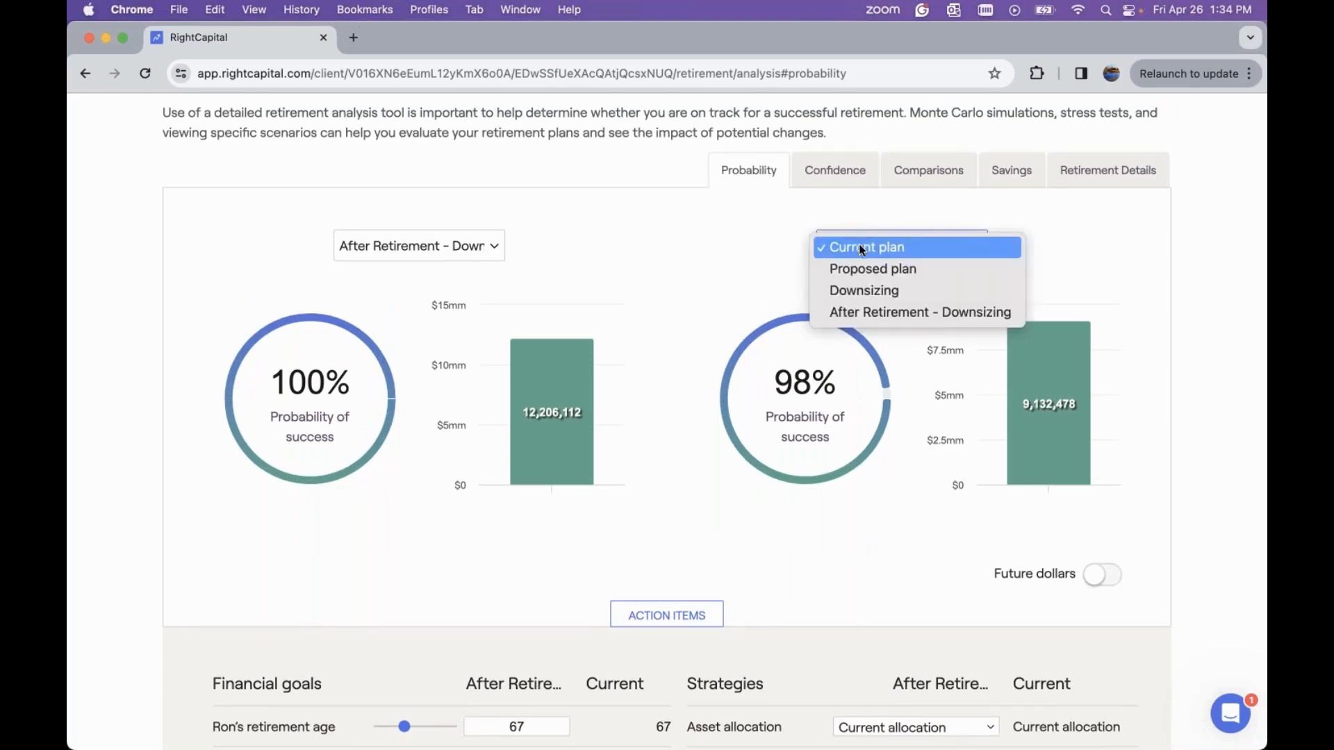
pyautogui.click(863, 292)
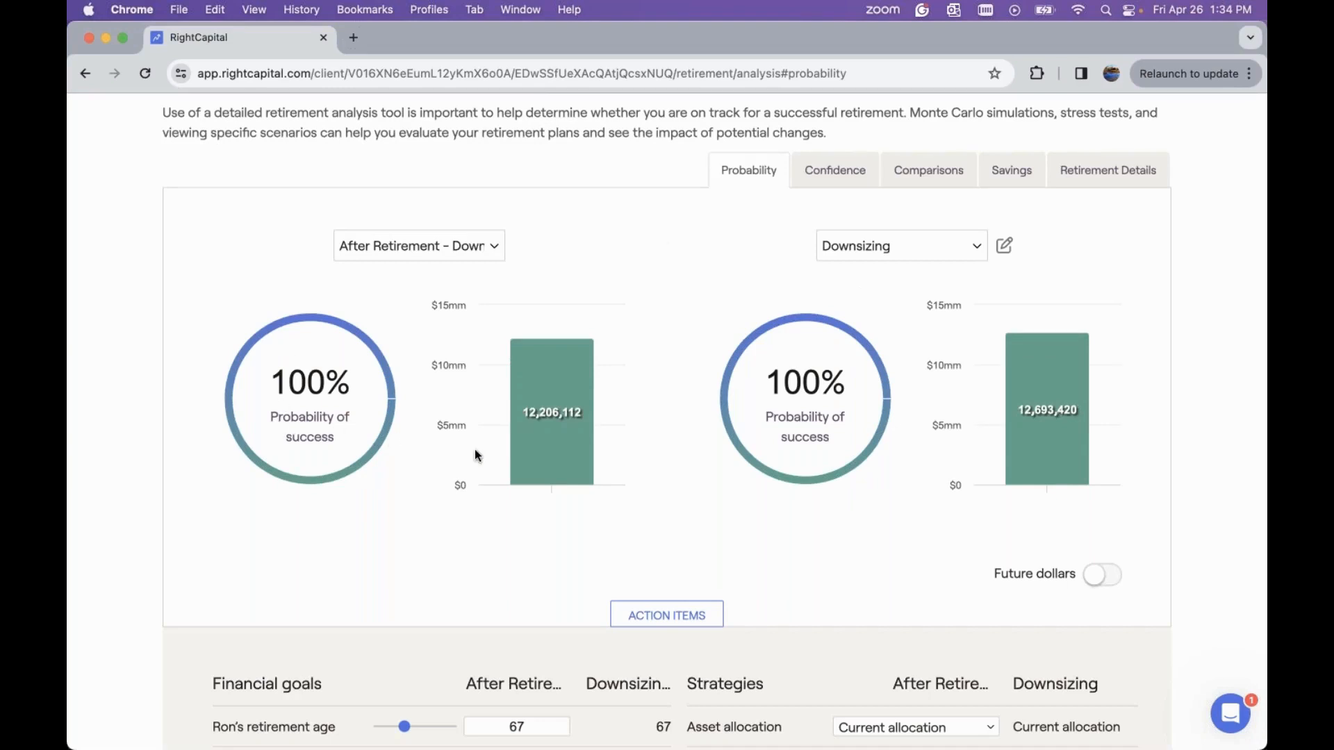
# Set the rental property sale to calendar year 2040 and refresh the analysis
pyautogui.scroll(-3, 474, 455)
pyautogui.scroll(-2, 476, 455)
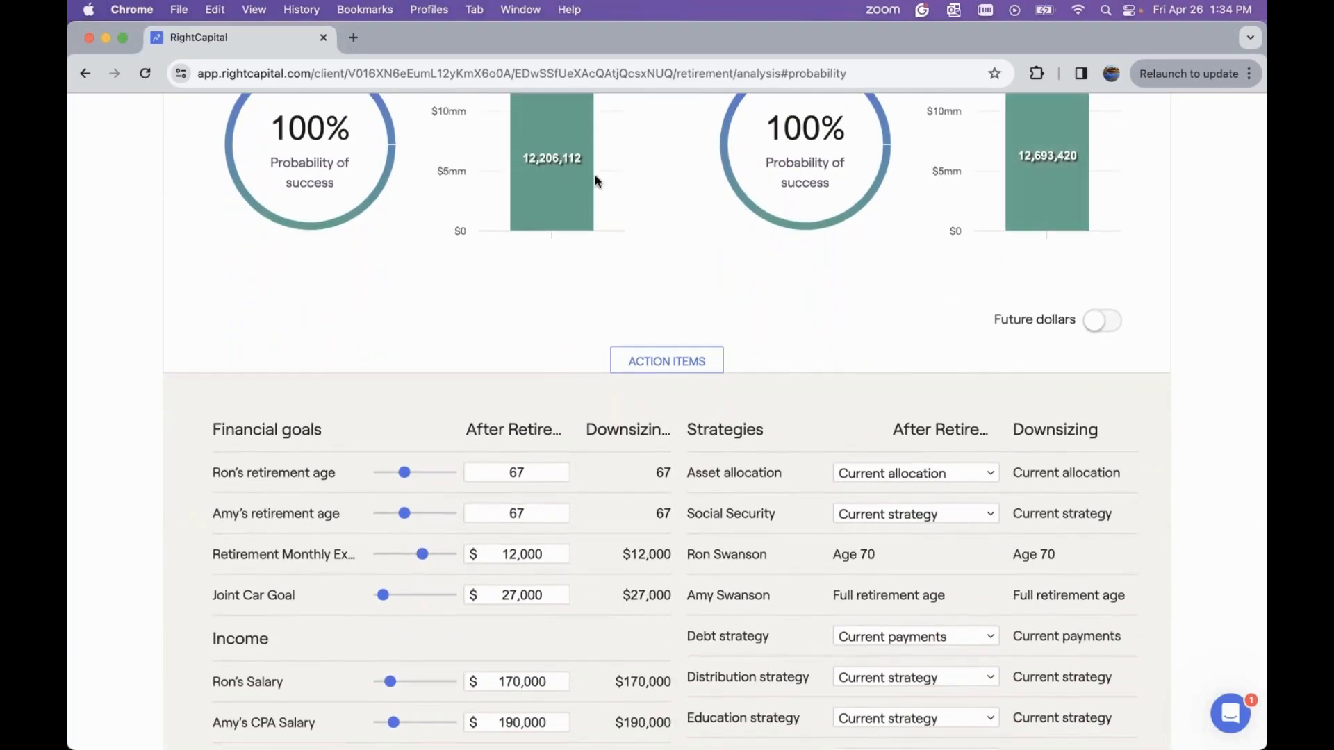
pyautogui.scroll(-2, 661, 276)
pyautogui.scroll(-4, 661, 280)
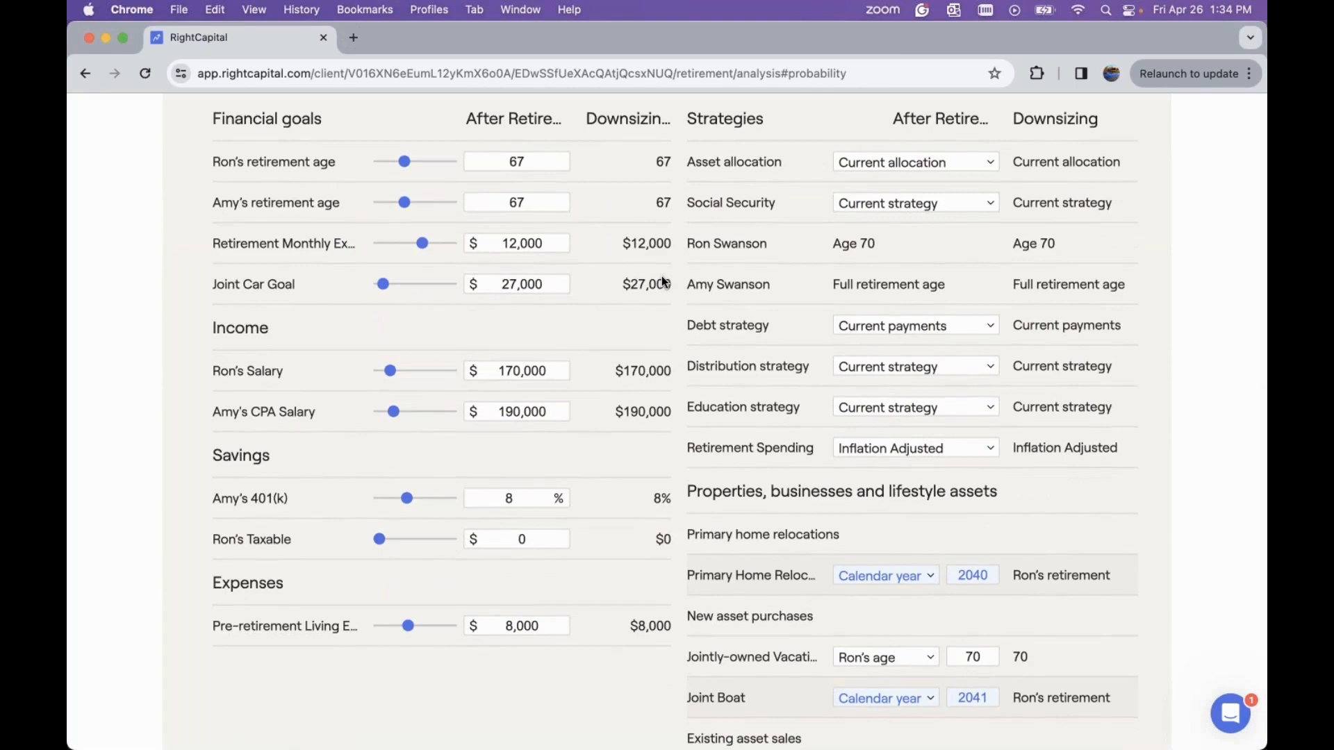
pyautogui.scroll(-4, 664, 282)
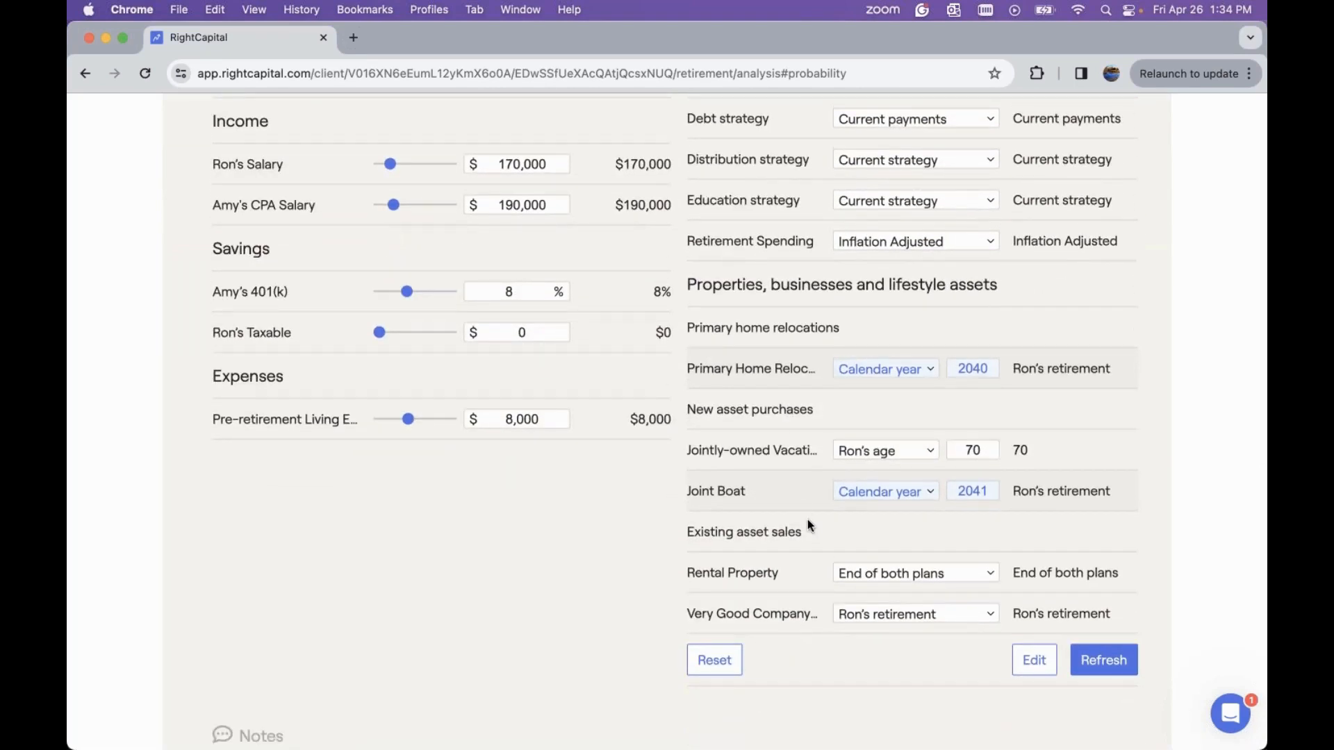
pyautogui.click(867, 575)
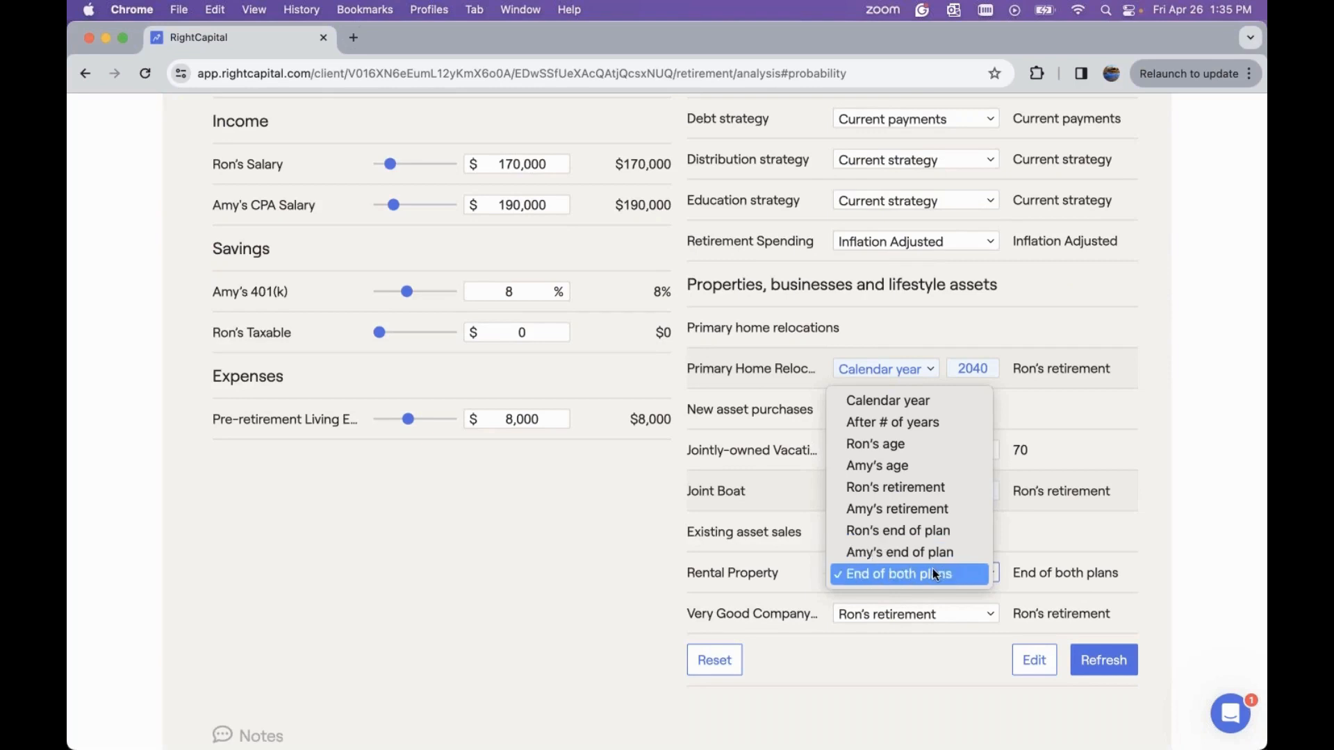
pyautogui.click(964, 402)
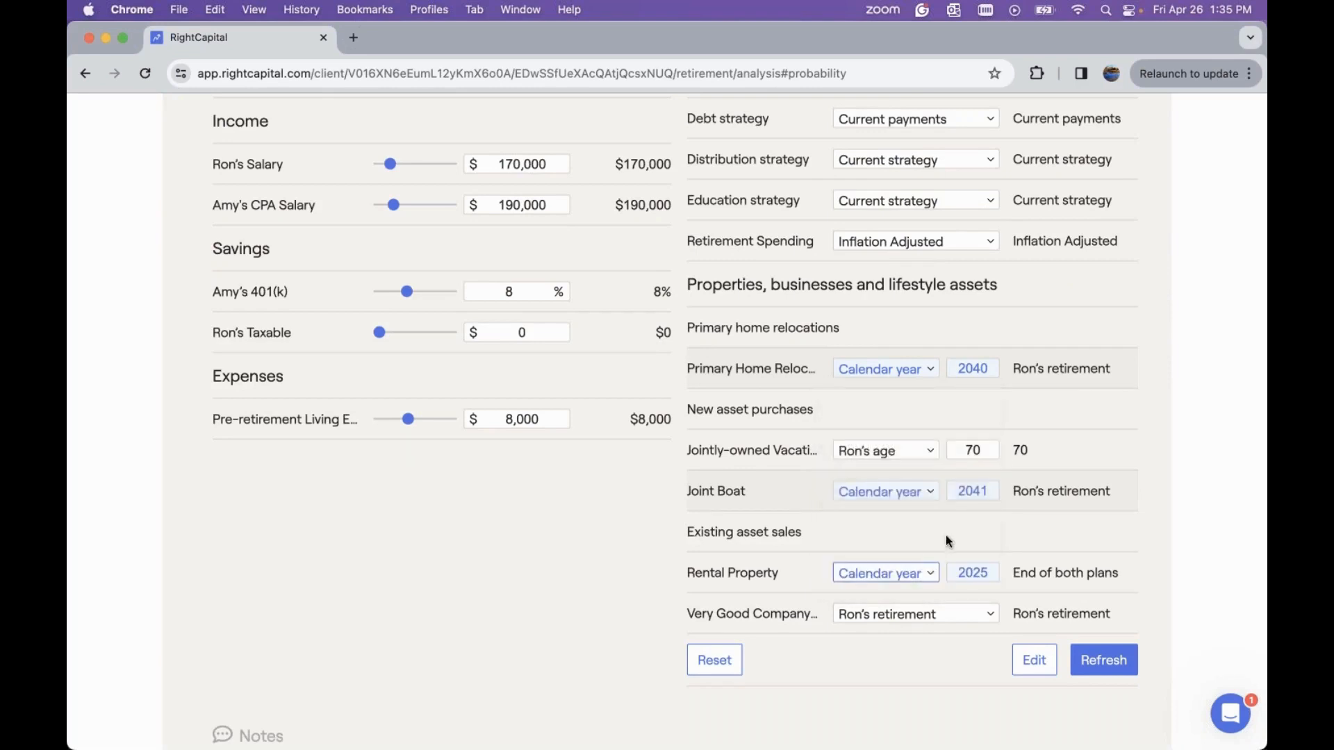
pyautogui.click(986, 572)
pyautogui.press('BackSpace')
pyautogui.press('BackSpace')
pyautogui.write('4')
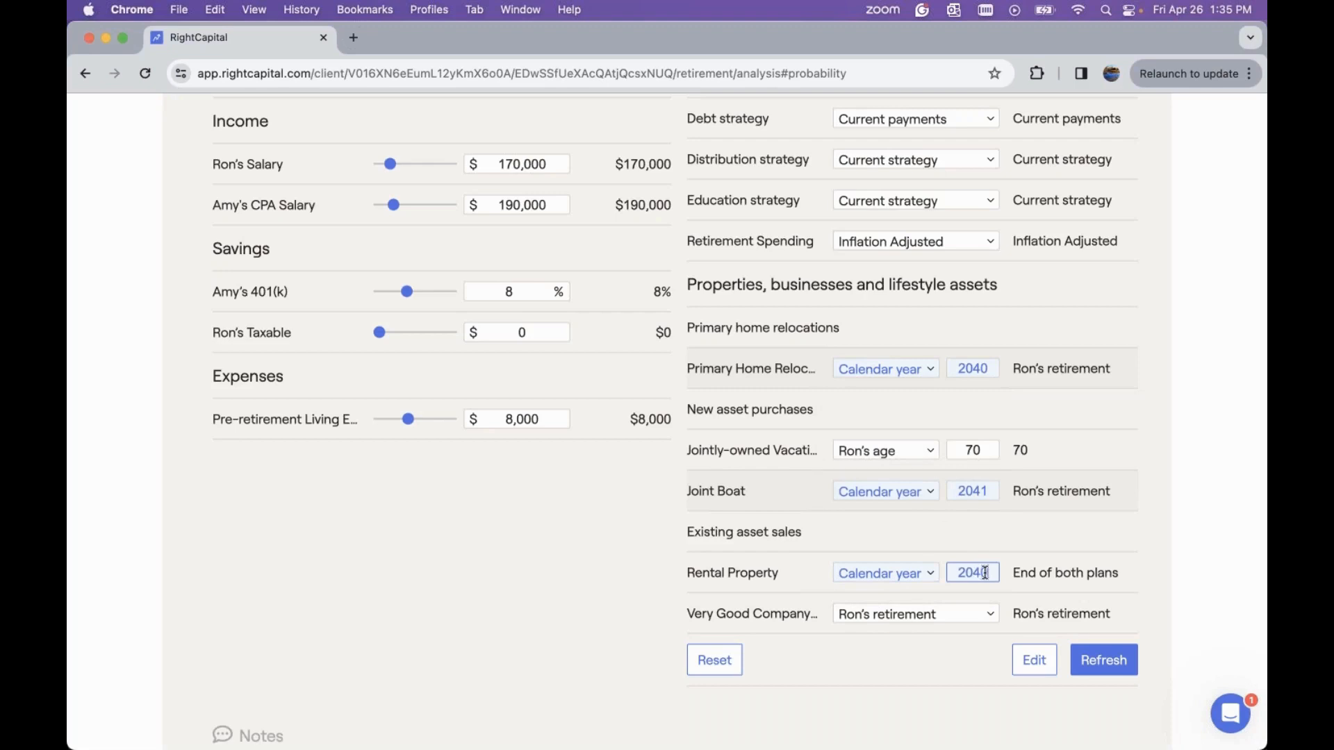
pyautogui.write('0')
pyautogui.click(1104, 660)
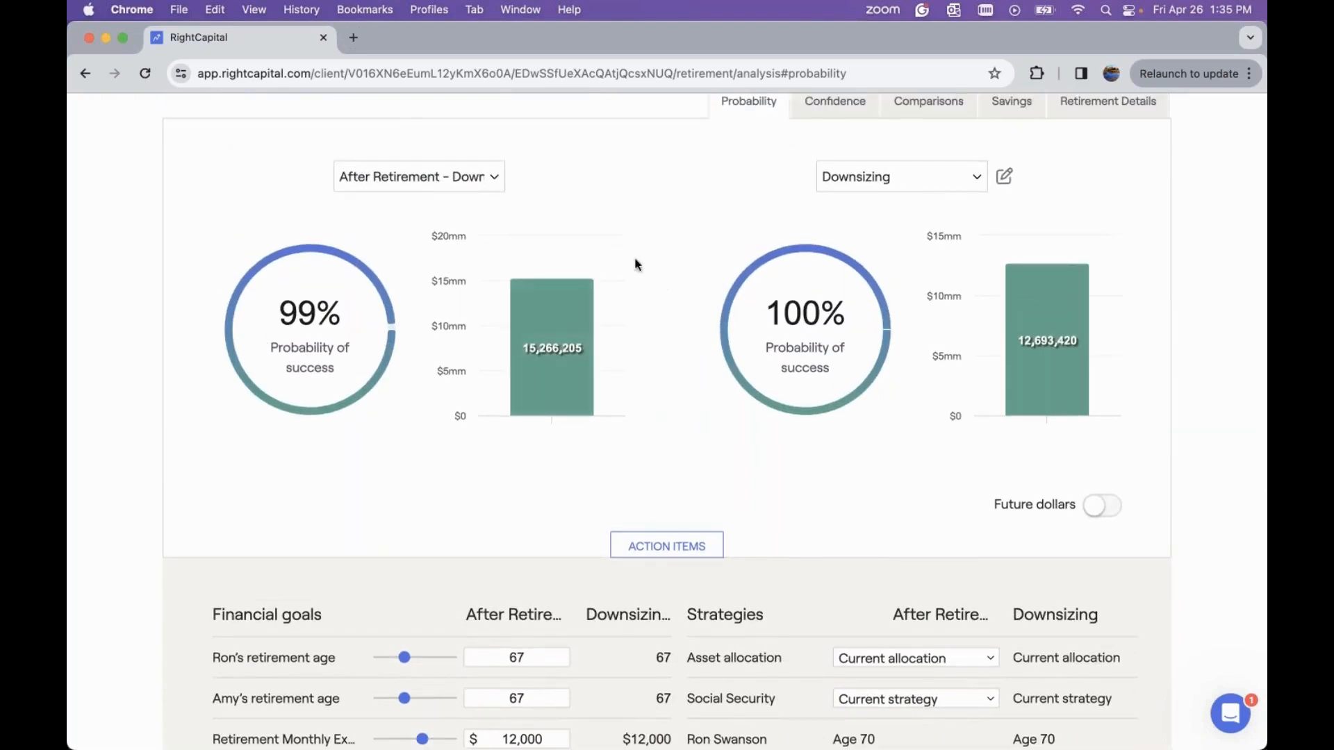
# Open the scenario comparisons and switch the chart to net worth
pyautogui.scroll(3, 586, 245)
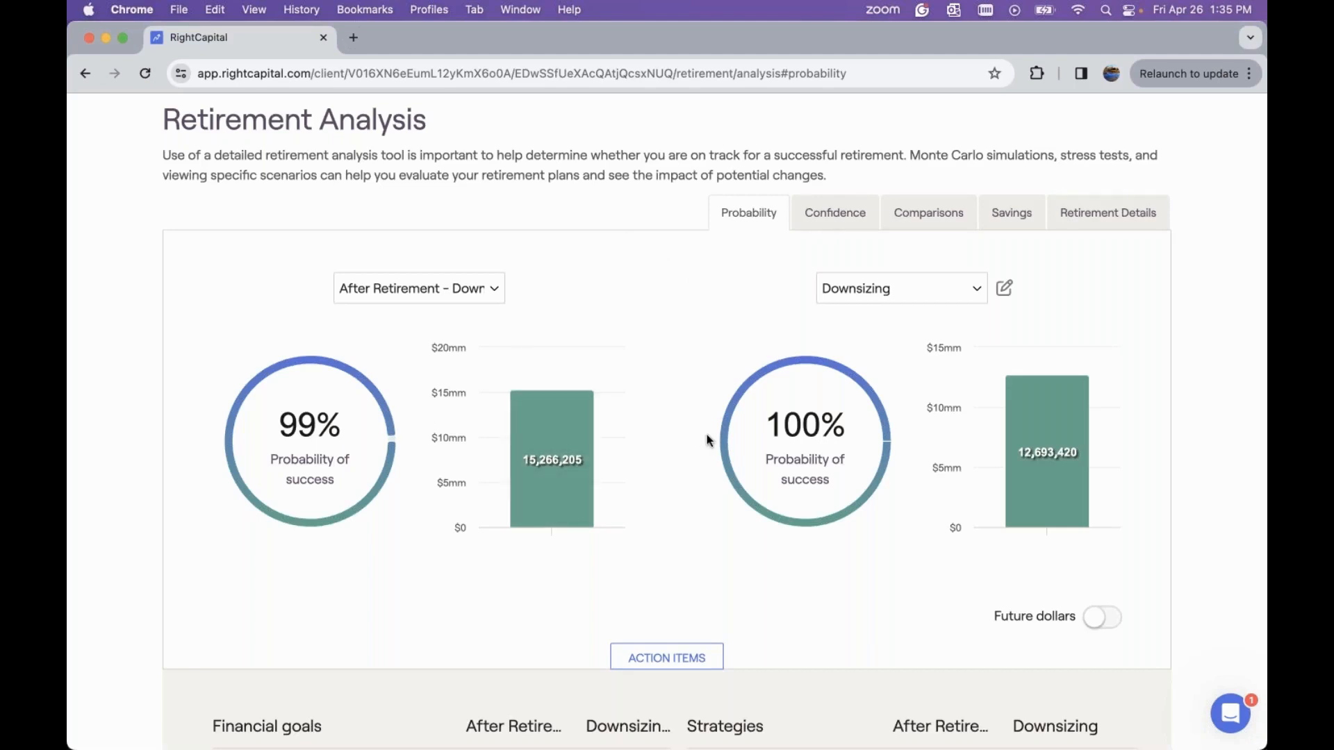
pyautogui.click(925, 221)
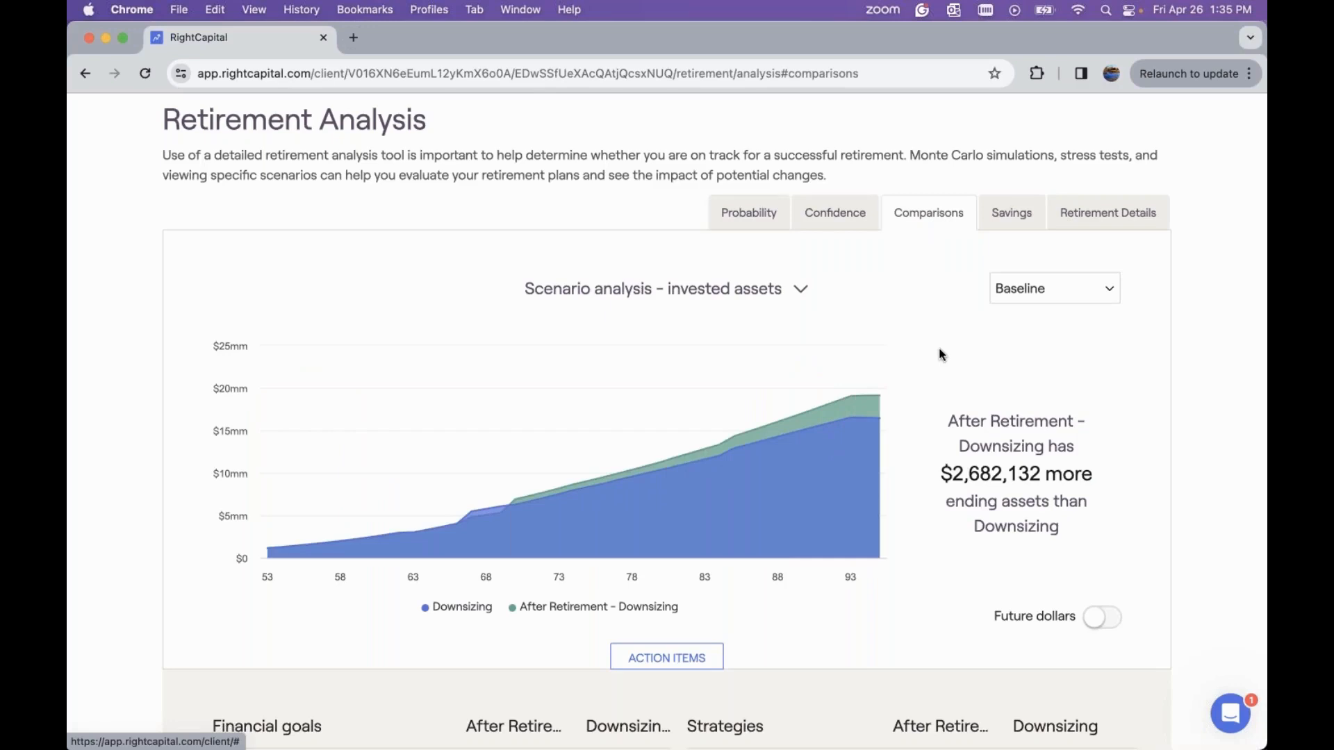
pyautogui.click(715, 300)
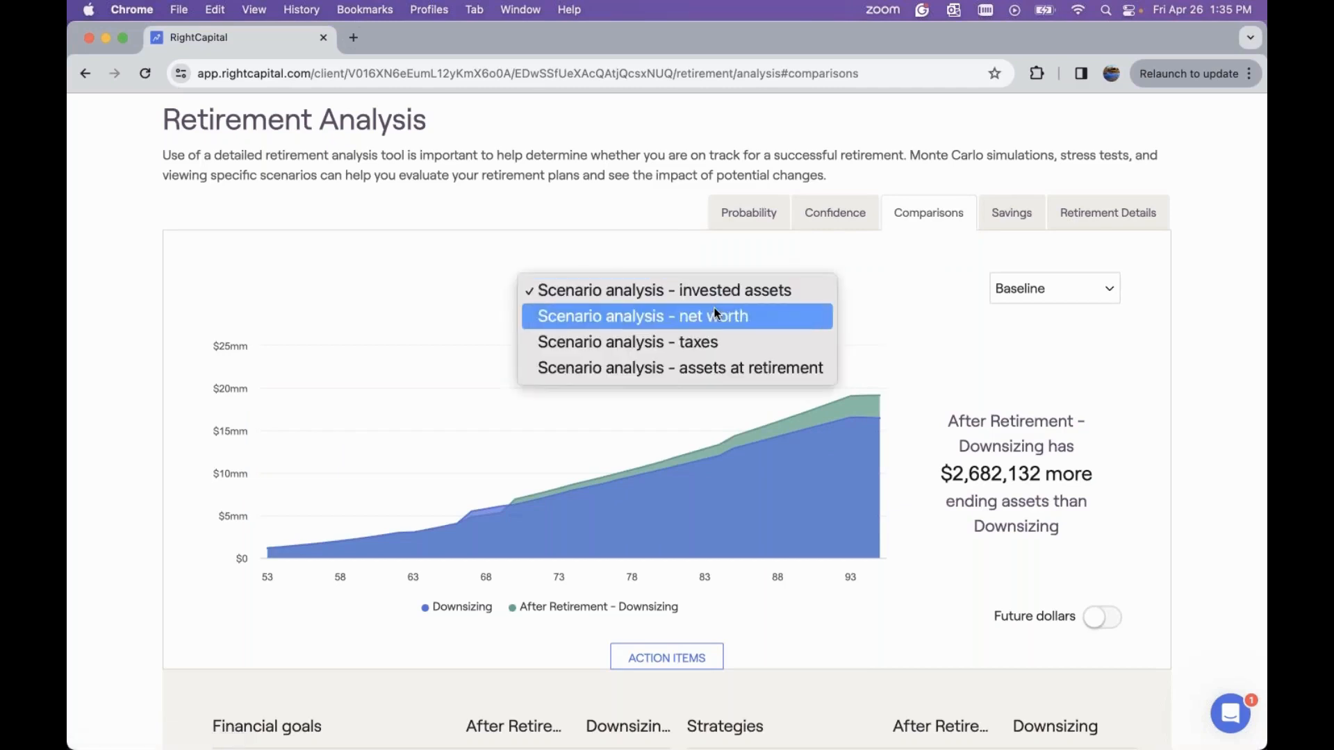
pyautogui.click(714, 314)
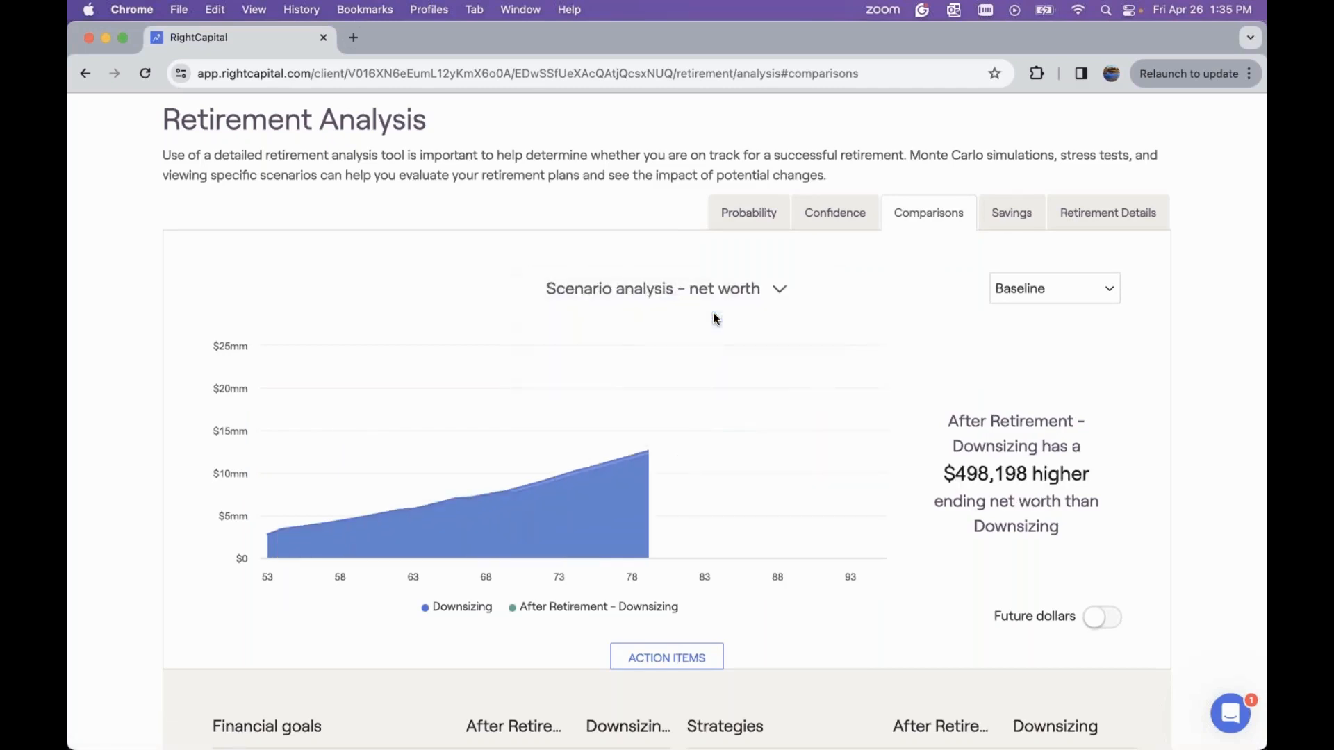
# Switch the scenario analysis chart to taxes
pyautogui.click(721, 291)
pyautogui.click(720, 311)
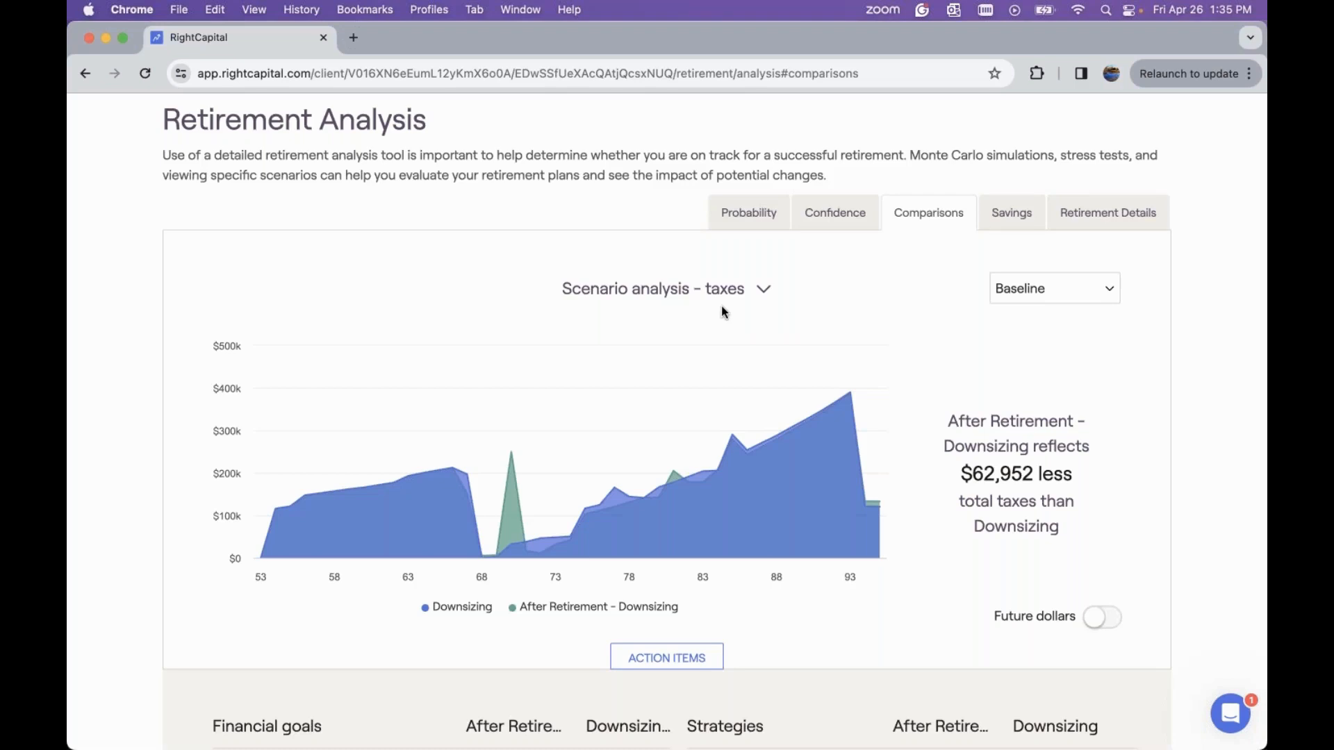
pyautogui.click(725, 291)
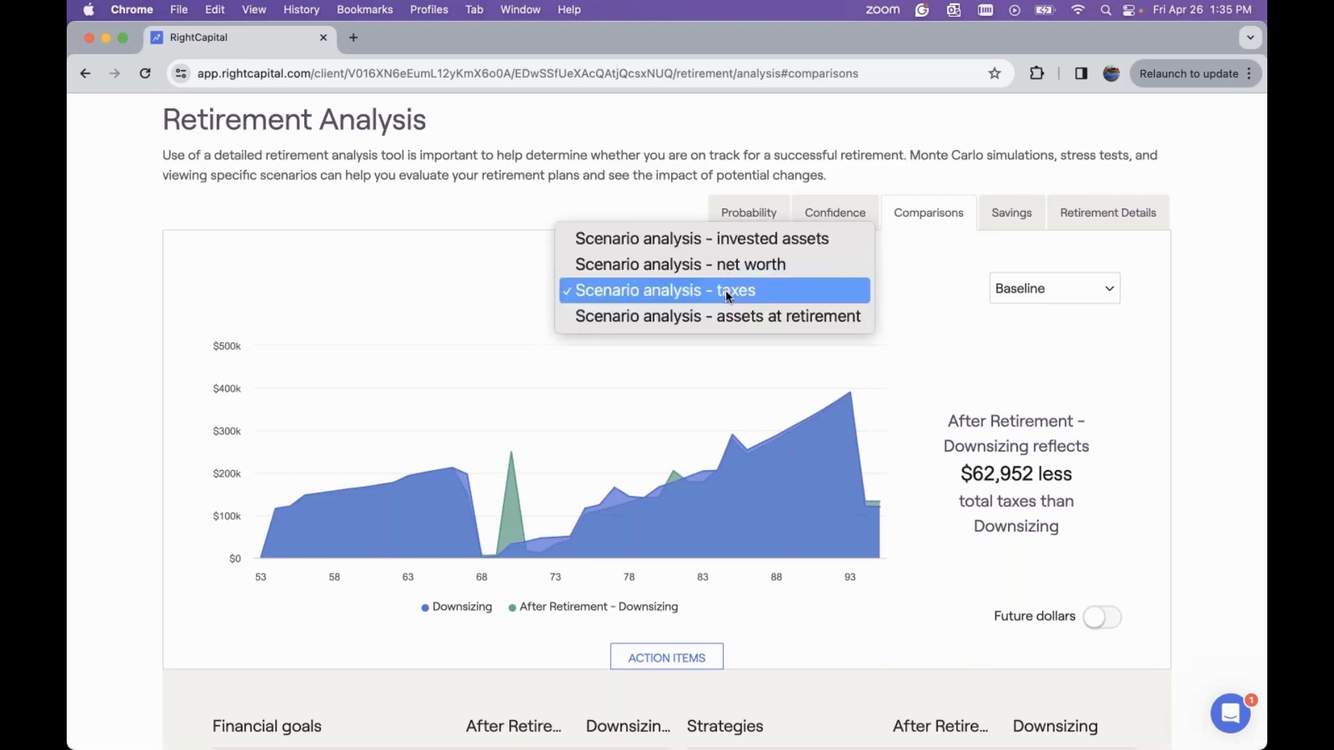
pyautogui.click(974, 293)
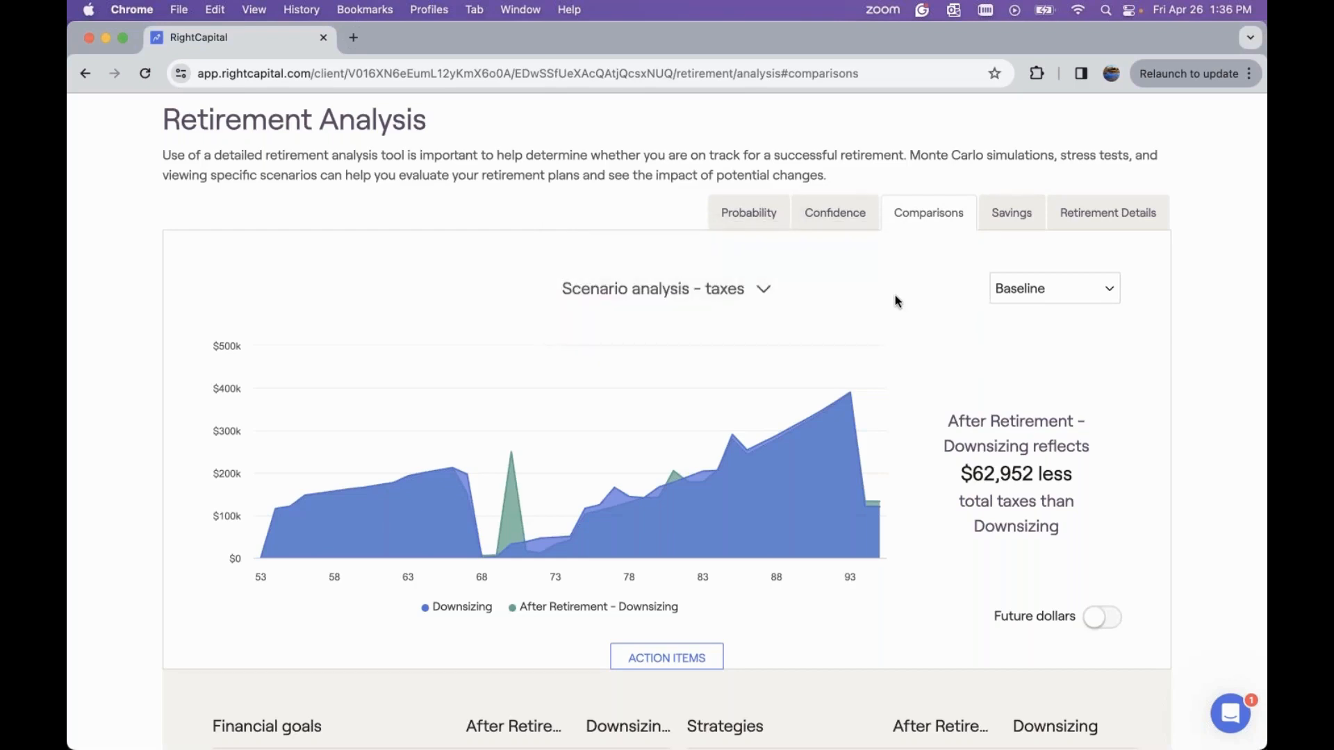
# Return to the Probability view and review the action items comparison against Downsizing
pyautogui.scroll(3, 895, 295)
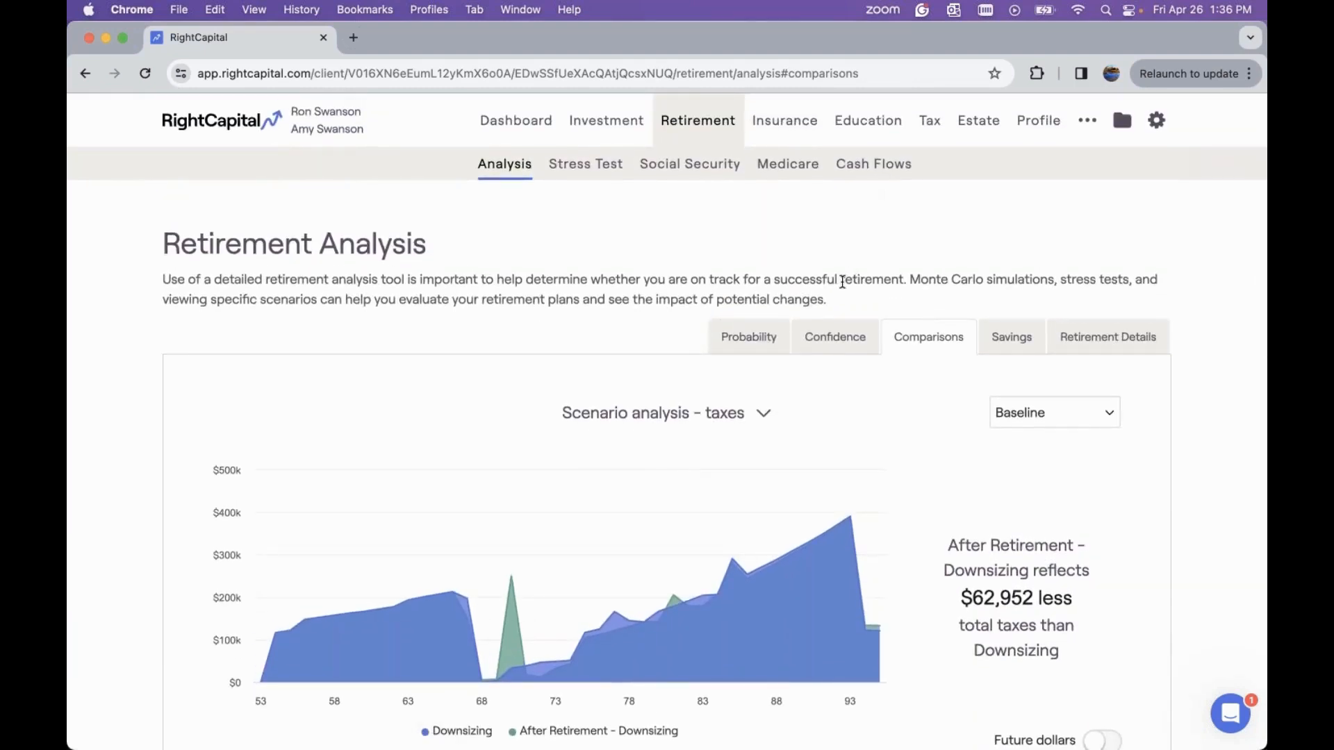
pyautogui.scroll(-2, 842, 281)
pyautogui.click(750, 264)
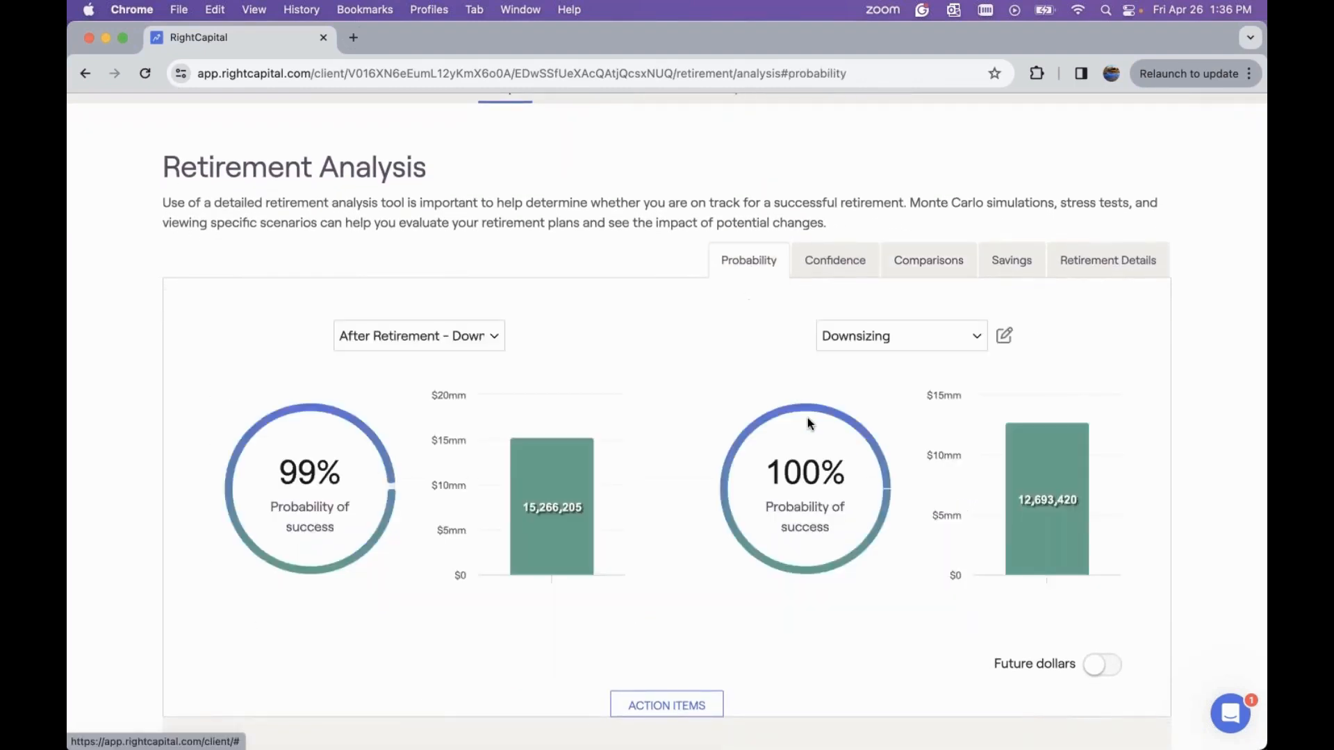
pyautogui.scroll(-10, 808, 420)
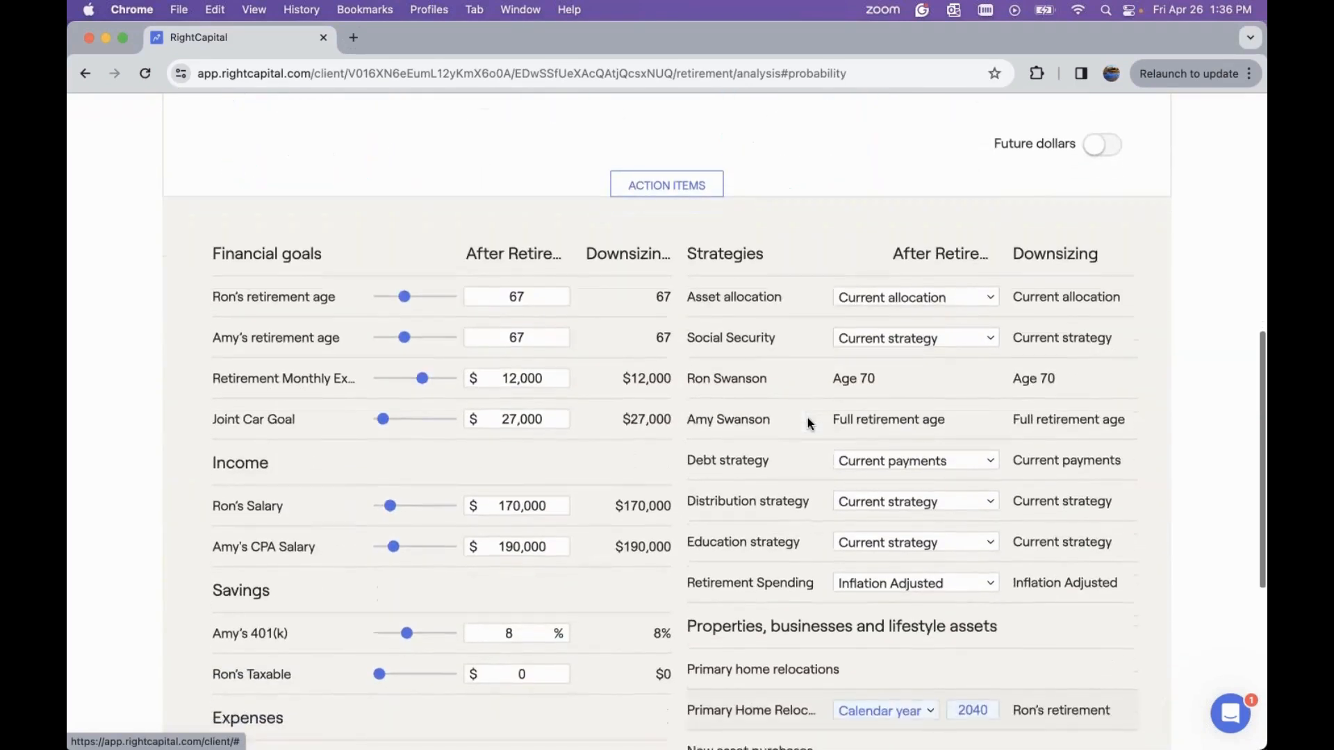
pyautogui.scroll(-3, 808, 422)
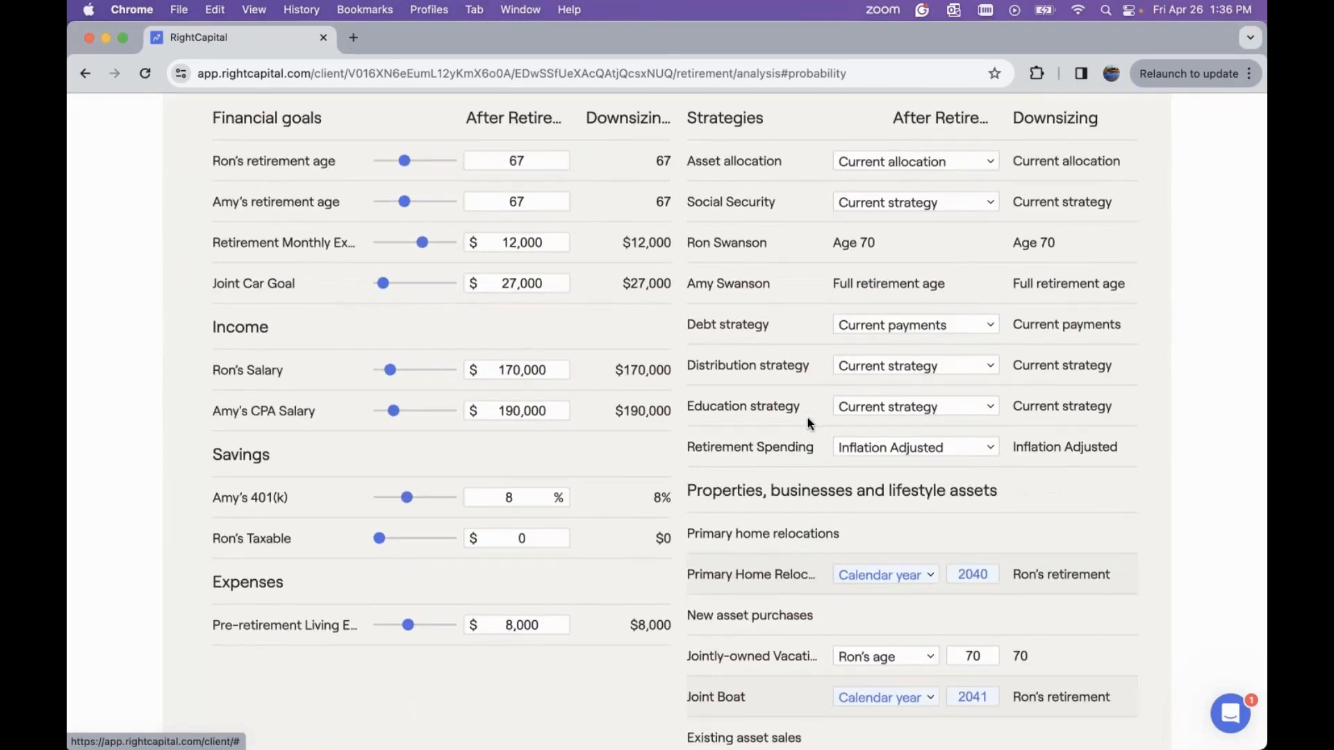
# Start adding a new Investment Property goal through the action items editor
pyautogui.scroll(-5, 808, 422)
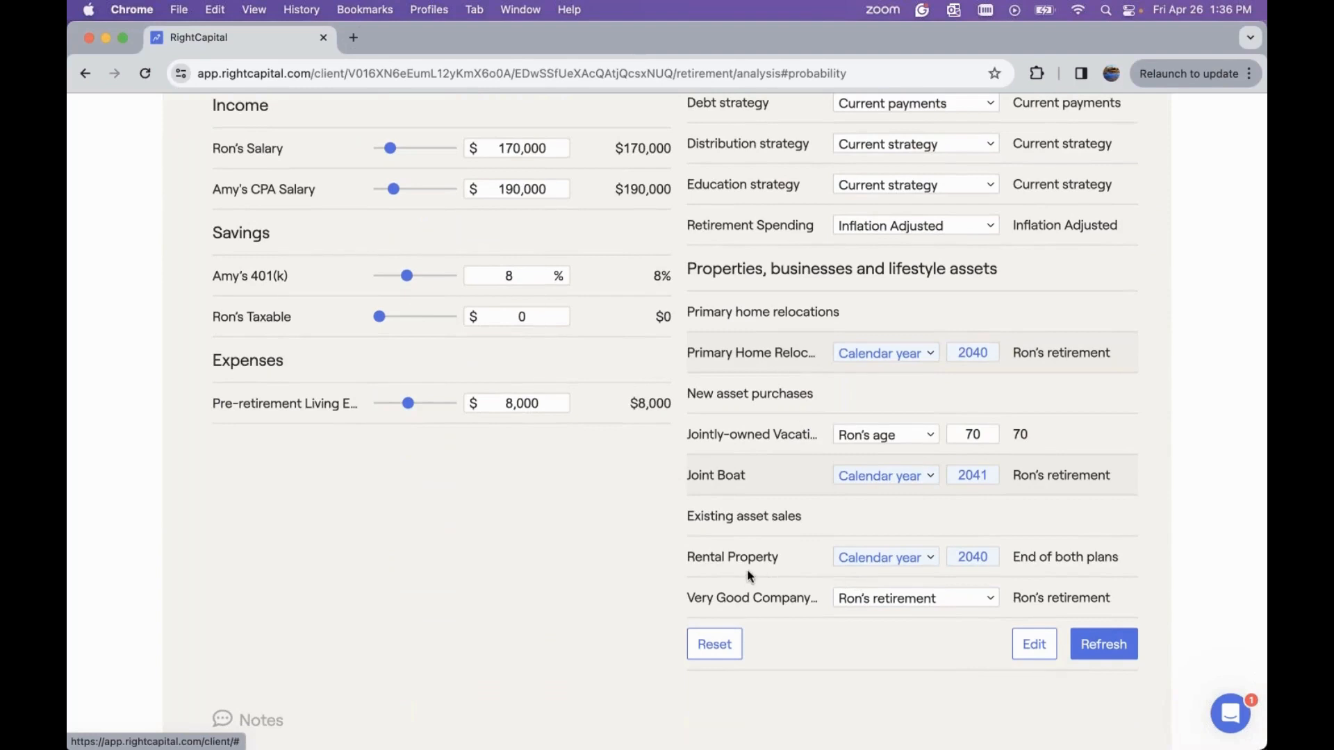
pyautogui.click(1035, 639)
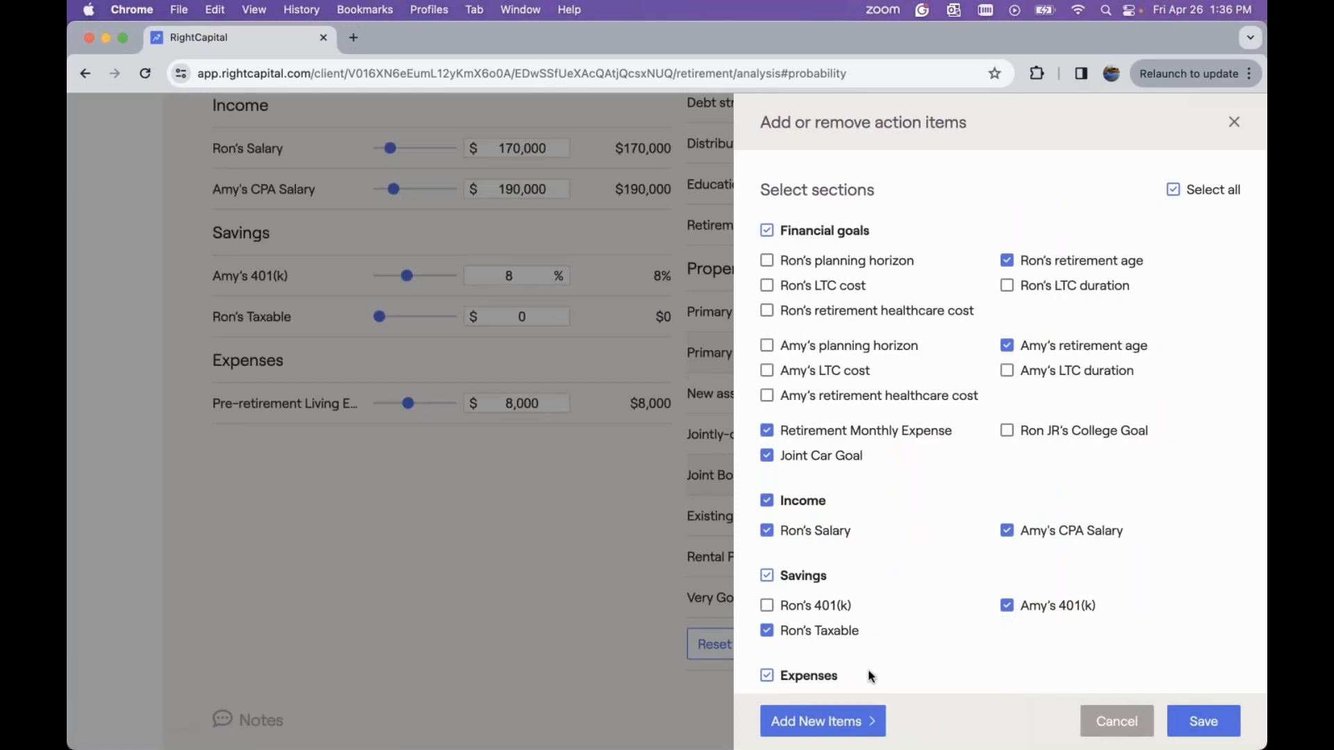
pyautogui.click(840, 726)
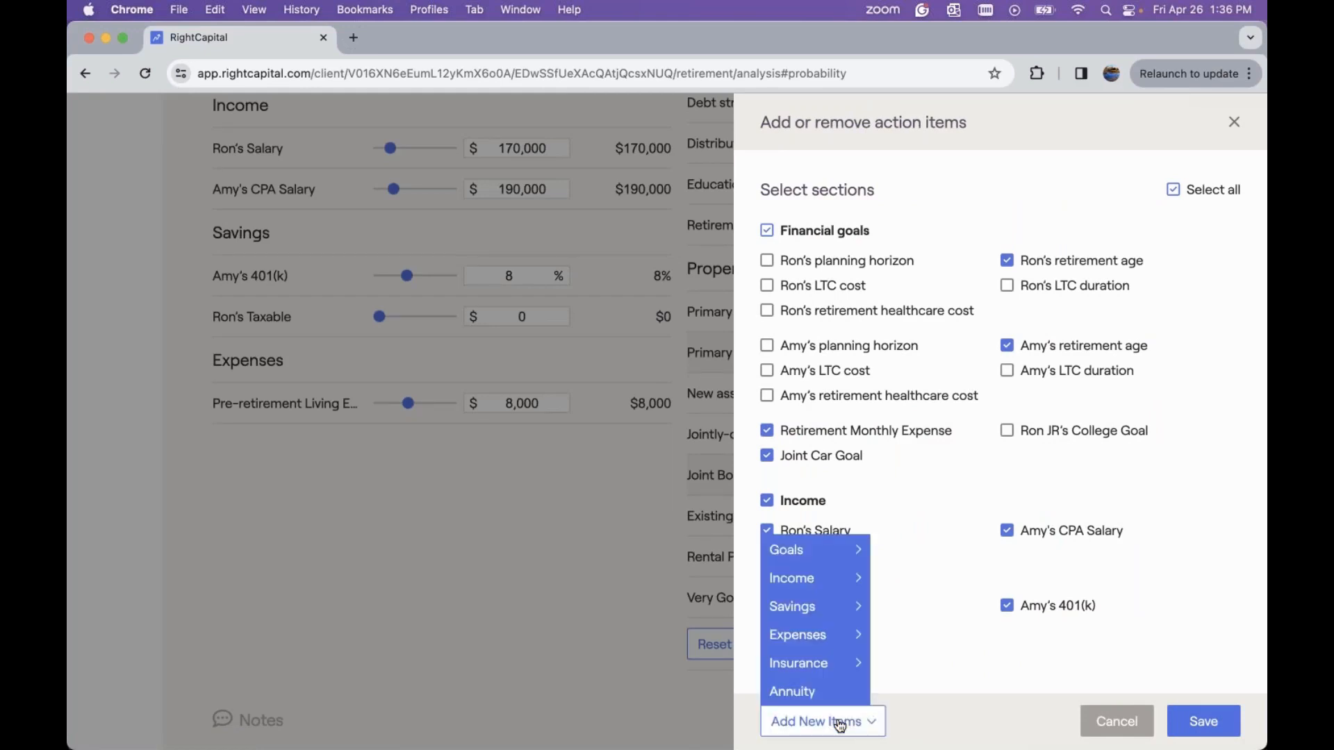
pyautogui.moveTo(818, 547)
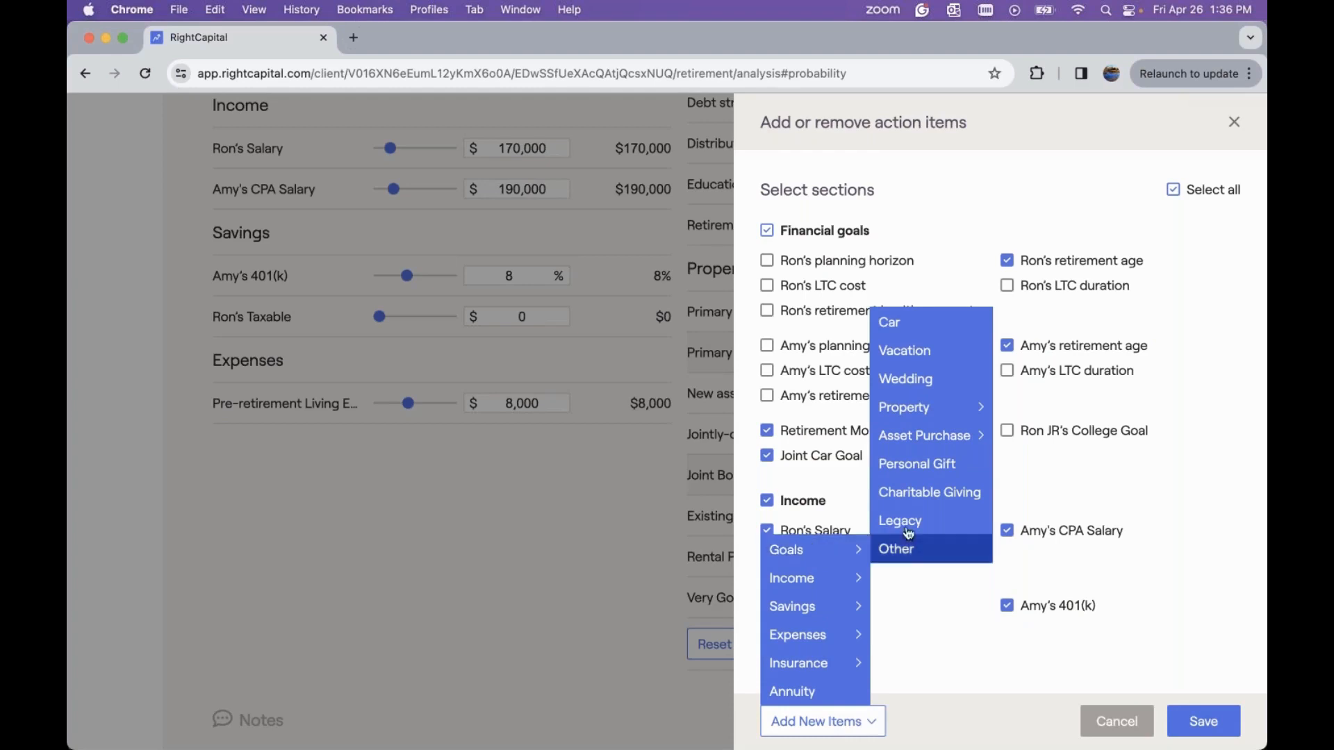
pyautogui.moveTo(949, 418)
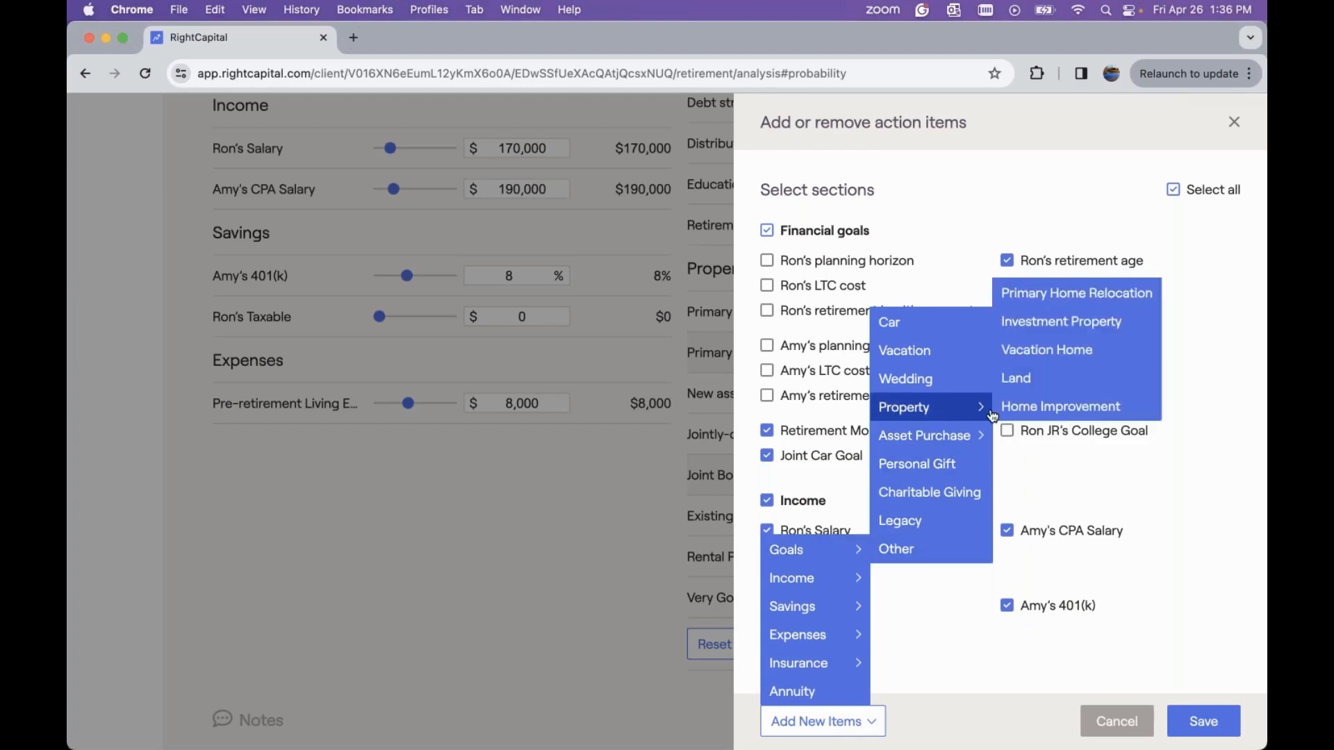
pyautogui.click(1061, 323)
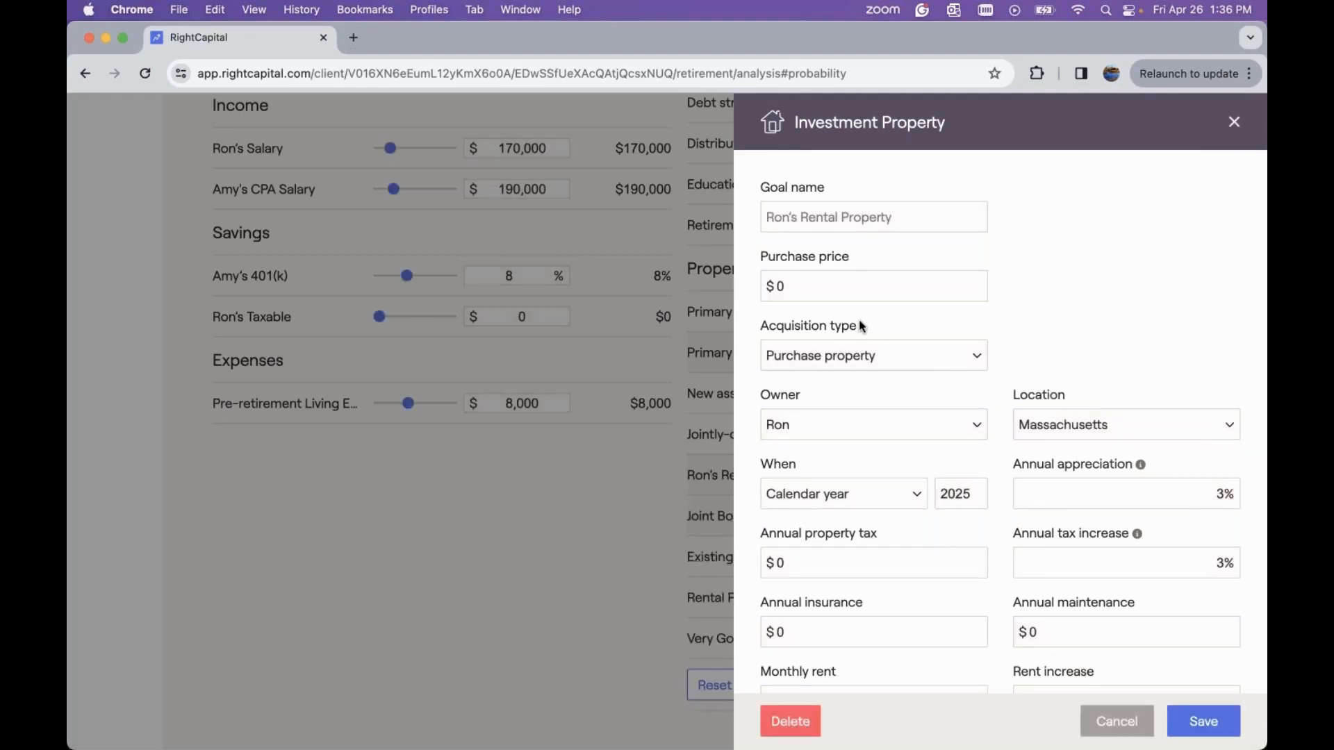
# Set the investment property's purchase price to $500,000, keeping Purchase property as the acquisition type
pyautogui.click(843, 294)
pyautogui.press('BackSpace')
pyautogui.write('500,000')
pyautogui.click(900, 351)
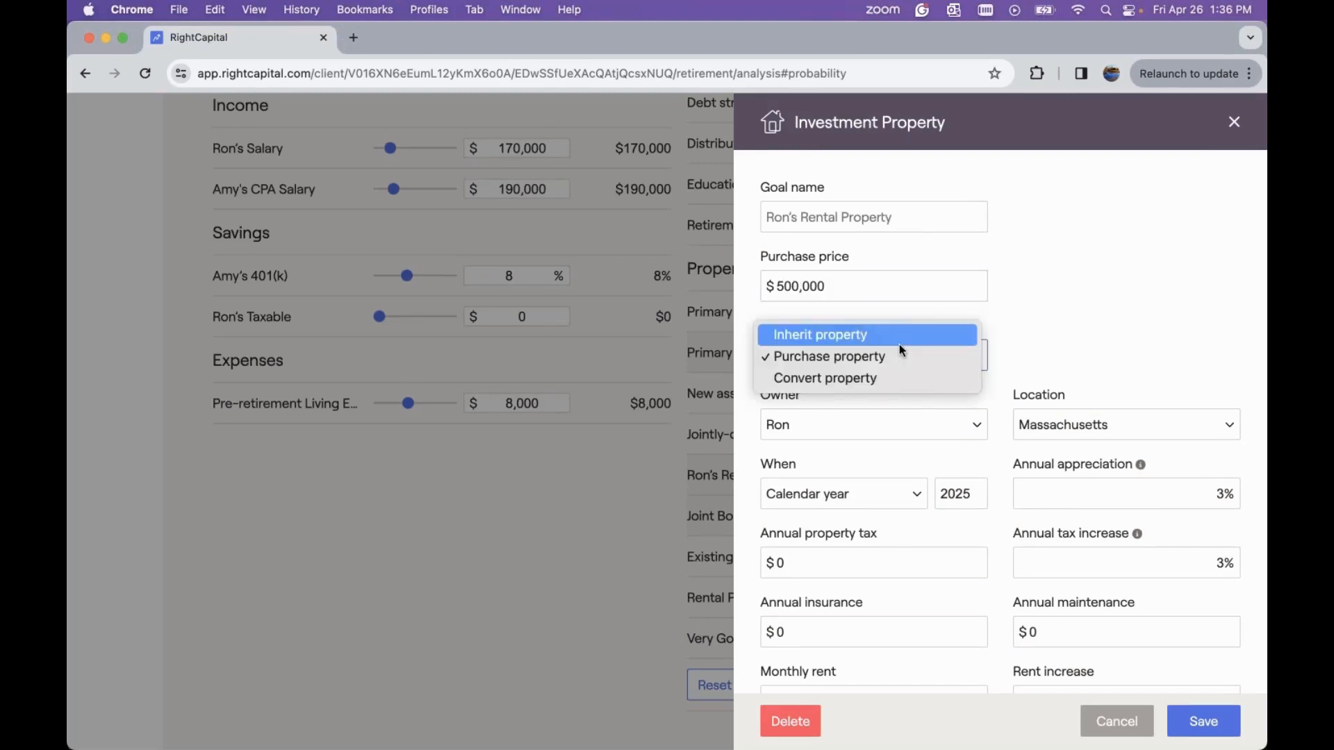
pyautogui.click(1032, 323)
pyautogui.scroll(-3, 1032, 322)
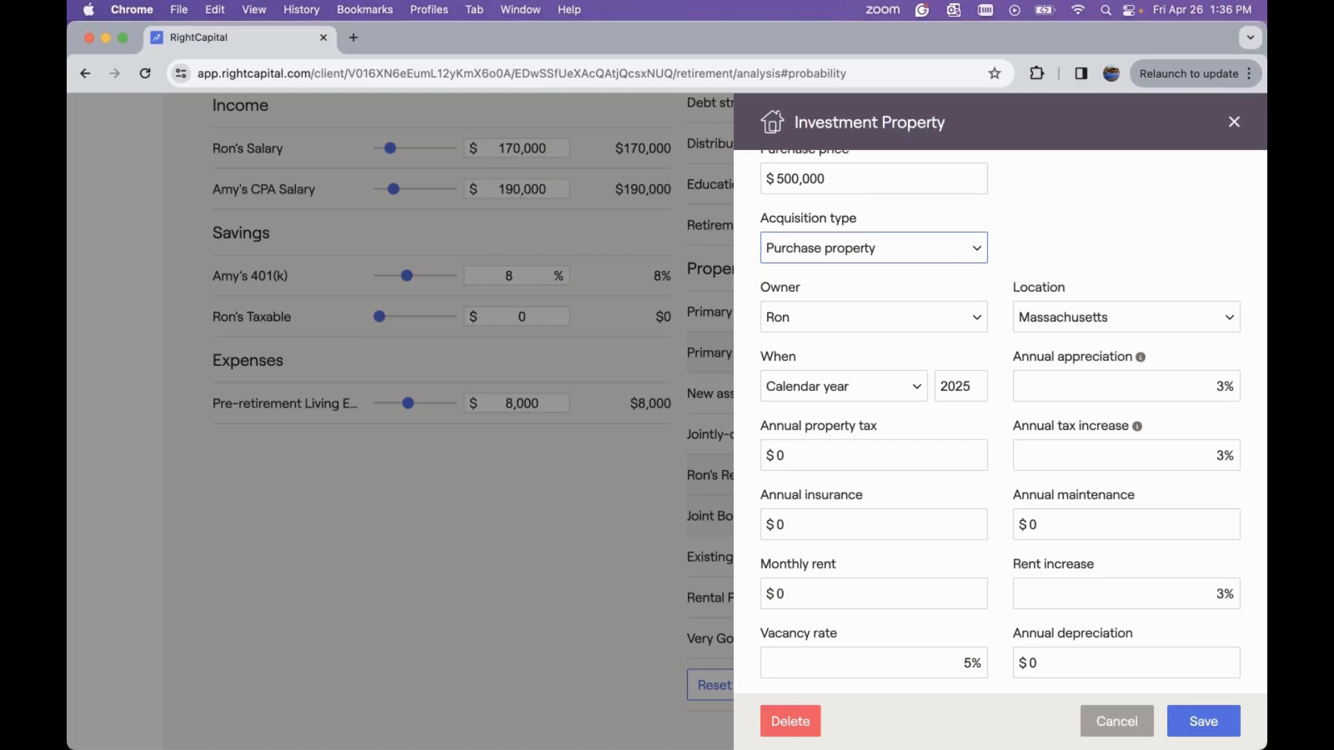
pyautogui.scroll(3, 1000, 434)
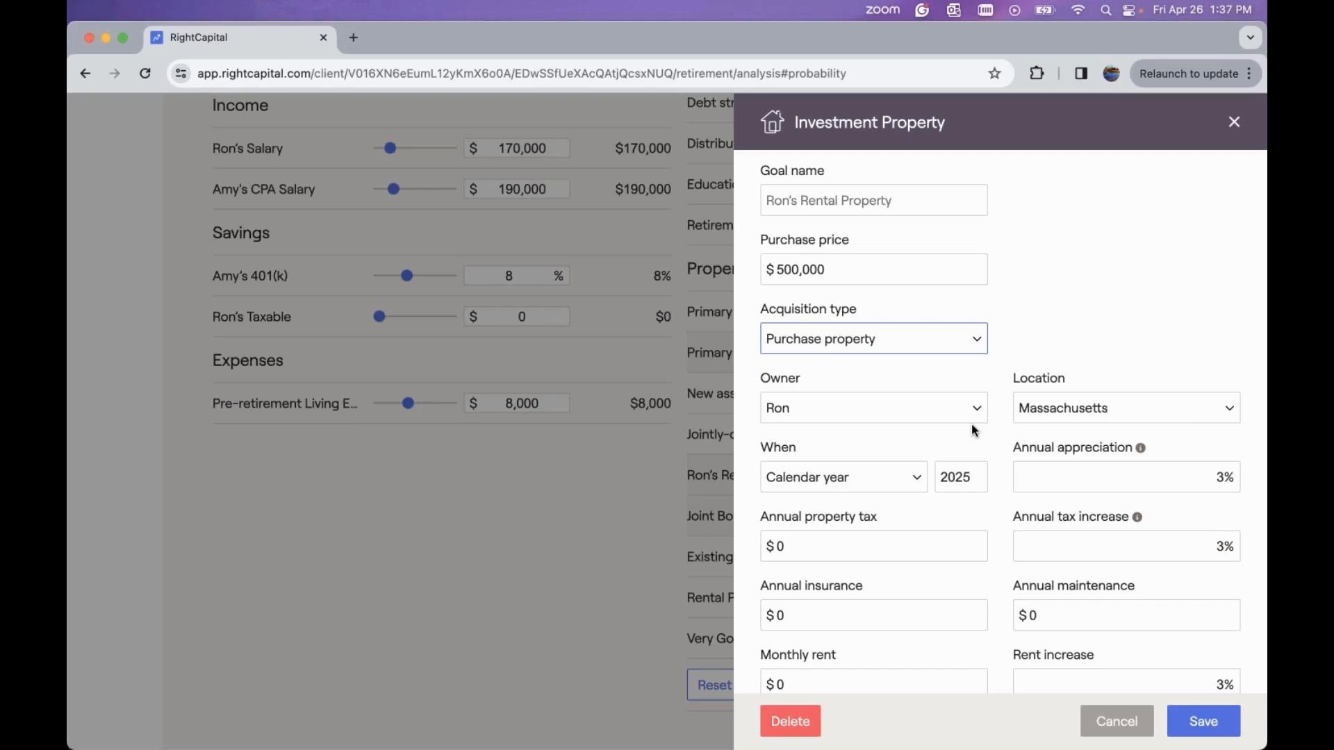
# Set the property's owner to Joint and its location to Florida
pyautogui.click(899, 407)
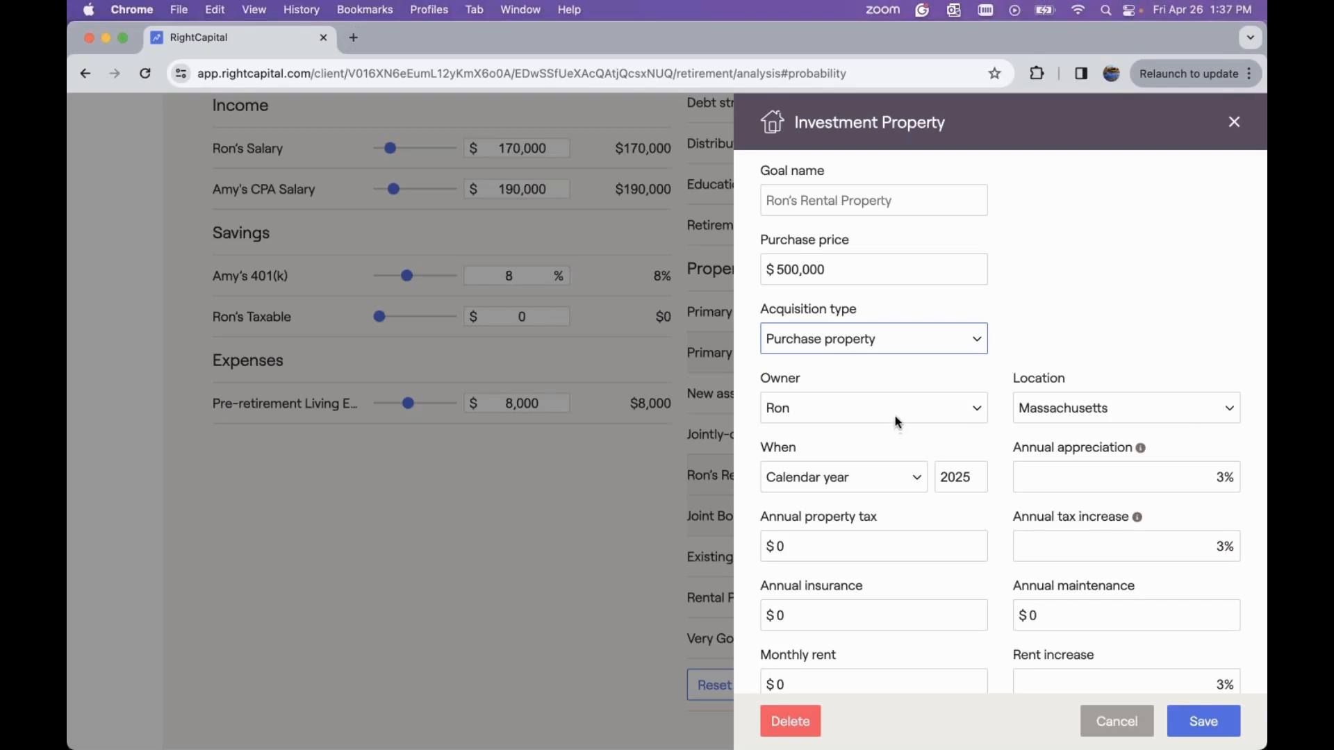
pyautogui.click(882, 455)
pyautogui.click(1099, 402)
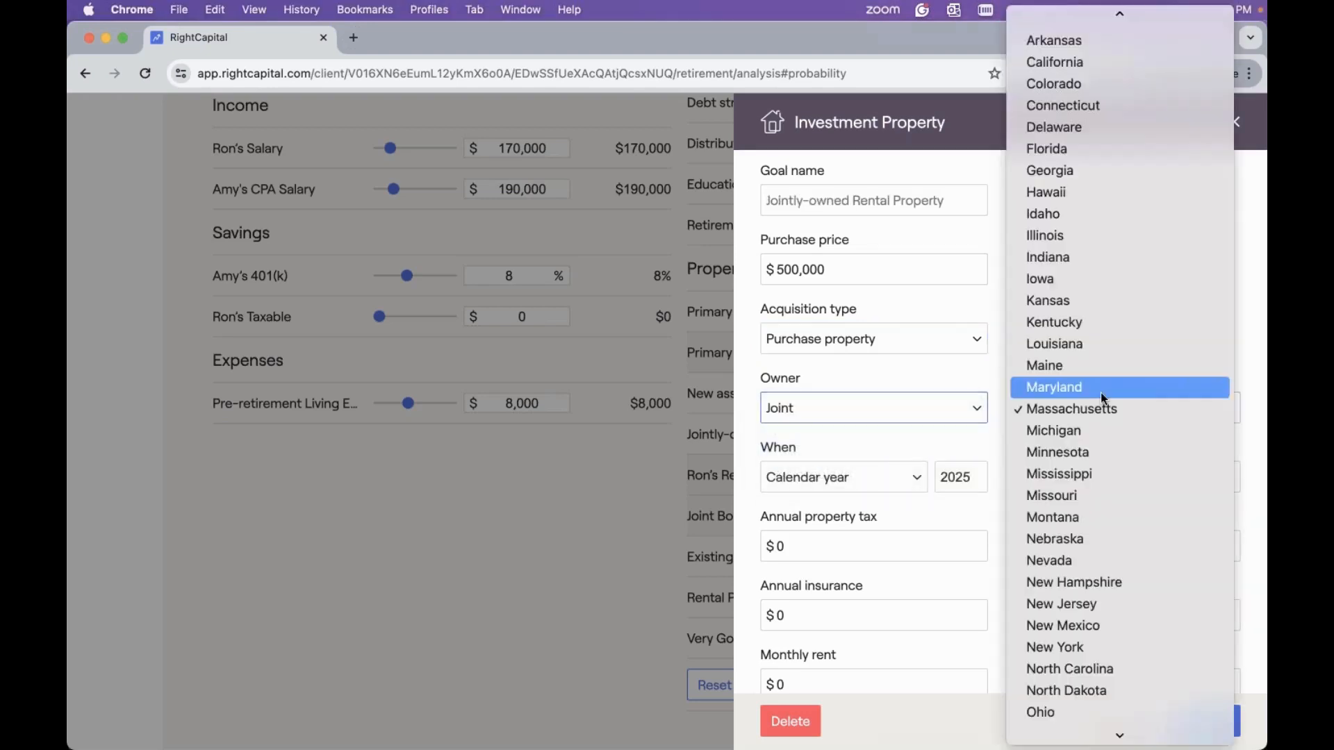
pyautogui.scroll(2, 1084, 259)
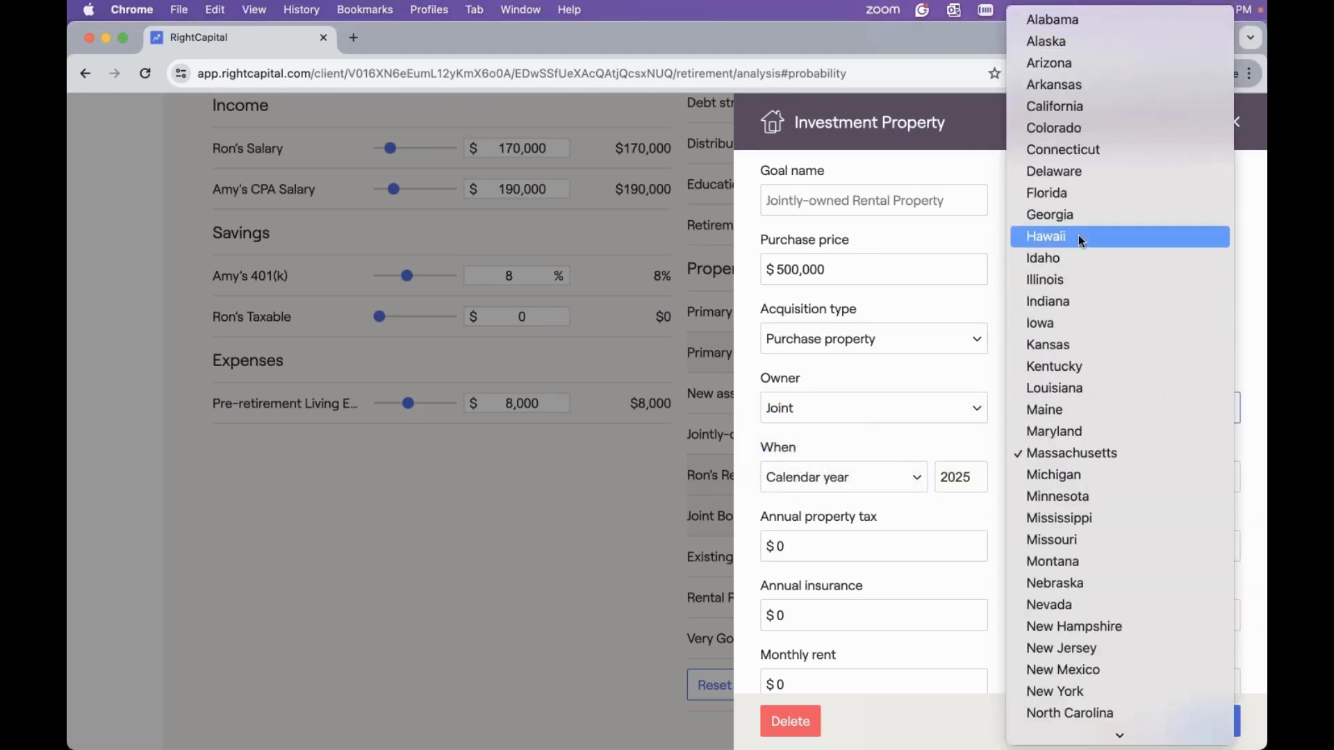
pyautogui.click(1067, 201)
pyautogui.scroll(-1, 873, 431)
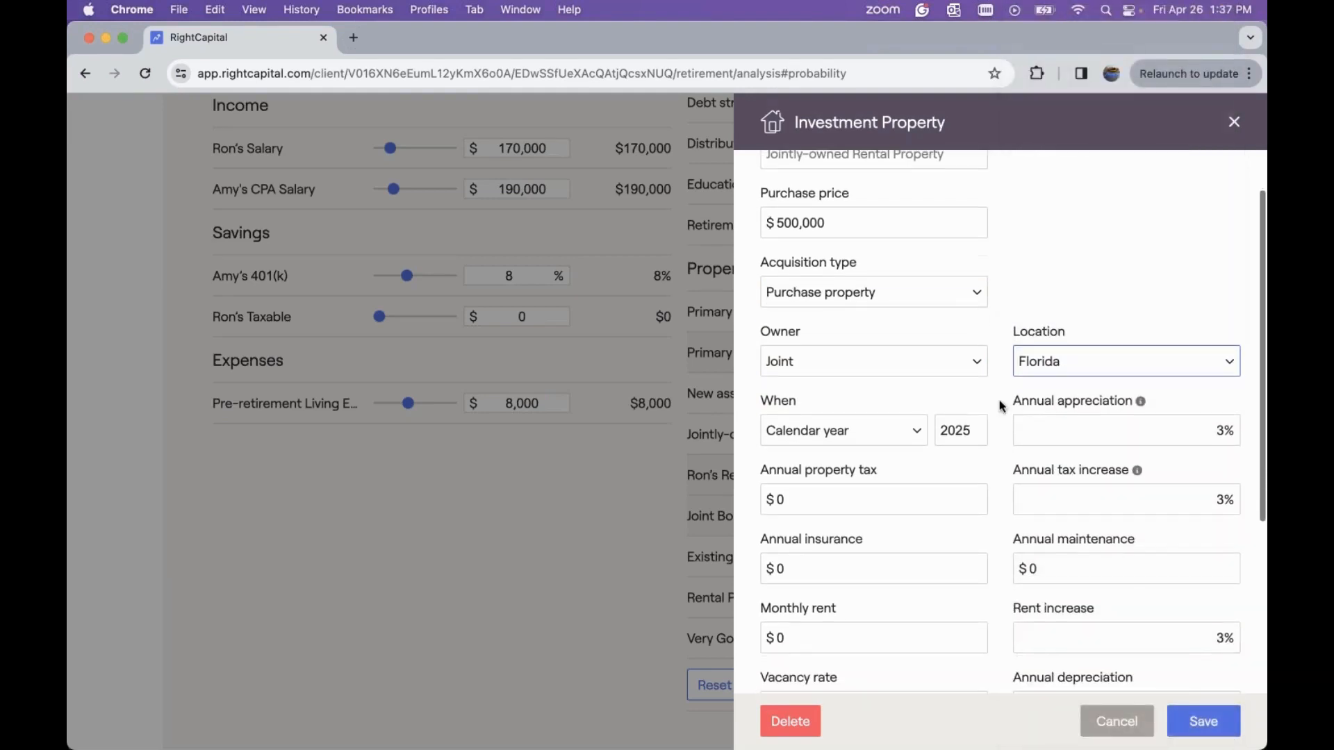
# Set the property purchase to calendar year 2042
pyautogui.click(873, 431)
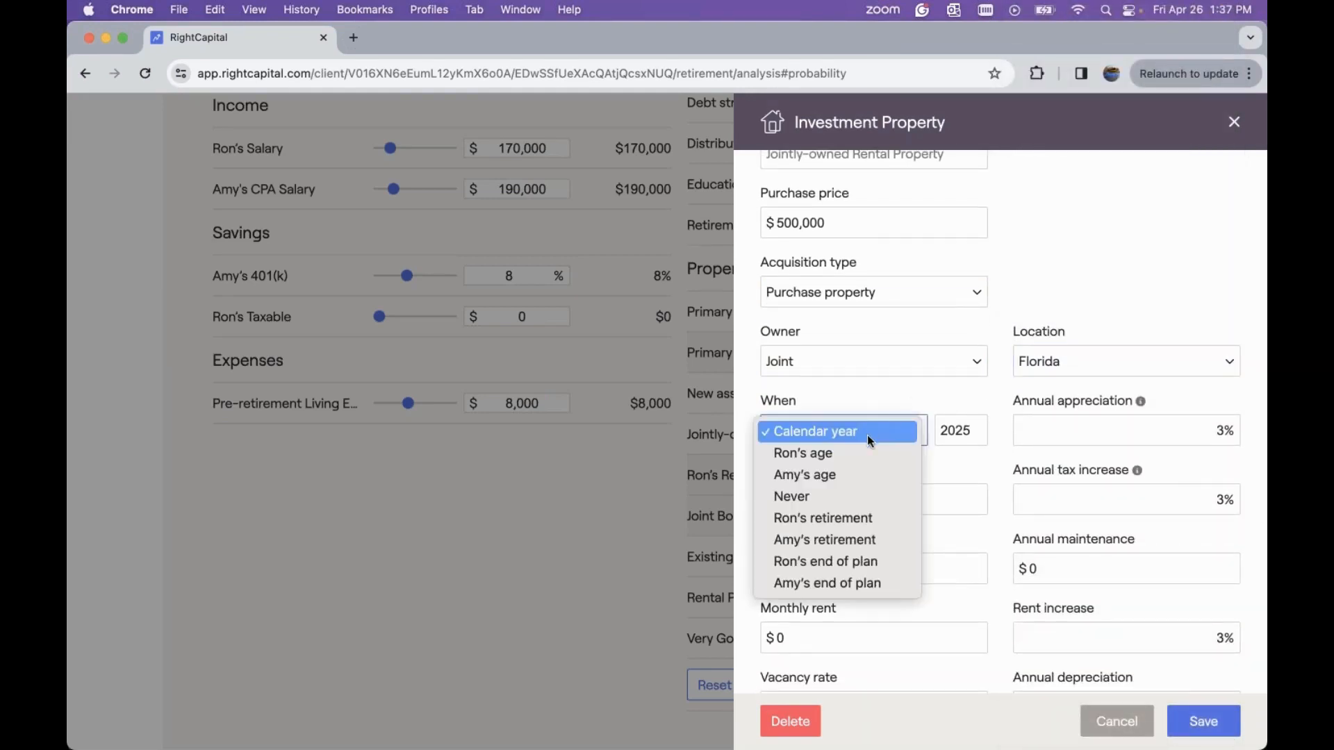
pyautogui.press('Down')
pyautogui.press('Escape')
pyautogui.click(974, 427)
pyautogui.press('BackSpace')
pyautogui.press('BackSpace')
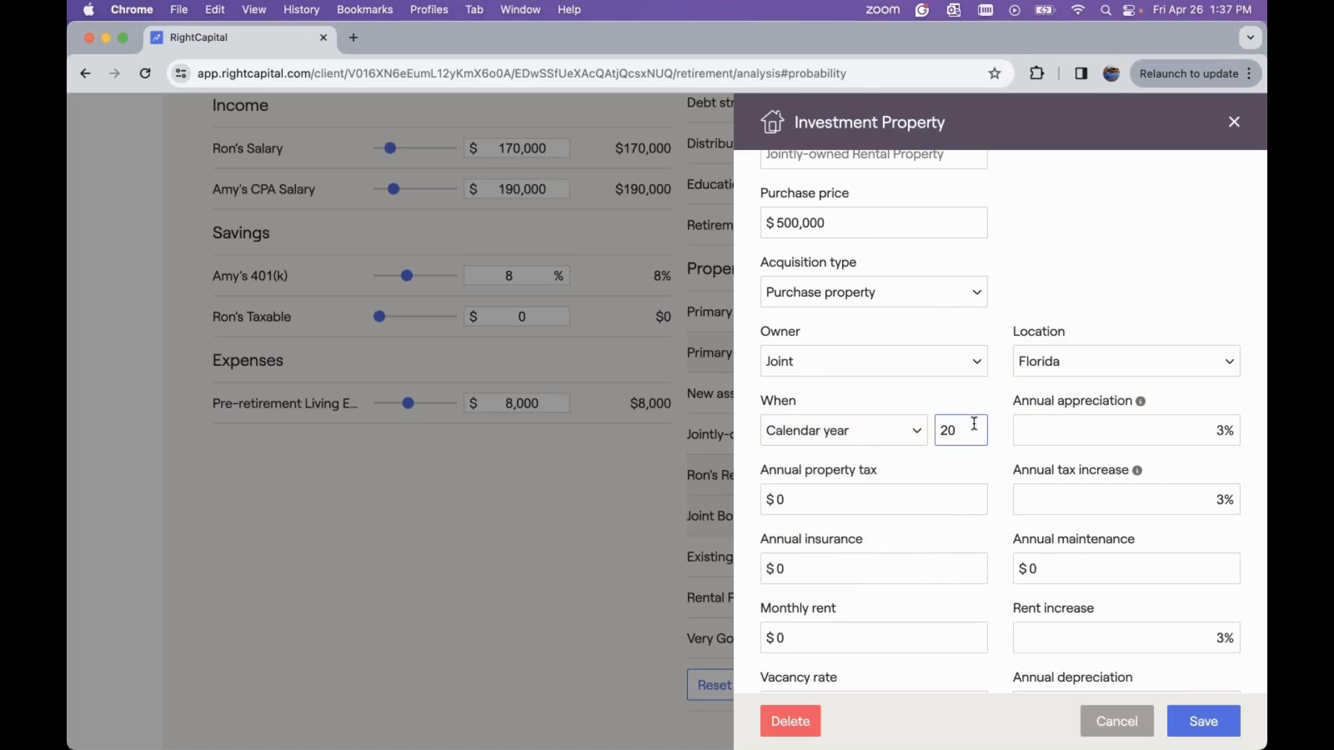
pyautogui.write('42')
# Set the annual insurance to $1,200 and the annual maintenance to $4,000
pyautogui.scroll(-1, 1036, 457)
pyautogui.click(851, 522)
pyautogui.write('1200')
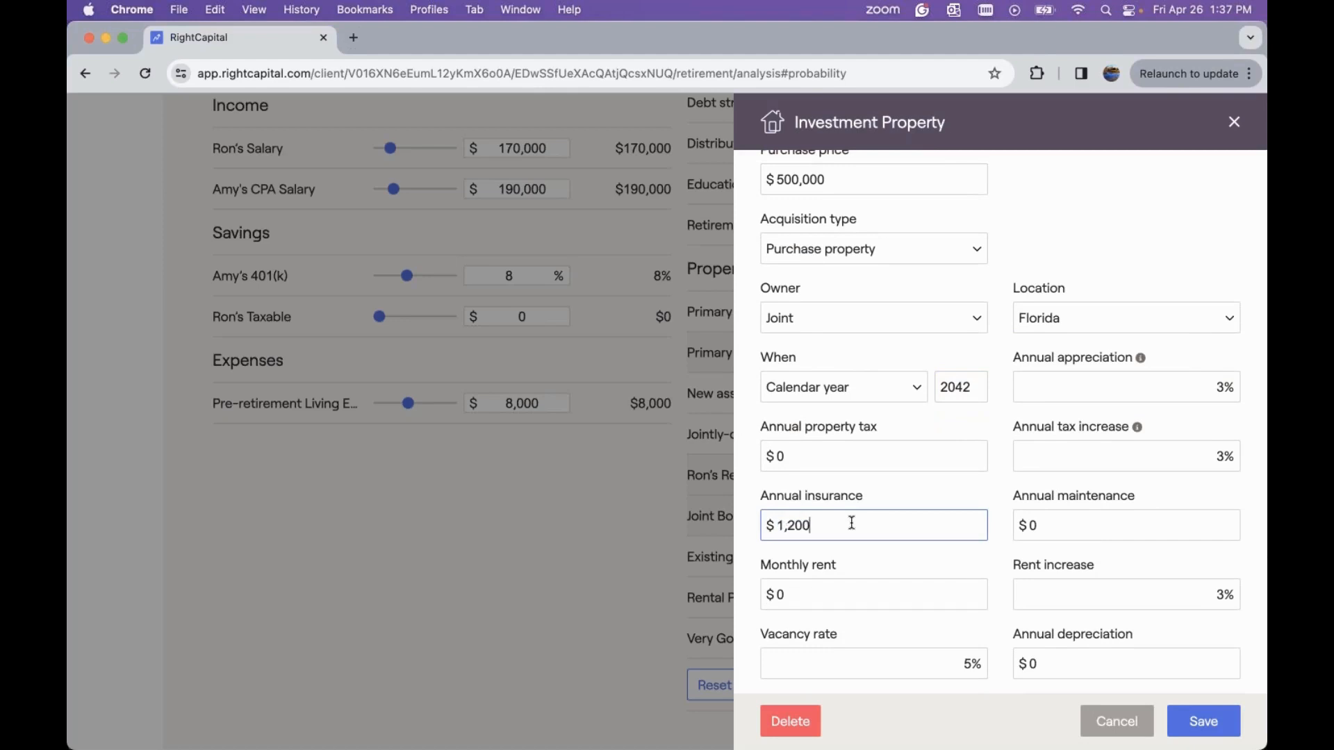
pyautogui.click(1075, 521)
pyautogui.write('1,200')
pyautogui.press('BackSpace')
pyautogui.press('BackSpace')
pyautogui.press('BackSpace')
pyautogui.press('BackSpace')
pyautogui.write('4000')
pyautogui.scroll(-5, 923, 512)
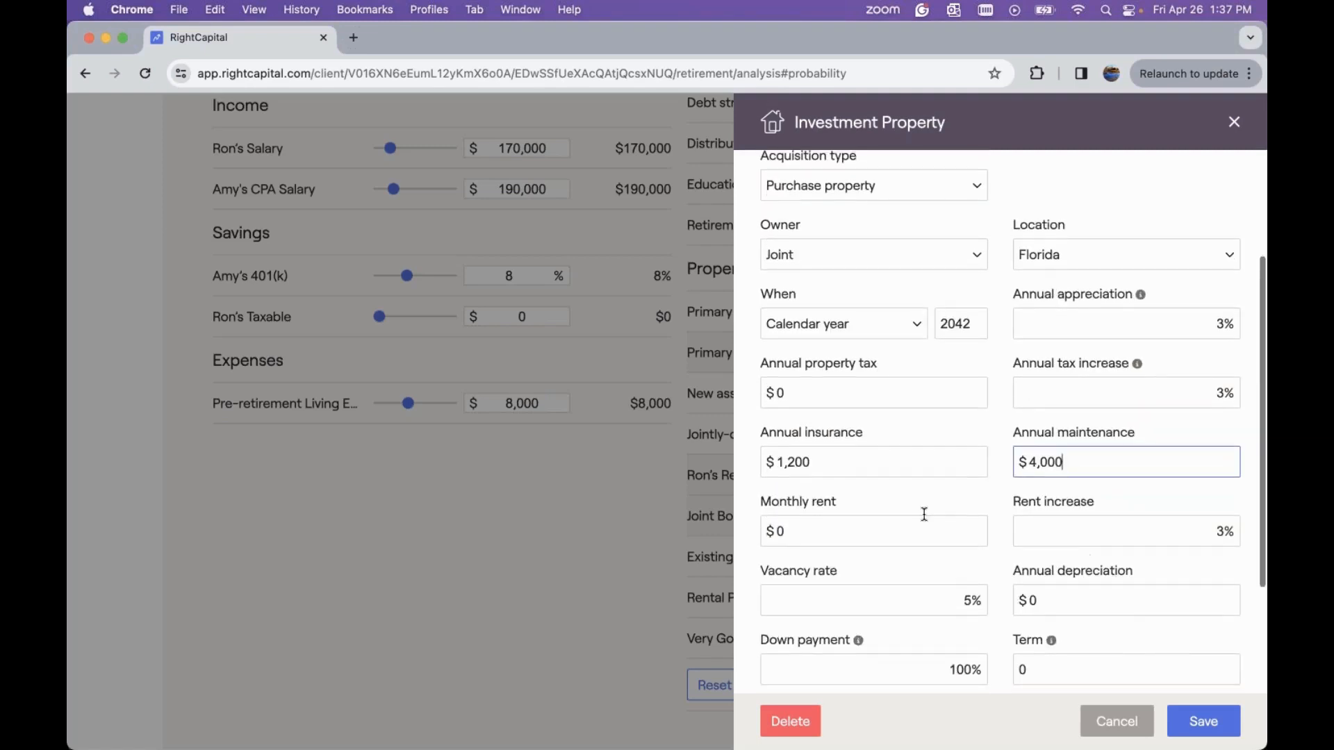
# Set the monthly rent to $3,500 and the annual depreciation to $1,000
pyautogui.click(822, 432)
pyautogui.press('BackSpace')
pyautogui.write('3500')
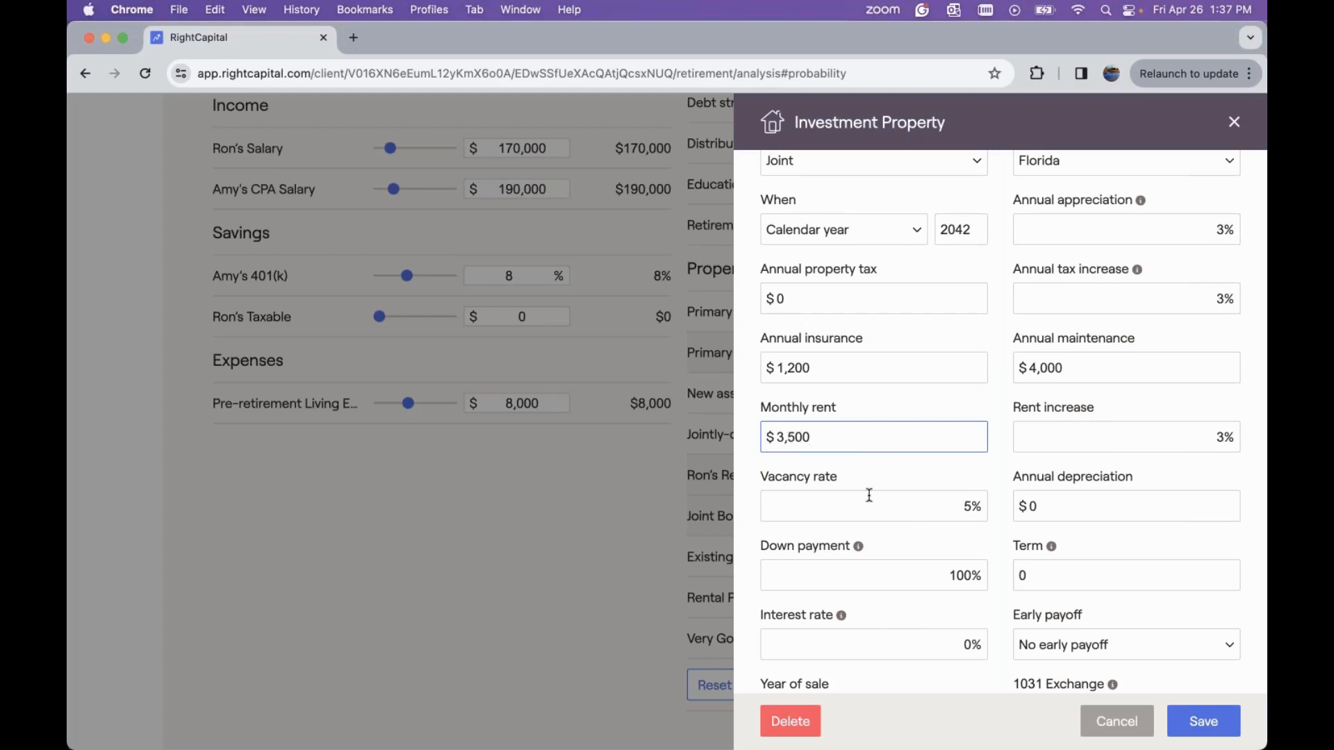
pyautogui.scroll(-1, 870, 496)
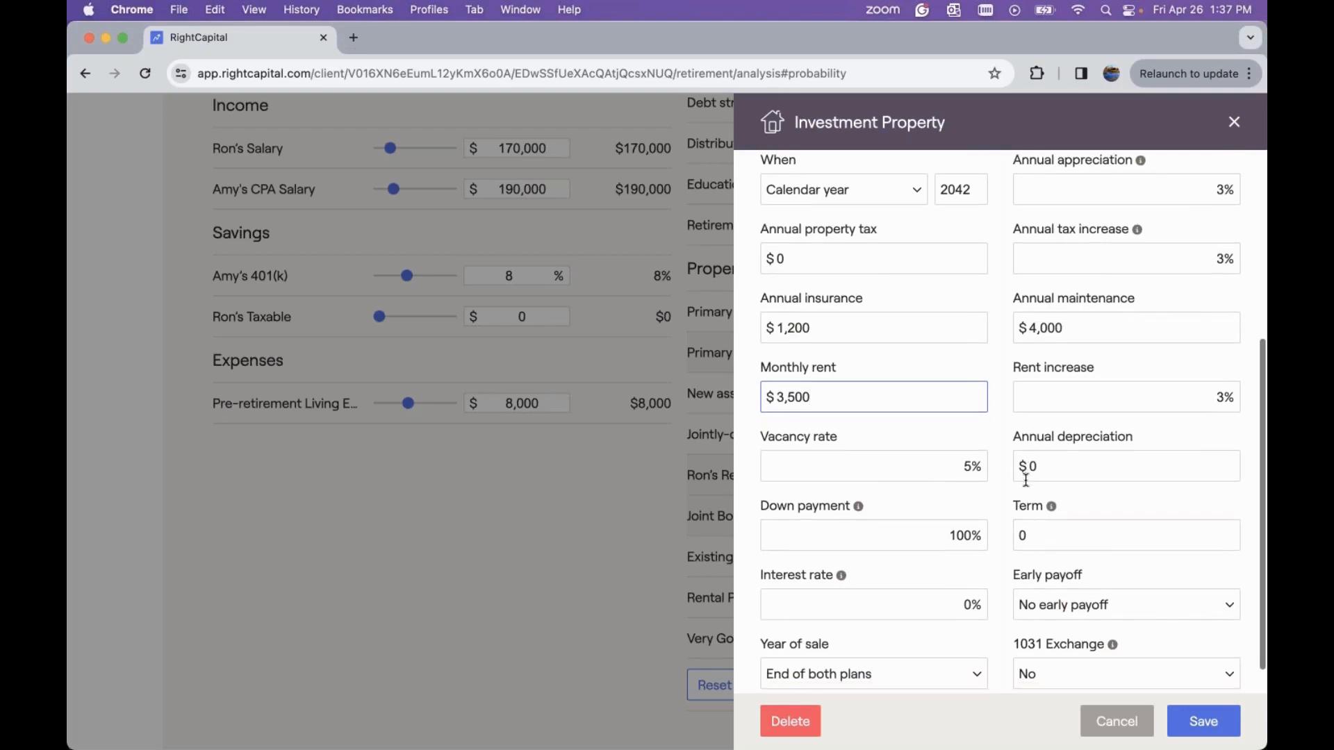
pyautogui.scroll(-2, 1026, 479)
pyautogui.click(1051, 433)
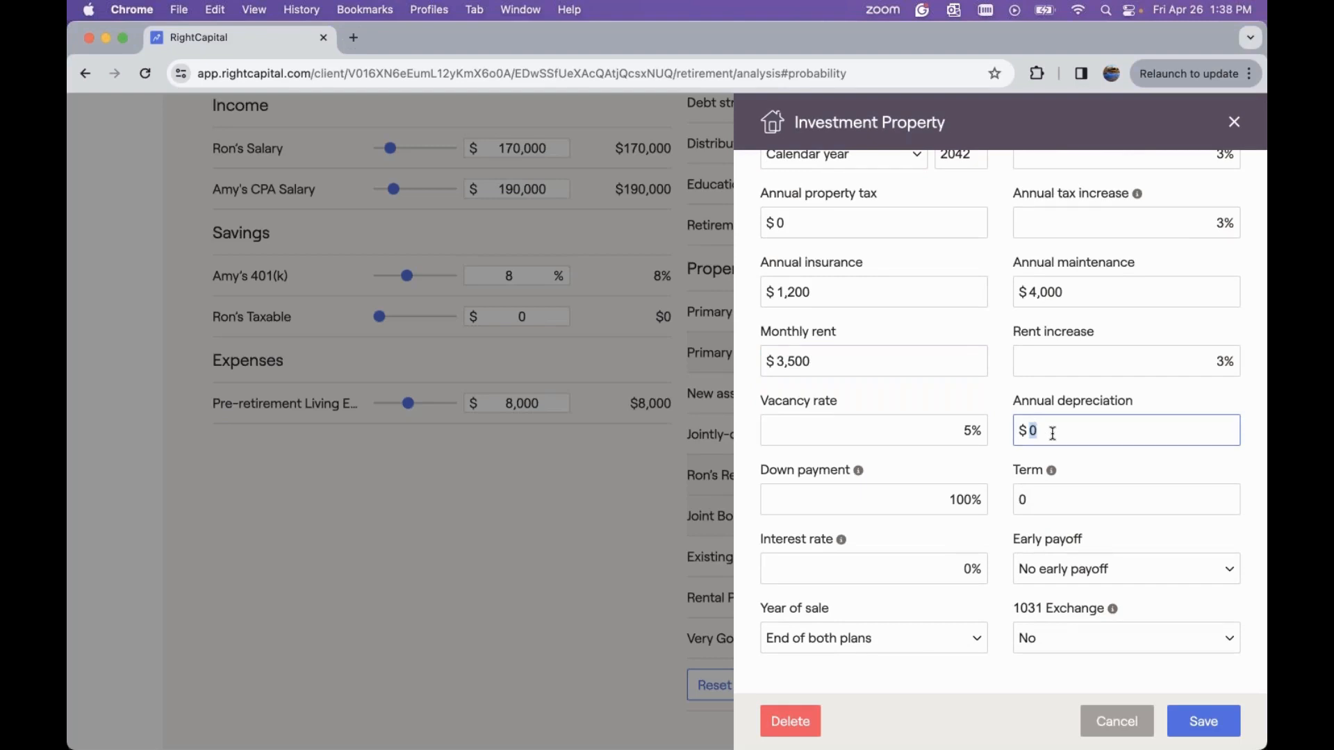
pyautogui.press('BackSpace')
pyautogui.write('1,000')
# Set the 1031 Exchange to Rental Property and save the new investment property
pyautogui.click(1049, 640)
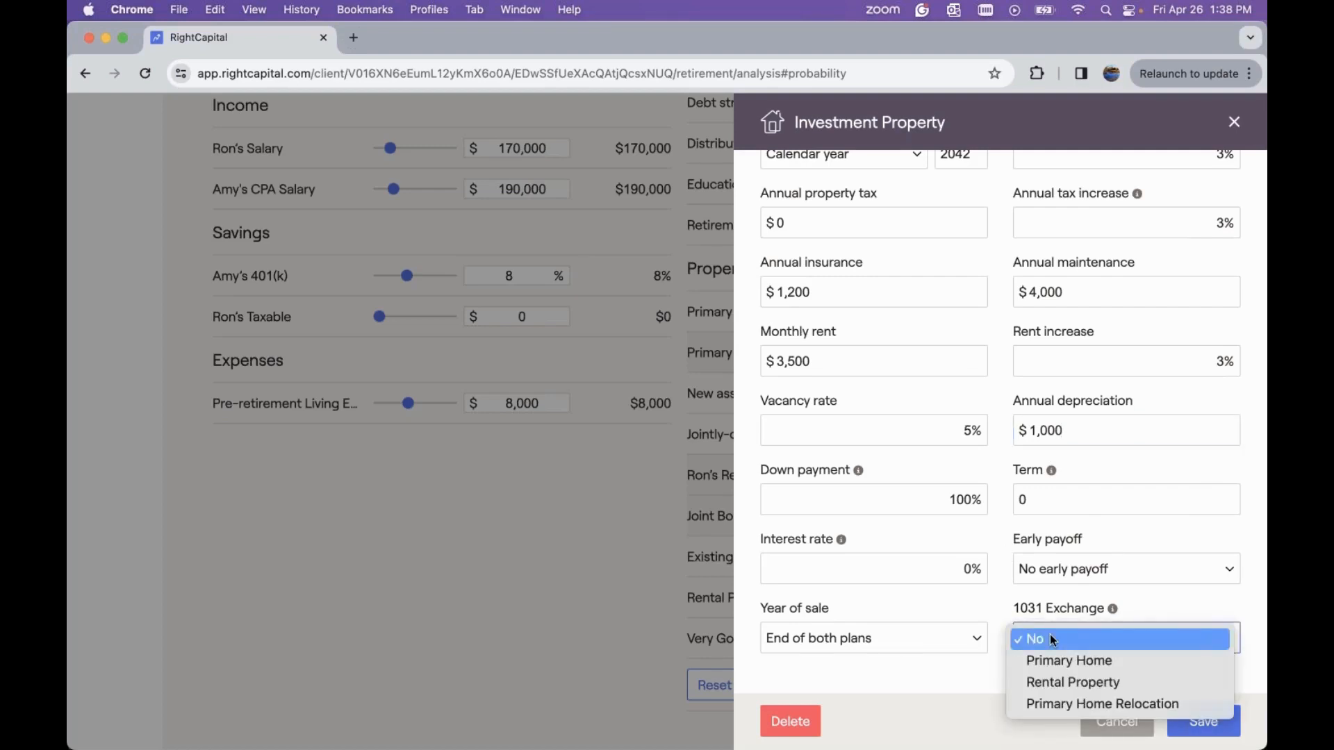
pyautogui.click(1087, 683)
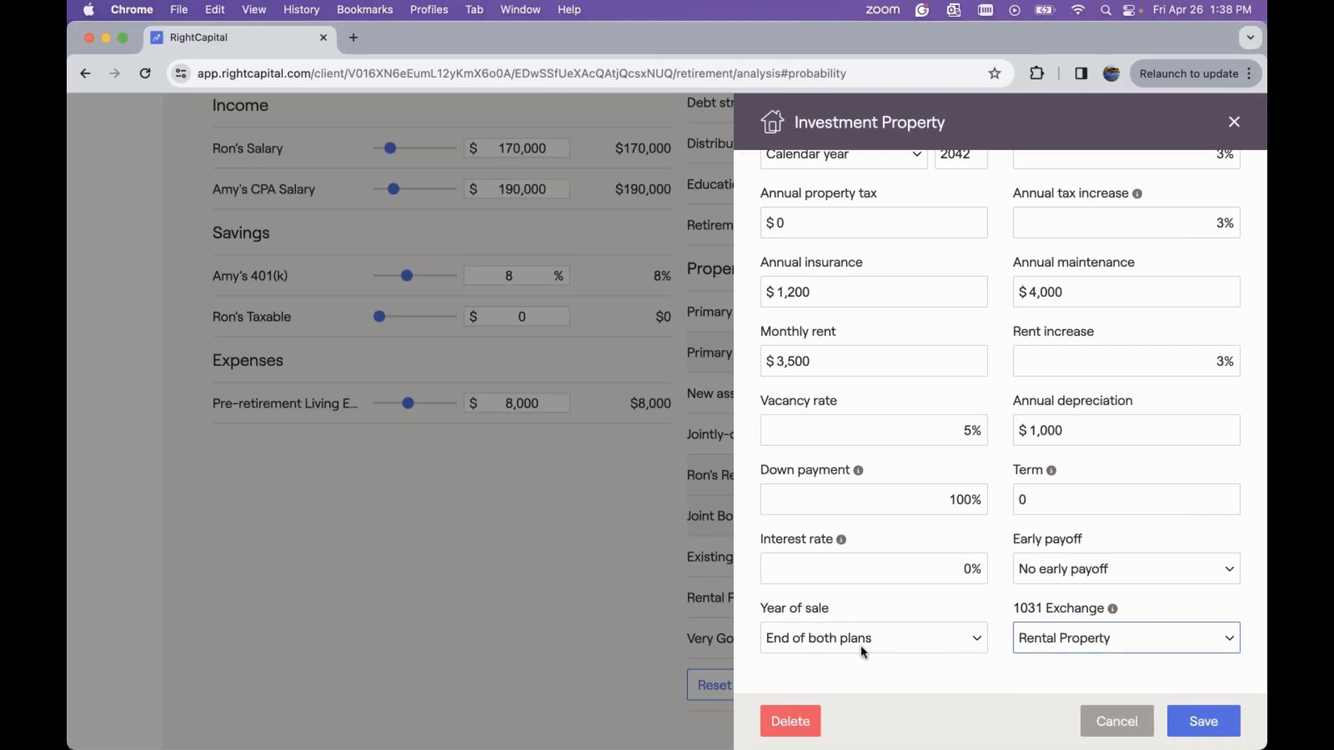
pyautogui.click(1198, 725)
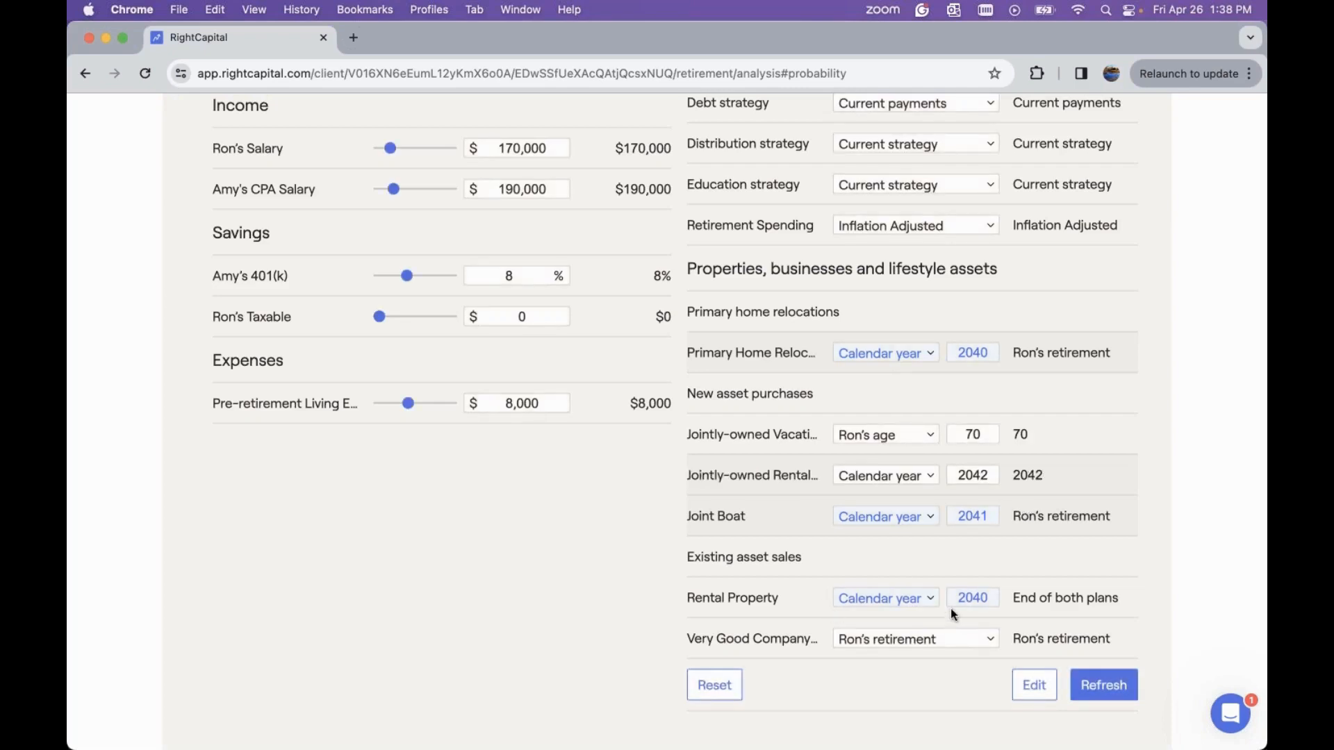
# Change the existing rental property sale timing to End of both plans
pyautogui.click(920, 601)
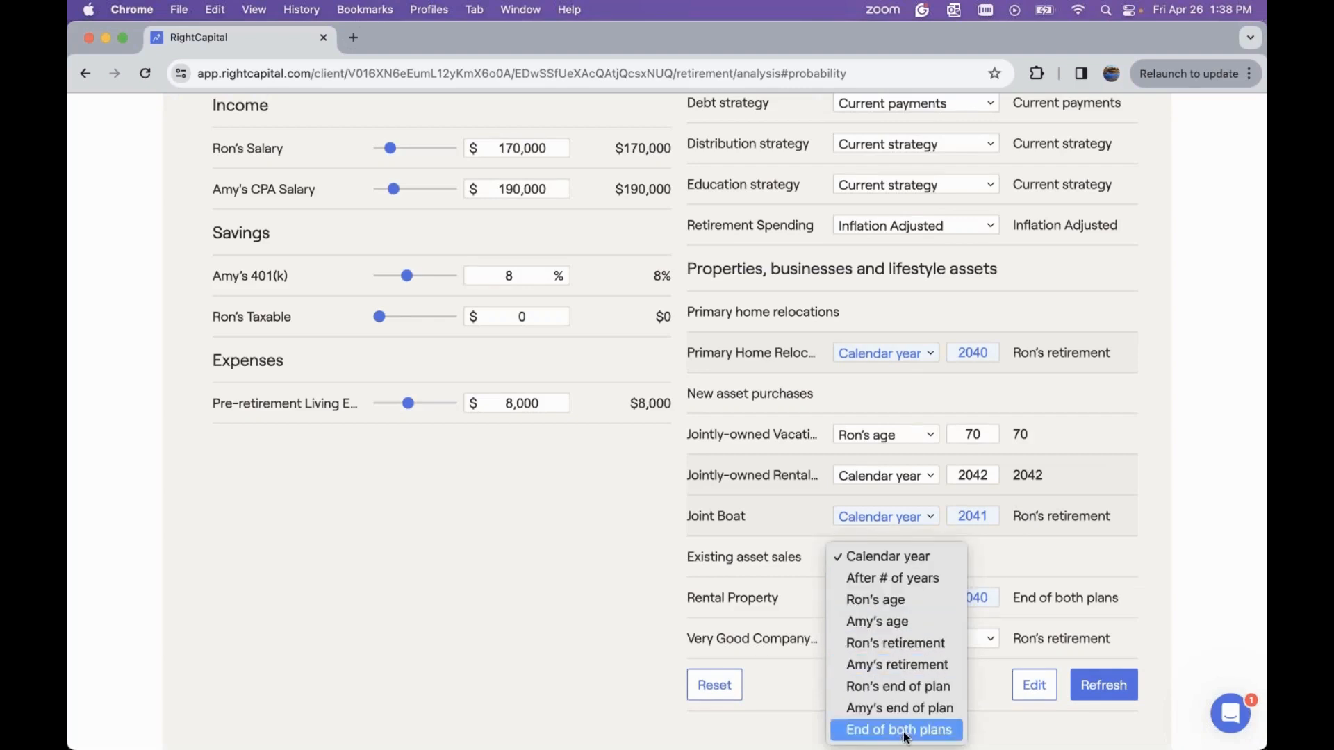
pyautogui.press('Return')
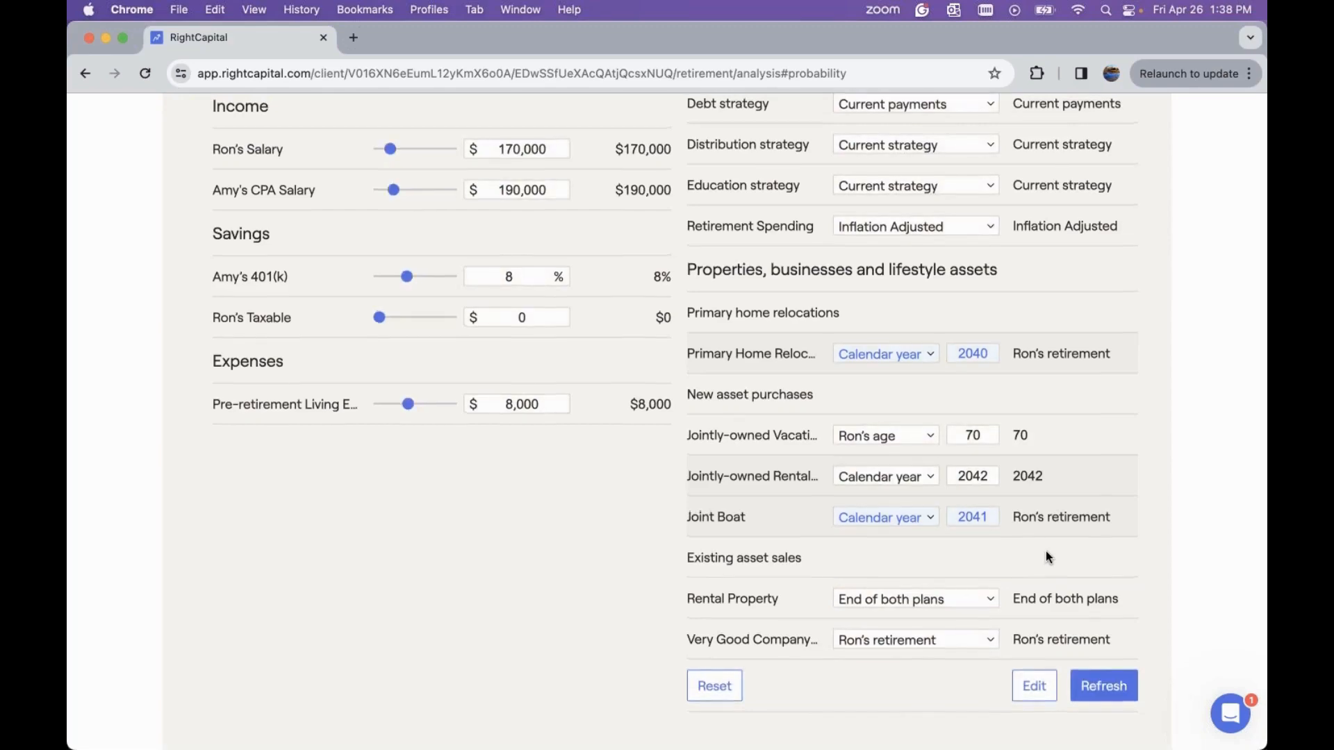
# Open the scenario comparisons and switch the chart to invested assets
pyautogui.scroll(3, 1046, 556)
pyautogui.scroll(12, 1045, 552)
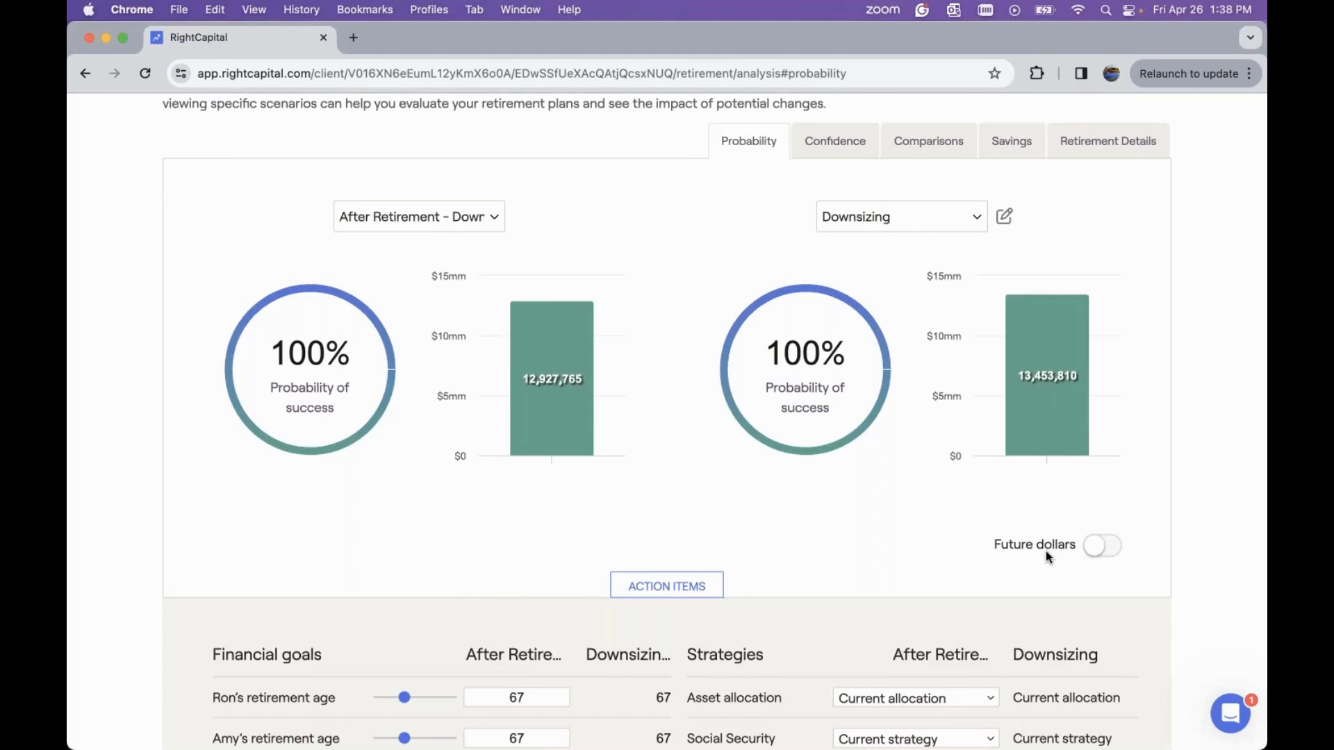
pyautogui.scroll(1, 1045, 552)
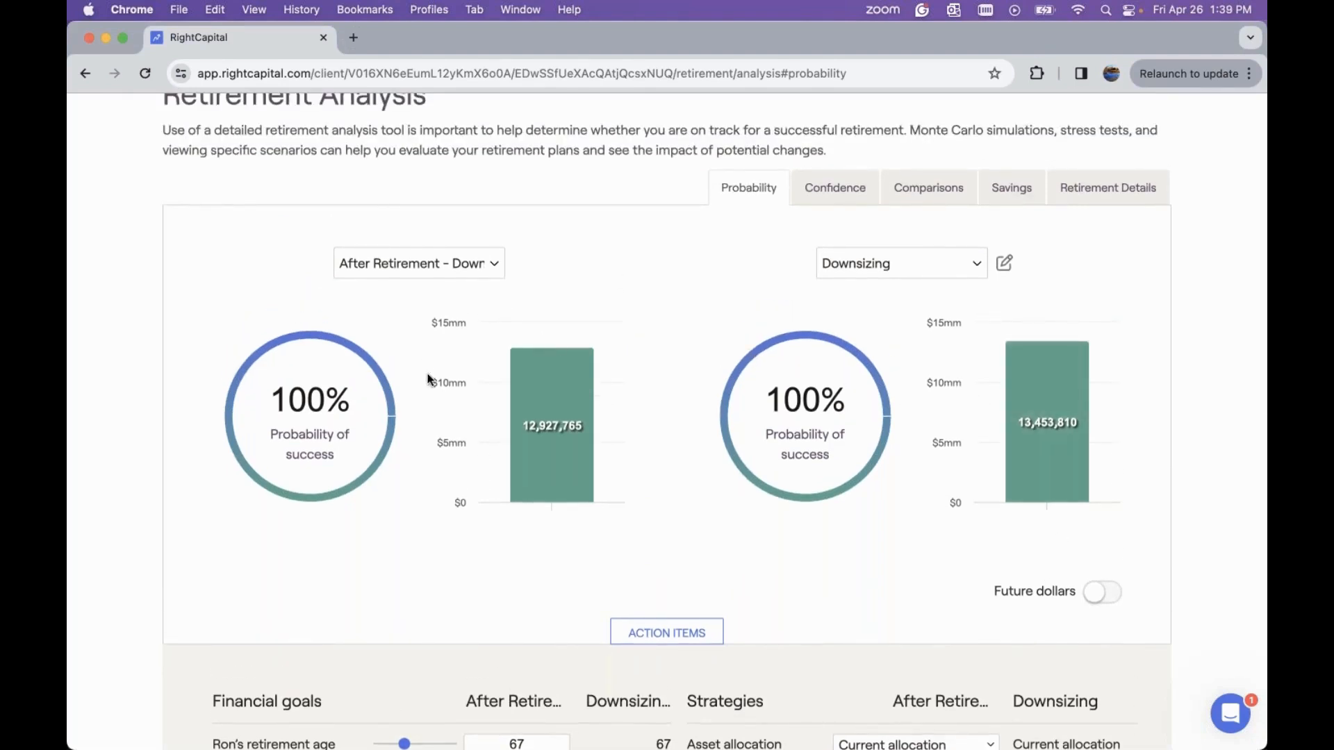
pyautogui.click(924, 195)
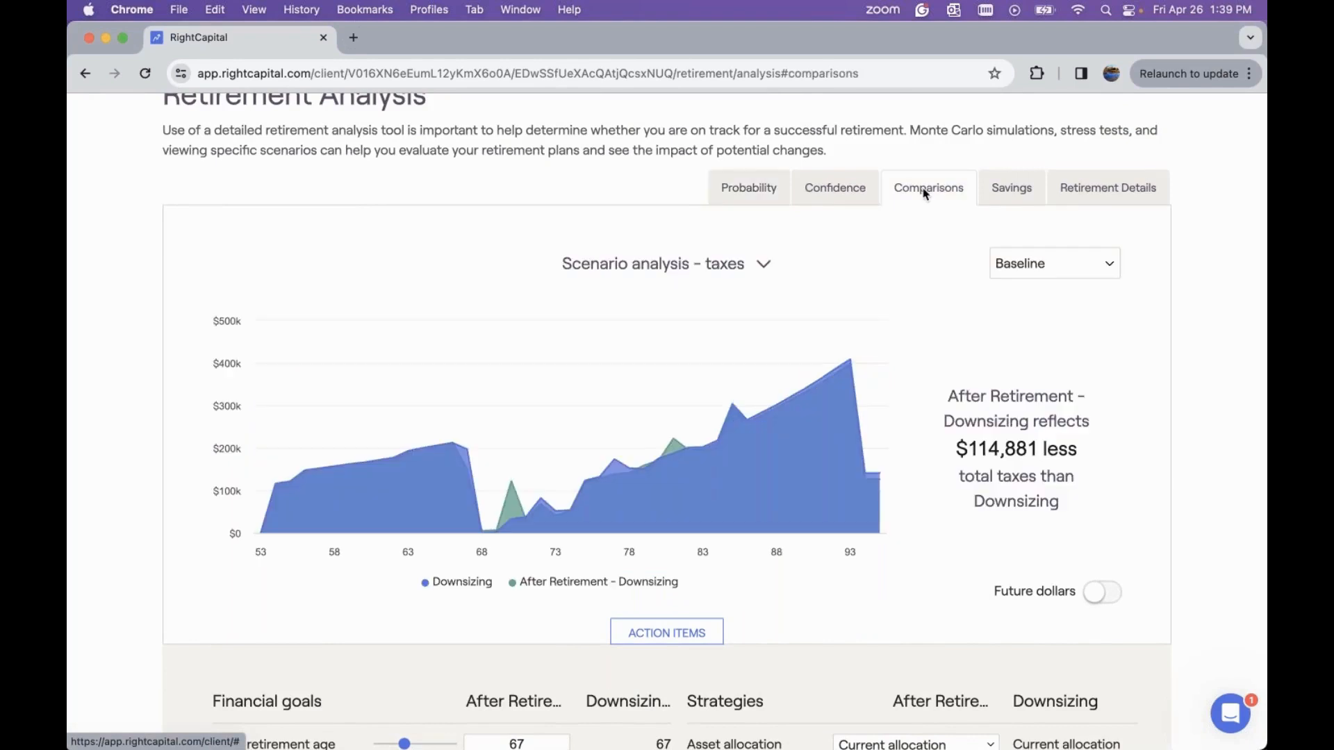
pyautogui.click(743, 265)
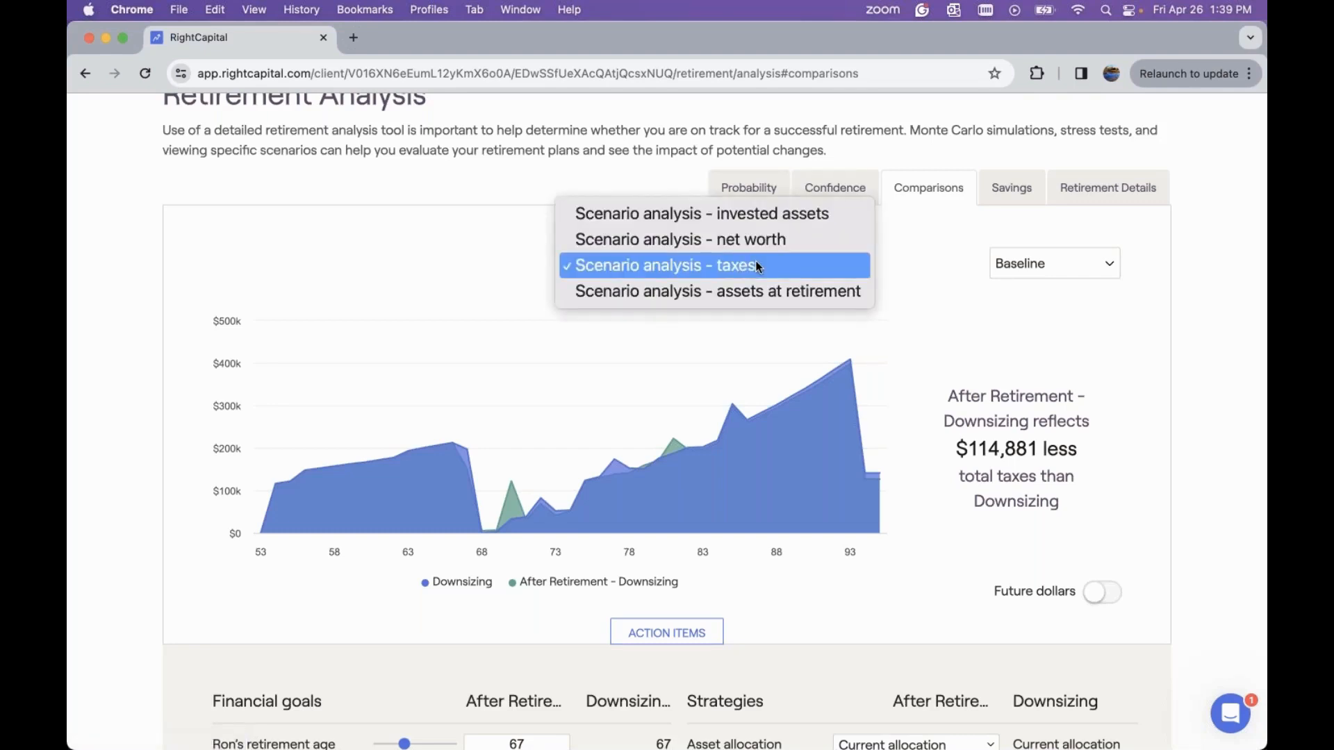
pyautogui.click(757, 212)
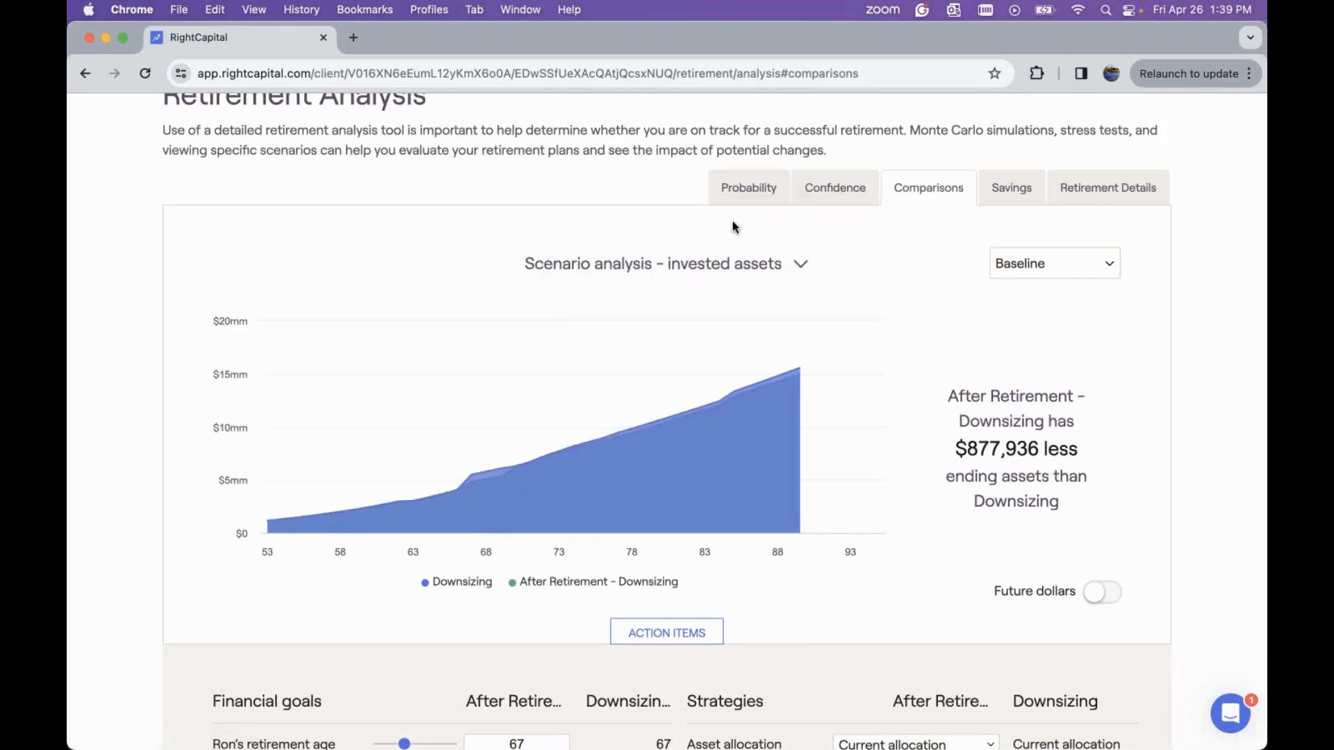
# Switch the scenario analysis chart to net worth
pyautogui.click(724, 264)
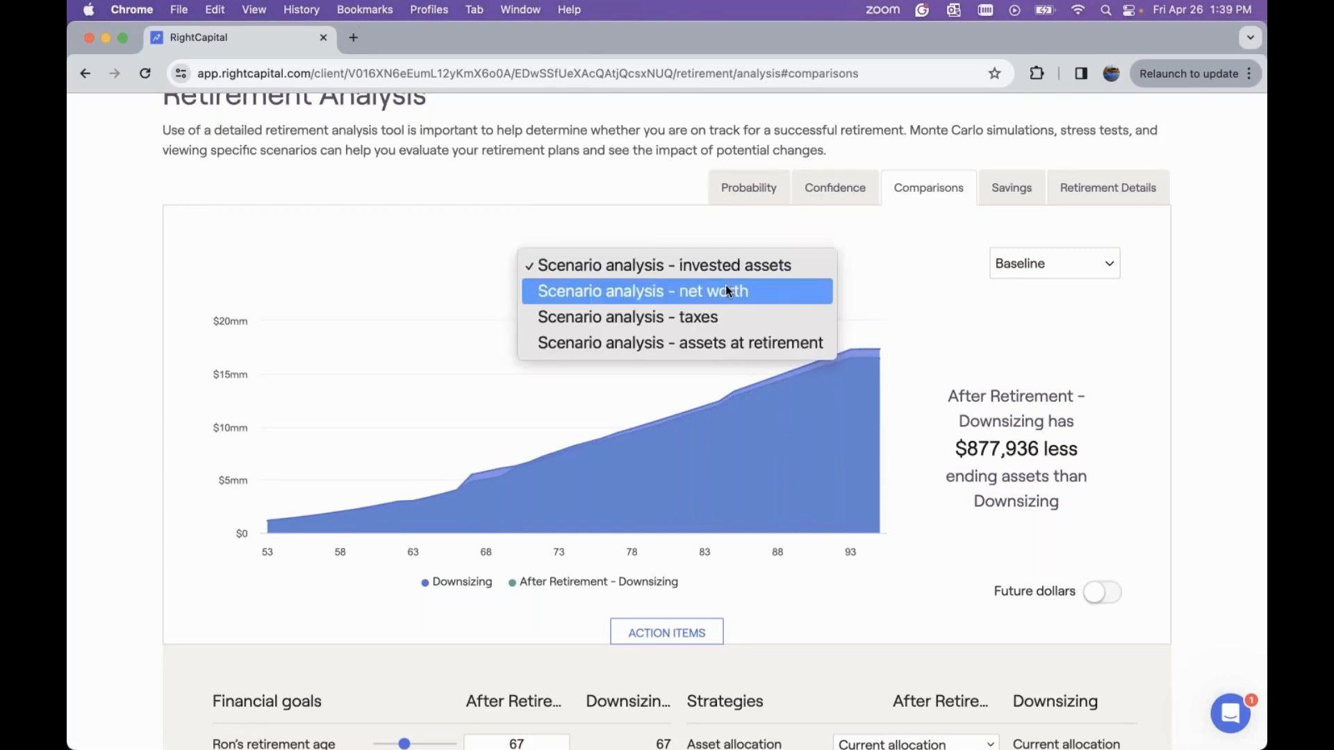
pyautogui.click(731, 288)
pyautogui.scroll(3, 884, 266)
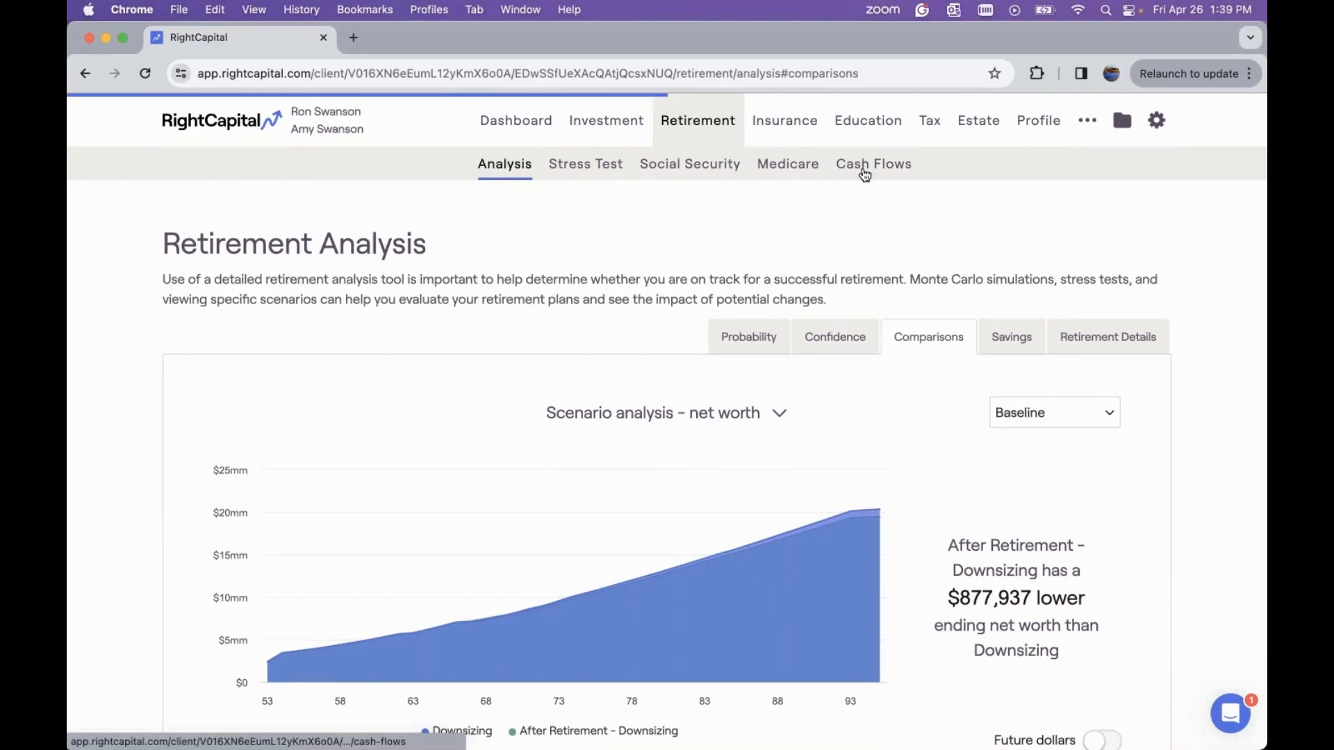
# Open the retirement cash flow summary and select the After Retirement - Downsizing plan
pyautogui.click(865, 245)
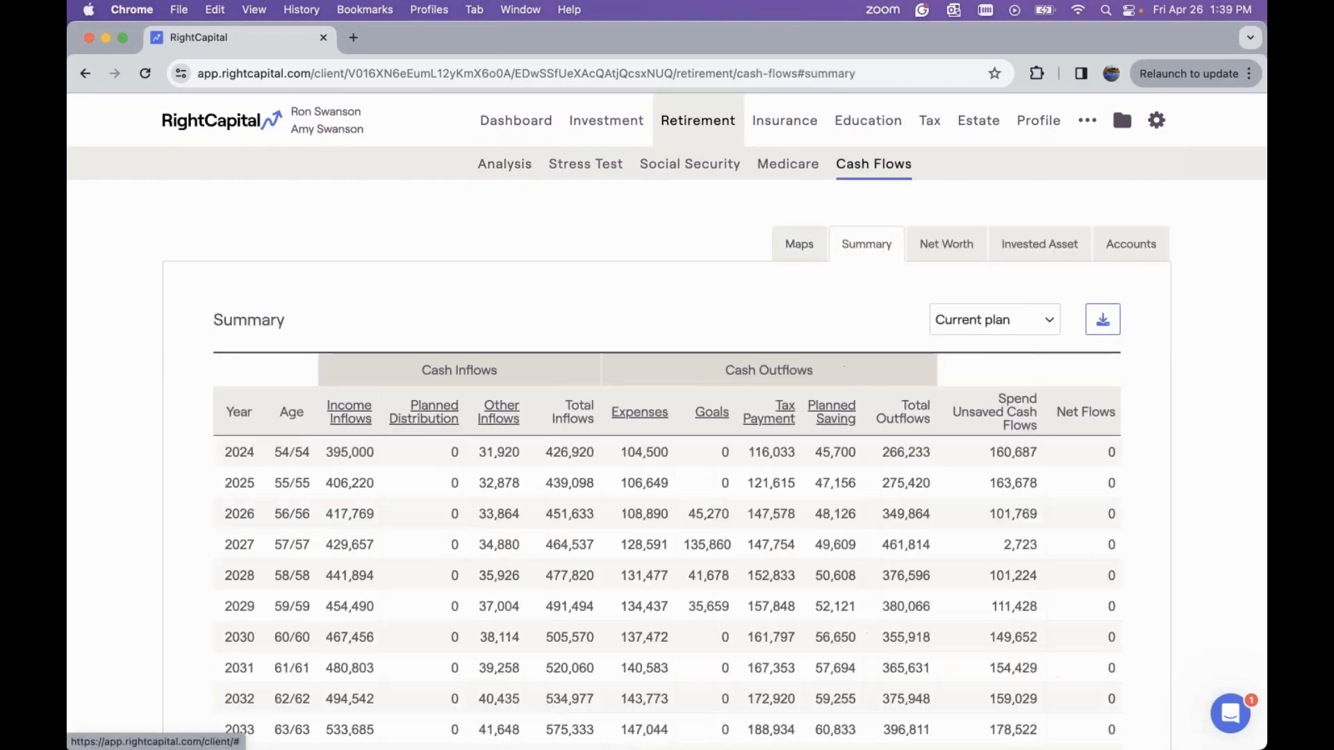
pyautogui.click(984, 326)
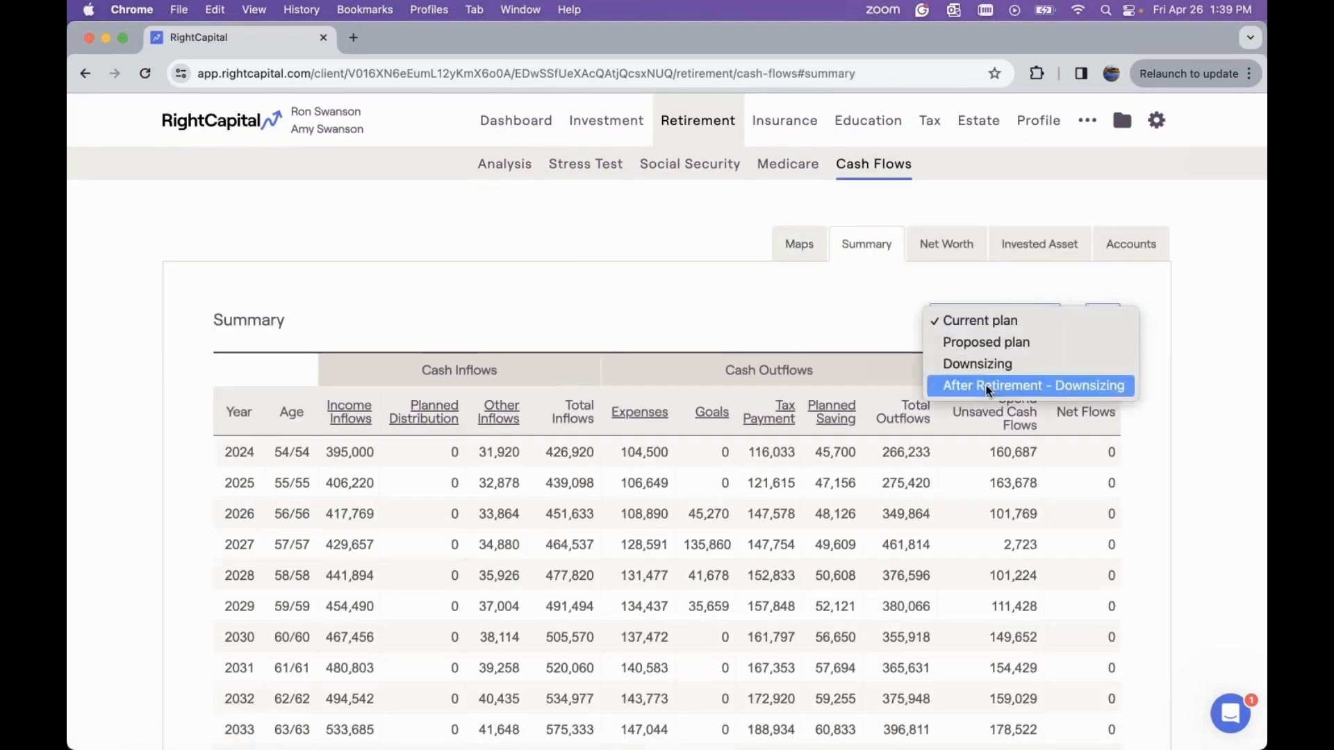
pyautogui.click(988, 386)
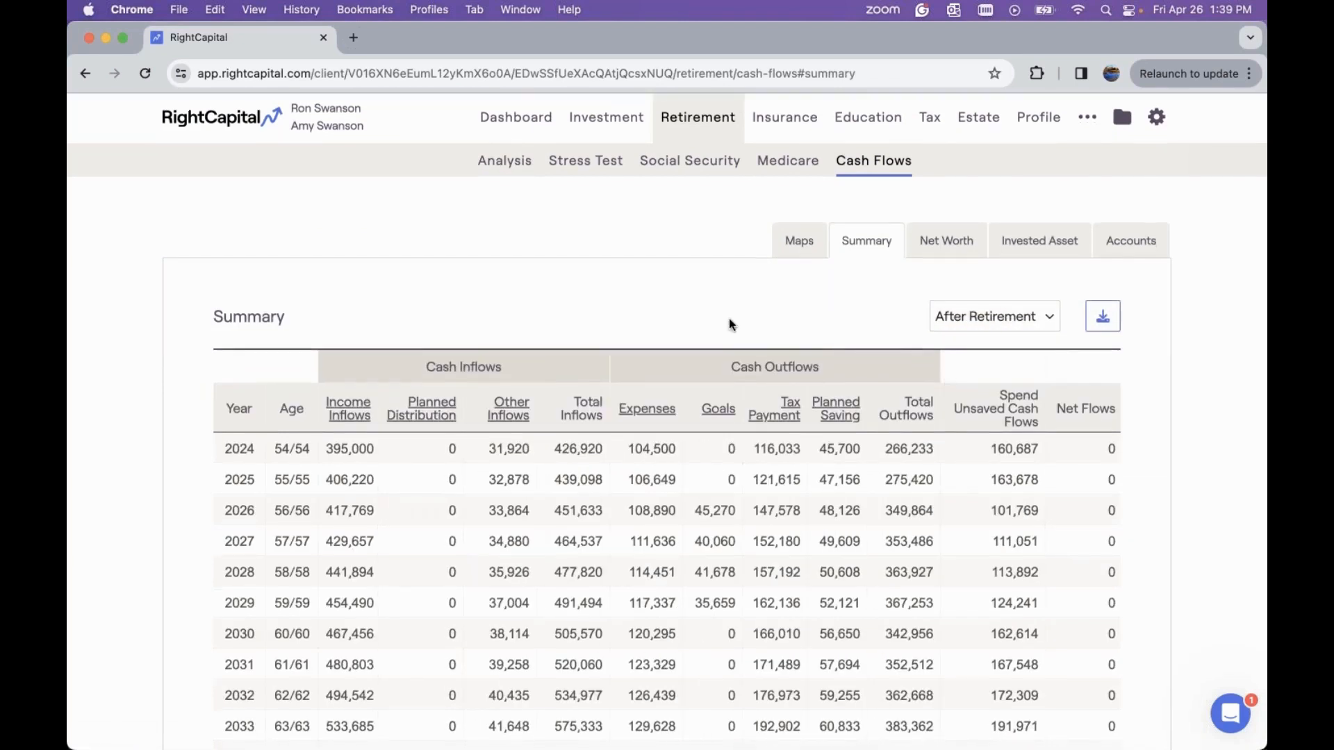
# Examine the summary cash flows, drilling into other inflows, sale of real estate and goals for the retirement years
pyautogui.scroll(-3, 728, 318)
pyautogui.scroll(-5, 699, 443)
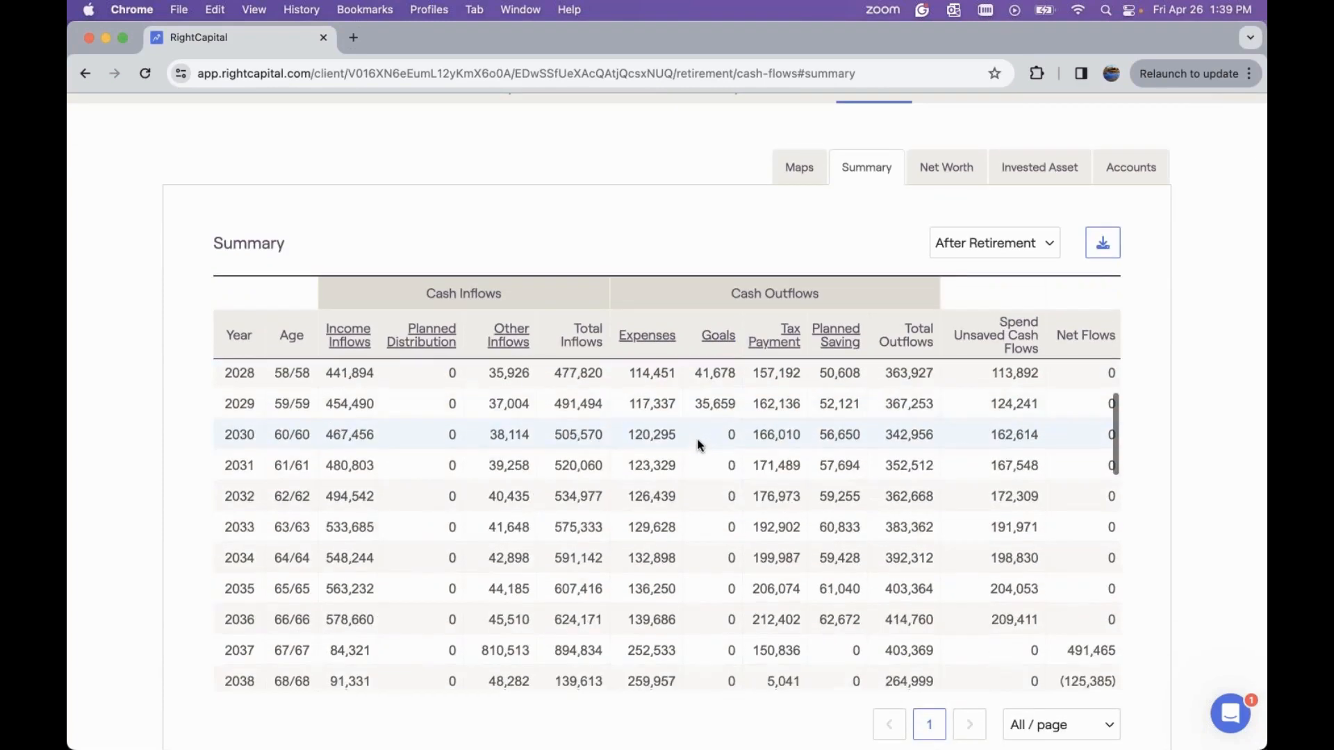
pyautogui.scroll(-2, 699, 445)
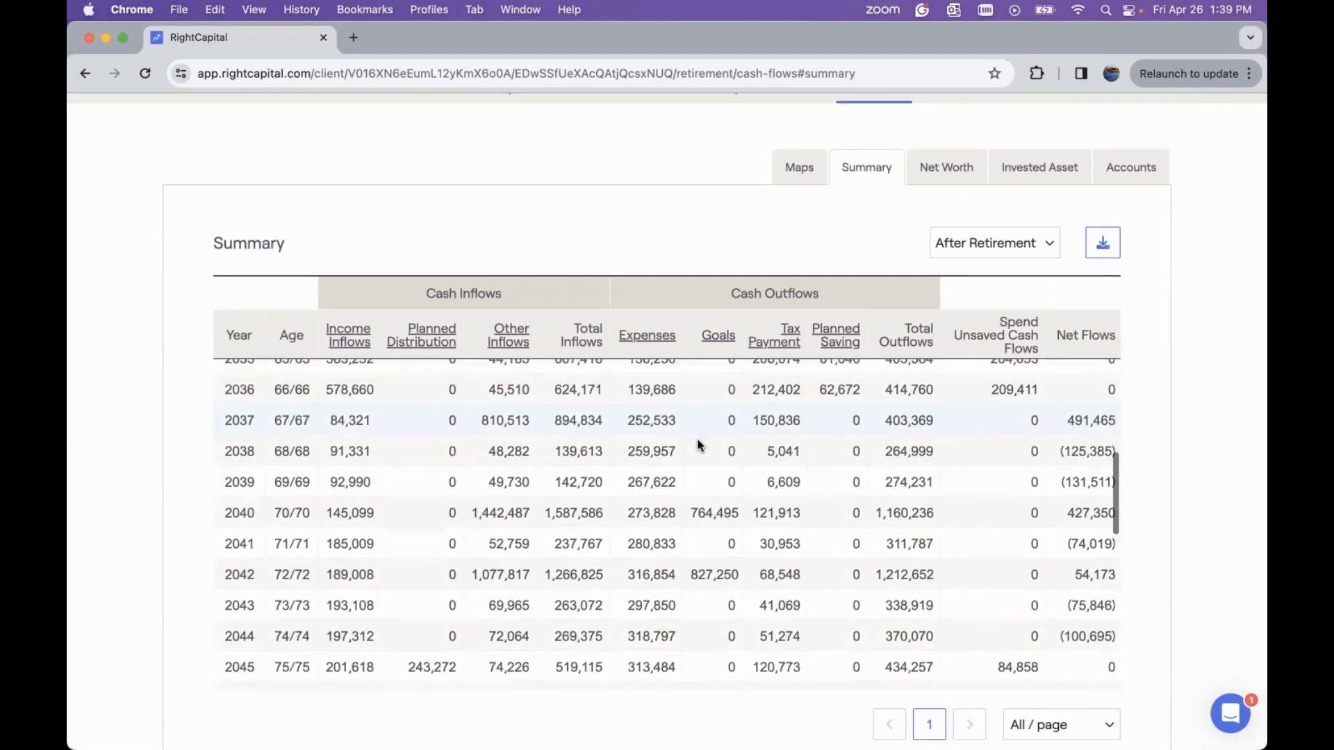
pyautogui.click(505, 346)
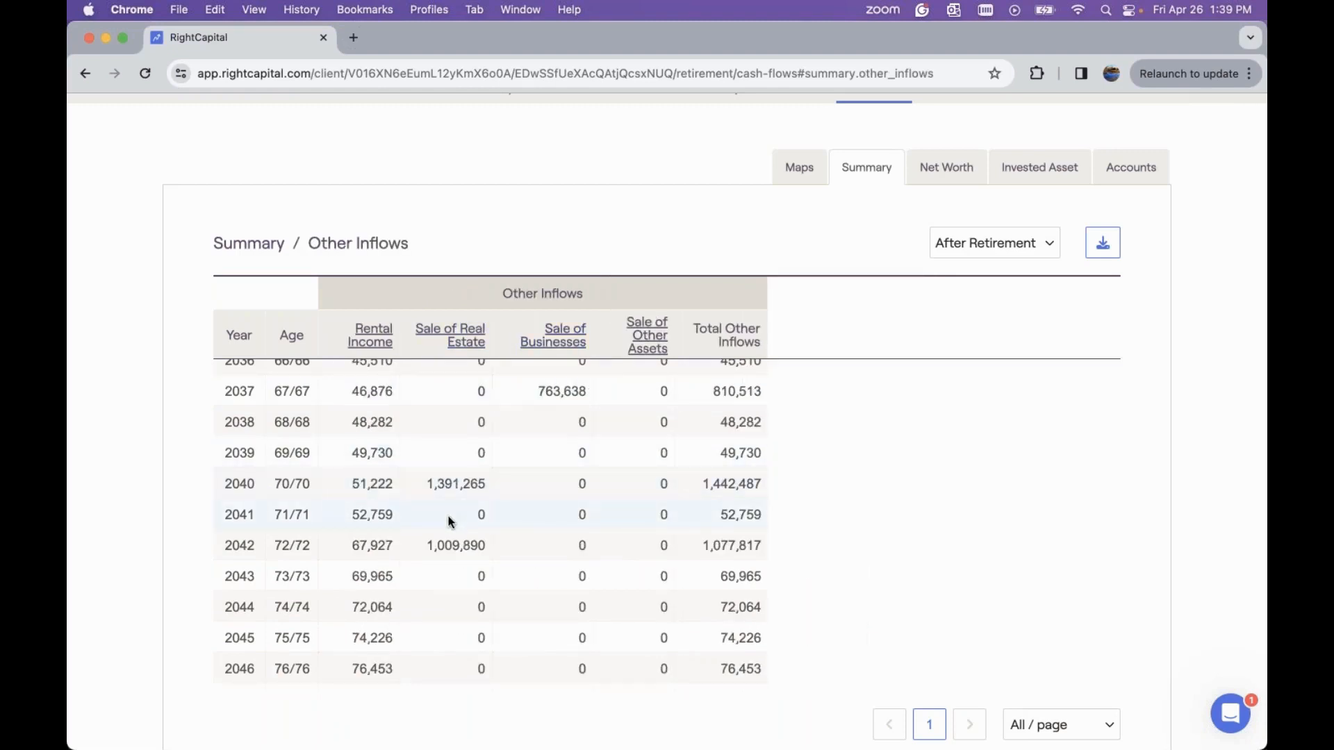
pyautogui.click(448, 345)
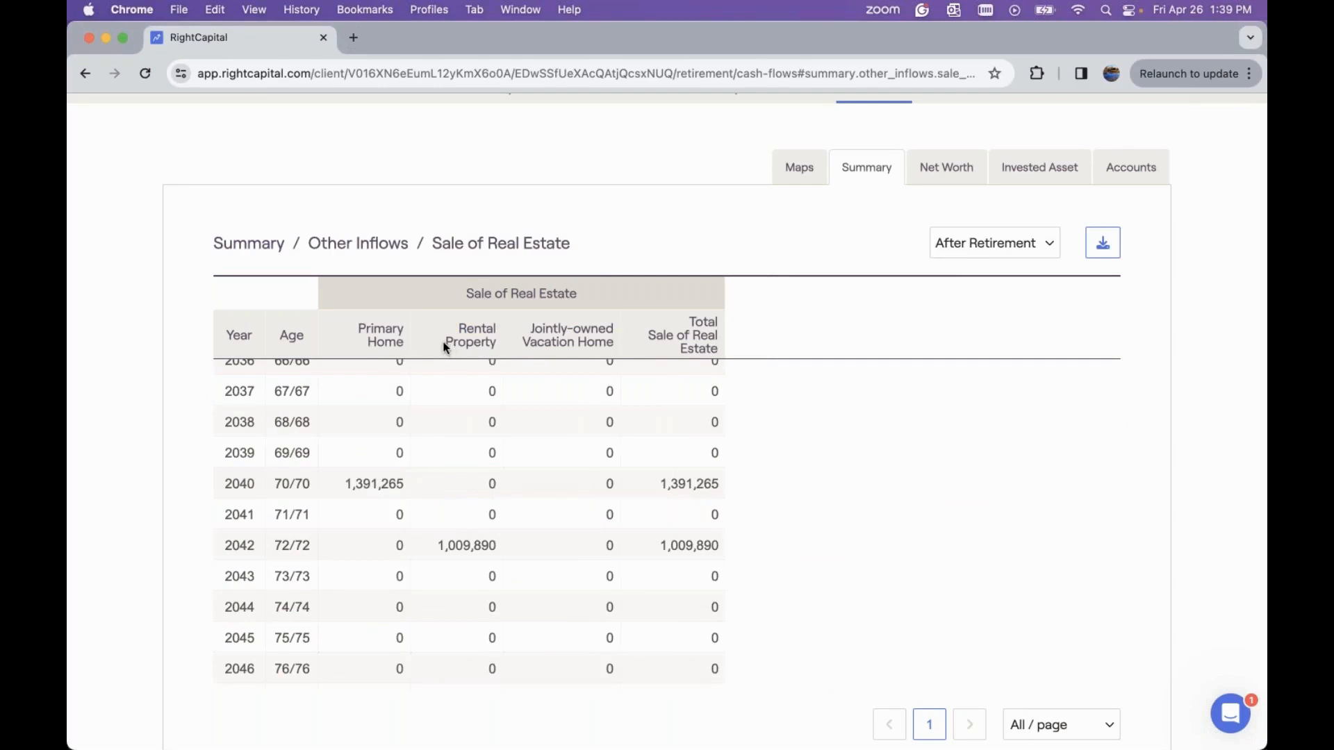
pyautogui.click(248, 245)
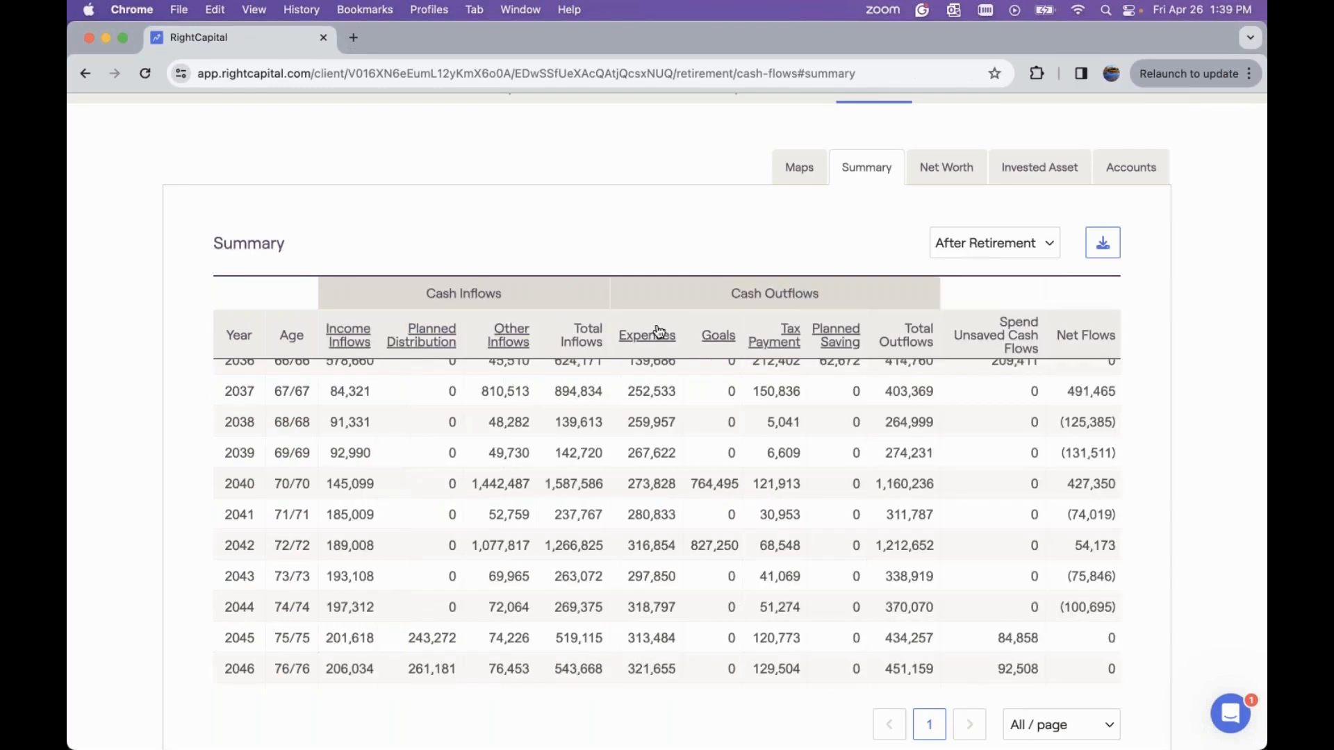
pyautogui.click(723, 341)
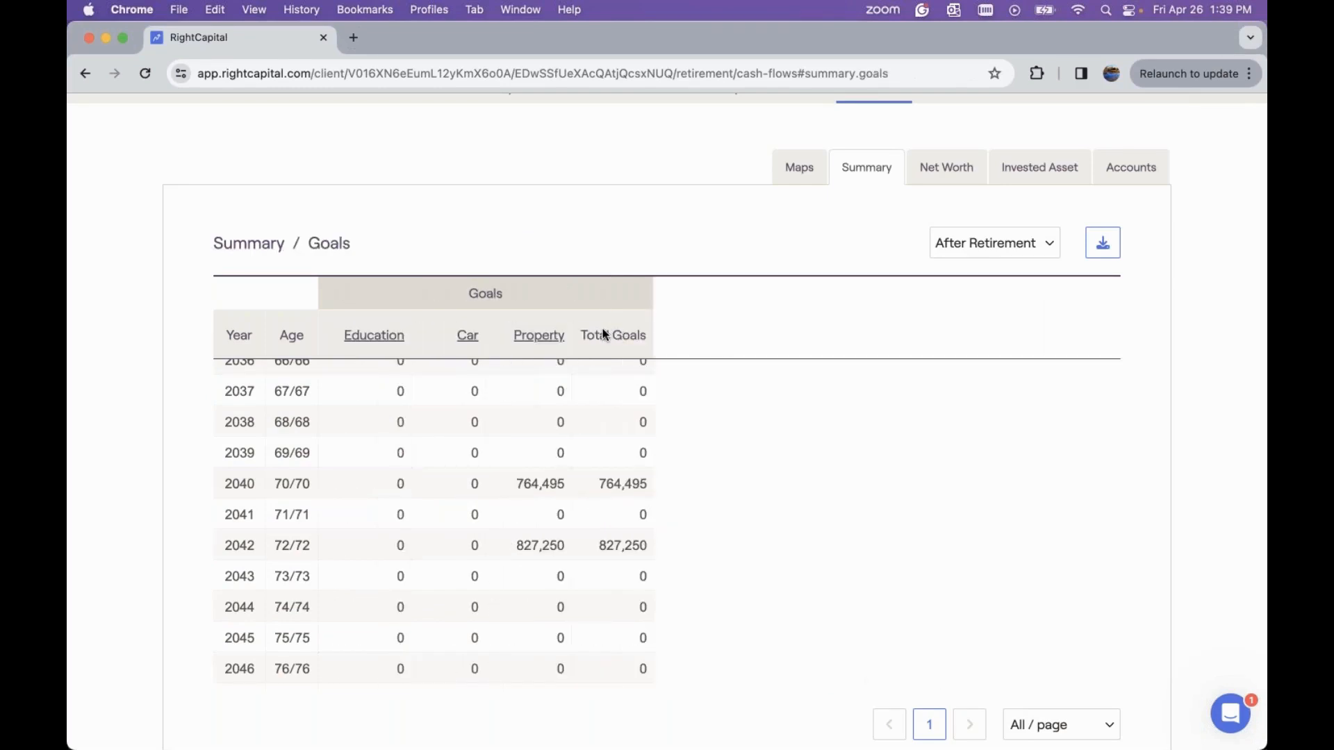
pyautogui.click(252, 248)
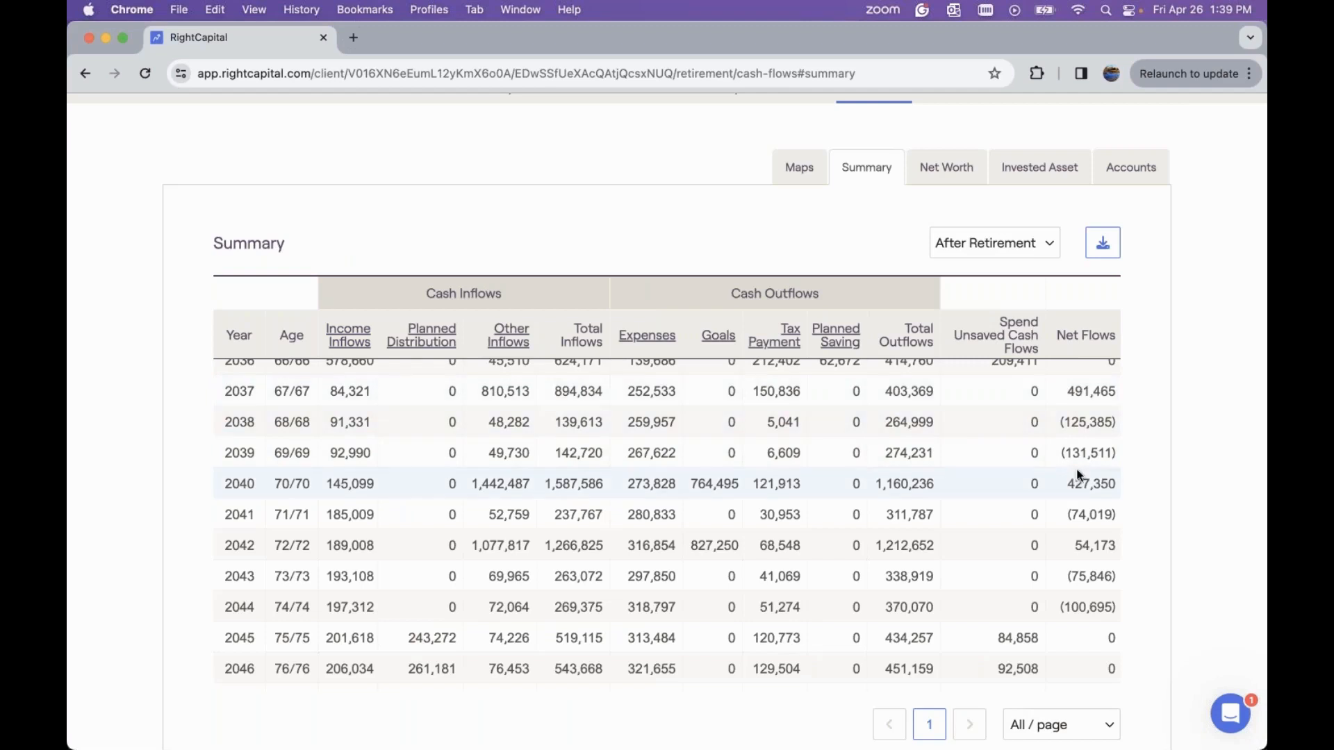
# Open the accounts table and view net cash flows by account across the years
pyautogui.click(1120, 180)
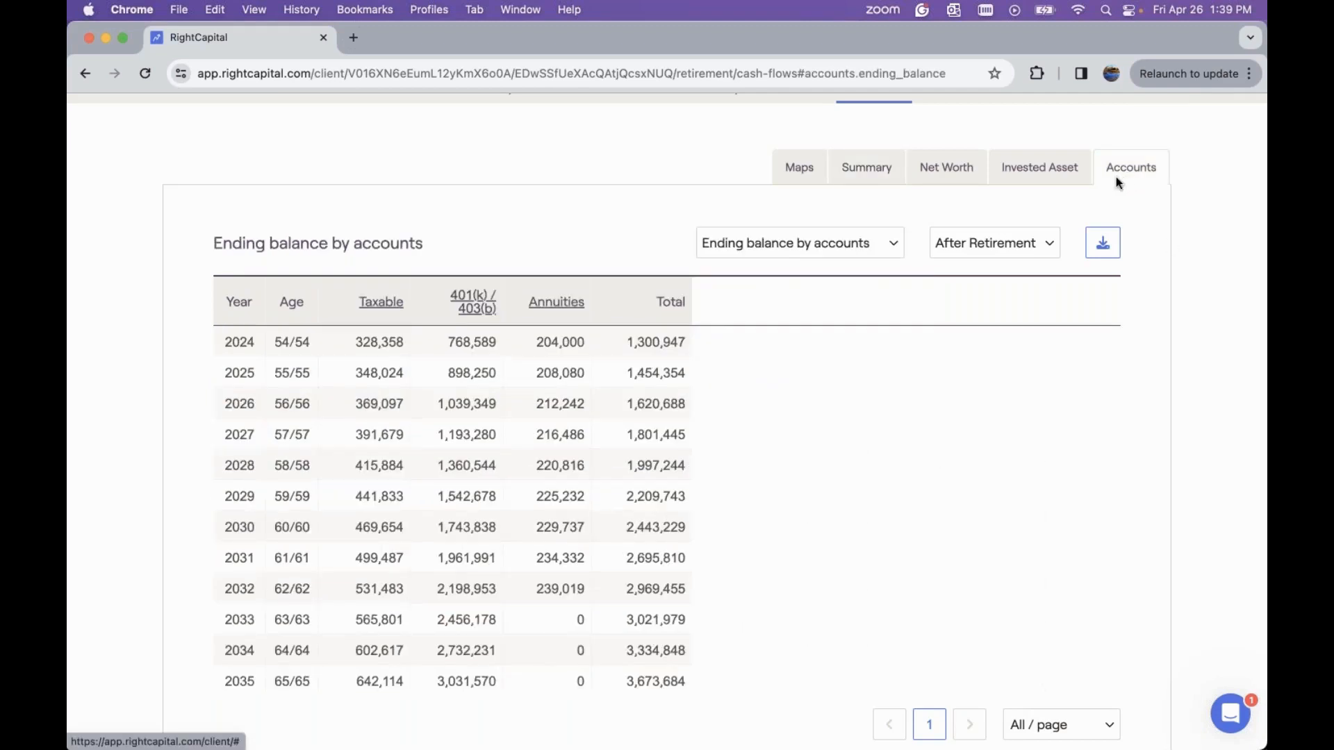
pyautogui.click(741, 253)
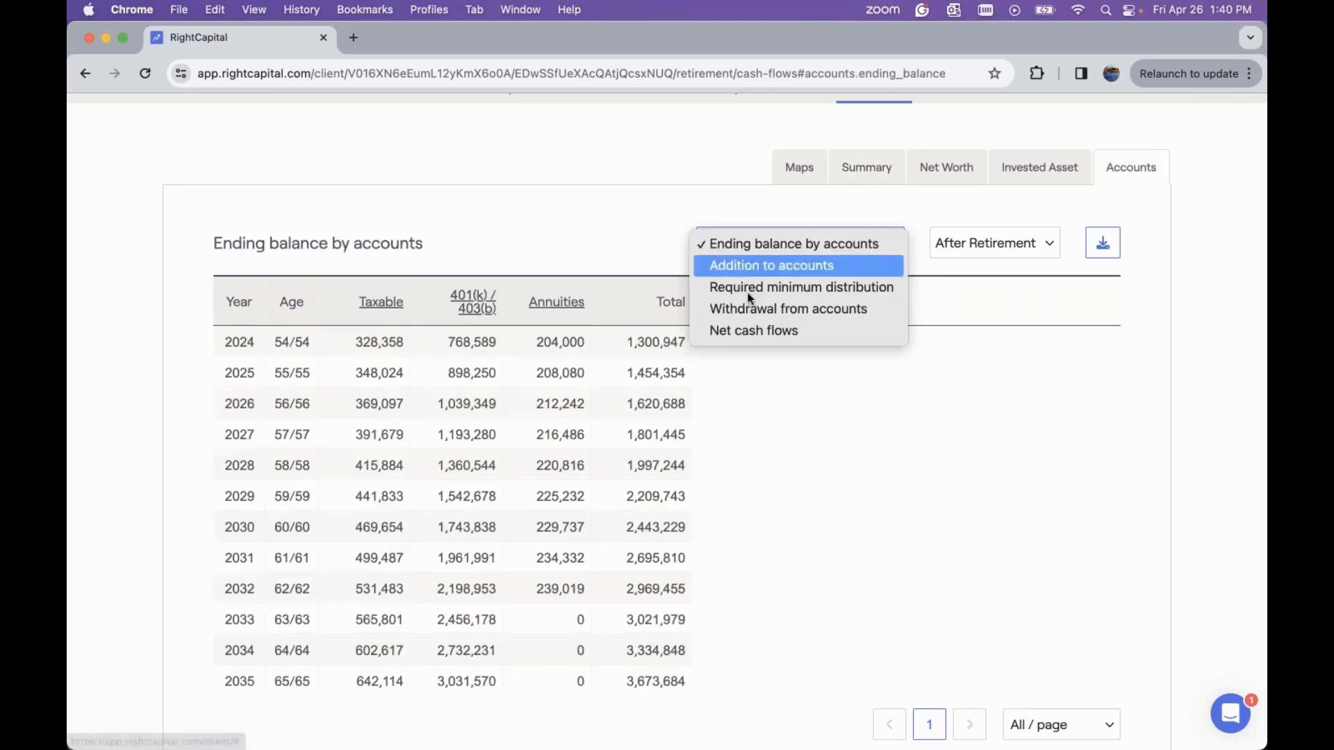
pyautogui.click(749, 331)
pyautogui.scroll(-5, 665, 472)
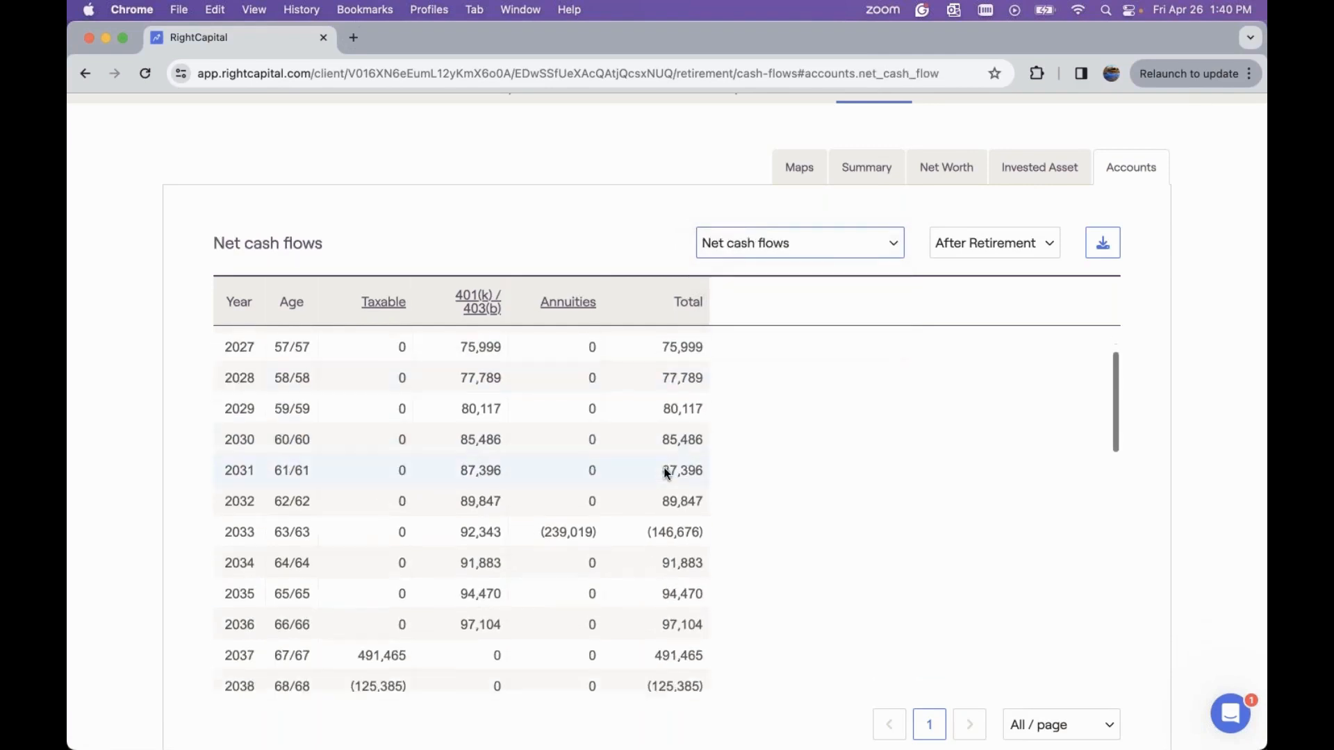
pyautogui.scroll(-2, 667, 472)
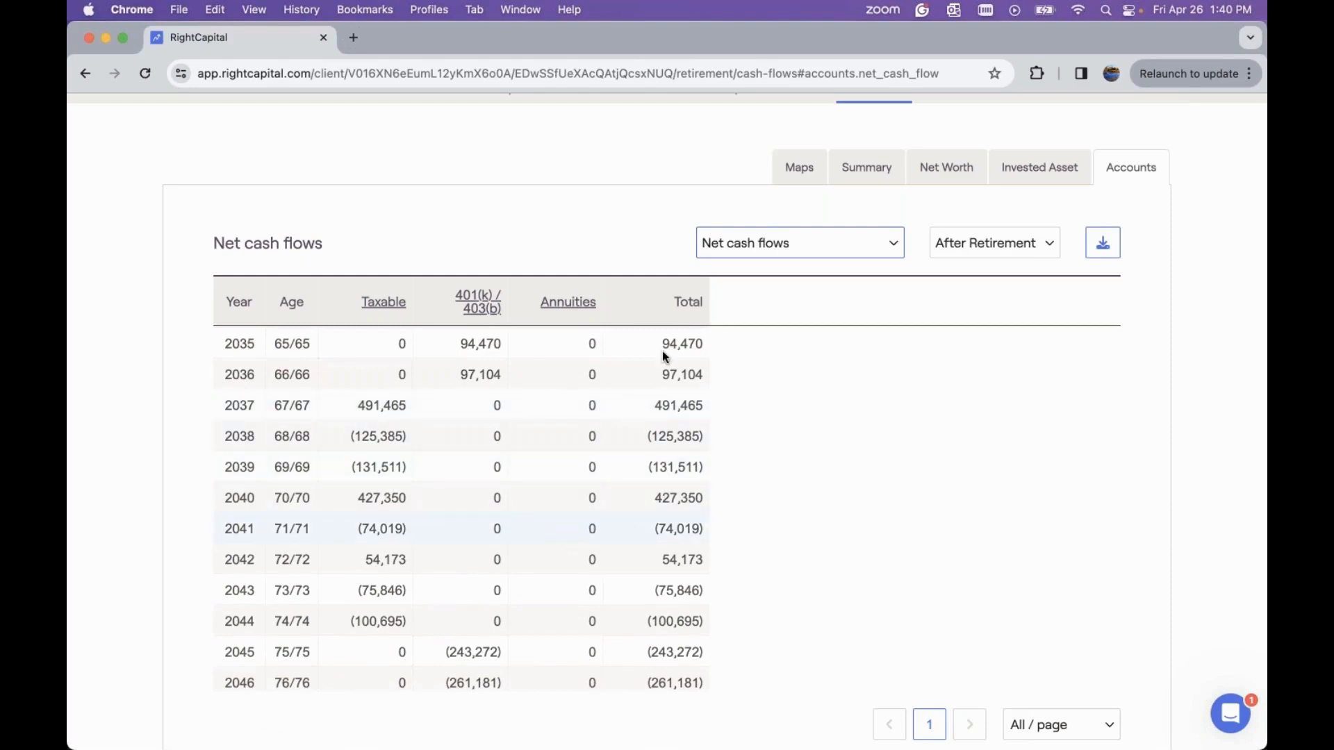
pyautogui.scroll(2, 626, 217)
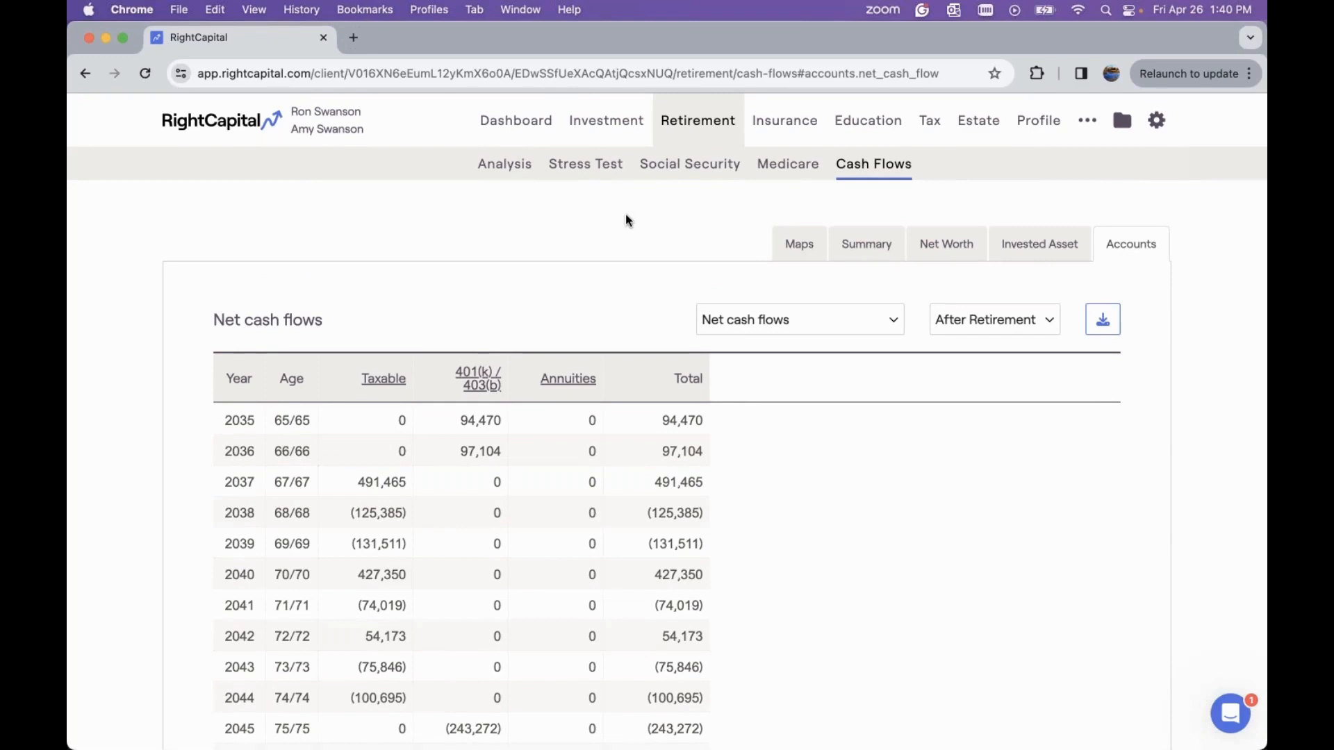
# Open the report builder and include retirement cash flows with the Waterfall, Breakdown and all Summary sections
pyautogui.click(1157, 124)
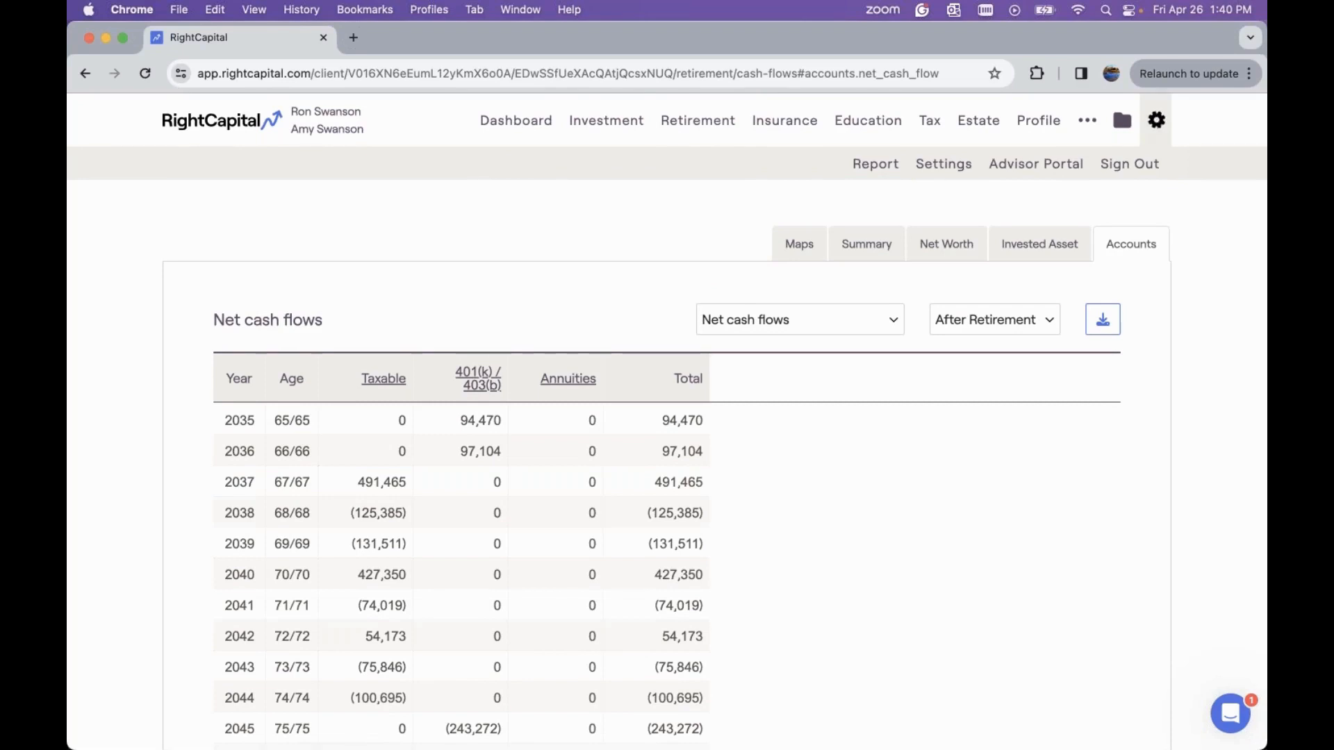
pyautogui.click(873, 168)
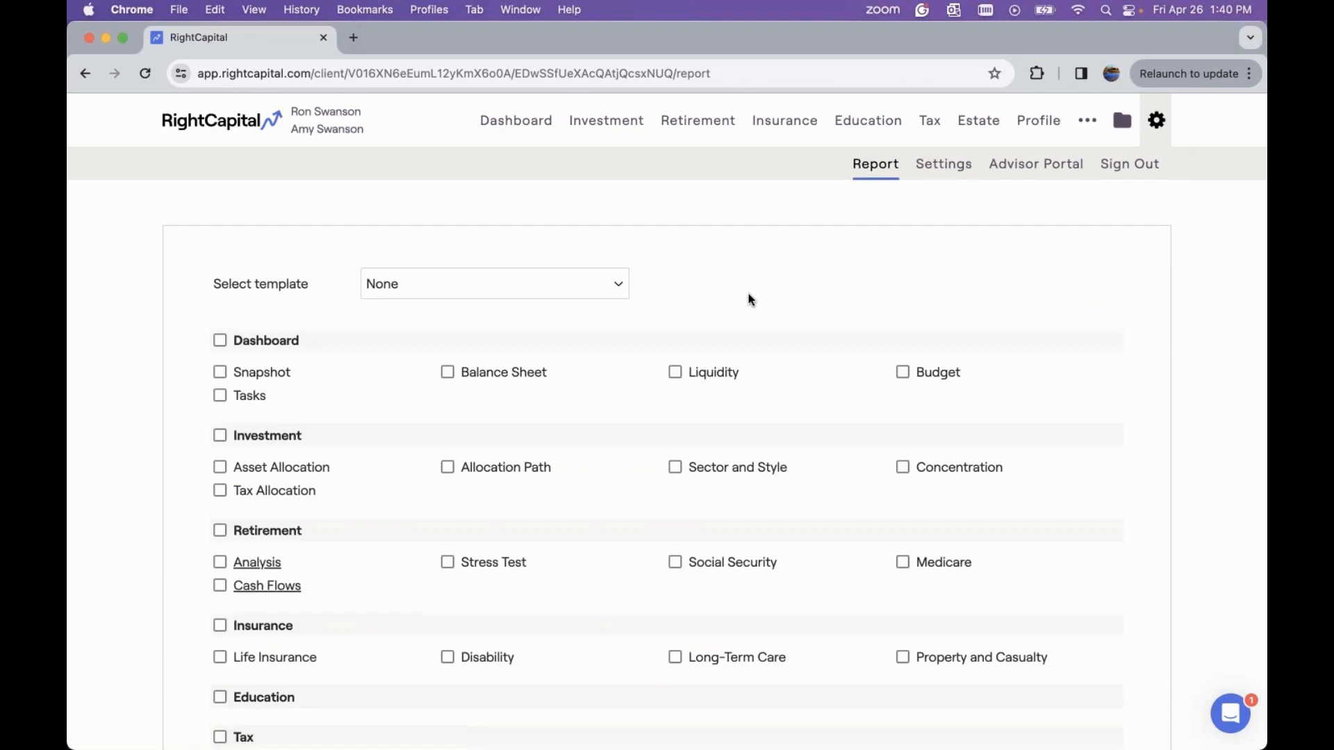
pyautogui.scroll(-5, 748, 295)
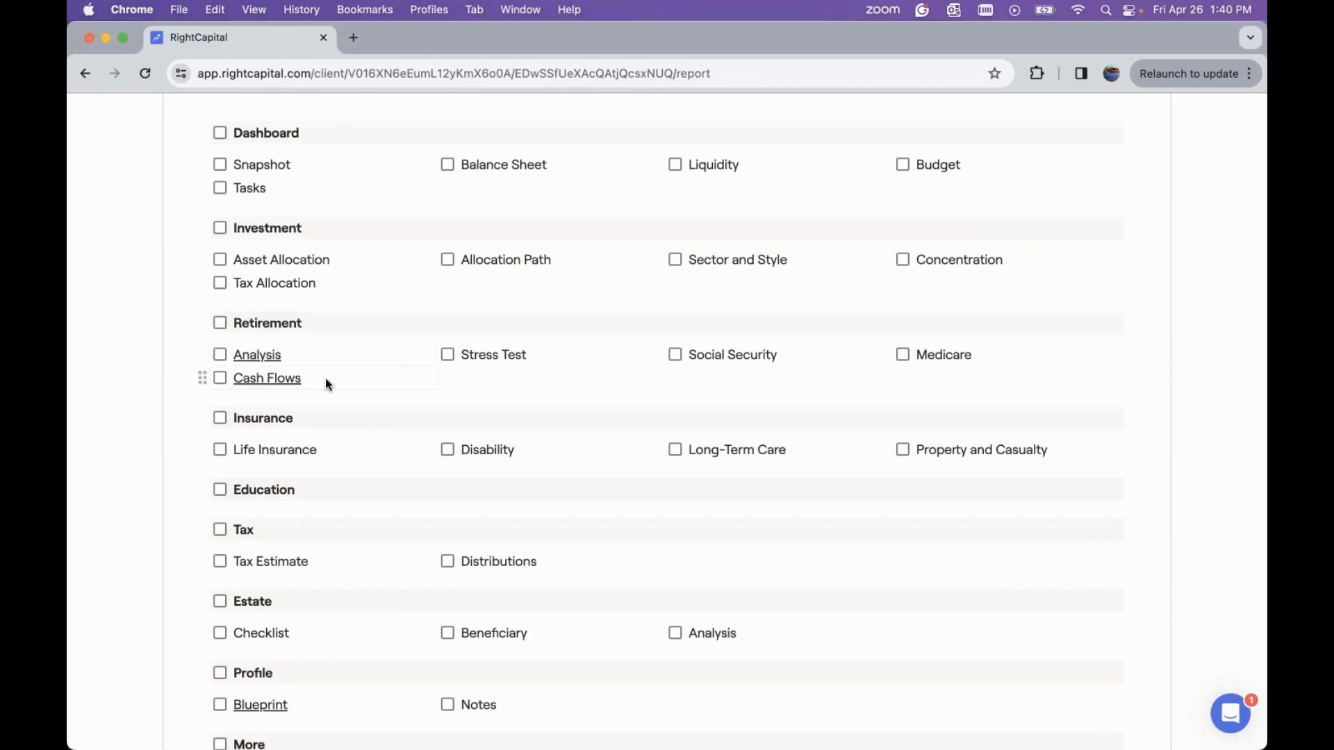
pyautogui.click(258, 385)
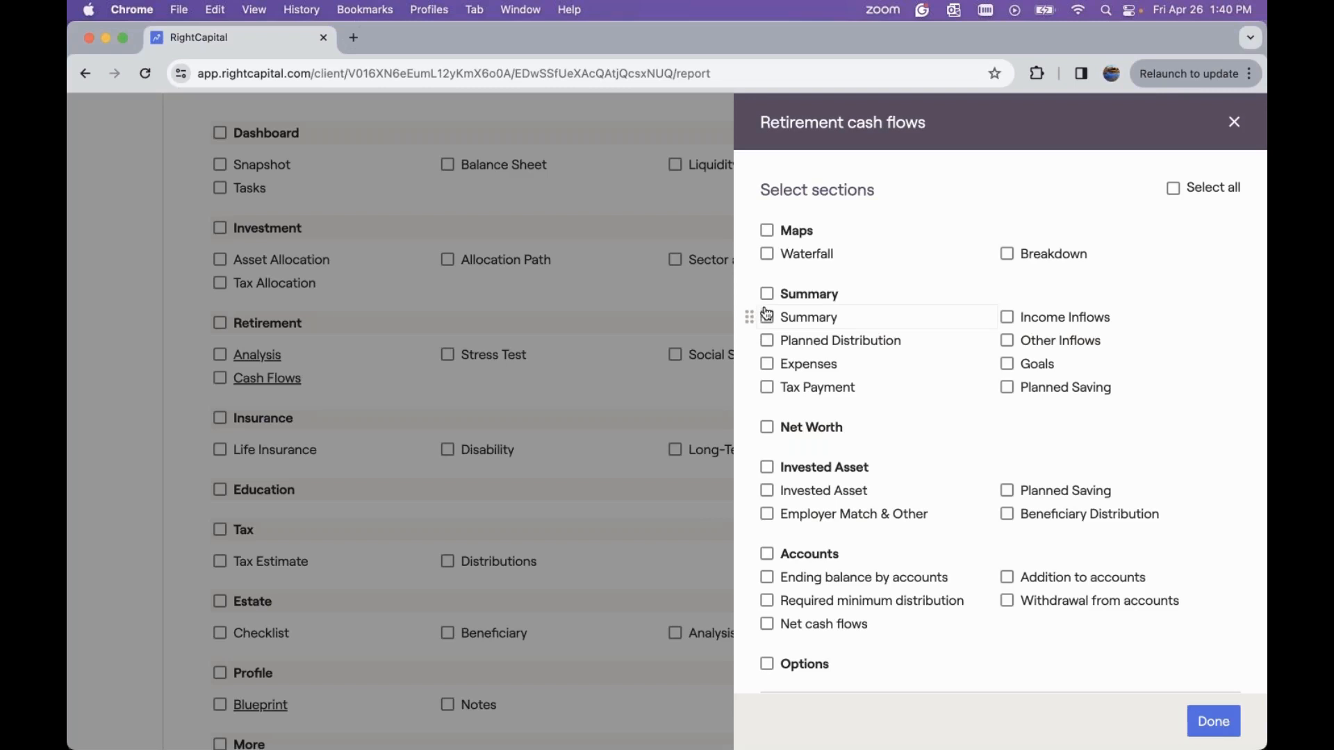
pyautogui.click(768, 255)
pyautogui.click(1007, 254)
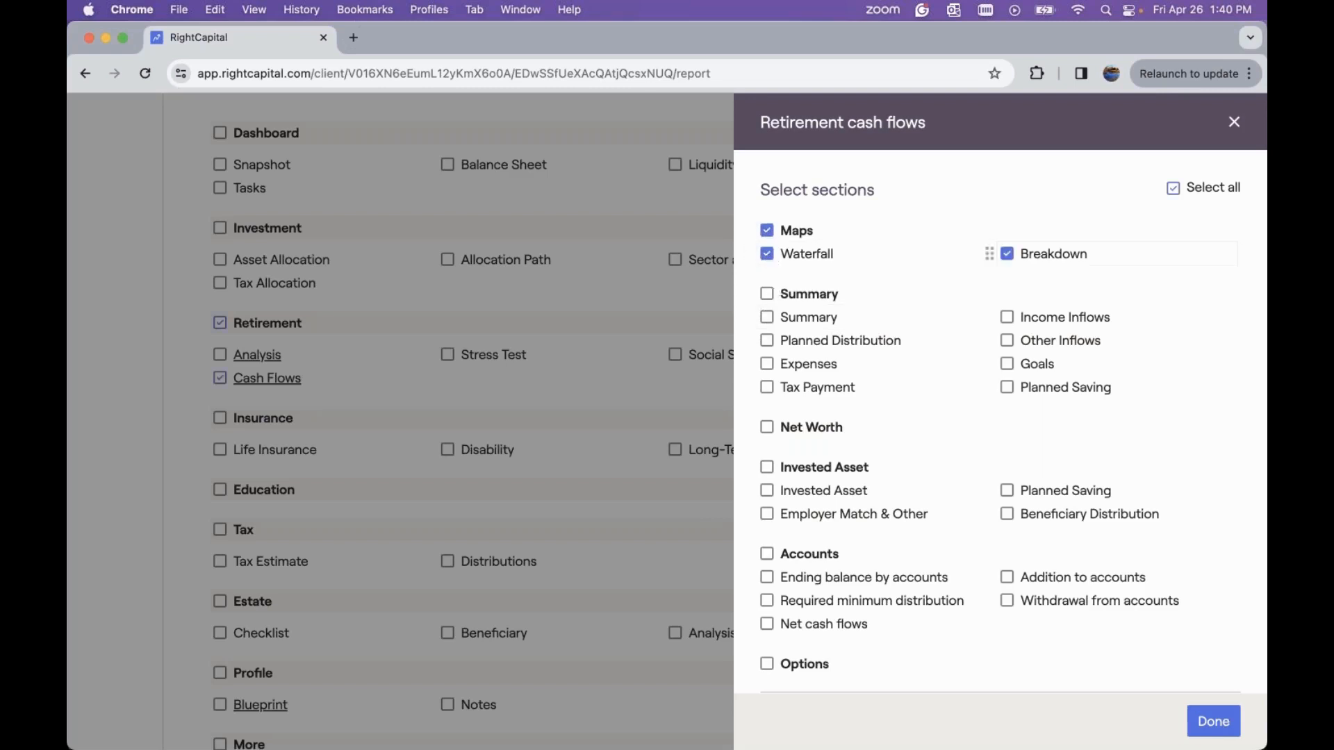
pyautogui.click(827, 295)
# Add Net Worth, Ending balance by accounts and Addition to accounts sections, turn on plan selection, and confirm
pyautogui.scroll(-2, 846, 386)
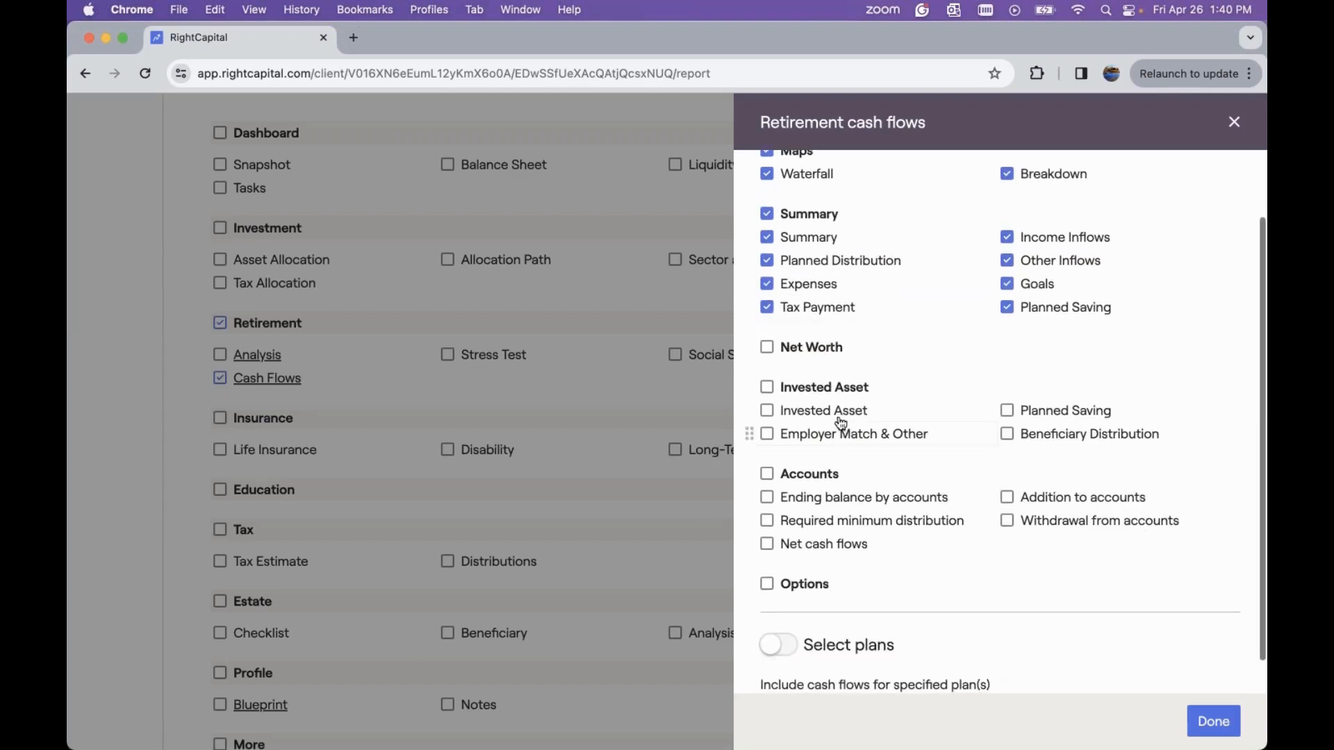
pyautogui.click(813, 353)
pyautogui.click(851, 502)
pyautogui.click(1008, 497)
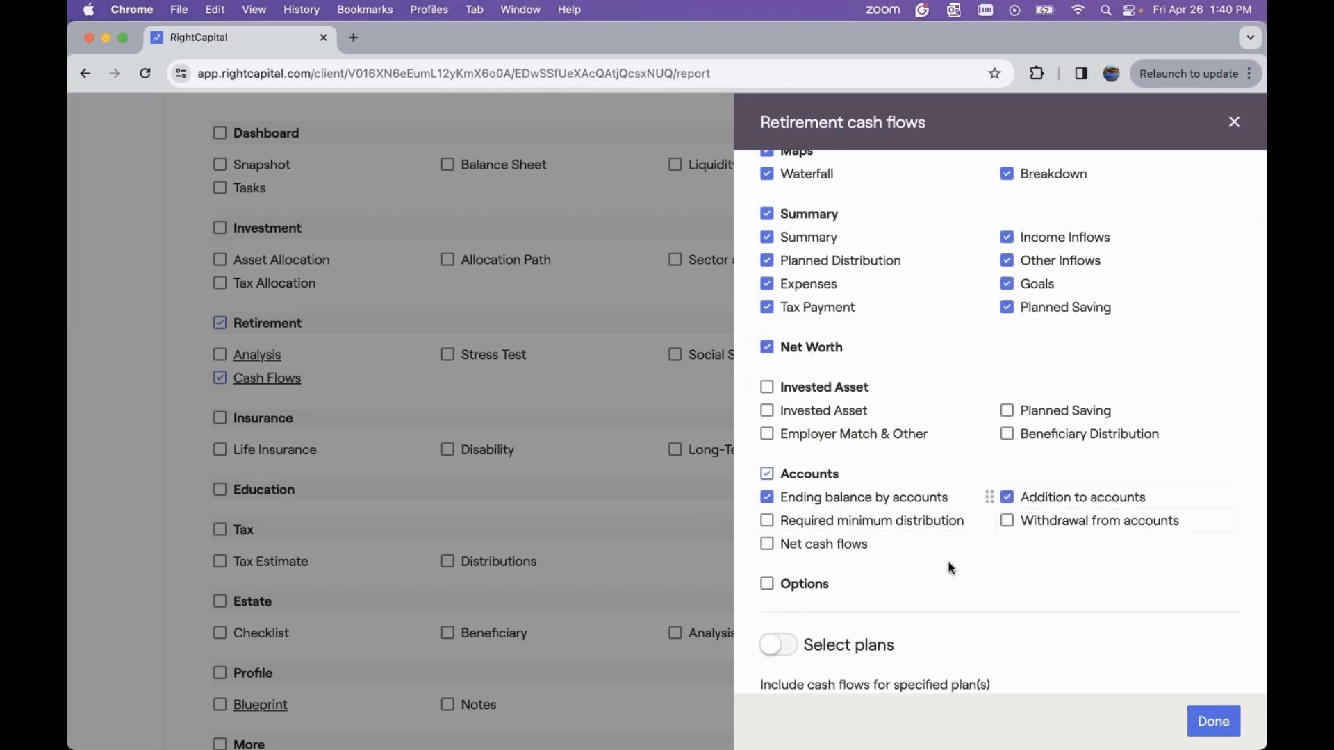
pyautogui.scroll(-1, 947, 565)
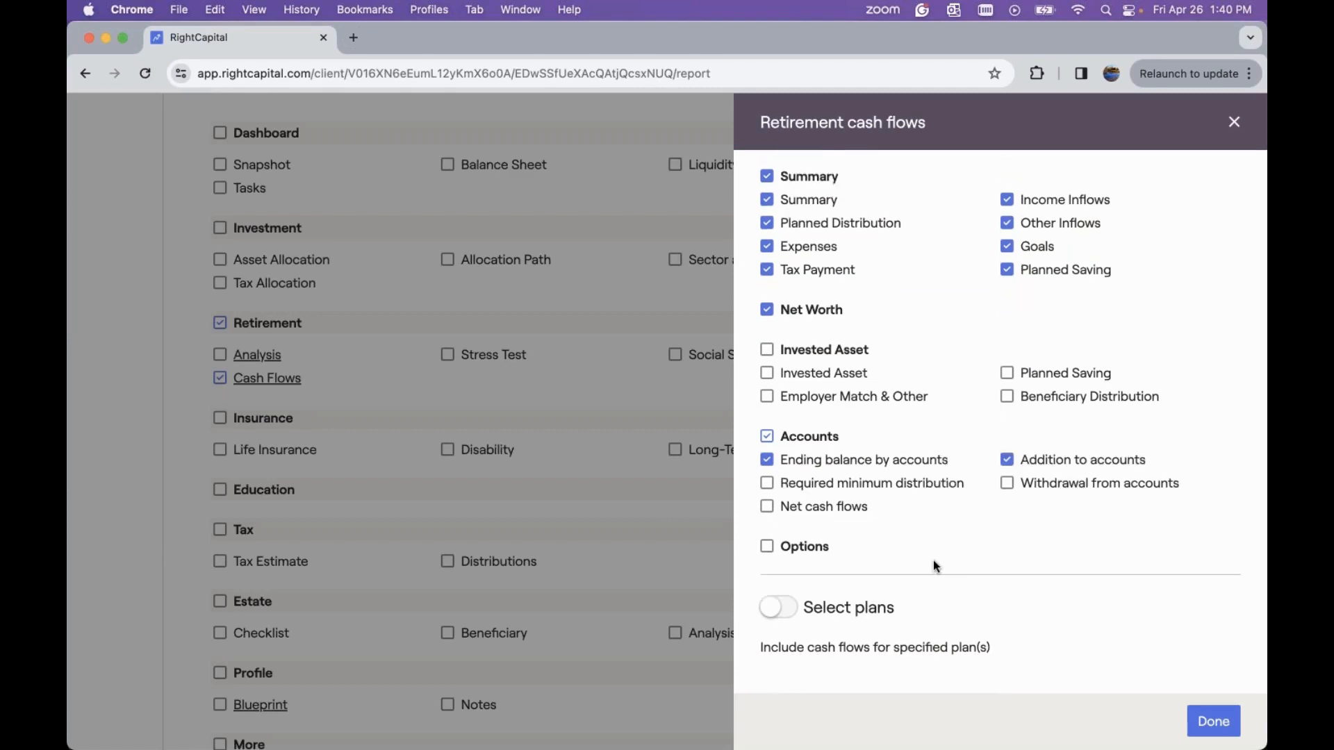
pyautogui.click(785, 613)
pyautogui.scroll(-3, 781, 614)
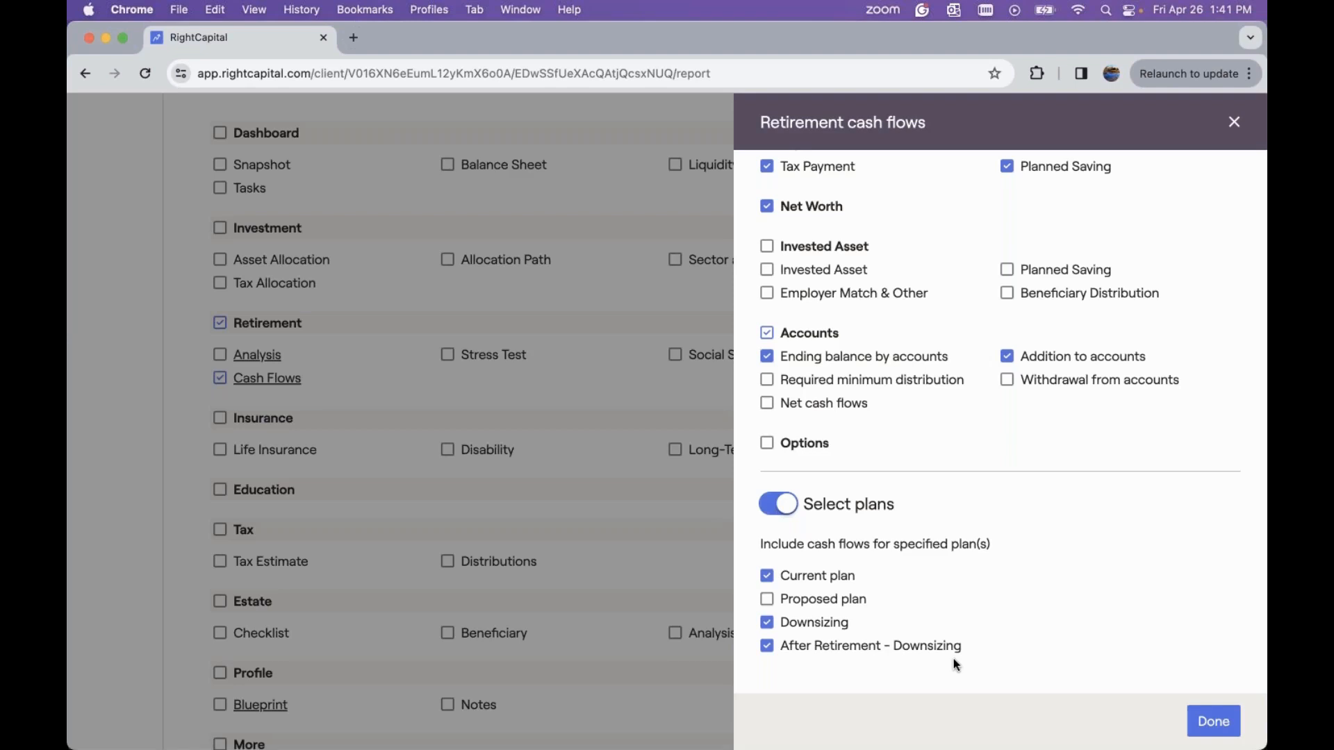
pyautogui.click(1206, 722)
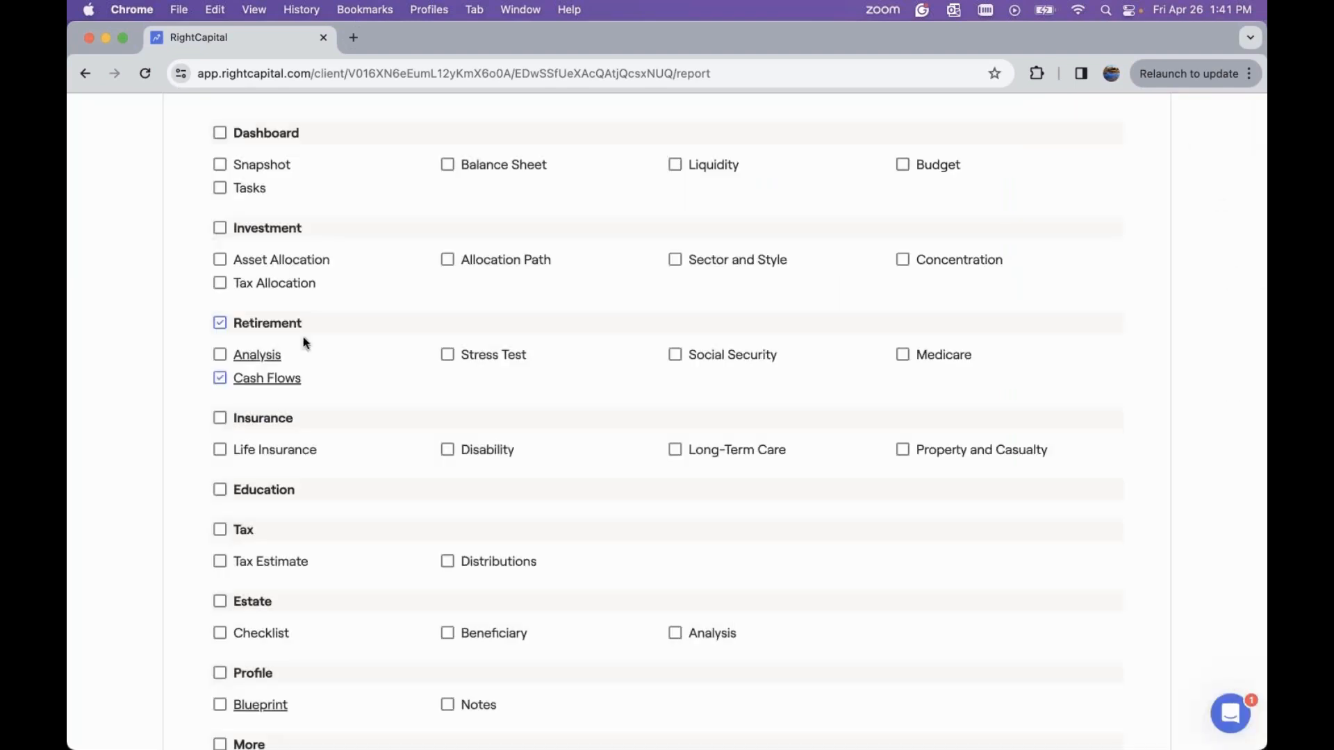
# Include retirement analysis with Probability and Action items for Current plan, Downsizing and After Retirement - Downsizing
pyautogui.click(268, 355)
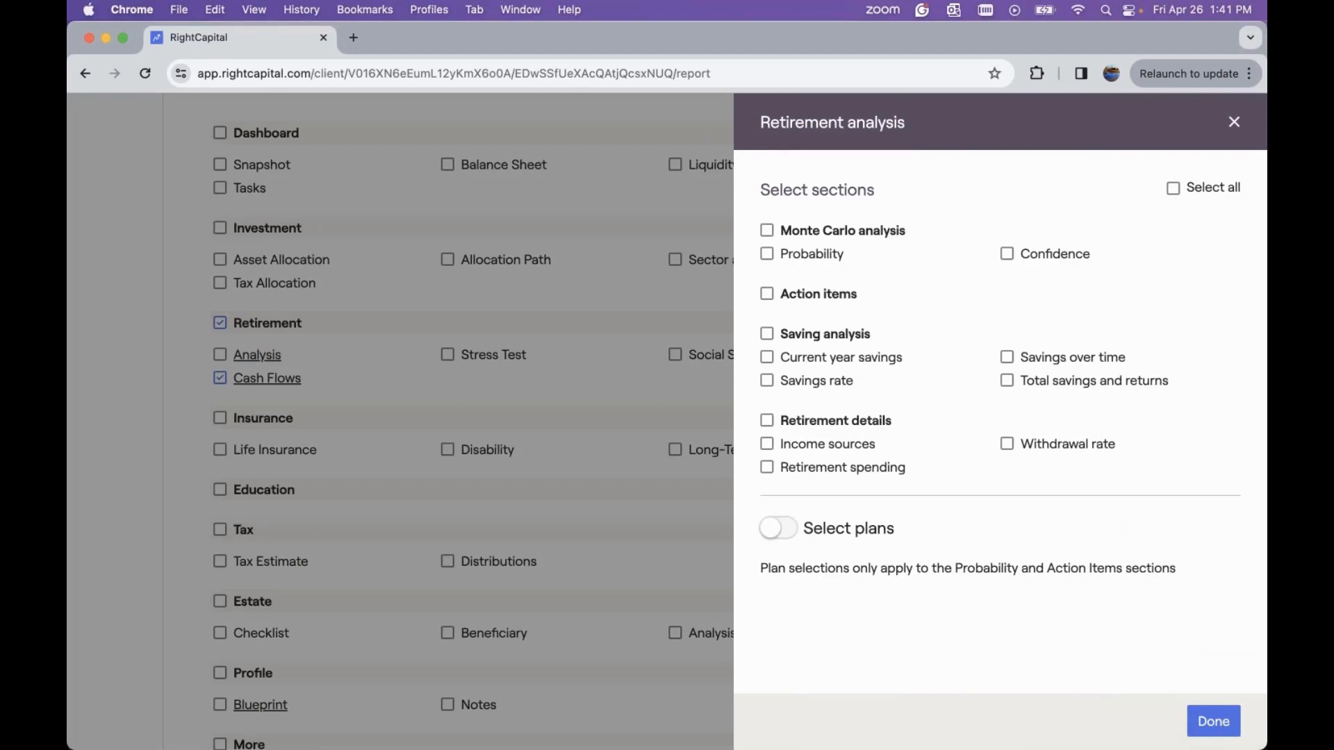
pyautogui.click(799, 266)
pyautogui.click(796, 297)
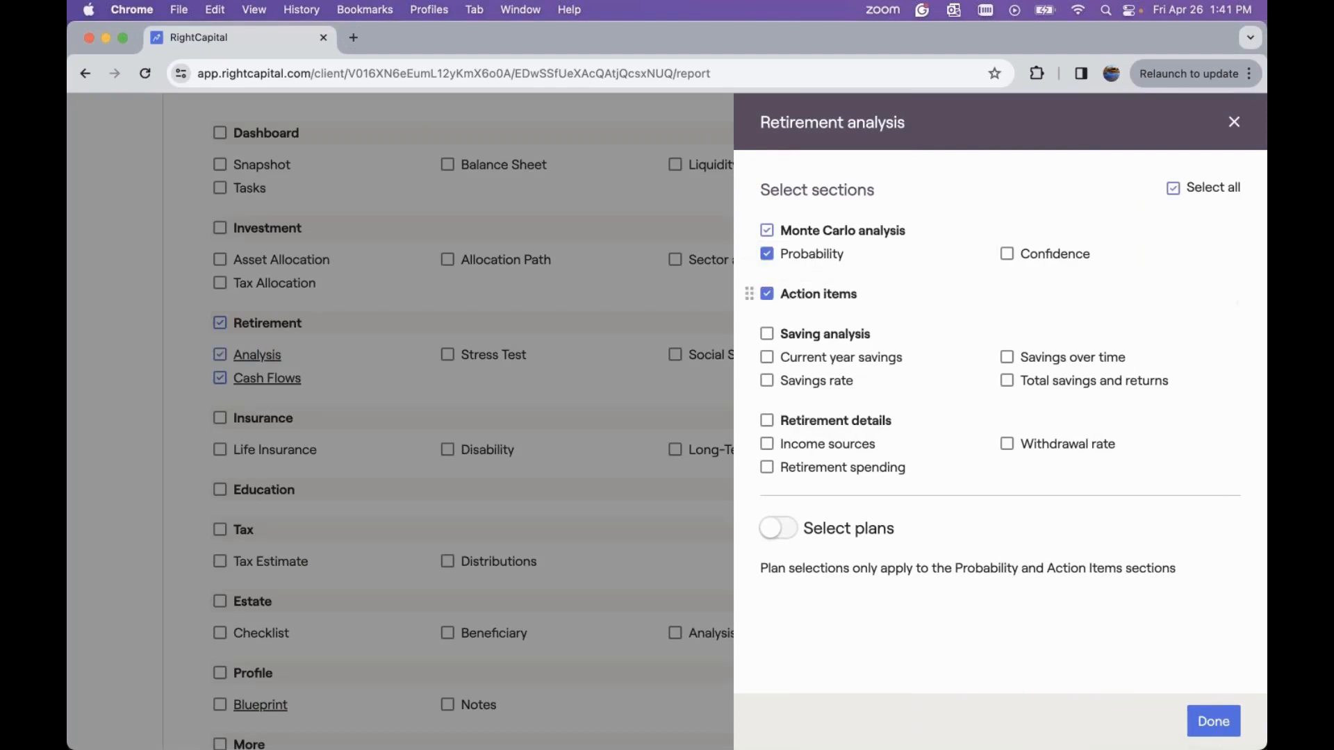
pyautogui.click(775, 531)
pyautogui.scroll(-1, 847, 502)
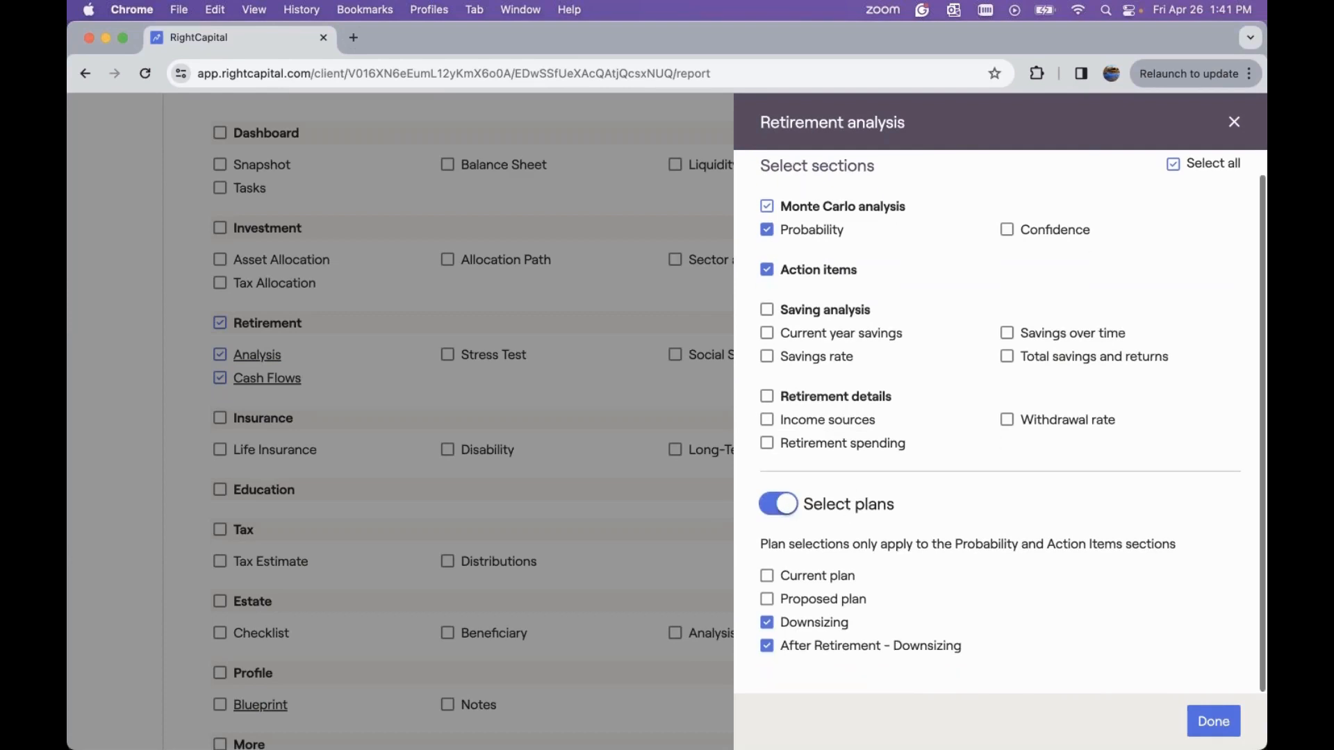
pyautogui.click(767, 580)
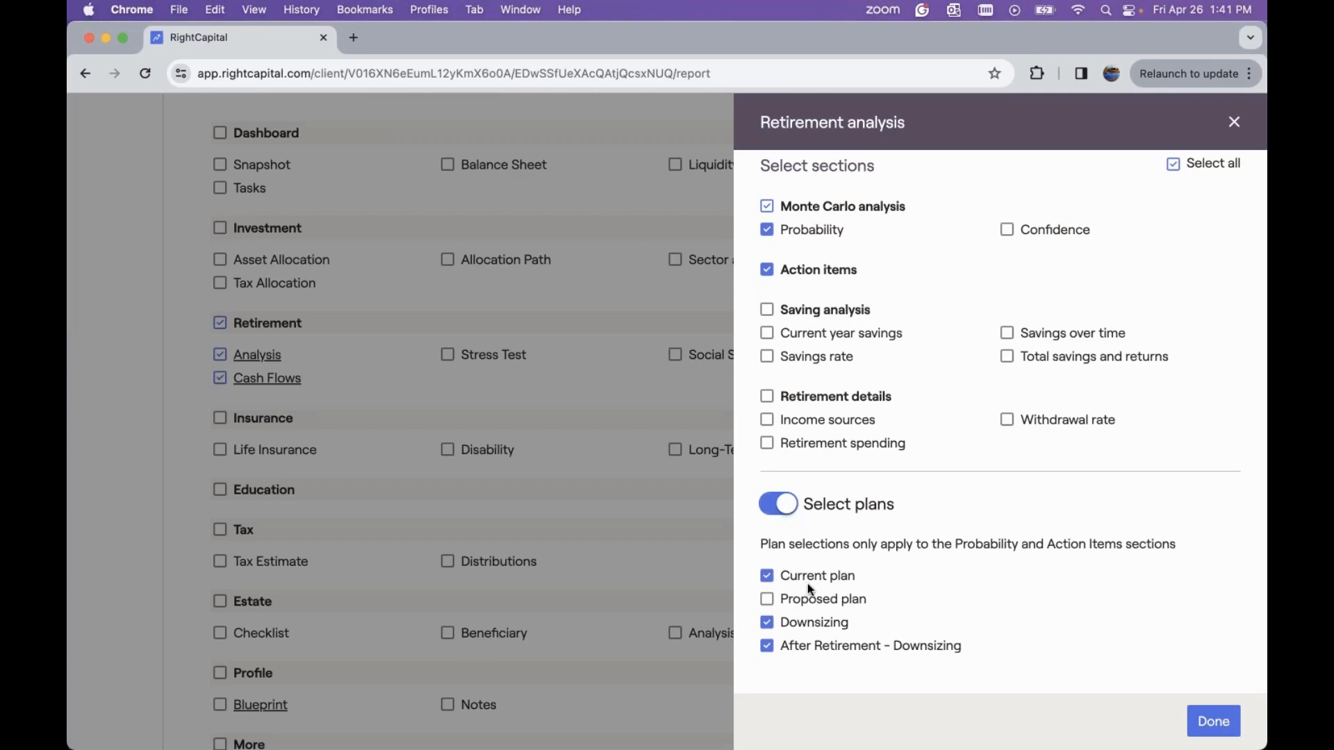
pyautogui.click(1198, 730)
# Include the Profile Blueprint and reorder the report so Profile and Retirement follow Dashboard
pyautogui.scroll(-3, 431, 447)
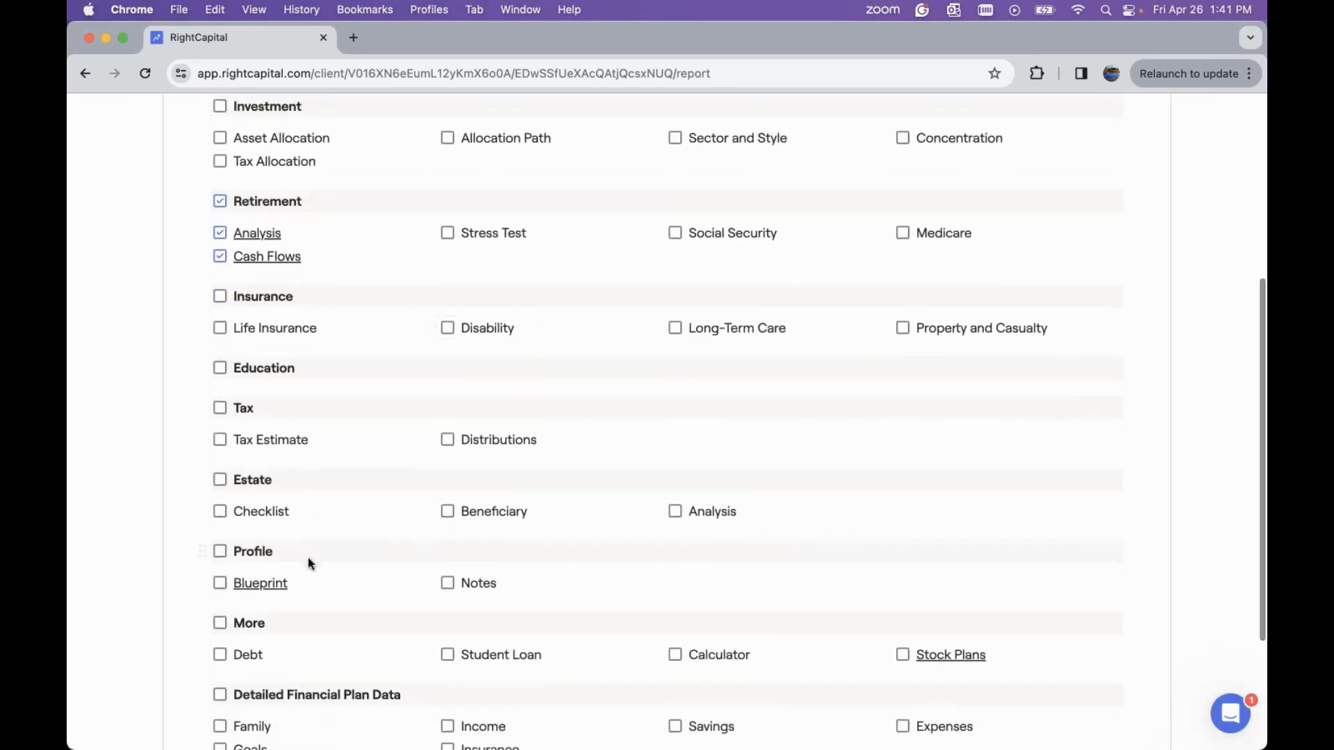
pyautogui.click(219, 582)
pyautogui.scroll(-3, 284, 553)
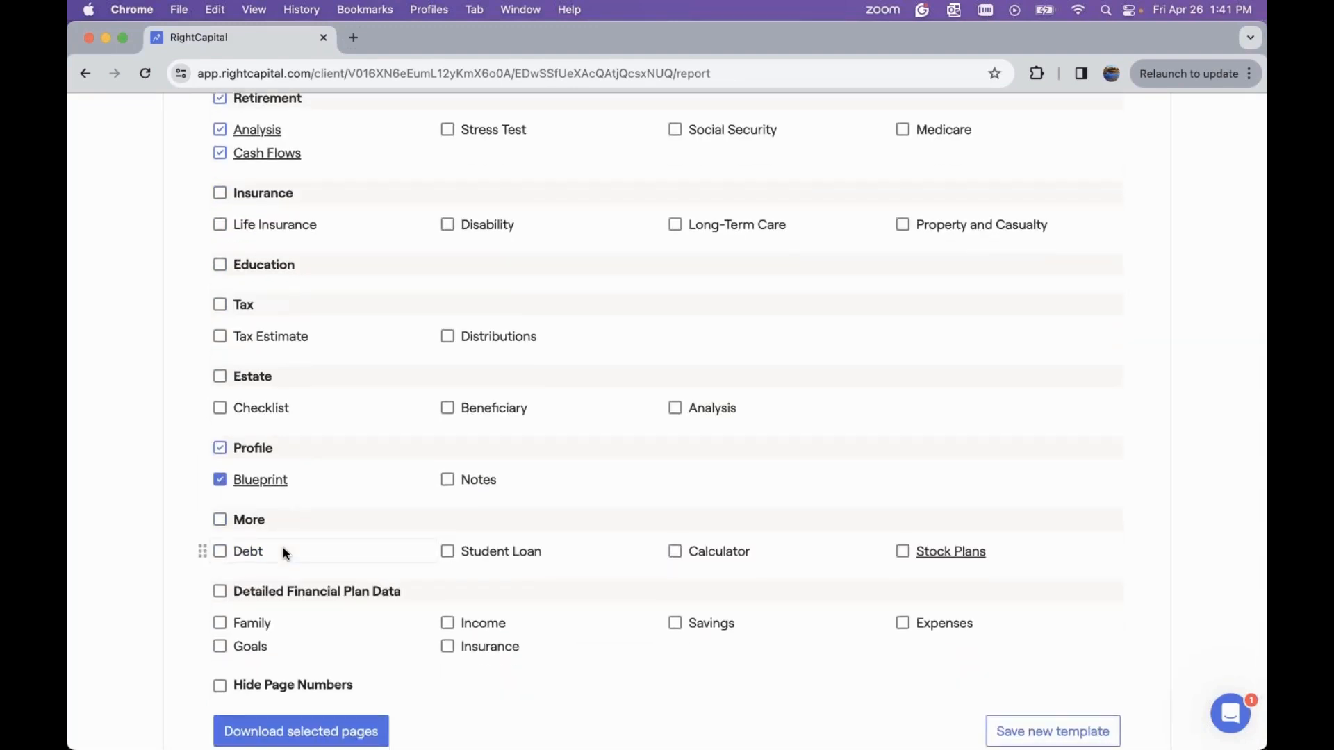
pyautogui.scroll(5, 282, 548)
pyautogui.scroll(1, 282, 548)
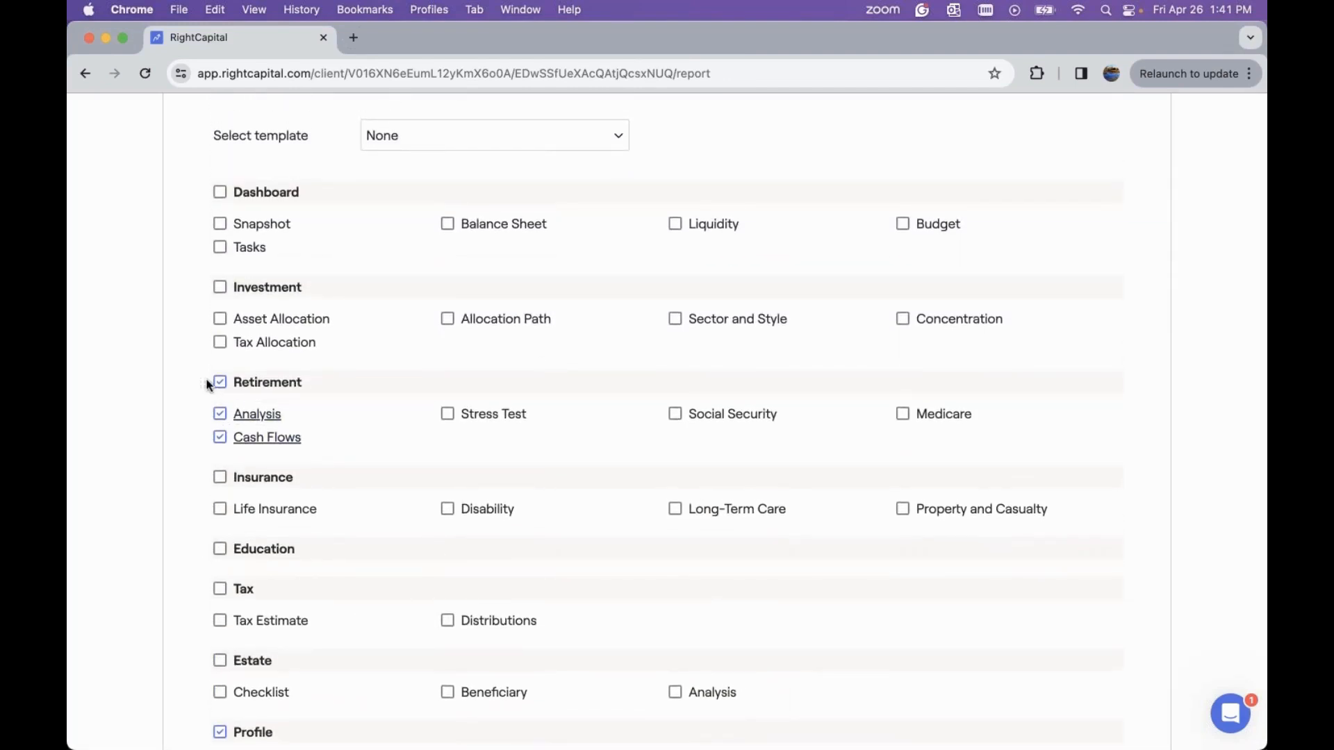
pyautogui.moveTo(209, 384); pyautogui.dragTo(213, 285)
pyautogui.scroll(-1, 198, 726)
pyautogui.moveTo(201, 727); pyautogui.dragTo(196, 243)
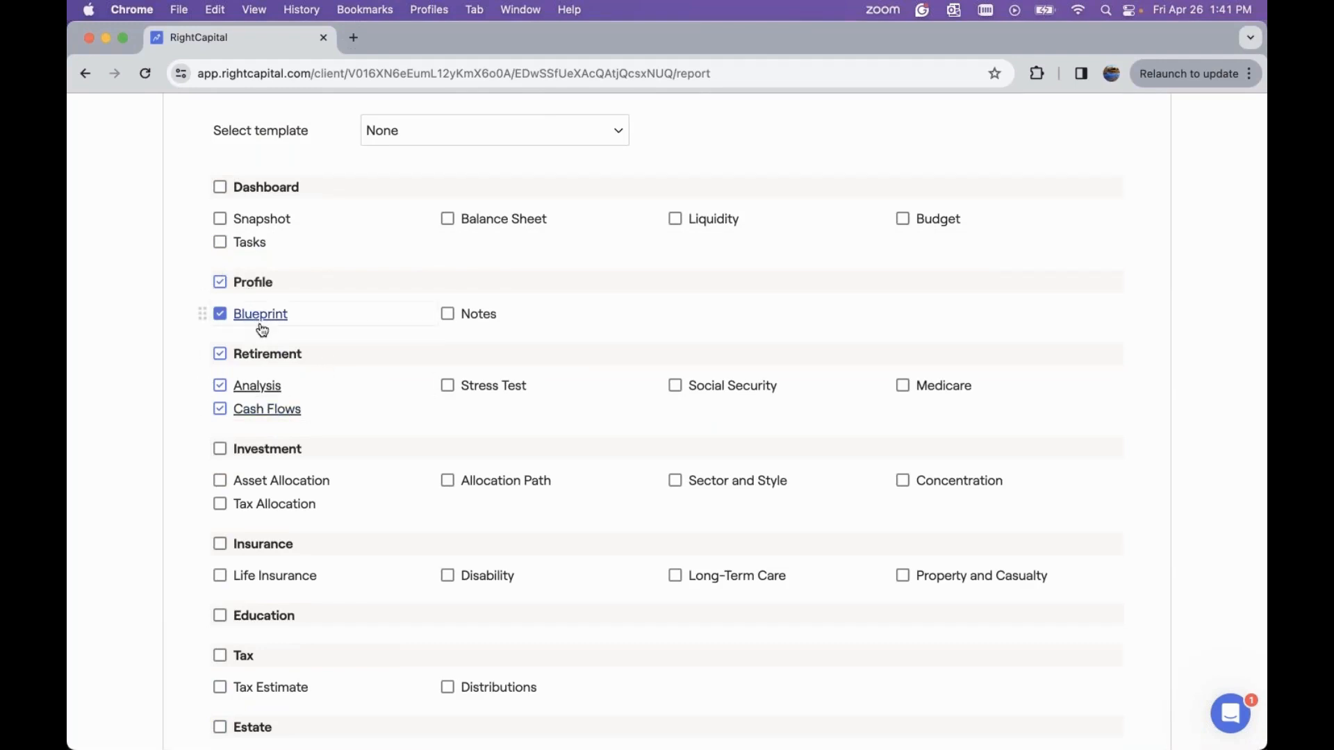
# Reopen the retirement analysis report settings and close them
pyautogui.click(259, 388)
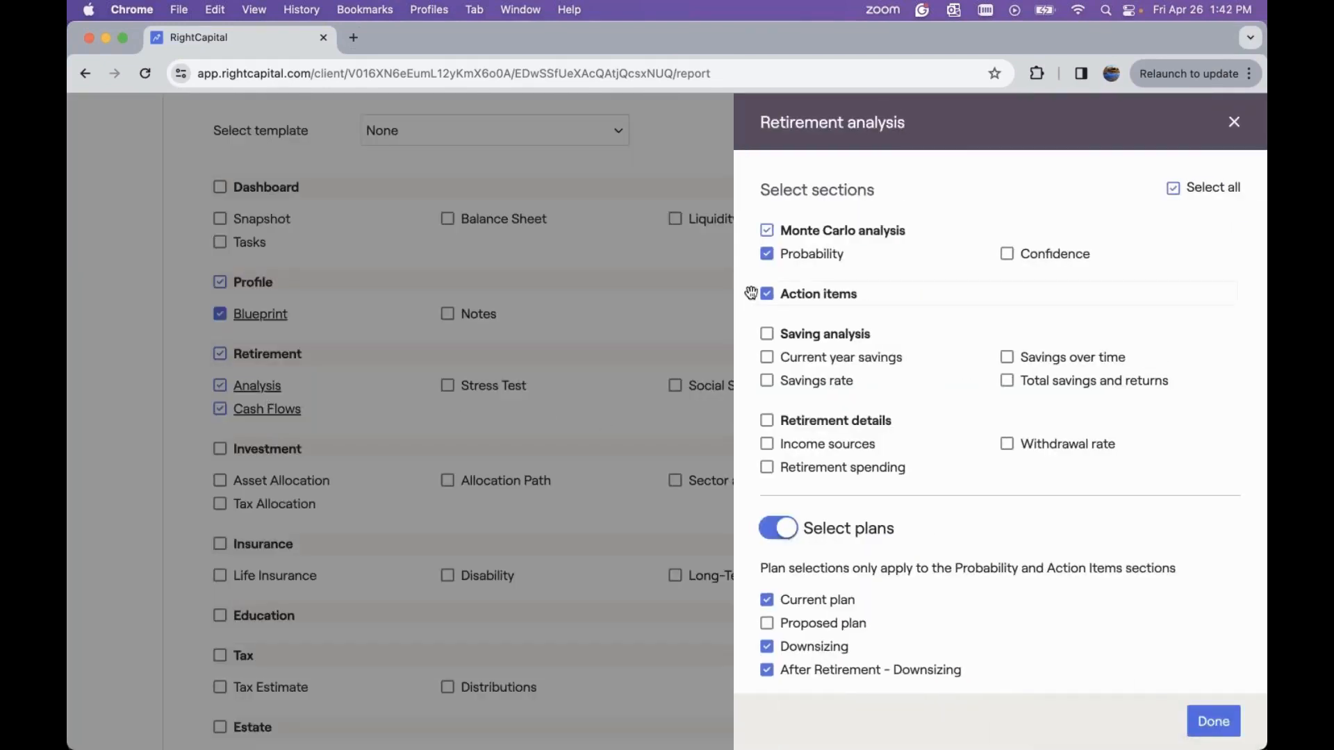
pyautogui.moveTo(747, 294)
pyautogui.mouseDown()
pyautogui.moveTo(774, 286)
pyautogui.moveTo(761, 306)
pyautogui.mouseUp()
pyautogui.click(1236, 123)
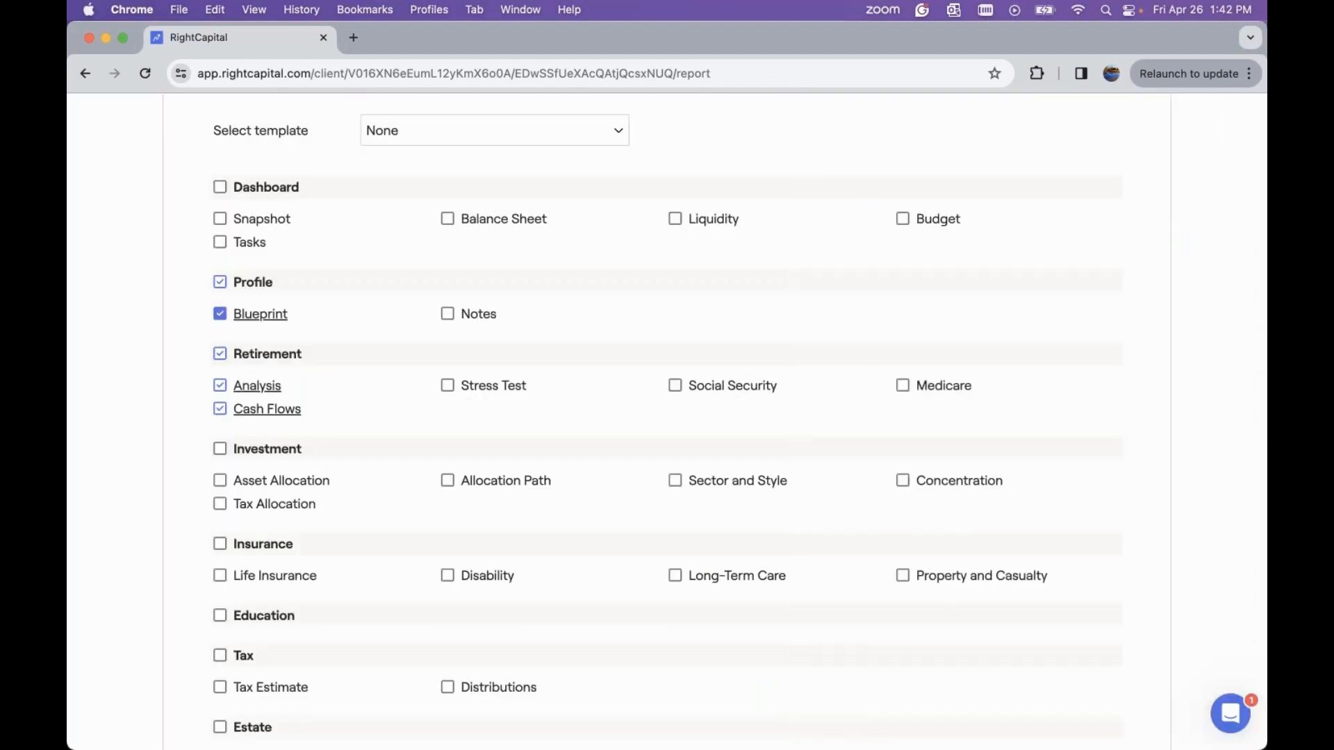
# Return to the retirement analysis page and view the probability comparison of both plans
pyautogui.scroll(3, 1236, 124)
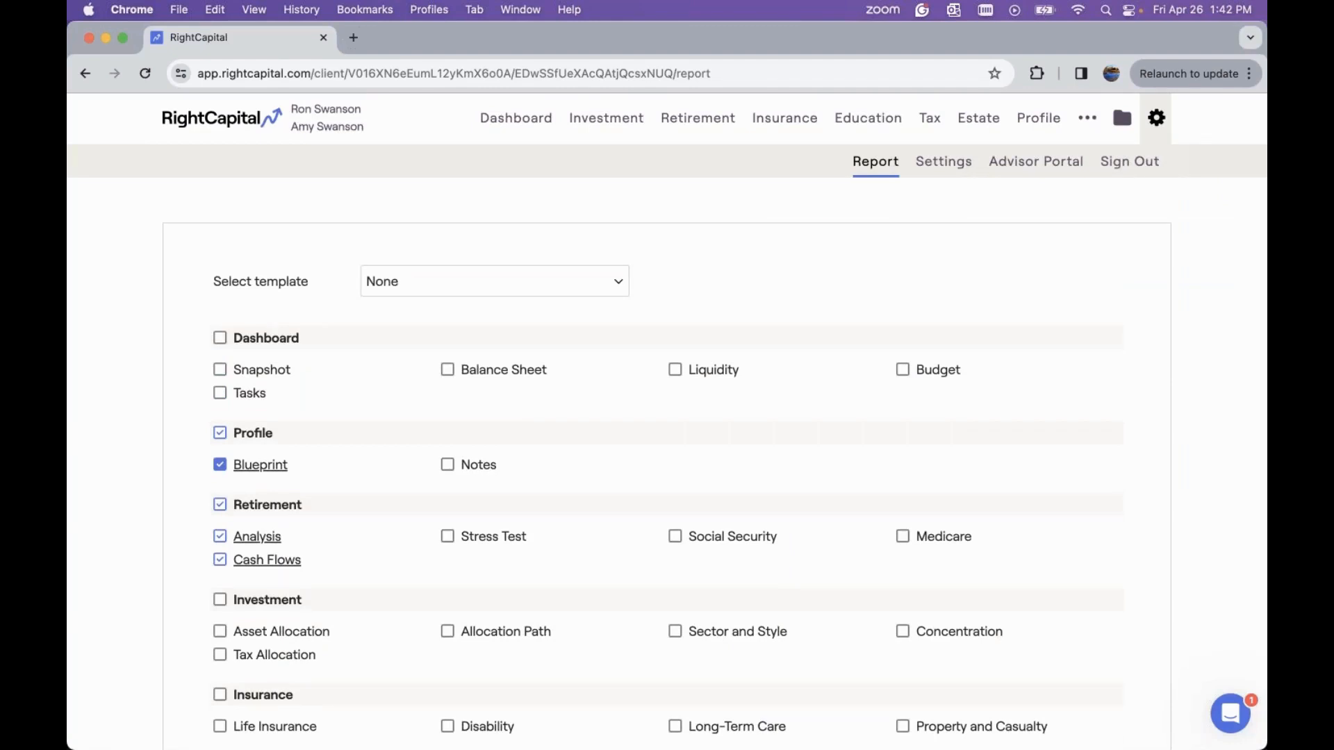
pyautogui.click(695, 132)
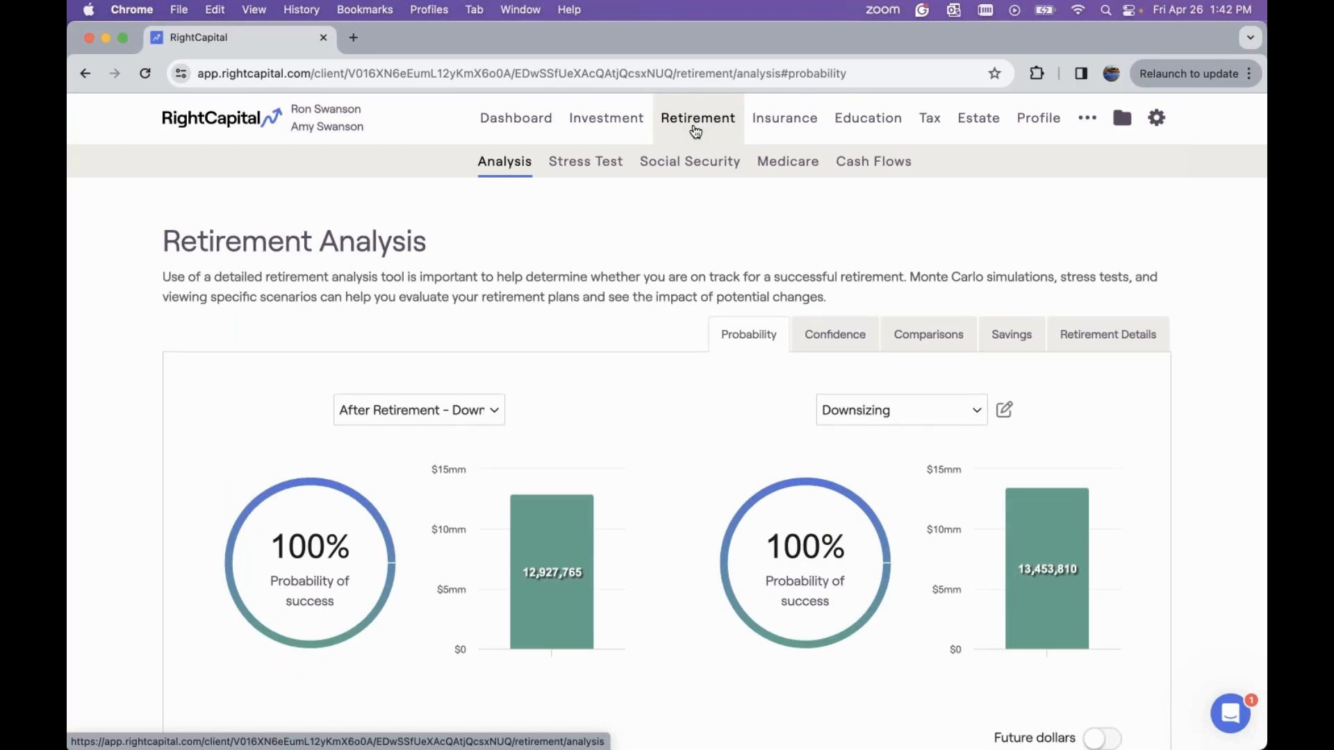
pyautogui.scroll(-2, 714, 223)
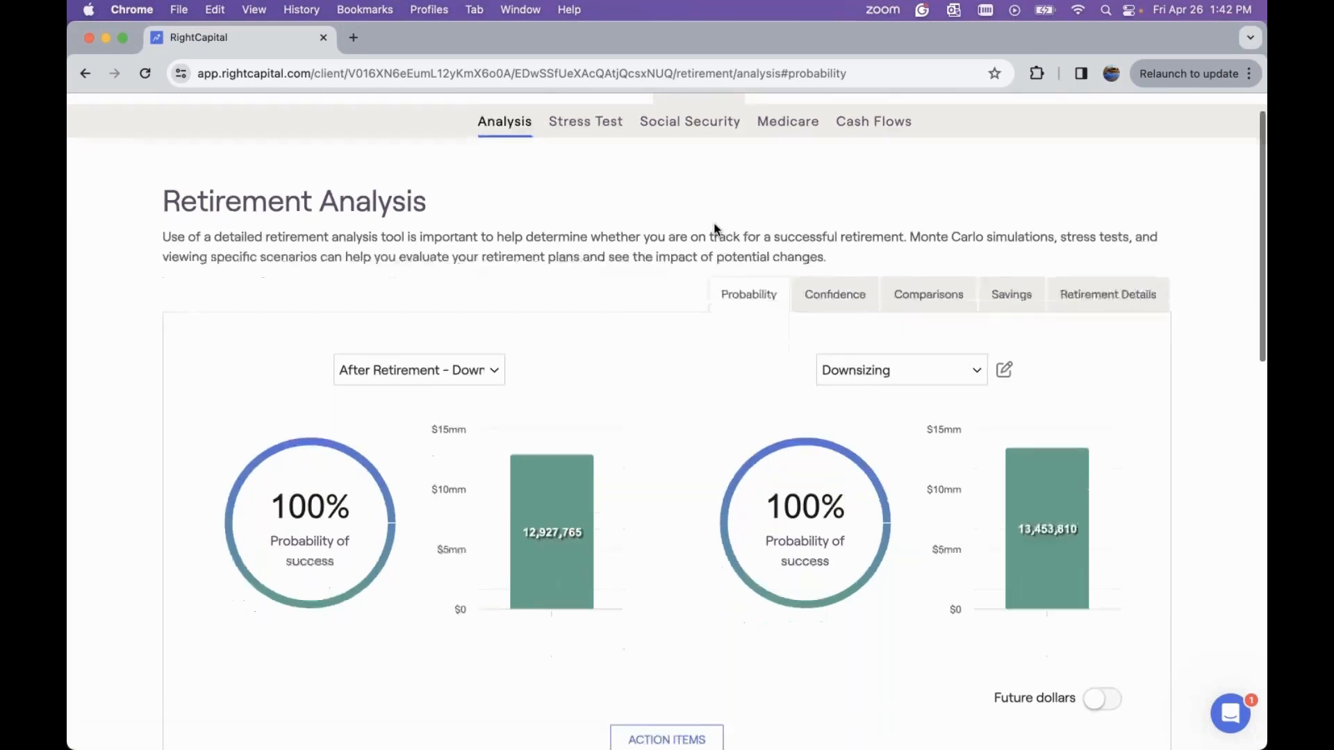
pyautogui.scroll(-2, 714, 227)
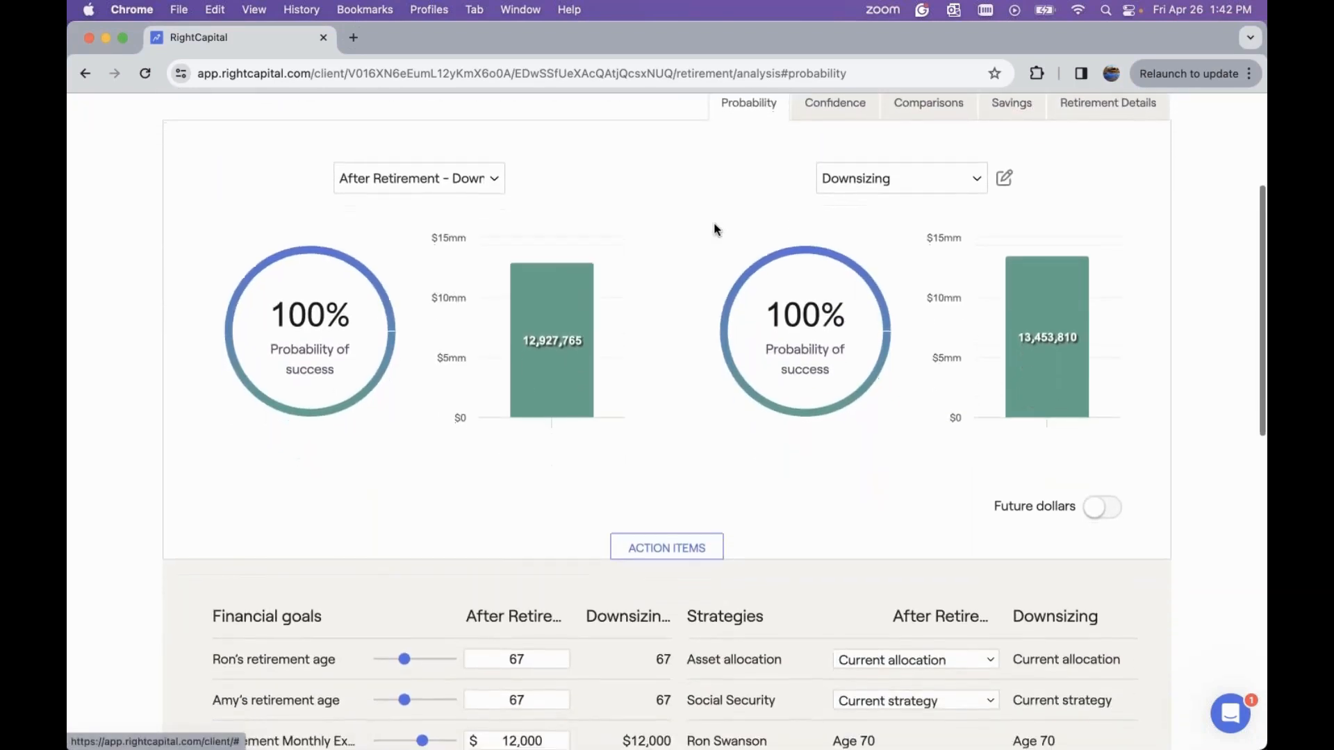
pyautogui.scroll(-1, 715, 230)
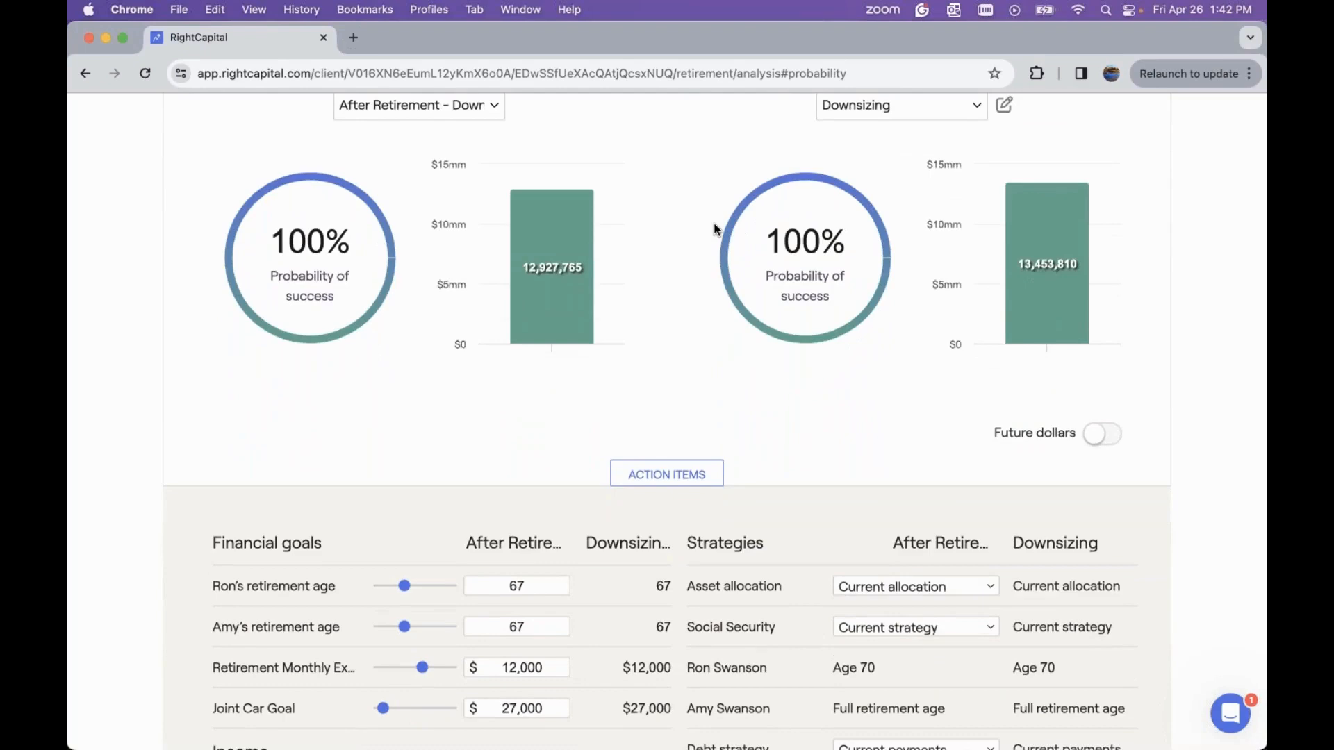
# Add a new Business Purchase action item with a purchase price of $300,000
pyautogui.scroll(-5, 714, 229)
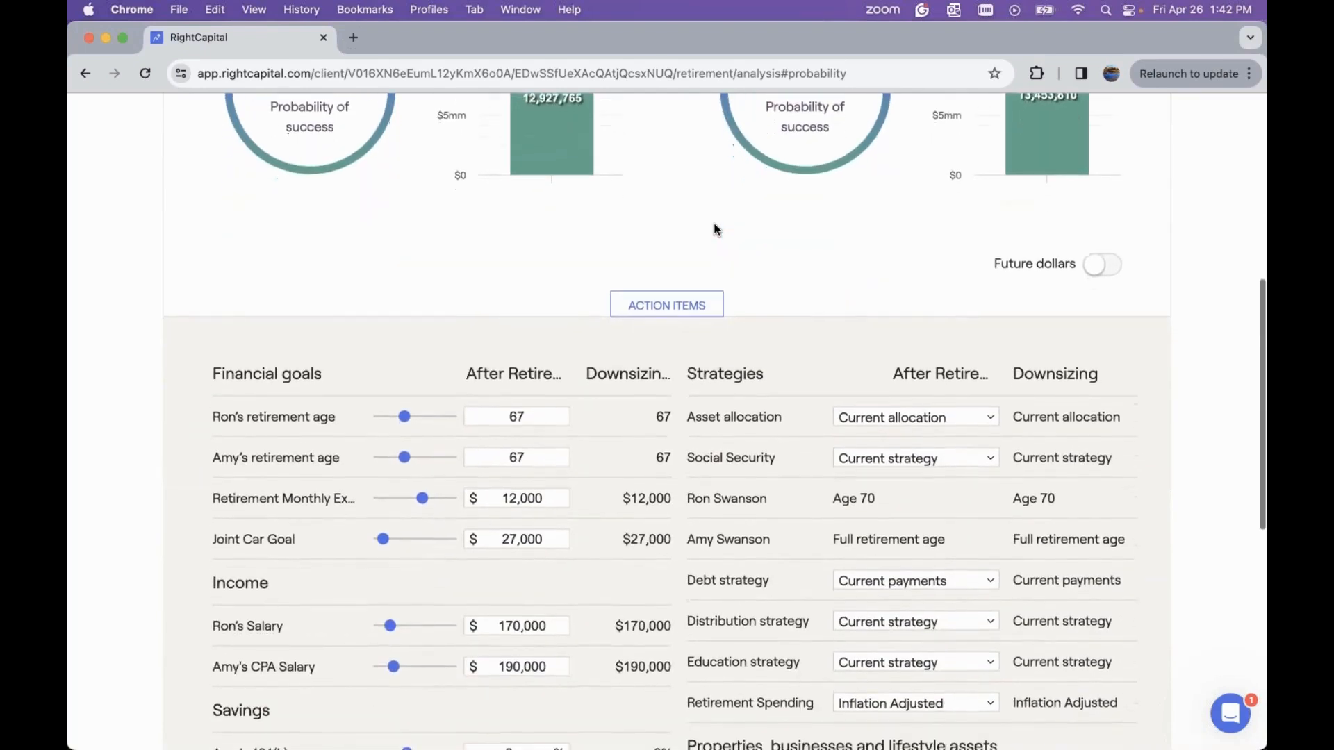
pyautogui.scroll(-8, 715, 229)
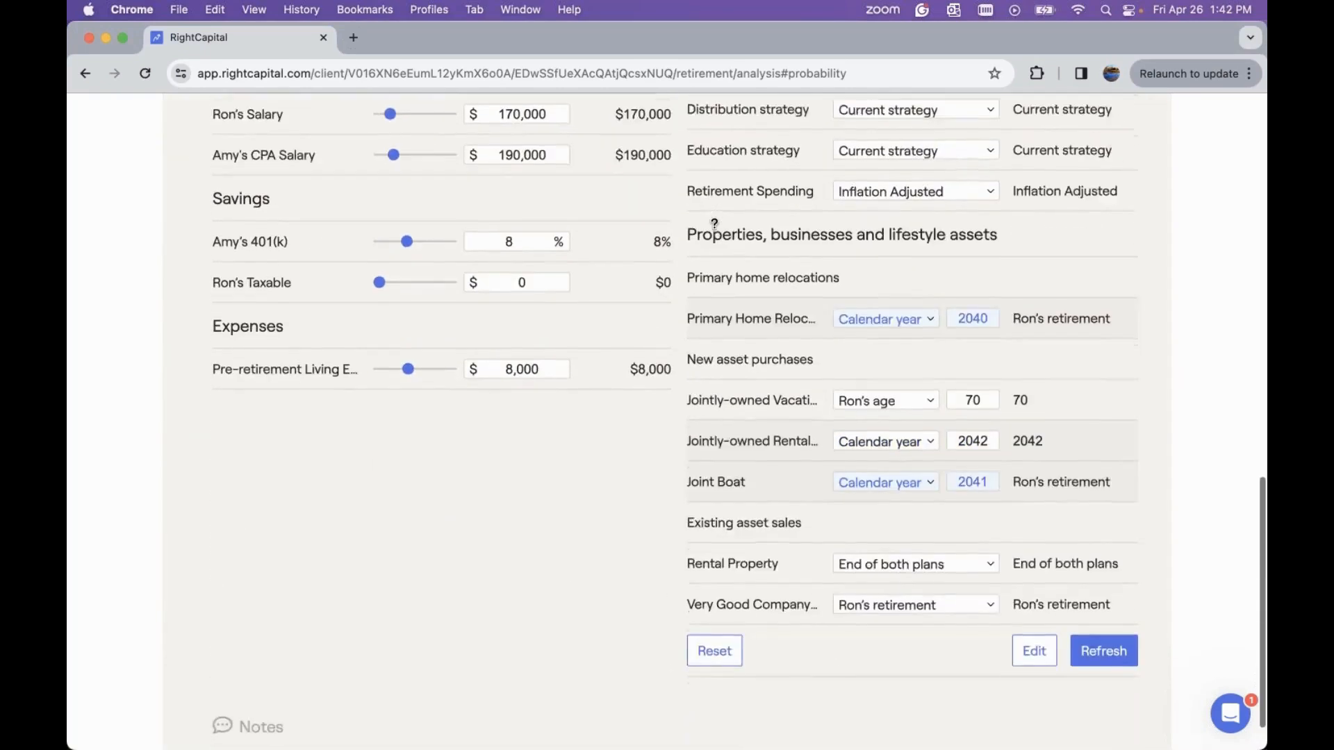
pyautogui.click(1033, 620)
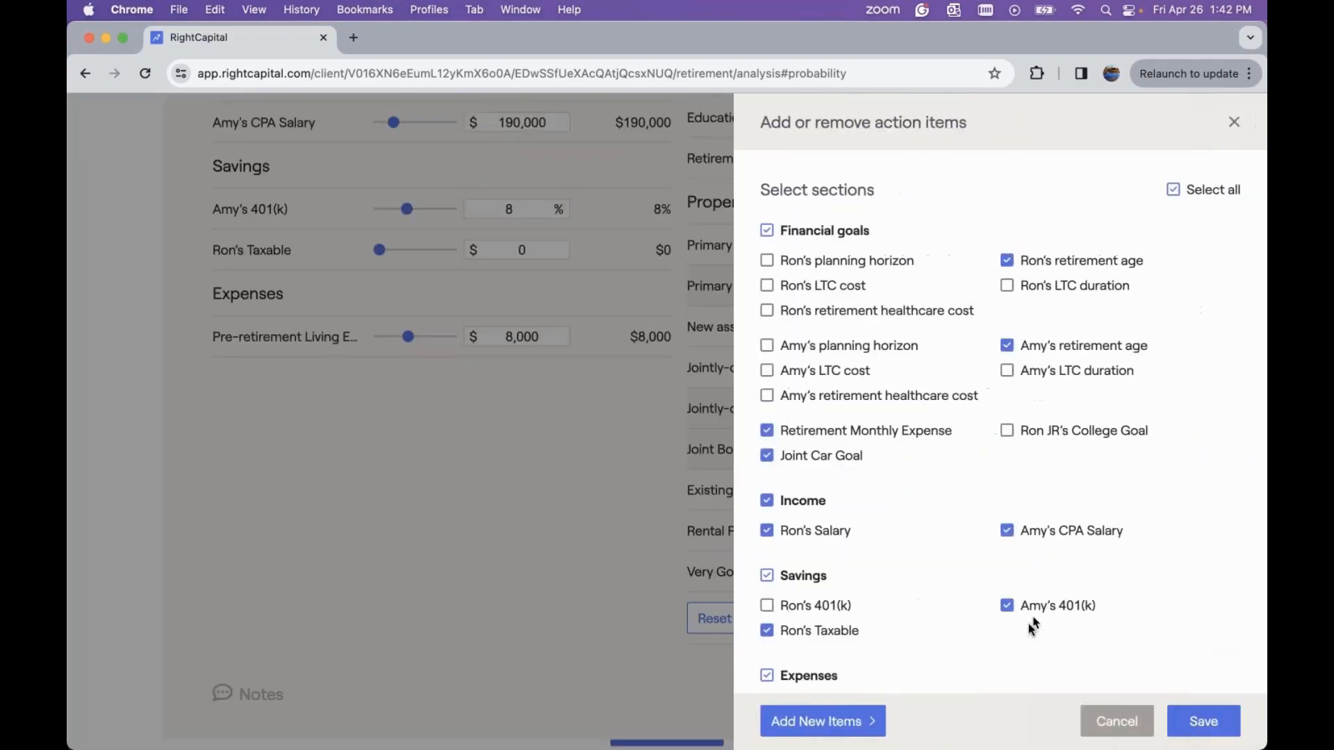
pyautogui.click(817, 724)
pyautogui.moveTo(831, 552)
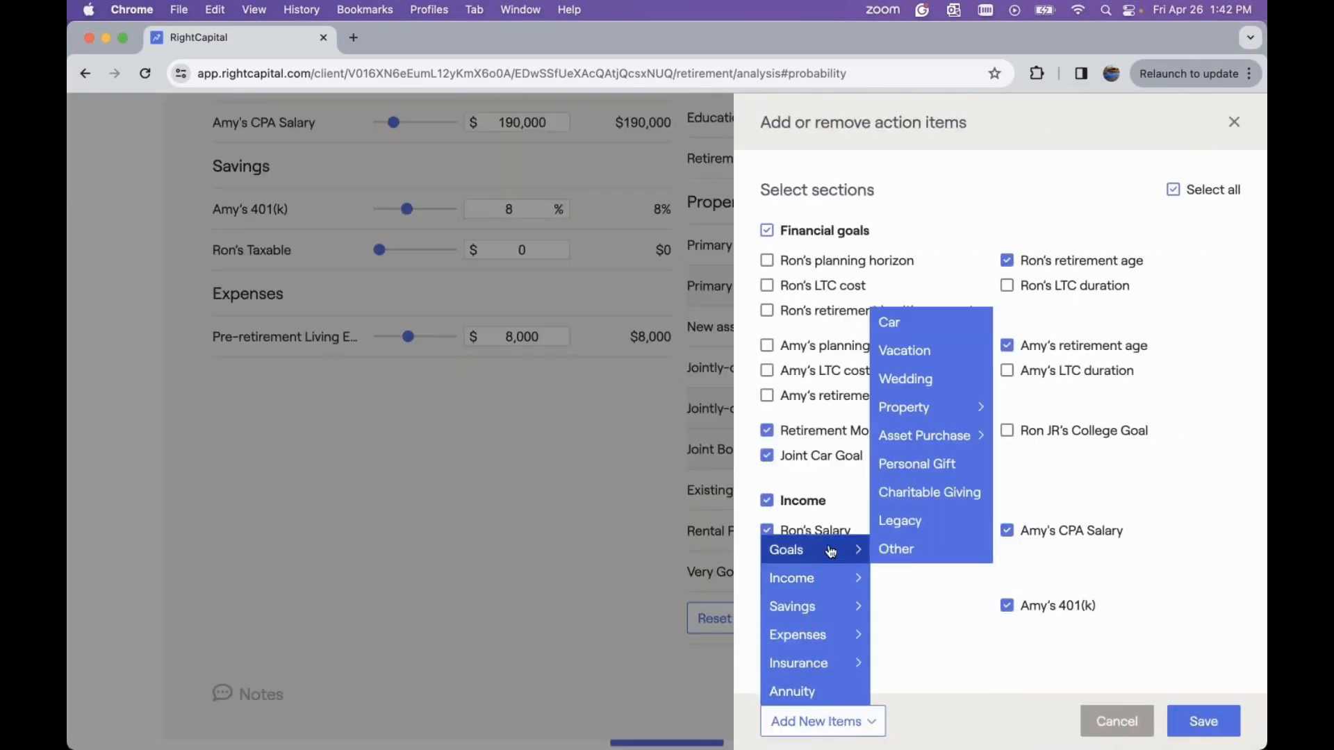
pyautogui.moveTo(971, 436)
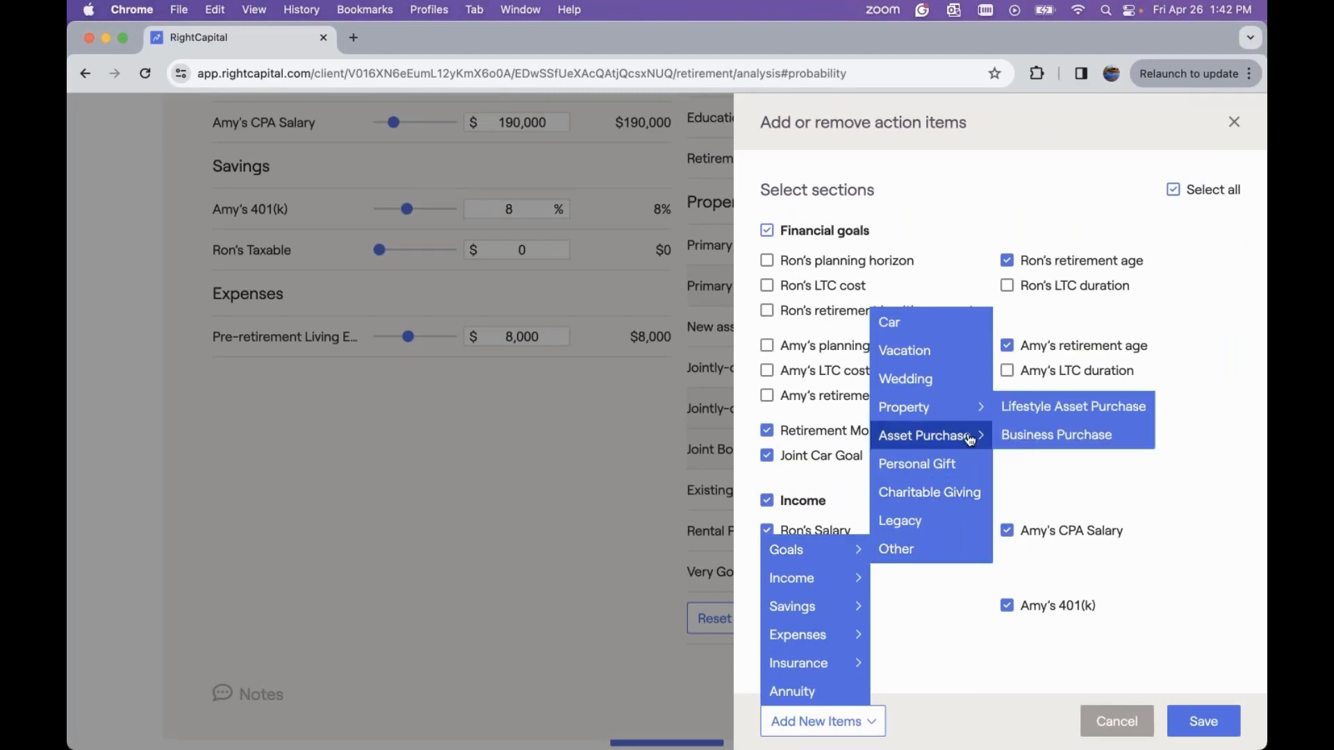
pyautogui.click(1011, 438)
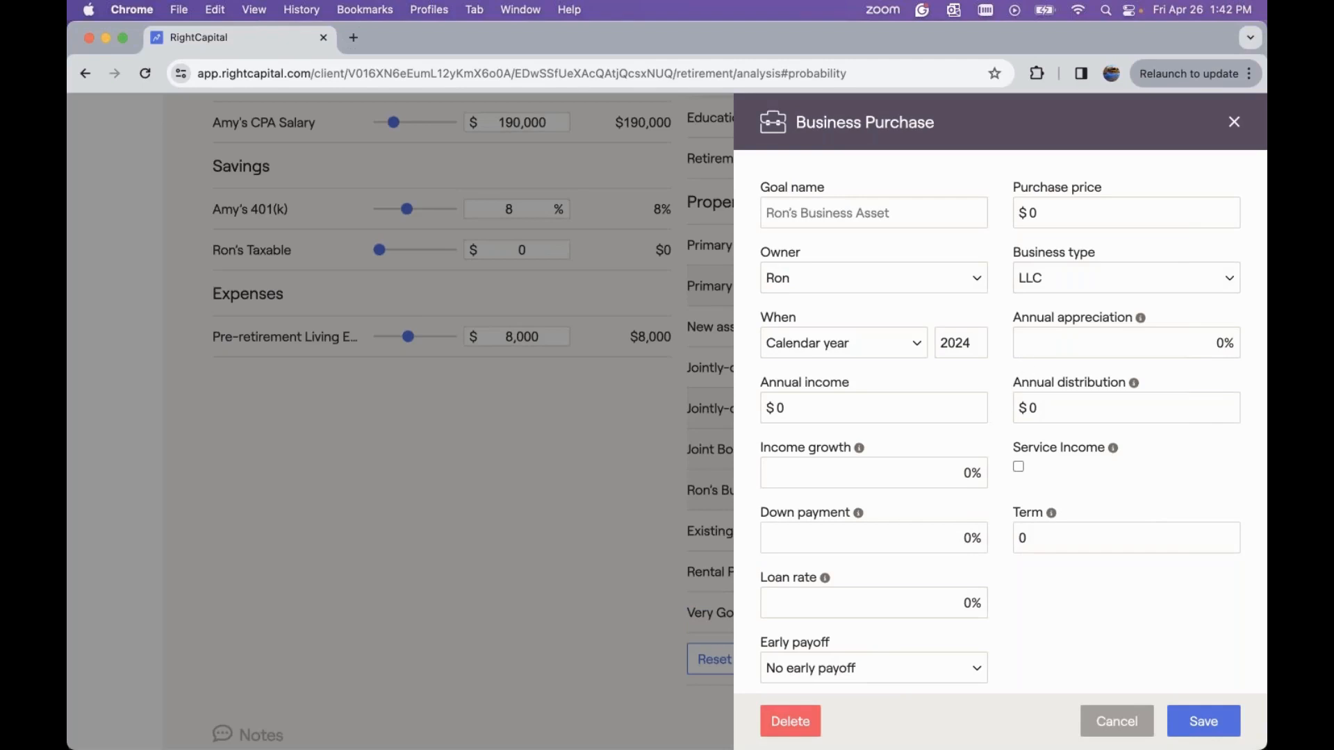
pyautogui.click(1040, 221)
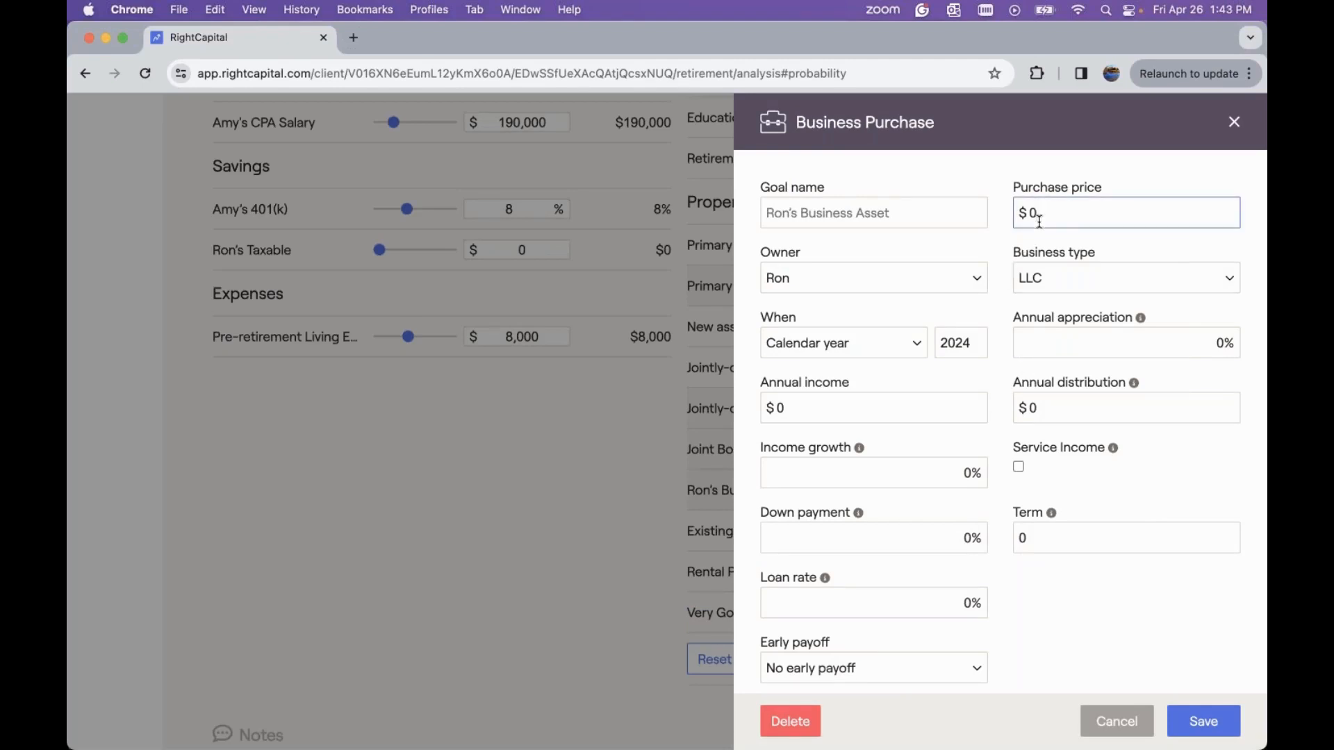
pyautogui.press('BackSpace')
pyautogui.write('300000')
# Set the business purchase to calendar year 2042 with 3% annual appreciation
pyautogui.click(1095, 280)
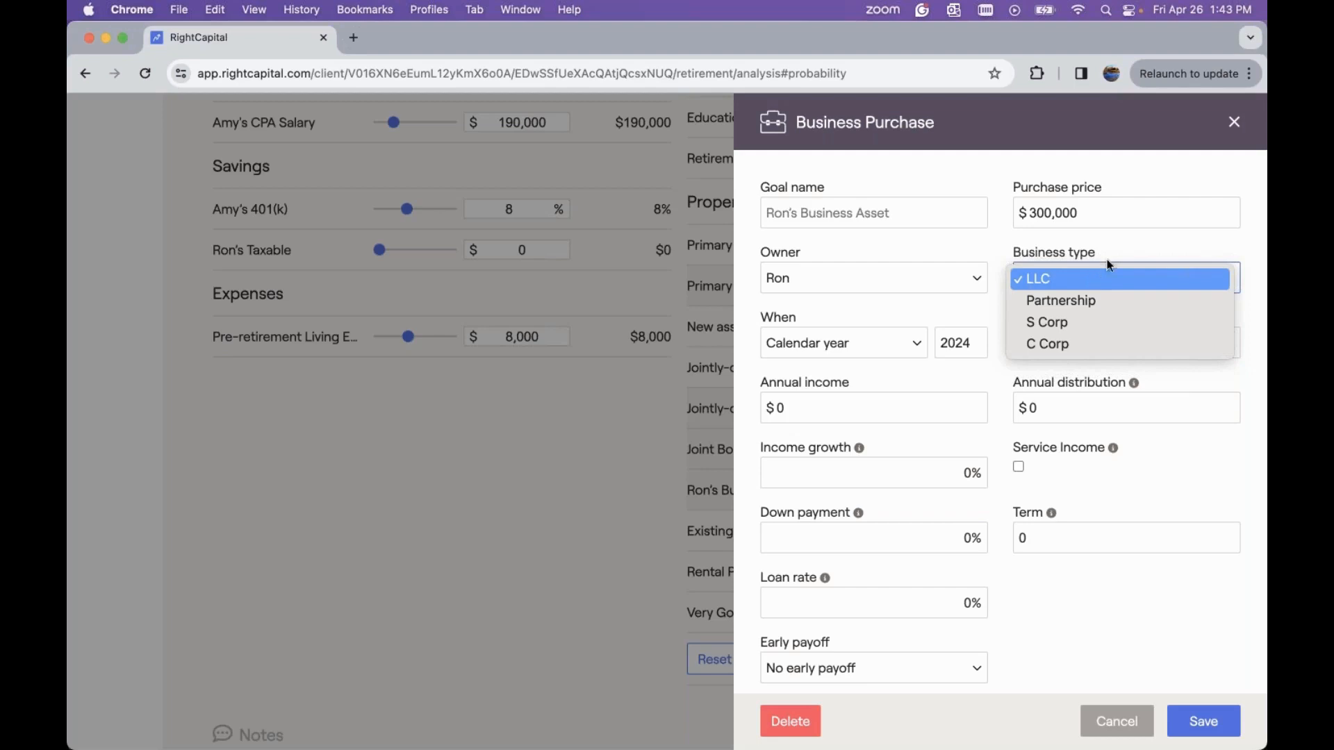
pyautogui.click(1109, 264)
pyautogui.scroll(-3, 941, 334)
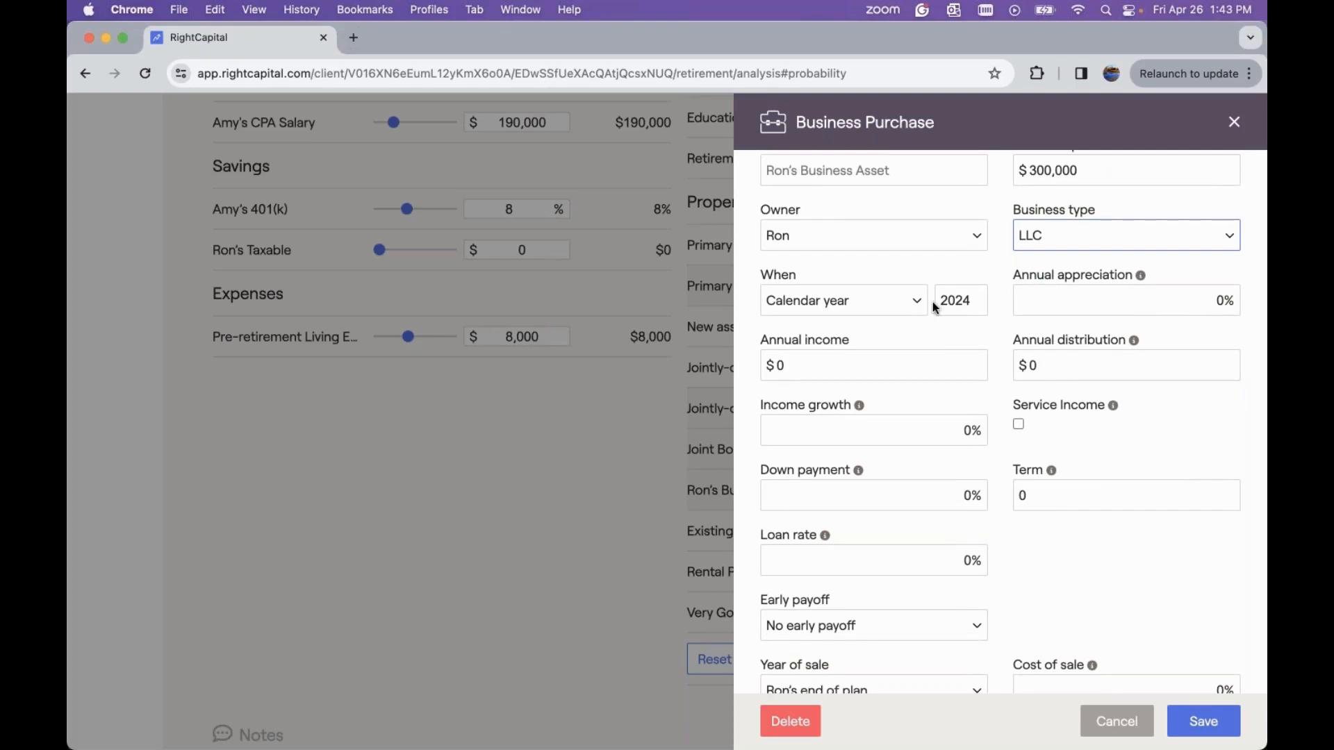
pyautogui.click(972, 301)
pyautogui.press('BackSpace')
pyautogui.press('BackSpace')
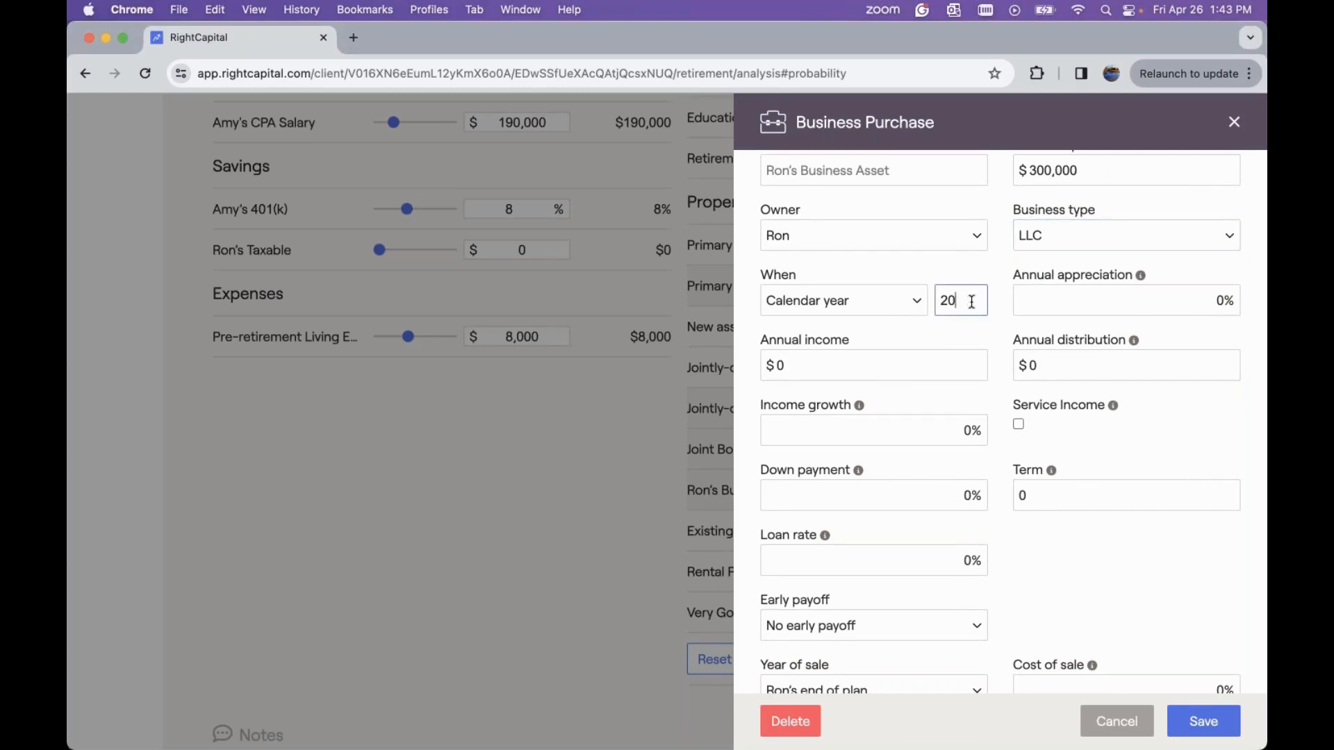
pyautogui.write('42')
pyautogui.click(1150, 303)
pyautogui.press('Delete')
pyautogui.write('3')
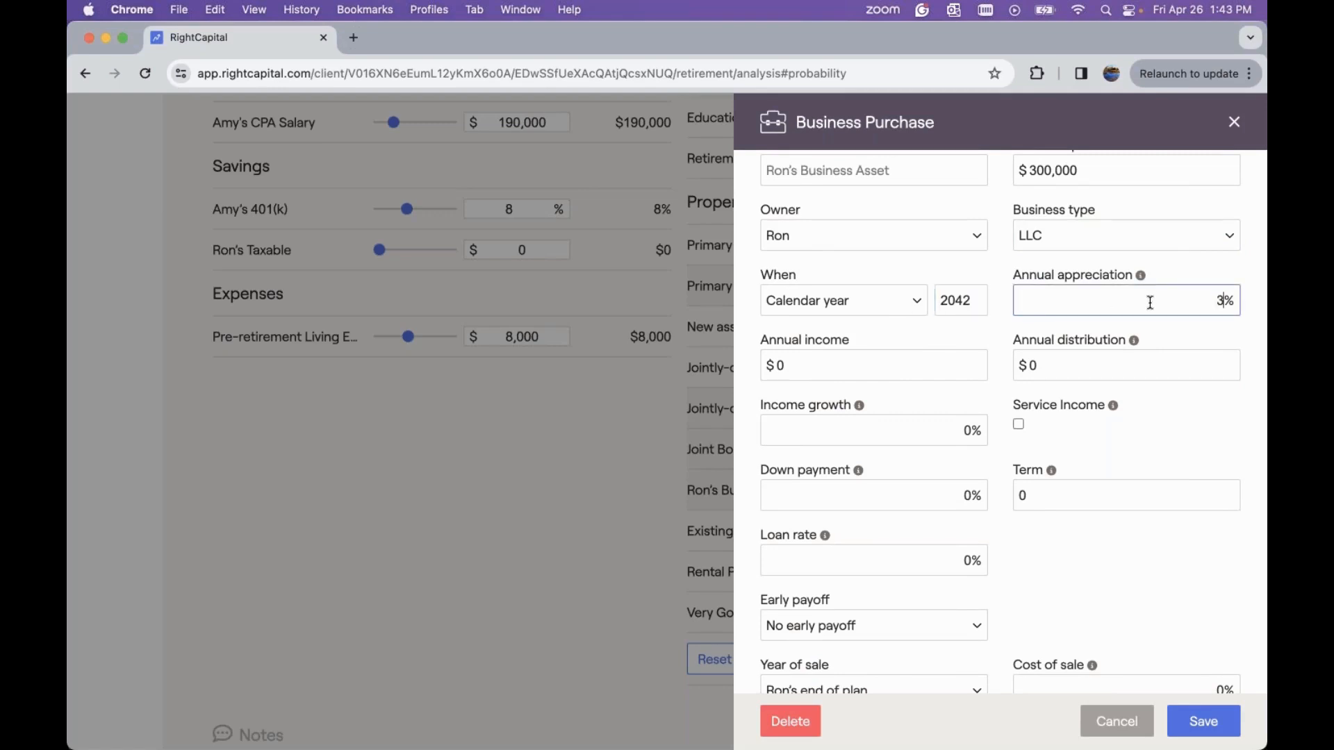
# Set the business's annual income and annual distribution to $30,000 each
pyautogui.click(894, 372)
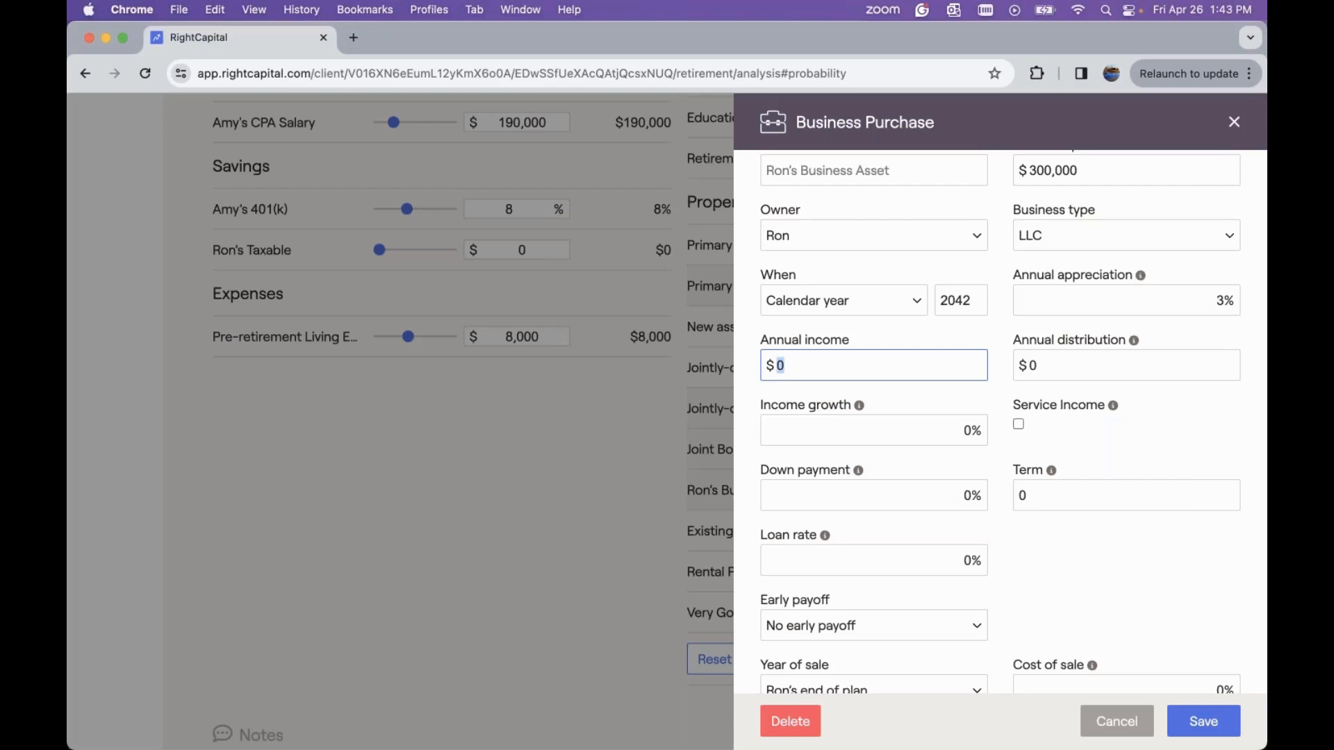
pyautogui.click(868, 363)
pyautogui.press('BackSpace')
pyautogui.write('30000')
pyautogui.click(1063, 360)
pyautogui.write('30000')
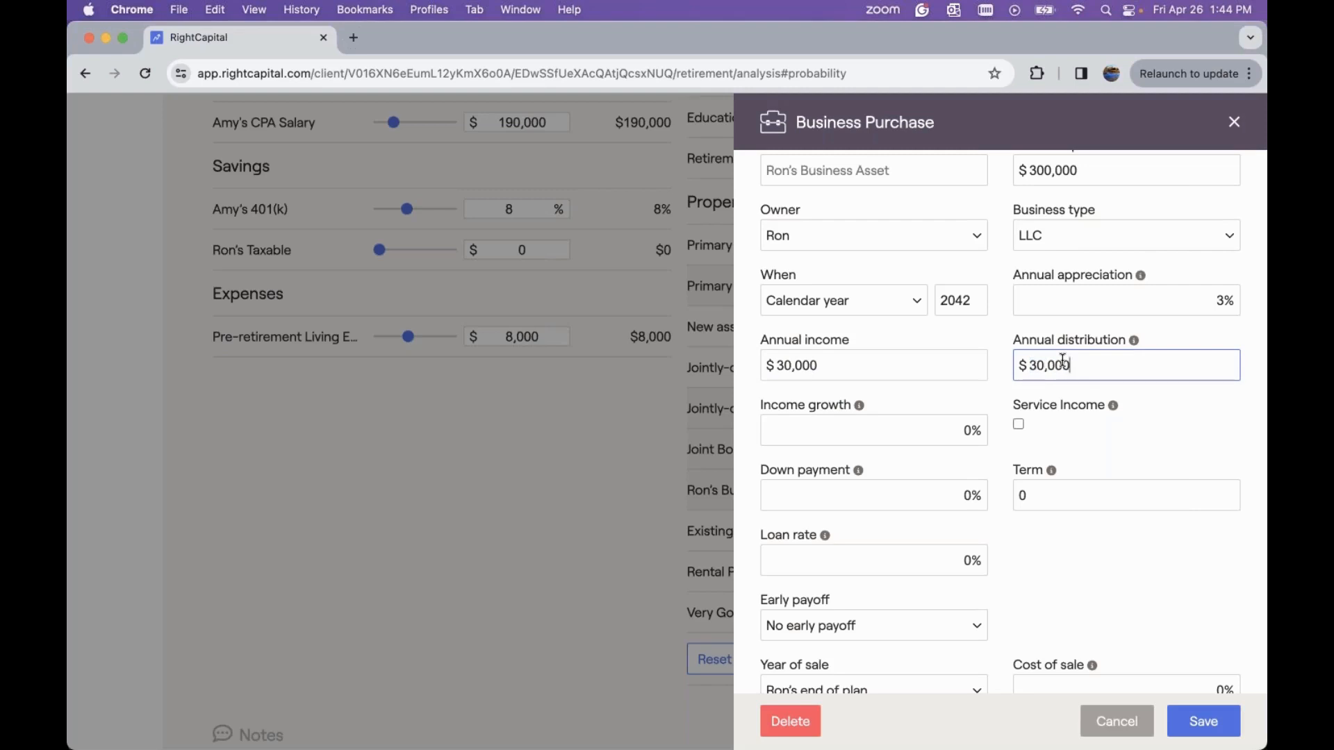
# Set the business's income growth to 9% and down payment to 50%
pyautogui.click(940, 436)
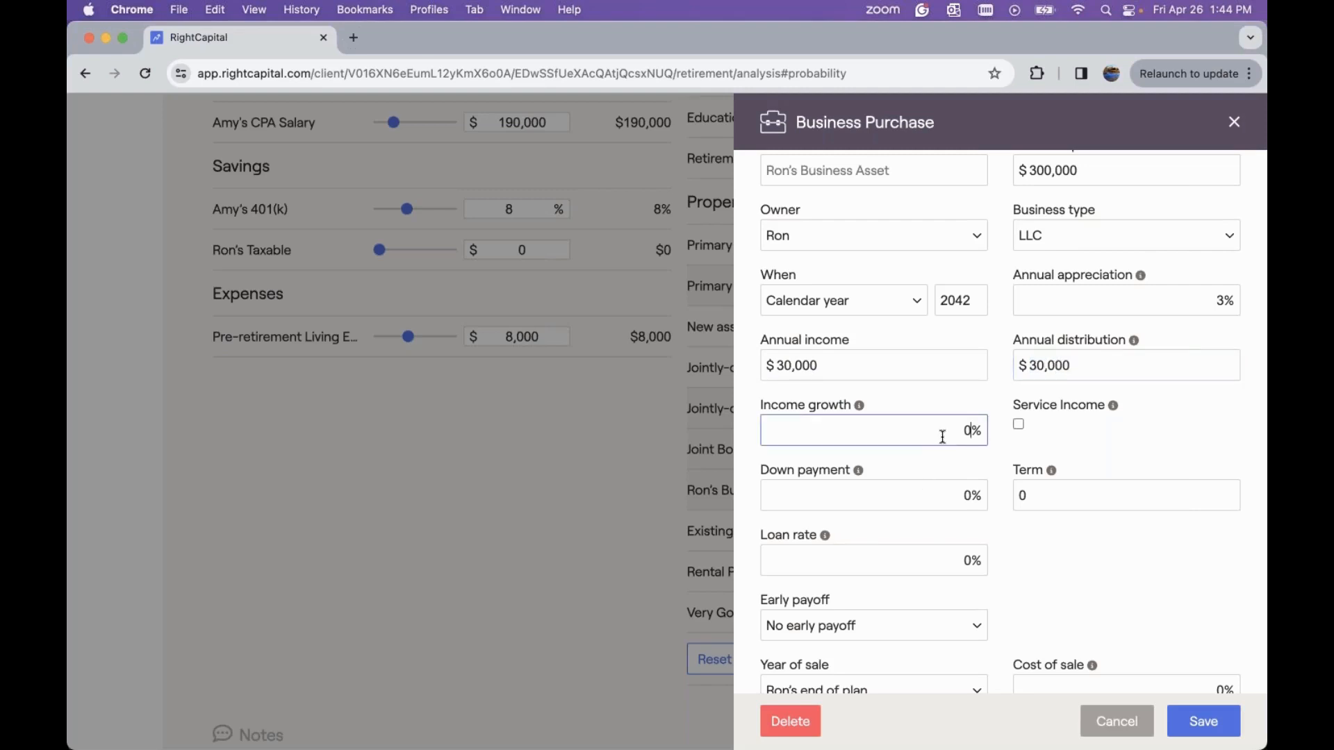
pyautogui.press('BackSpace')
pyautogui.write('9')
pyautogui.scroll(-3, 1003, 500)
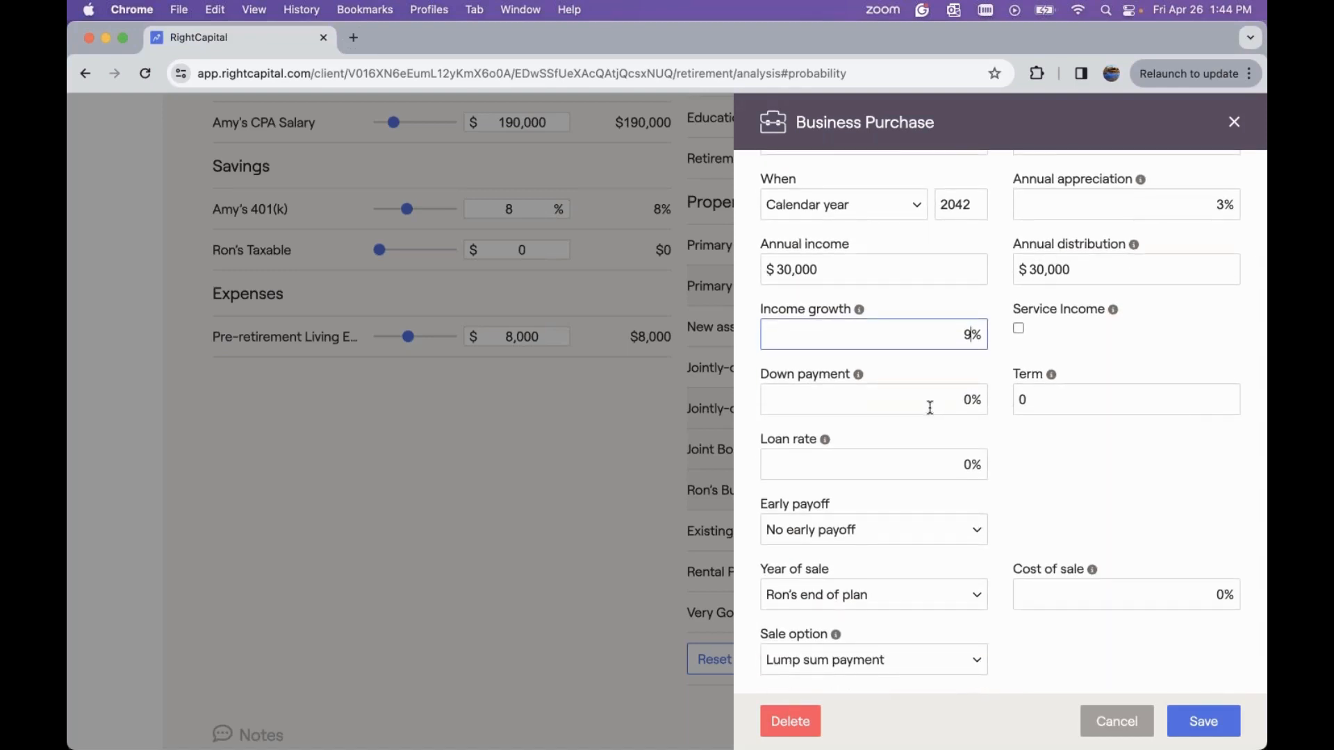
pyautogui.click(936, 396)
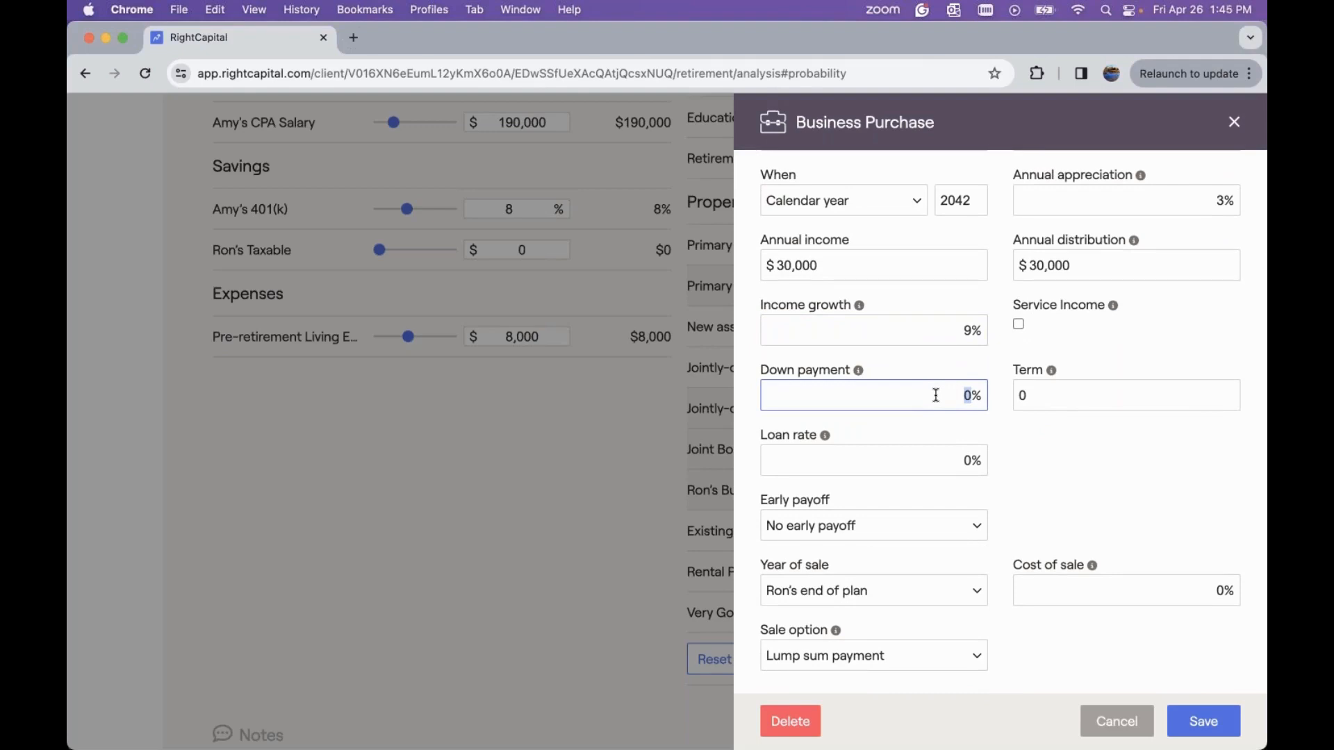
pyautogui.press('BackSpace')
pyautogui.write('50')
# Set the business loan term to 3 and the loan rate to 4%
pyautogui.click(1083, 403)
pyautogui.press('BackSpace')
pyautogui.write('3')
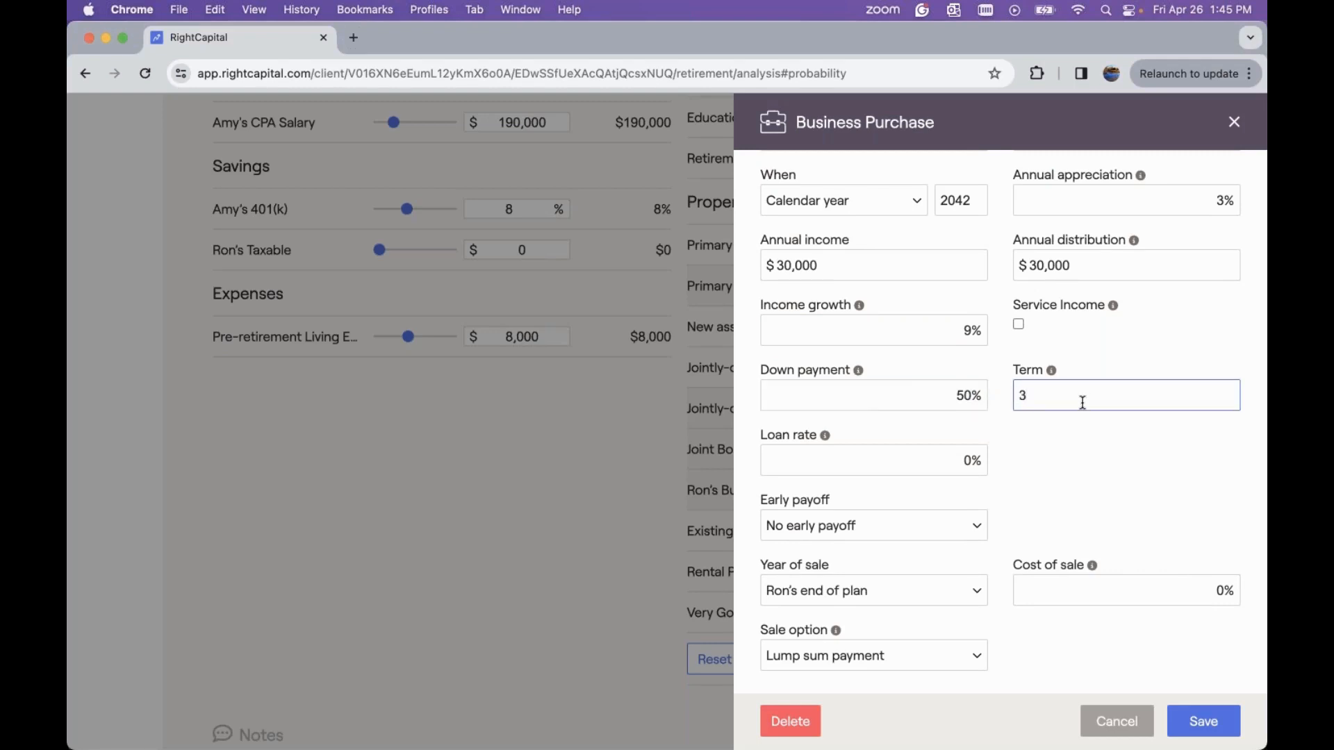
pyautogui.click(956, 471)
pyautogui.press('BackSpace')
pyautogui.write('4')
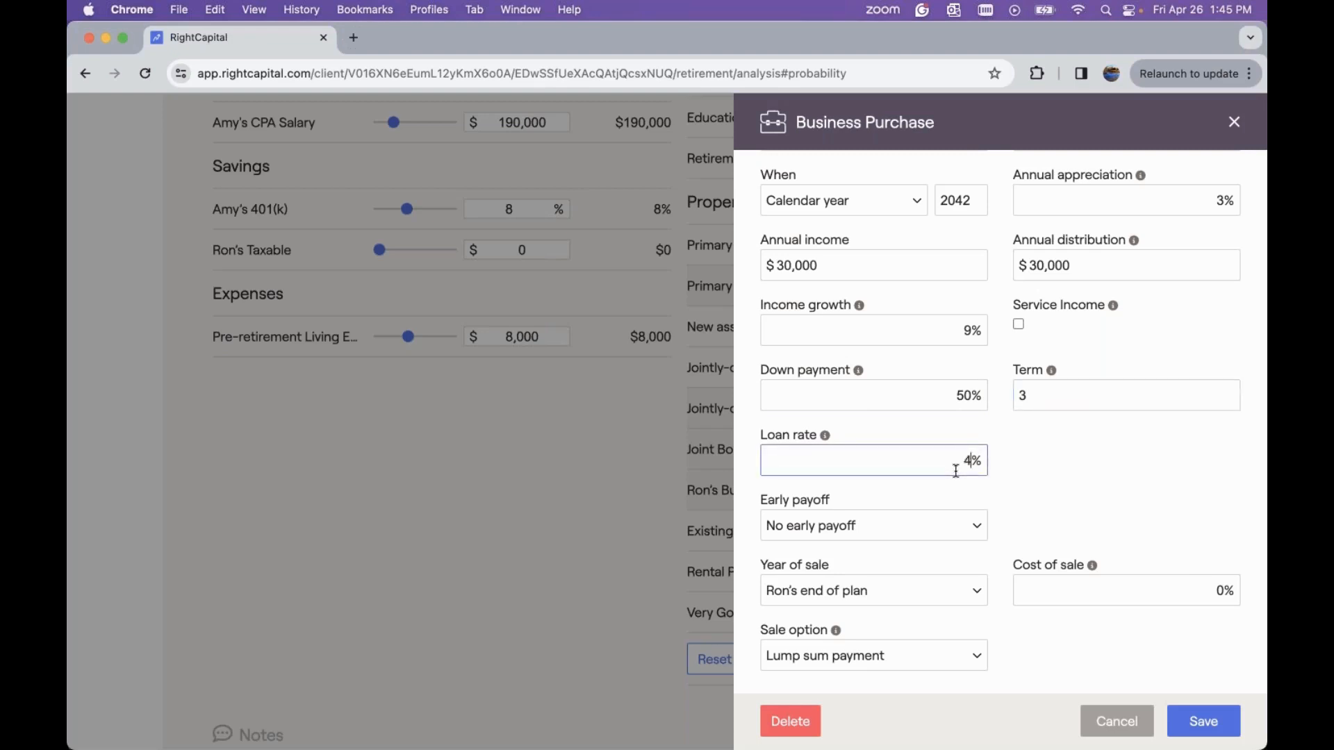
pyautogui.click(1076, 468)
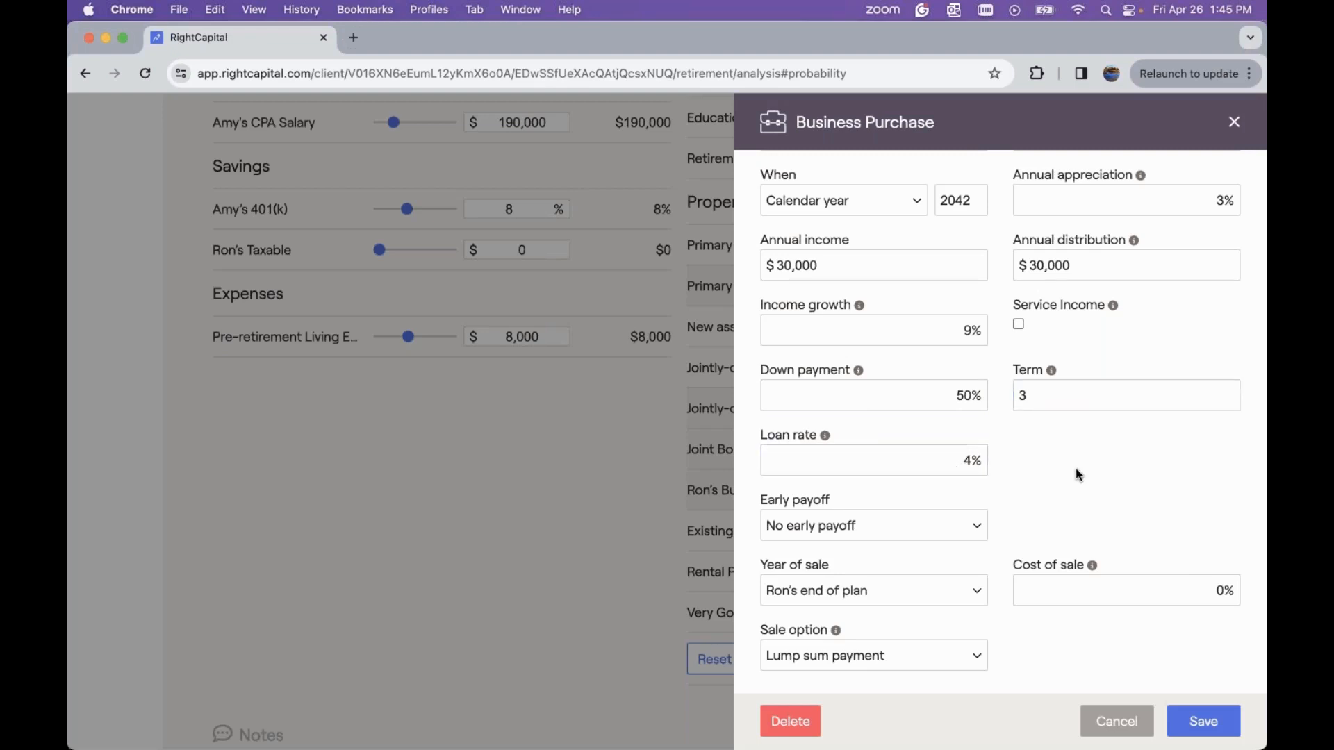
# Set the year of sale to after 8 years
pyautogui.scroll(-1, 1056, 476)
pyautogui.click(907, 573)
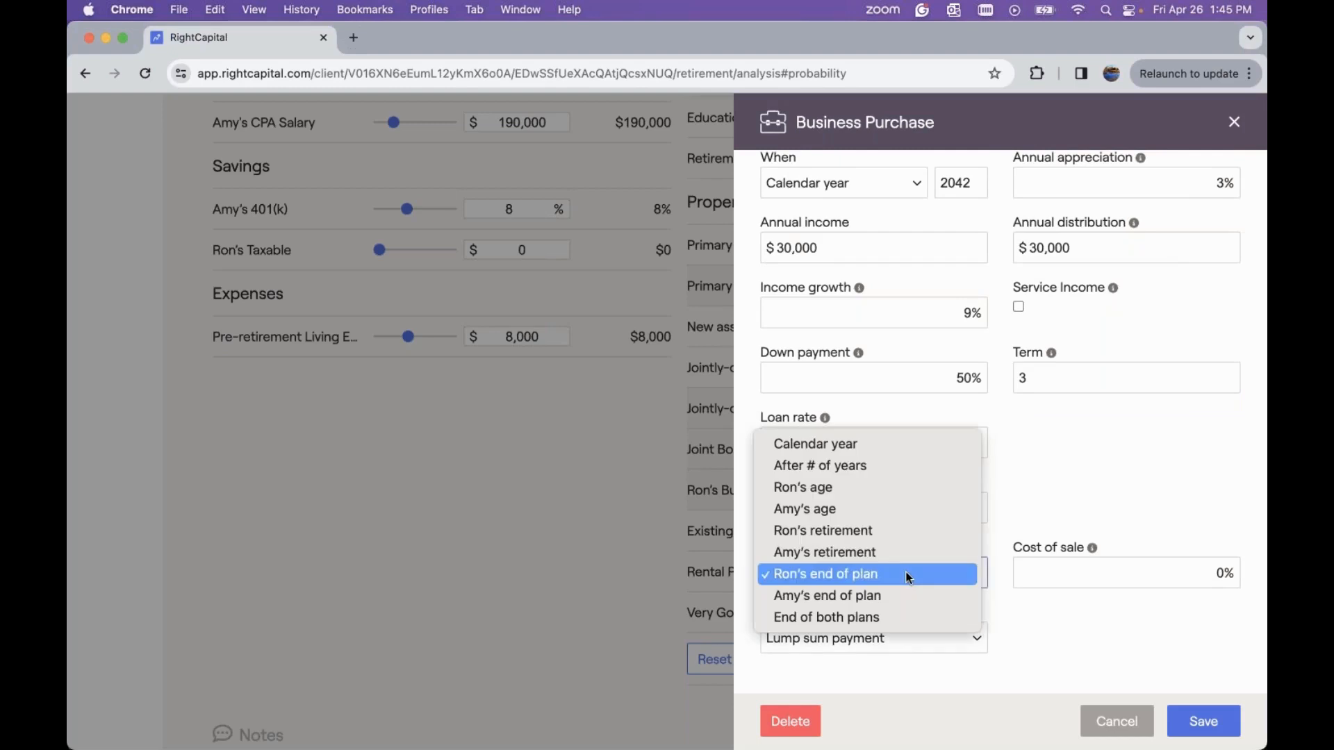
pyautogui.click(926, 467)
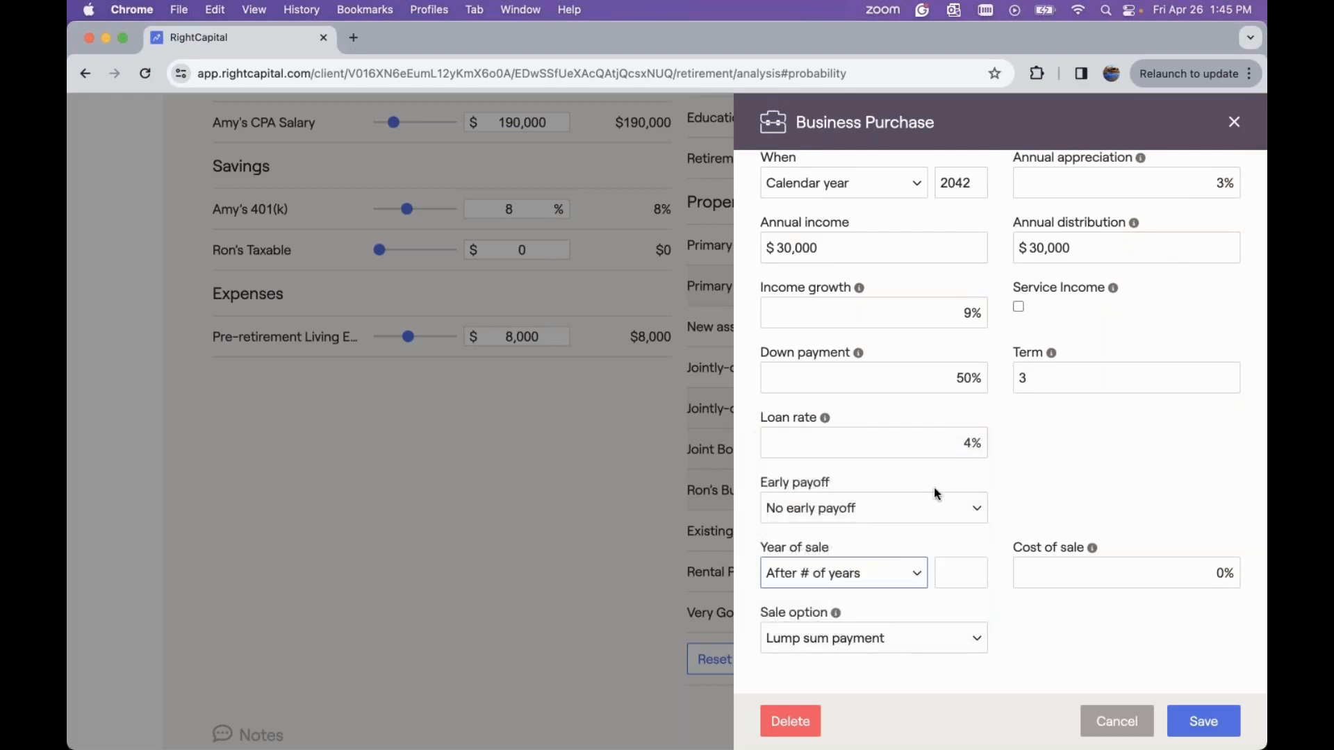
pyautogui.click(965, 576)
pyautogui.write('8')
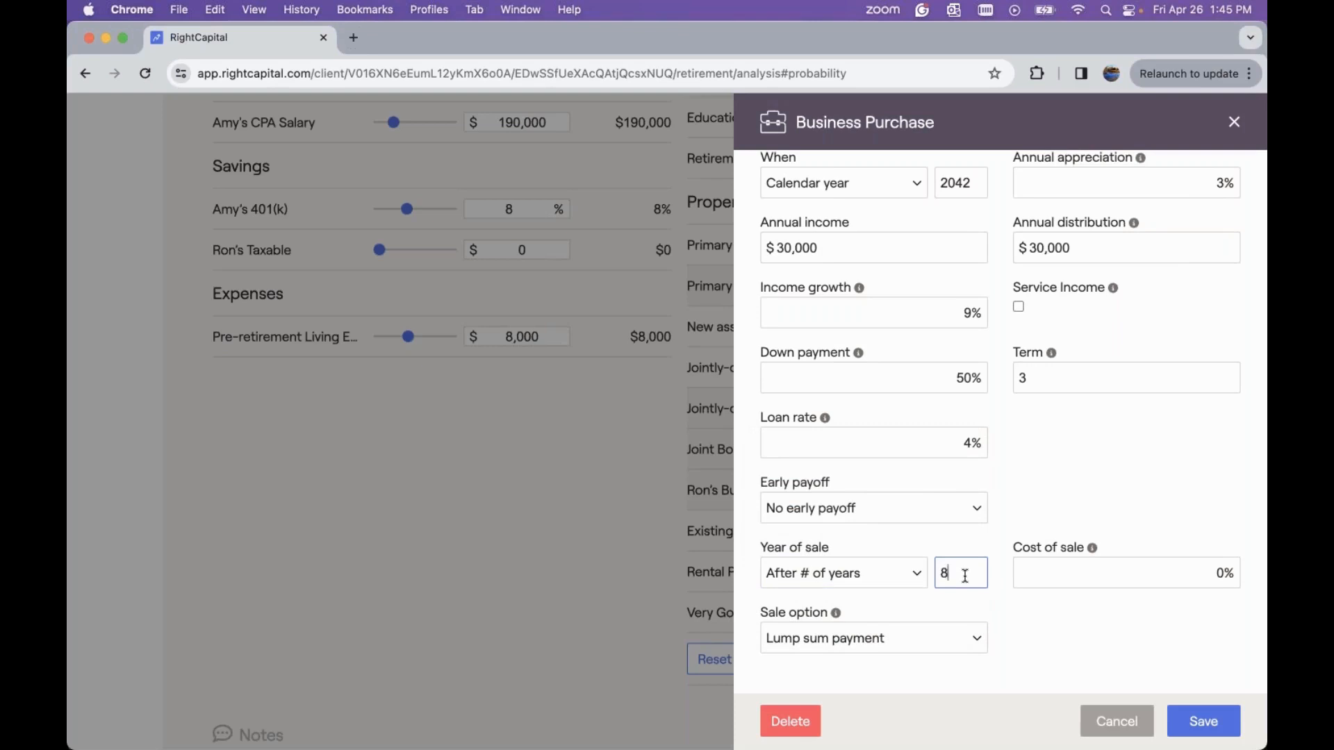
# Set the cost of sale to 5%, keep the lump sum sale option, and save the business purchase
pyautogui.click(1130, 576)
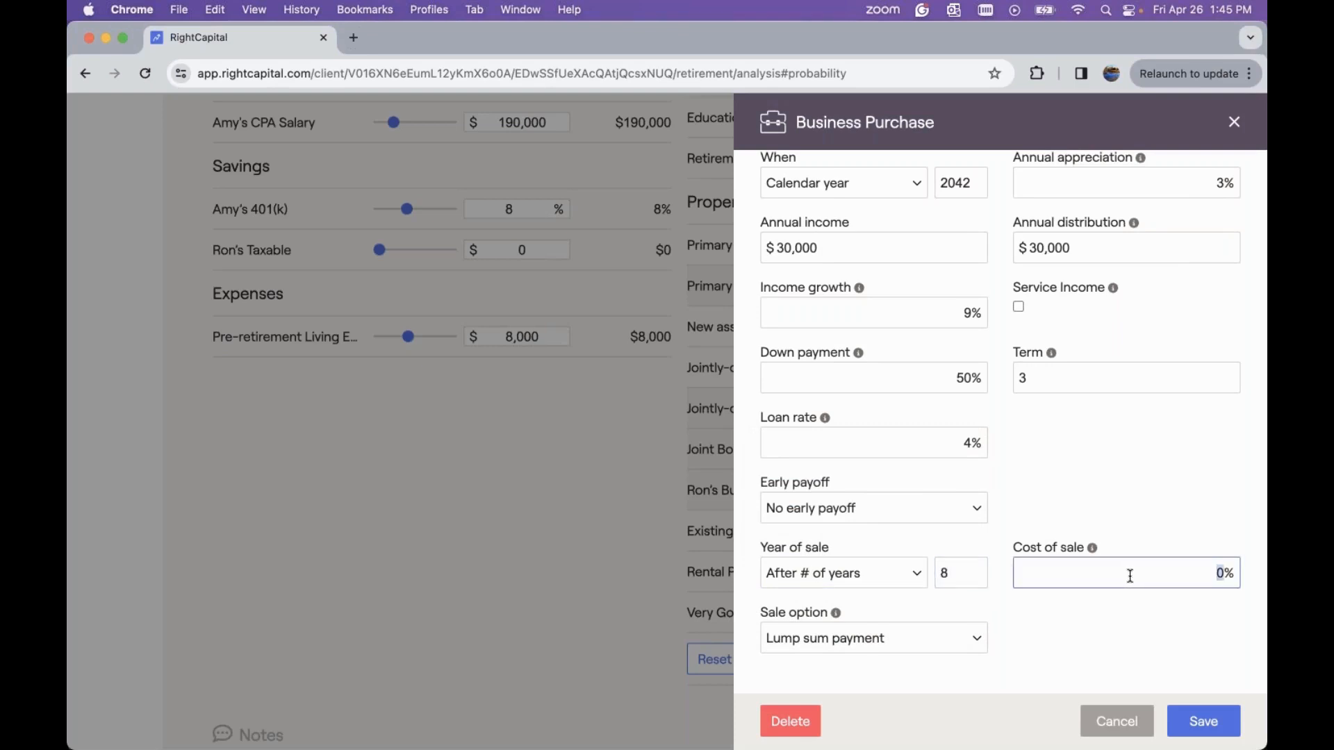
pyautogui.press('BackSpace')
pyautogui.write('5')
pyautogui.press('Tab')
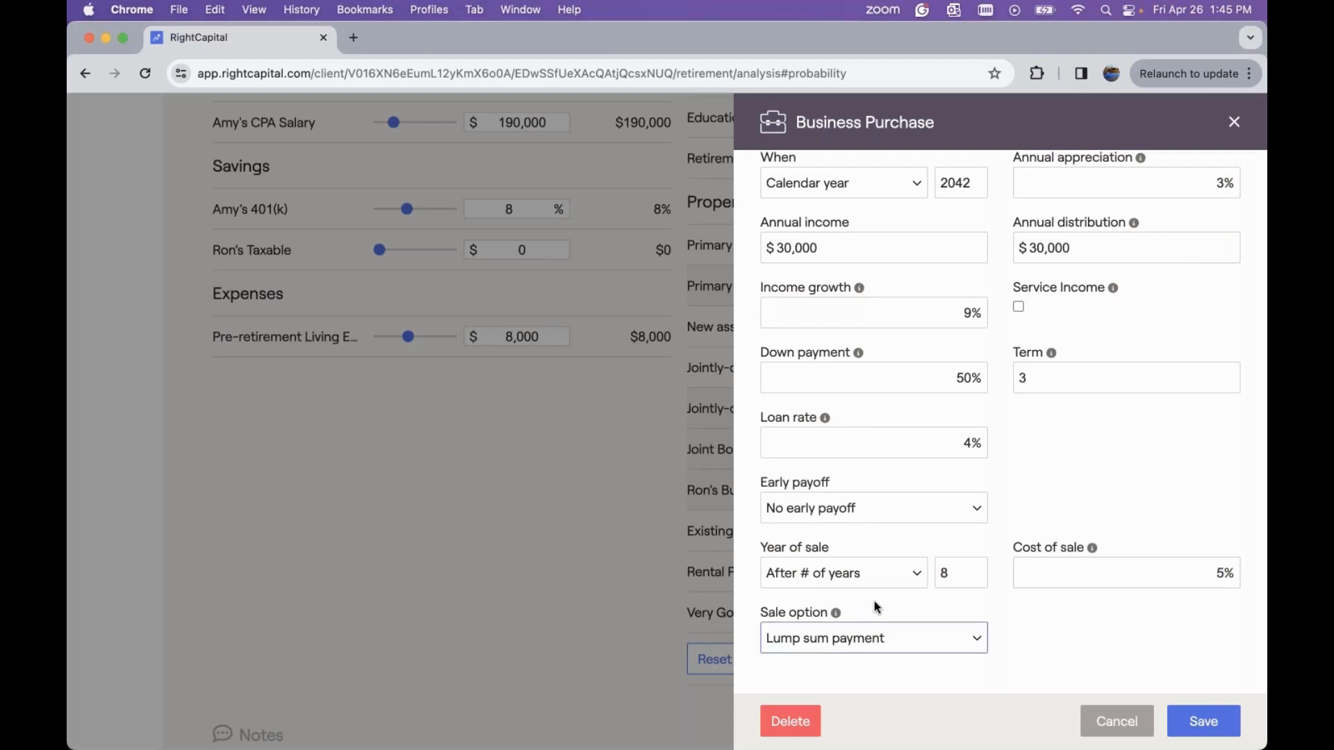
pyautogui.click(893, 640)
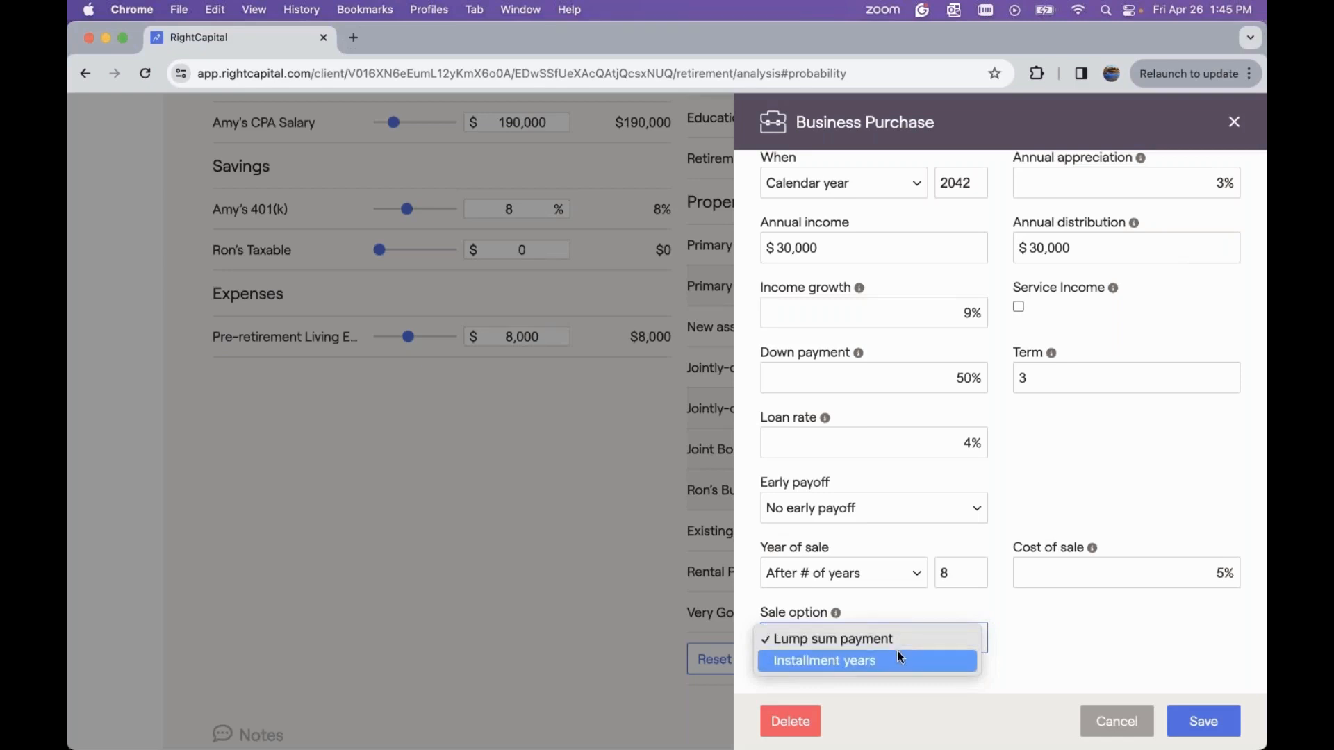
pyautogui.click(1060, 634)
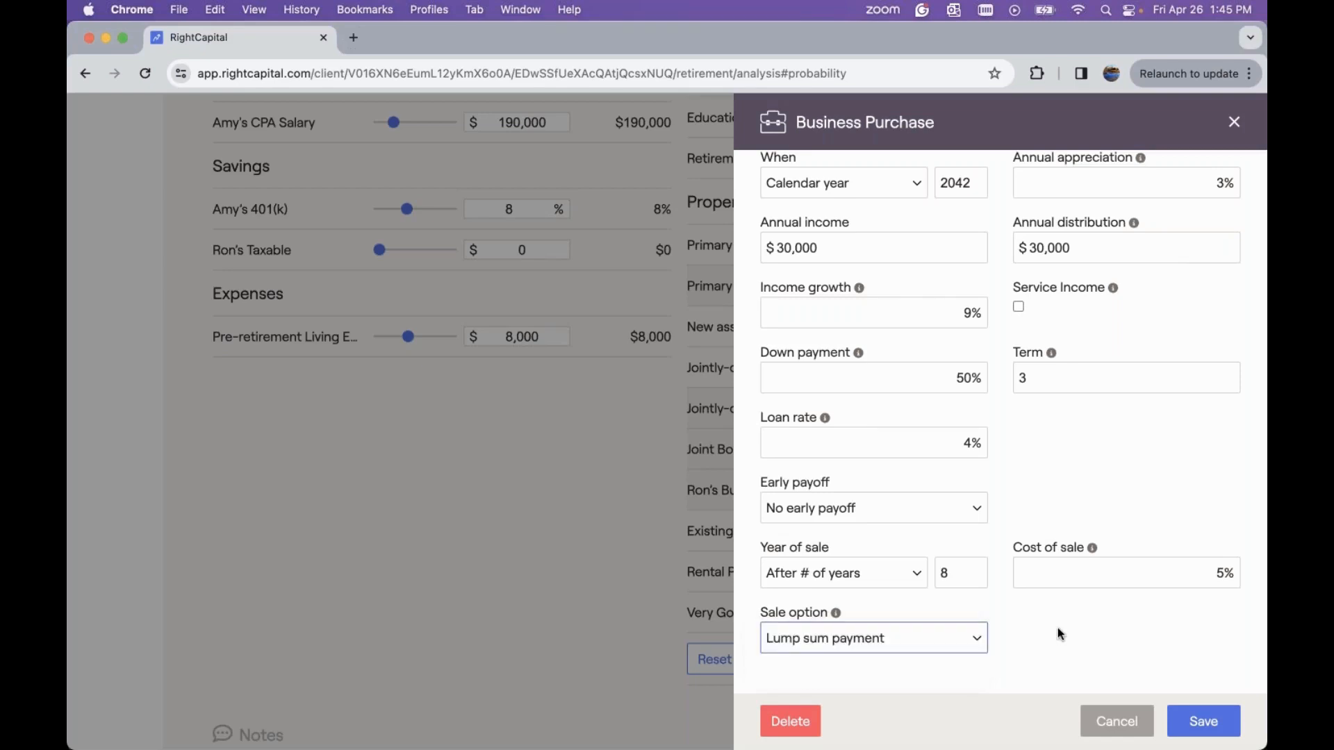
pyautogui.click(1203, 721)
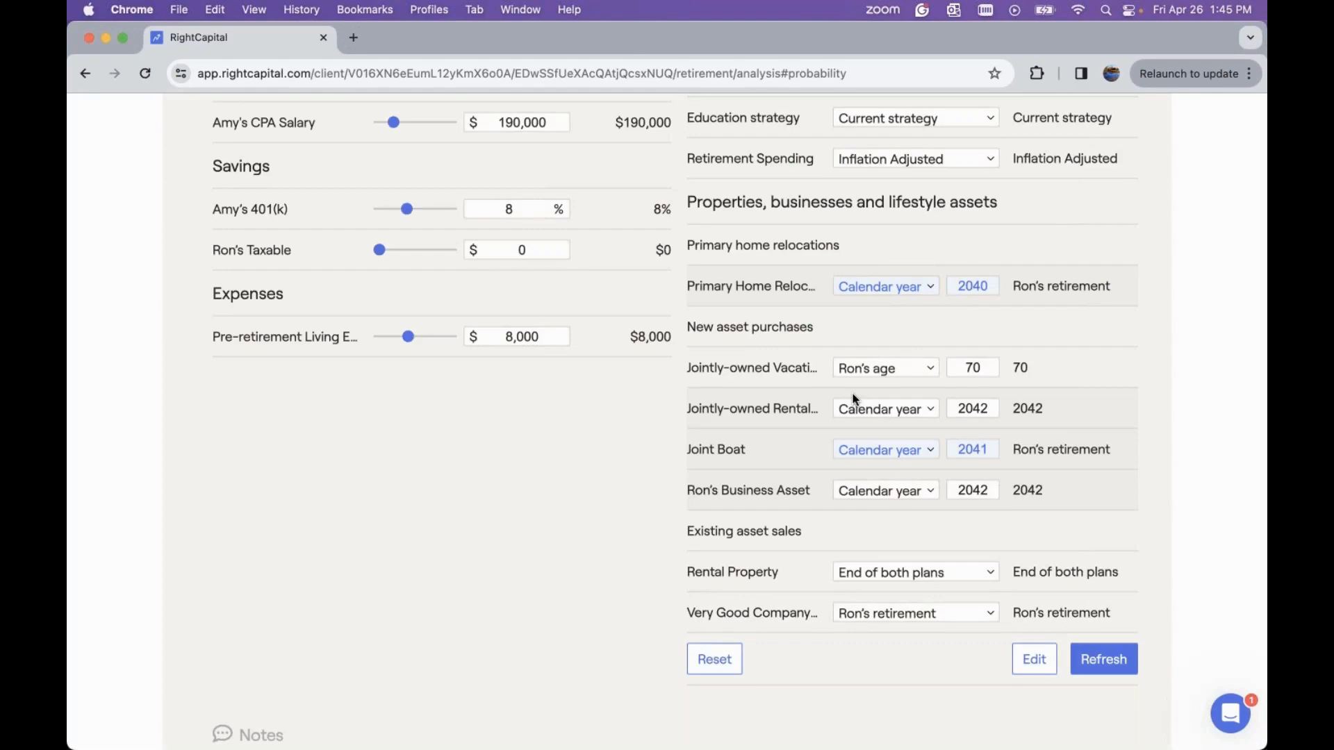
# Review the probability of success comparison for both plans after adding the business purchase
pyautogui.scroll(3, 852, 393)
pyautogui.scroll(-1, 852, 393)
pyautogui.scroll(2, 852, 393)
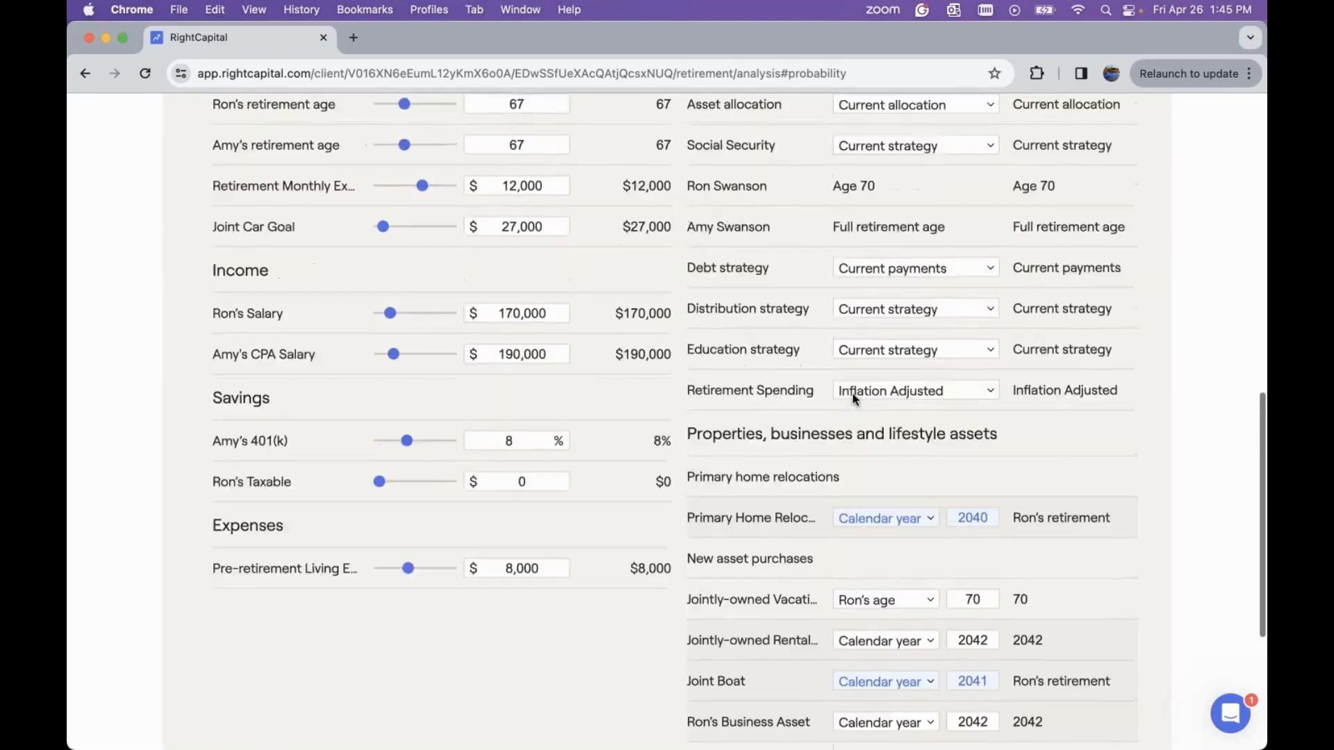
pyautogui.scroll(8, 852, 393)
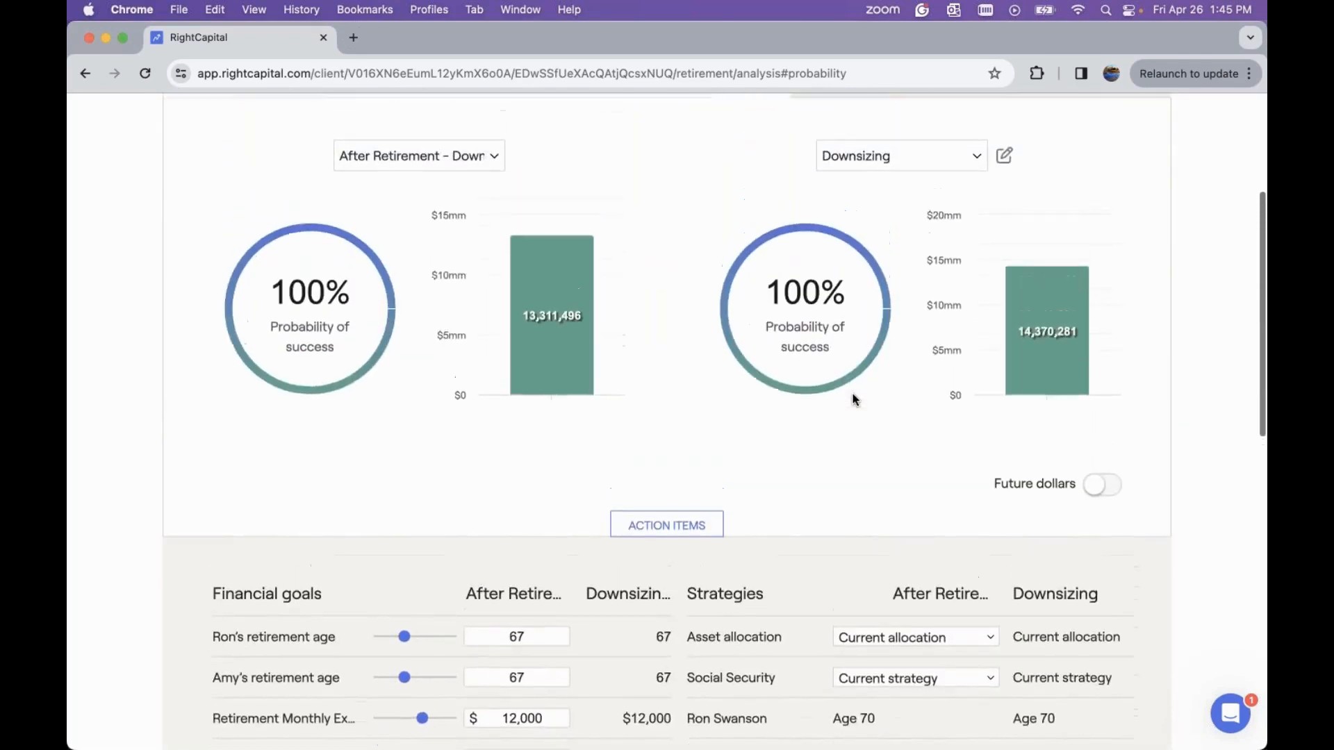
pyautogui.scroll(2, 852, 393)
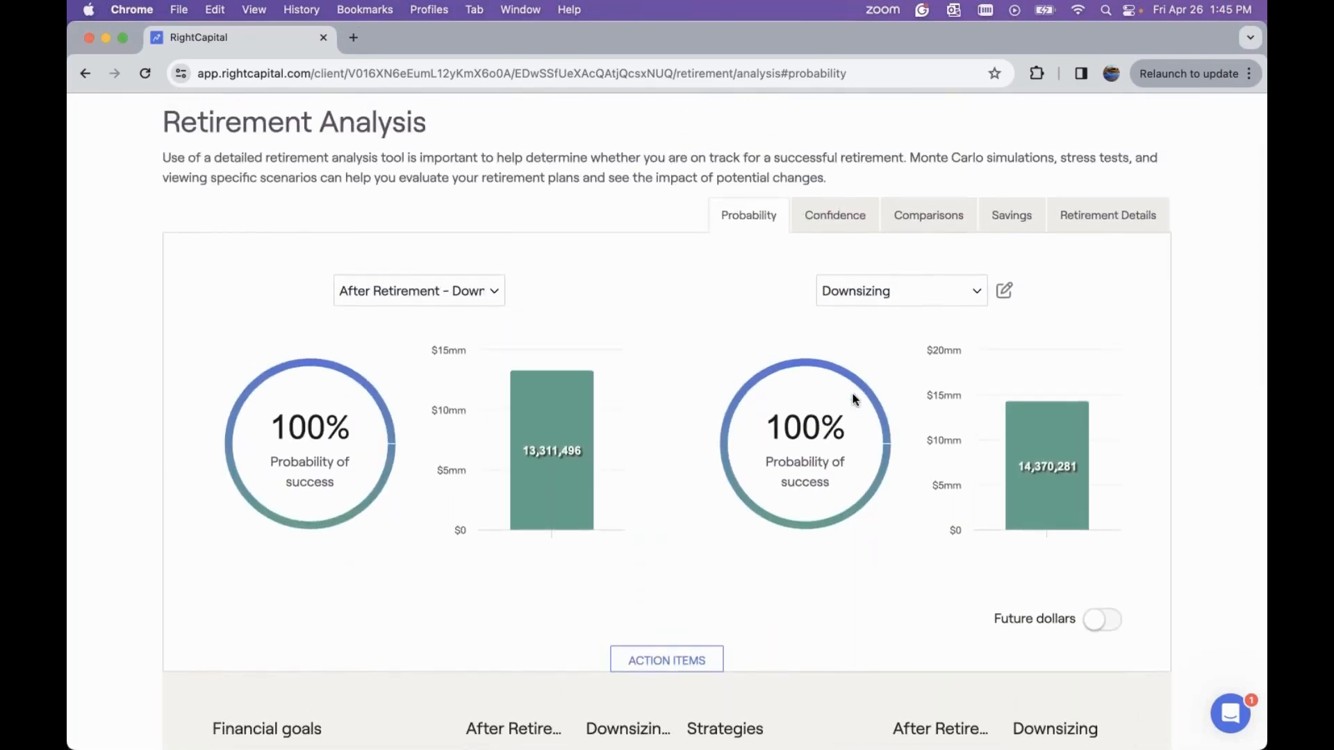
pyautogui.scroll(1, 853, 393)
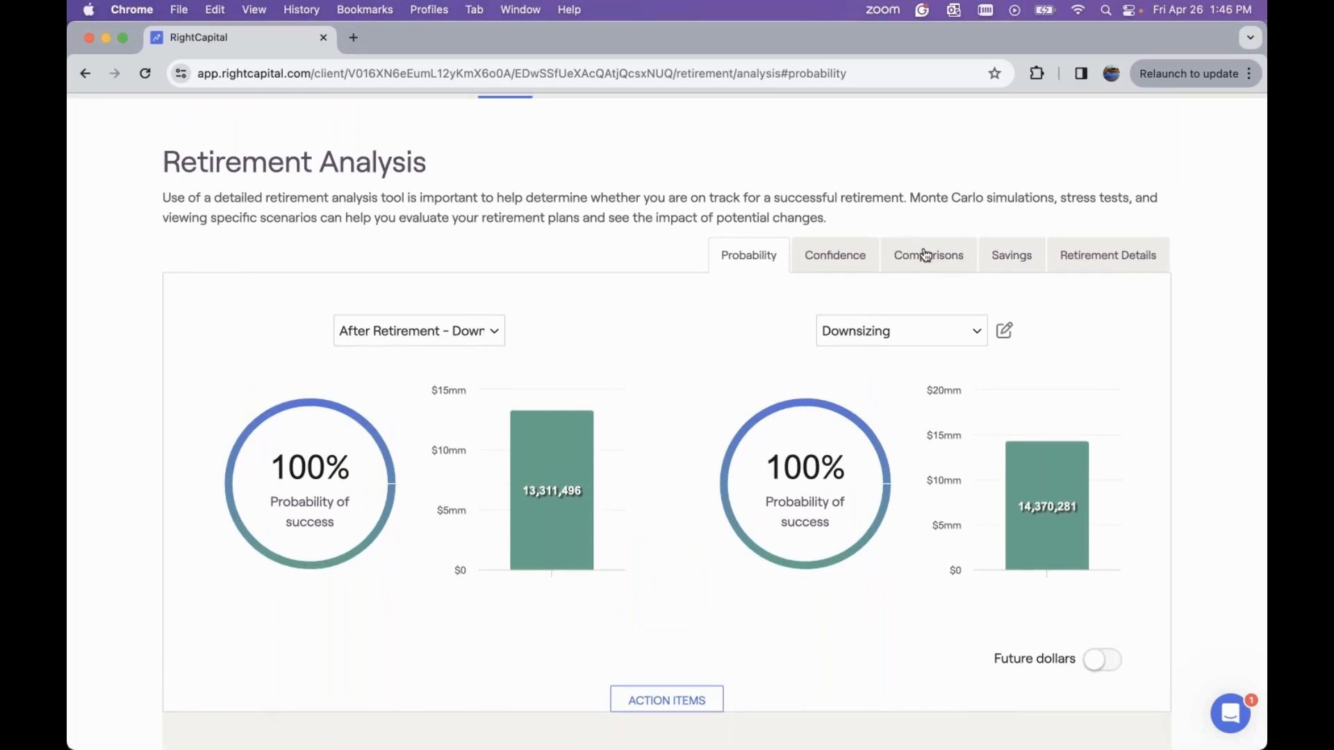
pyautogui.scroll(1, 924, 255)
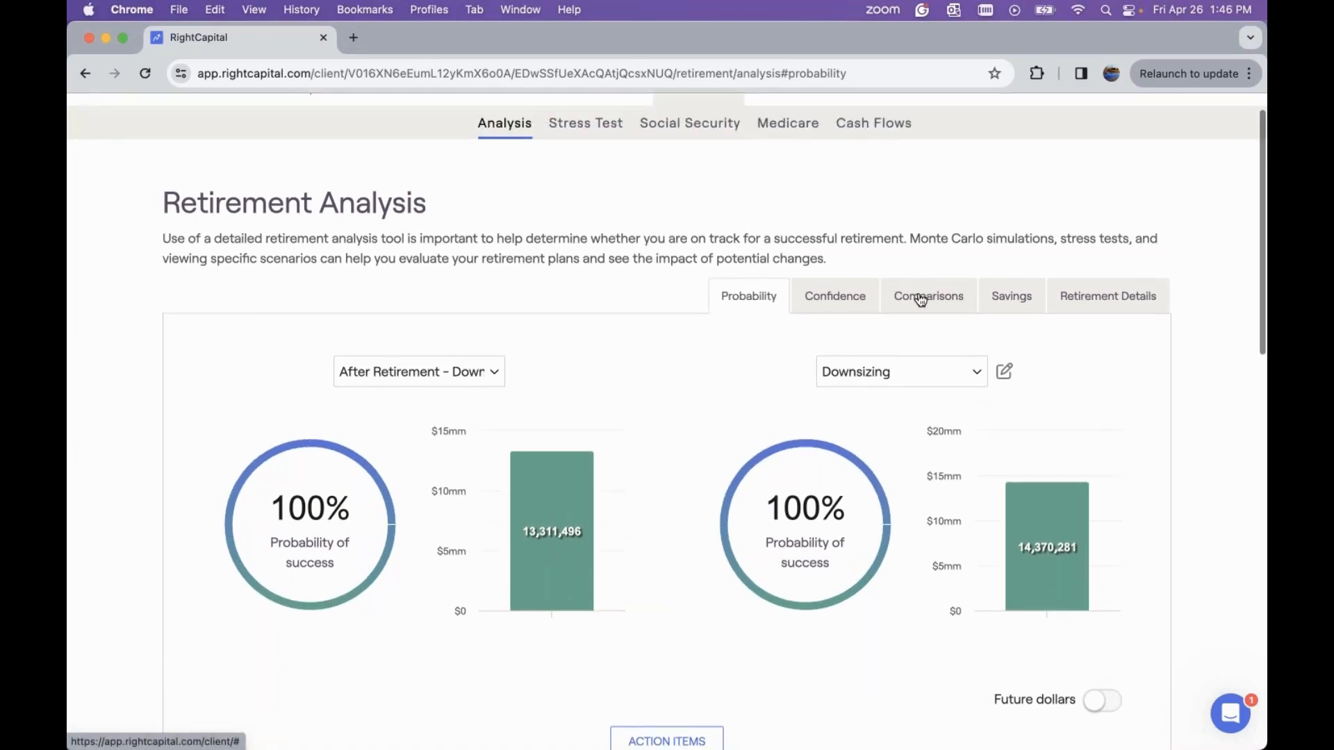
# Open the retirement cash flows summary table for the After Retirement plan
pyautogui.click(850, 126)
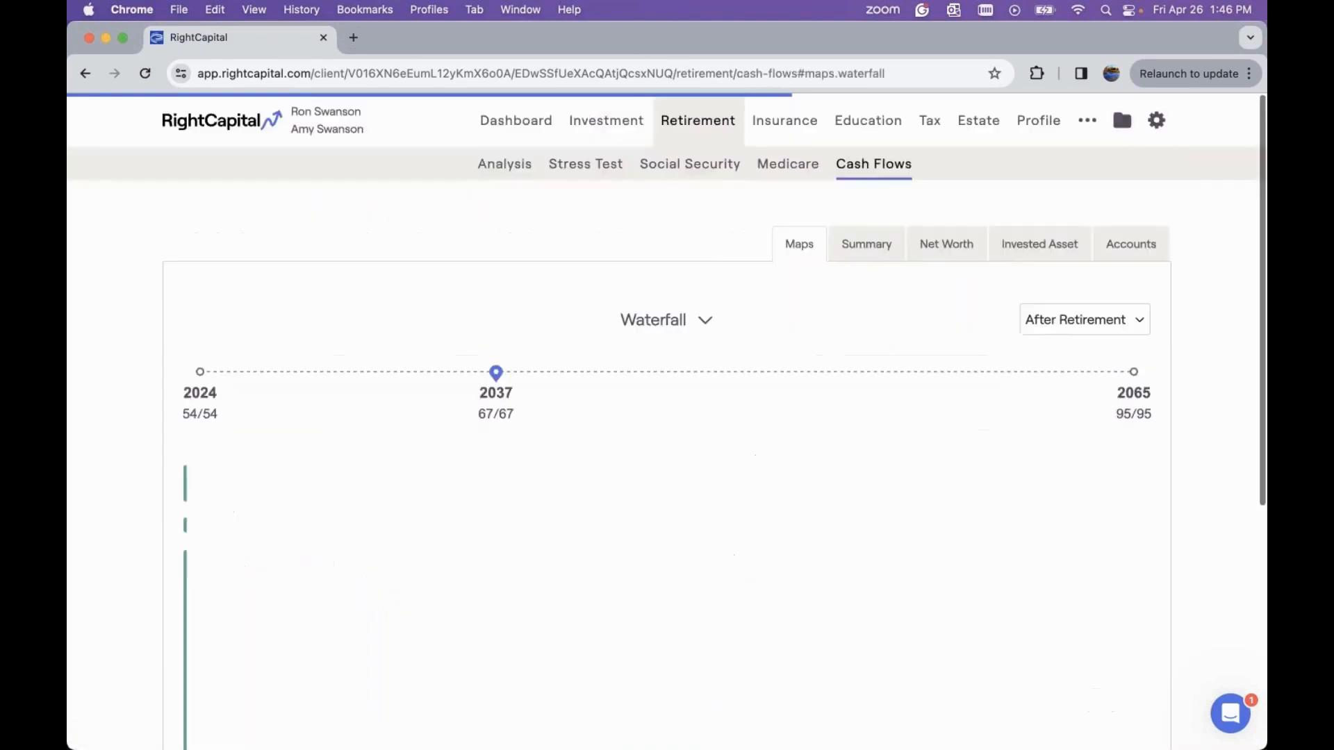
pyautogui.click(866, 249)
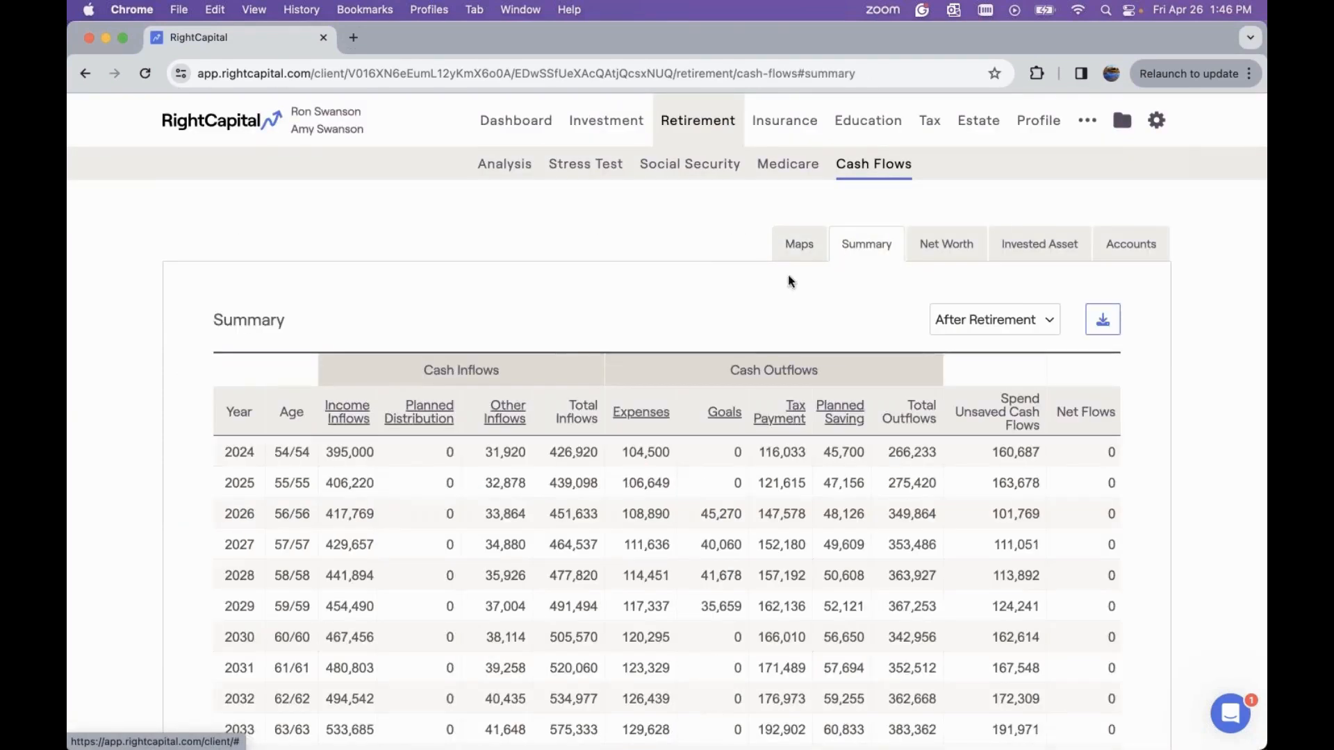
pyautogui.scroll(-2, 769, 285)
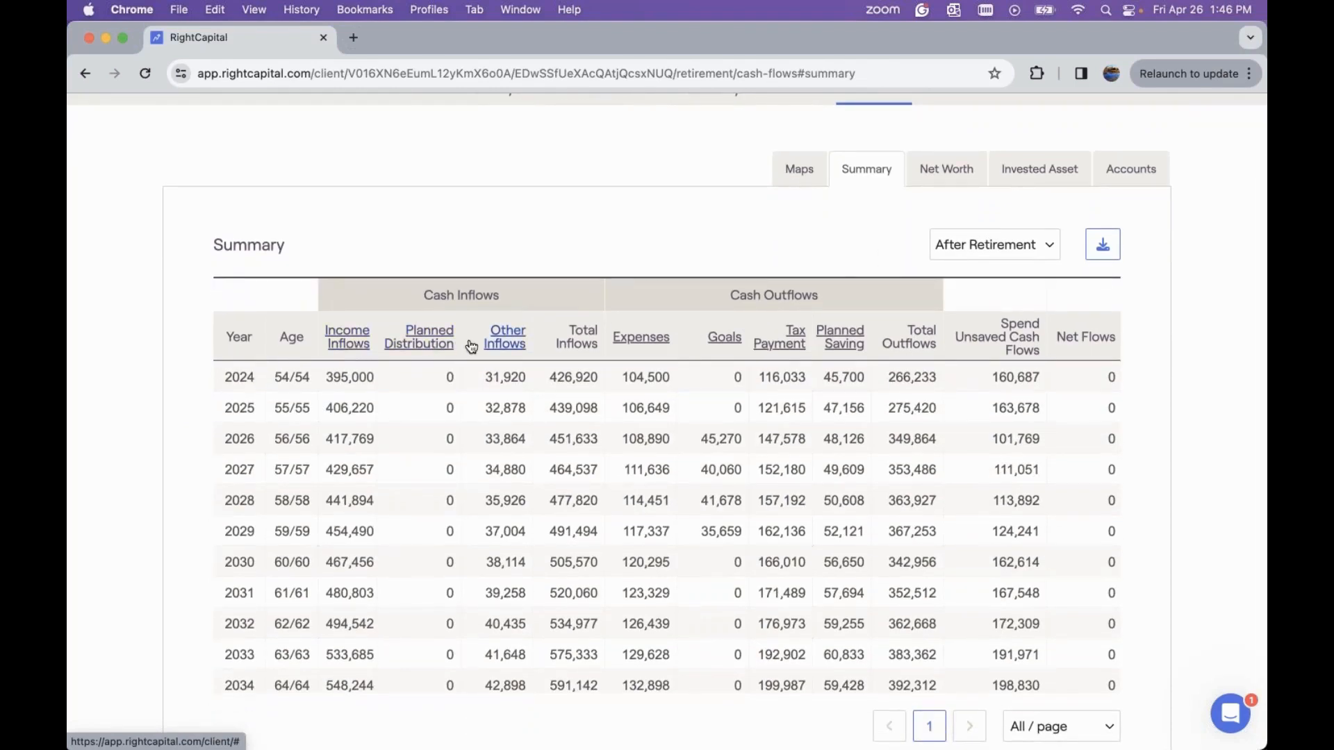
# Drill down from income inflows into the business income breakdown and review each year's business income for the After Retirement plan
pyautogui.click(347, 337)
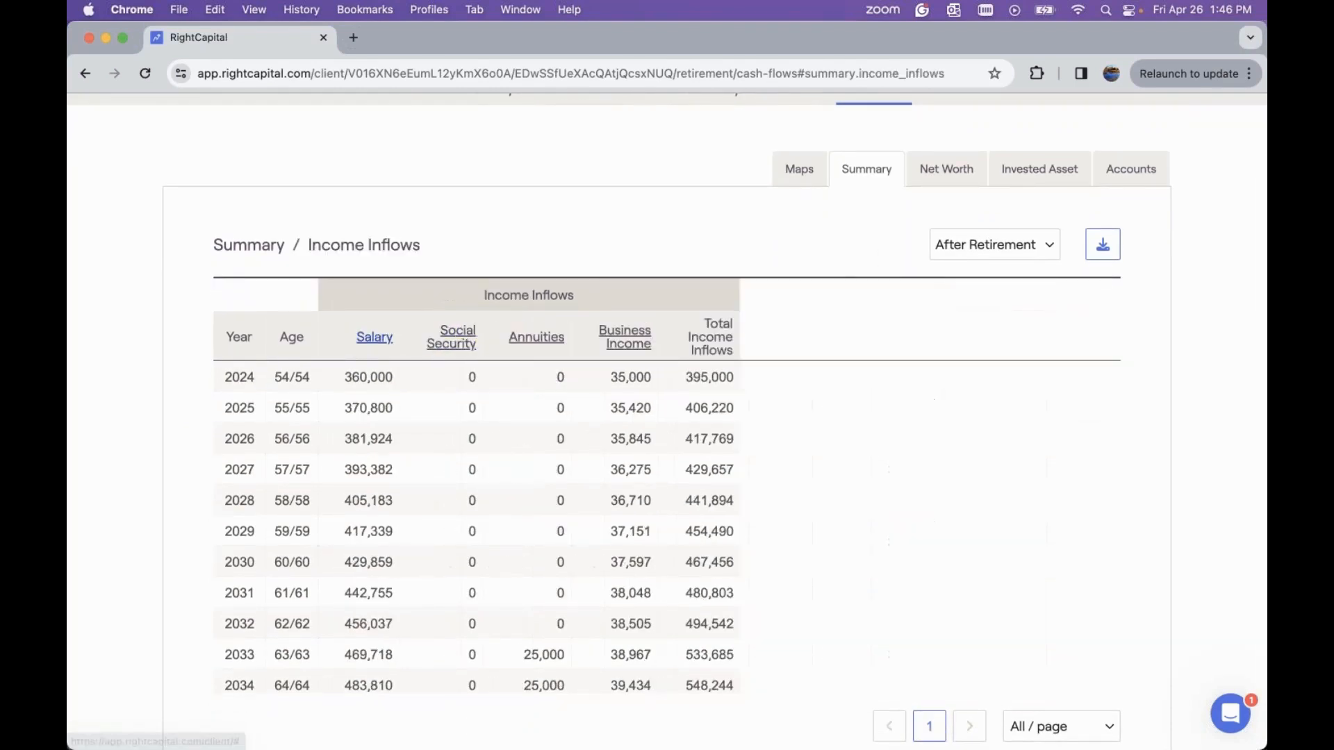
pyautogui.click(610, 332)
pyautogui.scroll(-6, 446, 465)
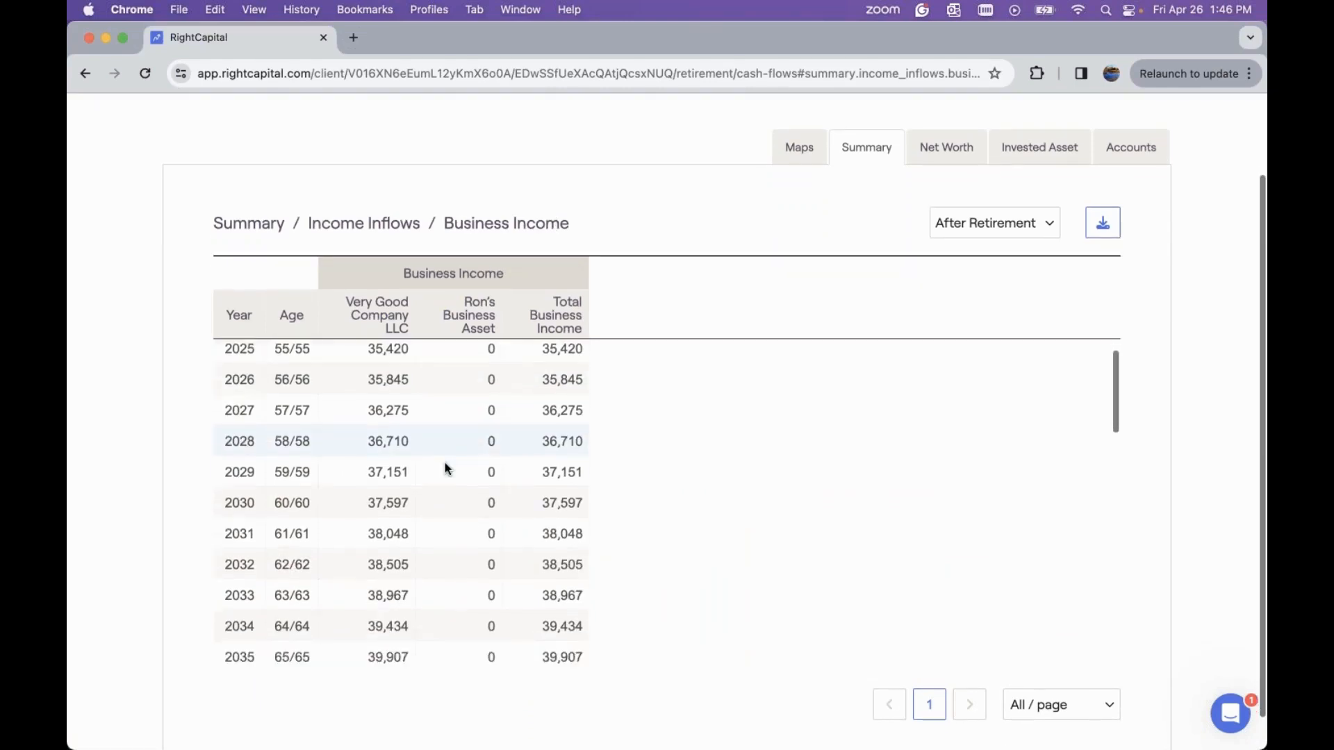
pyautogui.scroll(-5, 447, 468)
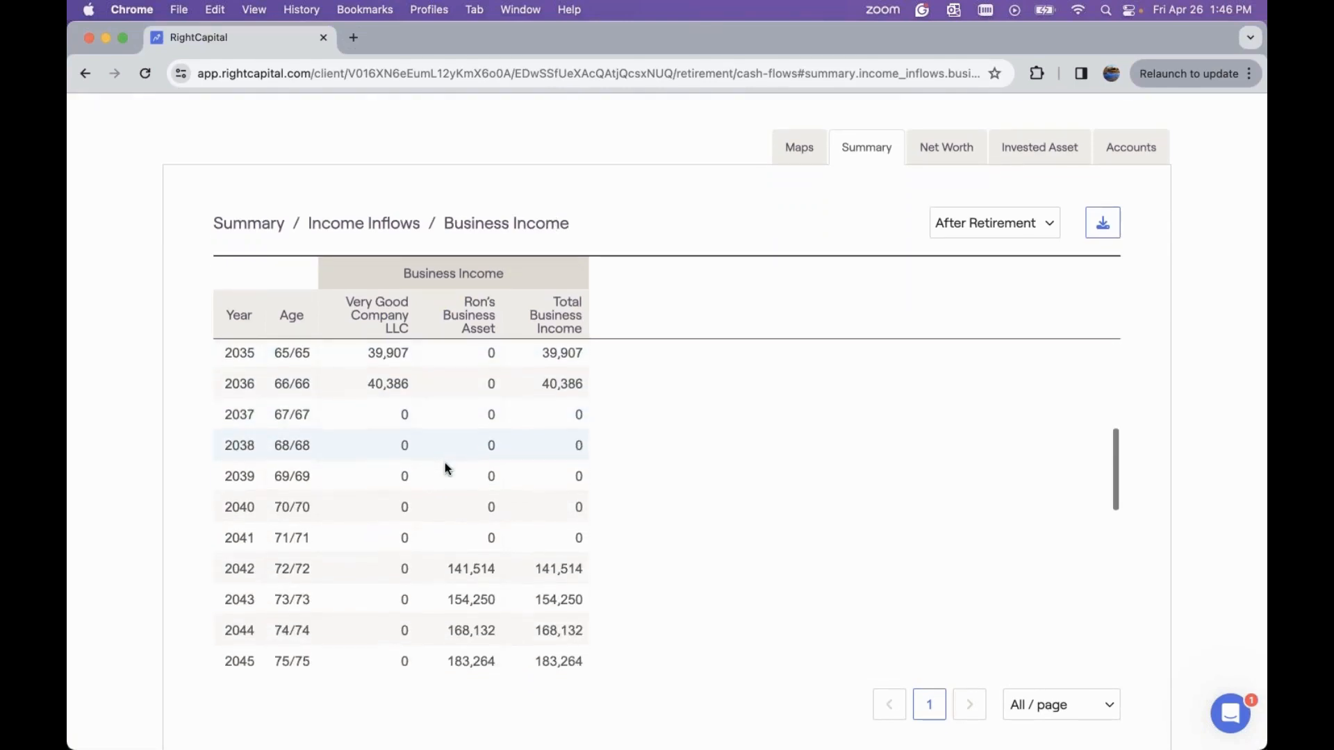
pyautogui.scroll(-4, 447, 467)
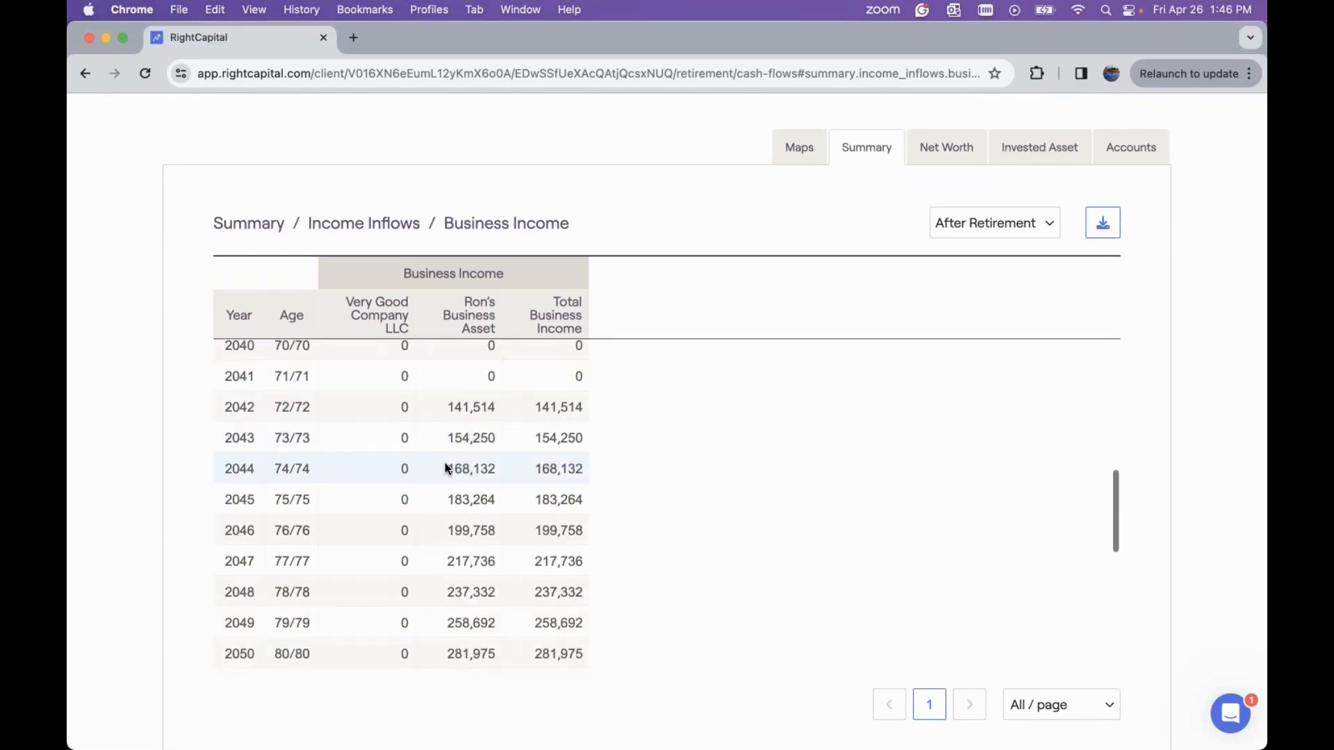
pyautogui.scroll(-1, 445, 467)
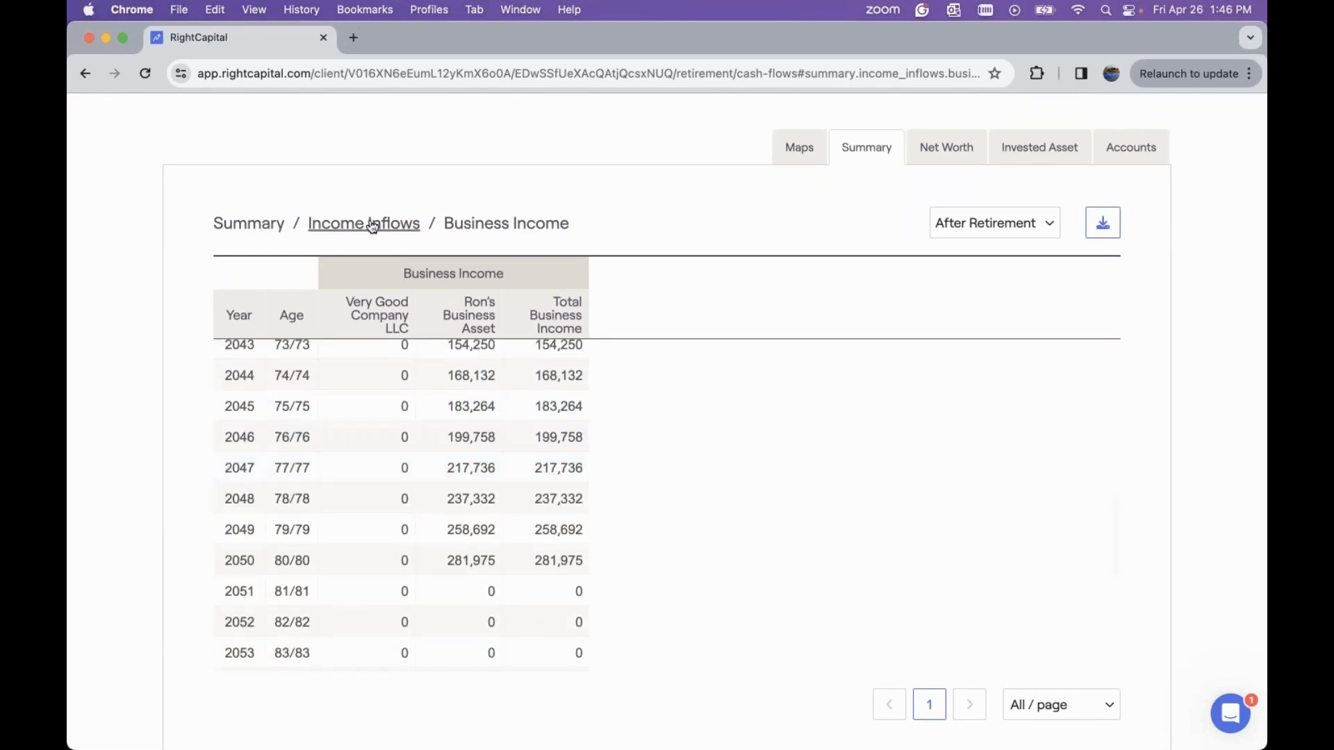
# Return to the cash flow summary table and review the later retirement years' inflows, outflows and net flows
pyautogui.click(274, 230)
pyautogui.scroll(-2, 587, 417)
pyautogui.scroll(-1, 586, 421)
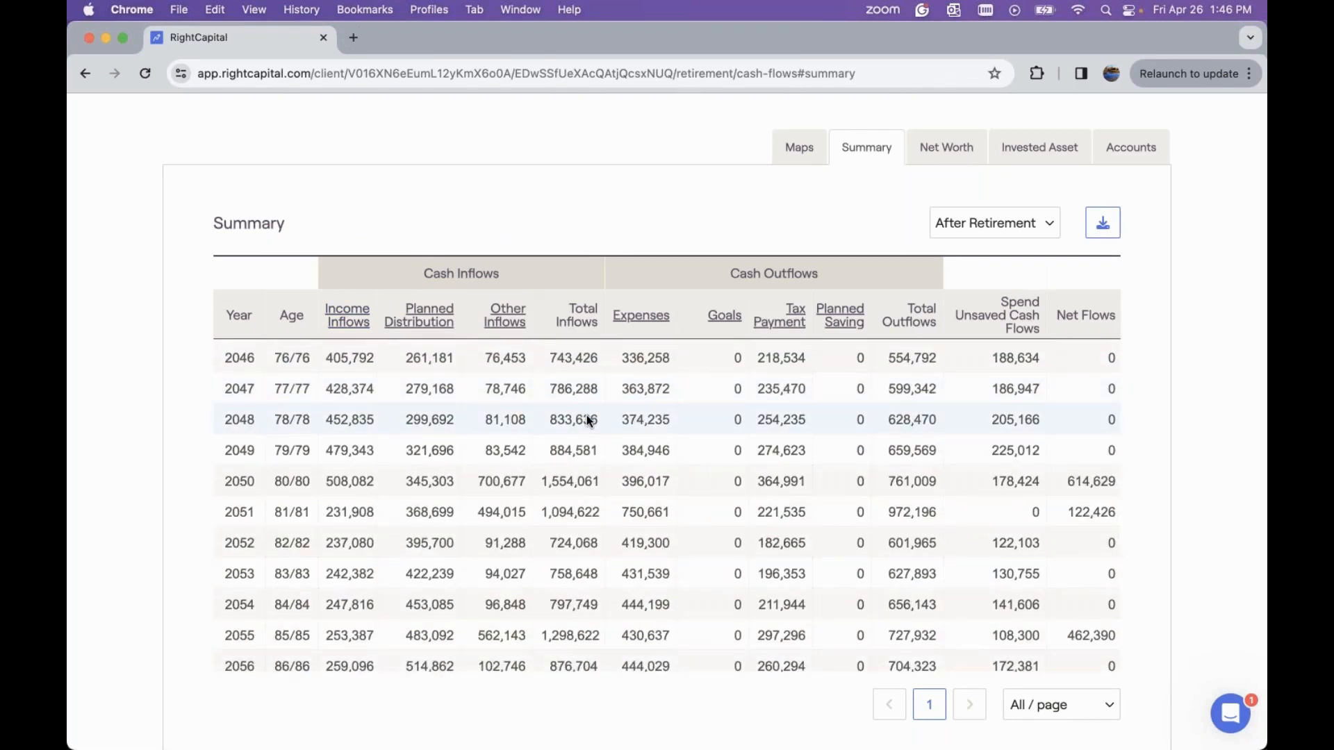
pyautogui.scroll(-7, 587, 420)
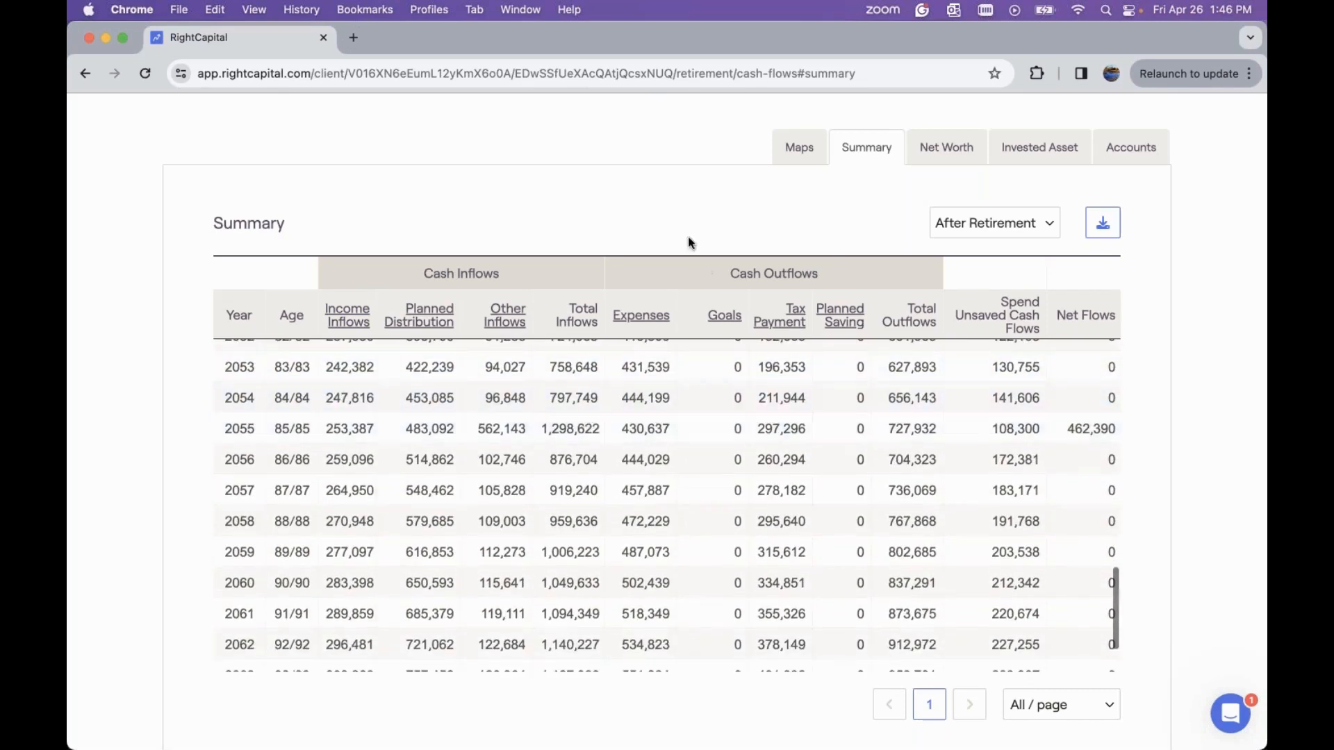
pyautogui.scroll(3, 692, 241)
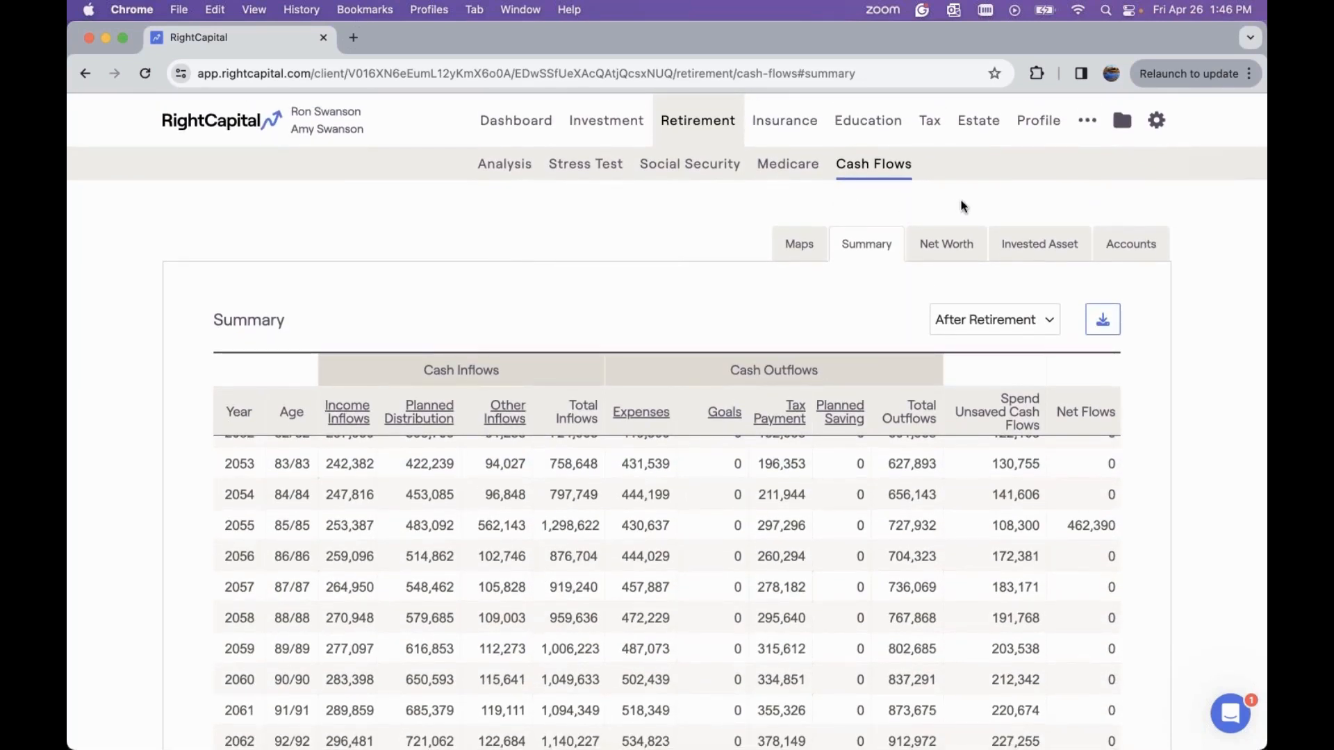